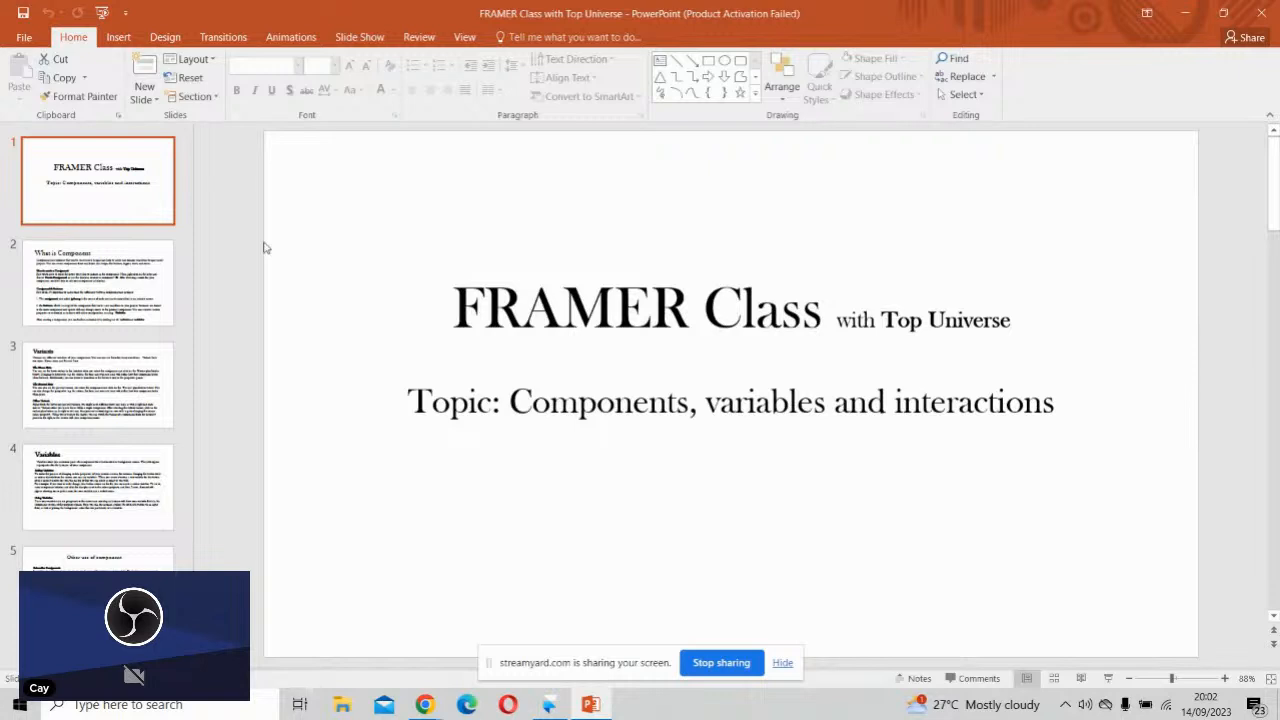
# - Show the "What is Component" slide and switch to the Tutorial project in Framer
pyautogui.click(128, 265)
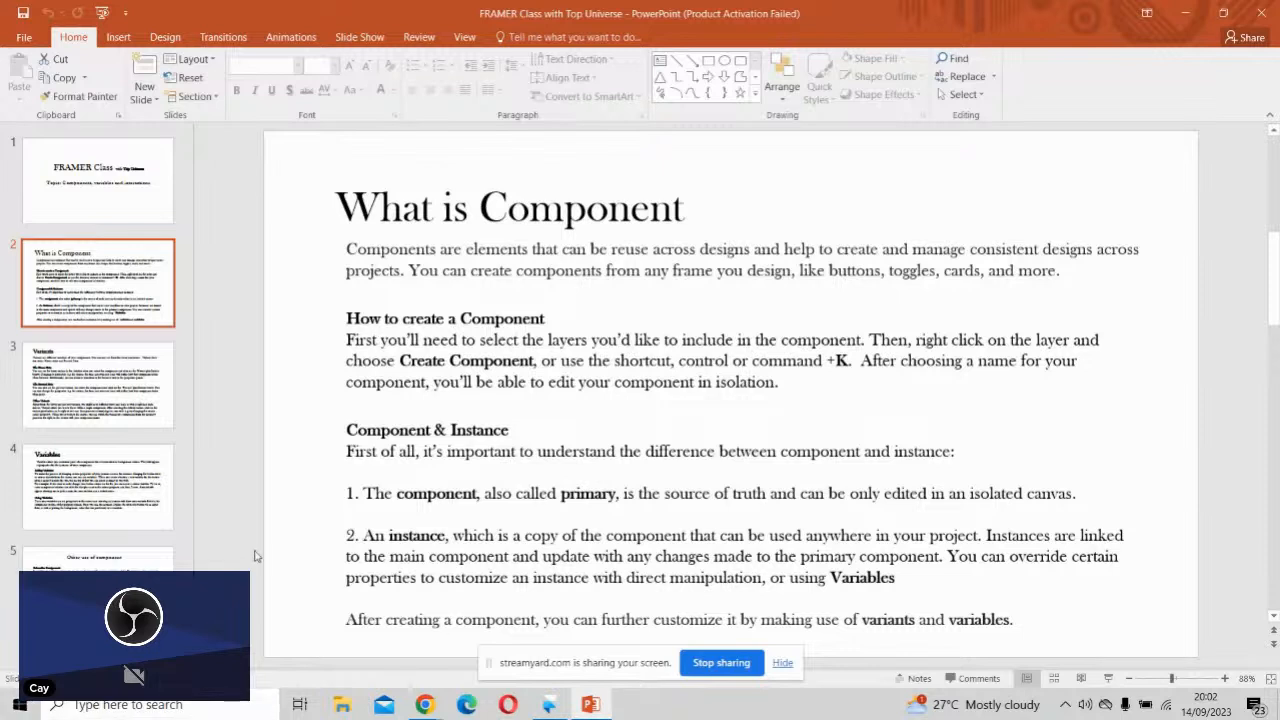
pyautogui.click(552, 708)
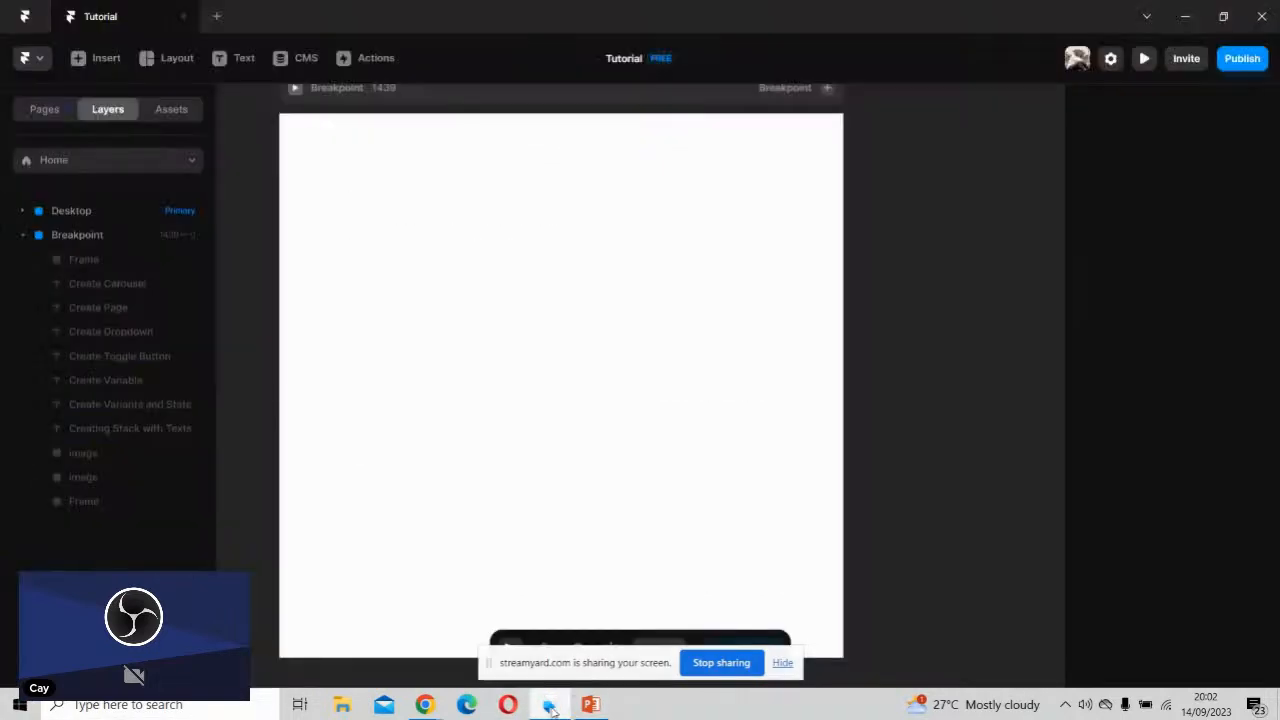
pyautogui.moveTo(631, 350); pyautogui.dragTo(655, 364)
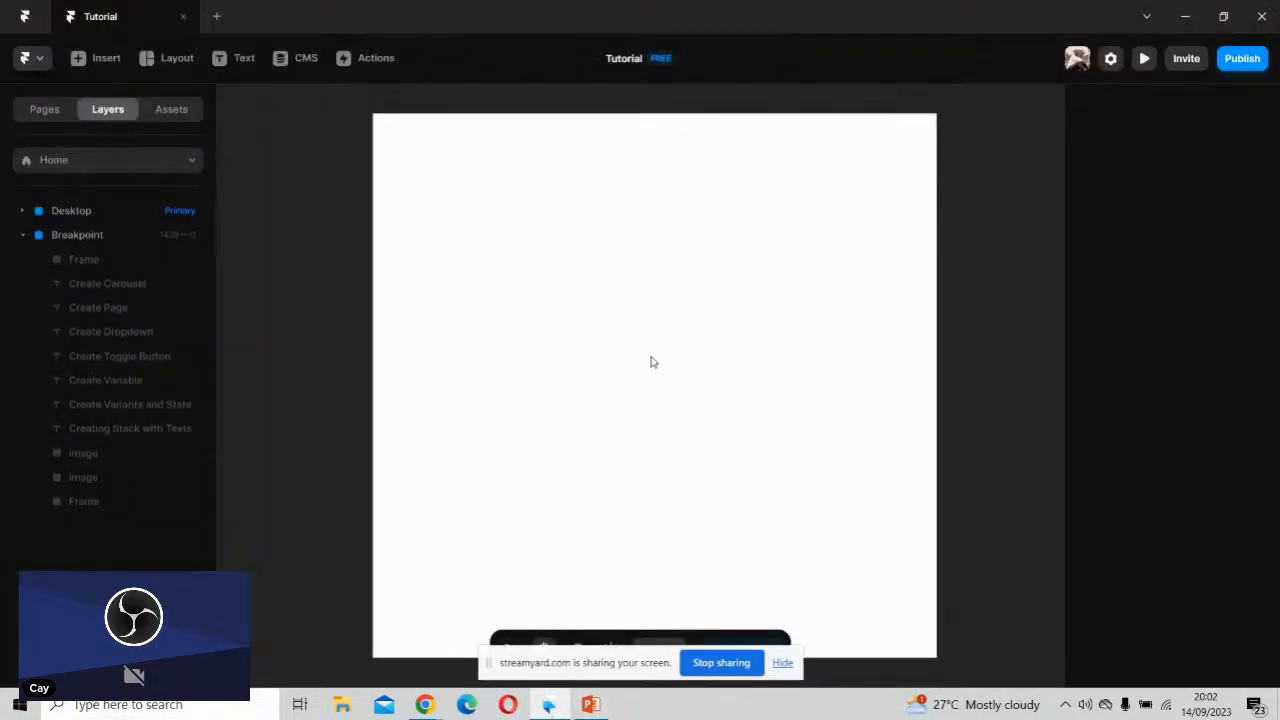
pyautogui.rightClick(568, 236)
pyautogui.click(537, 301)
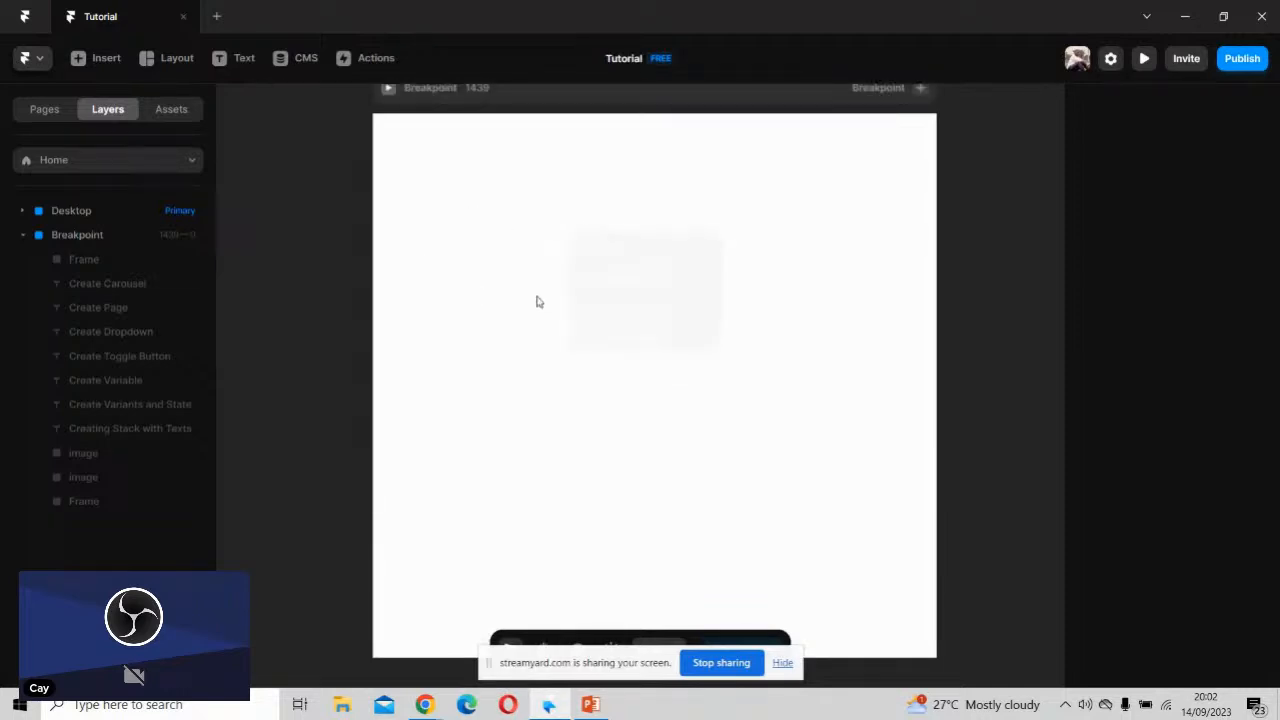
# - Add a text layer reading "BUTTO" in the middle of the Breakpoint frame
pyautogui.click(238, 57)
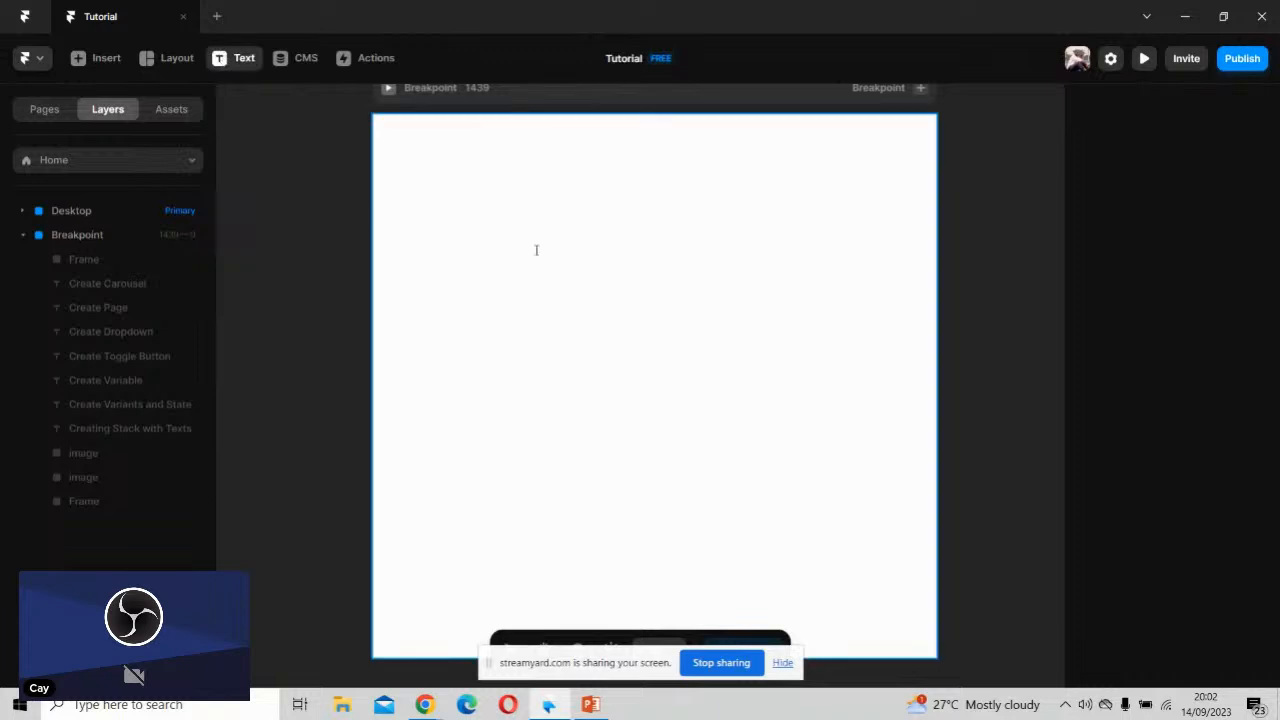
pyautogui.click(583, 306)
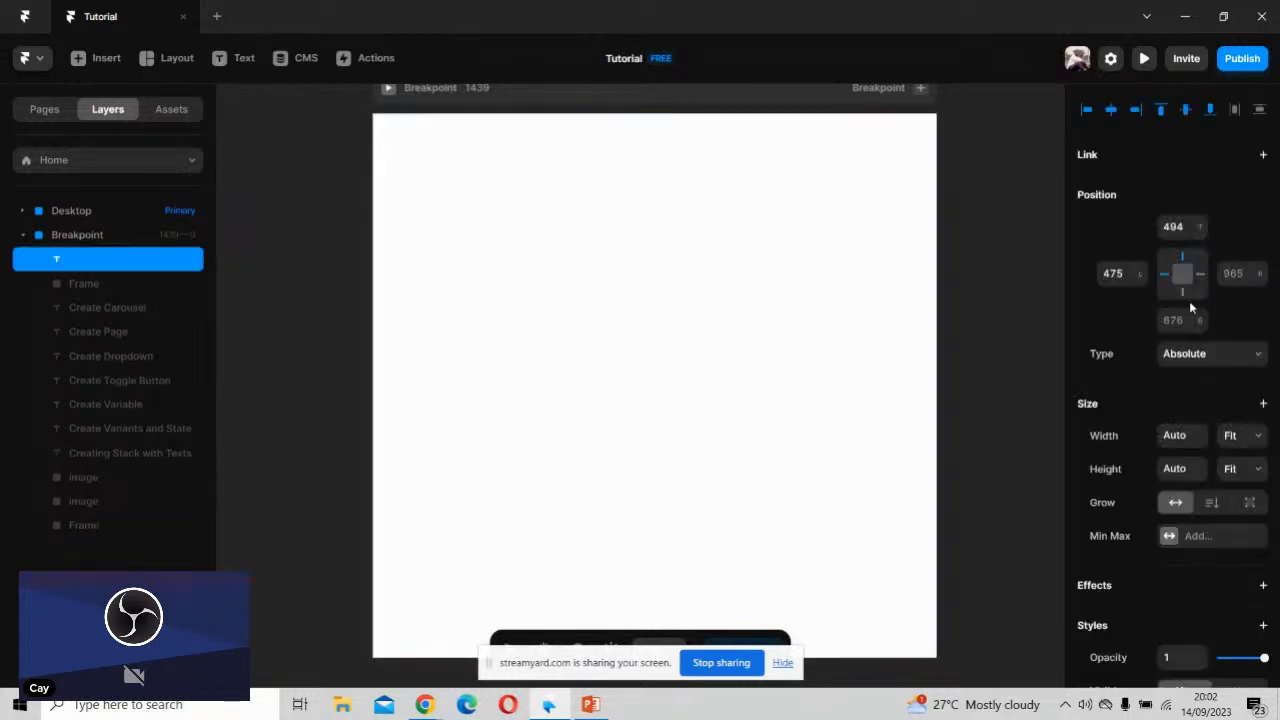
pyautogui.scroll(3, 888, 380)
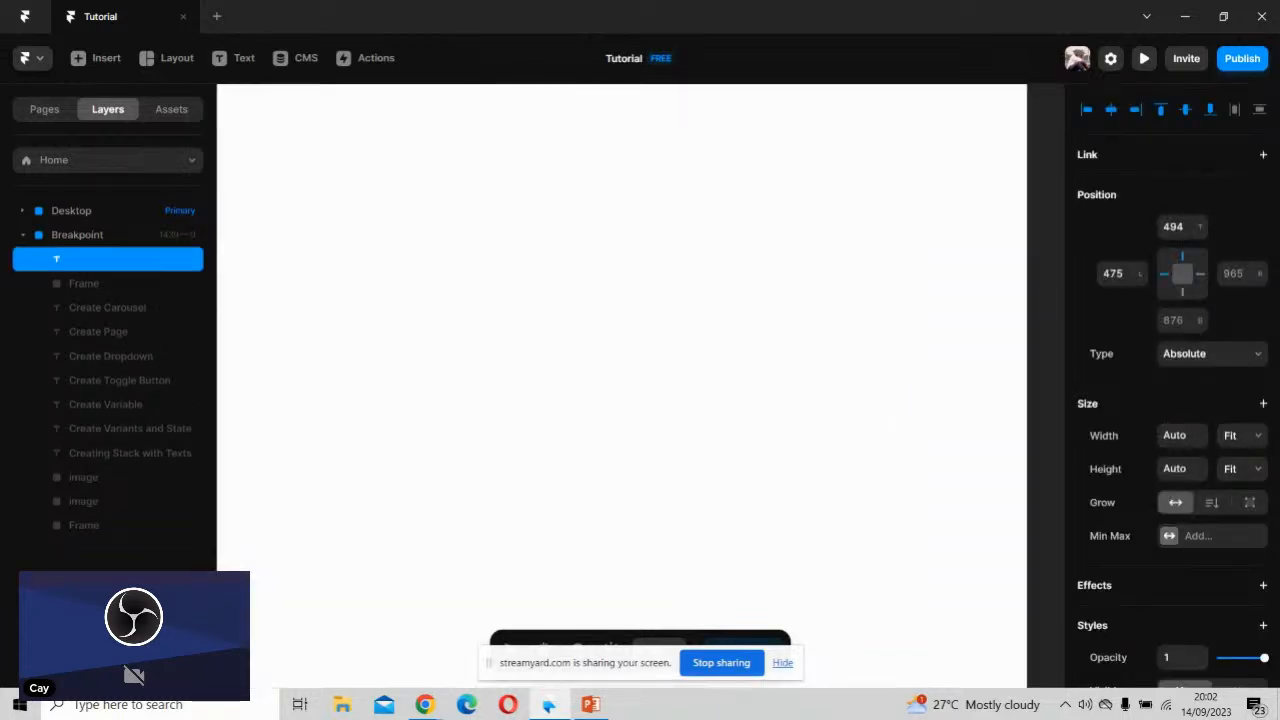
pyautogui.write('B')
pyautogui.scroll(-3, 465, 249)
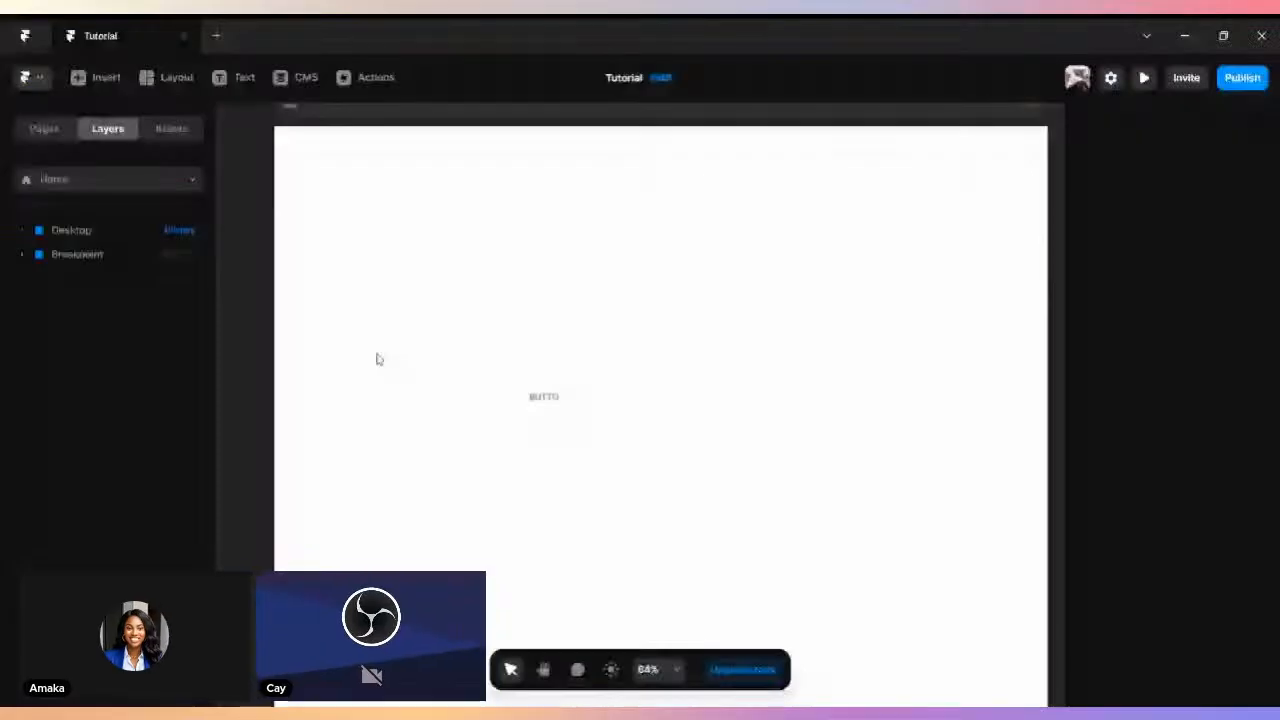
# - Move the text layer to about 562 from the frame's left edge and change its content to "Button"
pyautogui.click(548, 399)
pyautogui.moveTo(567, 402); pyautogui.dragTo(613, 403)
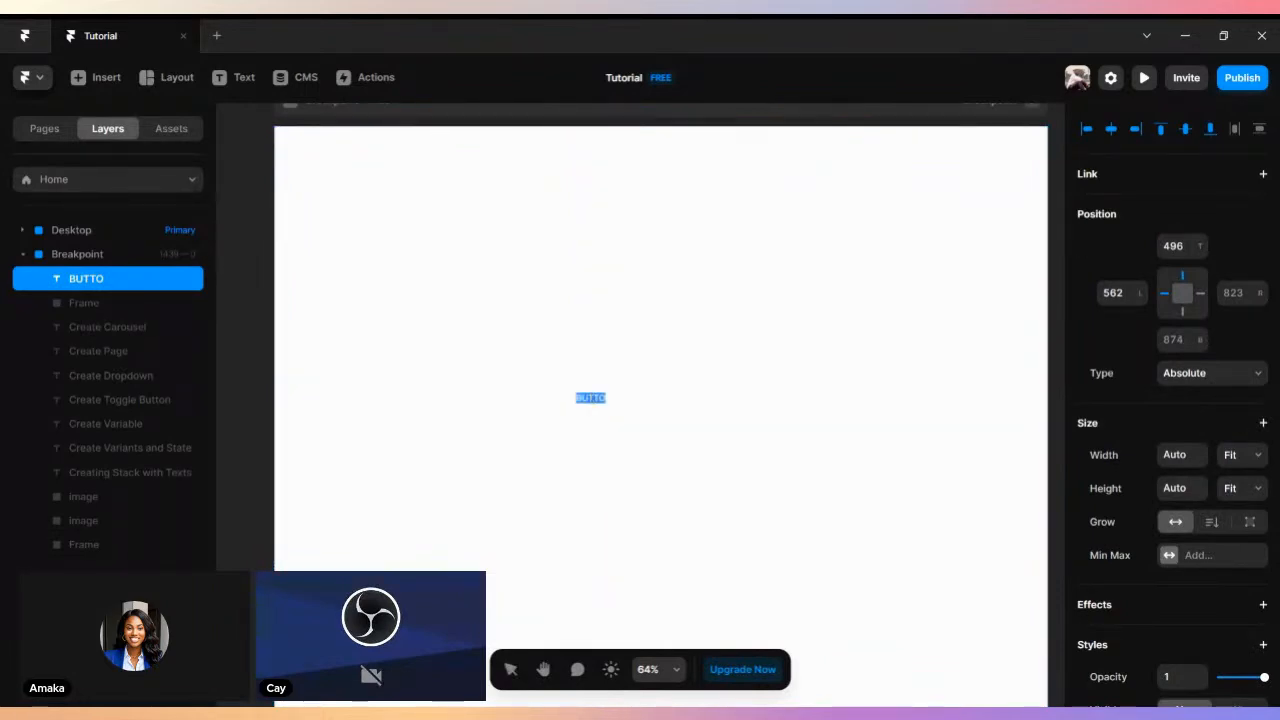
pyautogui.write('Bu')
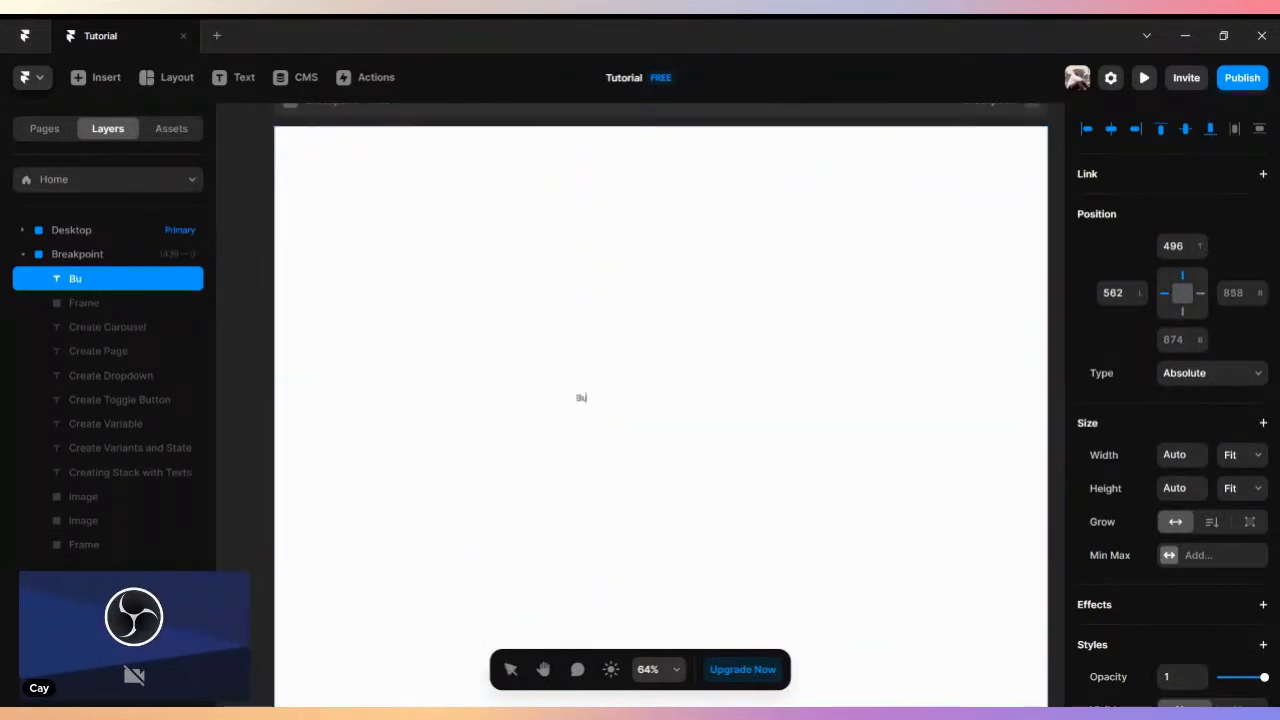
pyautogui.write('tton')
pyautogui.press('Escape')
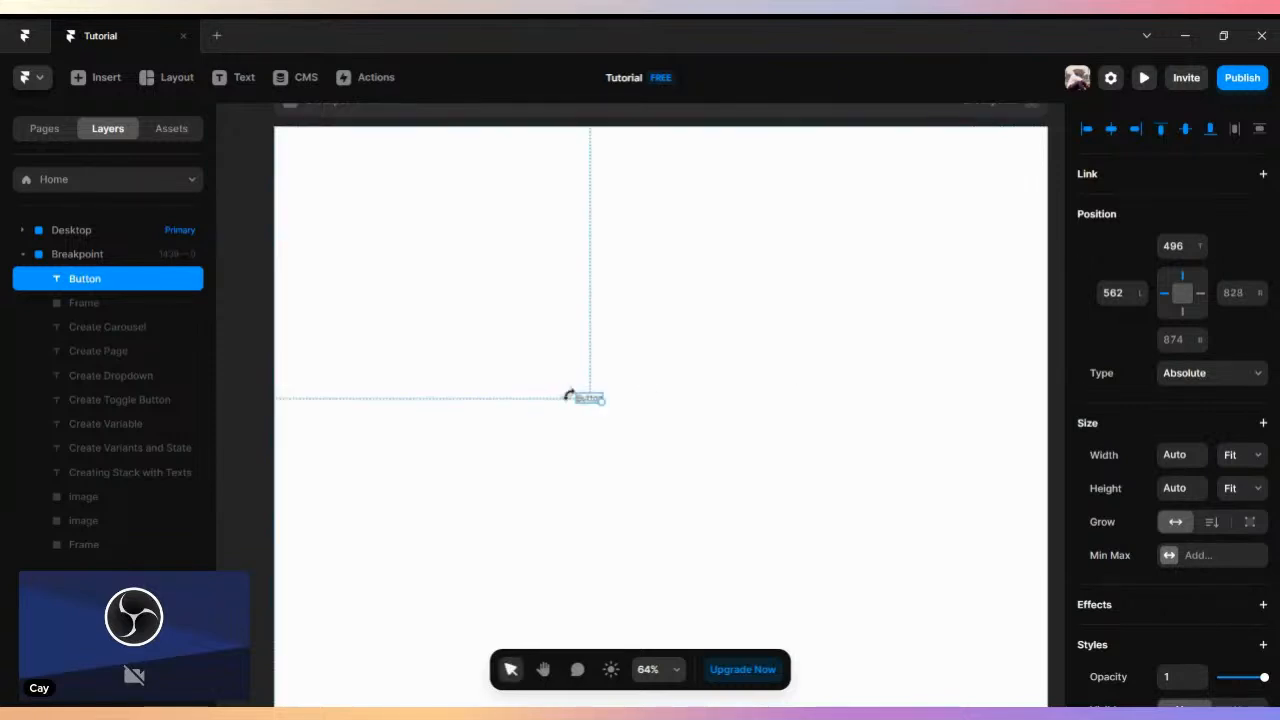
# - Wrap the Button text in a stack
pyautogui.rightClick(598, 400)
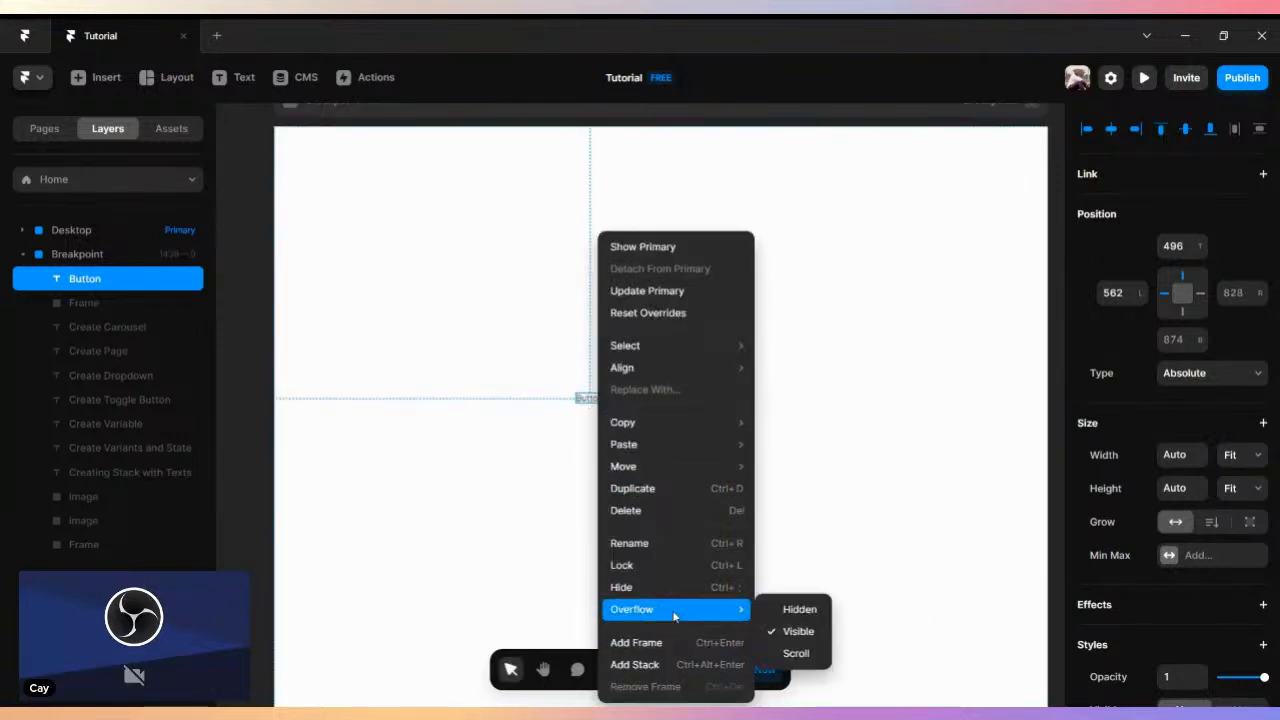
pyautogui.click(630, 664)
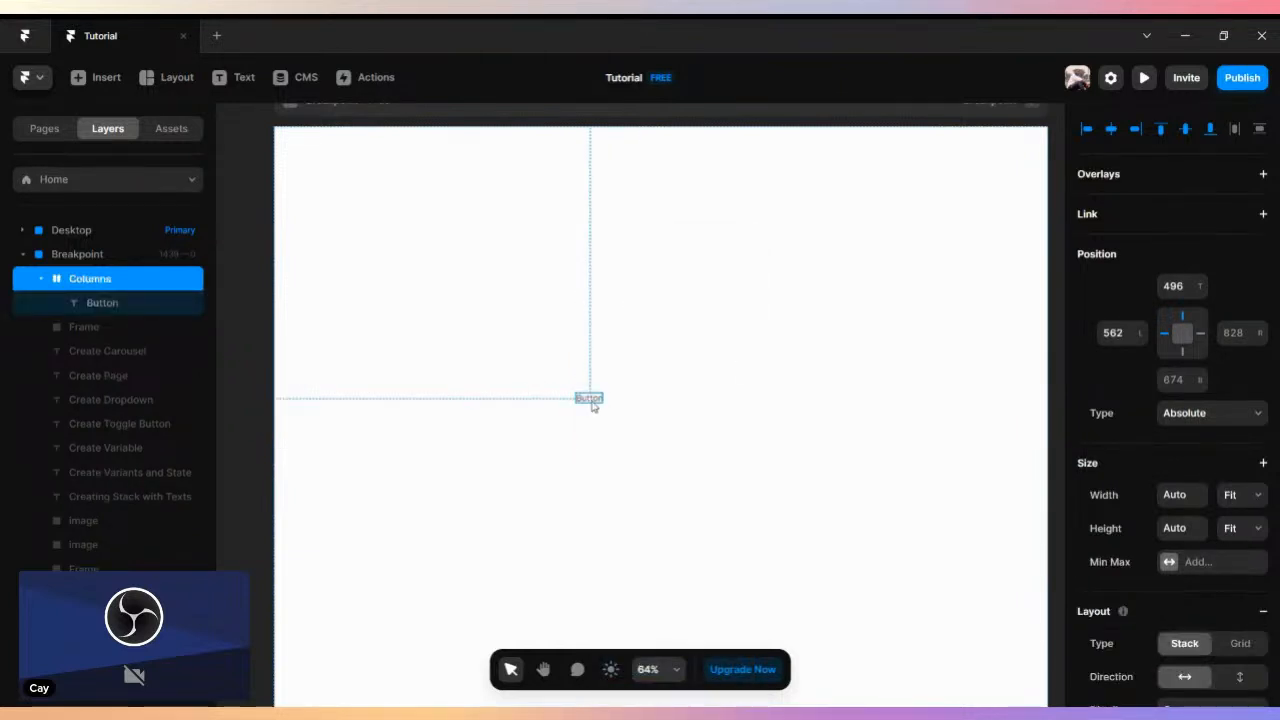
# - Look for a create-component command among those available for the stack containing the Button text
pyautogui.rightClick(591, 403)
pyautogui.click(551, 397)
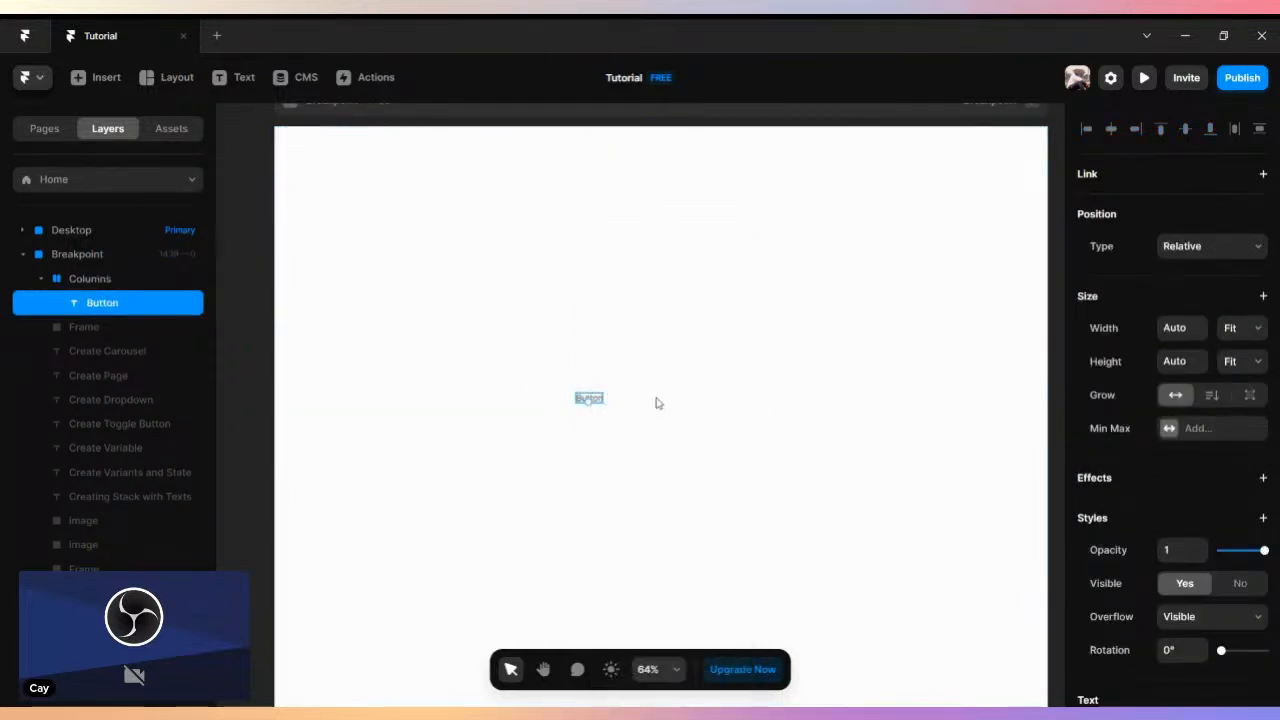
pyautogui.click(691, 400)
pyautogui.click(598, 400)
pyautogui.click(80, 277)
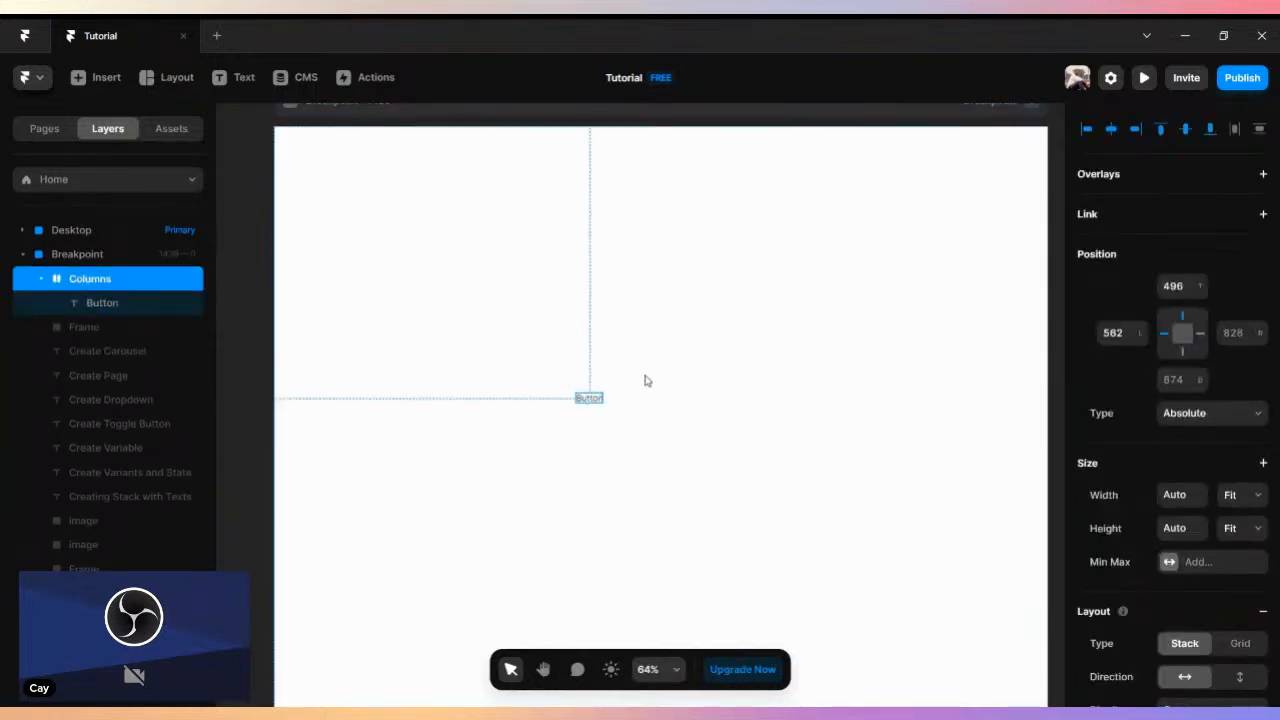
pyautogui.rightClick(590, 403)
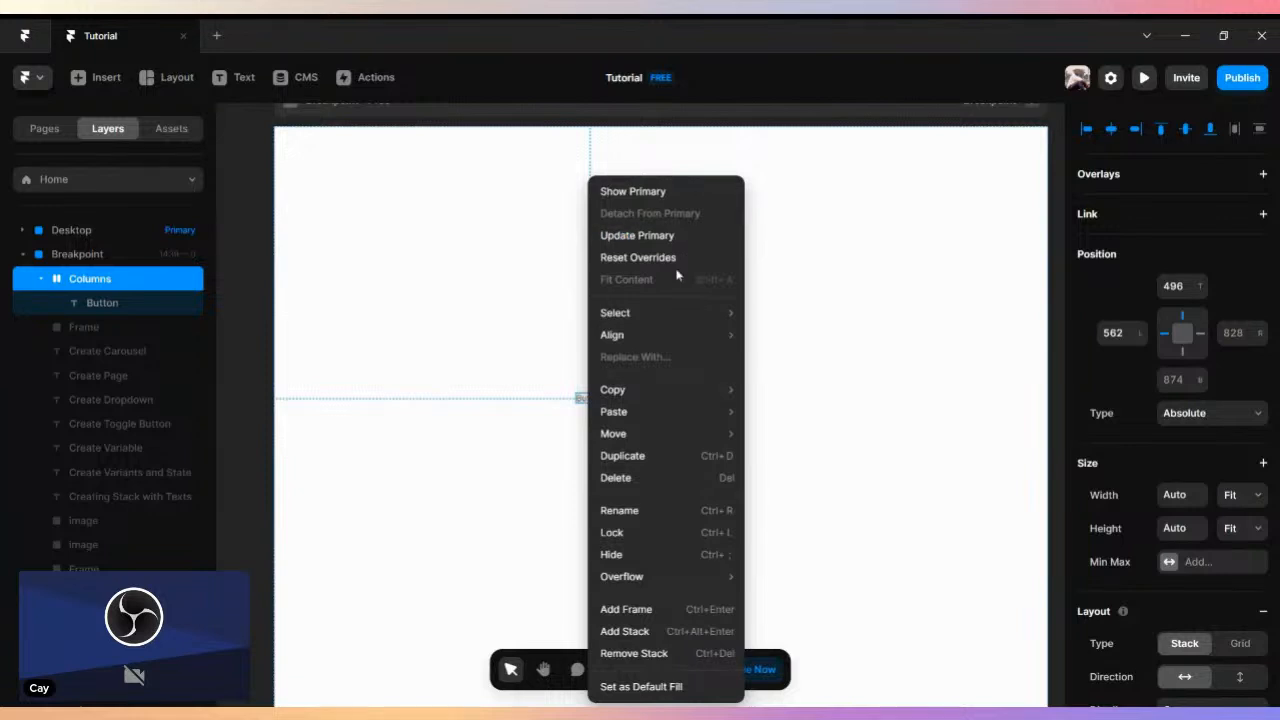
pyautogui.click(531, 403)
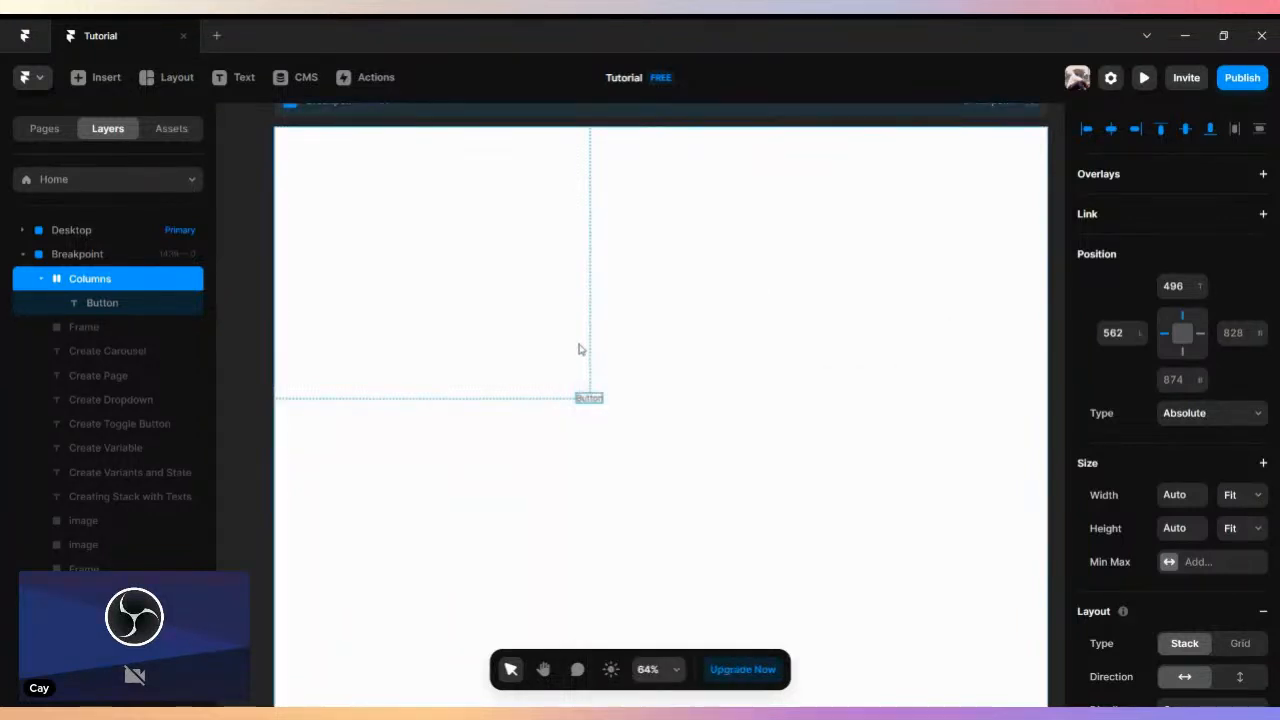
pyautogui.scroll(-3, 579, 346)
pyautogui.click(587, 379)
pyautogui.moveTo(587, 379); pyautogui.dragTo(271, 375)
pyautogui.rightClick(271, 375)
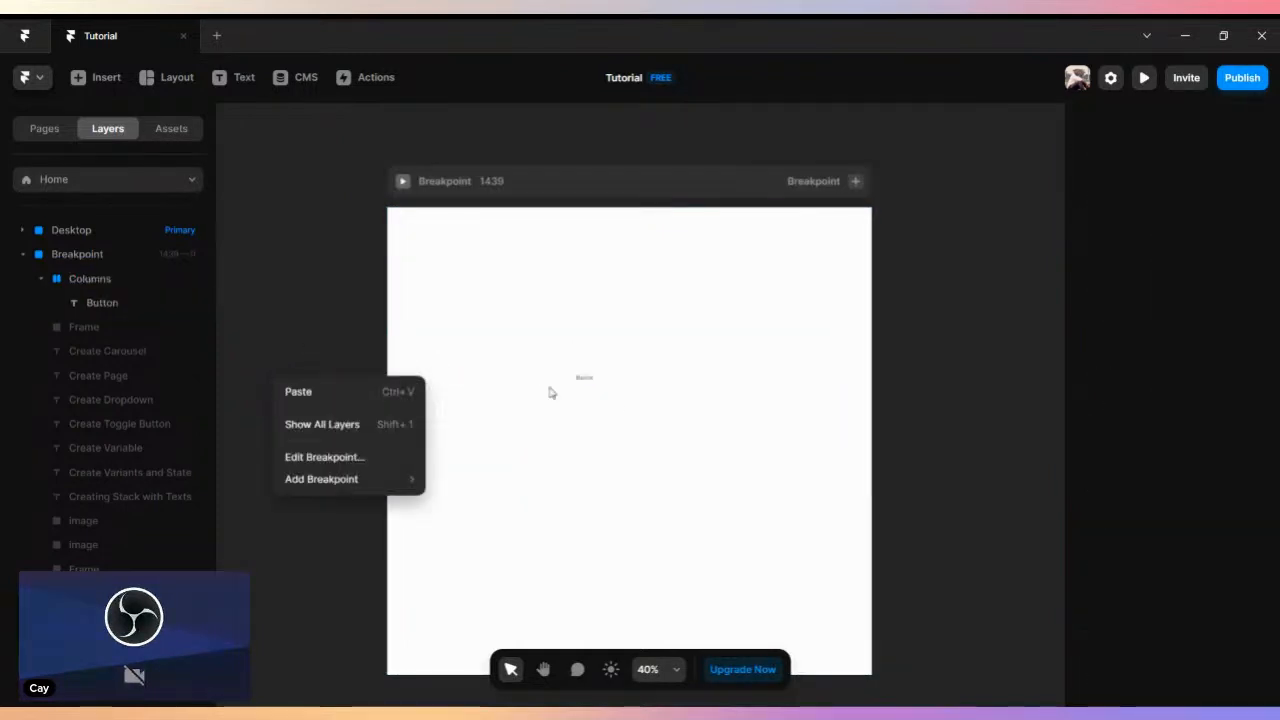
pyautogui.click(583, 380)
pyautogui.click(584, 377)
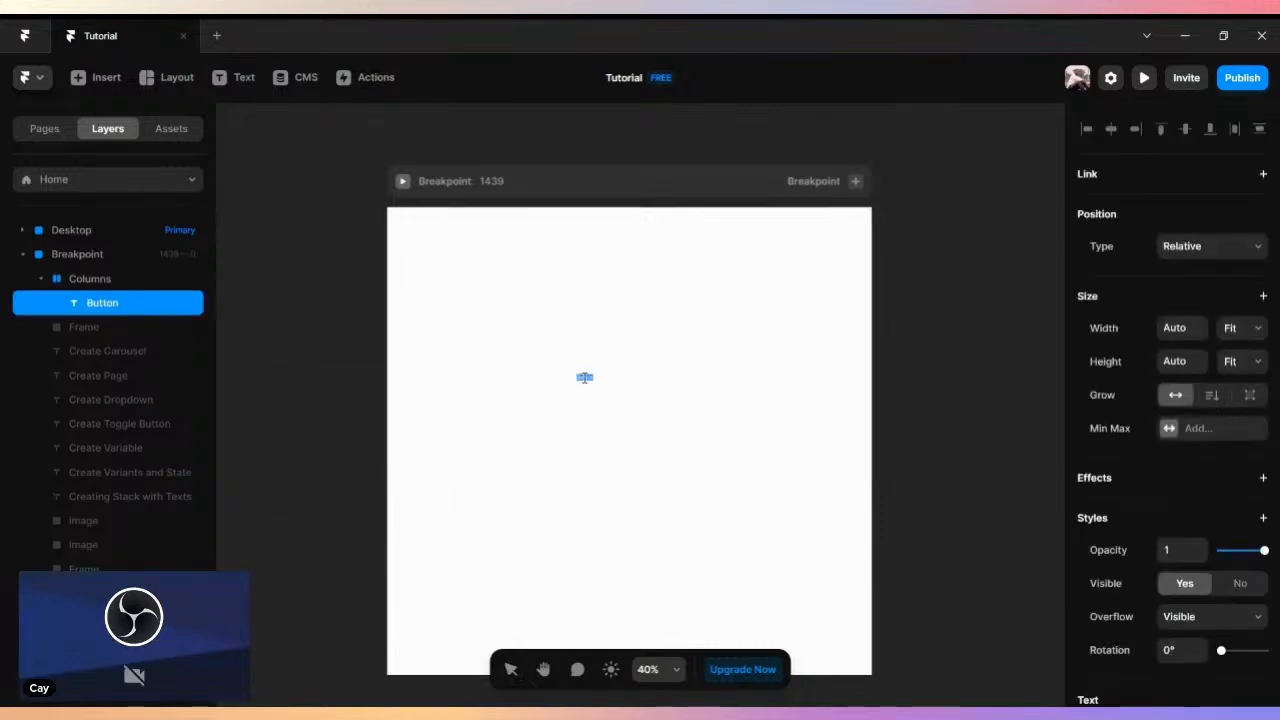
pyautogui.click(110, 280)
pyautogui.rightClick(108, 282)
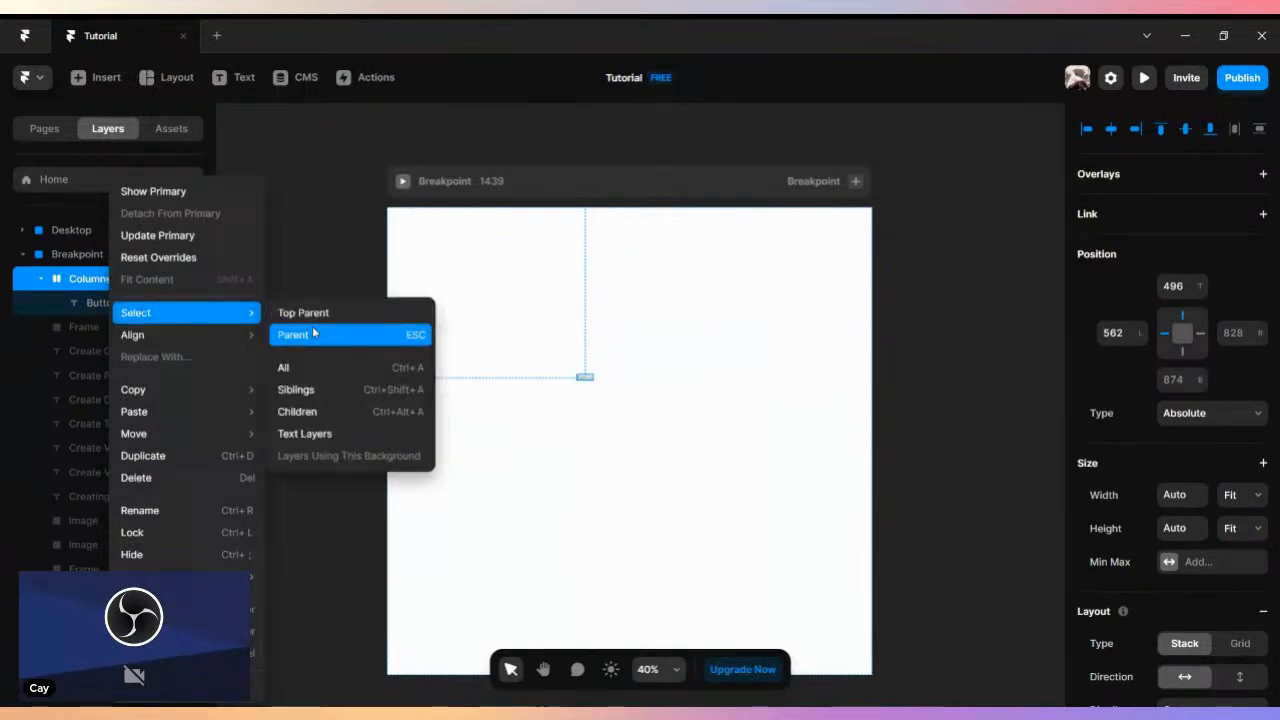
pyautogui.click(356, 540)
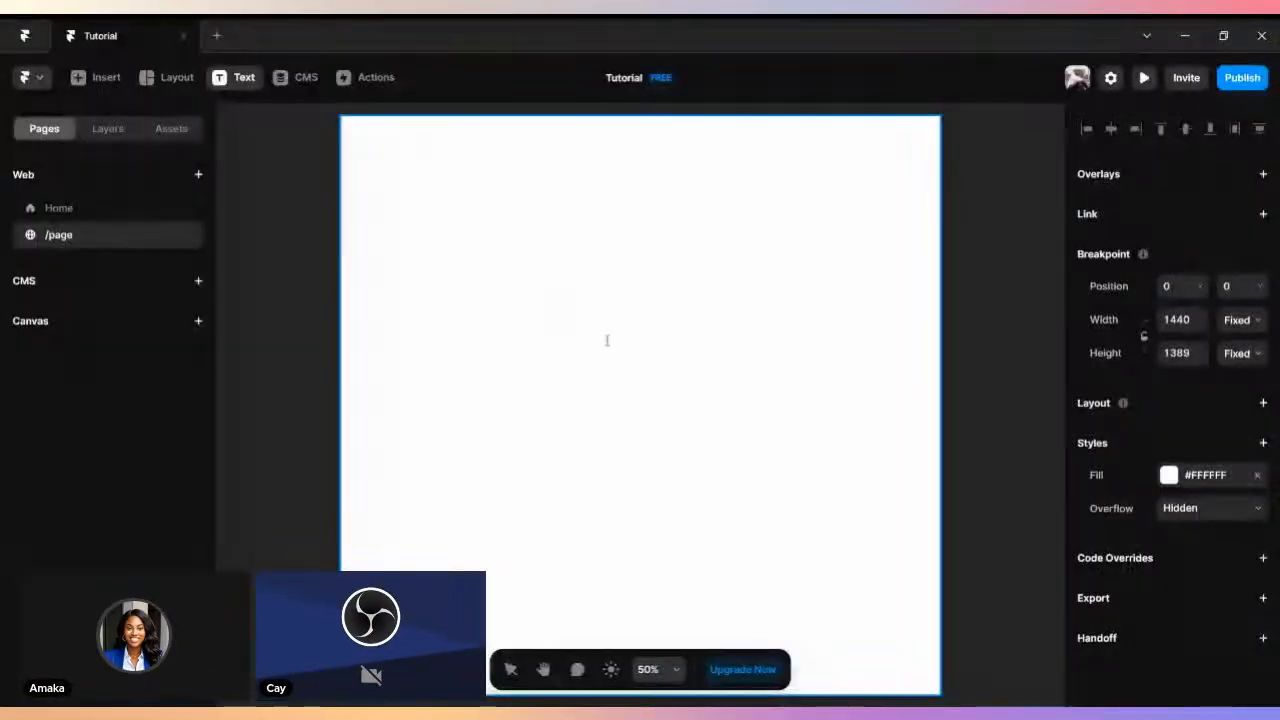
# - Add a text layer reading "Button" on the blank /page web page
pyautogui.click(606, 340)
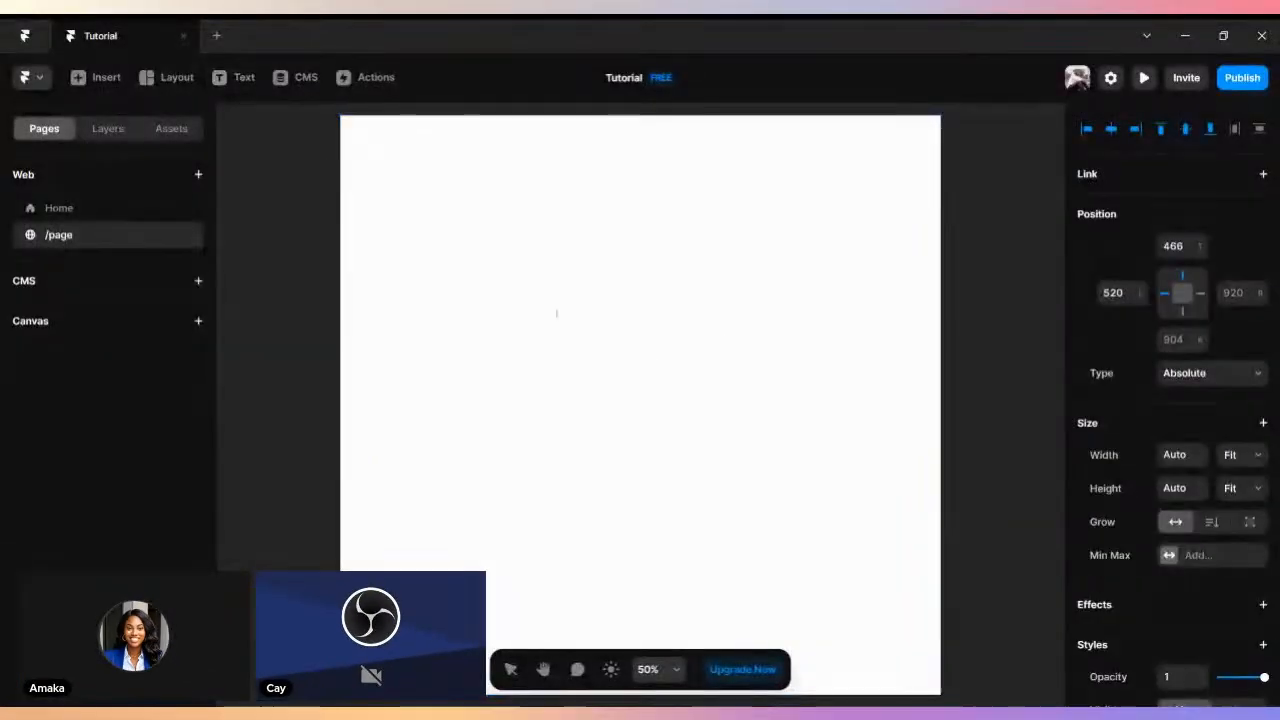
pyautogui.write('But')
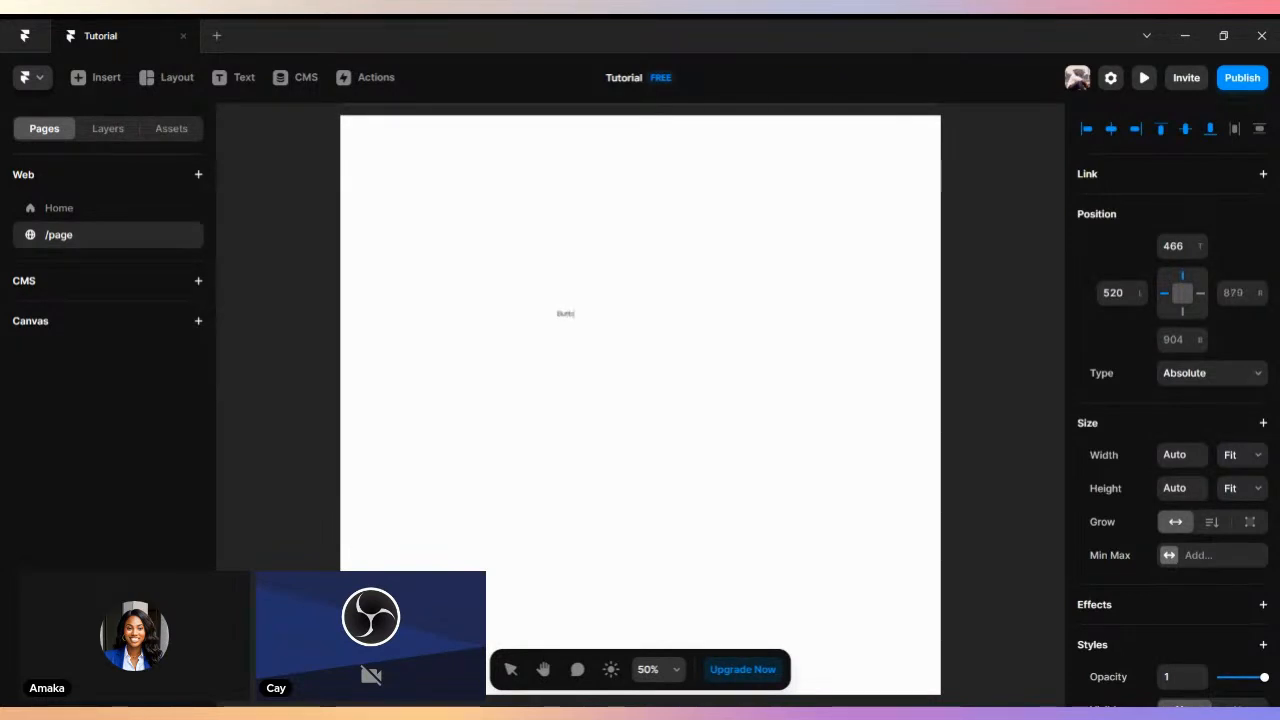
pyautogui.write('ton')
# - Wrap the Button text on /page in a stack
pyautogui.scroll(5, 495, 274)
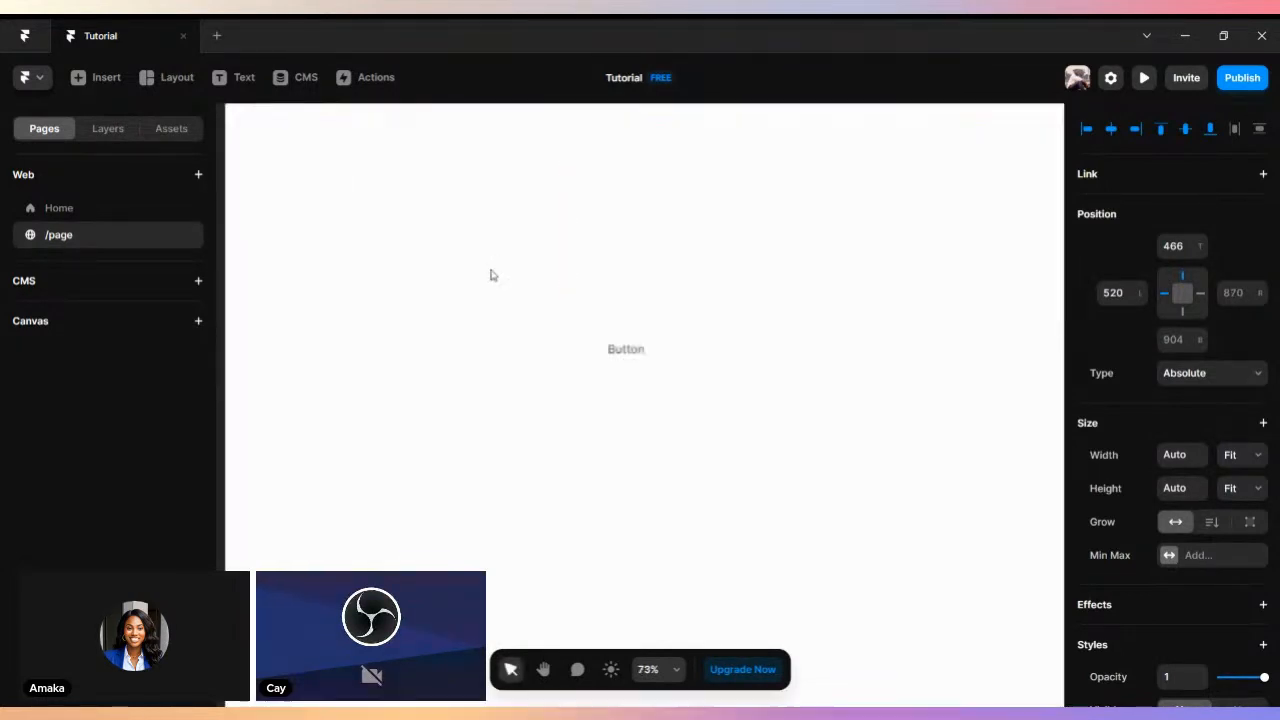
pyautogui.scroll(1, 621, 350)
pyautogui.press('space')
pyautogui.moveTo(835, 400); pyautogui.dragTo(586, 351)
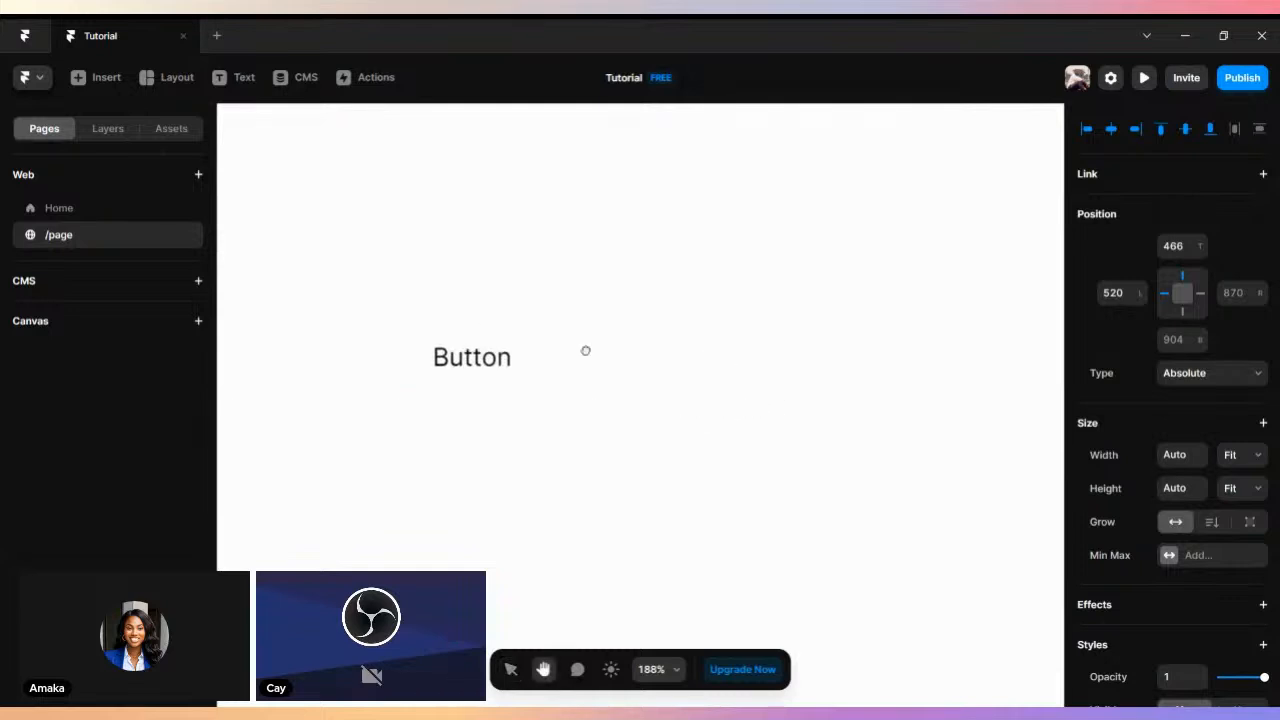
pyautogui.scroll(-5, 1125, 528)
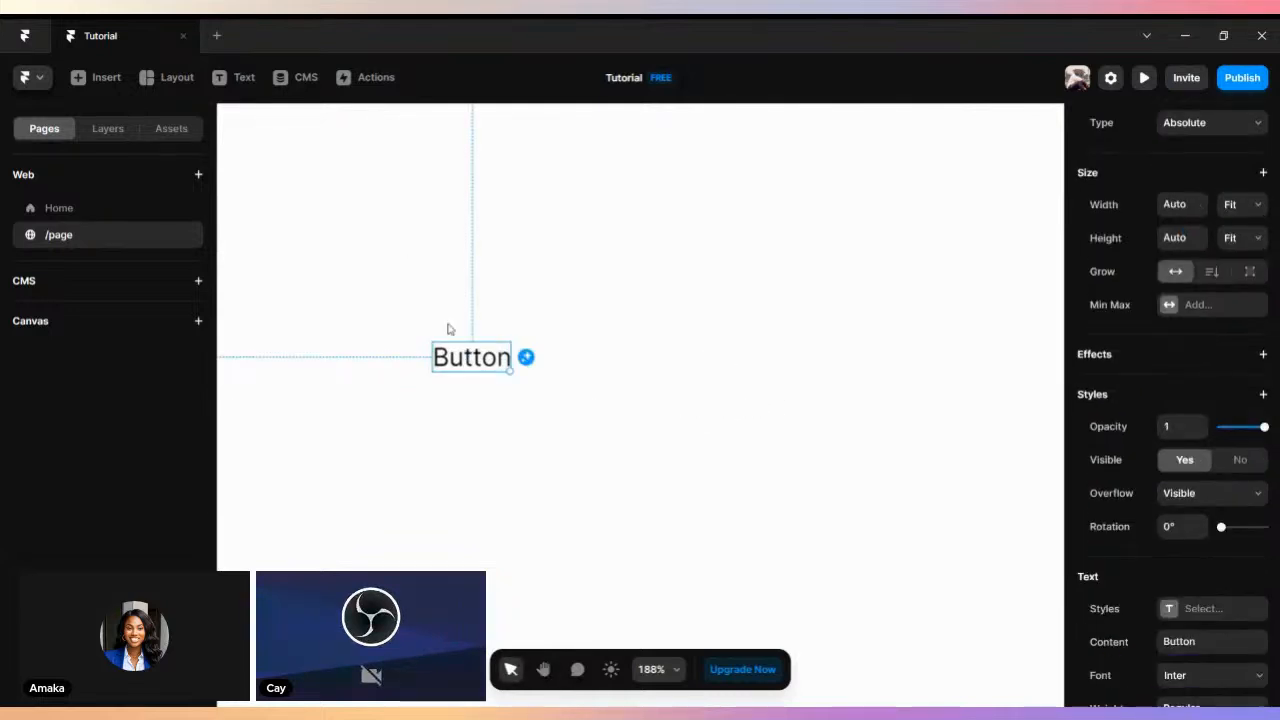
pyautogui.rightClick(467, 368)
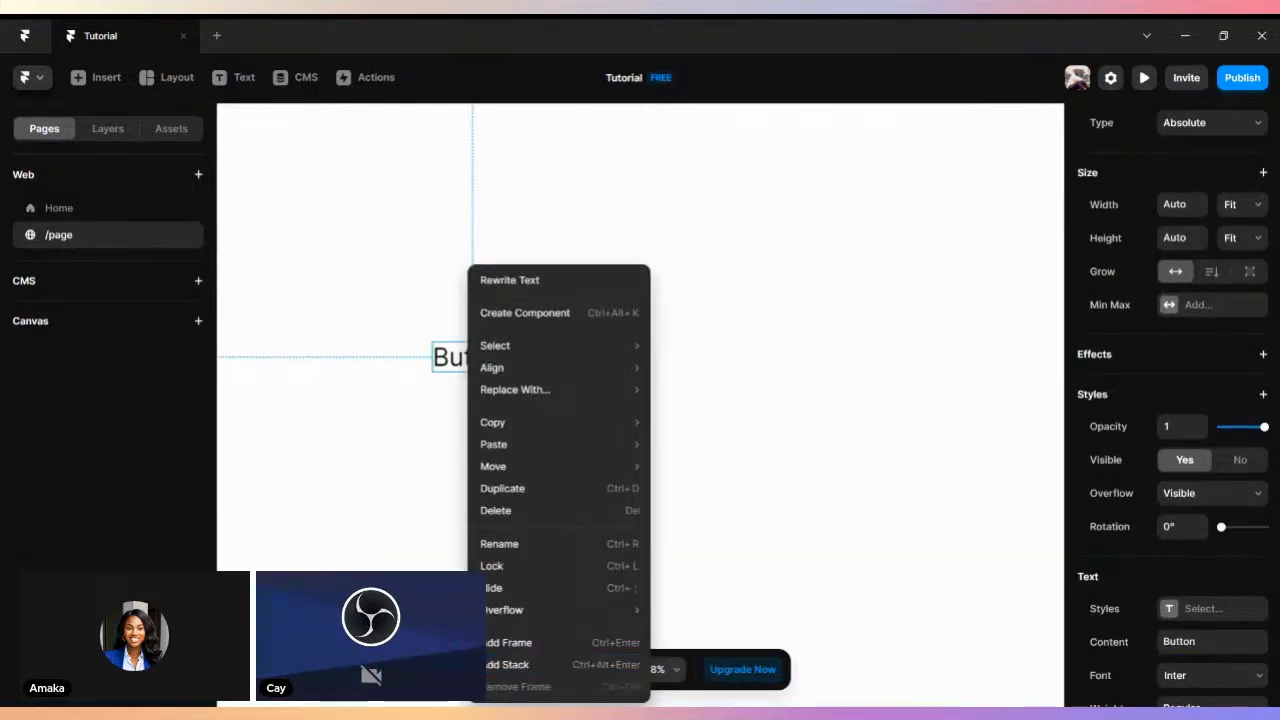
pyautogui.click(507, 664)
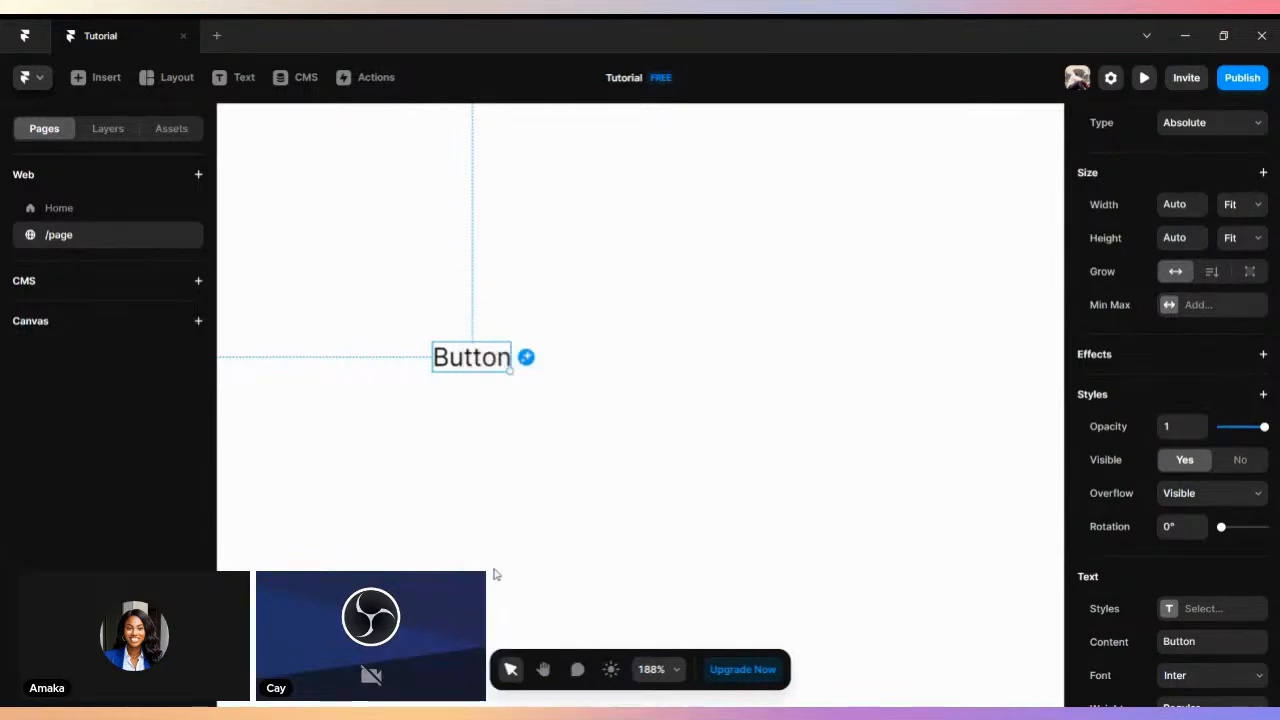
# - Set the stack's individual padding to 30 top, 10 right, 30 bottom and 10 left
pyautogui.scroll(-5, 1186, 360)
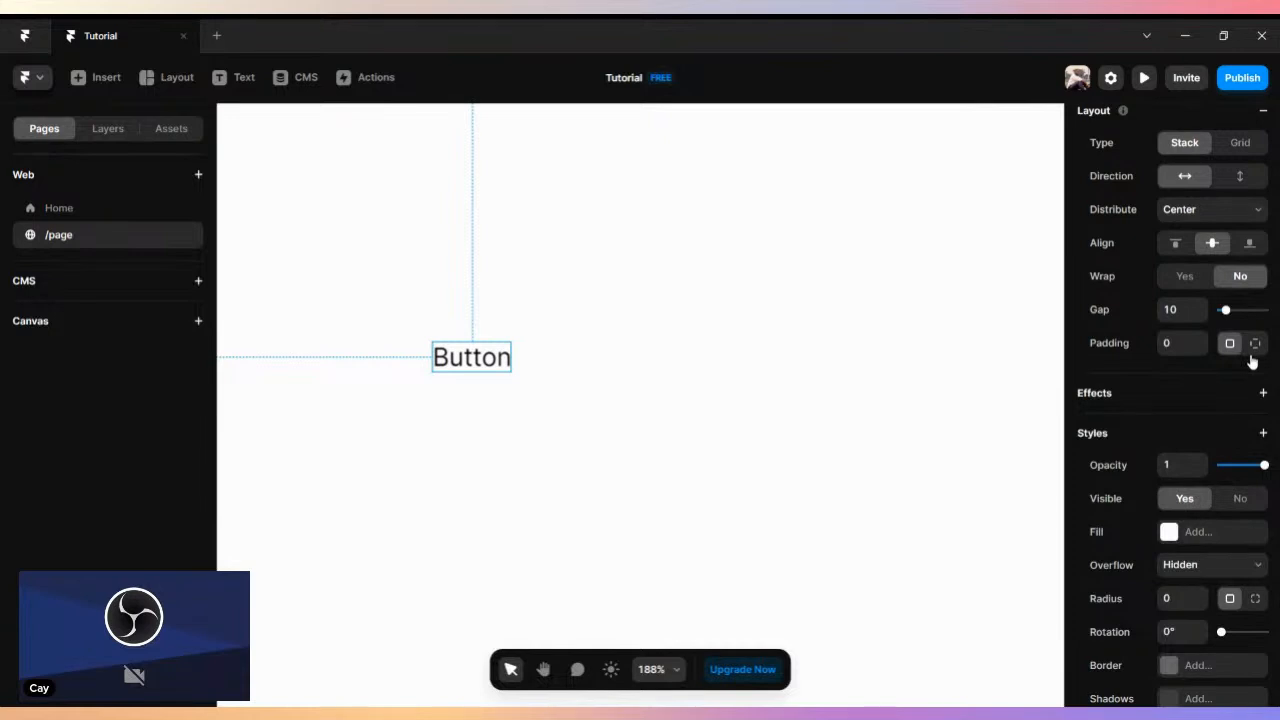
pyautogui.click(1257, 345)
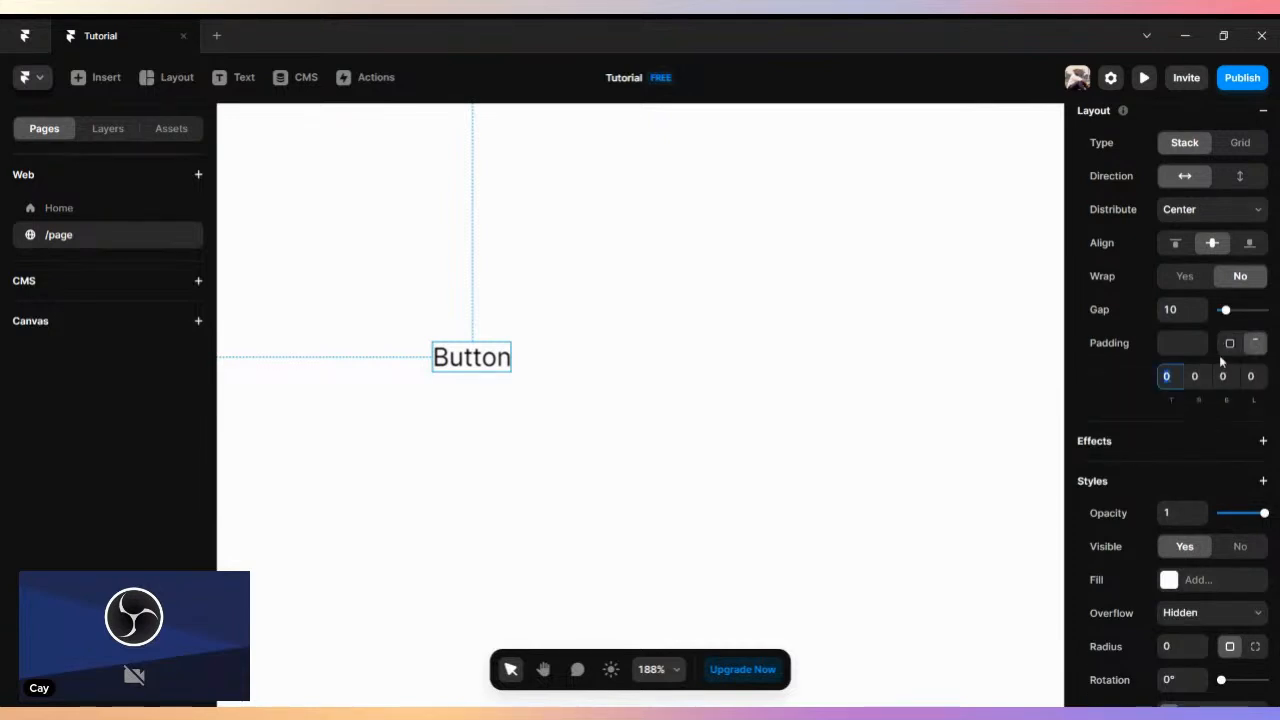
pyautogui.write('30')
pyautogui.click(1205, 376)
pyautogui.write('1')
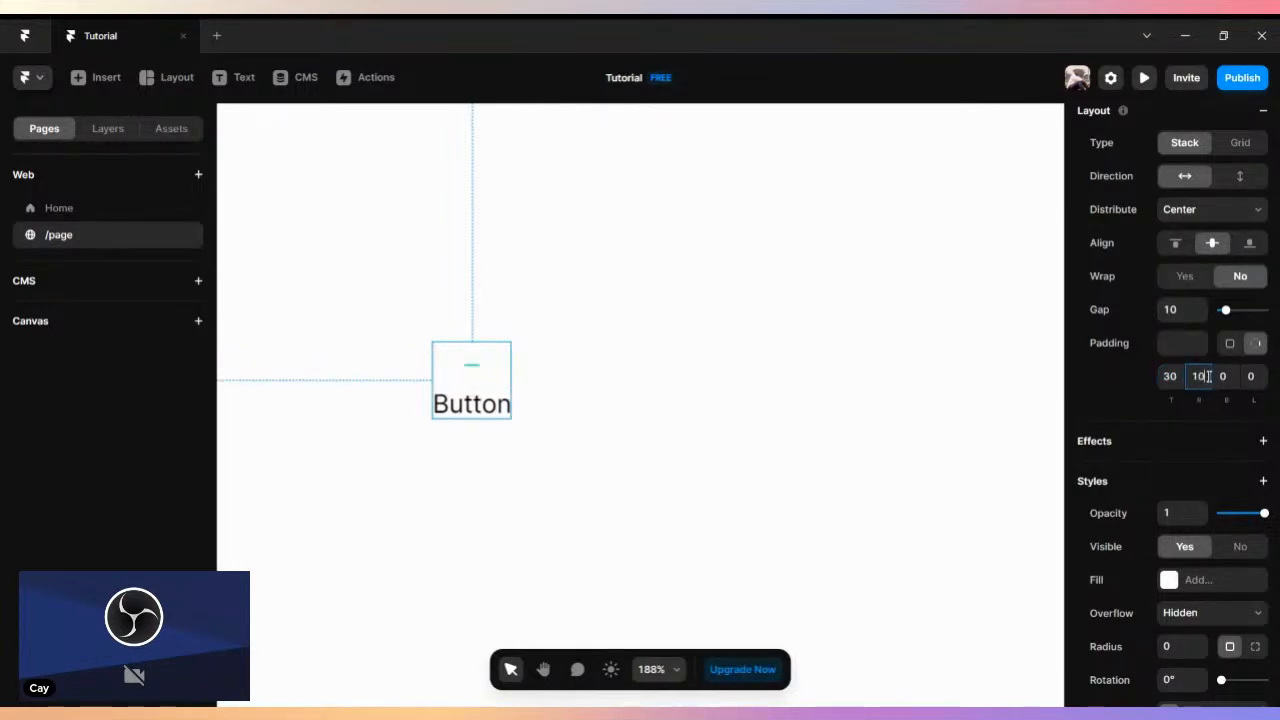
pyautogui.click(1231, 376)
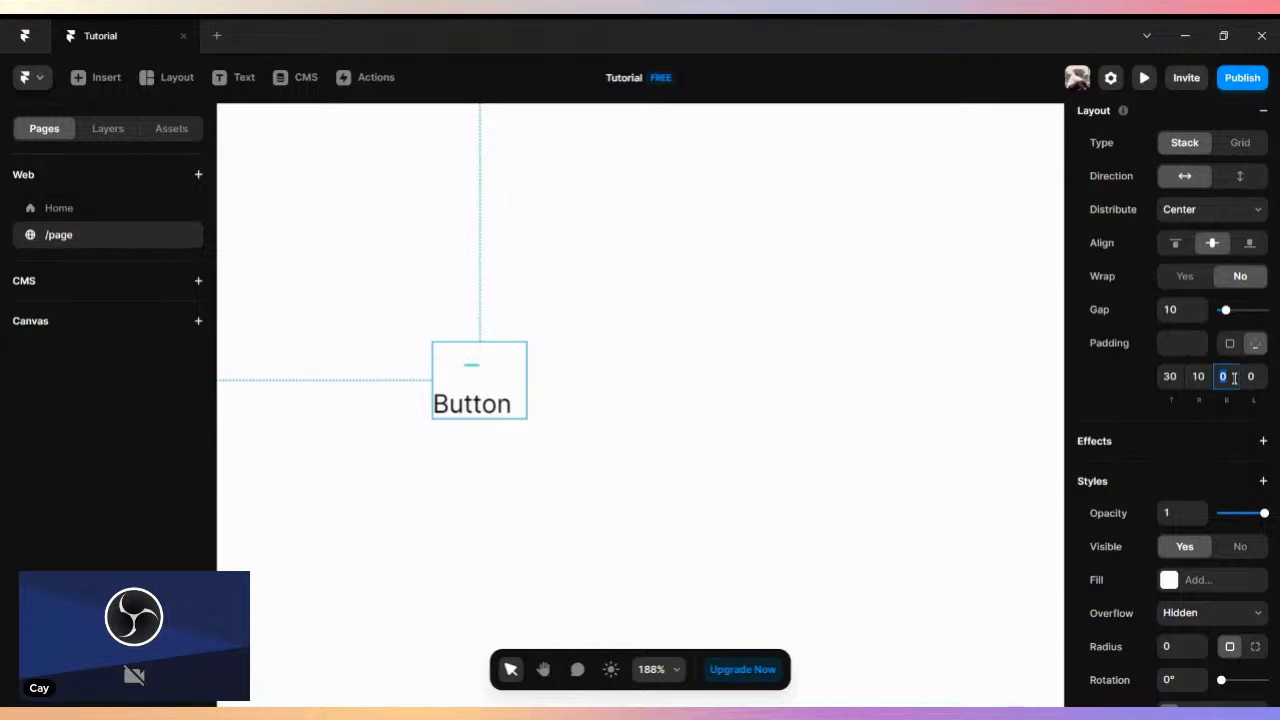
pyautogui.write('30')
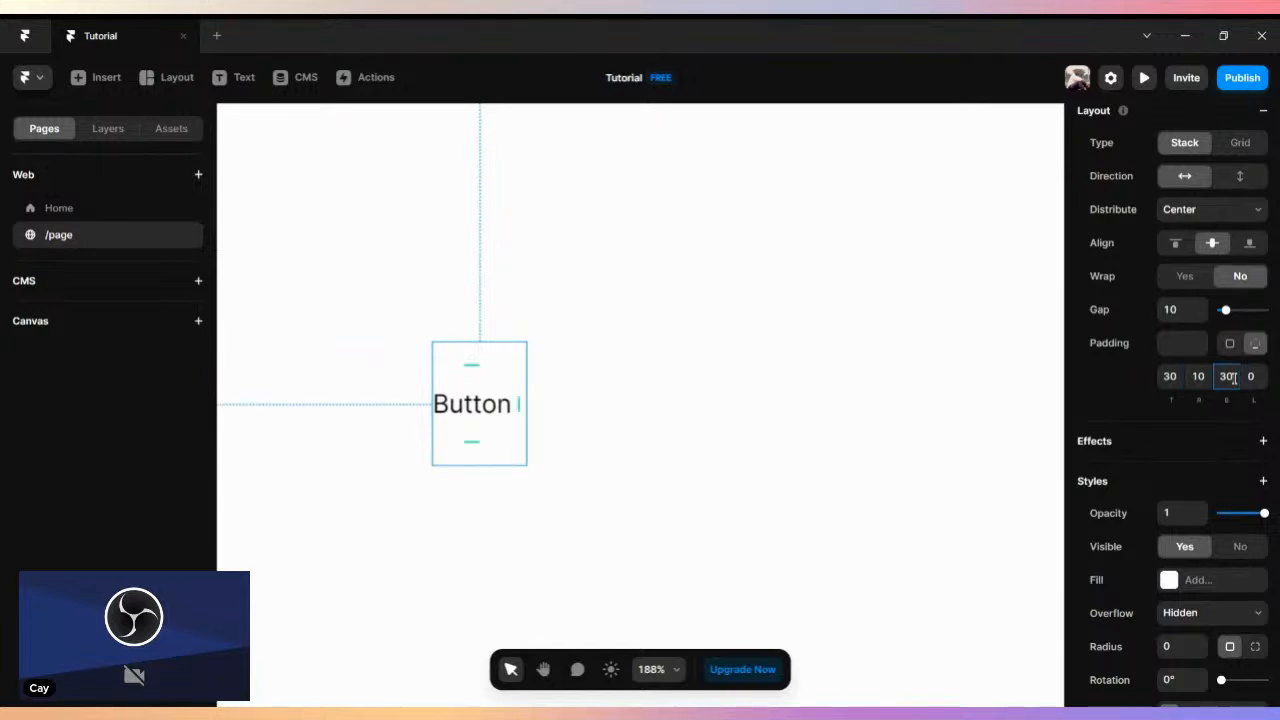
pyautogui.click(1257, 378)
pyautogui.write('10')
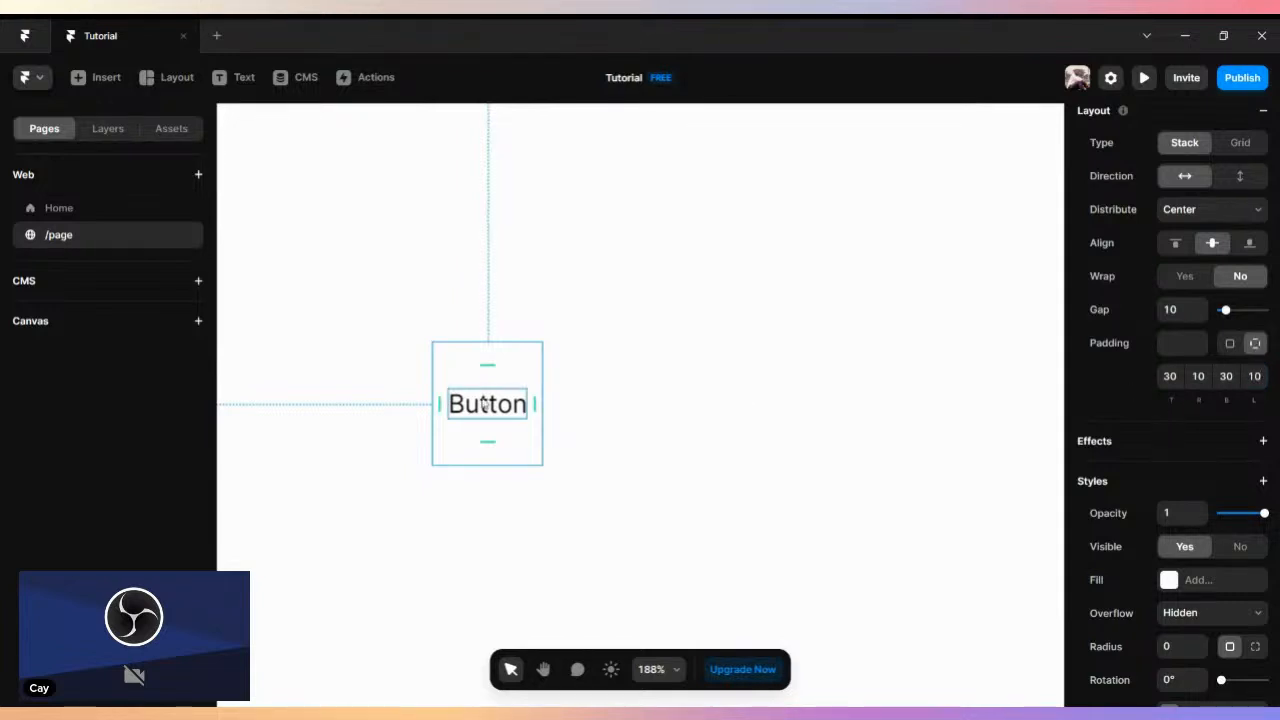
# - Fill the stack around the Button text with solid dark grey #636363
pyautogui.click(1168, 580)
pyautogui.click(1169, 580)
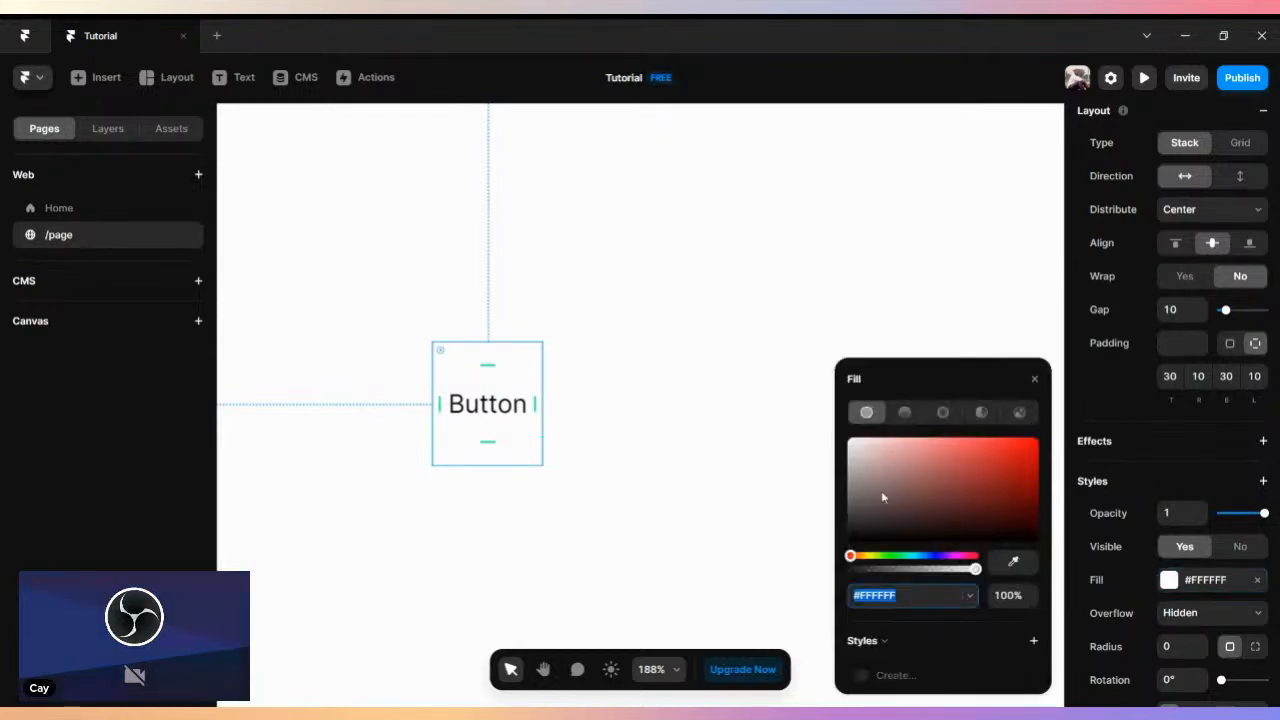
pyautogui.moveTo(858, 495)
pyautogui.mouseDown()
pyautogui.moveTo(847, 489)
pyautogui.moveTo(849, 500)
pyautogui.mouseUp()
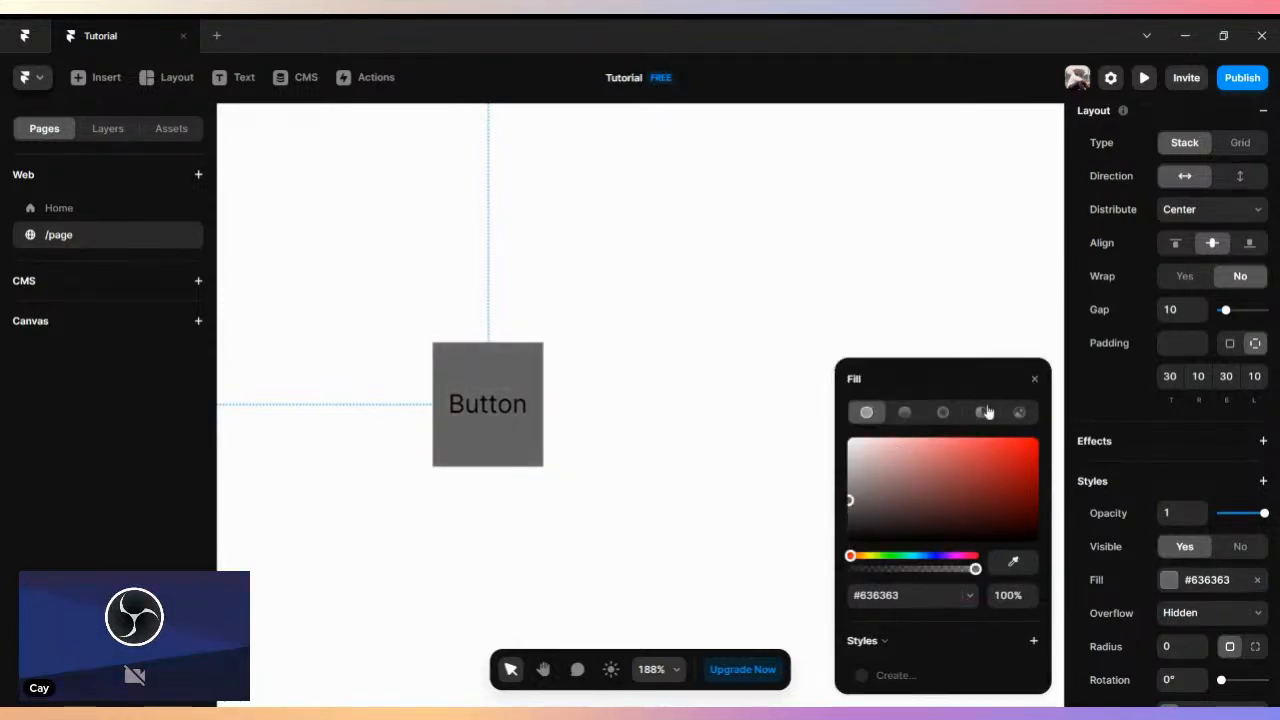
pyautogui.click(1035, 380)
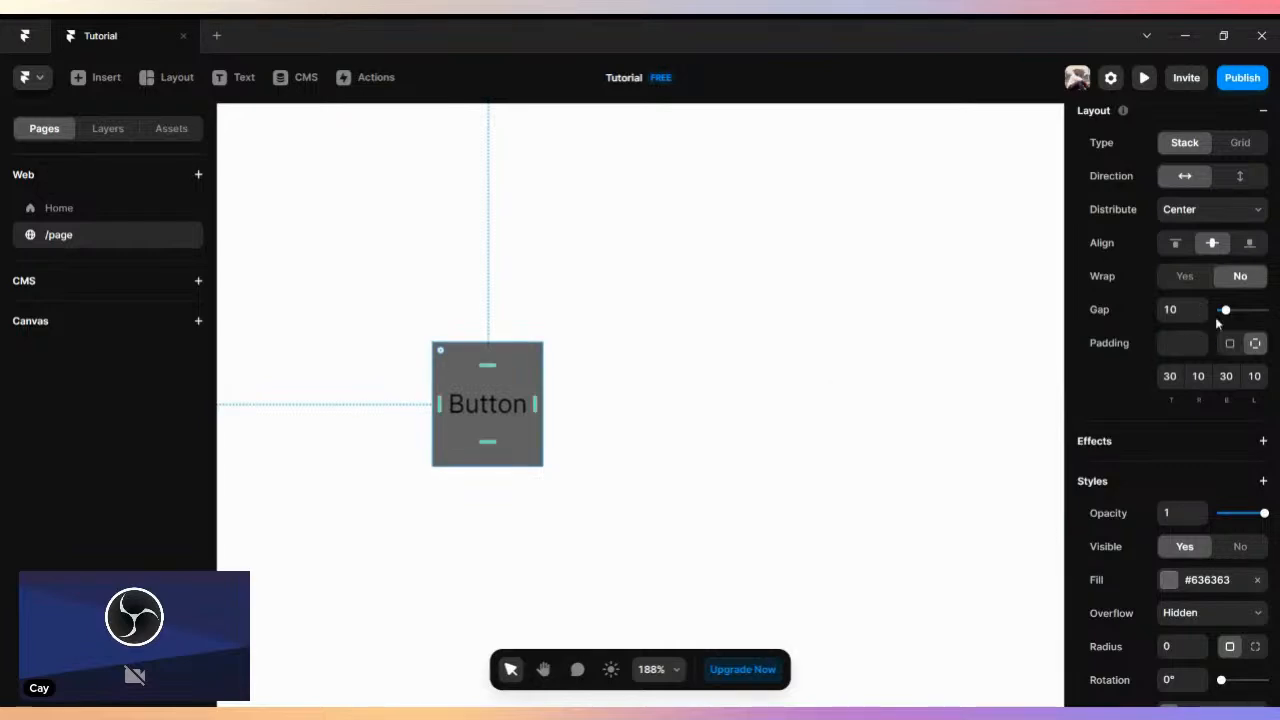
# - Round the stack's corners with a radius of 7
pyautogui.scroll(-3, 1207, 466)
pyautogui.scroll(-2, 1207, 466)
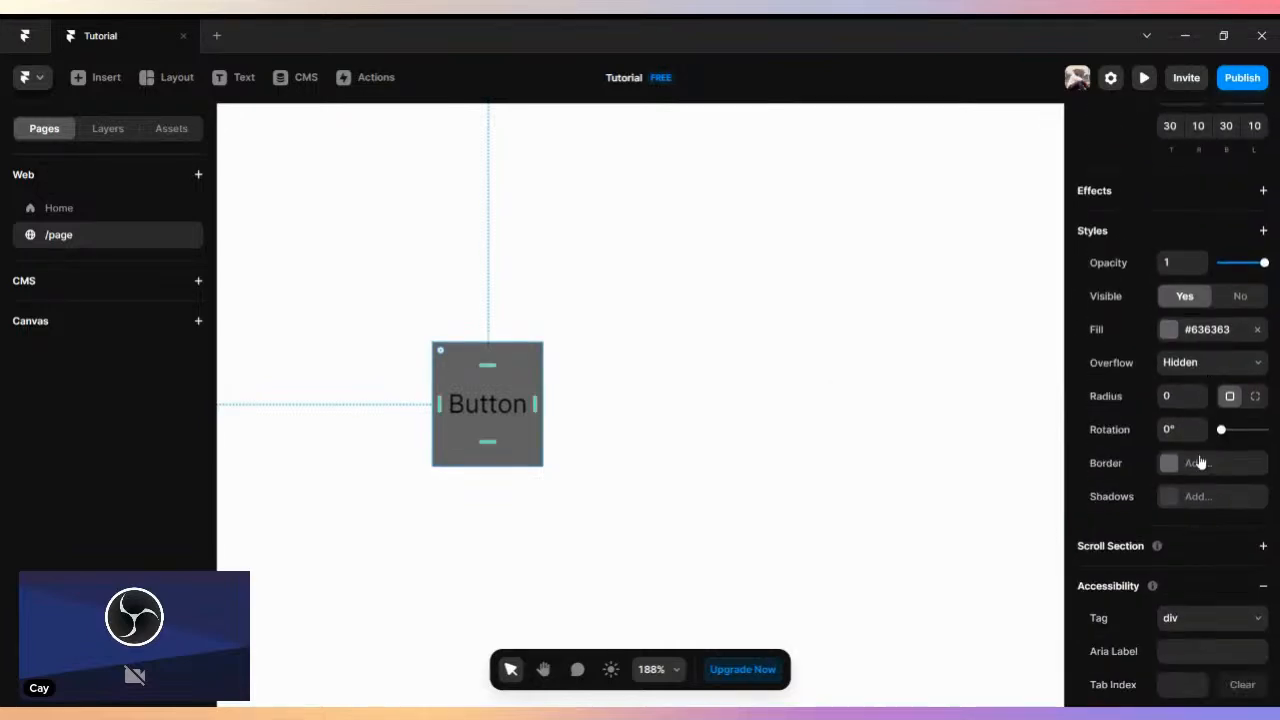
pyautogui.click(1204, 393)
pyautogui.click(1204, 393)
pyautogui.click(1204, 393)
pyautogui.click(1204, 393)
pyautogui.click(1204, 393)
pyautogui.click(1204, 393)
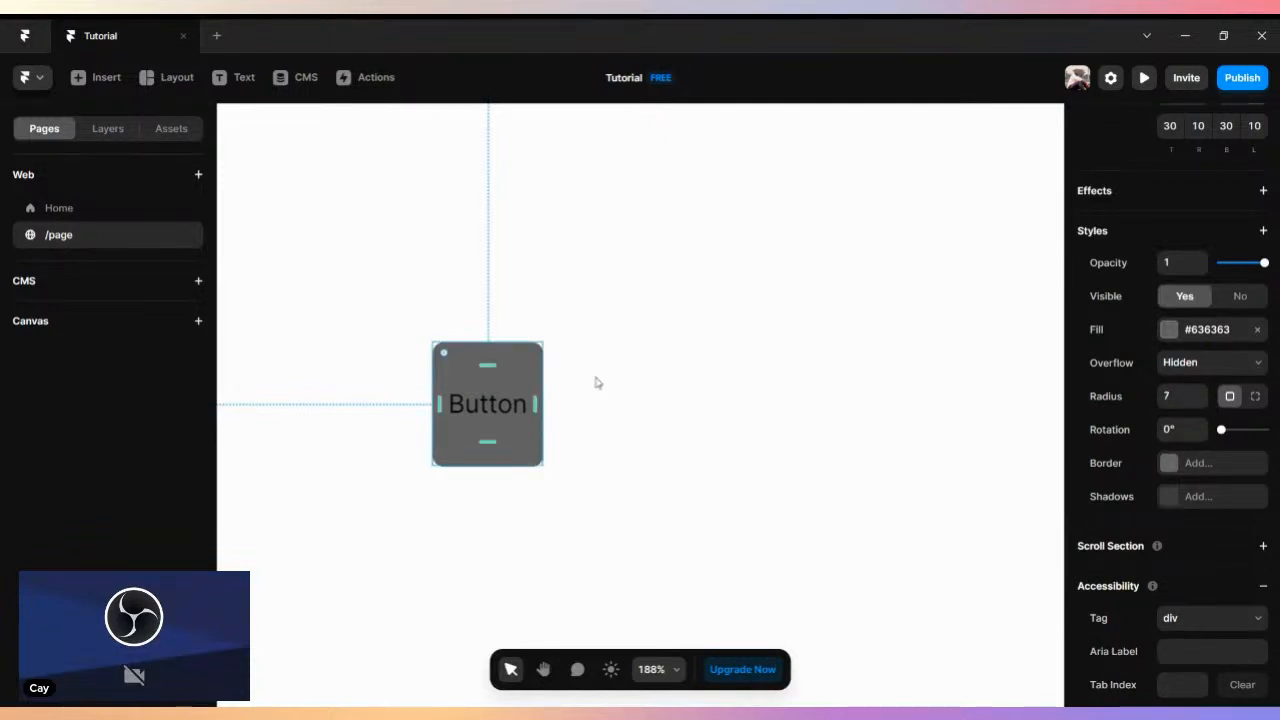
pyautogui.click(561, 377)
# - Create a component named "Button" from the Columns stack under Desktop
pyautogui.click(105, 128)
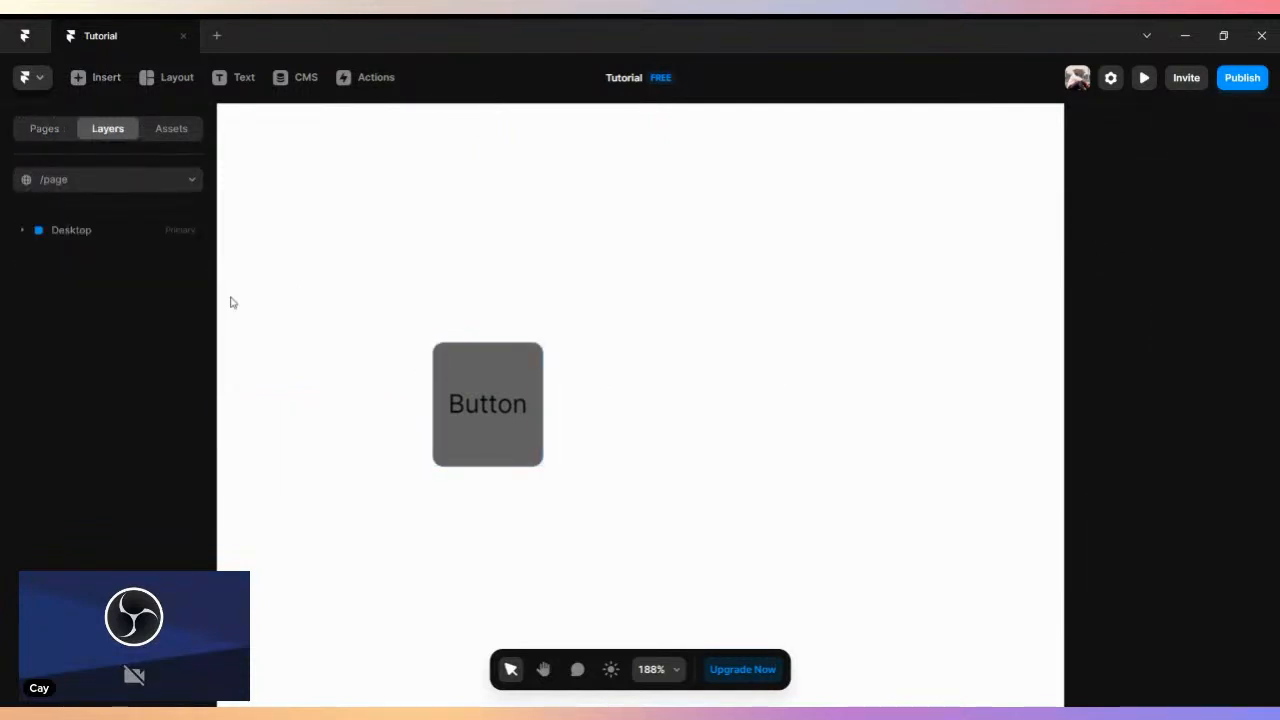
pyautogui.click(22, 231)
pyautogui.click(66, 257)
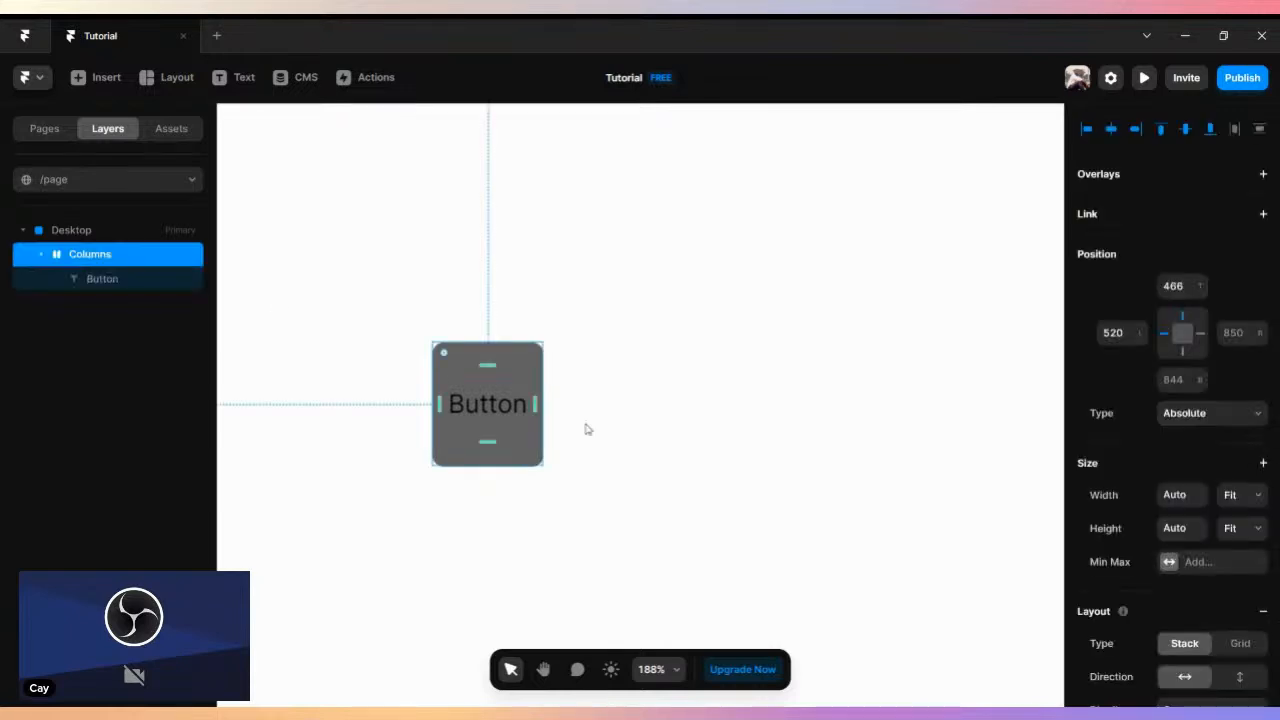
pyautogui.rightClick(522, 399)
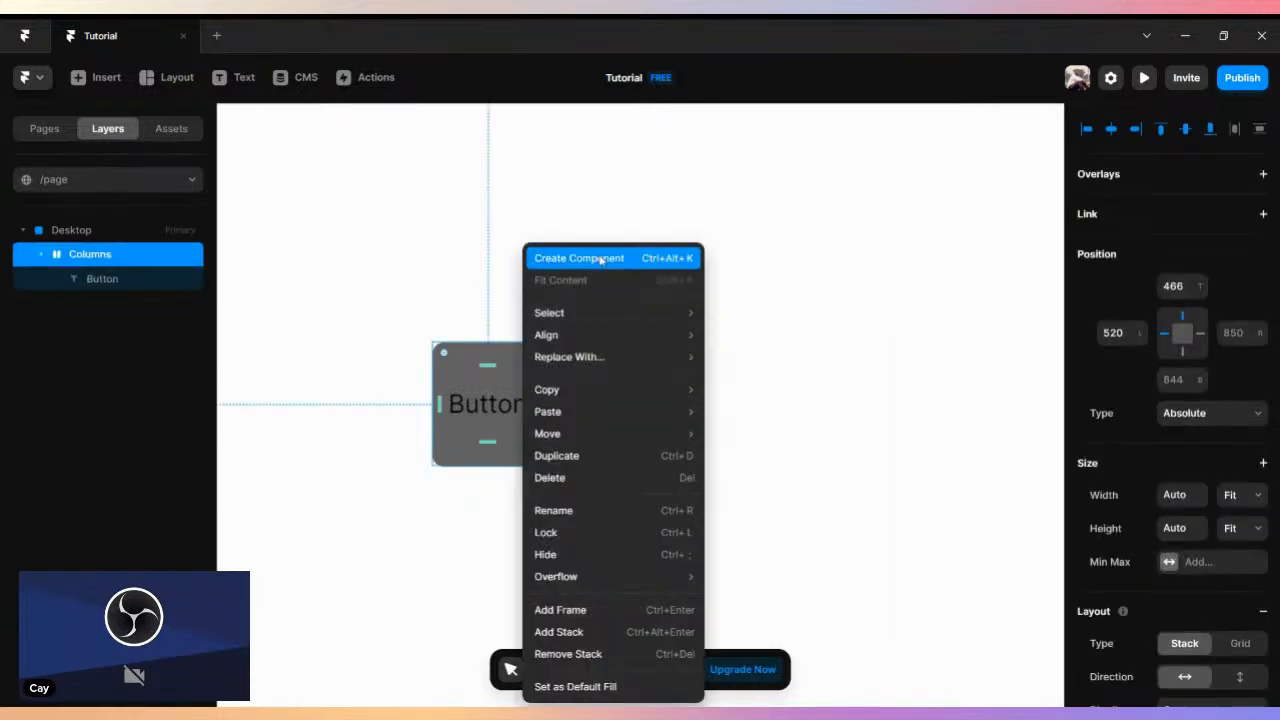
pyautogui.click(433, 323)
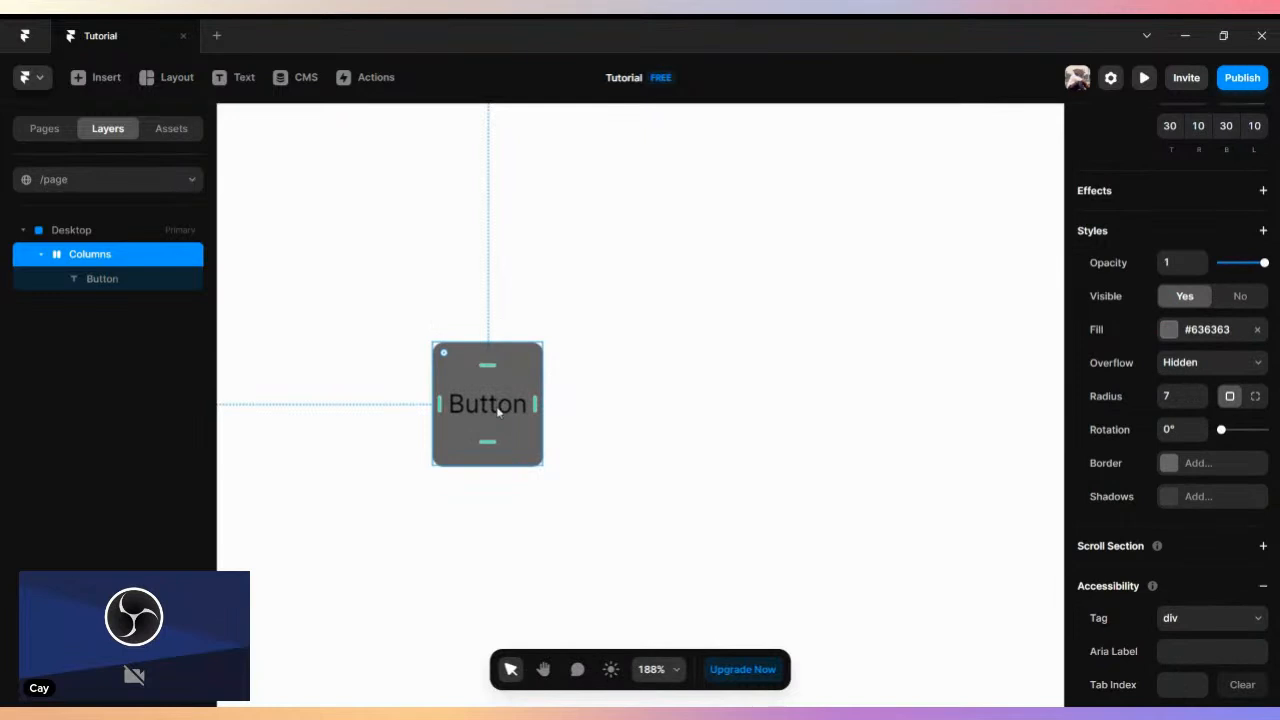
pyautogui.rightClick(517, 372)
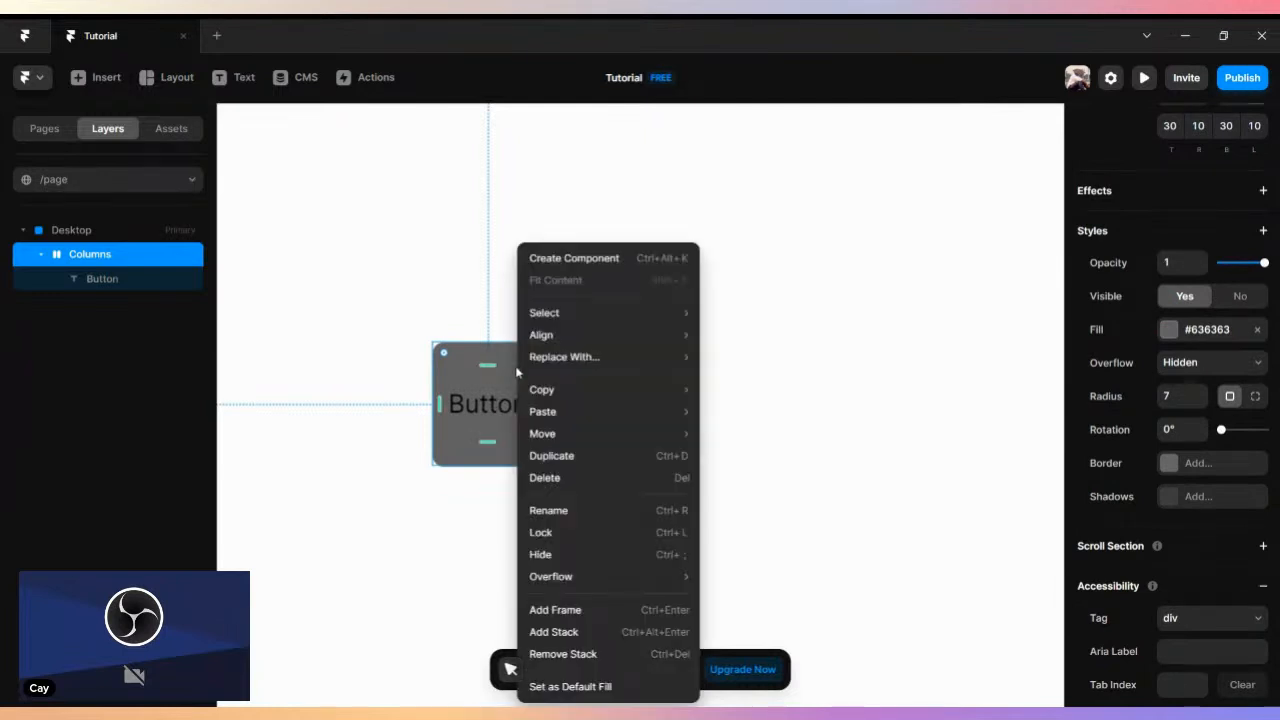
pyautogui.click(577, 259)
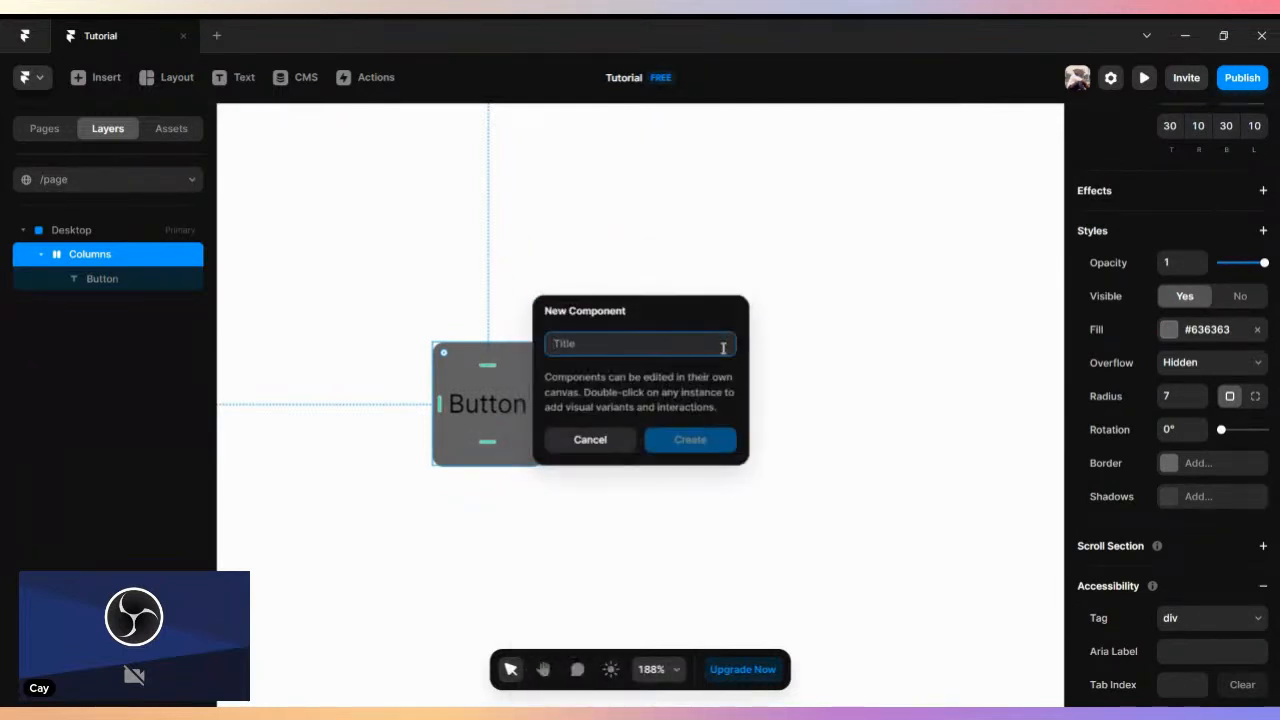
pyautogui.write('Butoo')
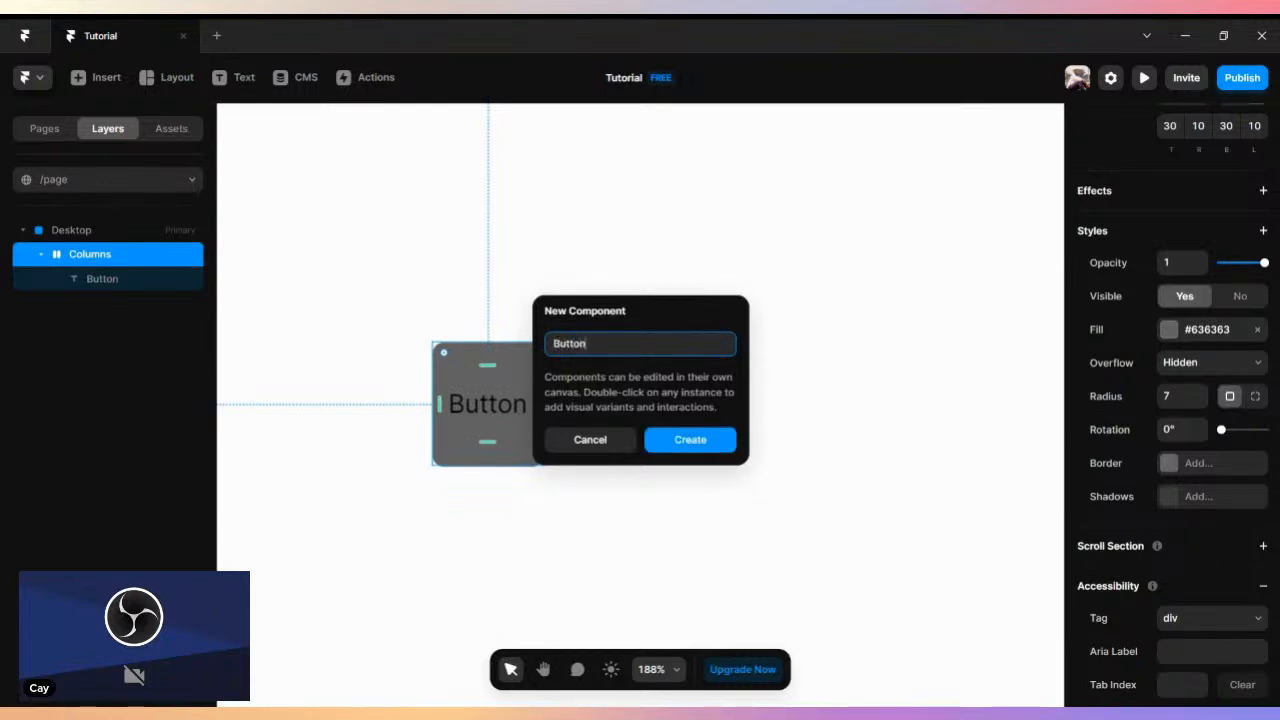
pyautogui.click(691, 440)
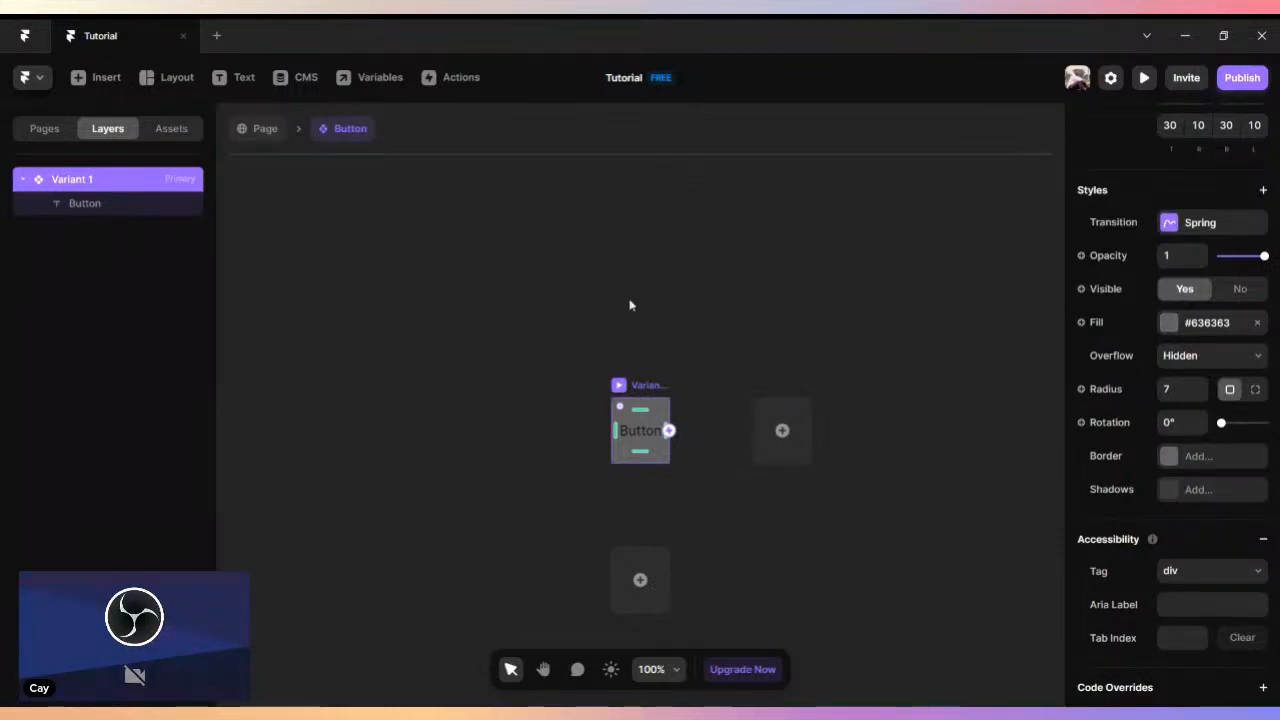
# - Return to the page to view the Button instance and reopen the component's own canvas from it
pyautogui.click(258, 128)
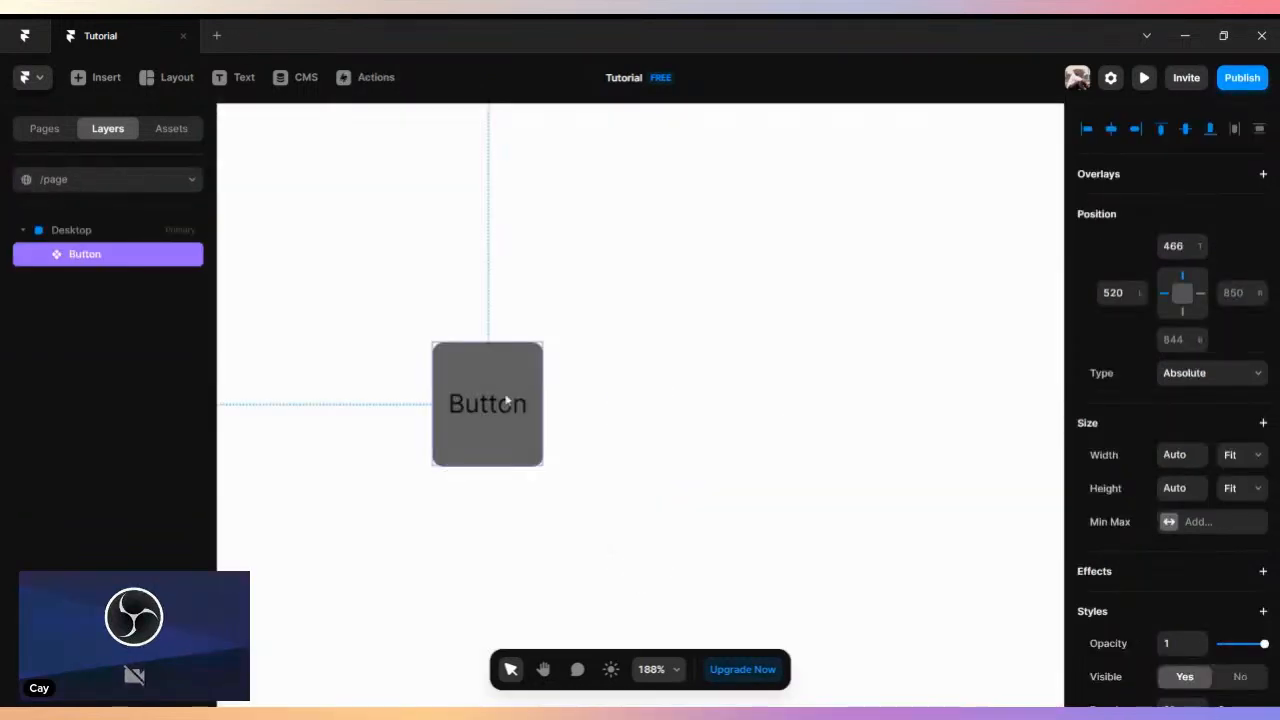
pyautogui.doubleClick(488, 374)
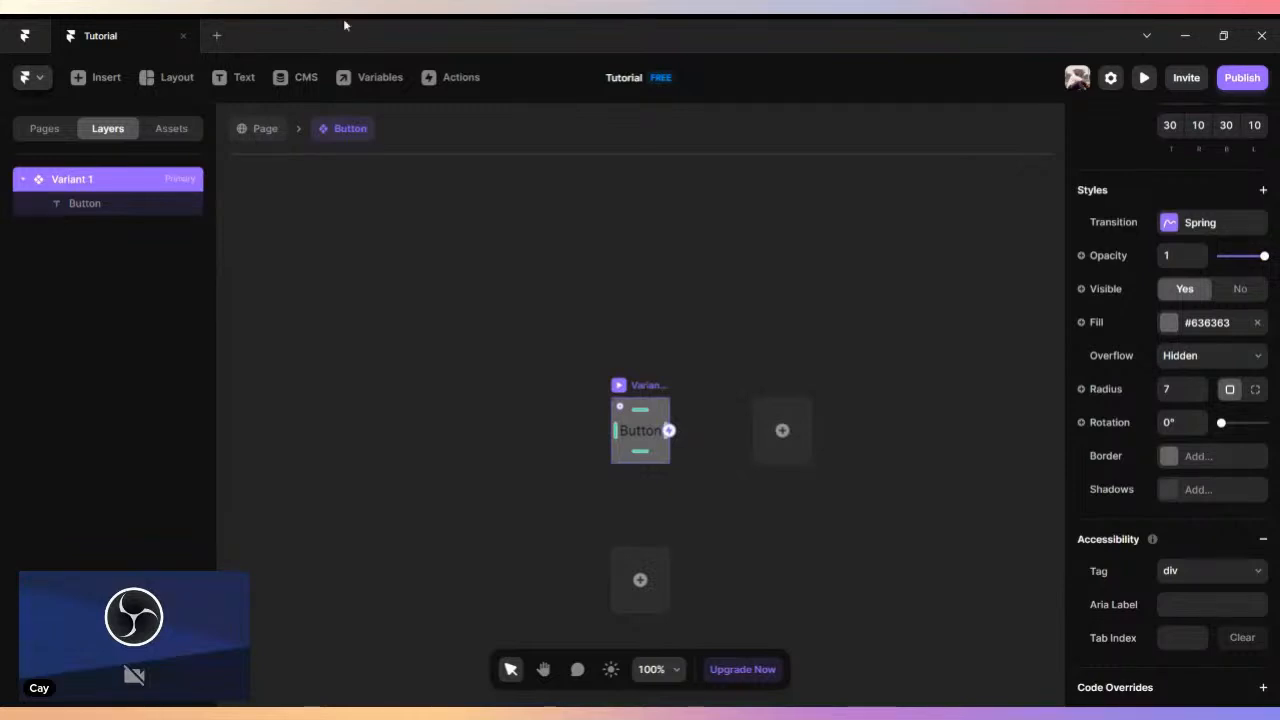
pyautogui.scroll(-2, 672, 376)
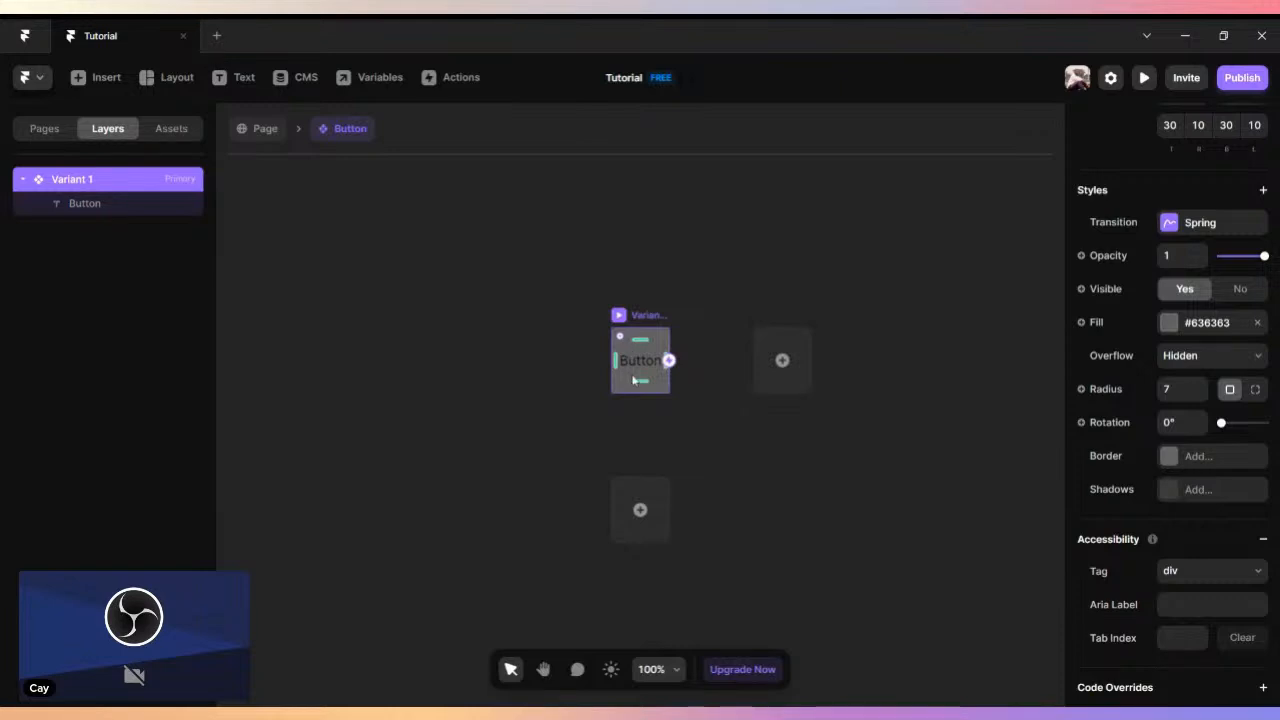
pyautogui.click(278, 138)
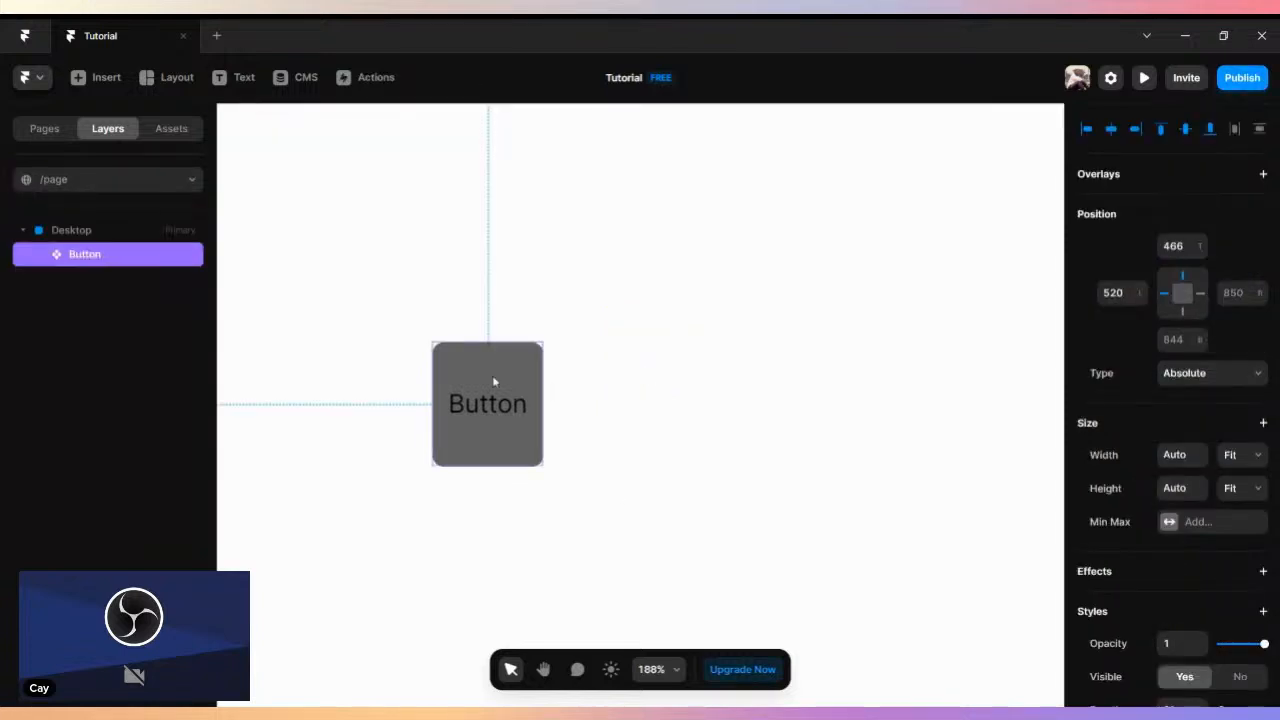
pyautogui.doubleClick(485, 378)
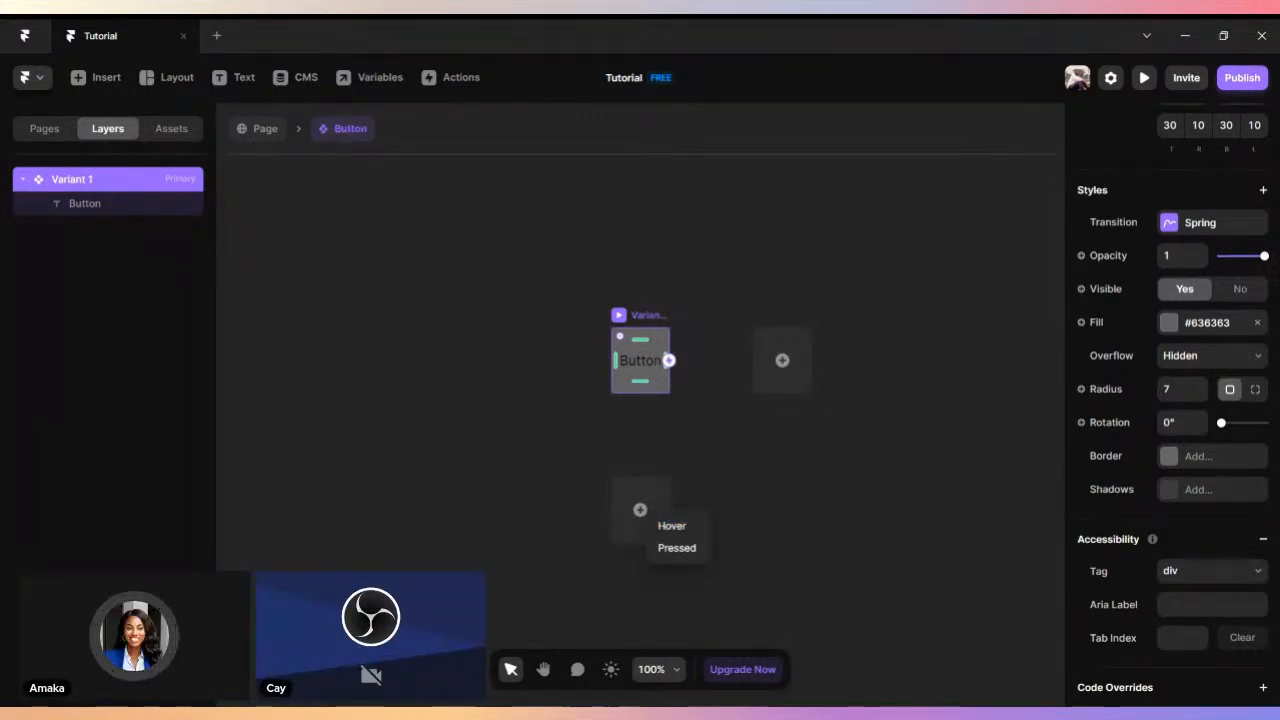
# - Add a Hover state to Variant 1 of the Button component
pyautogui.click(876, 548)
pyautogui.click(640, 510)
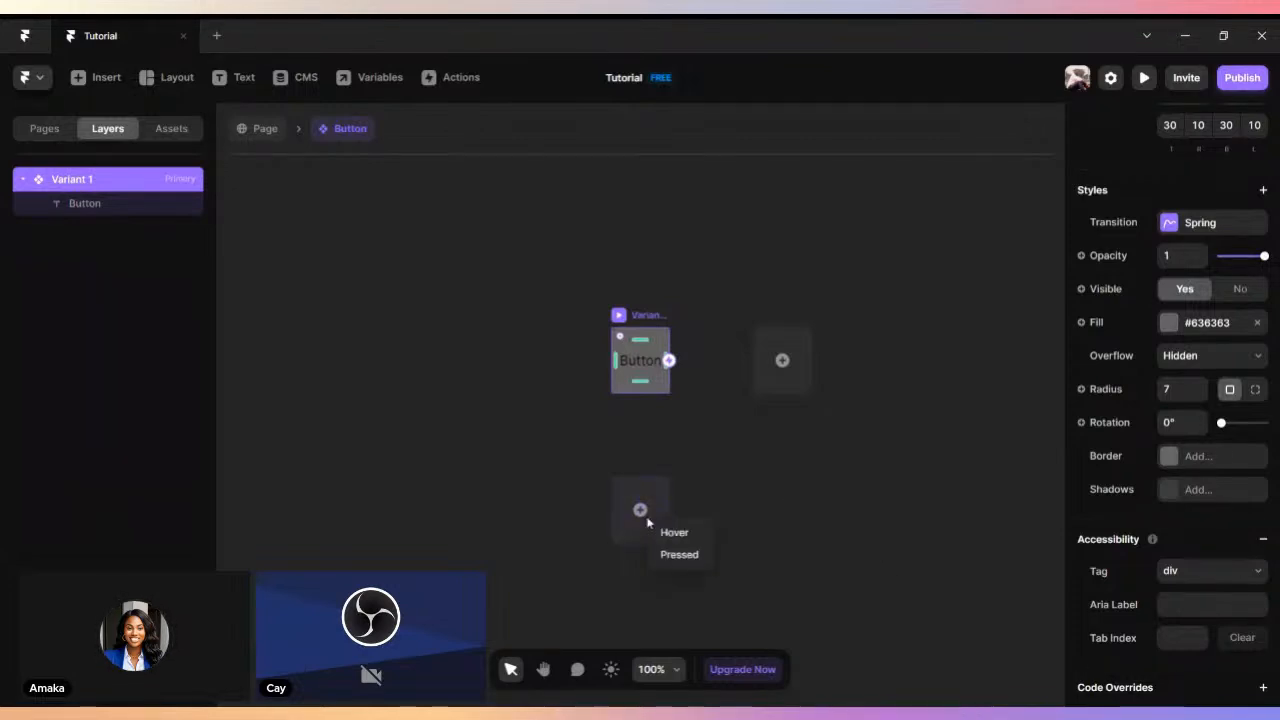
pyautogui.click(701, 536)
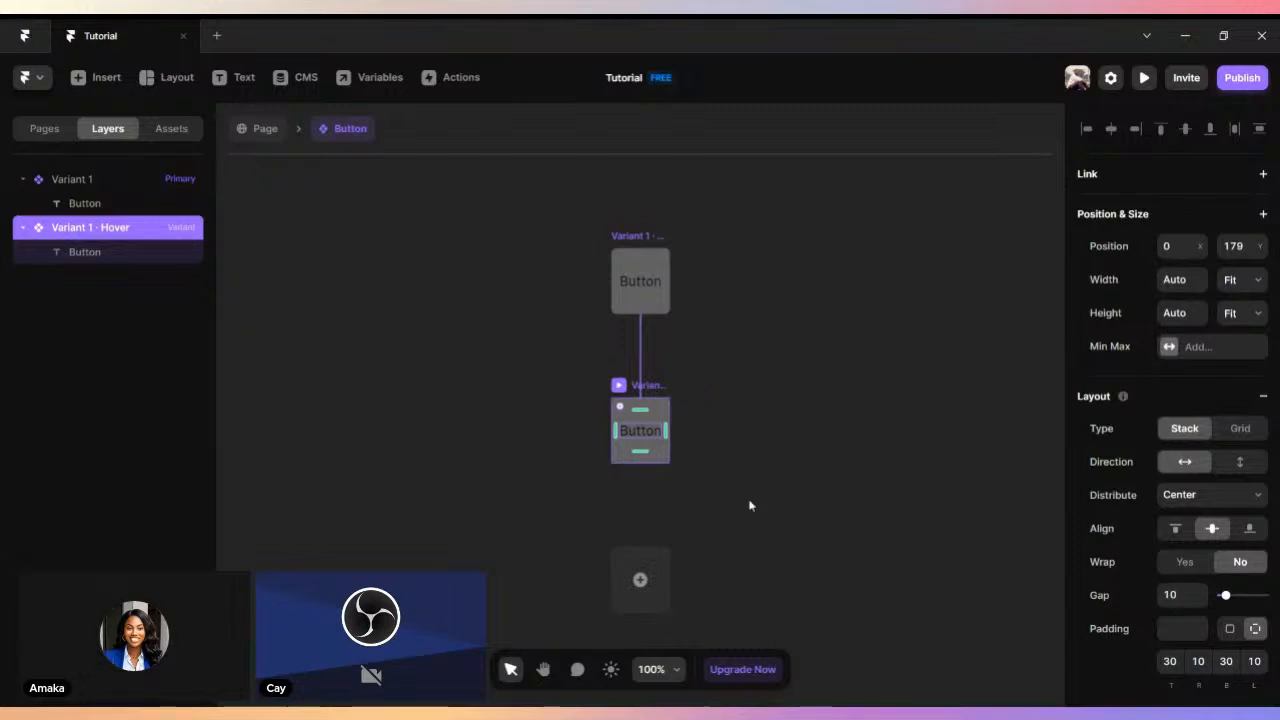
# - Examine the primary Variant 1 and its linked Hover variant up close on the component canvas
pyautogui.scroll(5, 751, 492)
pyautogui.press('space')
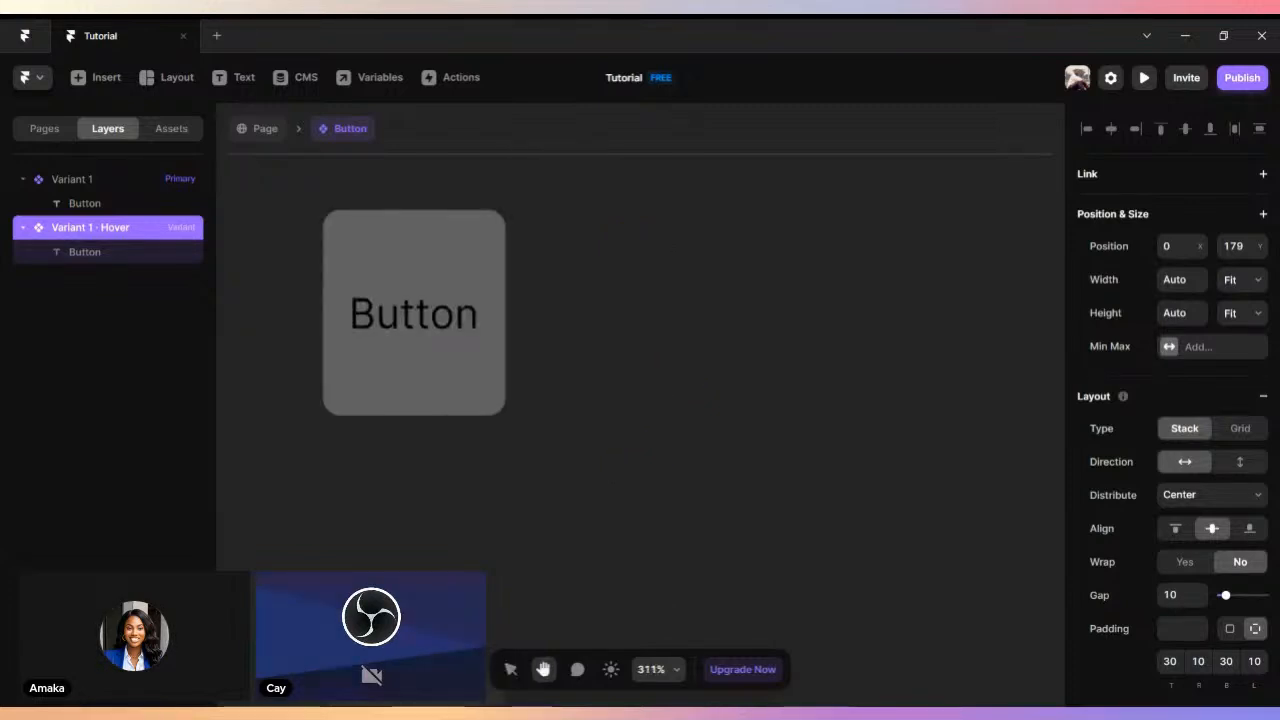
pyautogui.moveTo(640, 215); pyautogui.dragTo(731, 538)
pyautogui.moveTo(706, 434); pyautogui.dragTo(783, 577)
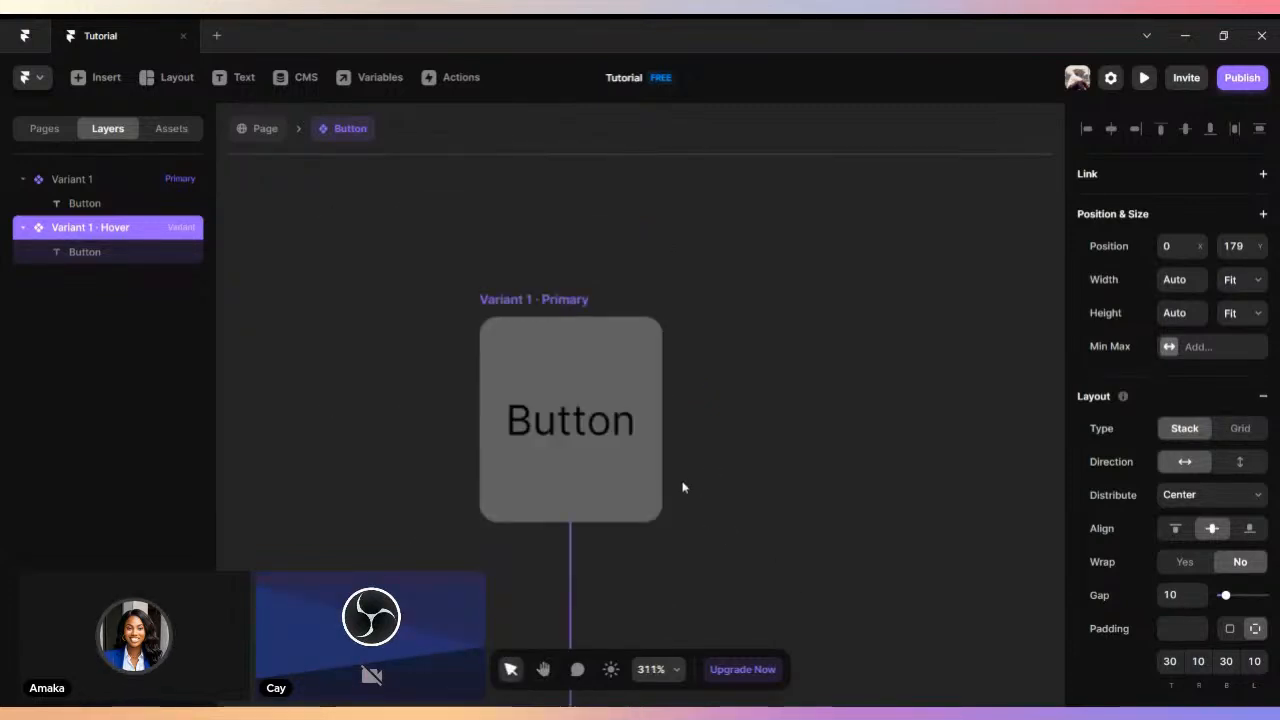
pyautogui.scroll(-2, 683, 487)
pyautogui.scroll(3, 683, 487)
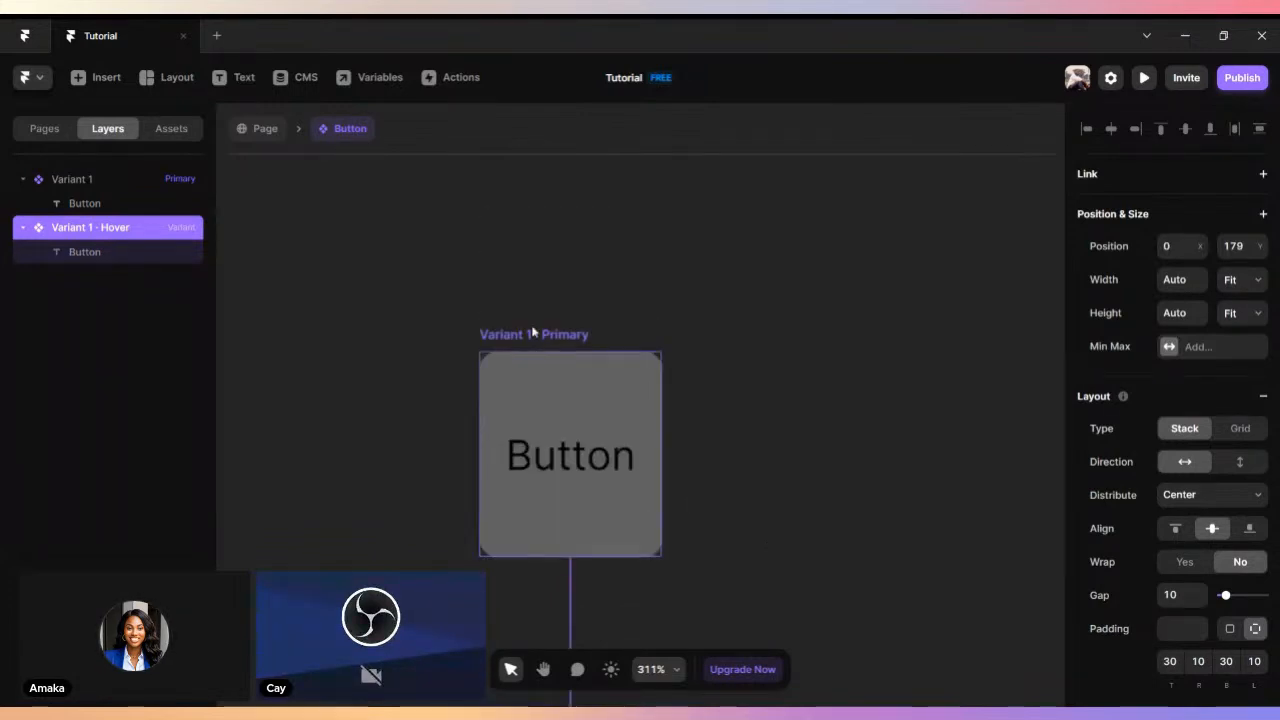
pyautogui.click(533, 333)
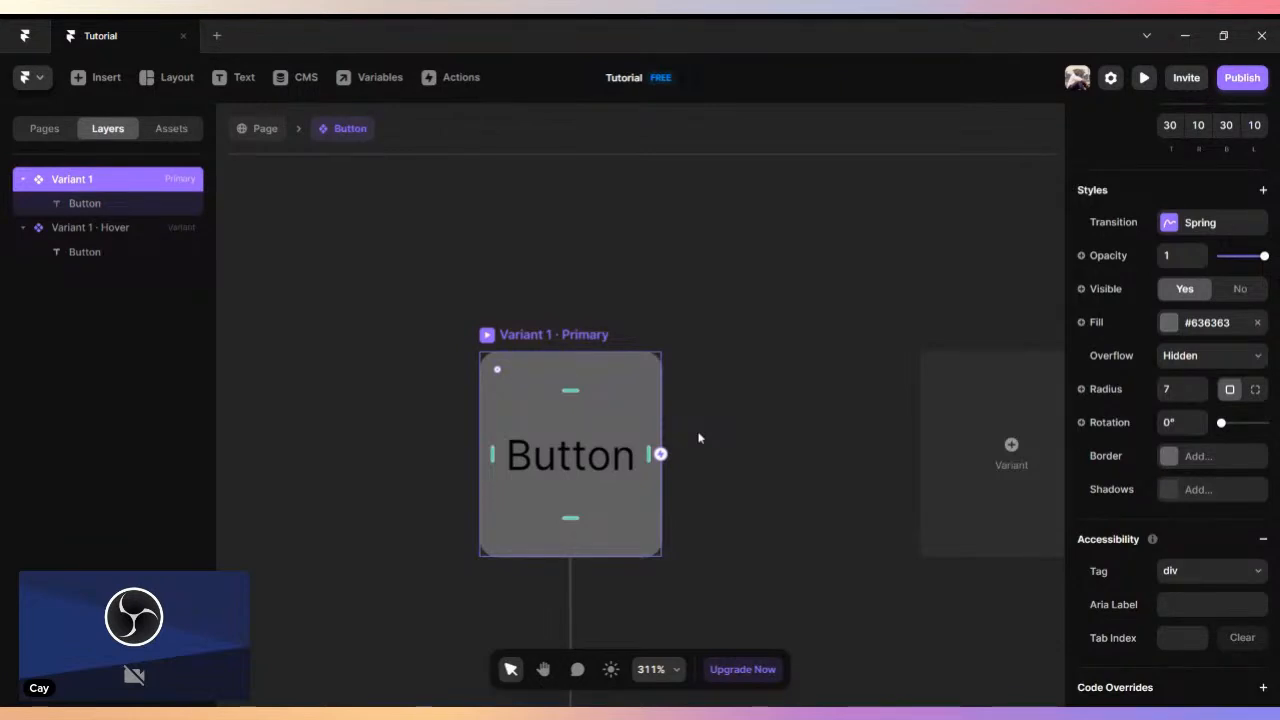
pyautogui.scroll(-12, 700, 438)
pyautogui.scroll(10, 699, 438)
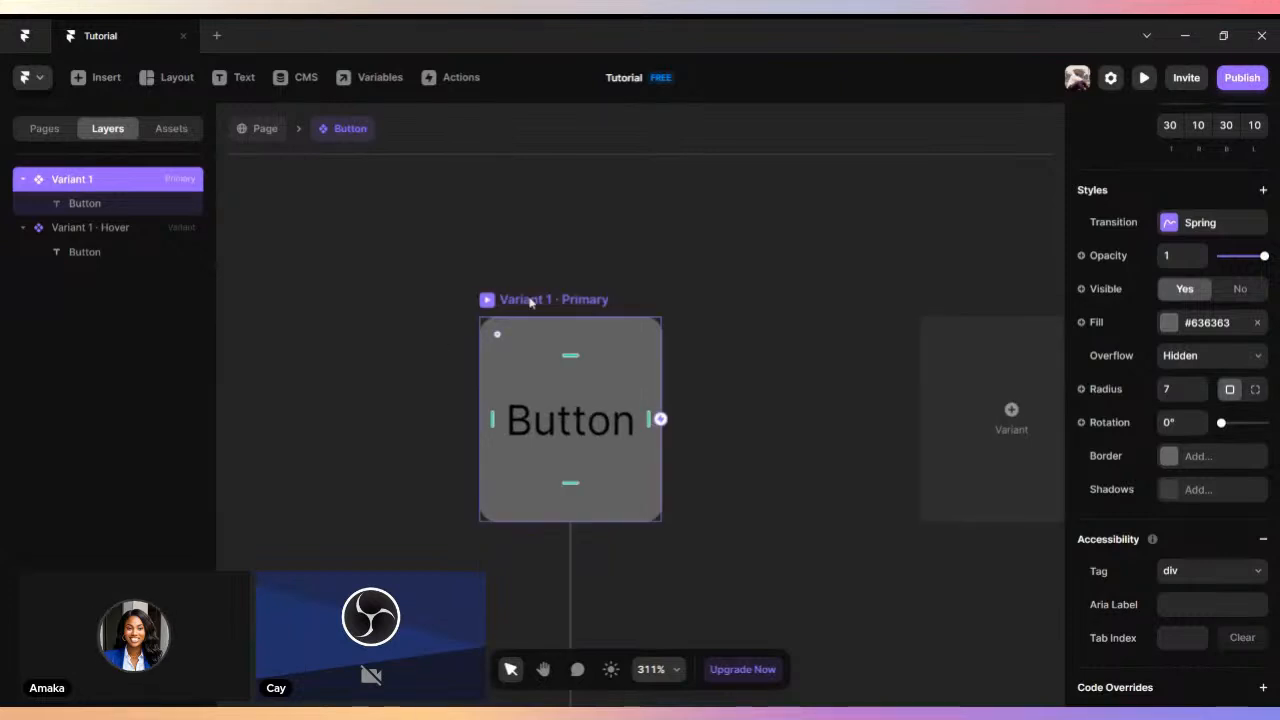
pyautogui.scroll(-3, 658, 313)
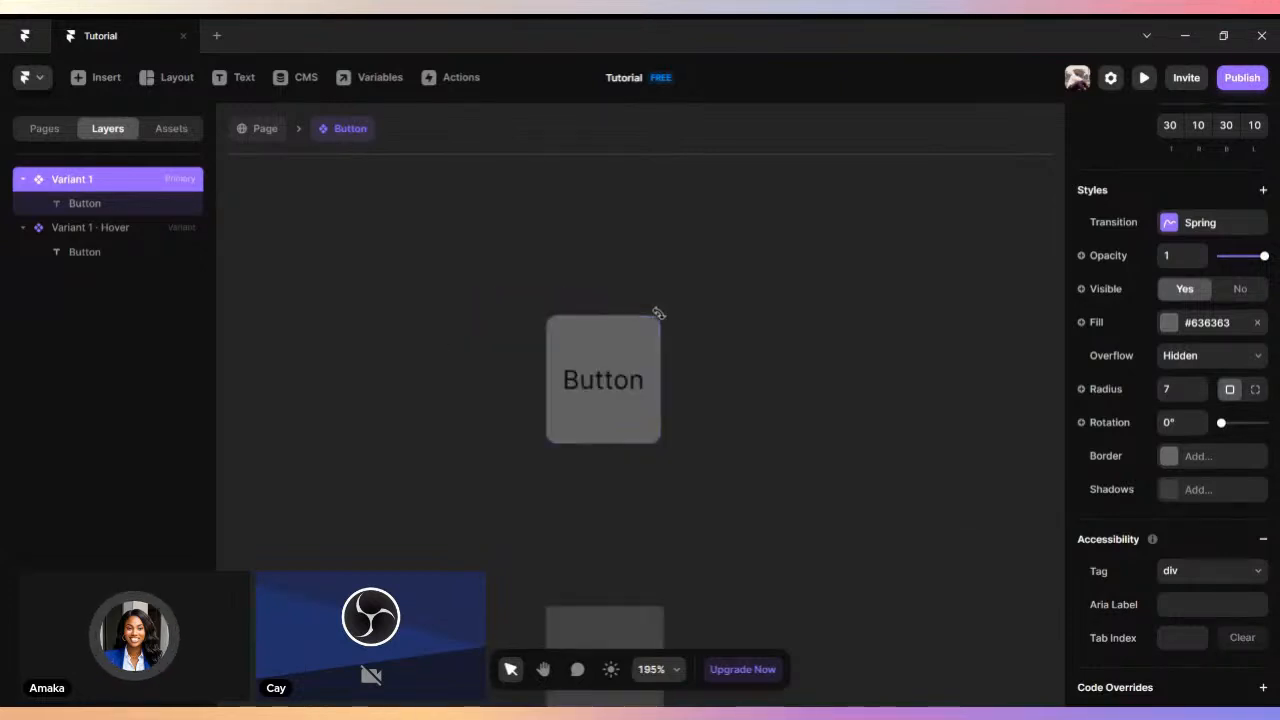
pyautogui.scroll(-2, 750, 365)
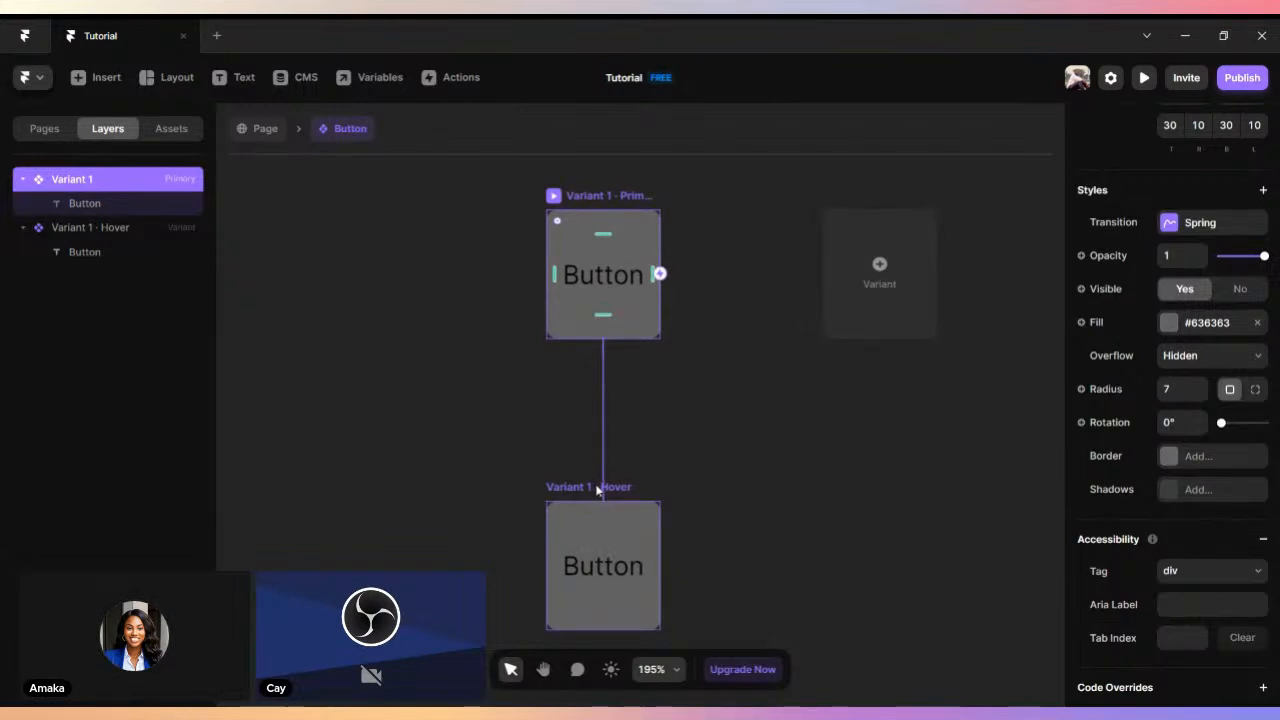
pyautogui.scroll(2, 626, 439)
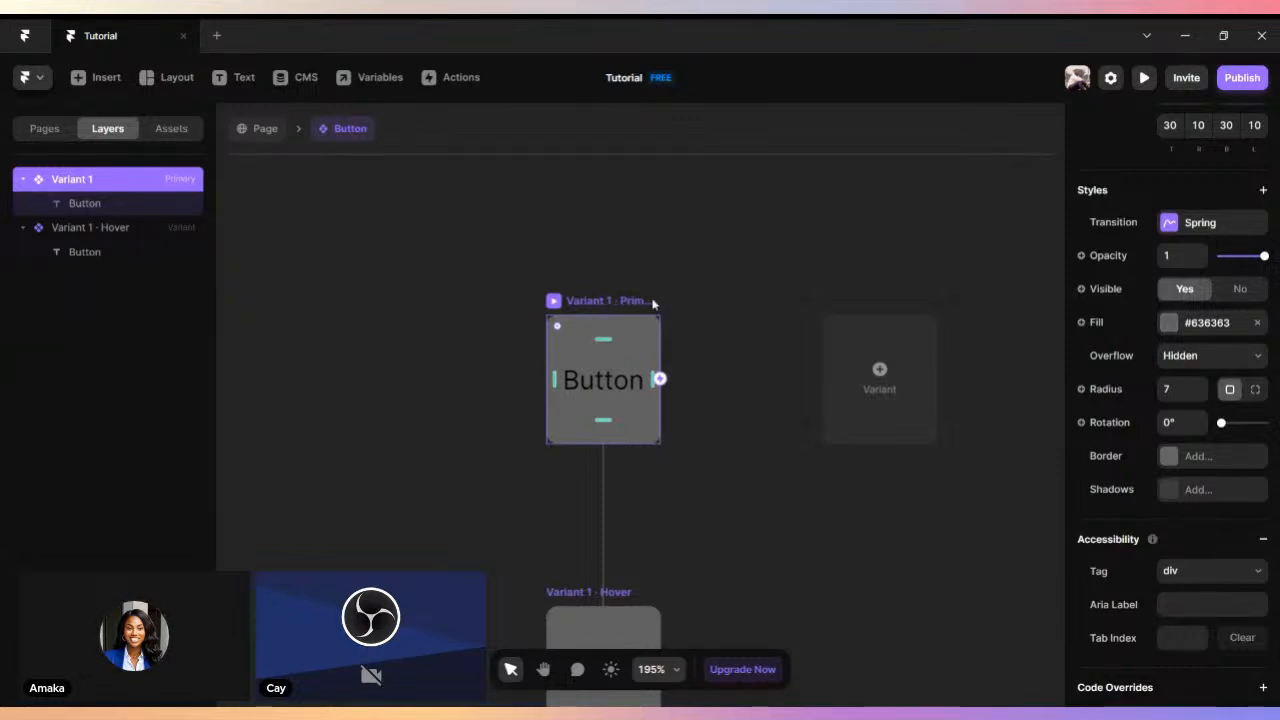
pyautogui.scroll(-1, 720, 491)
pyautogui.click(560, 521)
pyautogui.scroll(-1, 730, 517)
pyautogui.scroll(-1, 731, 517)
pyautogui.scroll(1, 778, 414)
pyautogui.click(778, 414)
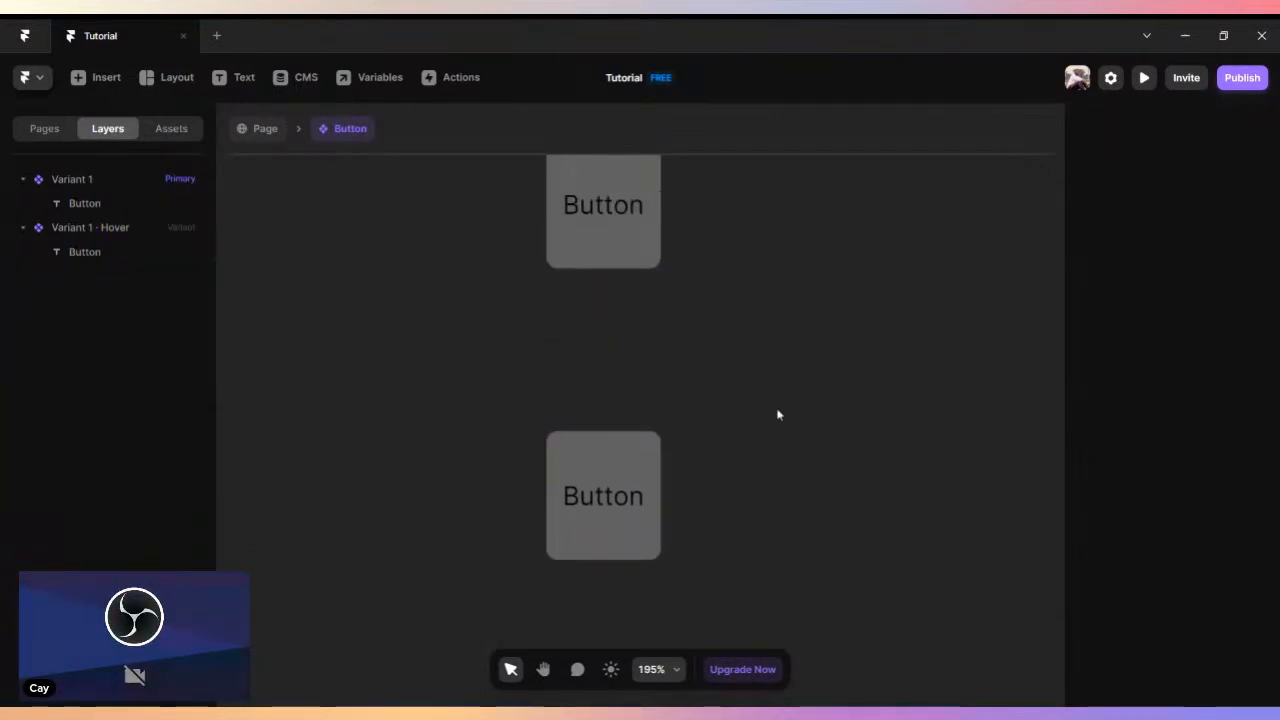
# - Add a Pressed state to the primary Variant 1, below its Hover state
pyautogui.scroll(-5, 778, 414)
pyautogui.scroll(-3, 782, 430)
pyautogui.scroll(3, 780, 427)
pyautogui.click(690, 237)
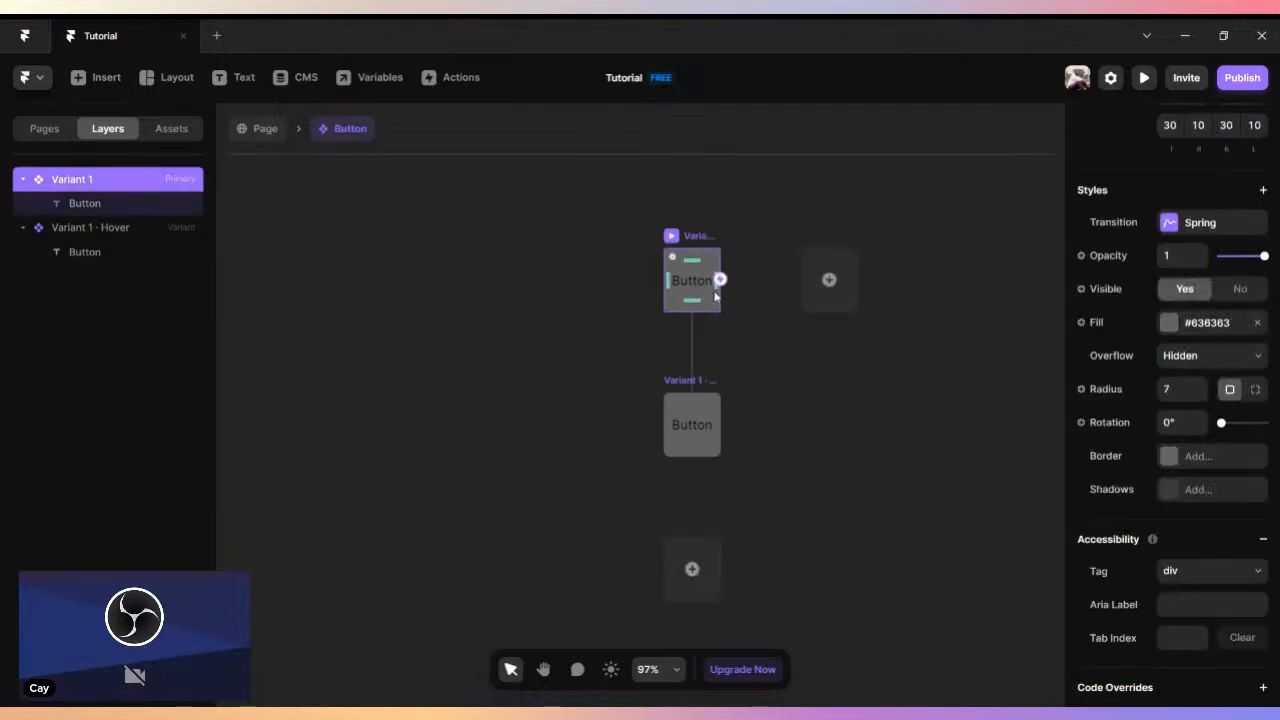
pyautogui.click(688, 570)
pyautogui.scroll(2, 677, 381)
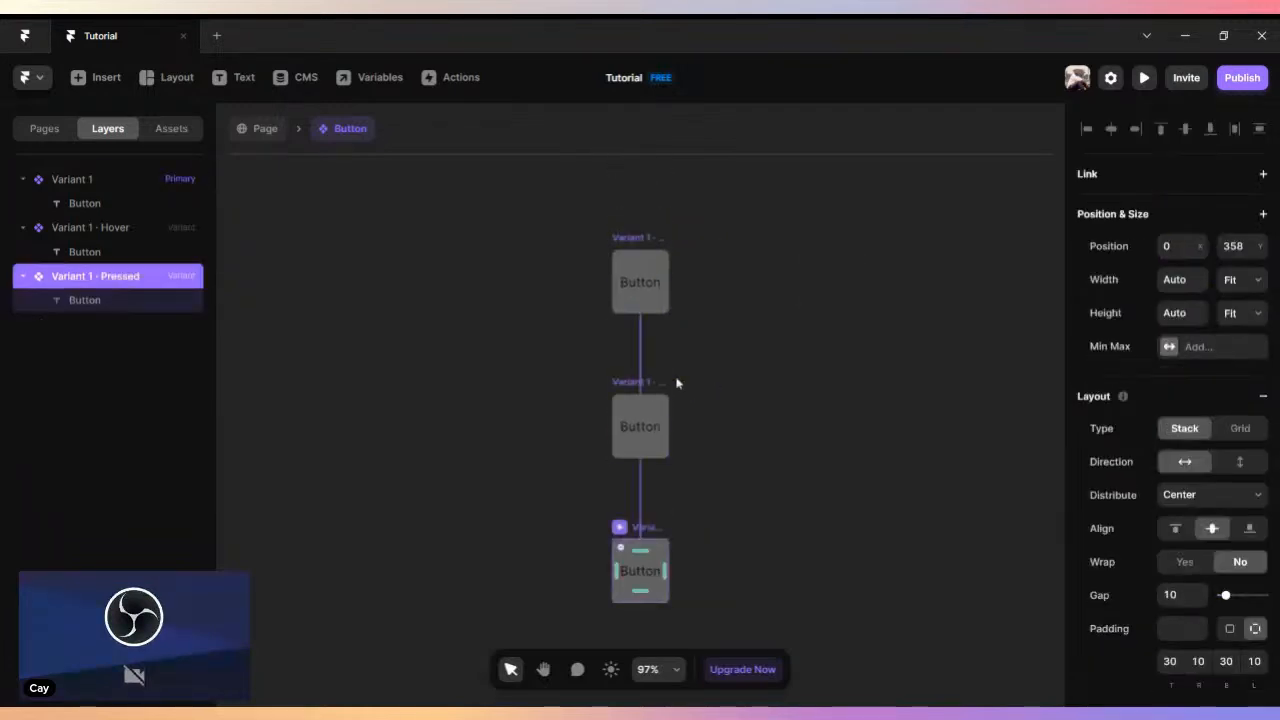
pyautogui.scroll(1, 676, 383)
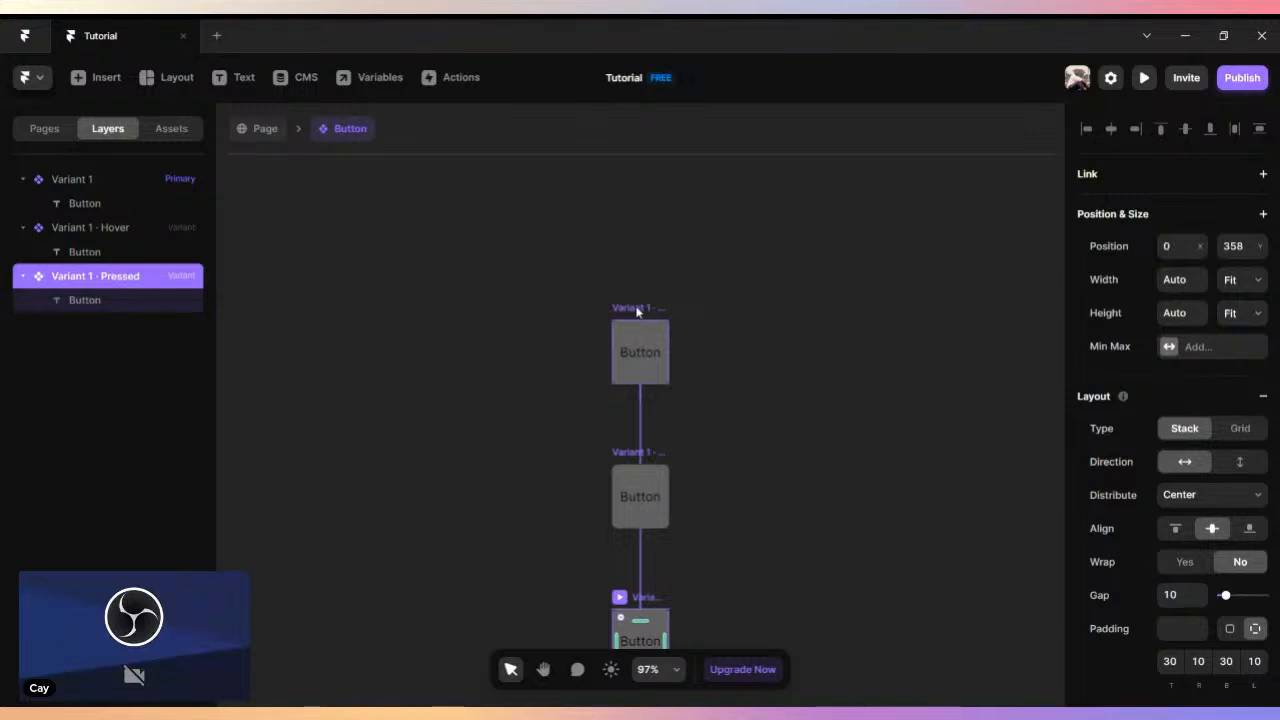
# - Change the primary Variant 1's fill to light grey #EDEDED
pyautogui.click(637, 312)
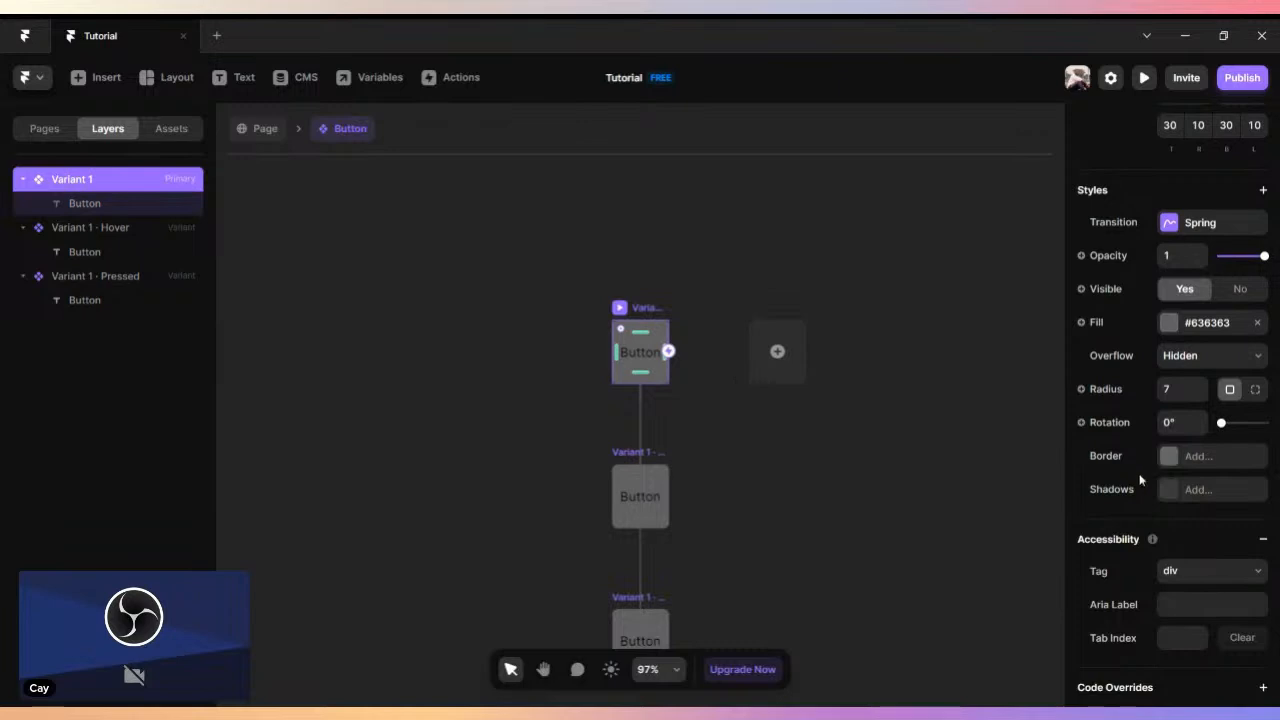
pyautogui.scroll(-2, 1173, 393)
pyautogui.click(1167, 230)
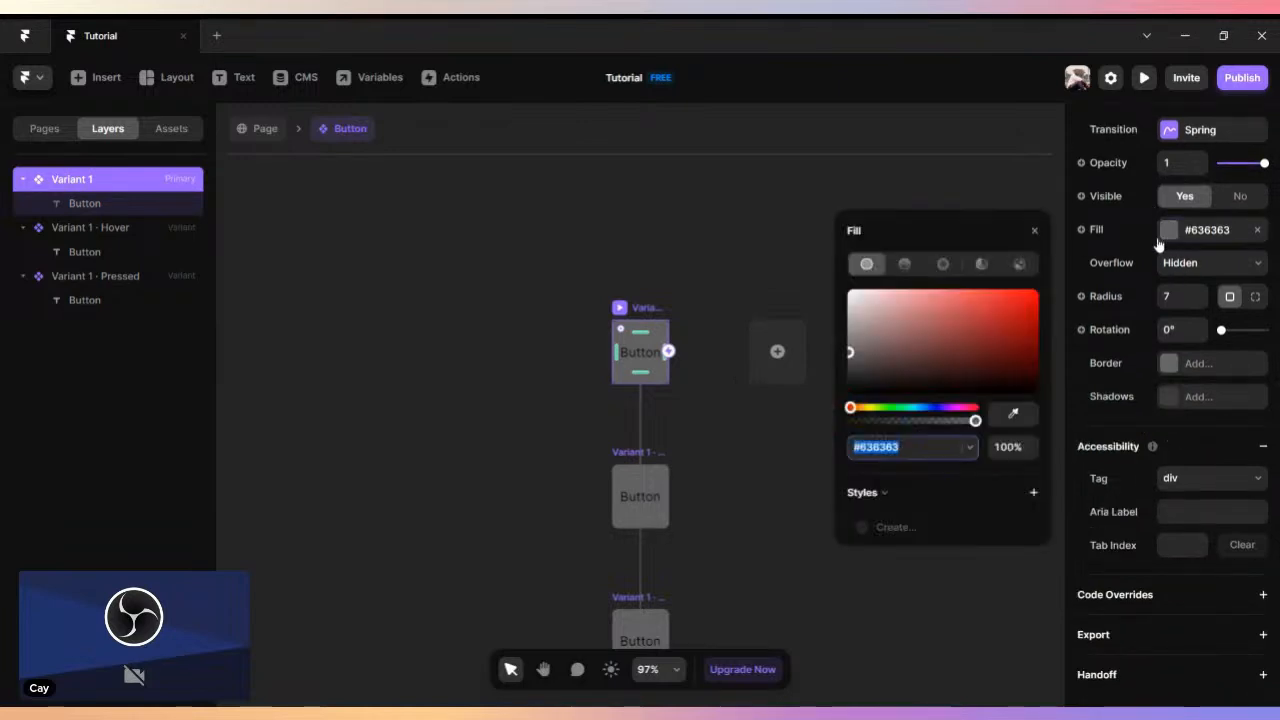
pyautogui.moveTo(878, 302); pyautogui.dragTo(842, 302)
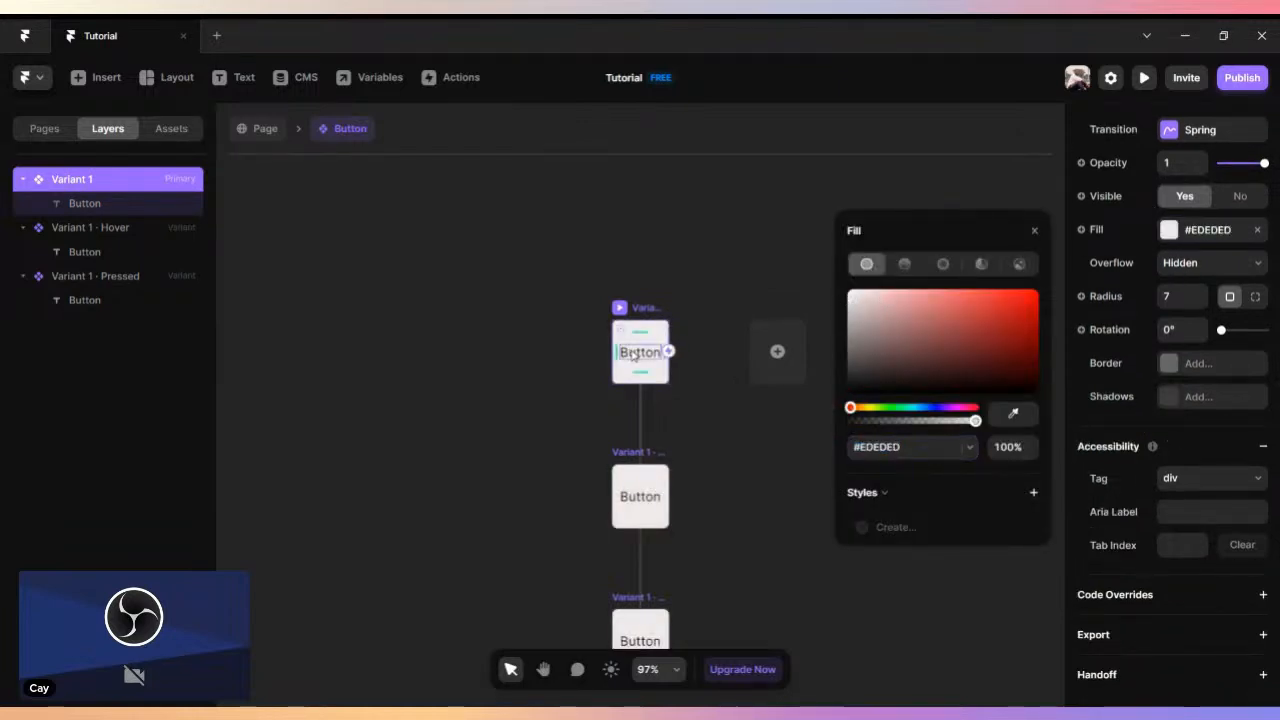
# - Set the text colour of the primary Variant 1's Button label to dark navy #02143B
pyautogui.click(738, 413)
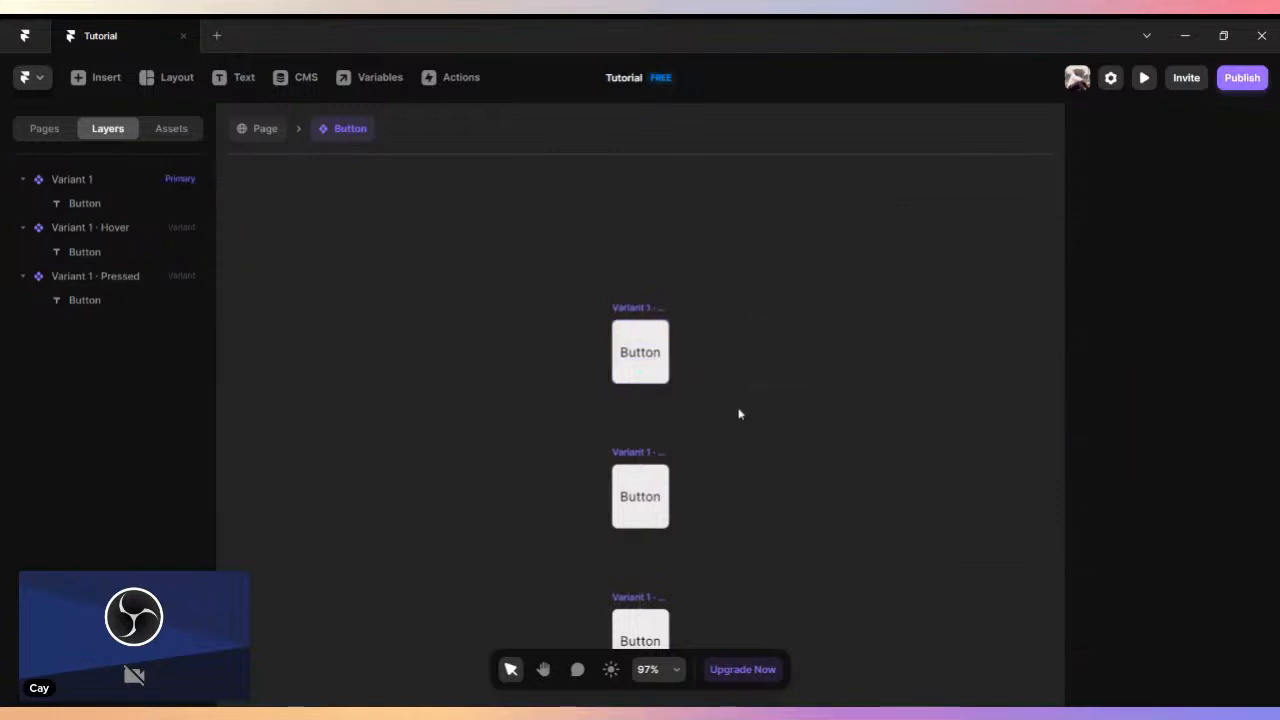
pyautogui.click(640, 352)
pyautogui.scroll(-5, 1250, 470)
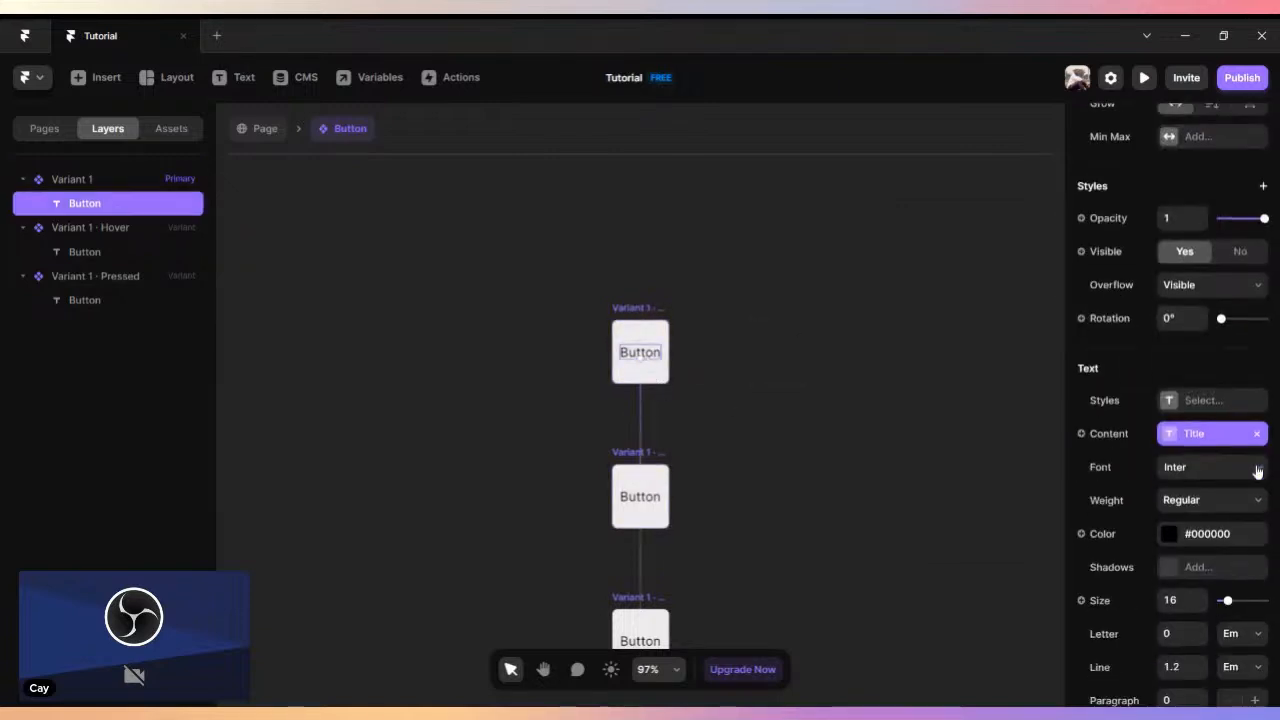
pyautogui.click(1168, 242)
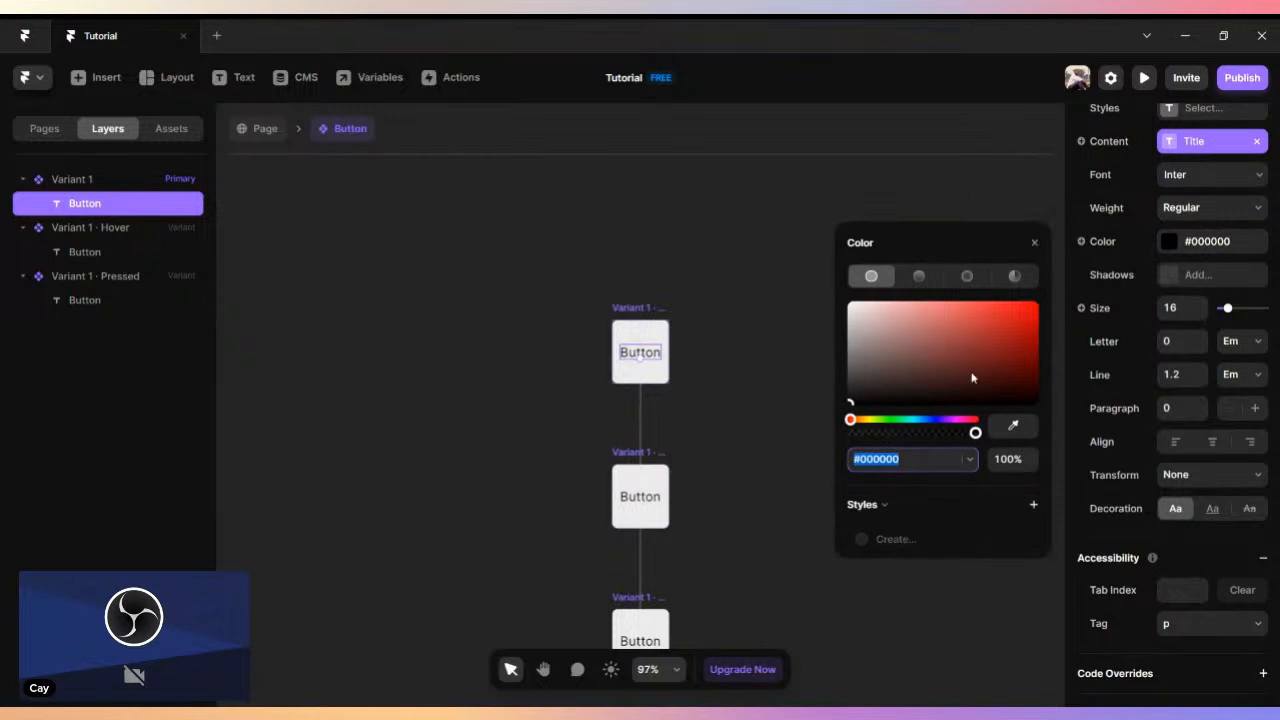
pyautogui.moveTo(914, 421); pyautogui.dragTo(928, 421)
pyautogui.moveTo(1024, 368); pyautogui.dragTo(1031, 381)
pyautogui.click(684, 384)
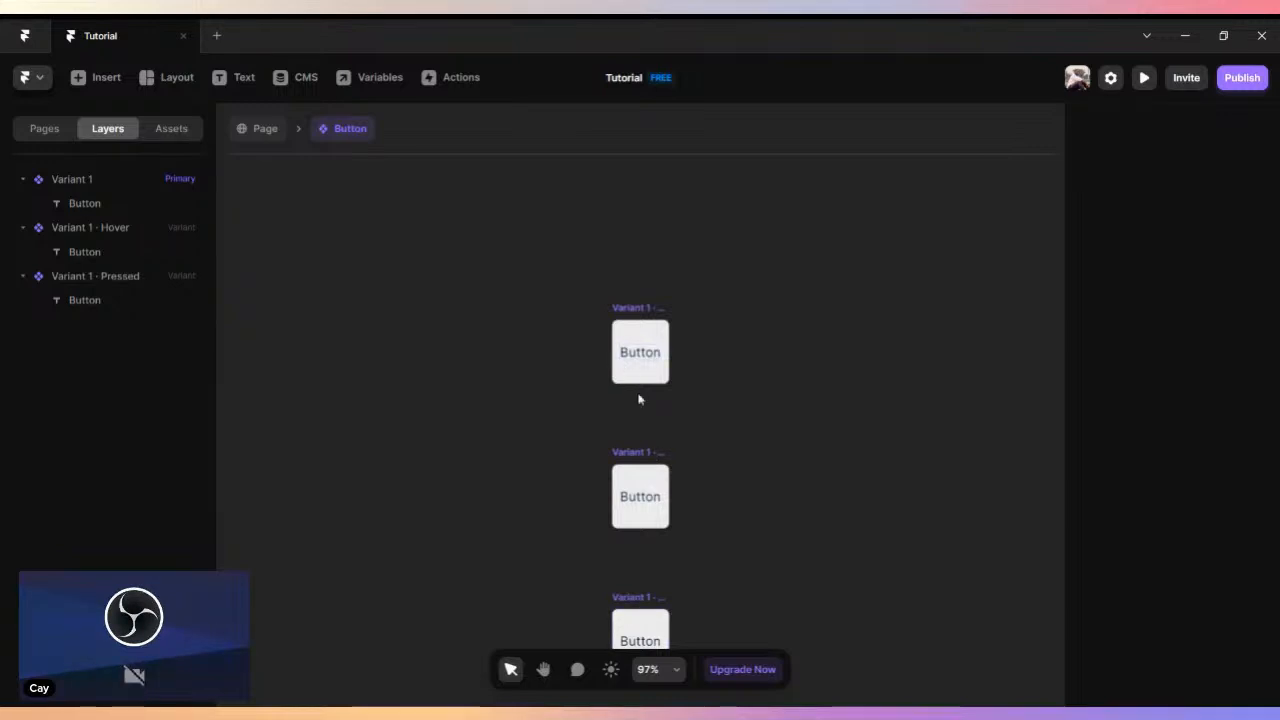
# - Change the Hover variant's fill to bright yellow #DDF505
pyautogui.click(638, 452)
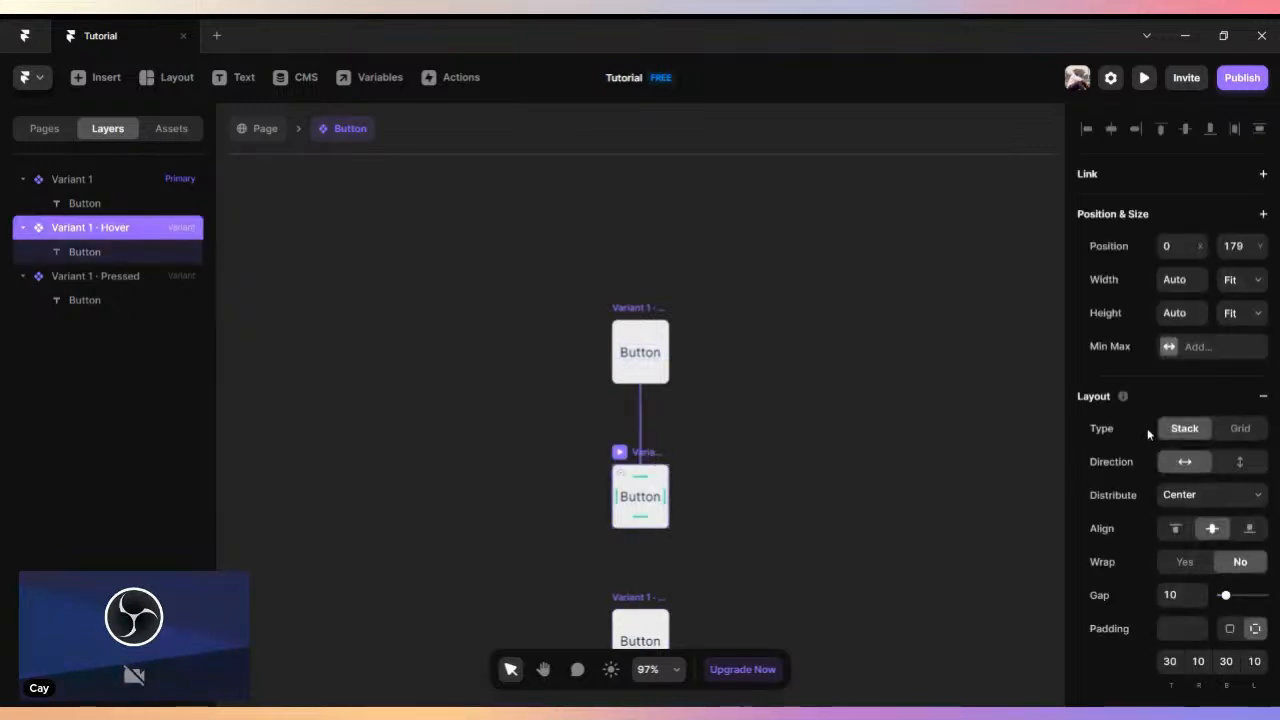
pyautogui.scroll(-5, 1147, 428)
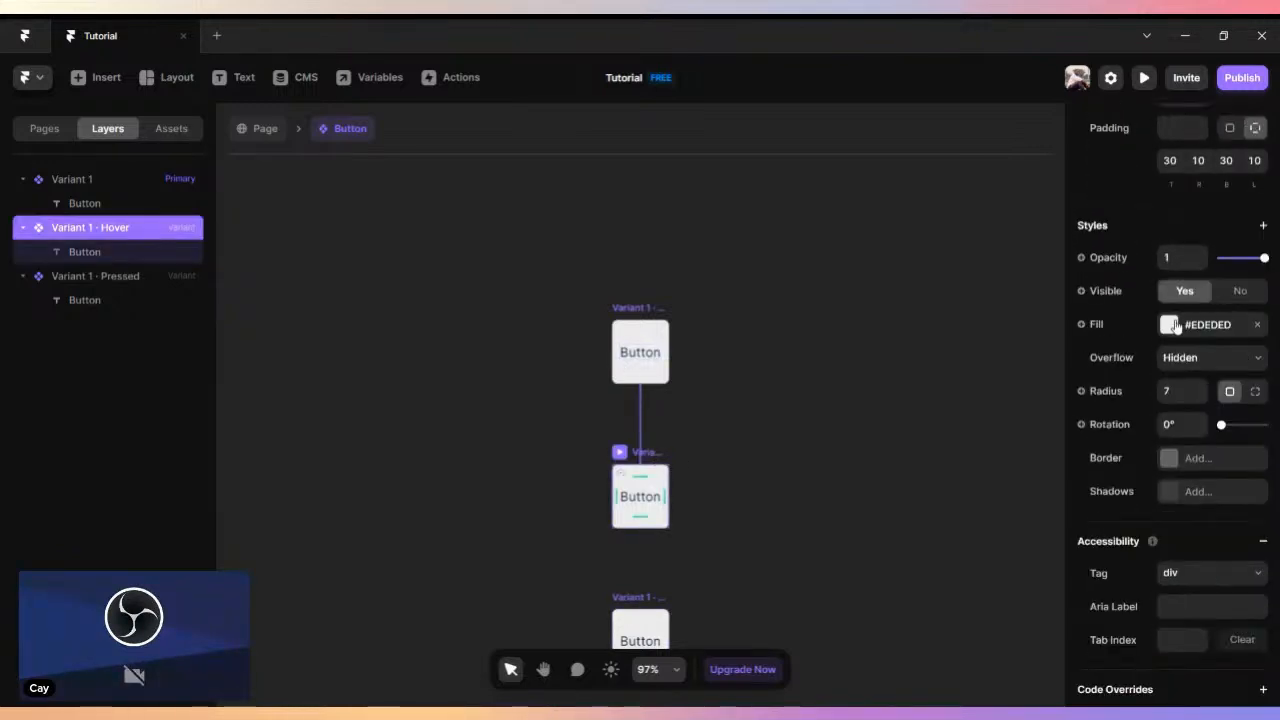
pyautogui.click(1169, 325)
pyautogui.click(875, 503)
pyautogui.moveTo(1004, 440); pyautogui.dragTo(1036, 395)
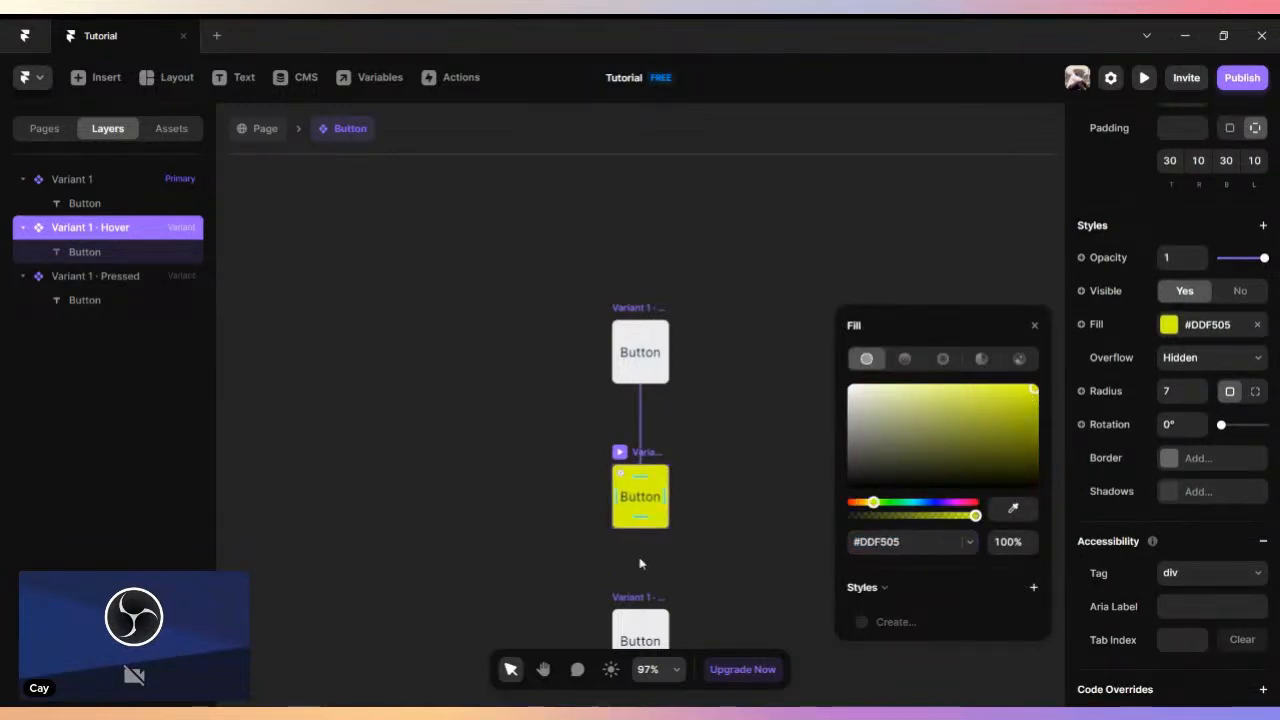
# - Set the text colour of the Hover variant's Button label to dark grey #262626
pyautogui.click(645, 500)
pyautogui.scroll(-4, 1164, 514)
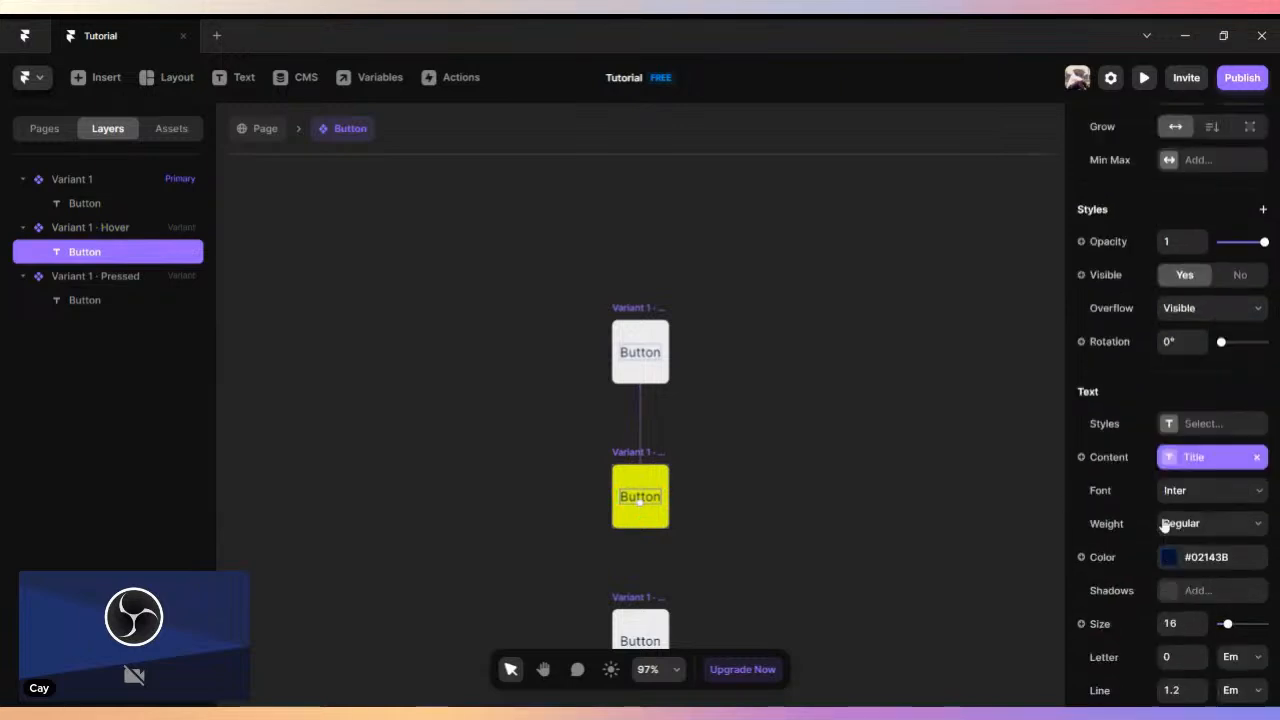
pyautogui.click(1170, 492)
pyautogui.moveTo(881, 463); pyautogui.dragTo(850, 525)
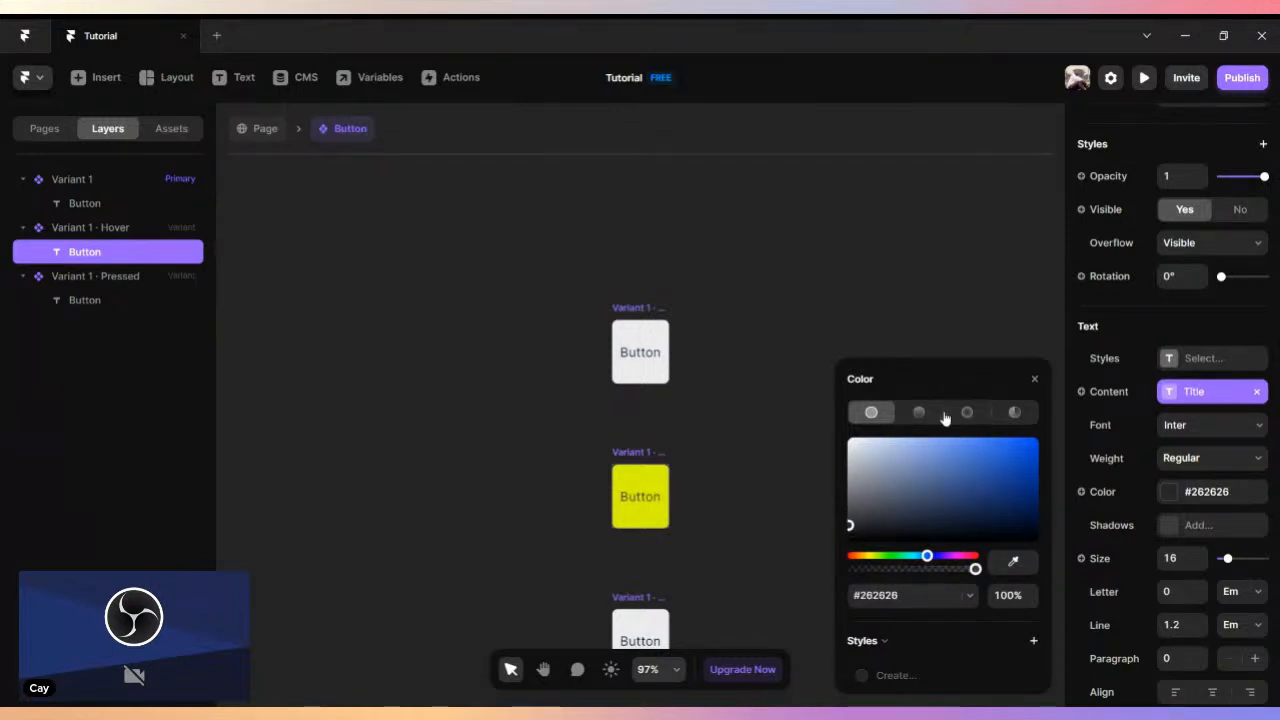
pyautogui.click(1034, 379)
pyautogui.click(688, 422)
# - Return to the page, preview the Desktop layout to test the Button's hover effect, and go back to the canvas
pyautogui.click(253, 128)
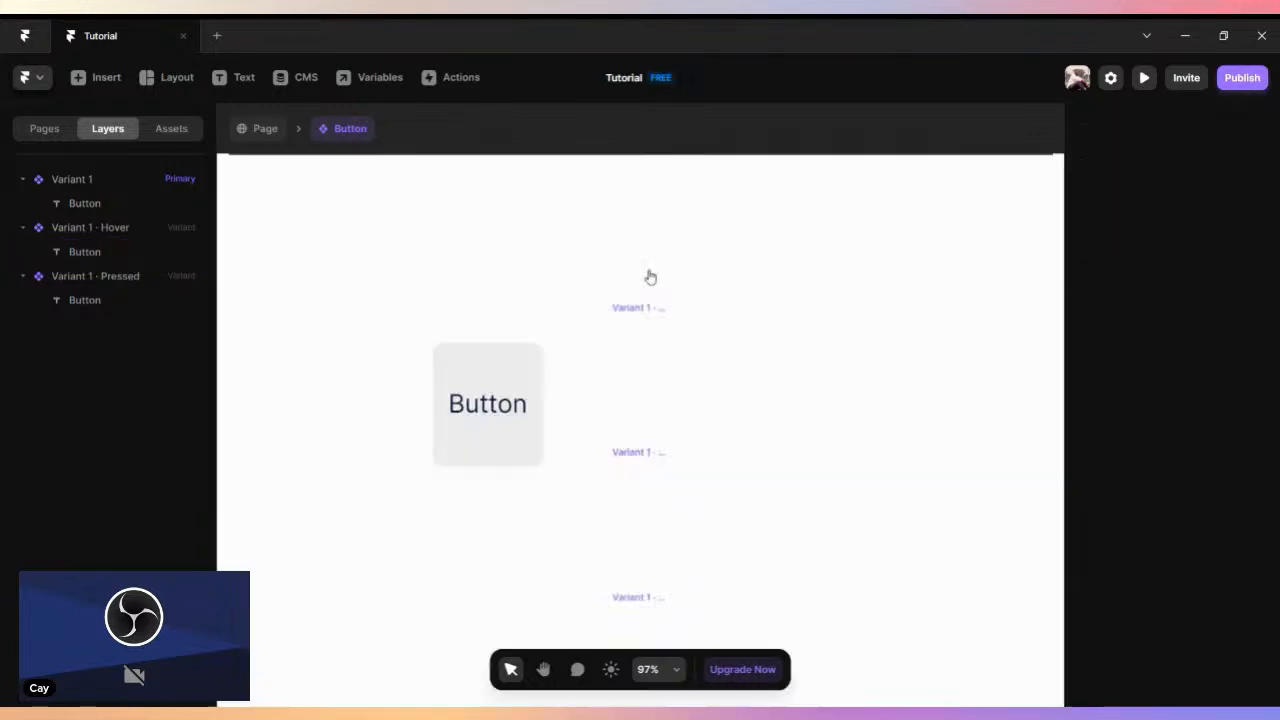
pyautogui.scroll(-2, 516, 321)
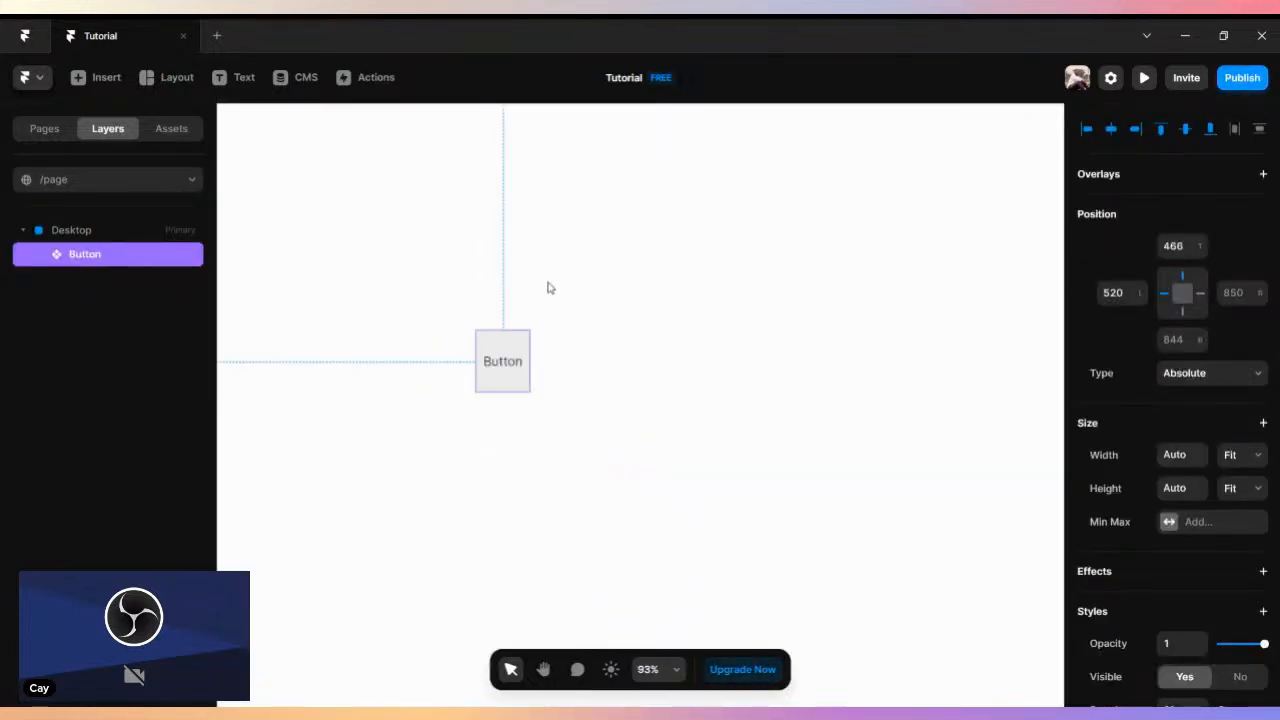
pyautogui.scroll(-4, 549, 285)
pyautogui.click(376, 132)
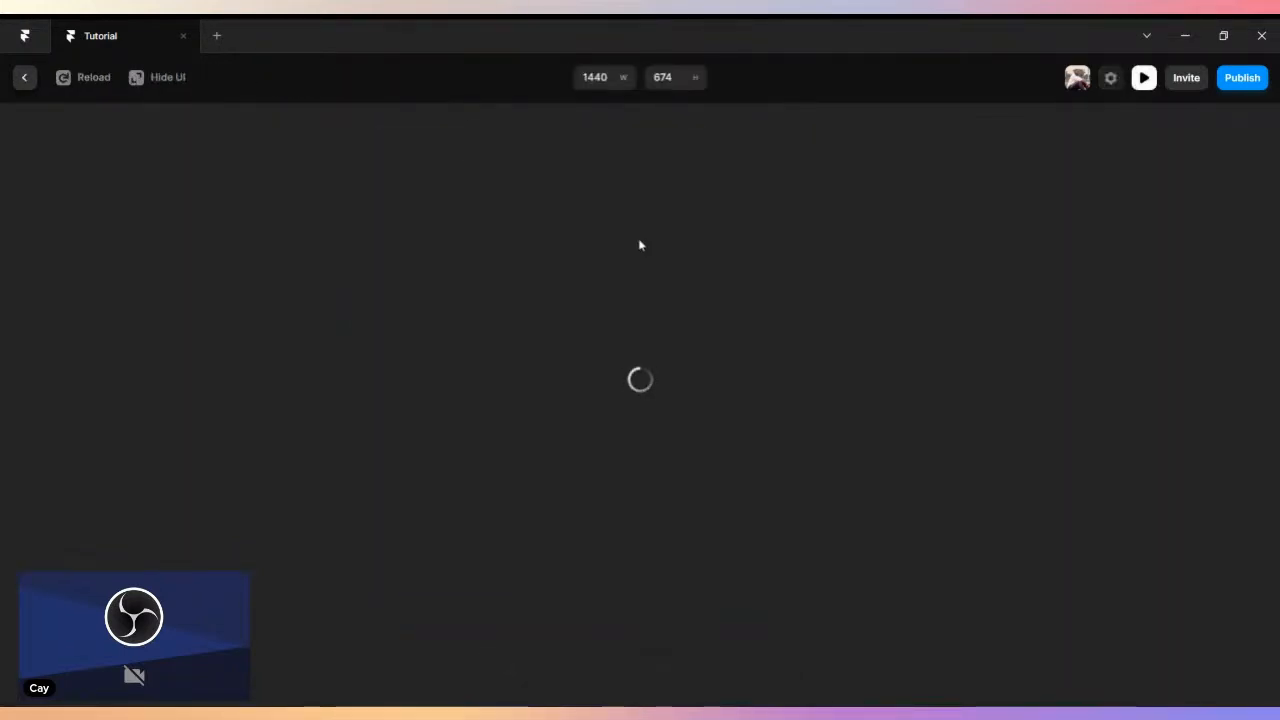
pyautogui.scroll(-2, 646, 296)
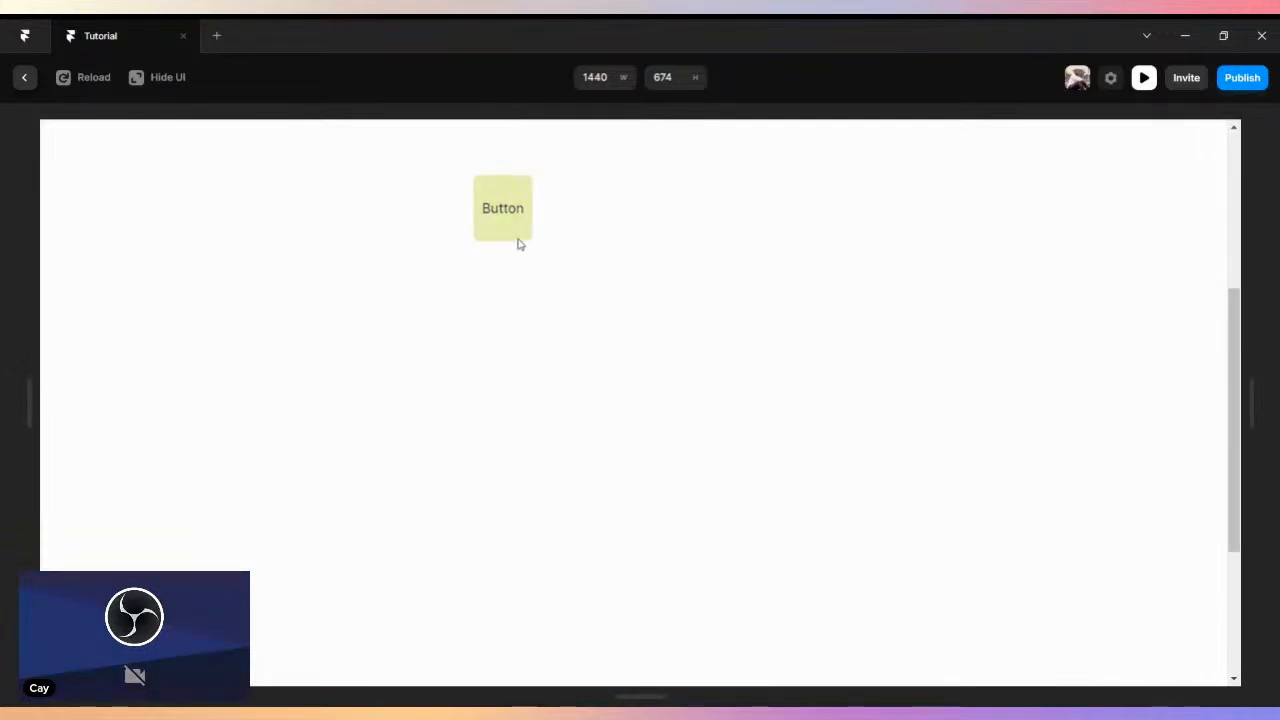
pyautogui.scroll(1, 520, 243)
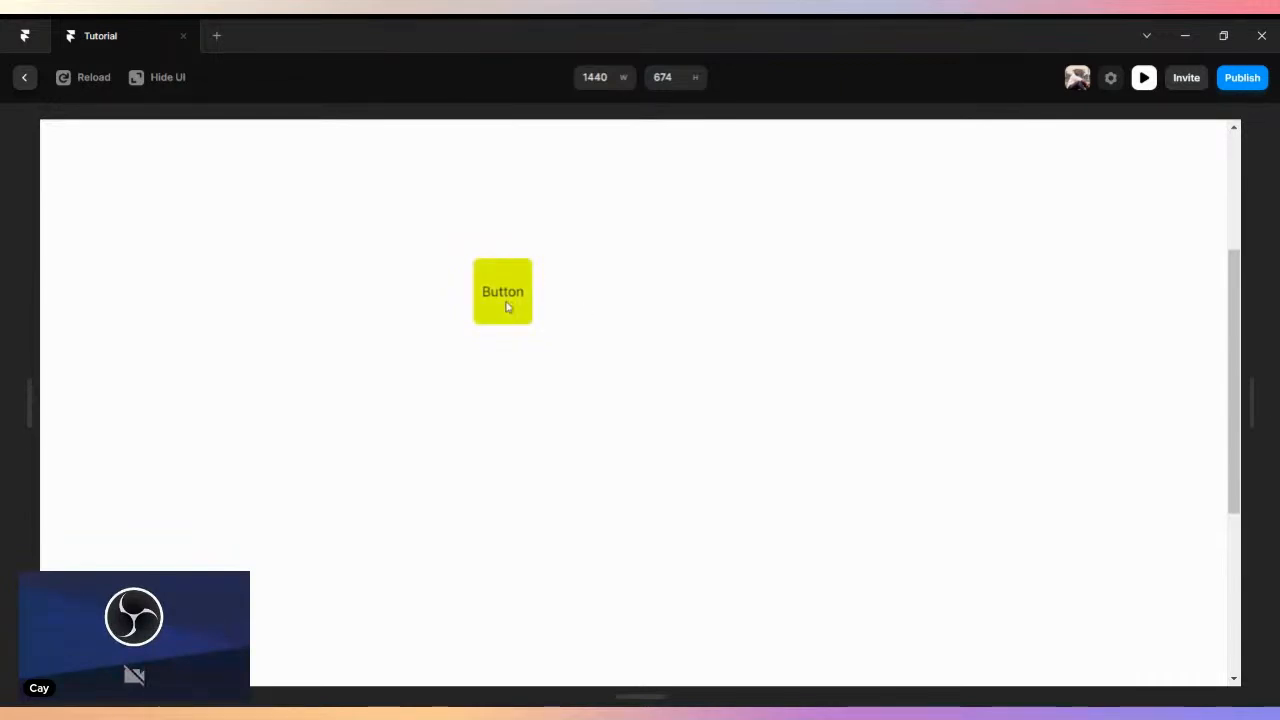
pyautogui.click(25, 80)
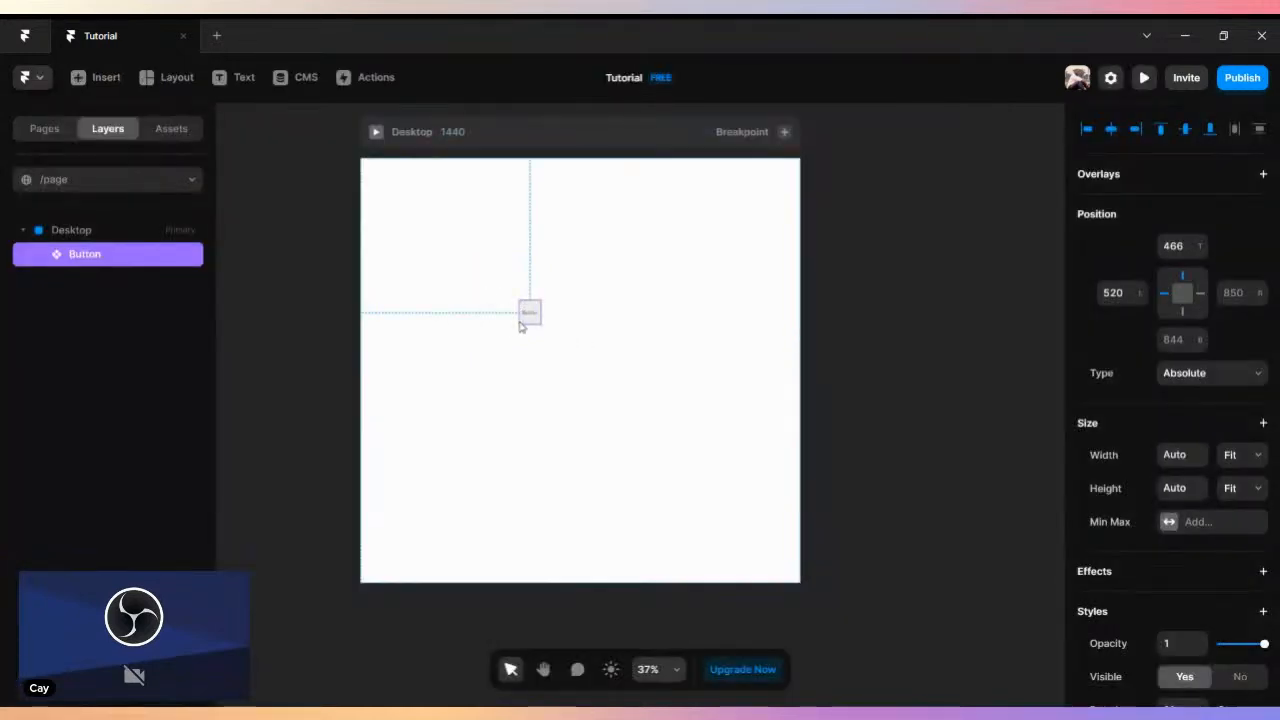
# - Move the Button instance on the Desktop page to about 258 from the left and 501 from the top
pyautogui.moveTo(481, 329); pyautogui.dragTo(452, 331)
pyautogui.scroll(7, 538, 346)
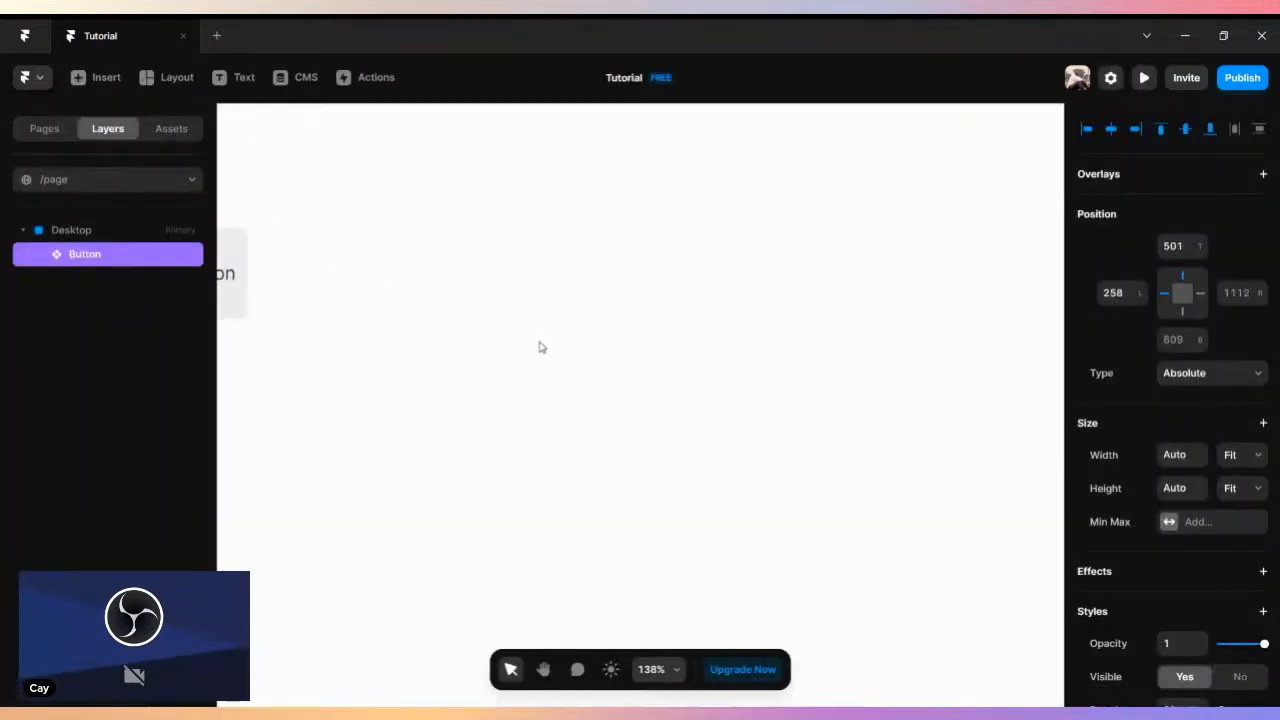
pyautogui.scroll(-1, 503, 286)
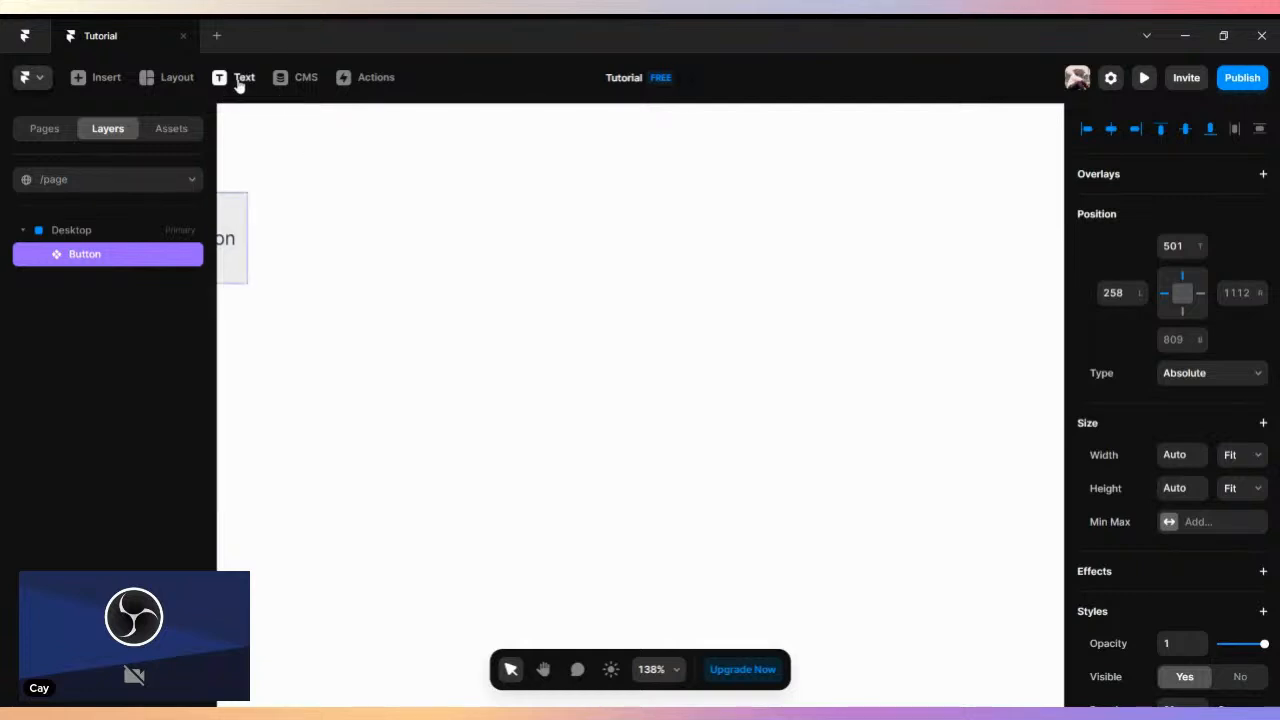
# - Add a text layer reading "Click" on the Desktop page, right of the Button instance, and wrap it in a stack
pyautogui.click(241, 79)
pyautogui.click(542, 286)
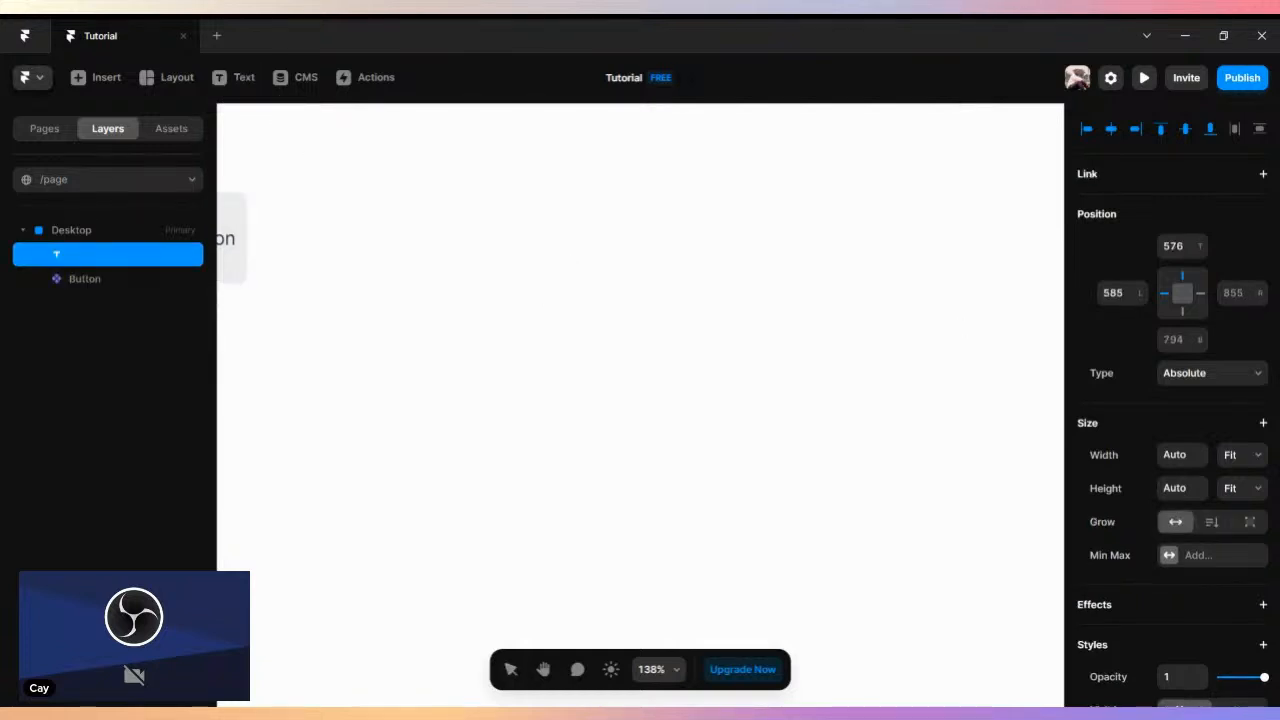
pyautogui.write('click')
pyautogui.press('Escape')
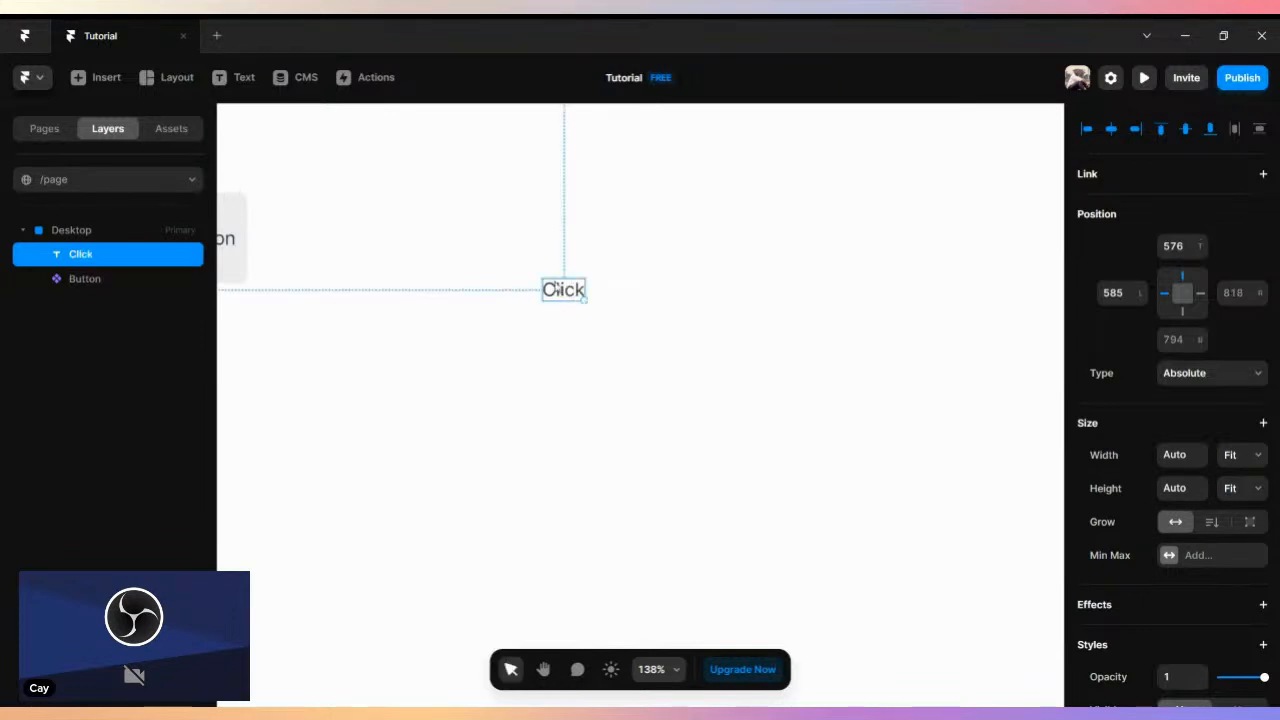
pyautogui.rightClick(550, 289)
pyautogui.click(597, 664)
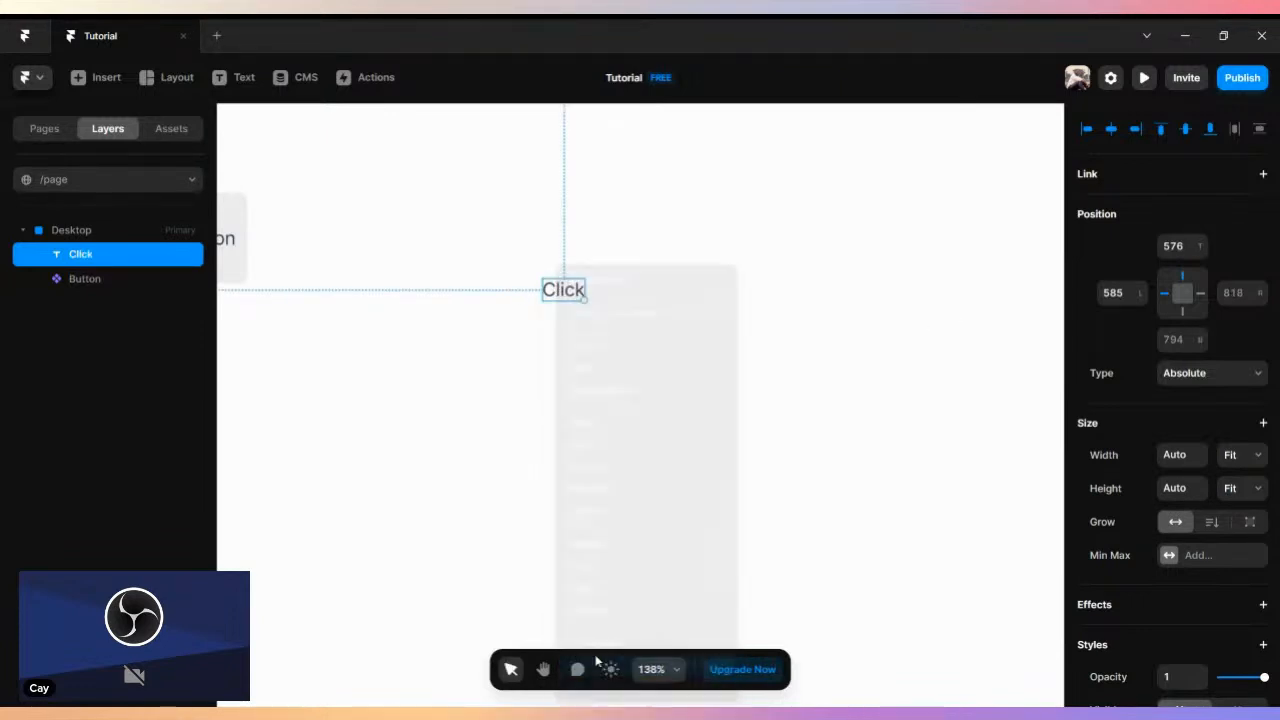
# - Give the Click stack individual padding of 20 top, 16 right, 20 bottom and 16 left
pyautogui.scroll(-3, 1213, 447)
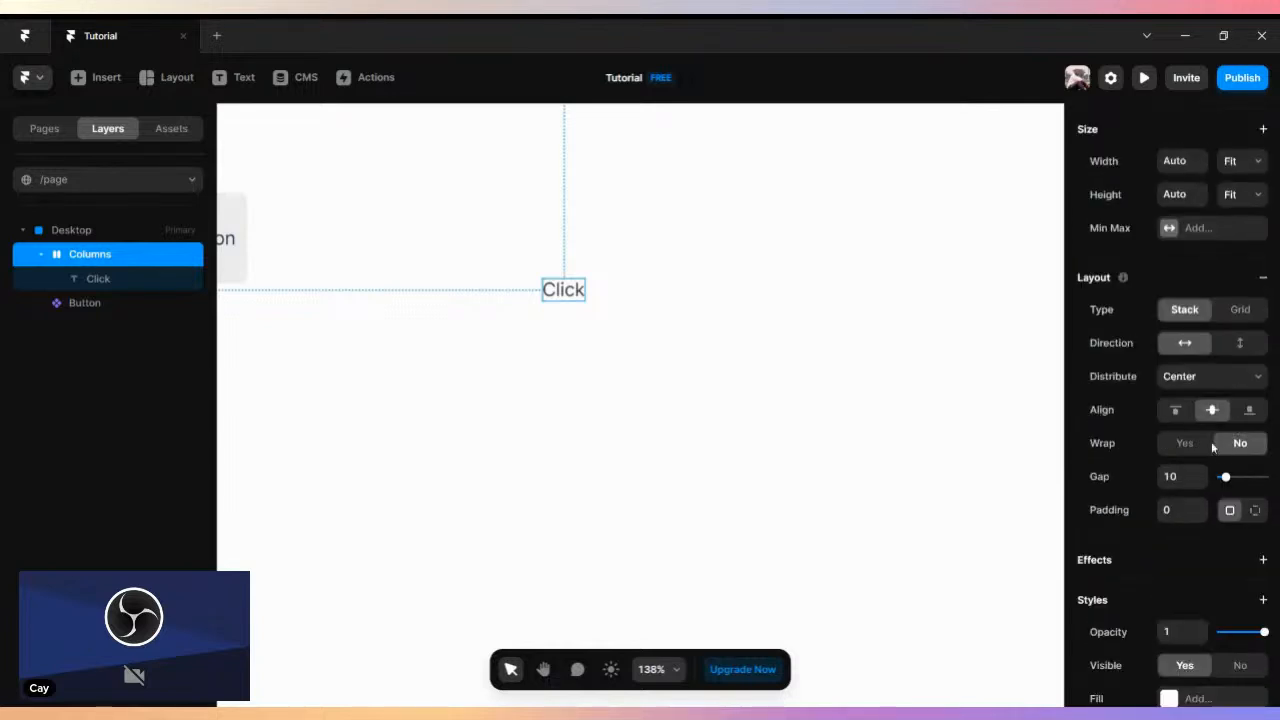
pyautogui.click(1255, 511)
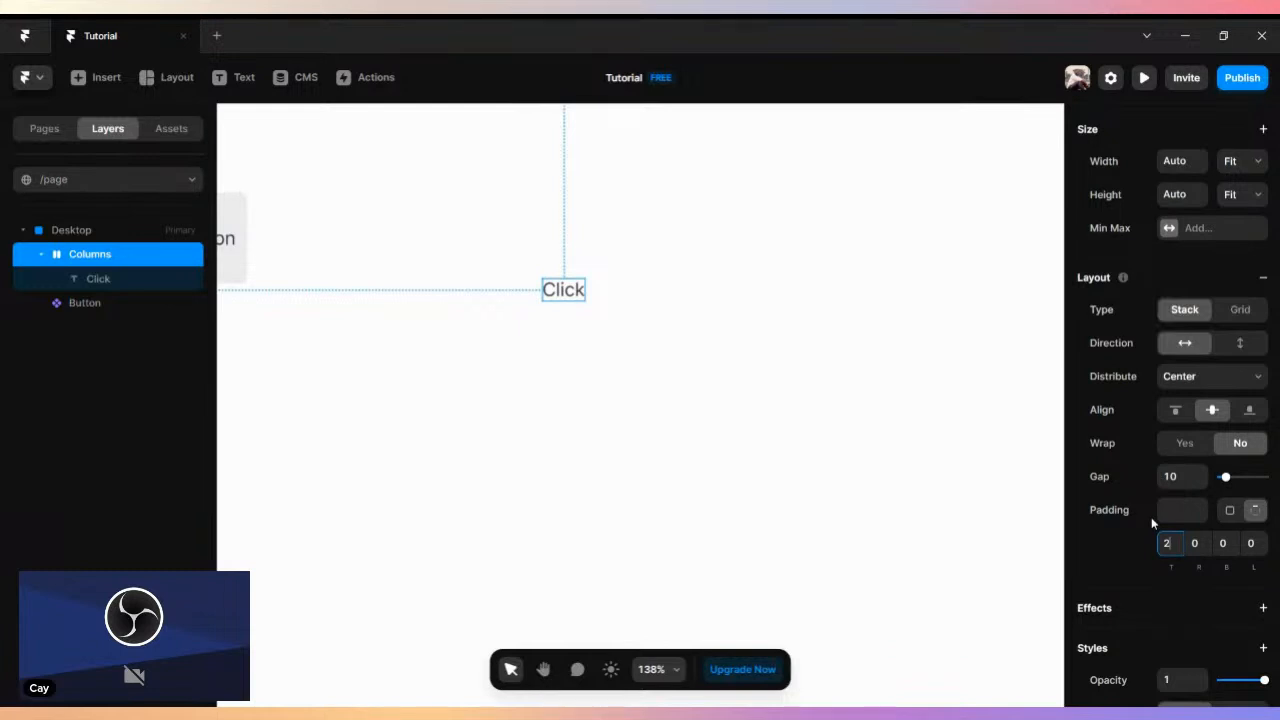
pyautogui.click(1195, 543)
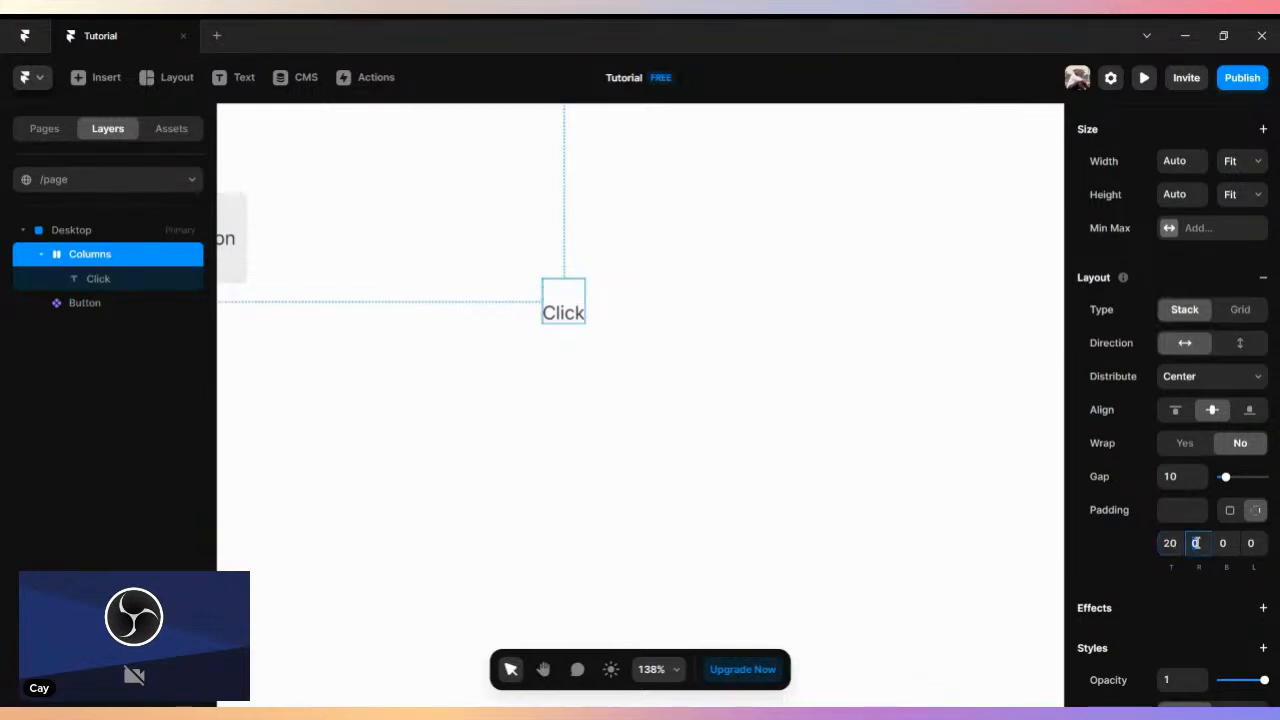
pyautogui.write('16')
pyautogui.press('Return')
pyautogui.click(1228, 543)
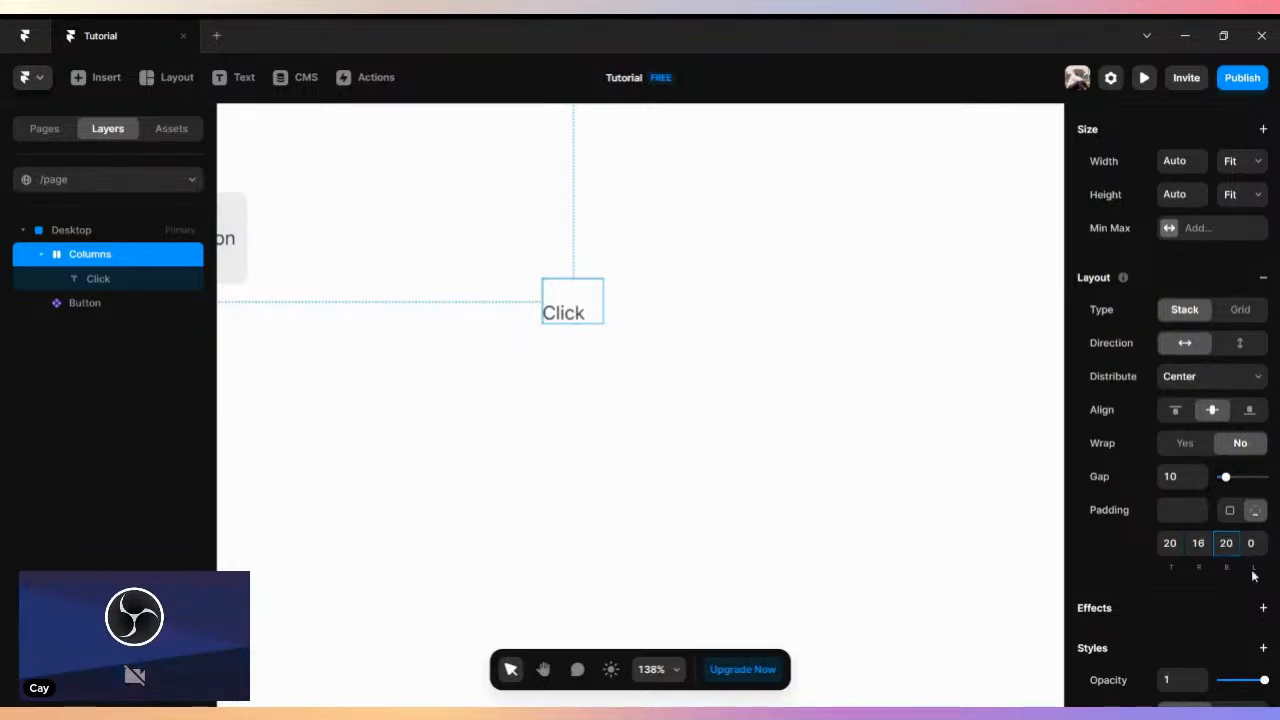
pyautogui.click(1259, 549)
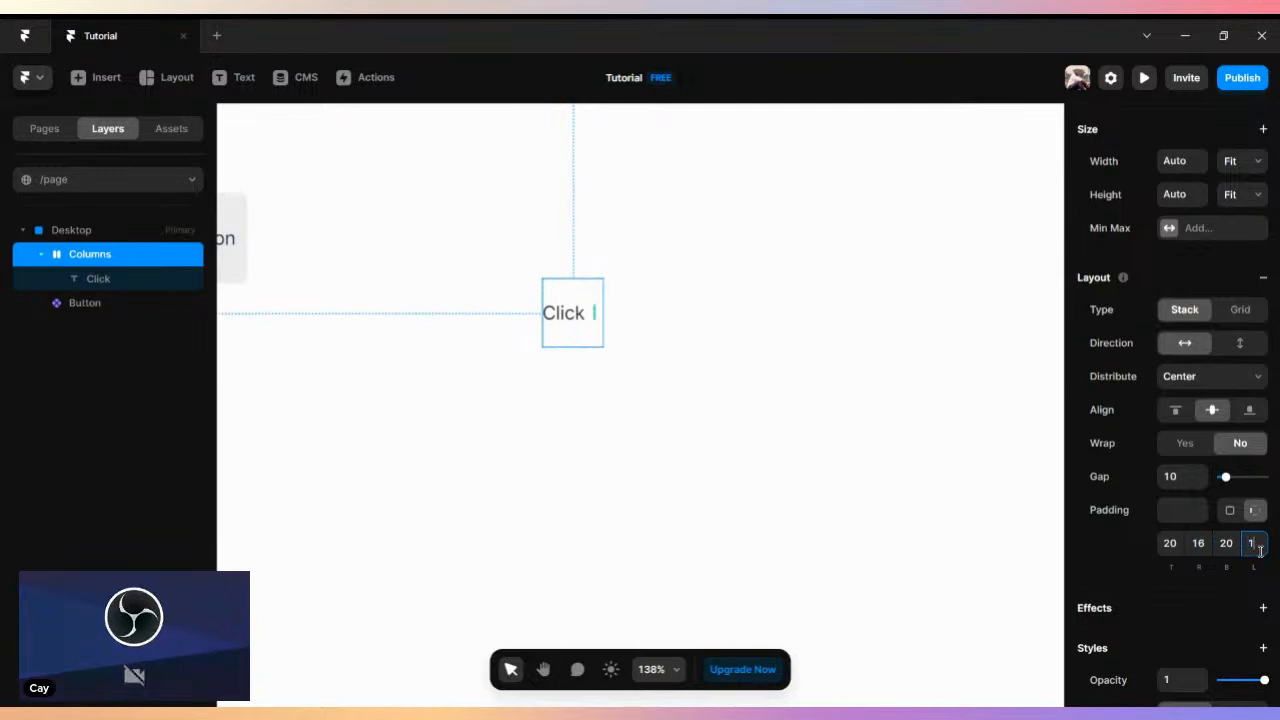
pyautogui.write('16')
pyautogui.press('Return')
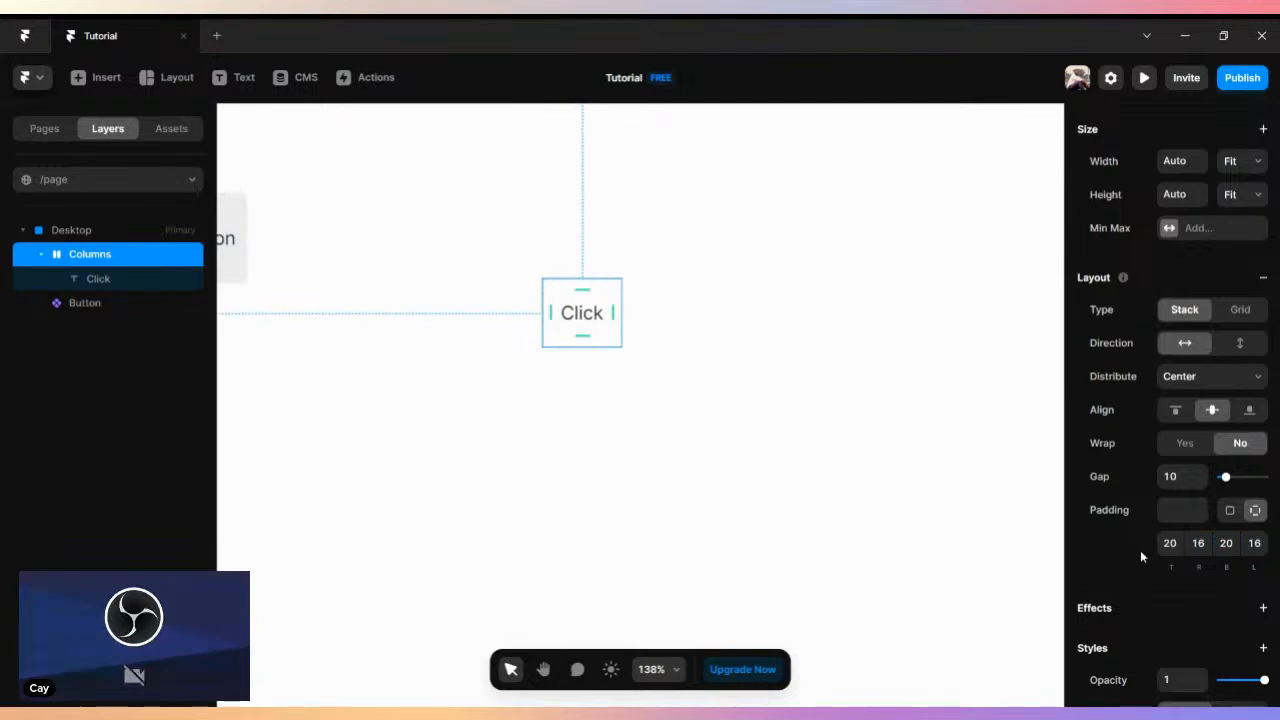
# - Add a green #0DBF6F fill to the Click stack
pyautogui.scroll(-2, 1140, 550)
pyautogui.click(1170, 581)
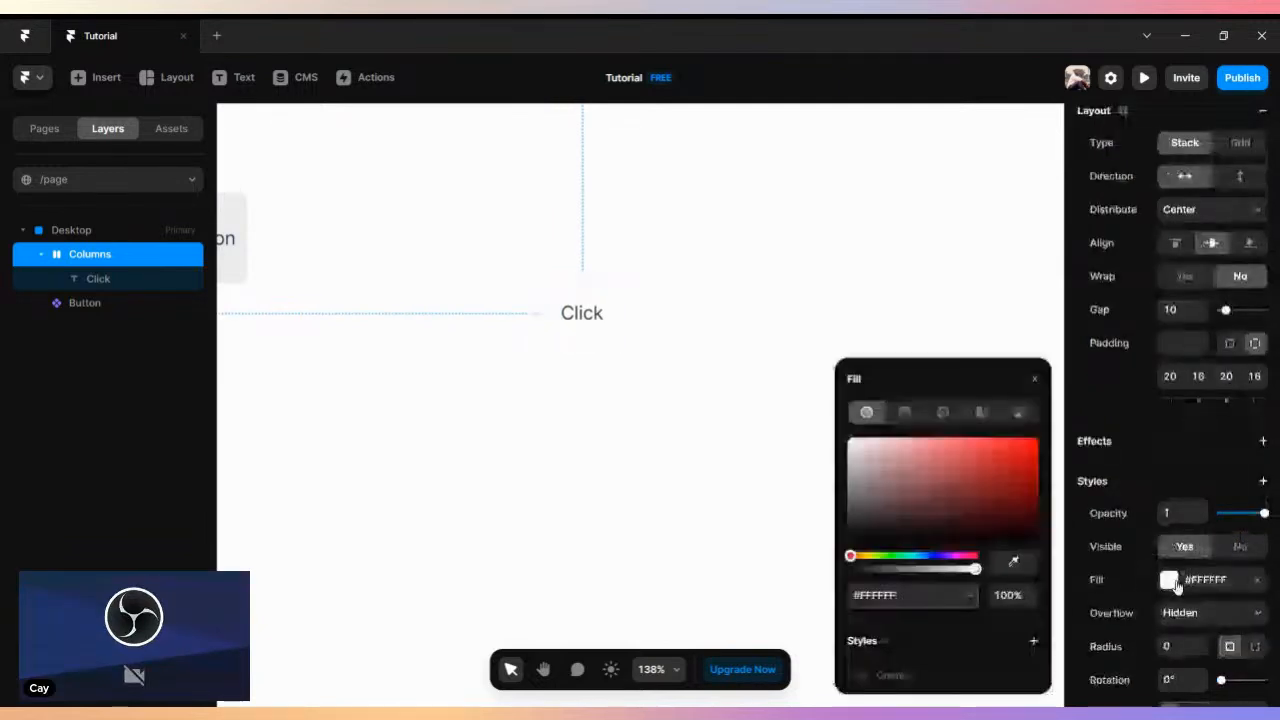
pyautogui.moveTo(901, 493)
pyautogui.mouseDown()
pyautogui.moveTo(974, 513)
pyautogui.moveTo(1017, 481)
pyautogui.moveTo(1023, 457)
pyautogui.mouseUp()
pyautogui.click(890, 556)
pyautogui.click(903, 558)
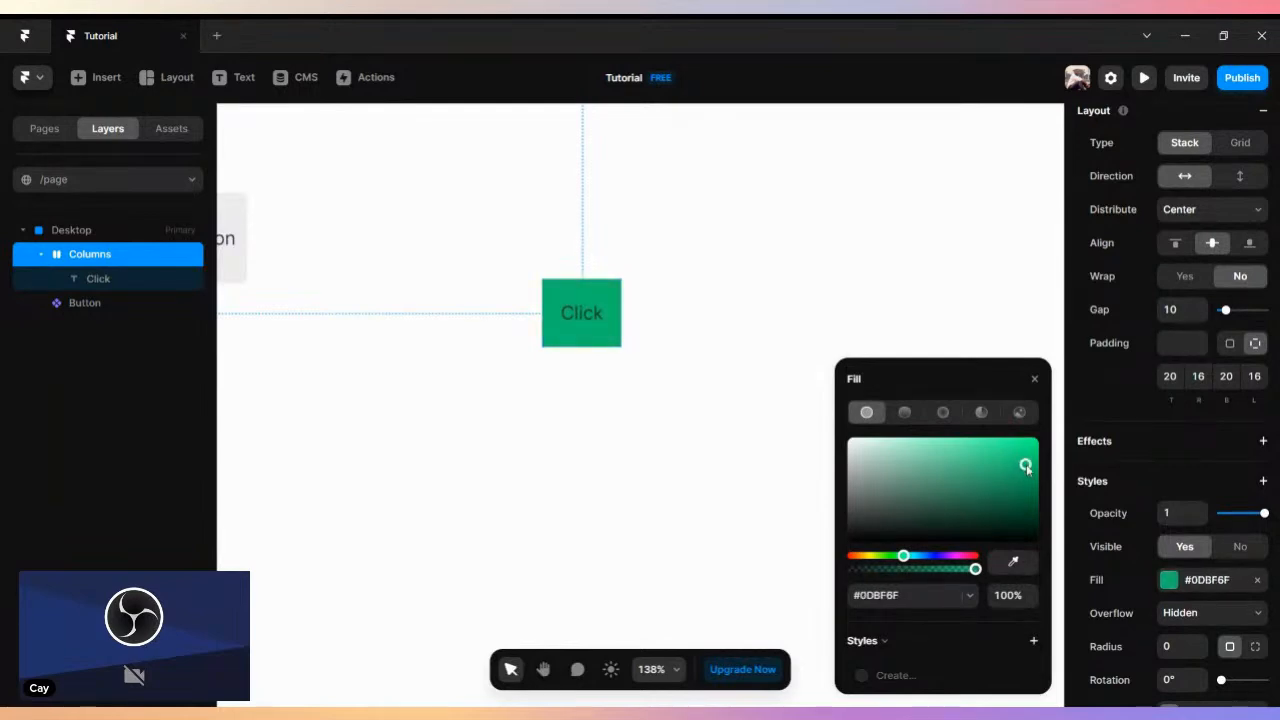
pyautogui.click(1034, 378)
# - Turn the green Click stack into a component named "Click"
pyautogui.rightClick(569, 314)
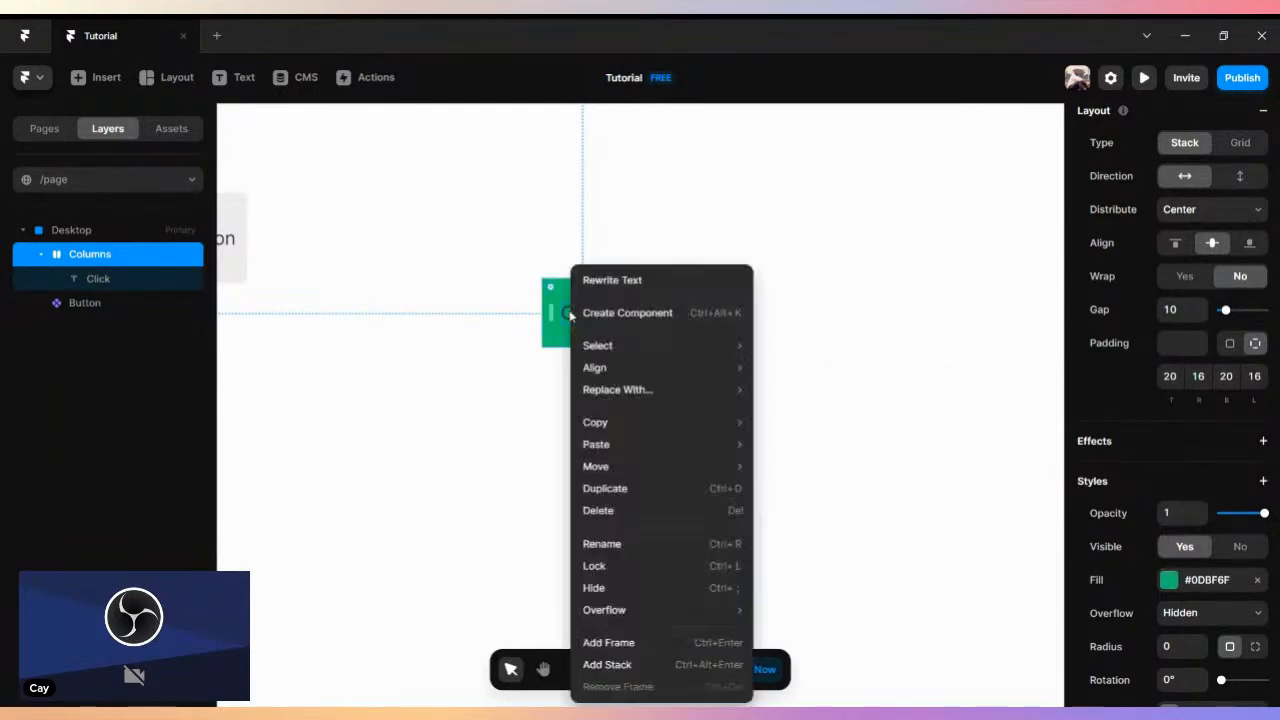
pyautogui.click(857, 277)
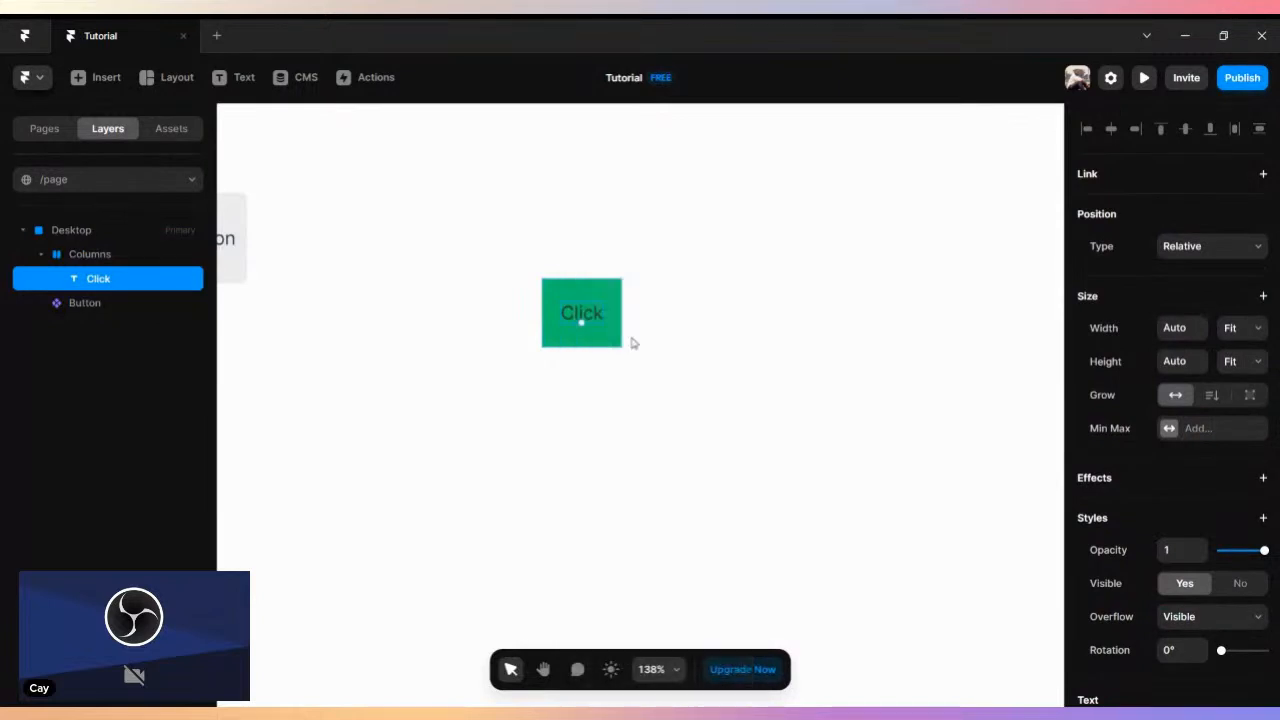
pyautogui.click(29, 254)
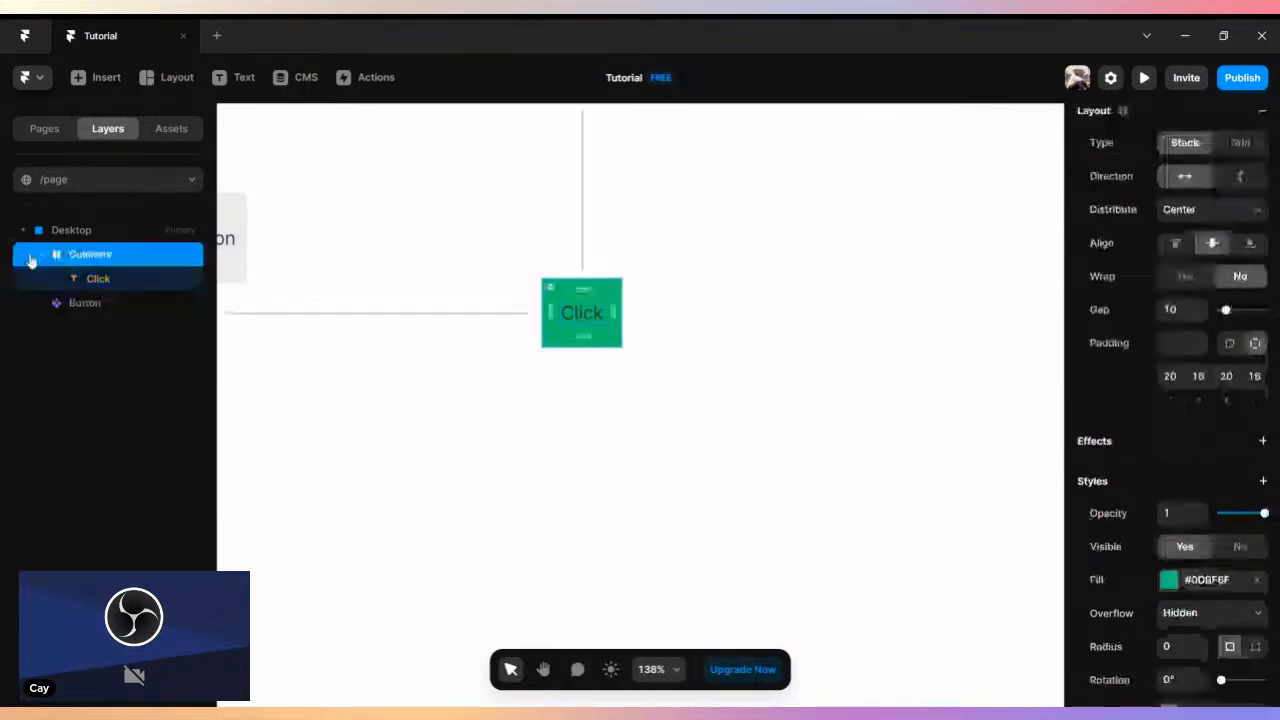
pyautogui.rightClick(540, 340)
pyautogui.moveTo(548, 337)
pyautogui.click(598, 259)
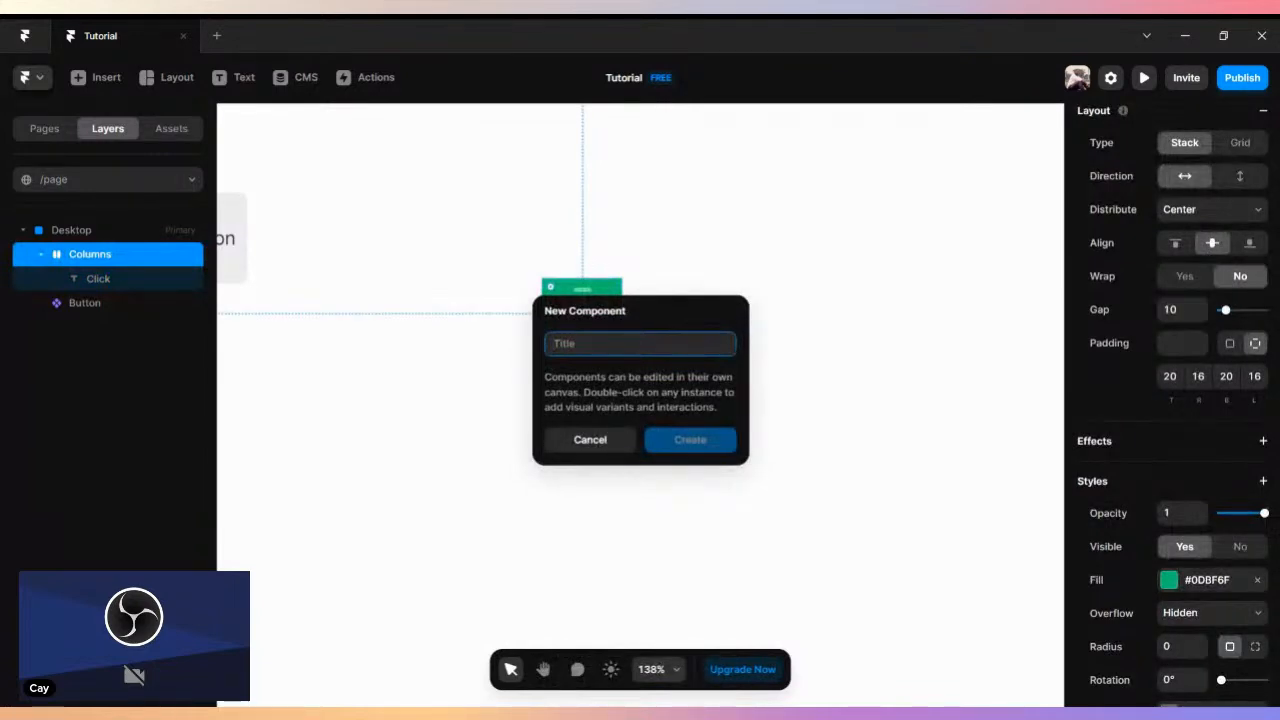
pyautogui.write('Click')
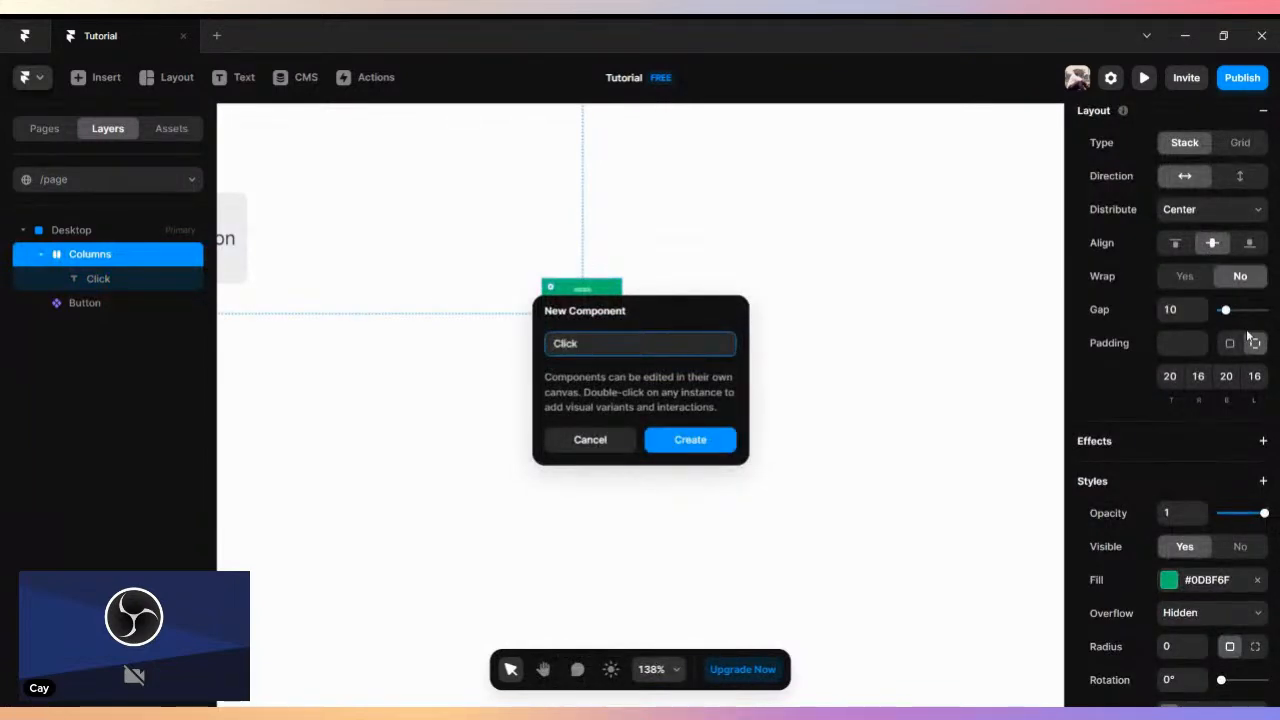
pyautogui.click(669, 440)
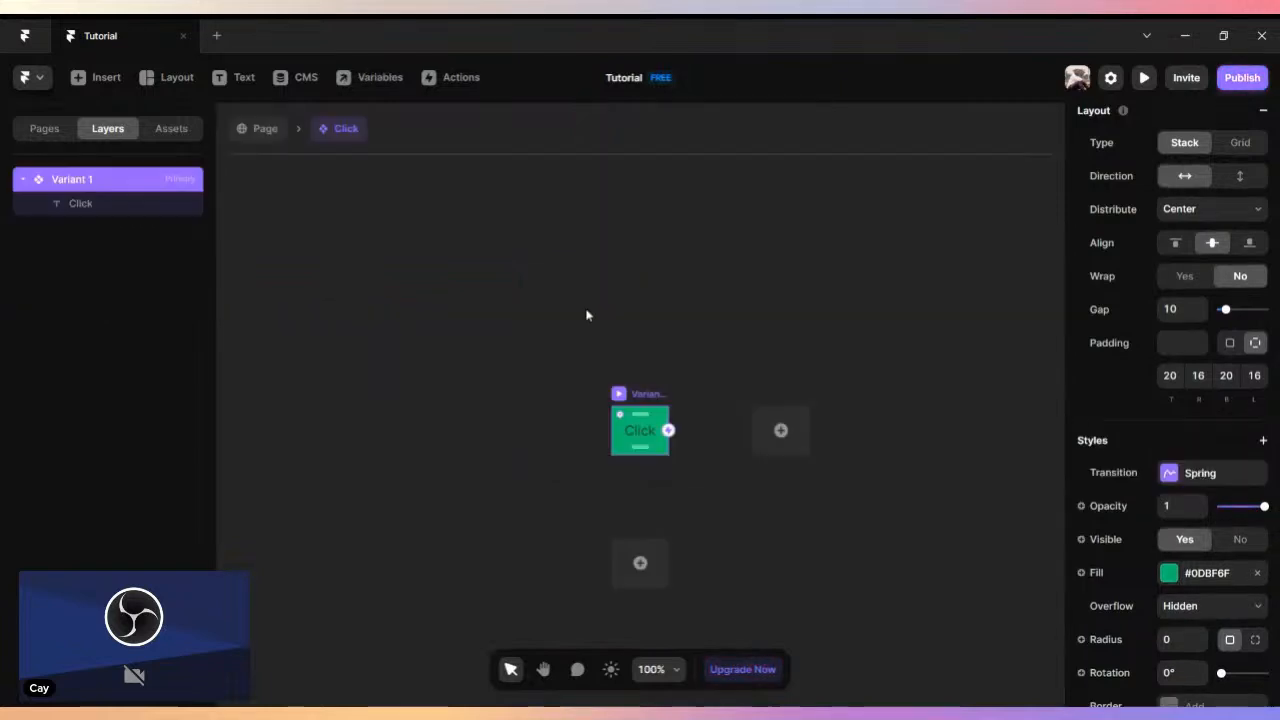
pyautogui.scroll(-2, 617, 313)
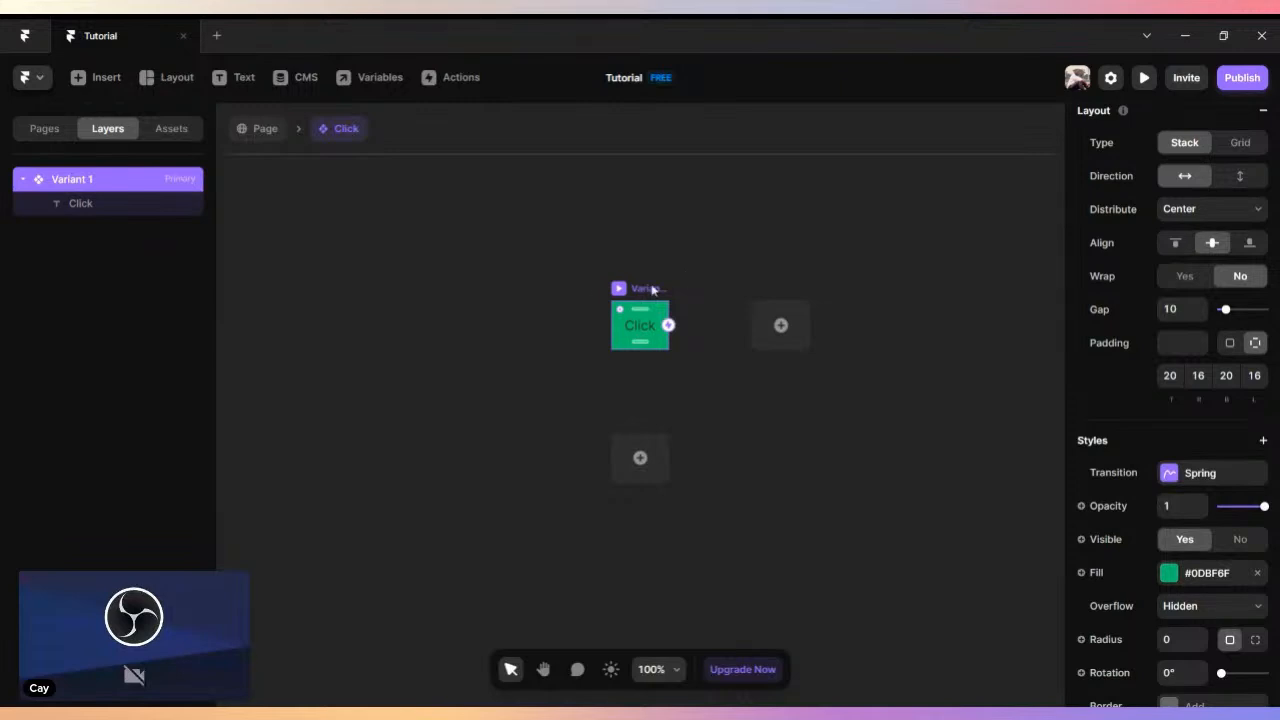
# - Add a Hover variant to the primary variant of the Click component
pyautogui.click(263, 141)
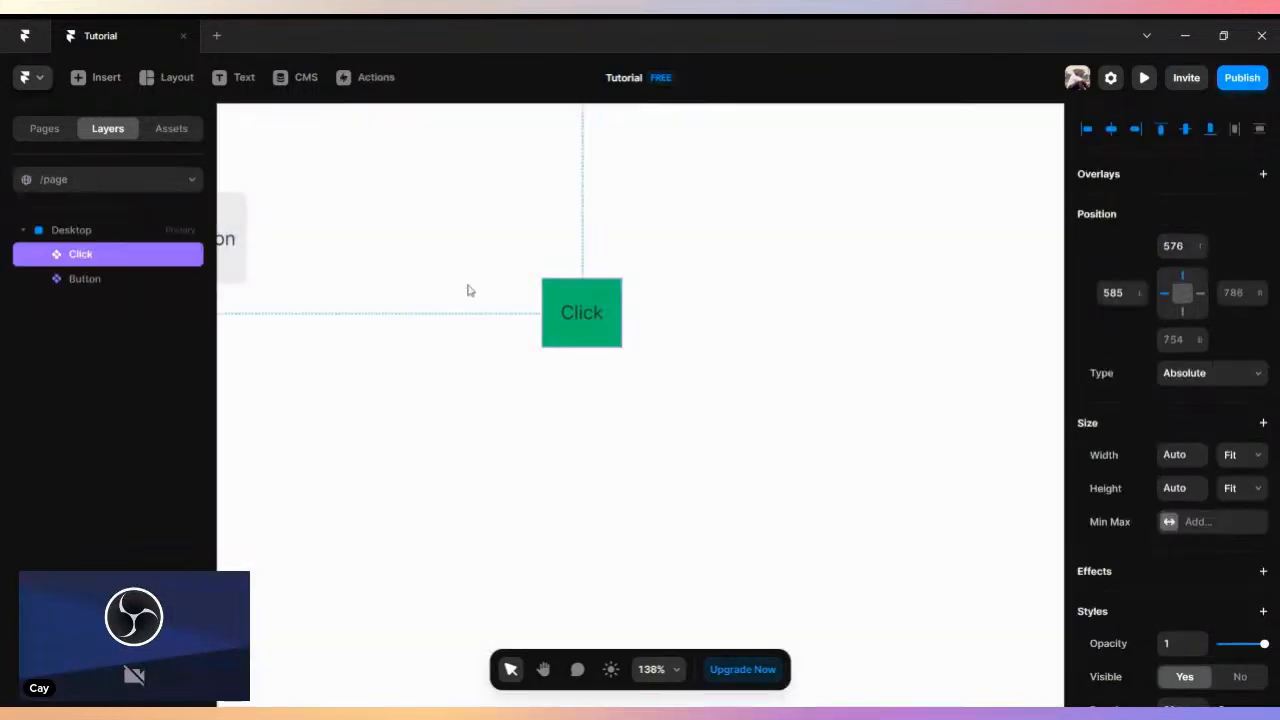
pyautogui.click(421, 277)
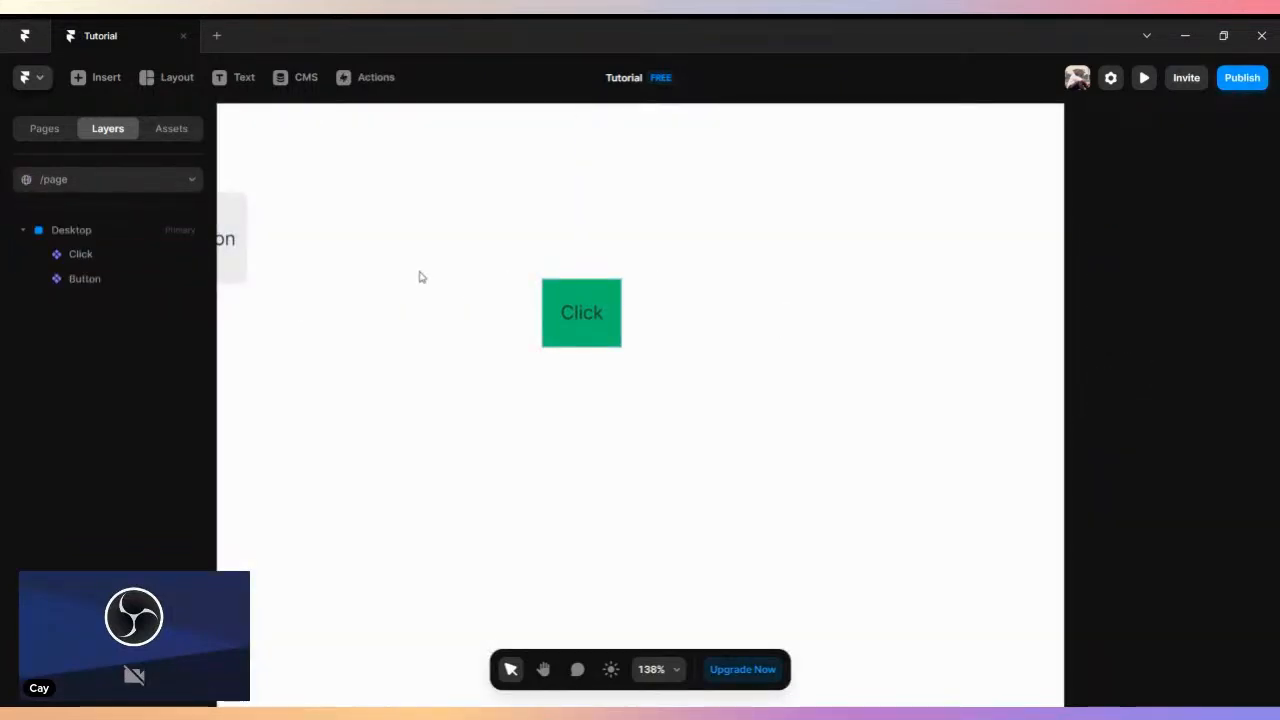
pyautogui.scroll(4, 595, 314)
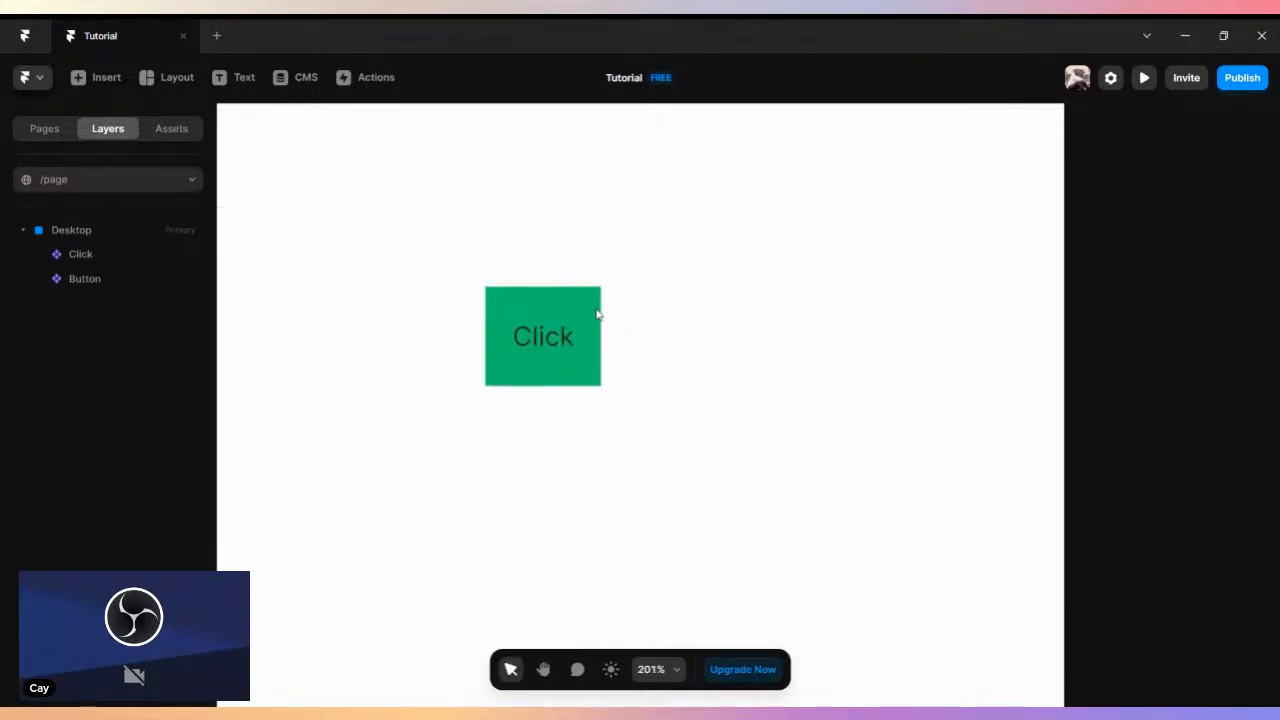
pyautogui.scroll(3, 597, 313)
pyautogui.doubleClick(563, 300)
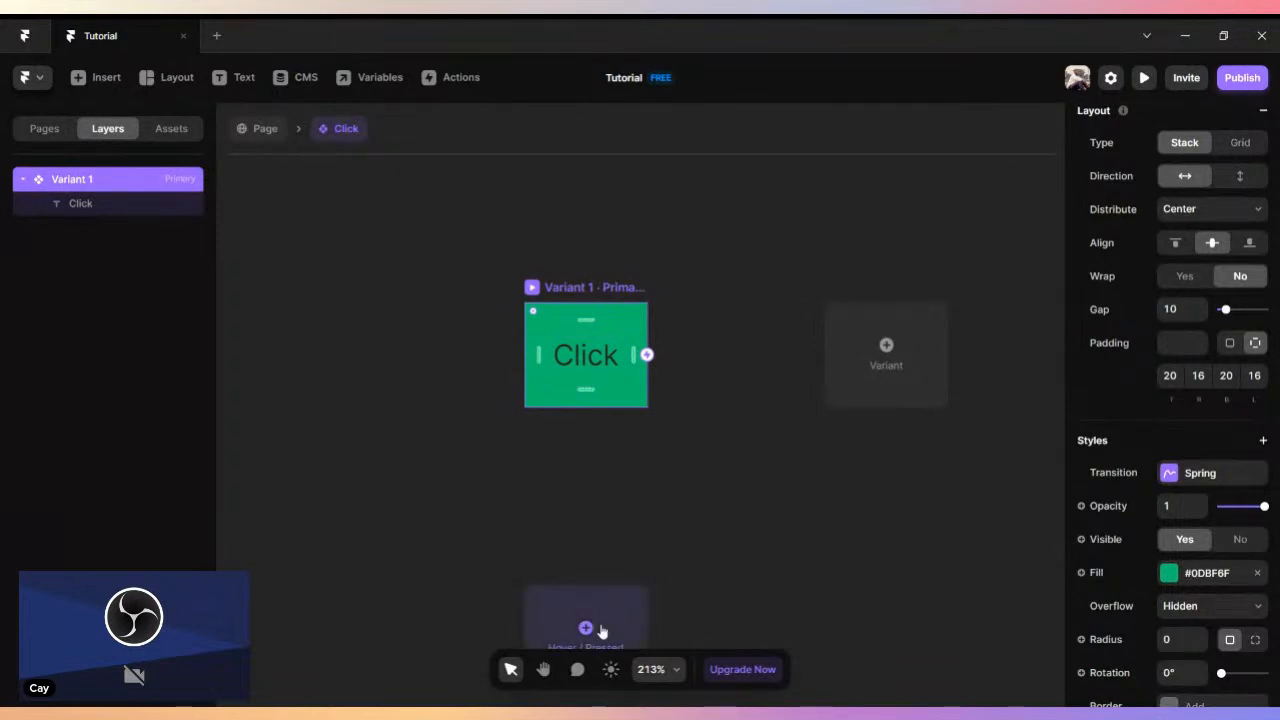
pyautogui.scroll(-2, 601, 629)
pyautogui.click(586, 572)
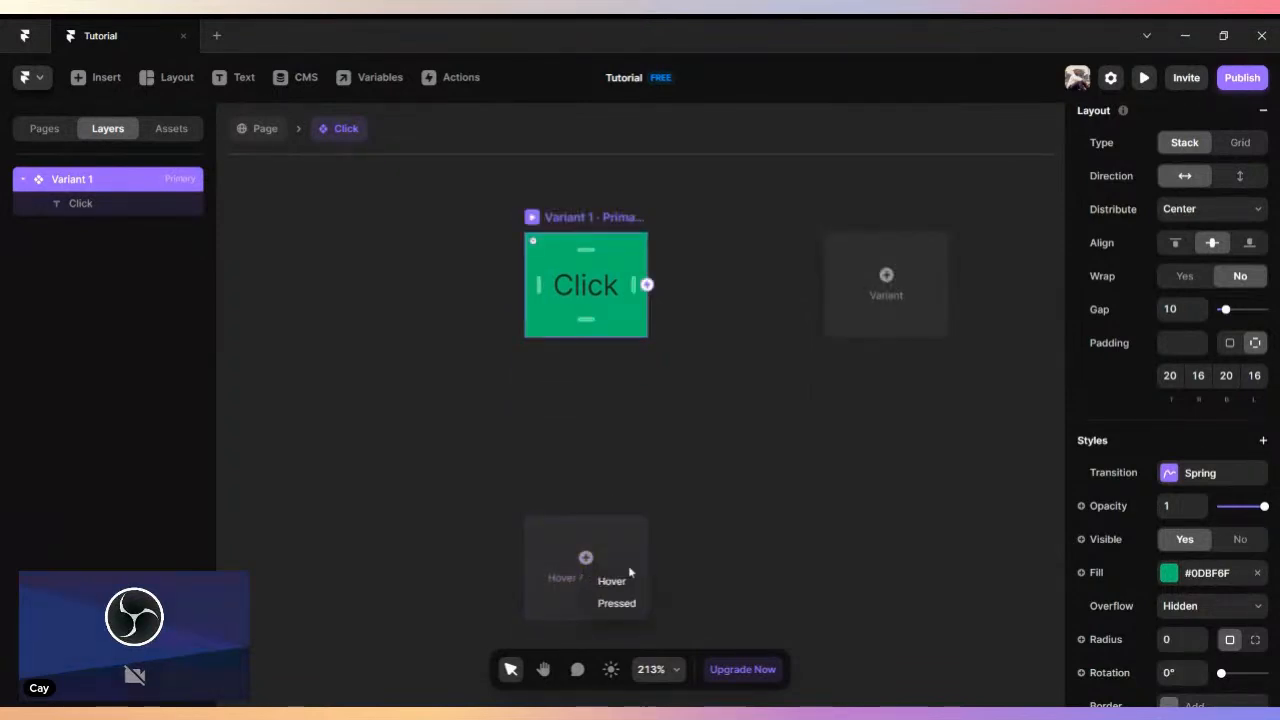
pyautogui.click(633, 586)
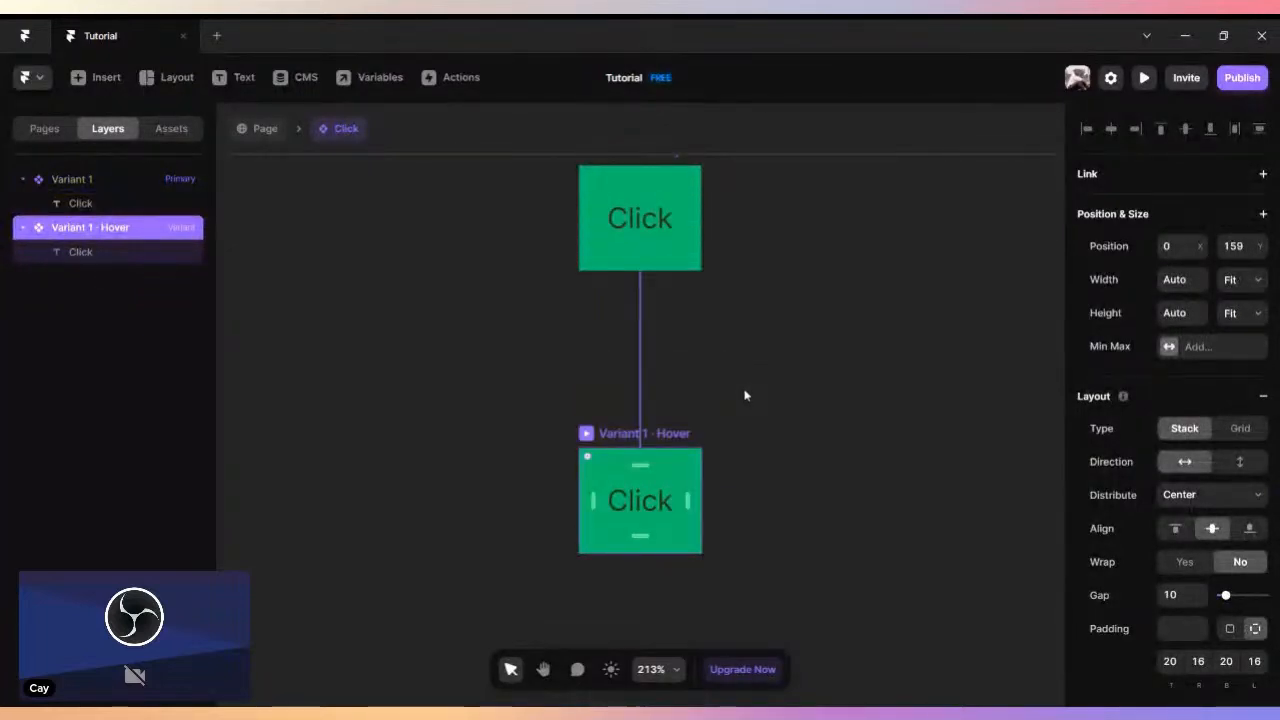
# - Change the fill of the Click component's Hover variant to blue #07BBE4
pyautogui.scroll(-1, 744, 396)
pyautogui.scroll(1, 663, 388)
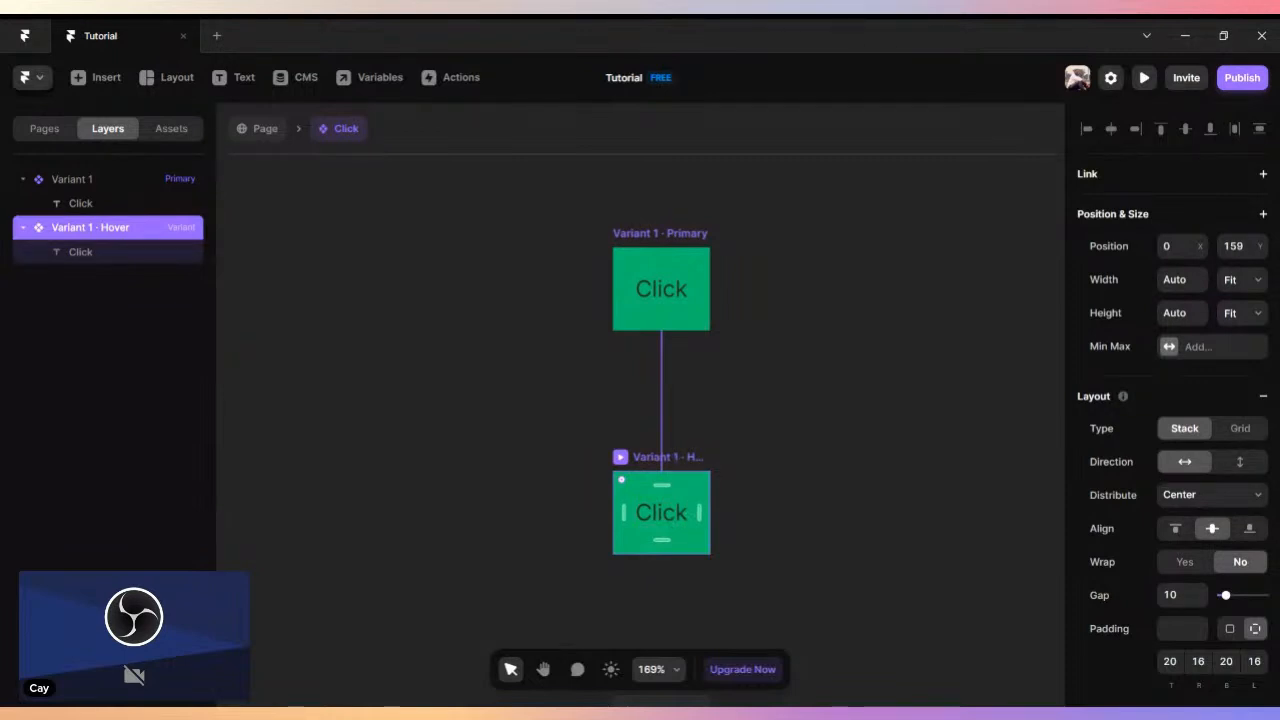
pyautogui.scroll(-5, 1257, 490)
pyautogui.click(1169, 576)
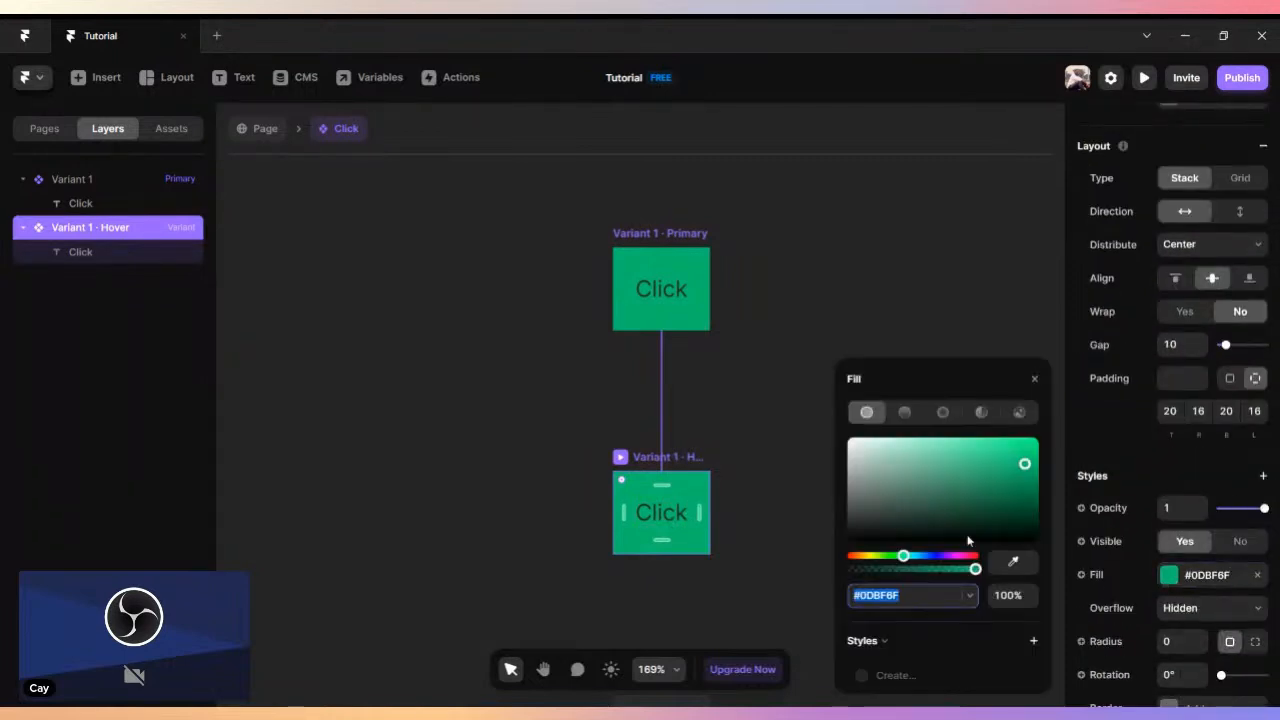
pyautogui.moveTo(996, 515); pyautogui.dragTo(1031, 472)
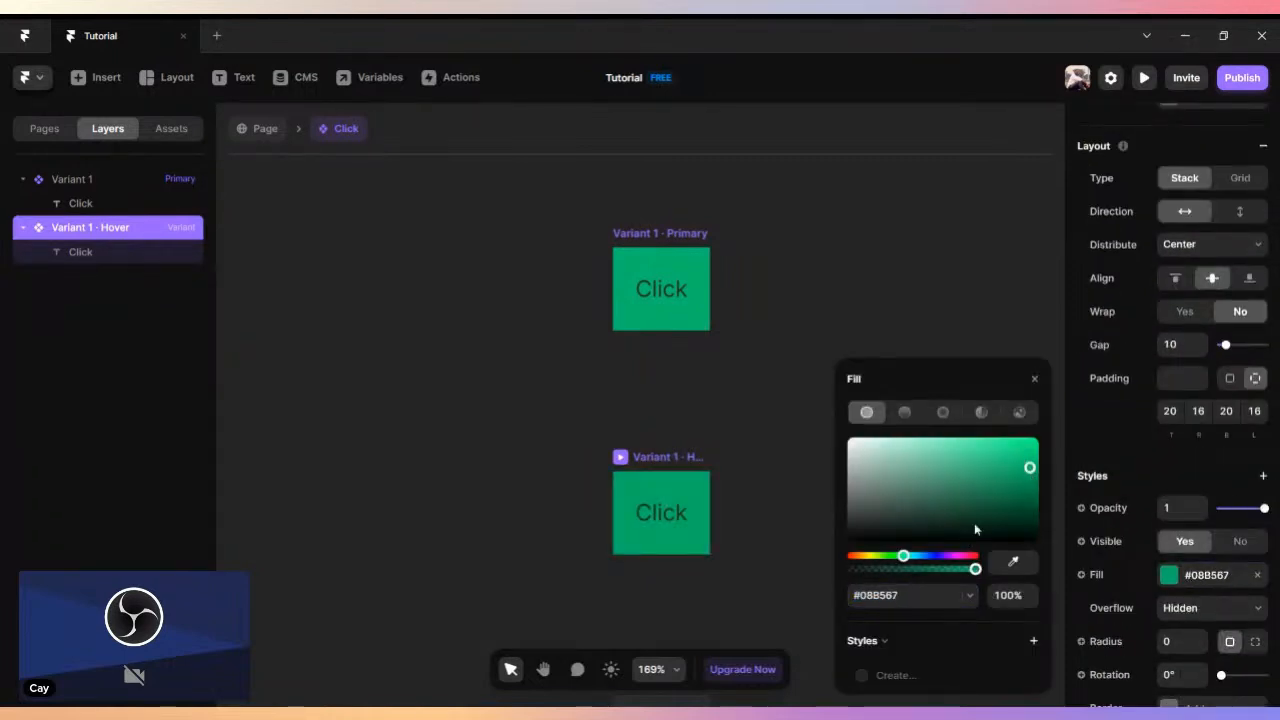
pyautogui.moveTo(921, 557); pyautogui.dragTo(919, 558)
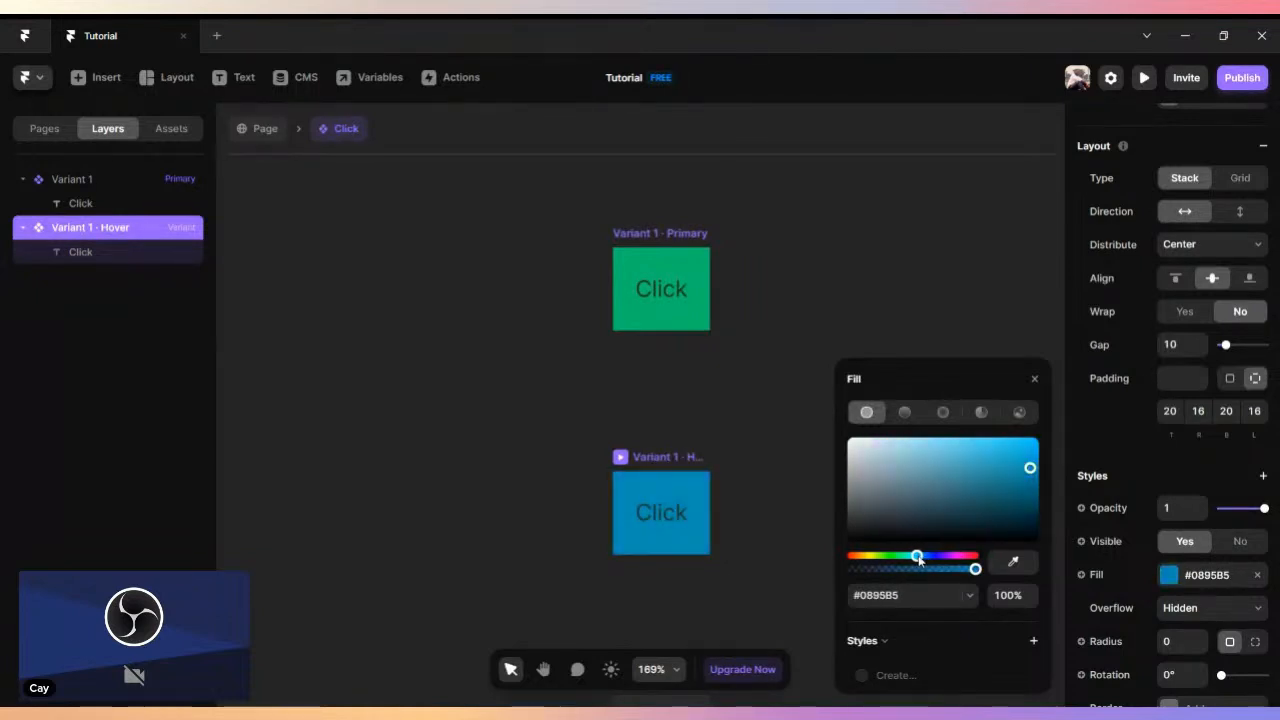
pyautogui.moveTo(1038, 472); pyautogui.dragTo(1034, 451)
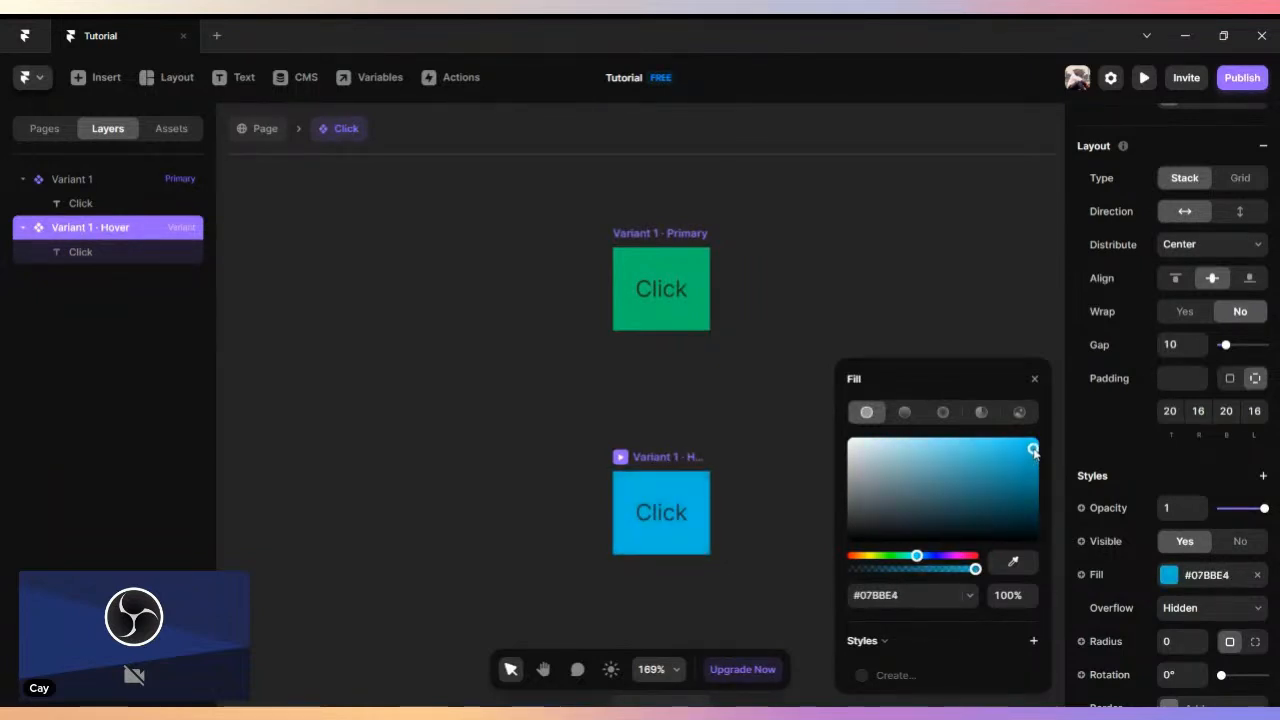
pyautogui.click(1034, 380)
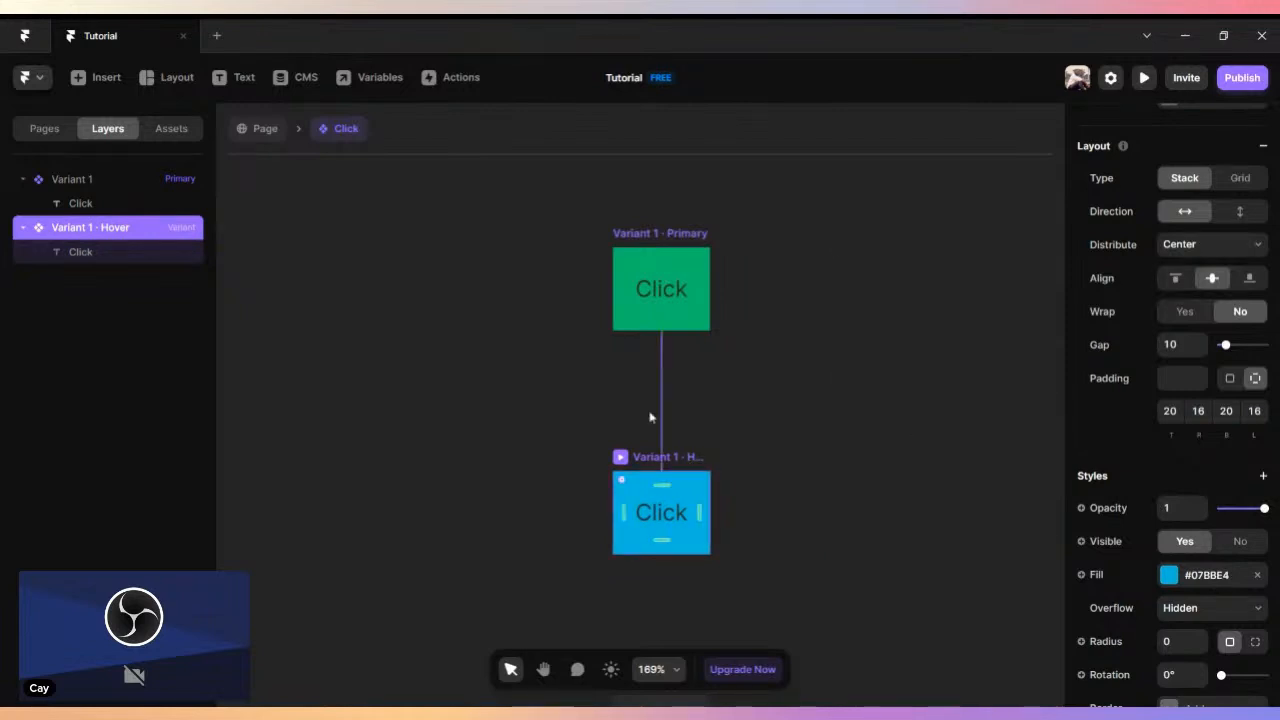
# - Preview the Desktop page to test the Click button's hover state, and return to the canvas
pyautogui.click(246, 134)
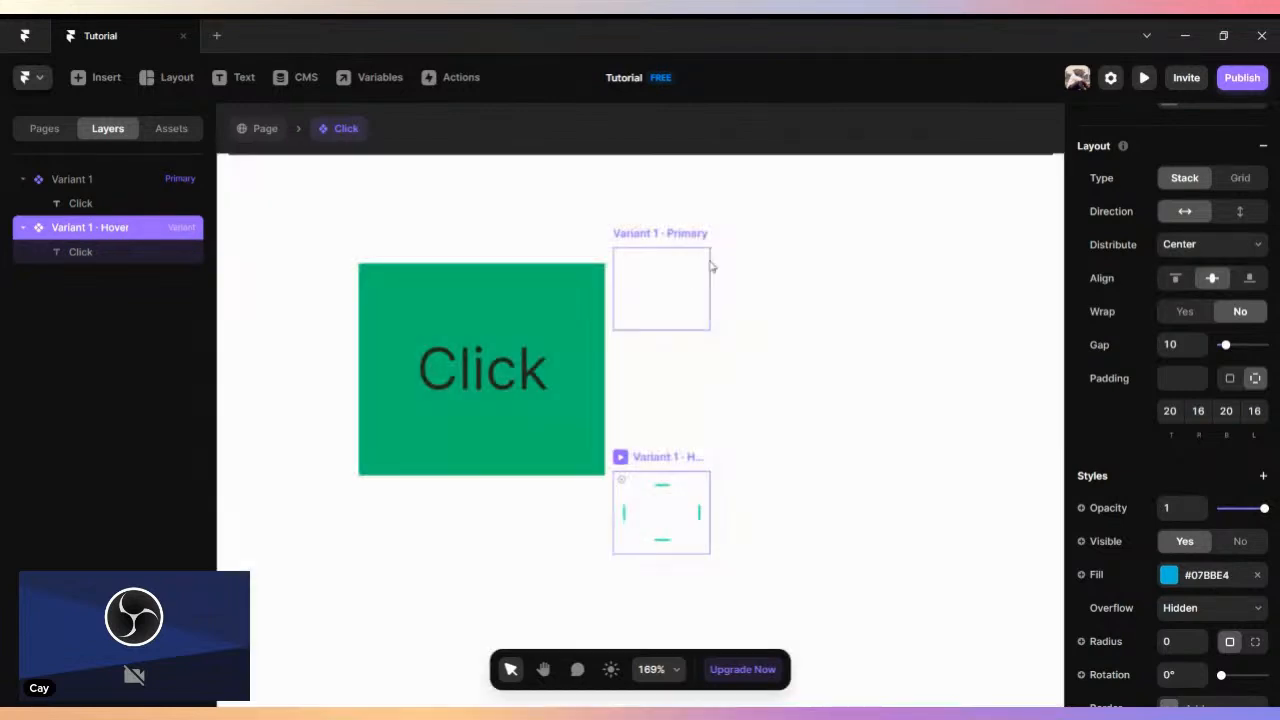
pyautogui.scroll(-3, 750, 263)
pyautogui.press('space')
pyautogui.moveTo(504, 219); pyautogui.dragTo(630, 530)
pyautogui.scroll(-3, 604, 430)
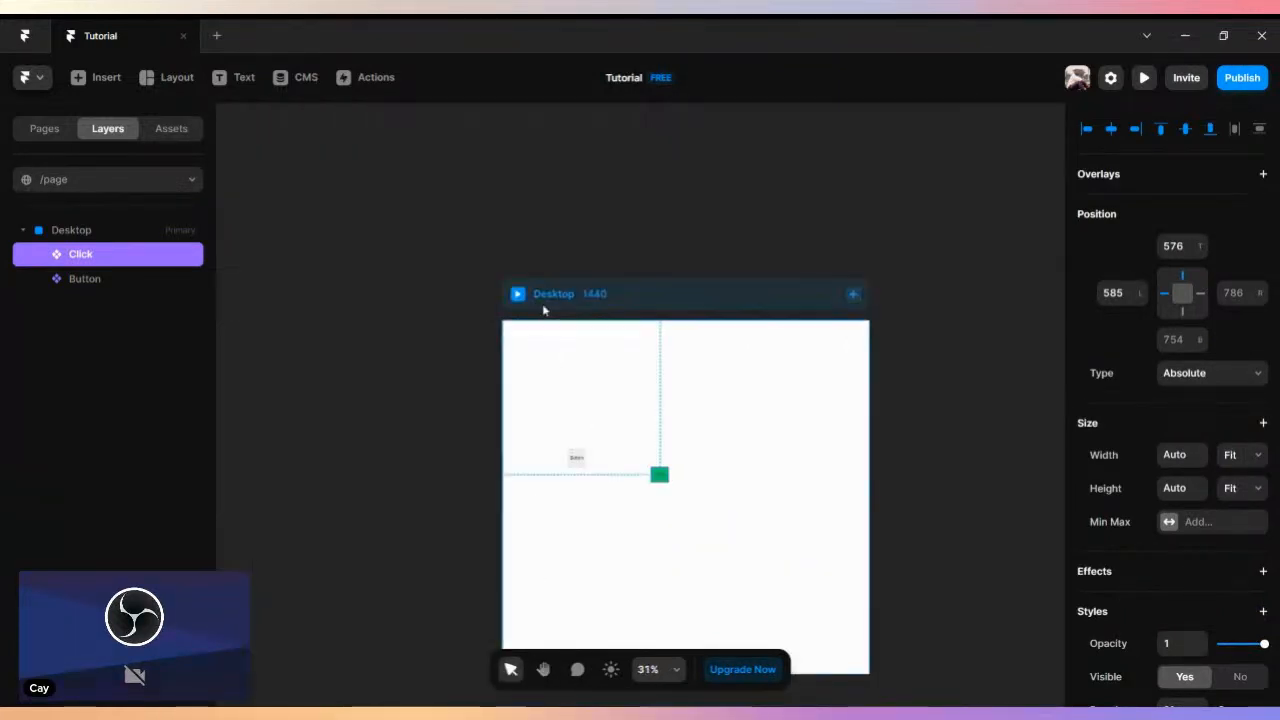
pyautogui.click(516, 292)
pyautogui.scroll(-3, 608, 518)
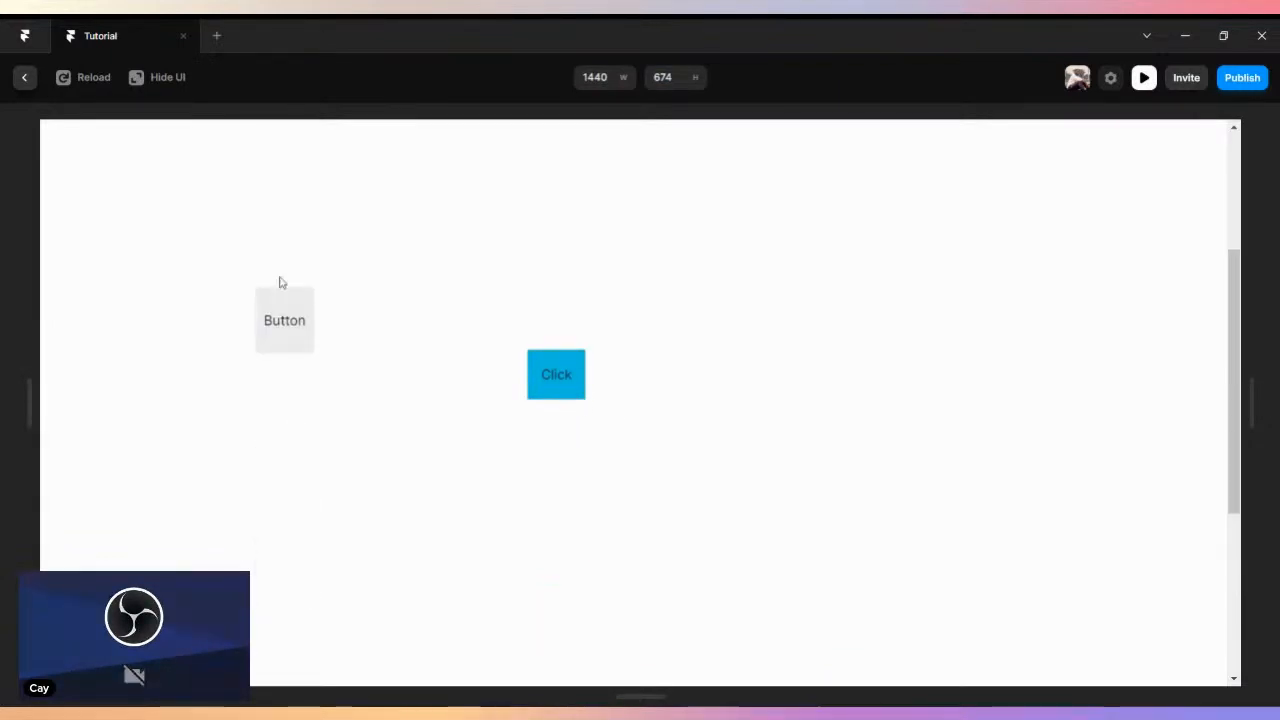
pyautogui.click(22, 80)
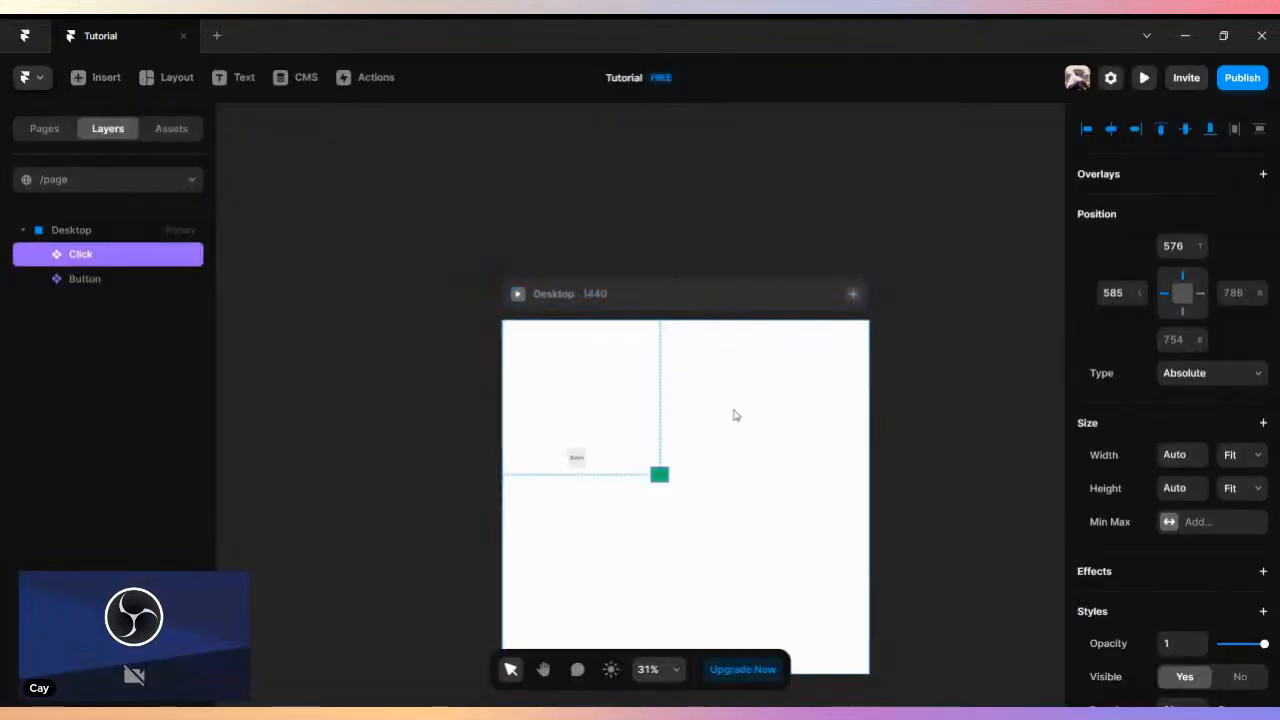
# - Reopen the Click component and add a Pressed variant below its Hover variant
pyautogui.doubleClick(658, 475)
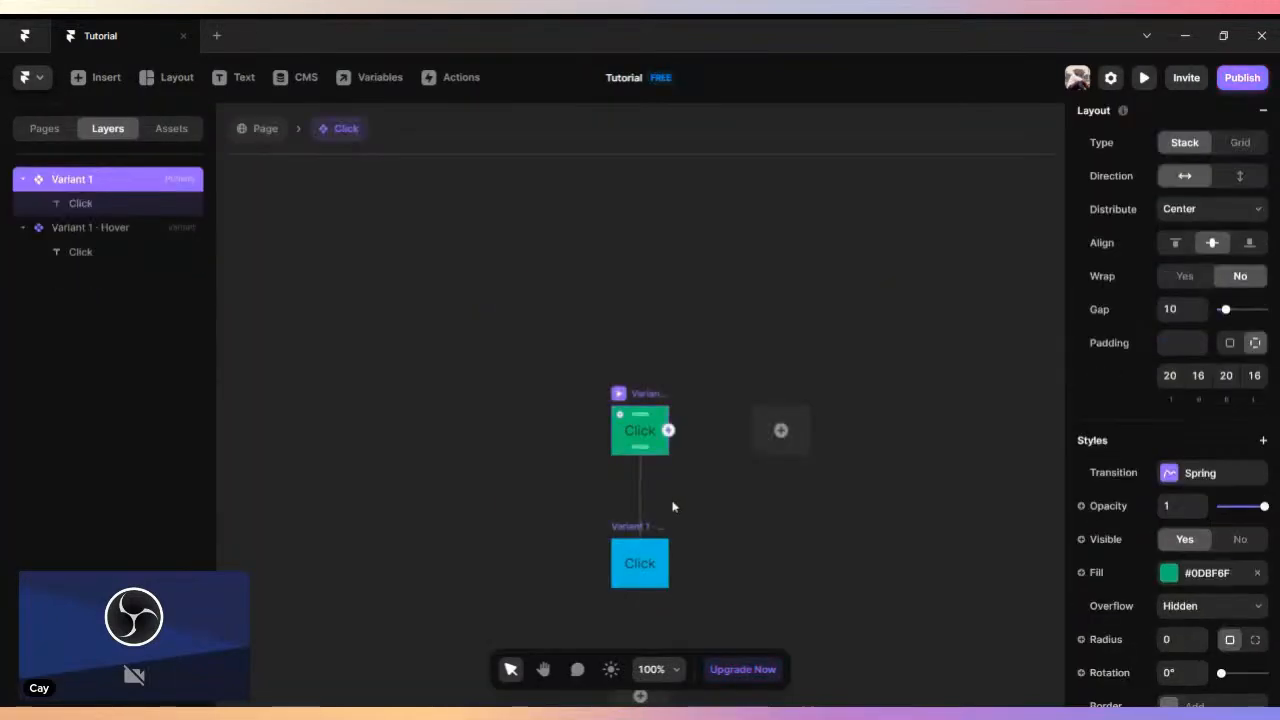
pyautogui.scroll(5, 665, 485)
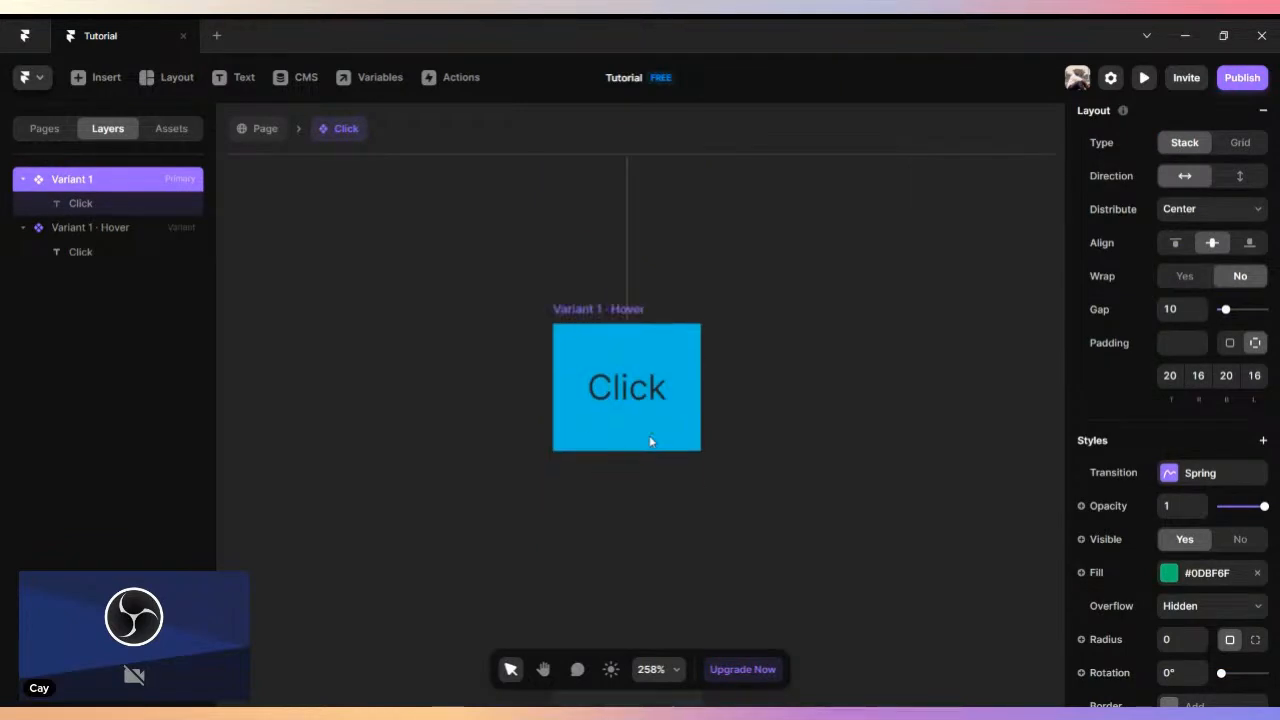
pyautogui.scroll(-5, 660, 440)
pyautogui.click(648, 546)
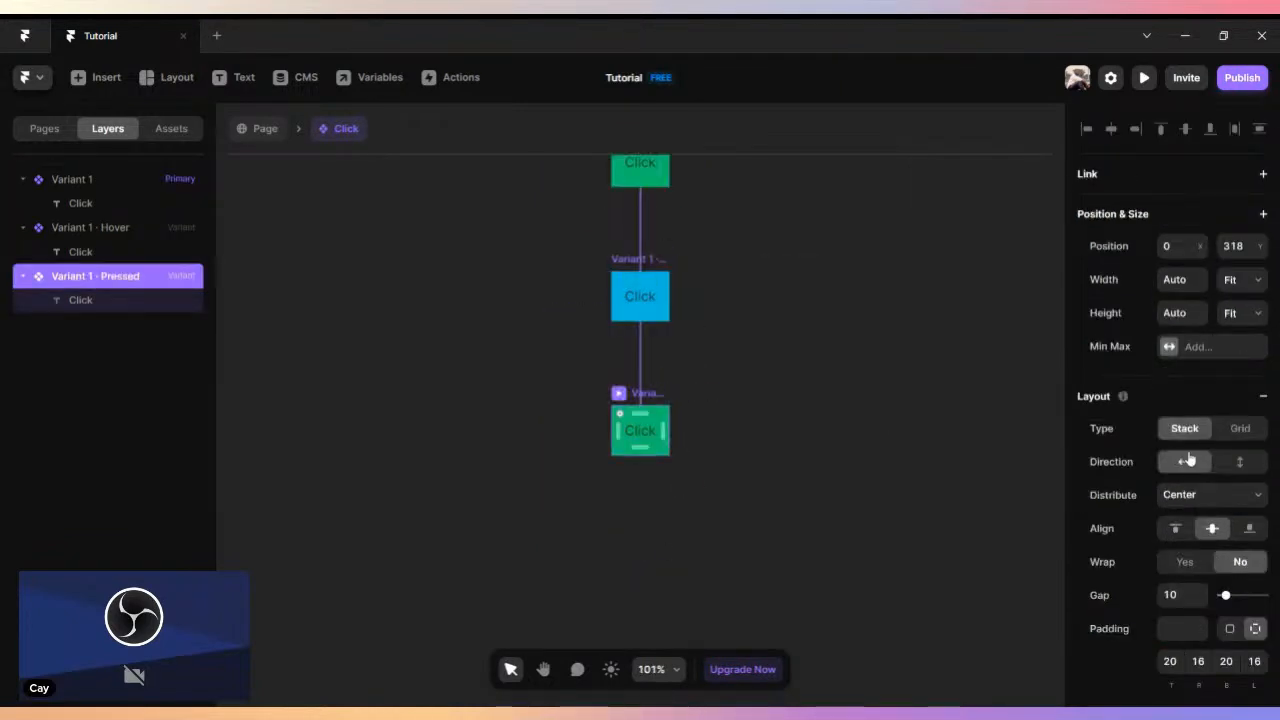
# - Darken the fill of the Click component's Pressed variant to a very dark green
pyautogui.scroll(-3, 1182, 456)
pyautogui.click(1166, 580)
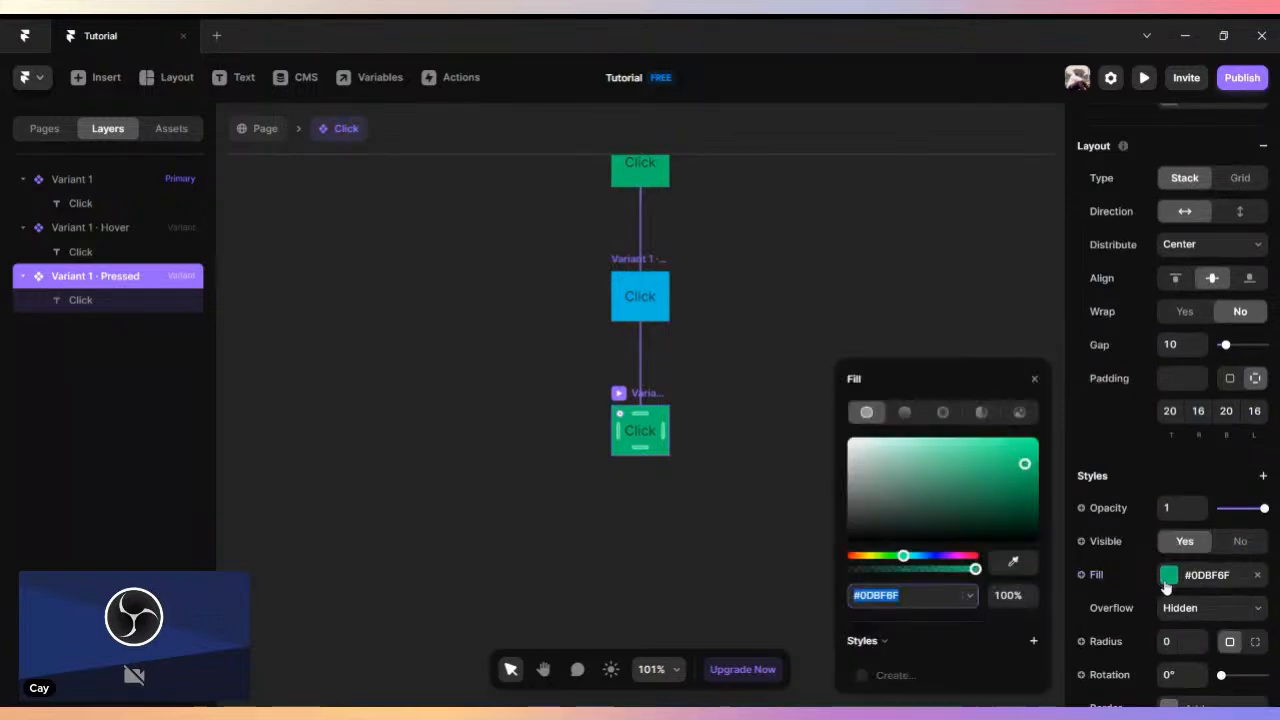
pyautogui.moveTo(1023, 500)
pyautogui.mouseDown()
pyautogui.moveTo(1039, 508)
pyautogui.moveTo(1033, 494)
pyautogui.moveTo(1035, 515)
pyautogui.mouseUp()
# - Set the text color of the Click label in the Pressed variant to white #FFFFFF
pyautogui.click(640, 431)
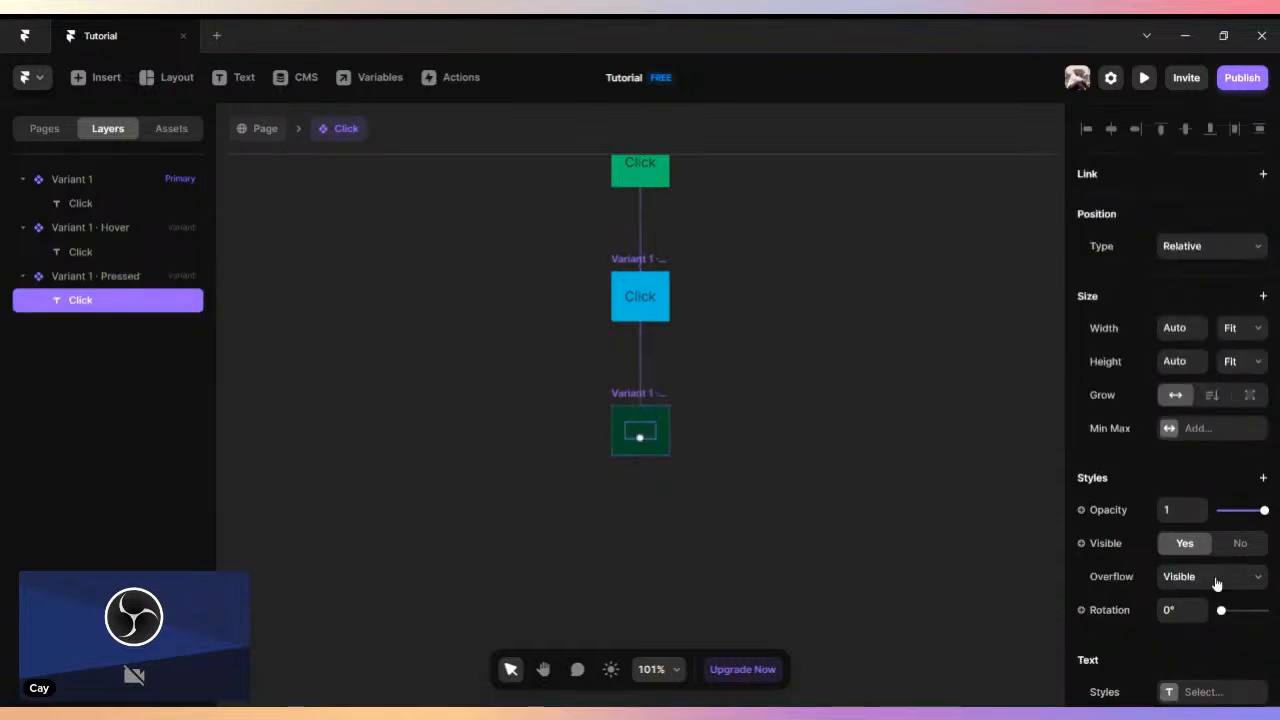
pyautogui.scroll(-3, 1198, 570)
pyautogui.click(1168, 492)
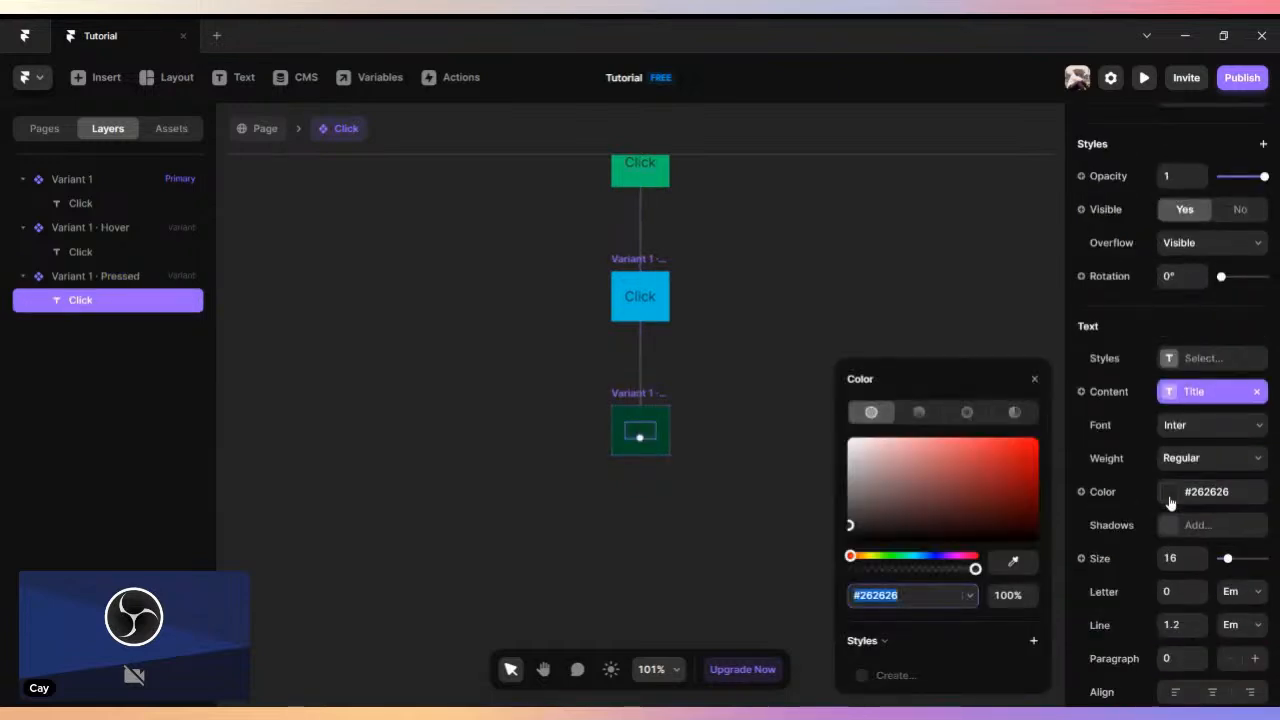
pyautogui.moveTo(863, 488); pyautogui.dragTo(831, 426)
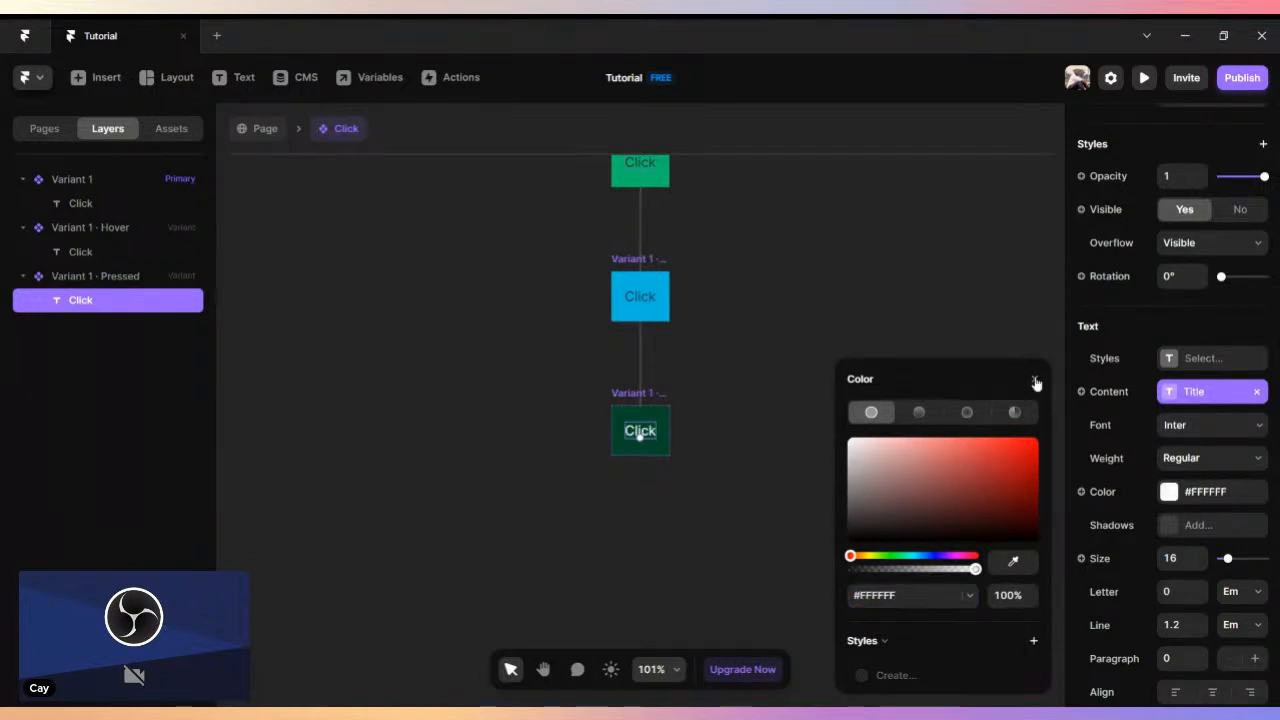
pyautogui.click(1034, 379)
pyautogui.click(824, 402)
pyautogui.scroll(2, 680, 400)
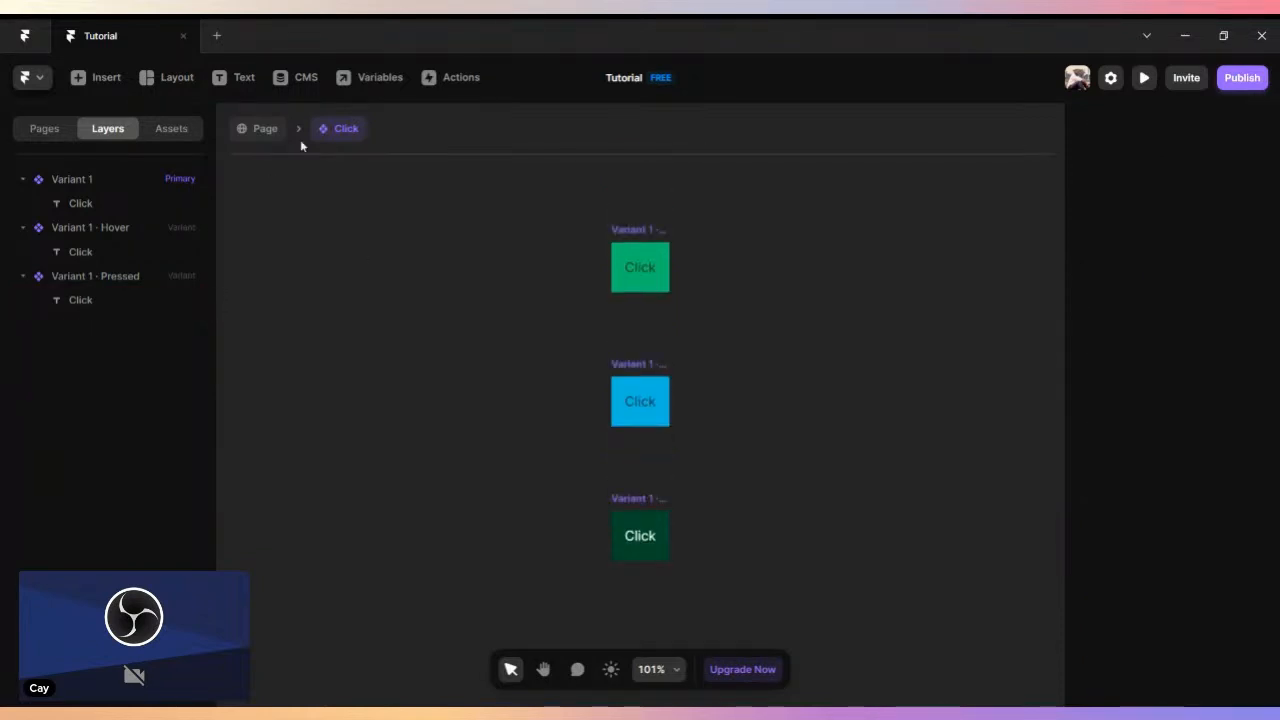
# - Preview the Desktop page to test the Click button's hover and pressed states, and return to the canvas
pyautogui.click(258, 137)
pyautogui.click(517, 293)
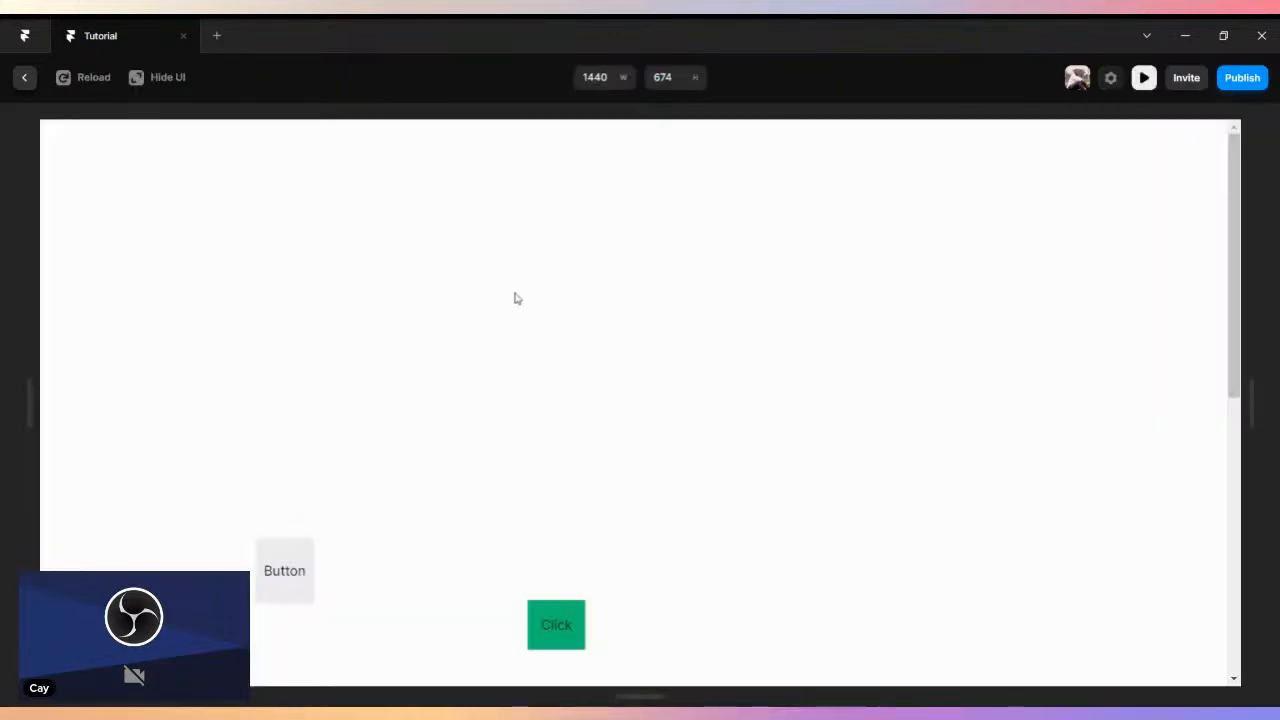
pyautogui.scroll(-3, 560, 380)
pyautogui.click(551, 395)
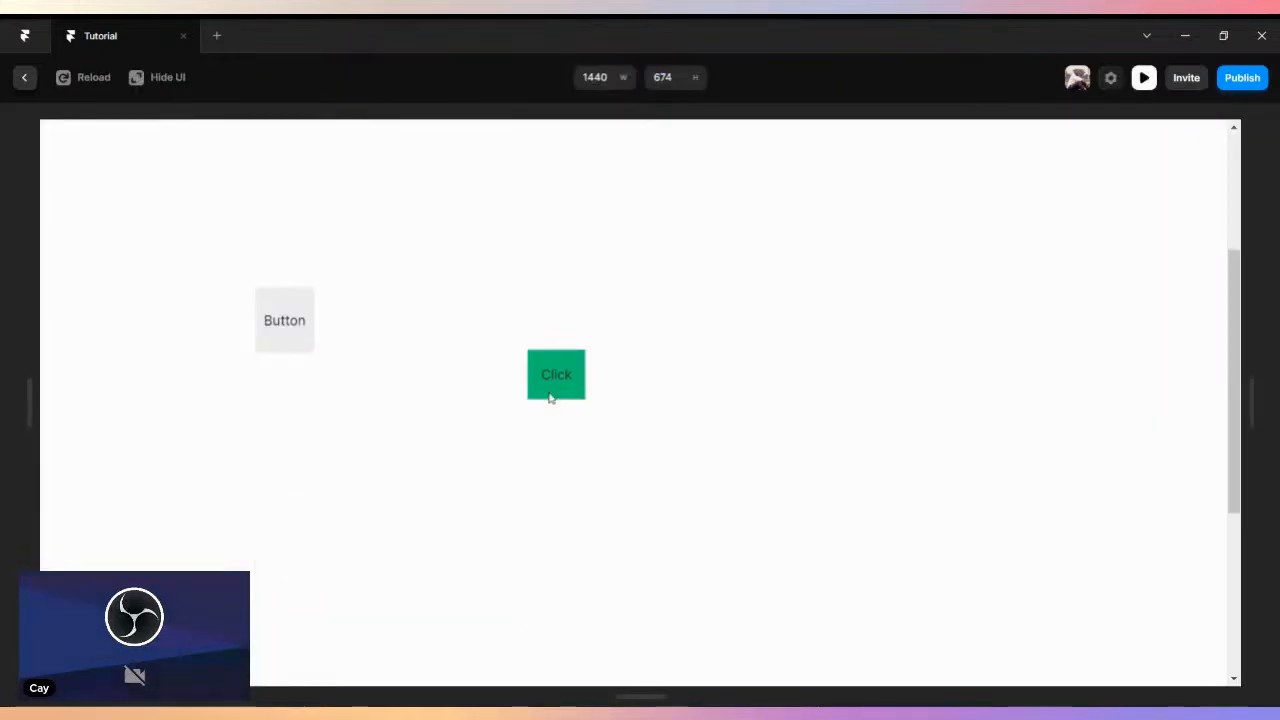
pyautogui.click(573, 394)
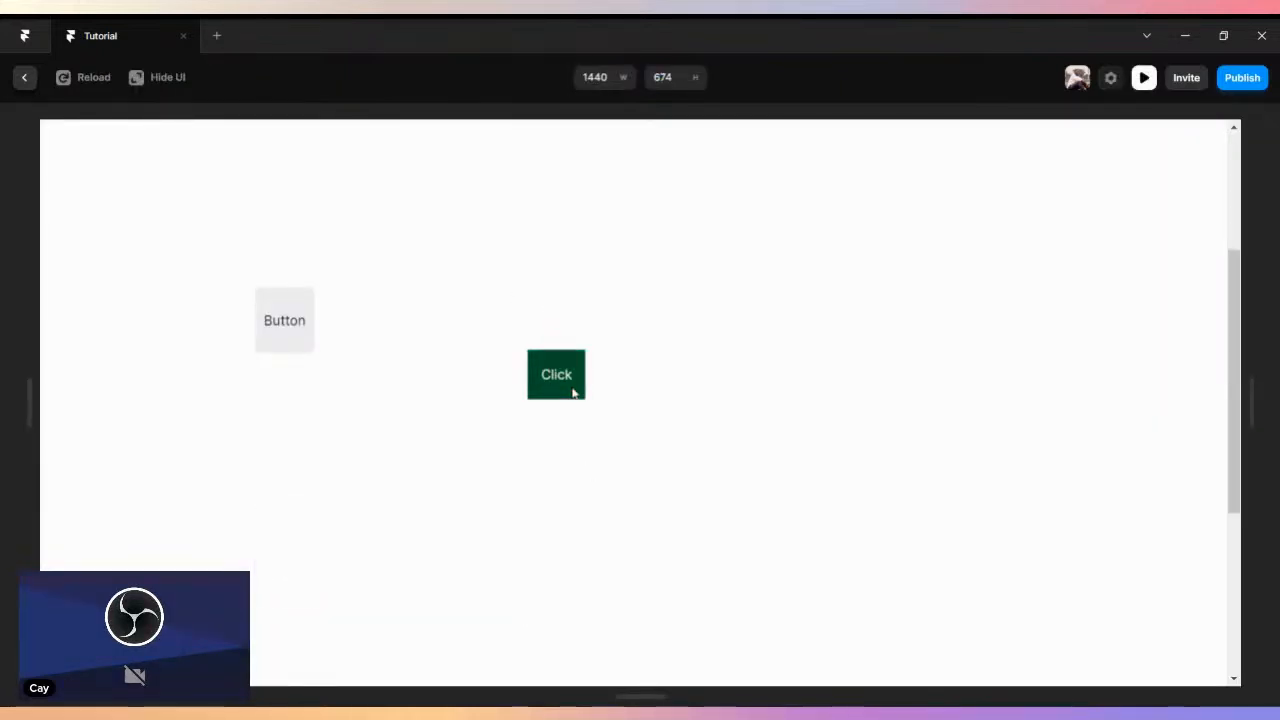
pyautogui.click(562, 397)
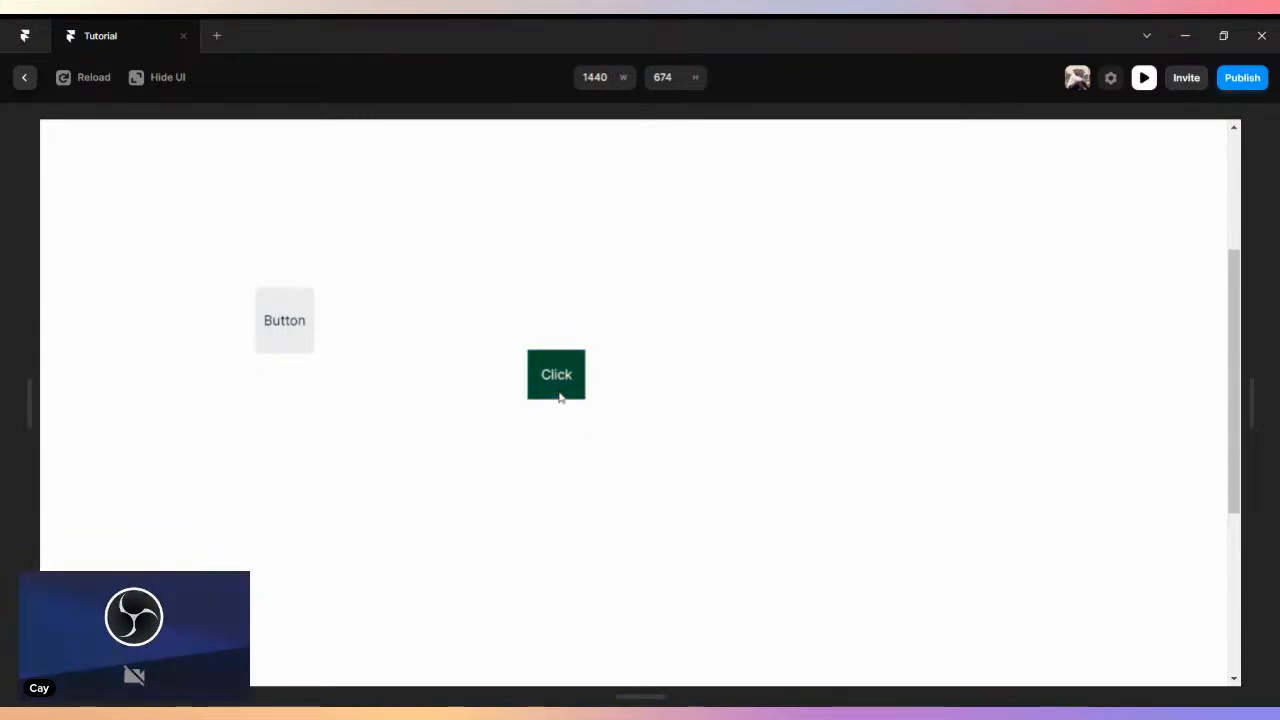
pyautogui.click(560, 397)
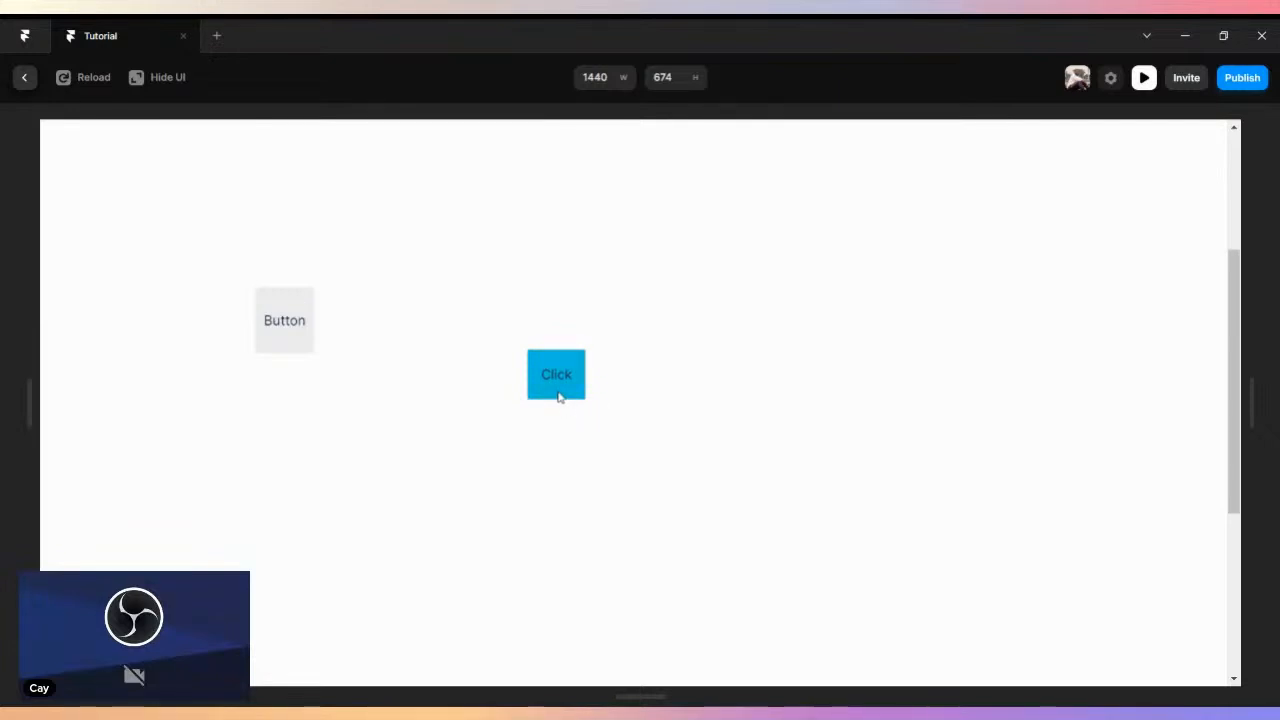
pyautogui.click(560, 397)
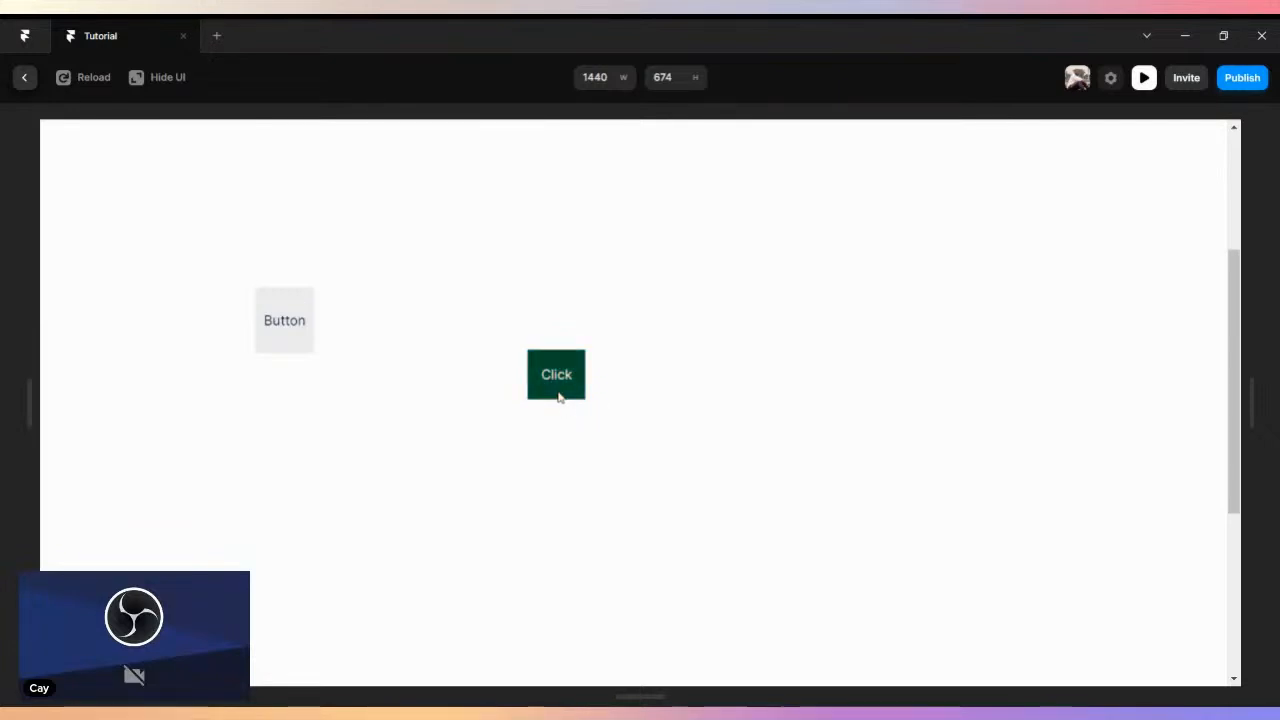
pyautogui.click(560, 397)
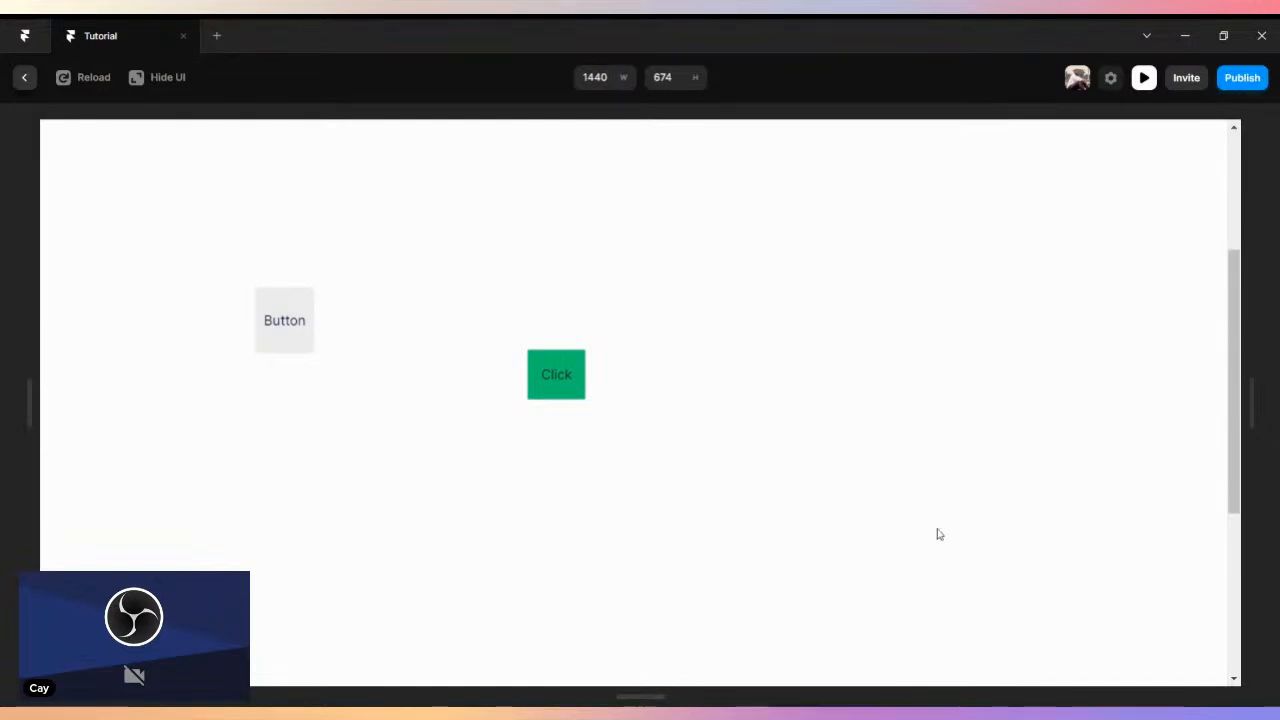
pyautogui.click(24, 79)
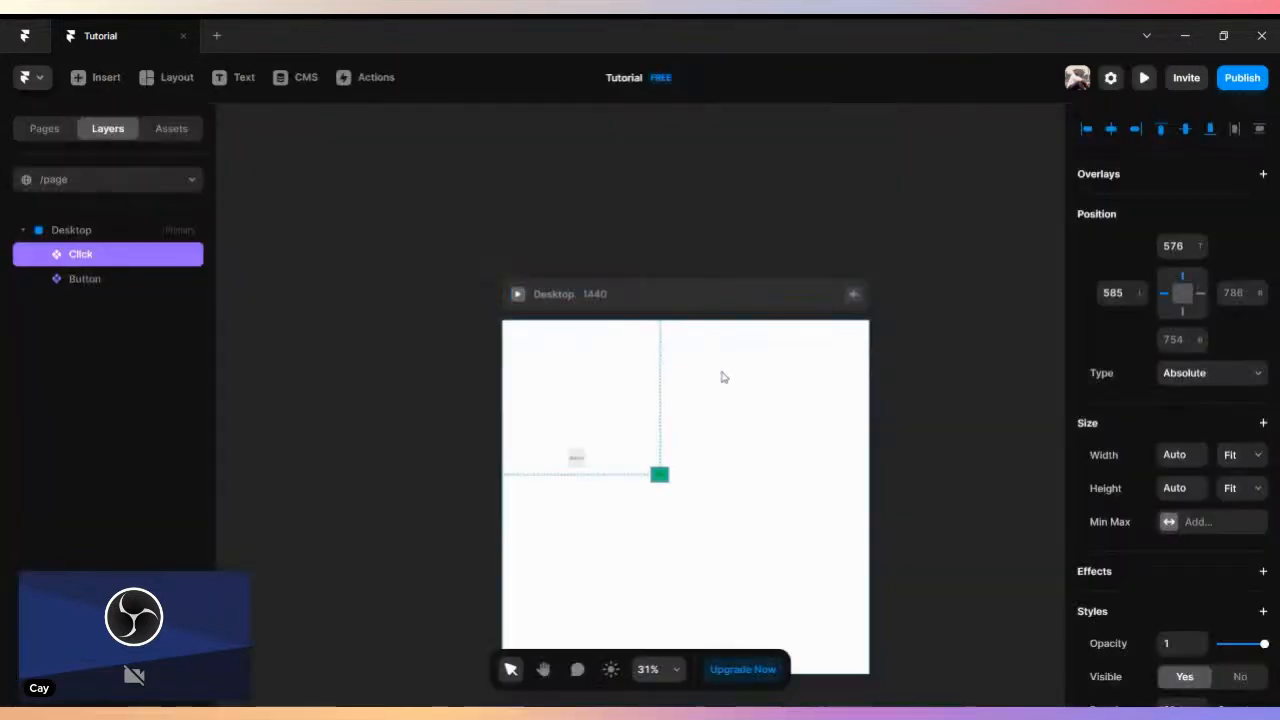
pyautogui.scroll(-1, 724, 377)
pyautogui.scroll(5, 724, 377)
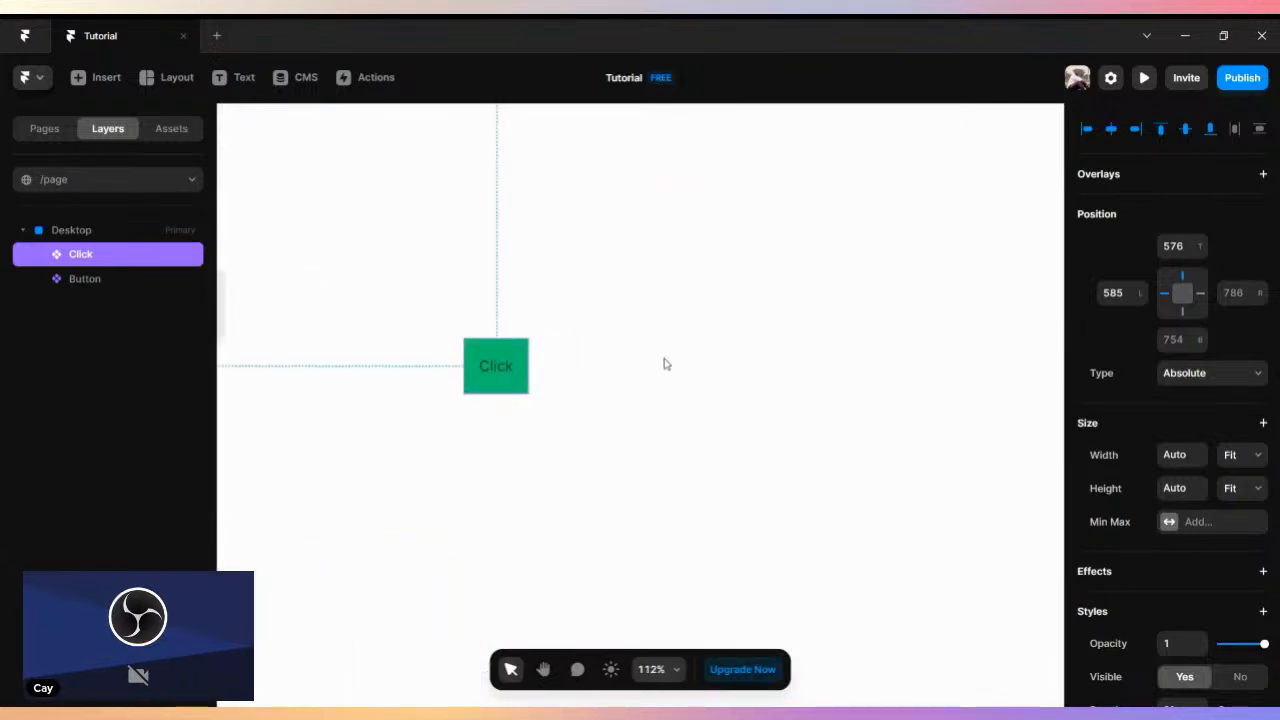
pyautogui.press('space')
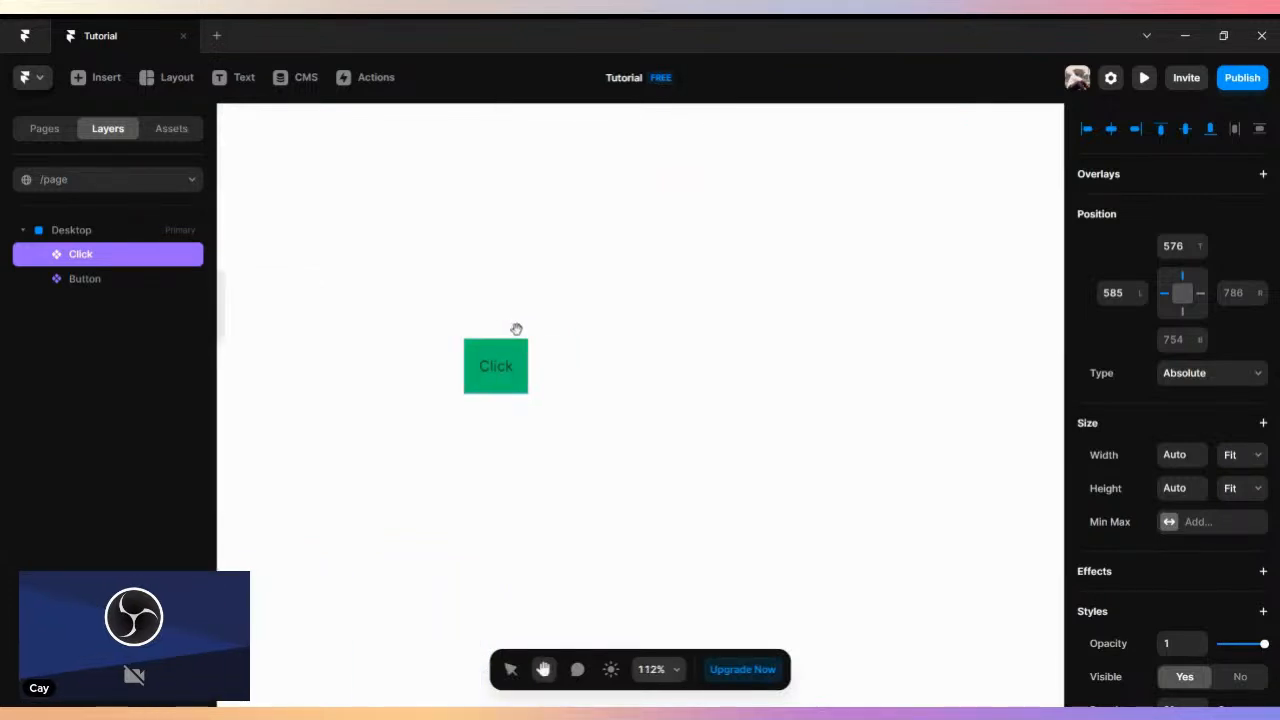
pyautogui.moveTo(517, 331); pyautogui.dragTo(666, 337)
pyautogui.scroll(4, 620, 334)
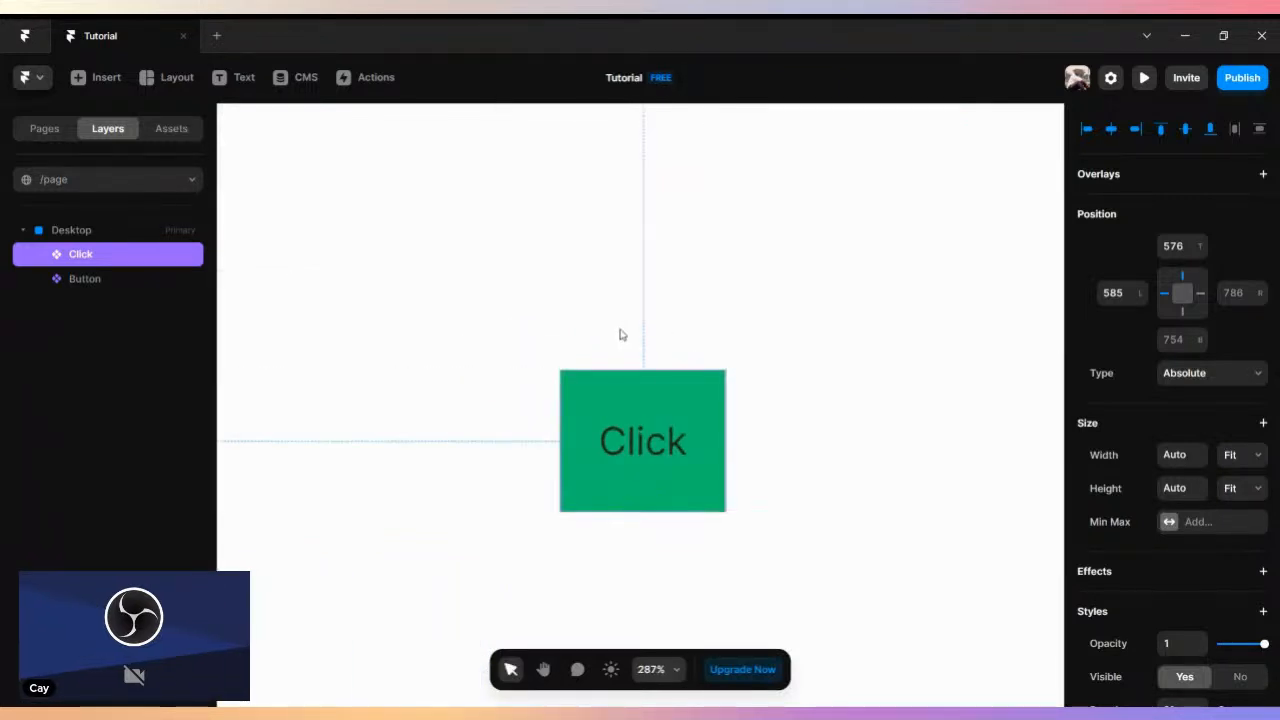
pyautogui.scroll(-1, 620, 334)
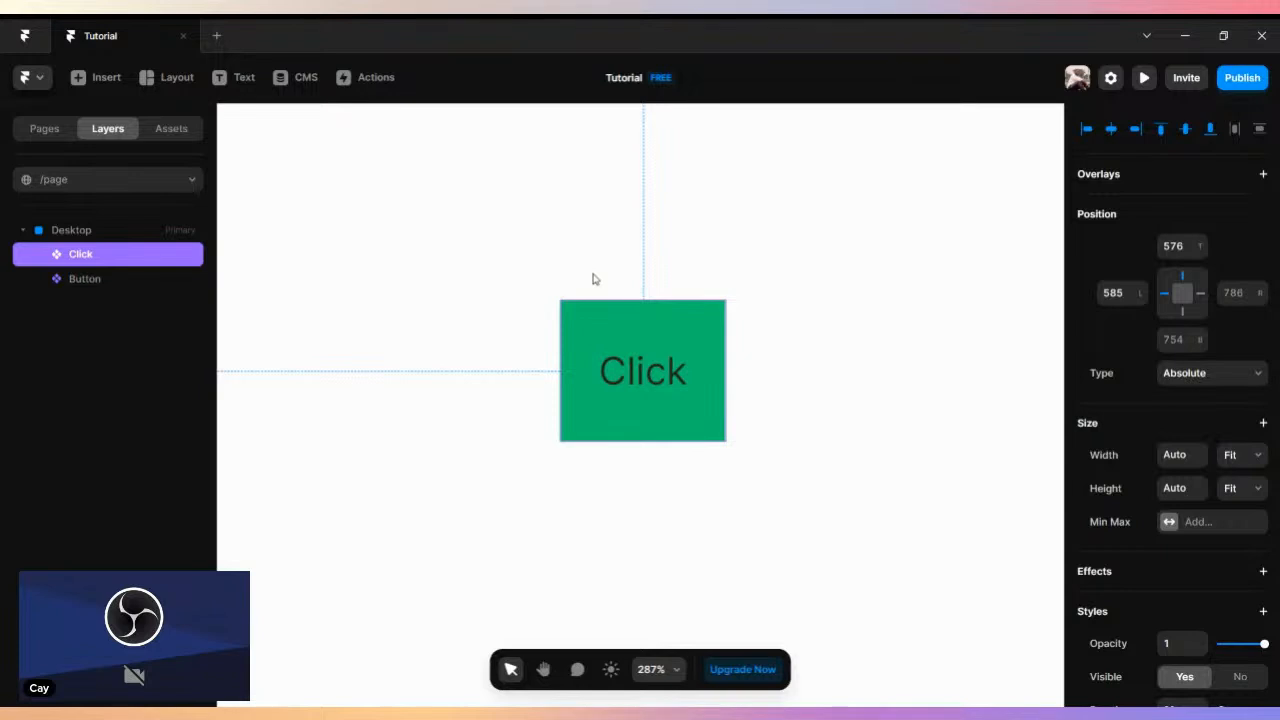
pyautogui.scroll(-3, 525, 236)
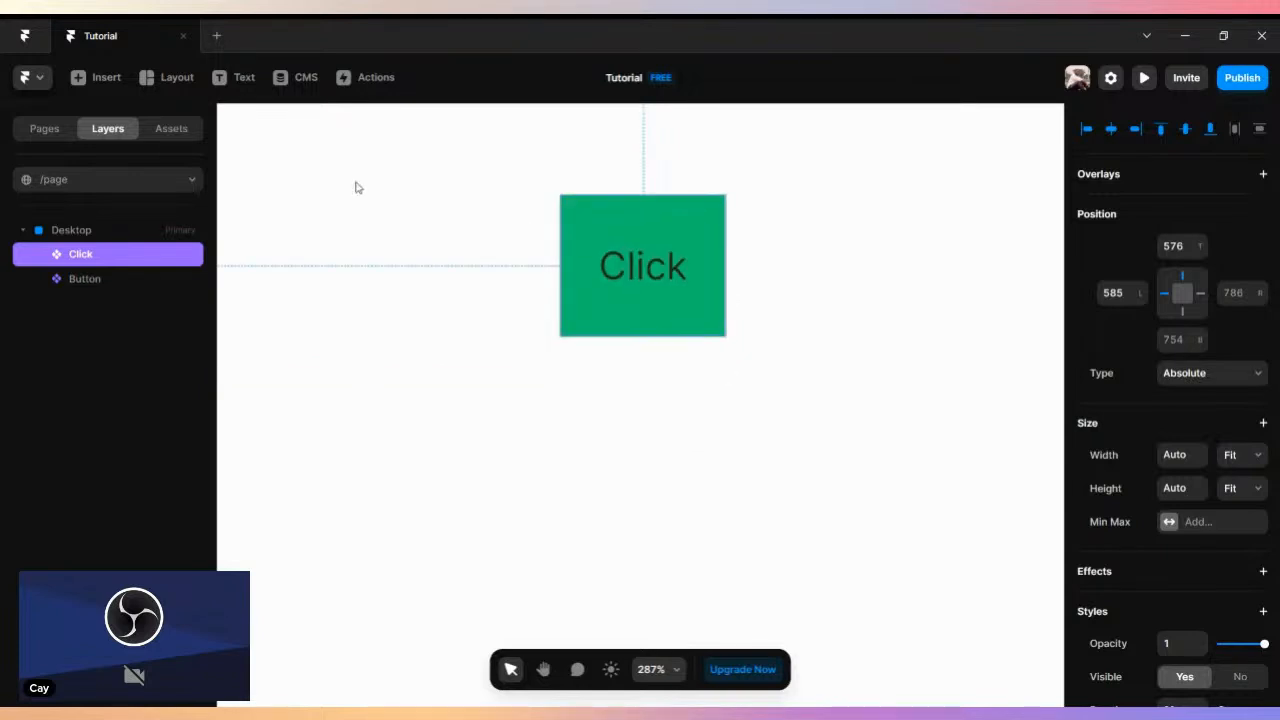
pyautogui.scroll(3, 358, 188)
pyautogui.scroll(-5, 358, 188)
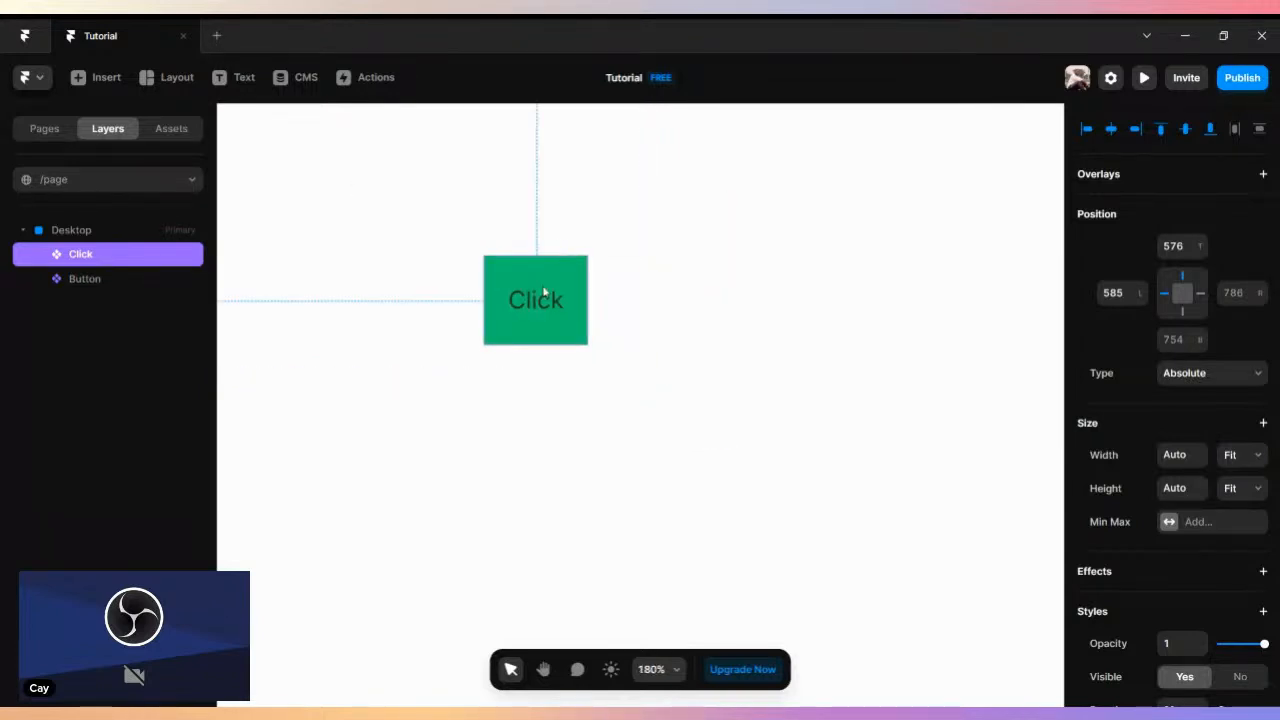
pyautogui.click(147, 78)
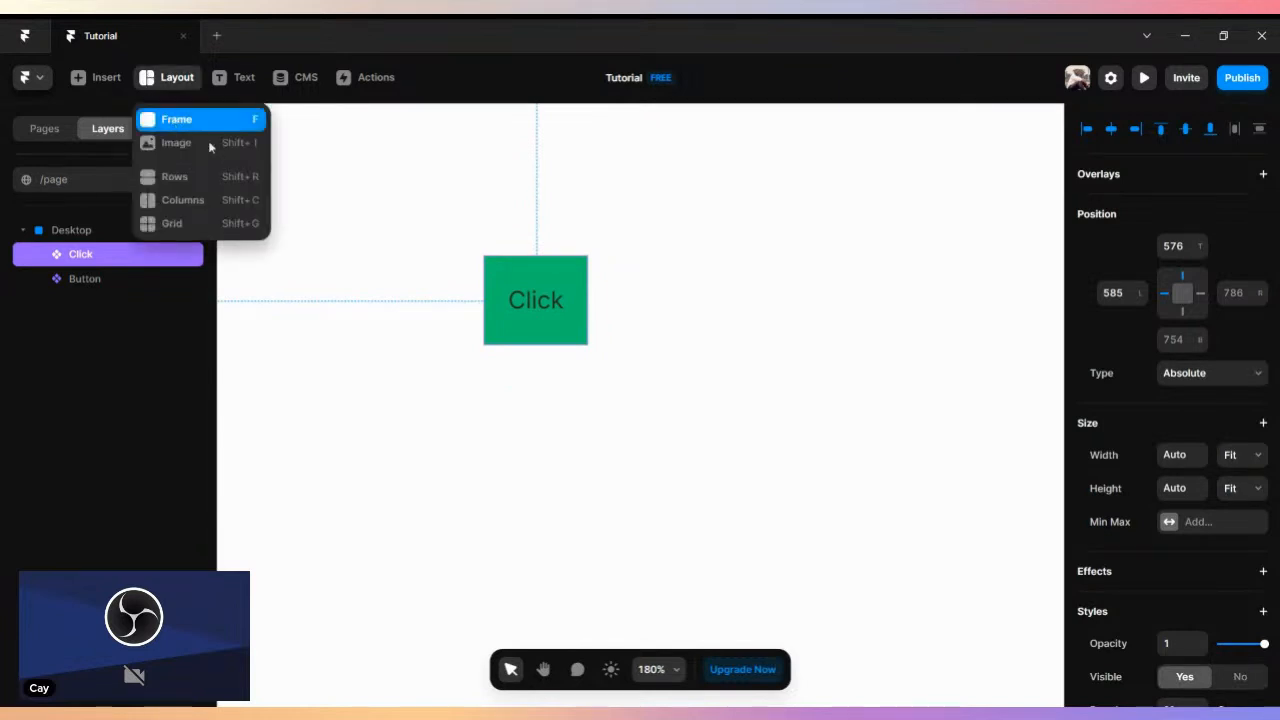
pyautogui.click(175, 120)
pyautogui.moveTo(492, 411); pyautogui.dragTo(748, 488)
pyautogui.moveTo(751, 486); pyautogui.dragTo(753, 488)
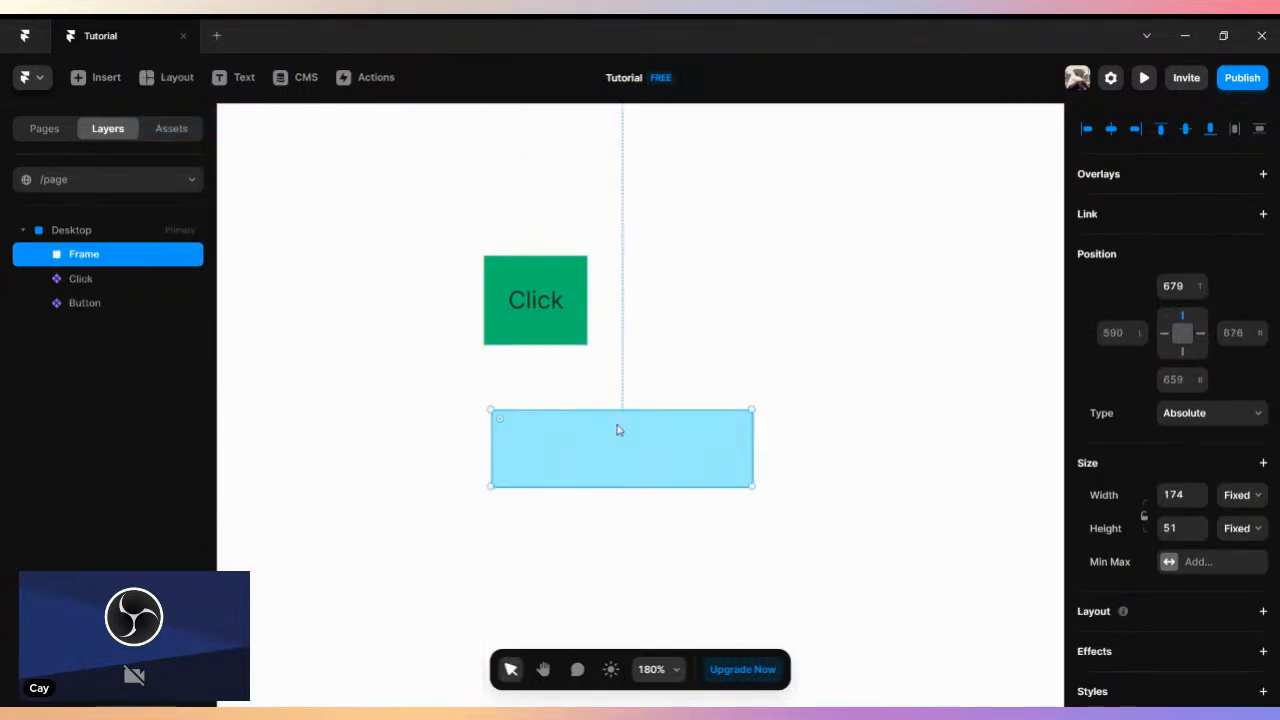
pyautogui.moveTo(558, 449); pyautogui.dragTo(777, 363)
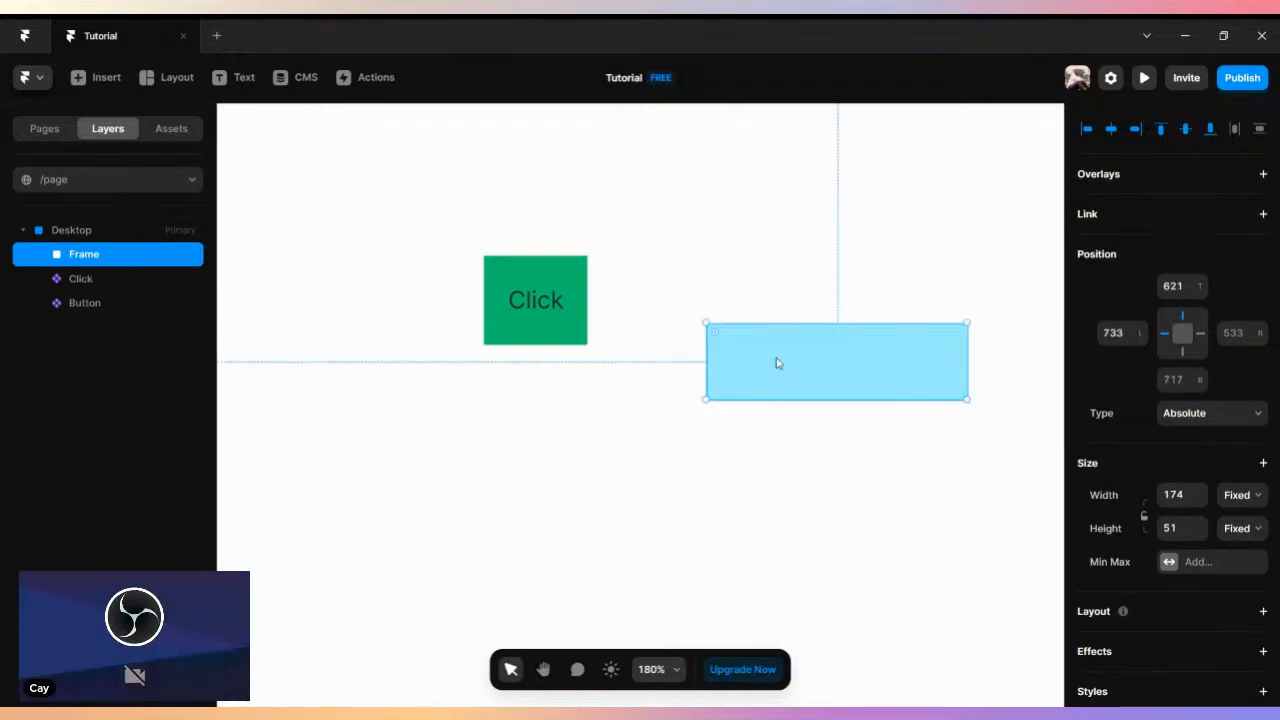
pyautogui.press('Delete')
# - Delete both the Click and Button component instances from the Desktop page
pyautogui.click(521, 281)
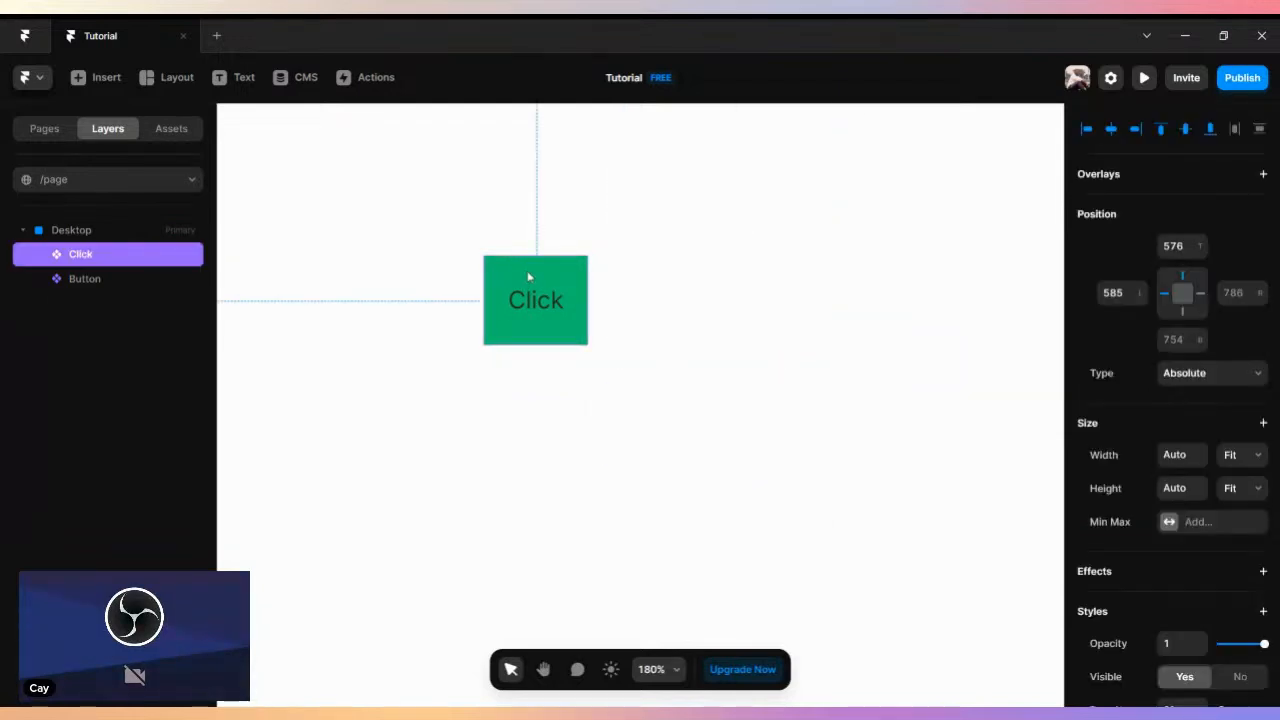
pyautogui.scroll(-5, 529, 277)
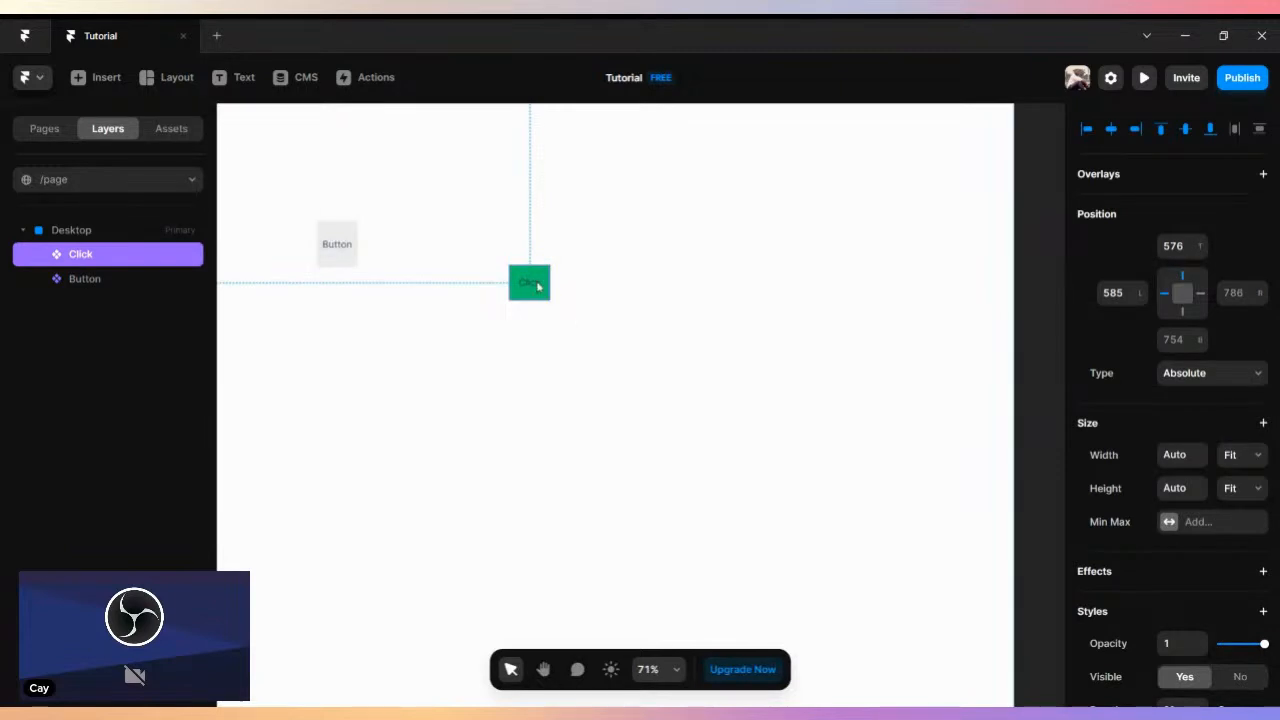
pyautogui.press('Delete')
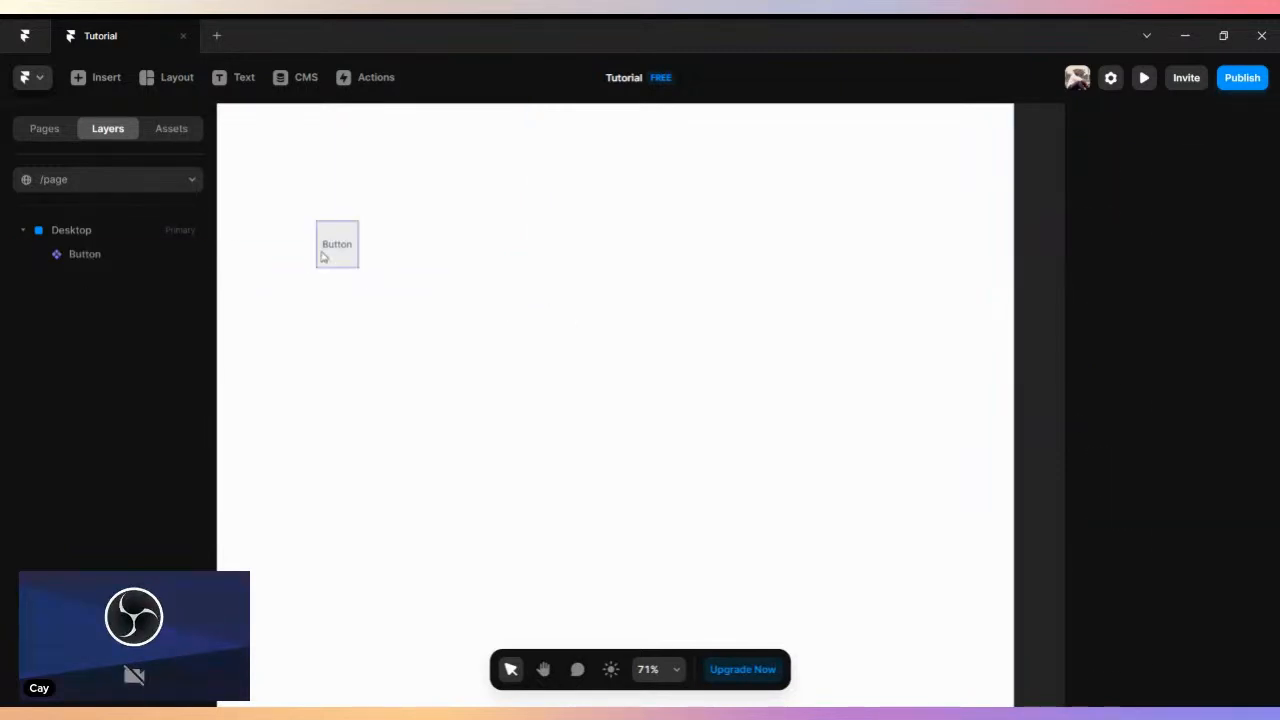
pyautogui.click(352, 258)
pyautogui.press('Delete')
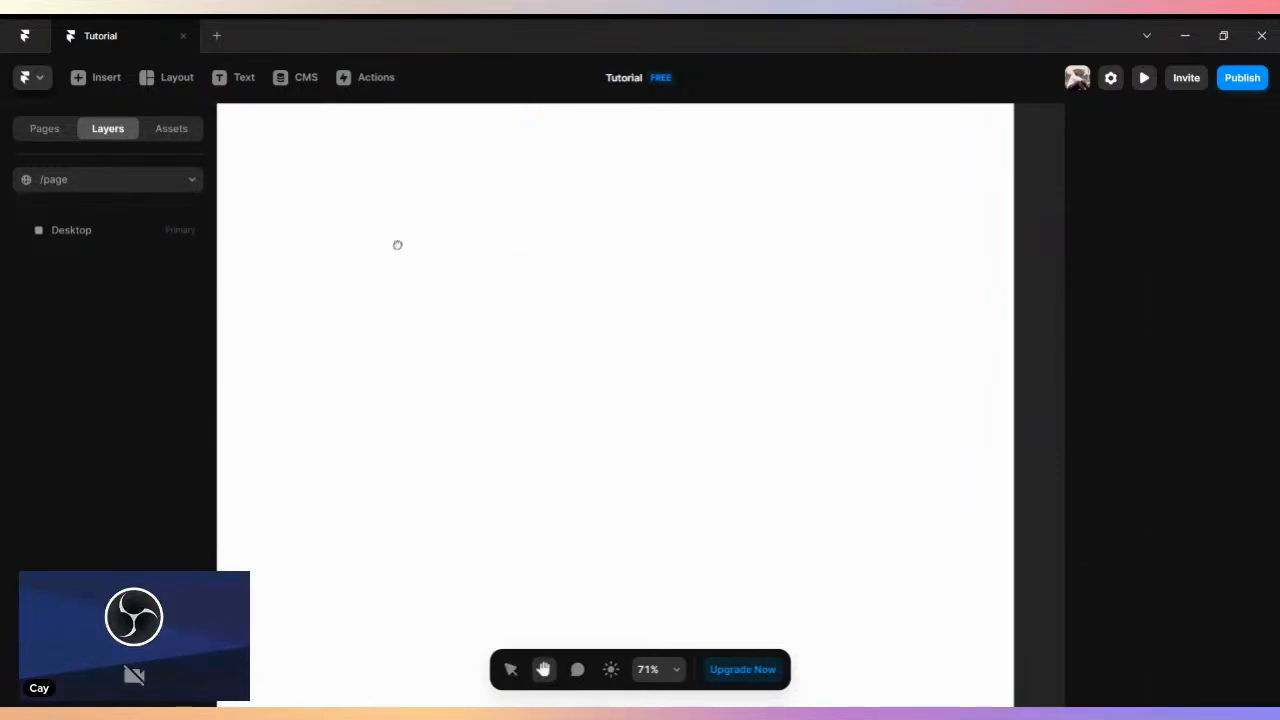
# - Insert an image element beside the empty Desktop page and open its image fill settings
pyautogui.moveTo(397, 246); pyautogui.dragTo(551, 363)
pyautogui.scroll(-3, 556, 361)
pyautogui.moveTo(666, 317); pyautogui.dragTo(563, 314)
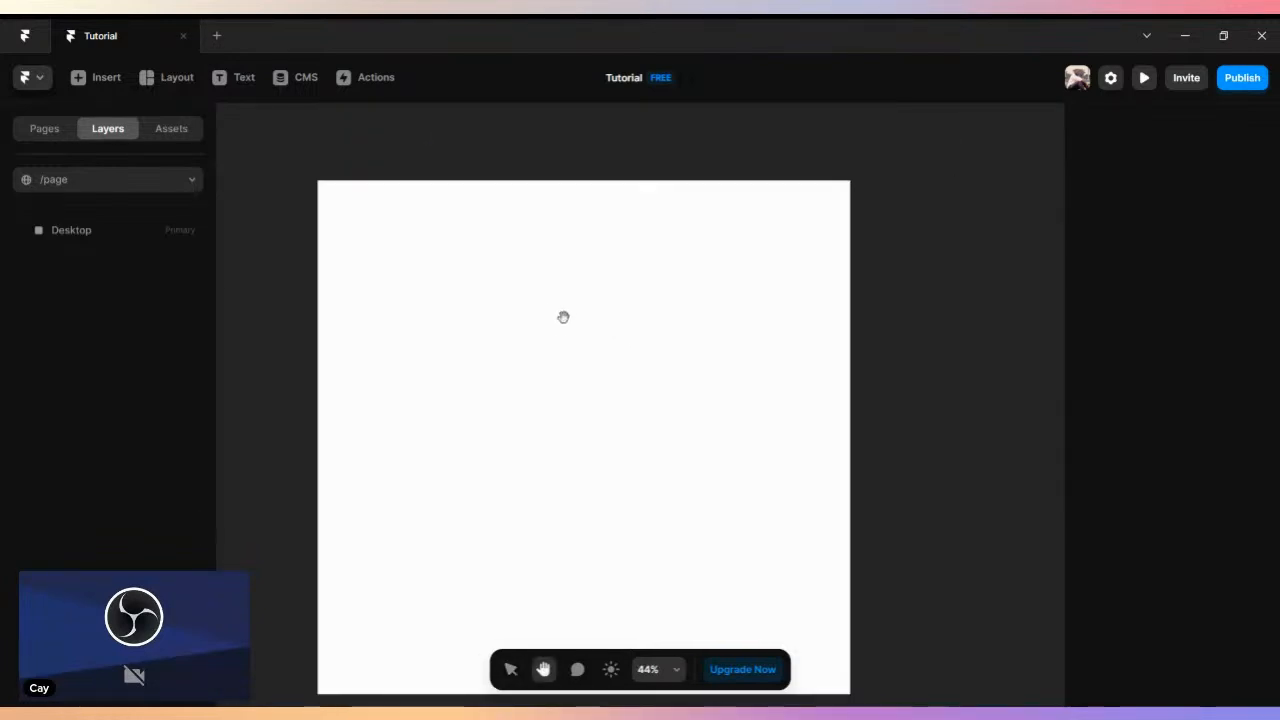
pyautogui.click(88, 79)
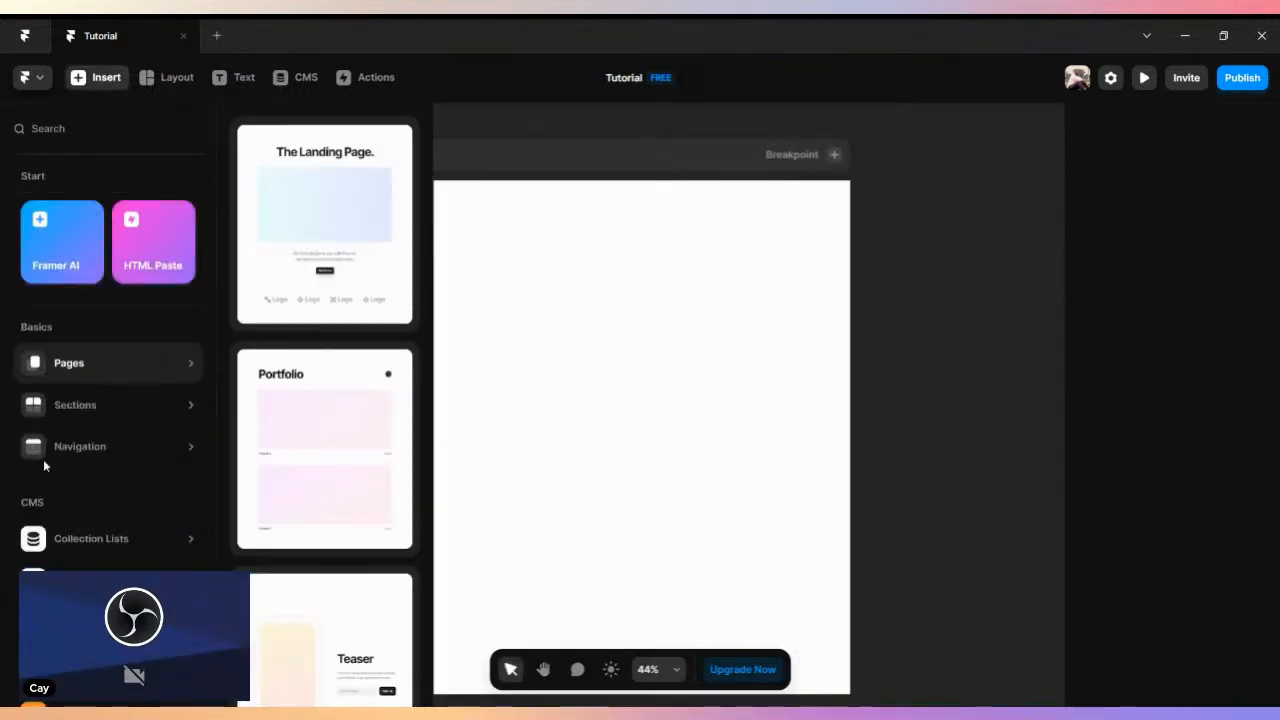
pyautogui.scroll(-3, 48, 457)
pyautogui.moveTo(171, 476)
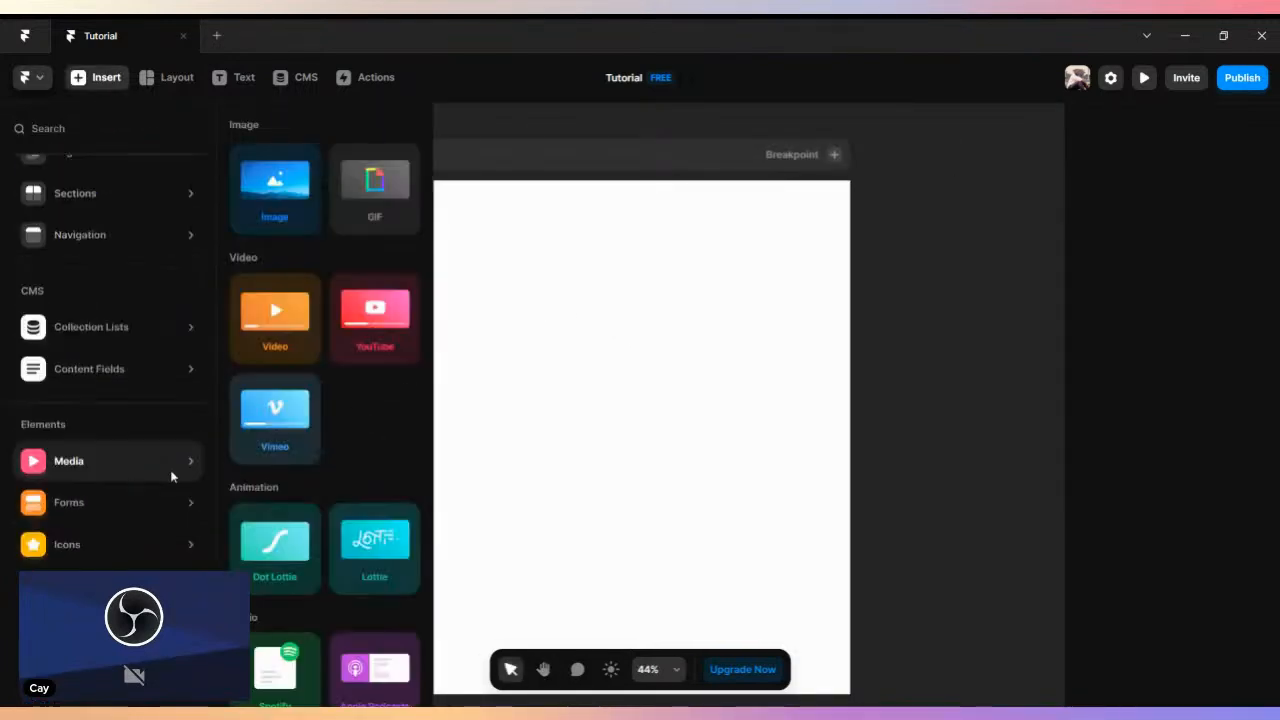
pyautogui.click(273, 189)
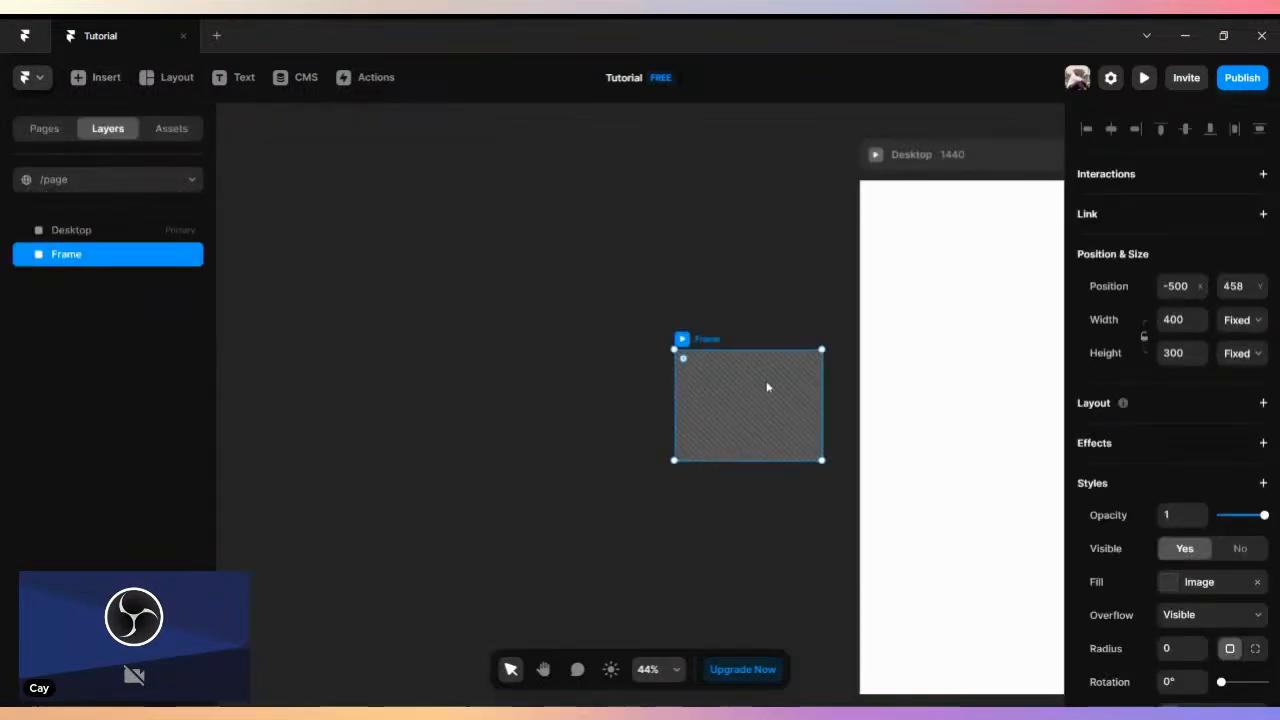
pyautogui.moveTo(664, 308); pyautogui.dragTo(335, 290)
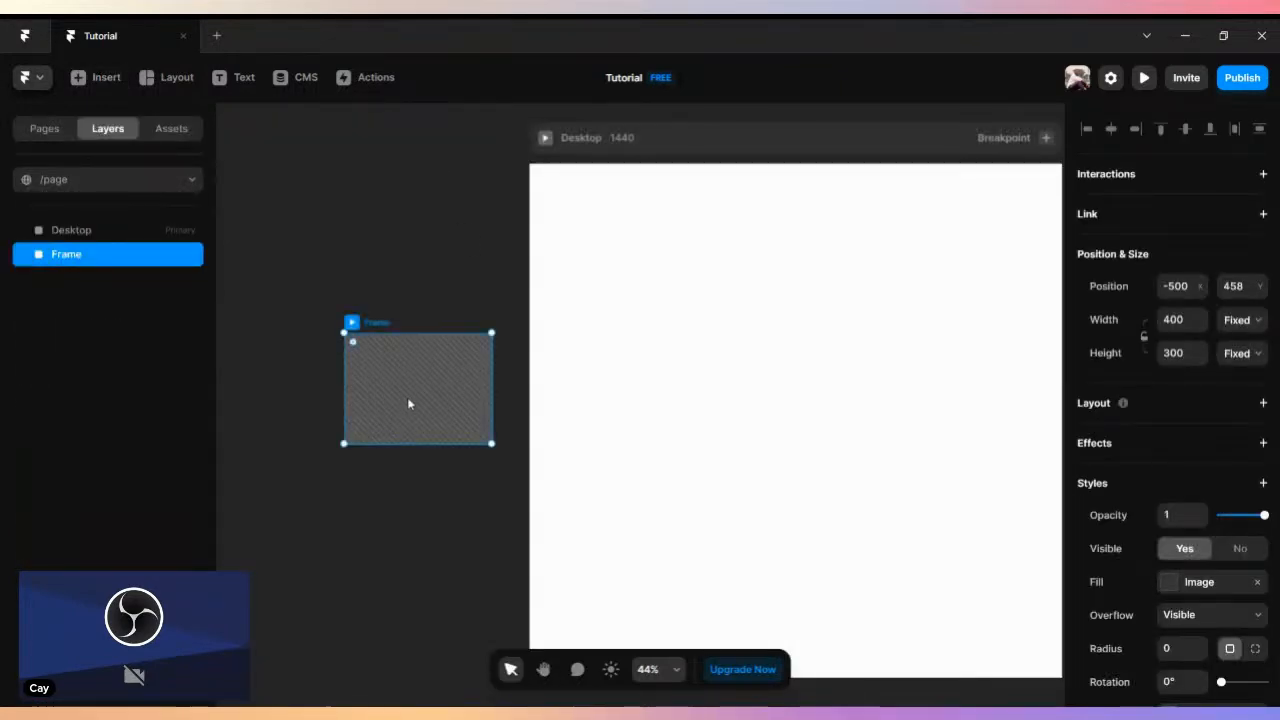
pyautogui.doubleClick(408, 392)
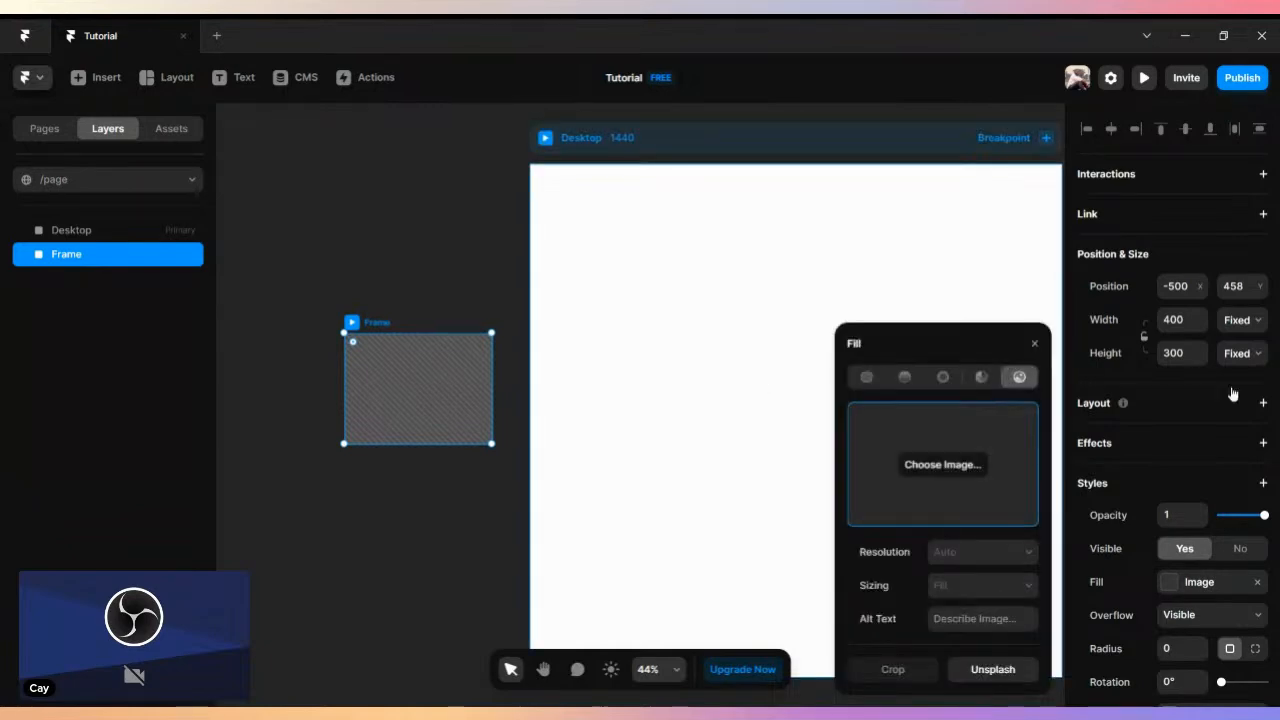
# - Try to fill the image frame with the car interior photo, the (1) copy, from the Downloads folder
pyautogui.click(943, 464)
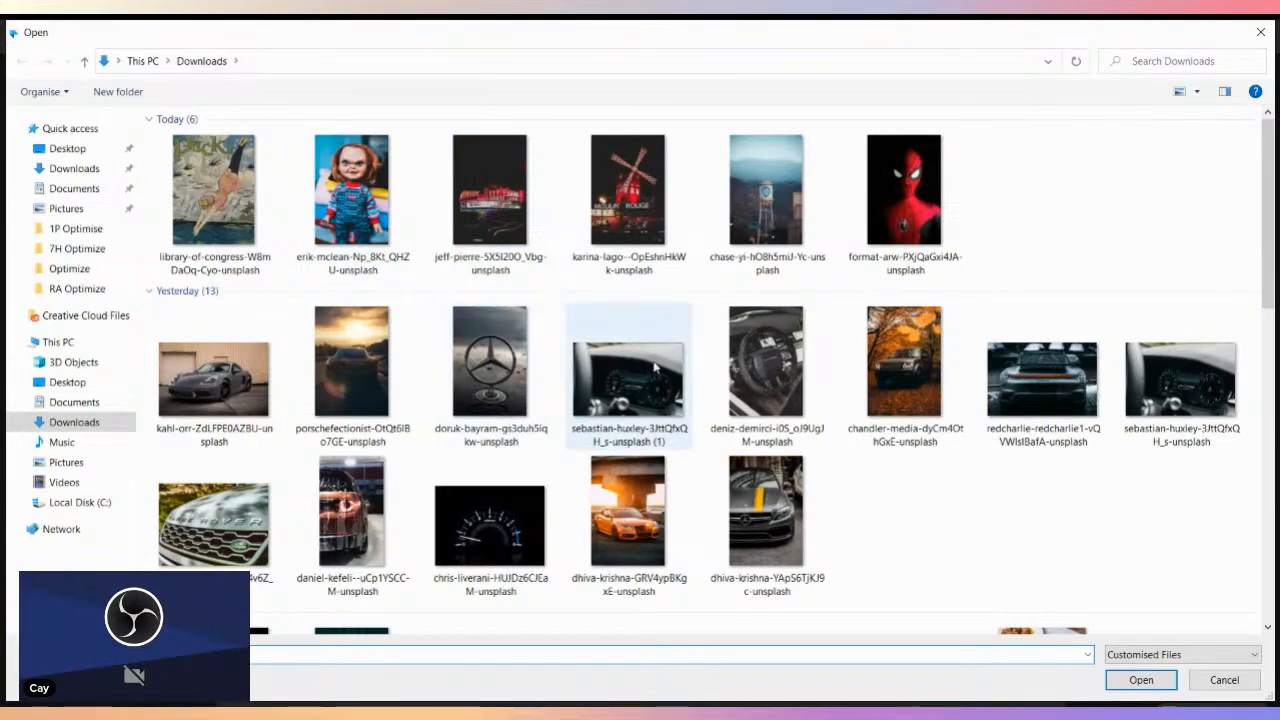
pyautogui.click(628, 380)
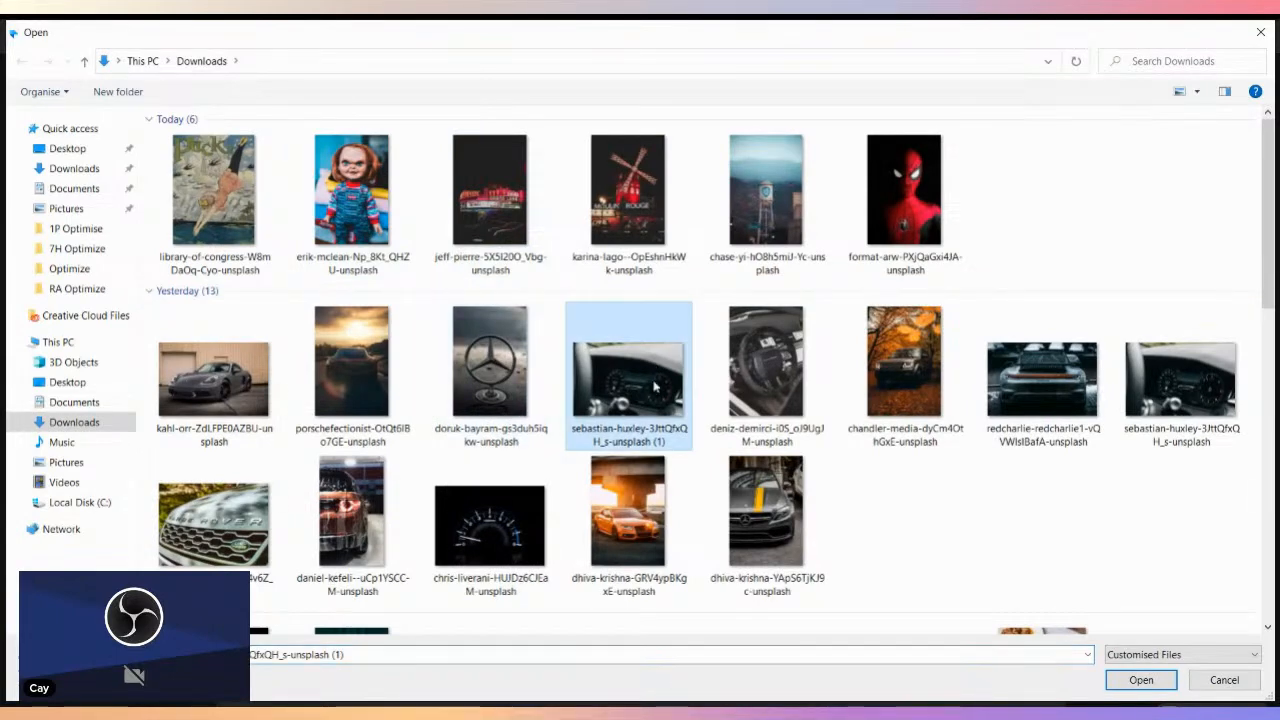
pyautogui.click(1140, 682)
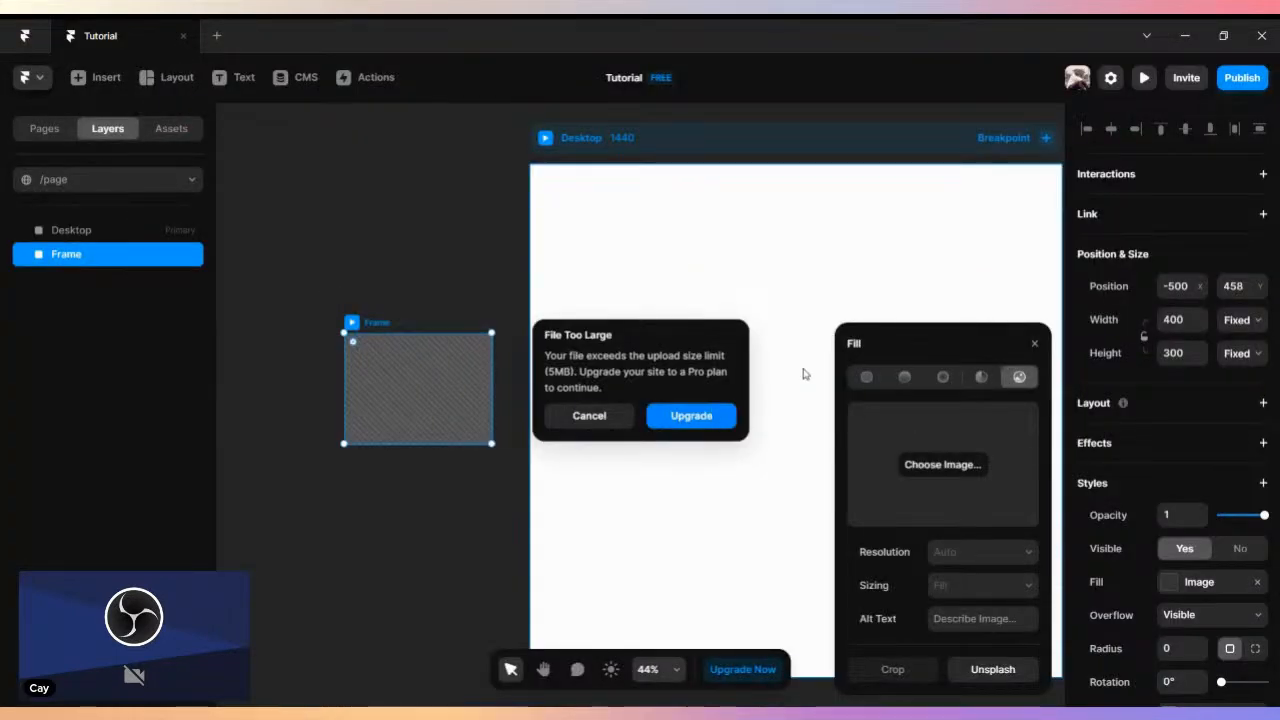
pyautogui.click(614, 424)
# - Fill the image frame with the black speedometer gauge photo from the Downloads folder
pyautogui.click(926, 465)
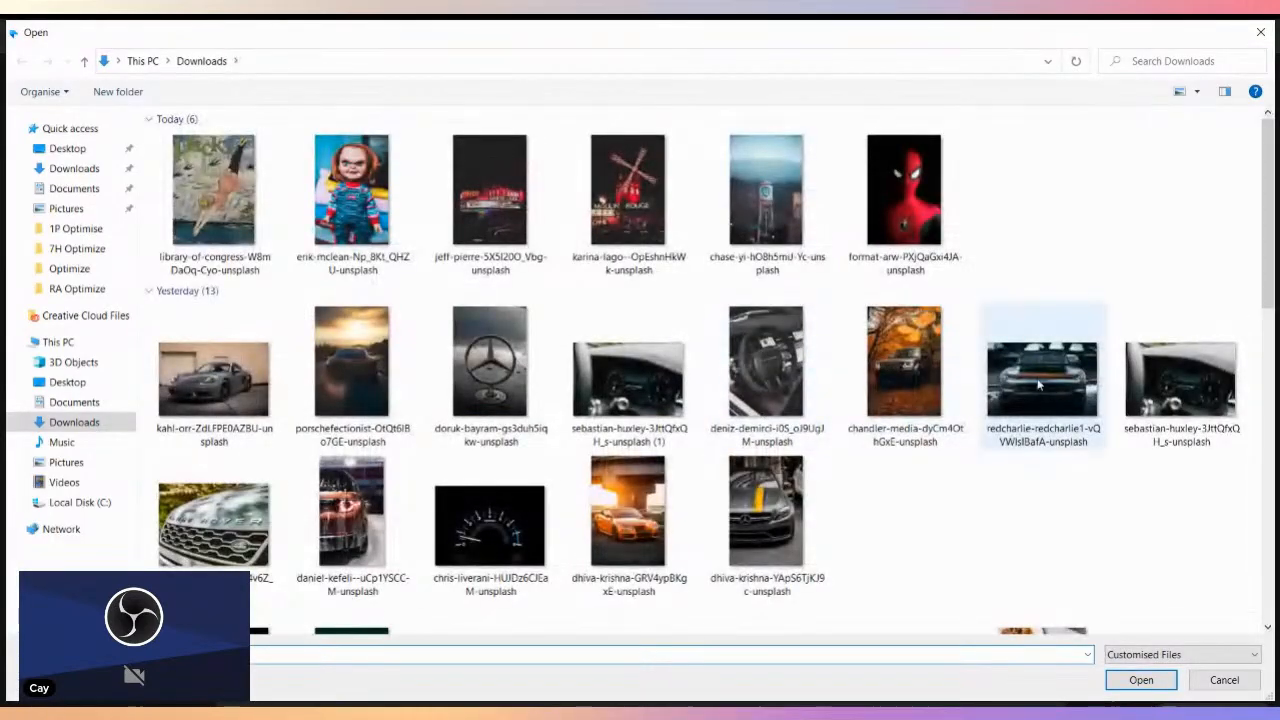
pyautogui.click(911, 378)
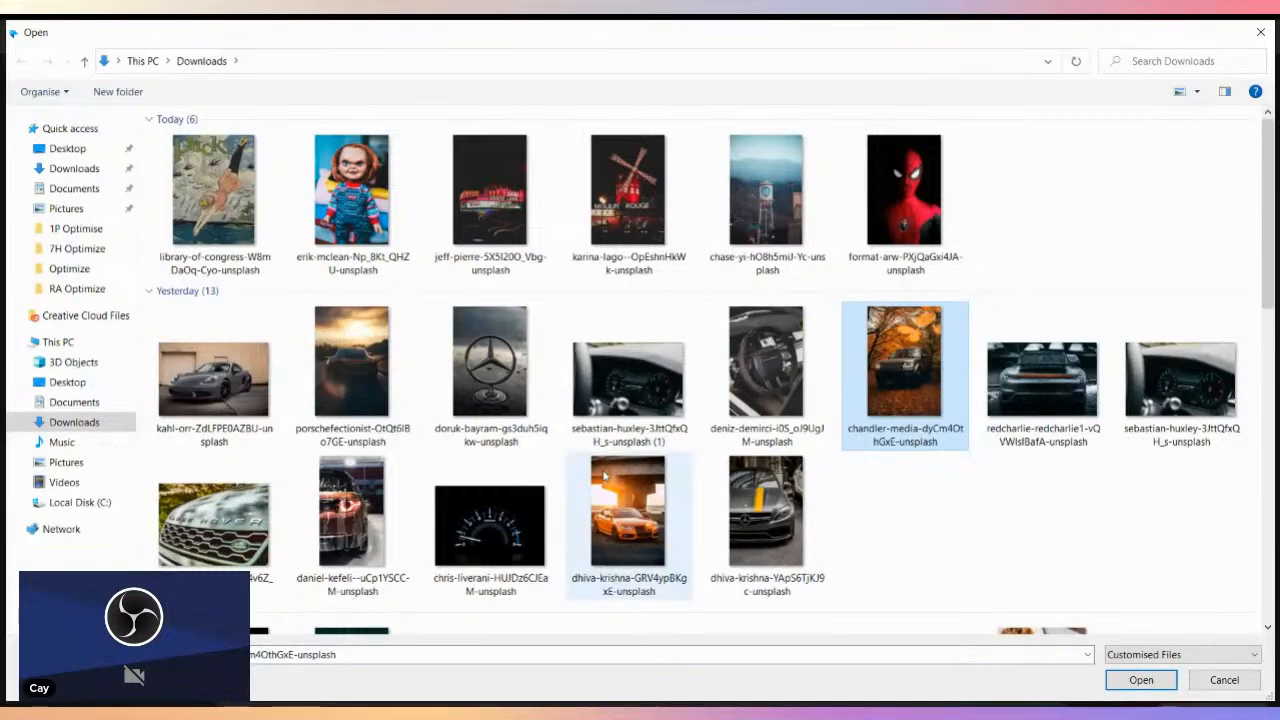
pyautogui.click(489, 525)
pyautogui.click(1141, 680)
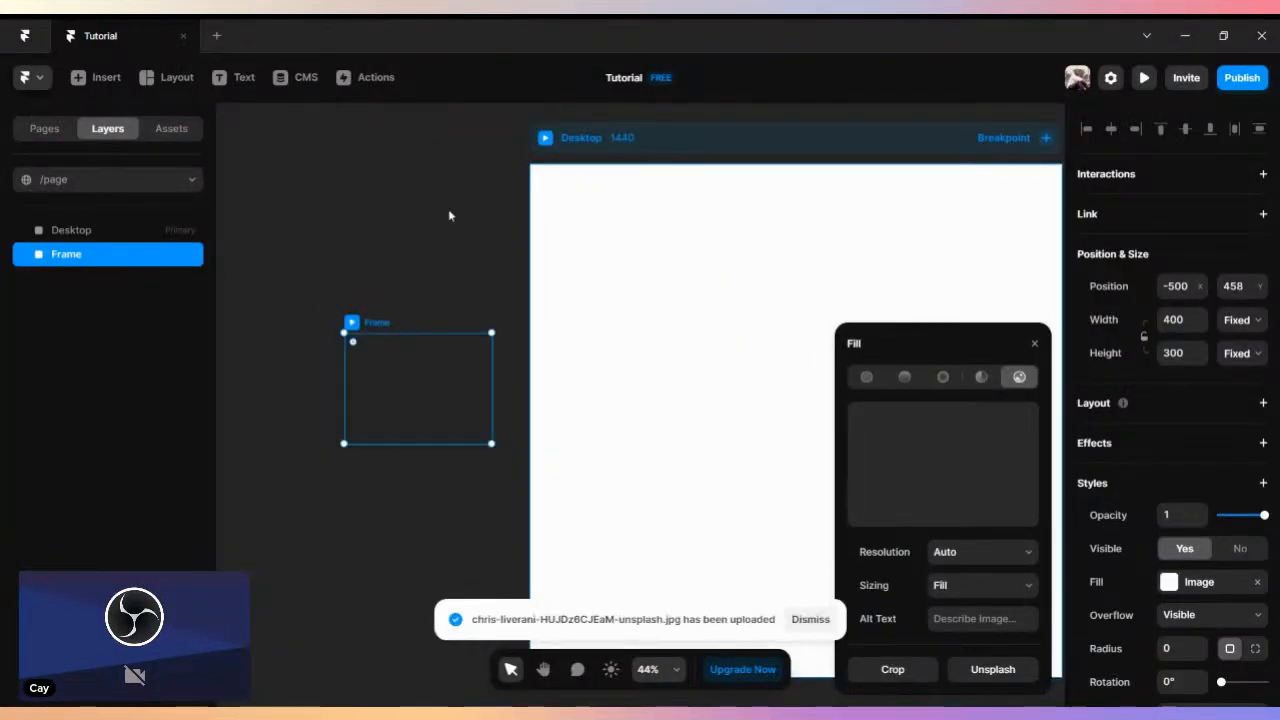
pyautogui.click(1037, 348)
# - Place the gauge image at the top of the Desktop page and resize it to the full 1440 width, about 593 high
pyautogui.hscroll(4, 837, 354)
pyautogui.hscroll(-2, 671, 331)
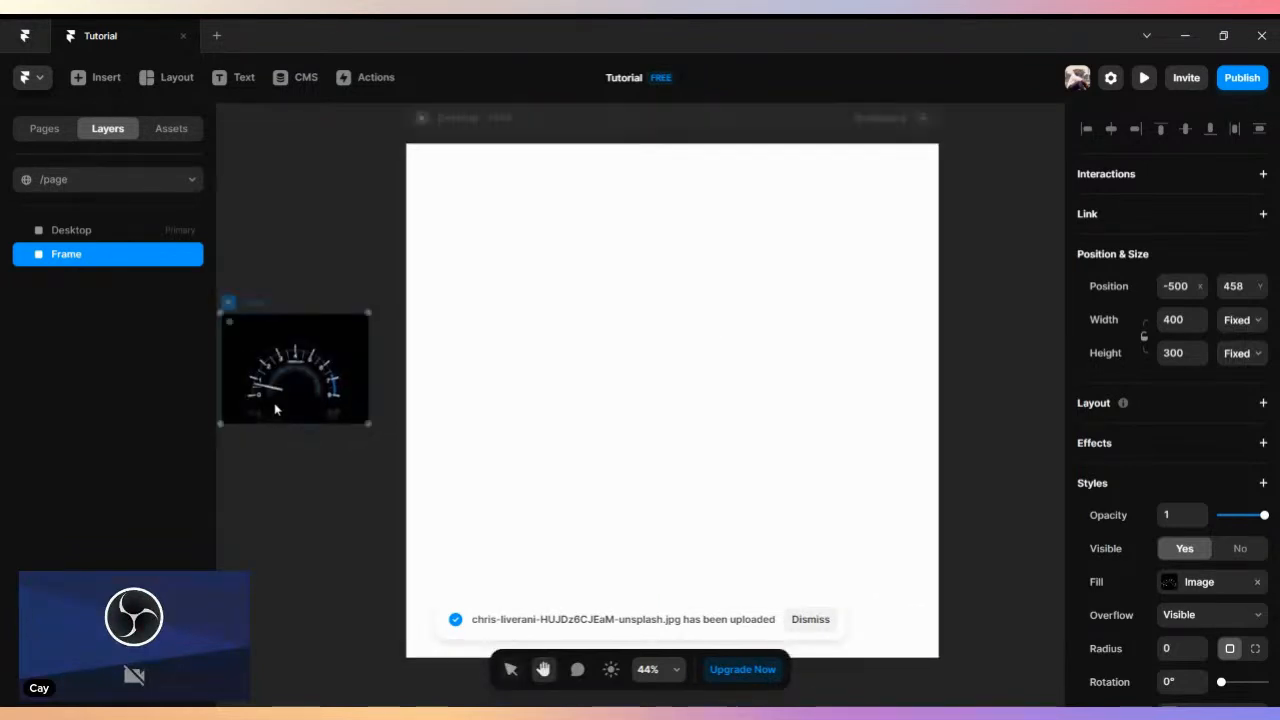
pyautogui.moveTo(356, 421); pyautogui.dragTo(942, 396)
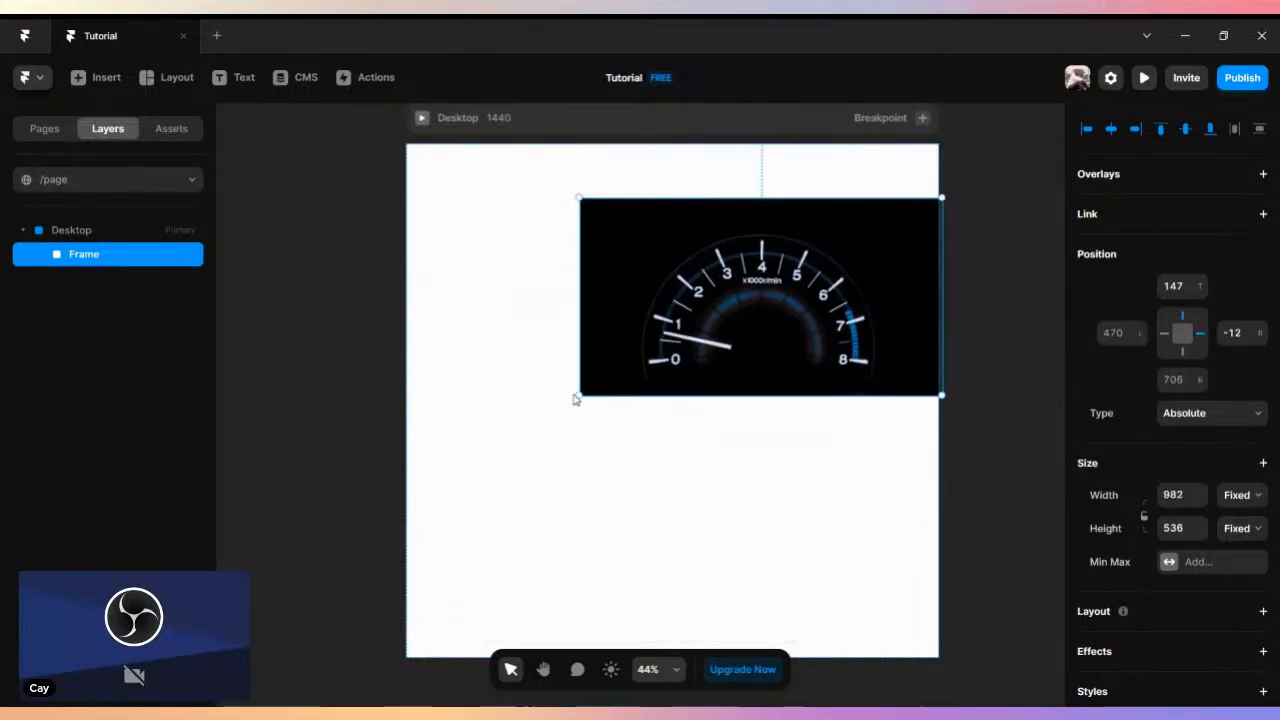
pyautogui.moveTo(578, 393); pyautogui.dragTo(407, 421)
pyautogui.moveTo(660, 309); pyautogui.dragTo(651, 251)
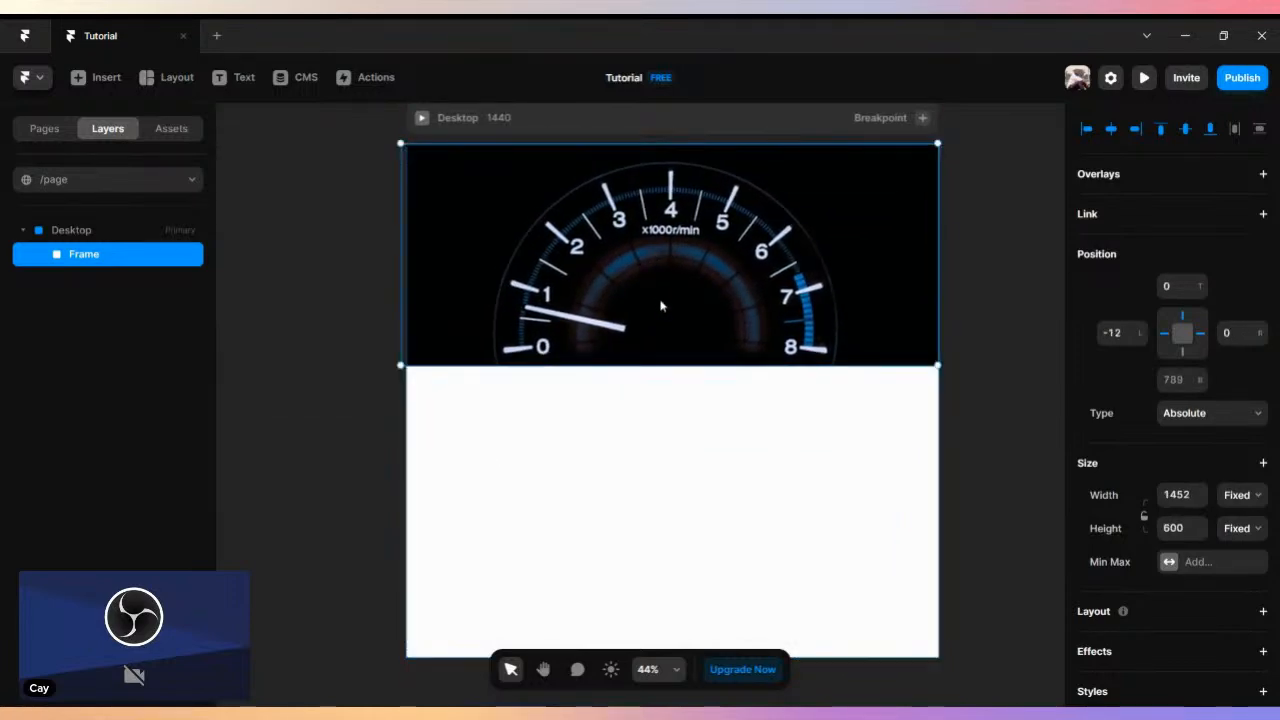
pyautogui.scroll(4, 662, 305)
pyautogui.scroll(-3, 665, 304)
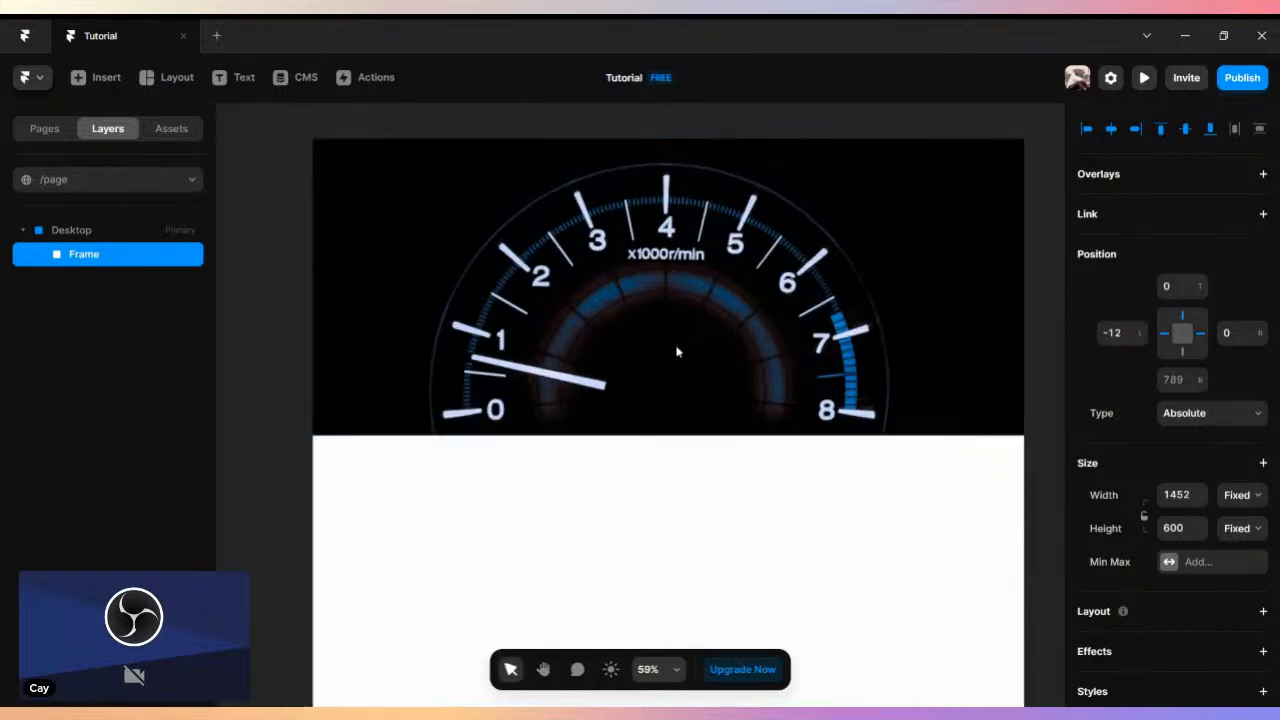
pyautogui.moveTo(302, 432); pyautogui.dragTo(309, 431)
pyautogui.scroll(3, 597, 331)
pyautogui.hscroll(2, 597, 331)
pyautogui.scroll(3, 520, 309)
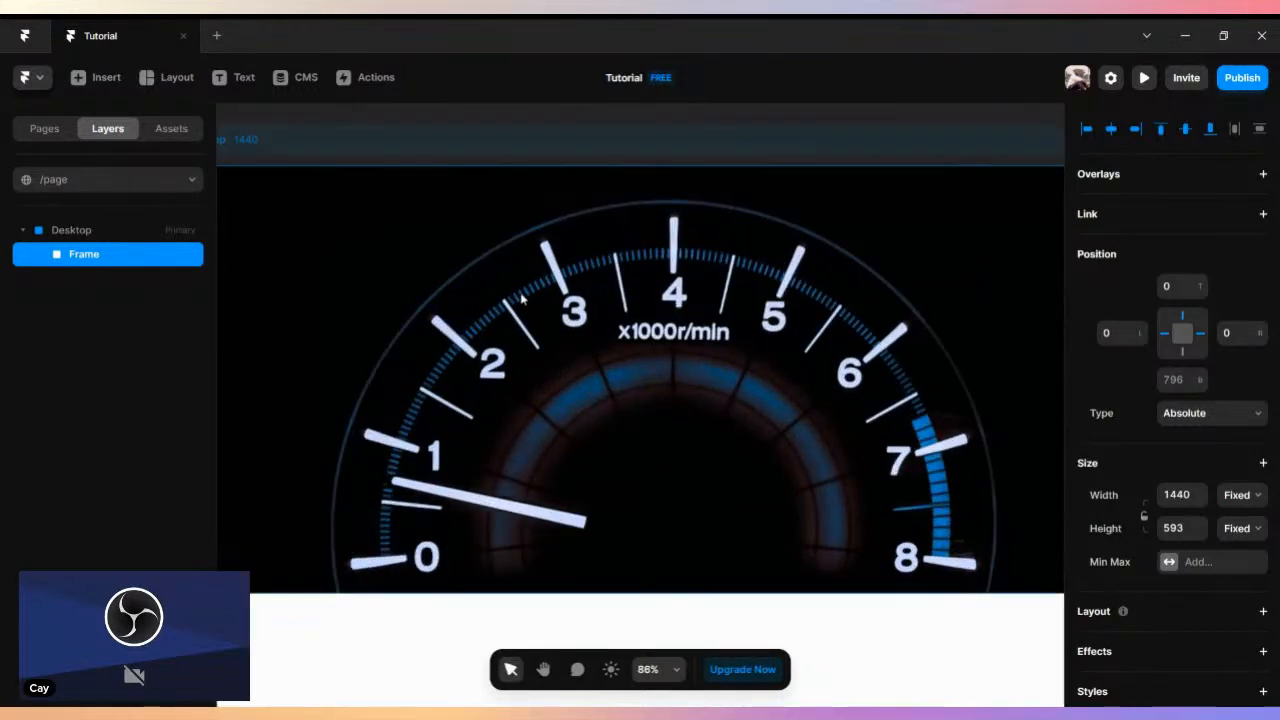
# - Draw a round-cornered frame about 99 × 82 in the gauge image's upper-left corner, about 43 from its left and 45 from its top
pyautogui.scroll(-2, 425, 239)
pyautogui.press('space')
pyautogui.moveTo(427, 237); pyautogui.dragTo(555, 240)
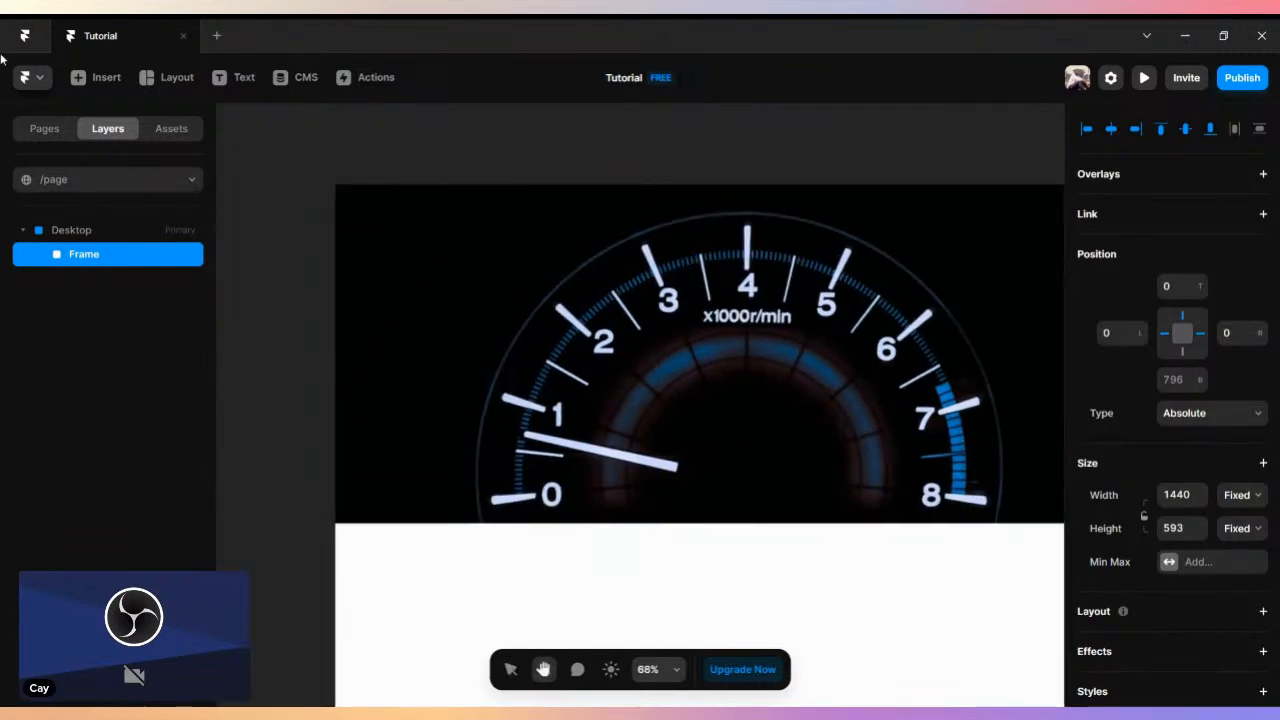
pyautogui.click(148, 77)
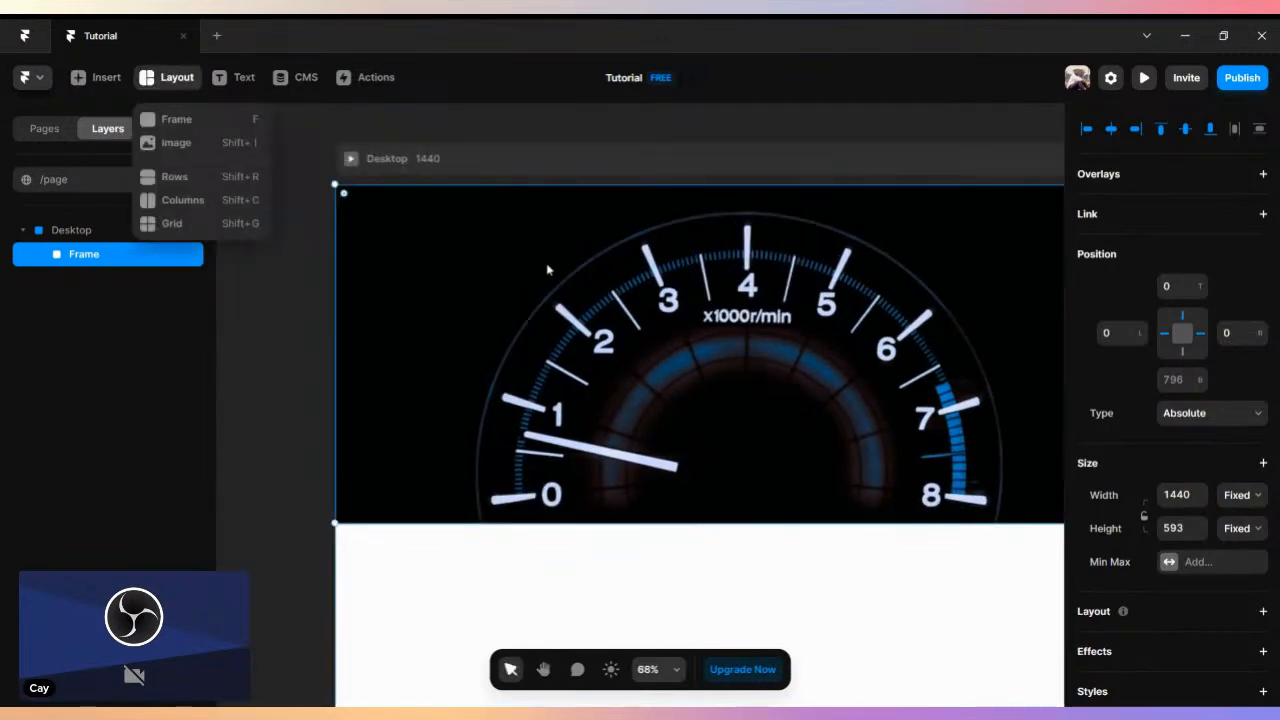
pyautogui.click(176, 119)
pyautogui.moveTo(350, 200); pyautogui.dragTo(406, 238)
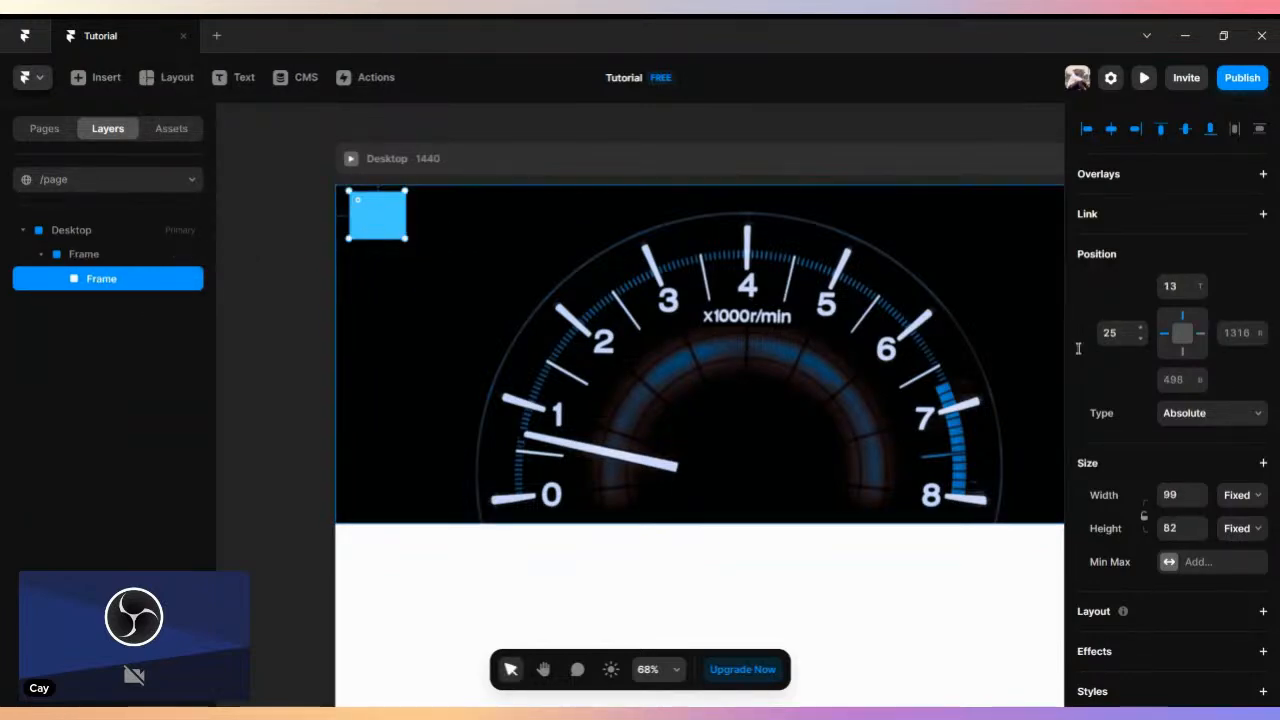
pyautogui.moveTo(361, 217); pyautogui.dragTo(385, 224)
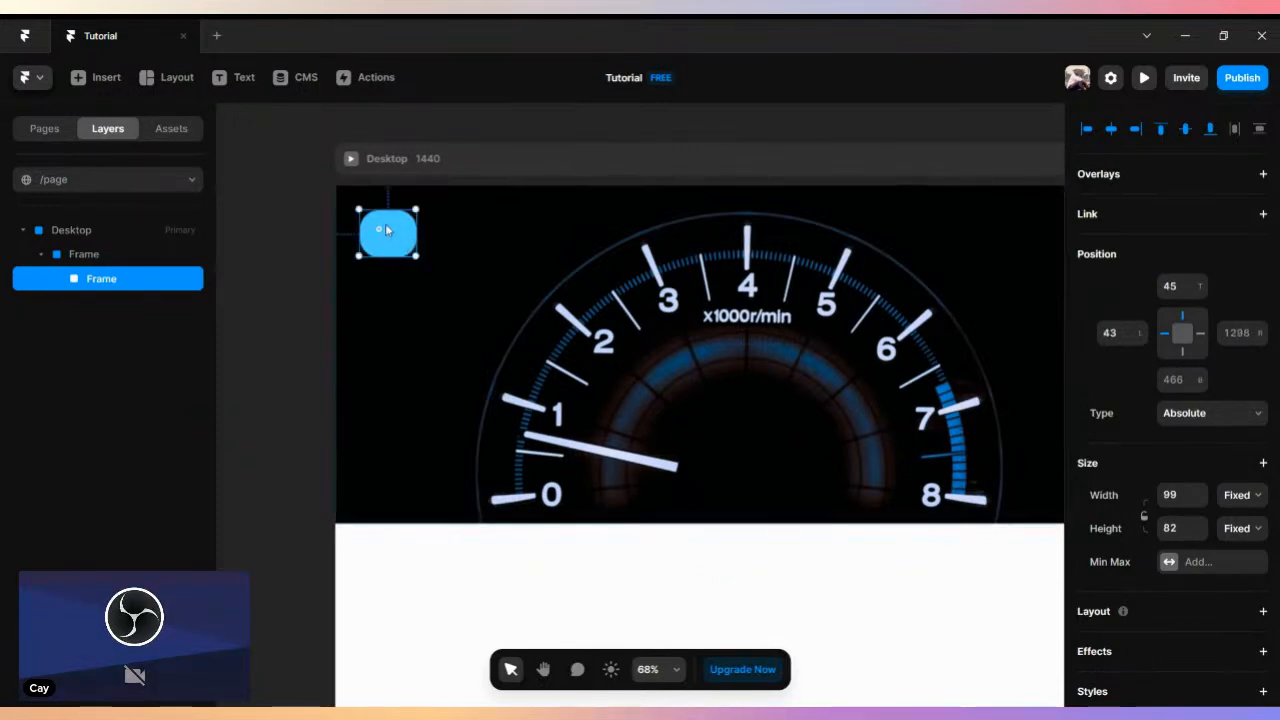
# - Shrink the rounded blue frame to about 28 × 42 and place it about 40 from the image's left and 45 from its top
pyautogui.hscroll(-3, 557, 270)
pyautogui.hscroll(3, 600, 277)
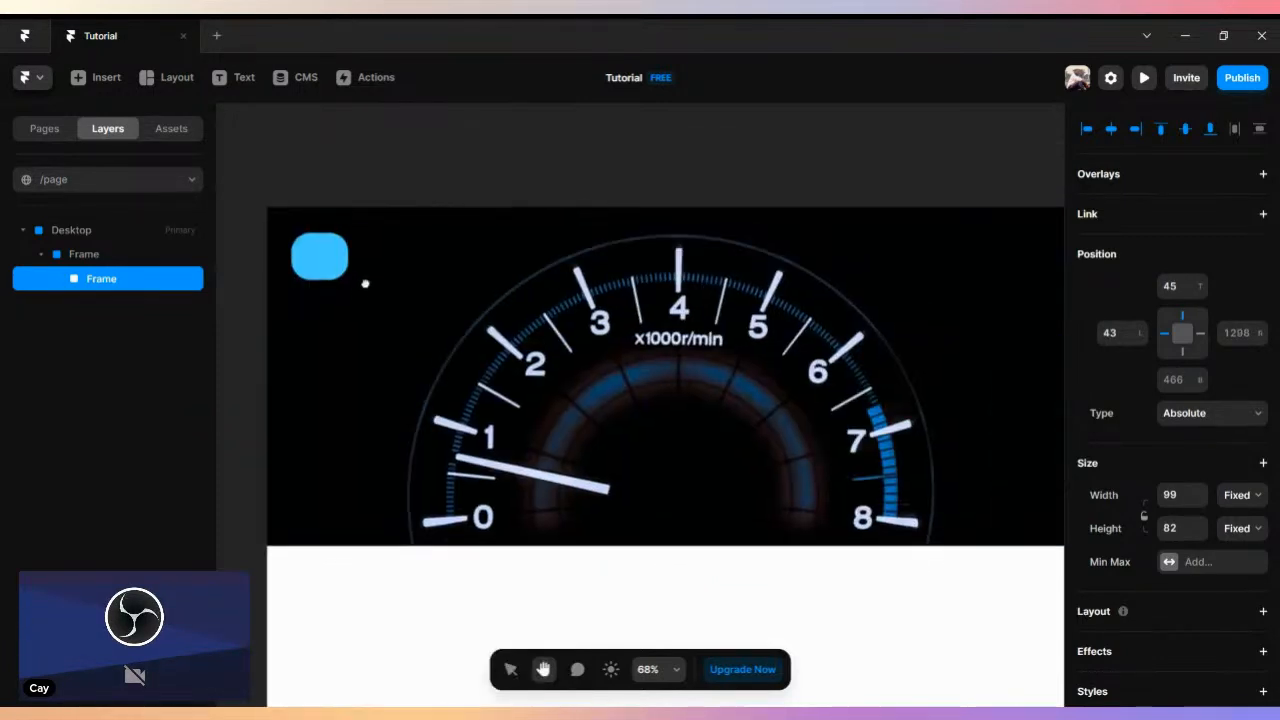
pyautogui.scroll(6, 308, 252)
pyautogui.moveTo(313, 249); pyautogui.dragTo(375, 249)
pyautogui.moveTo(514, 356); pyautogui.dragTo(318, 234)
pyautogui.scroll(-5, 320, 235)
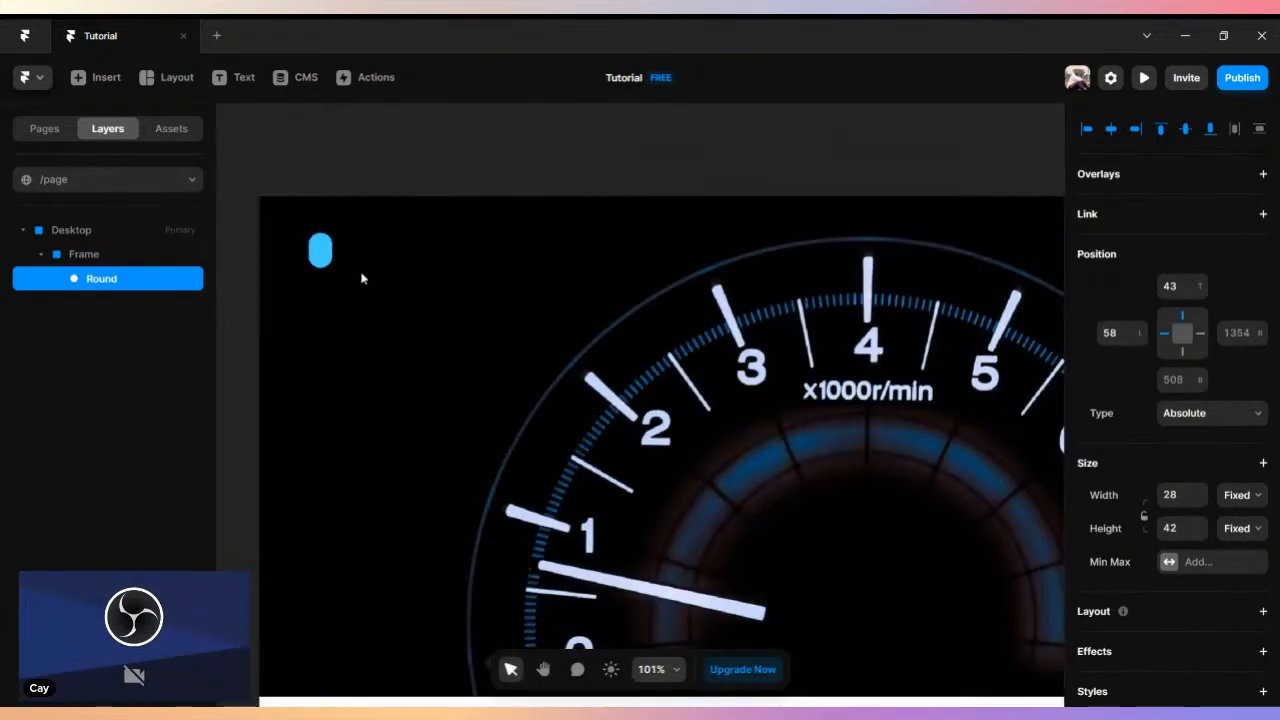
pyautogui.moveTo(328, 256)
pyautogui.mouseDown()
pyautogui.moveTo(305, 238)
pyautogui.moveTo(312, 257)
pyautogui.mouseUp()
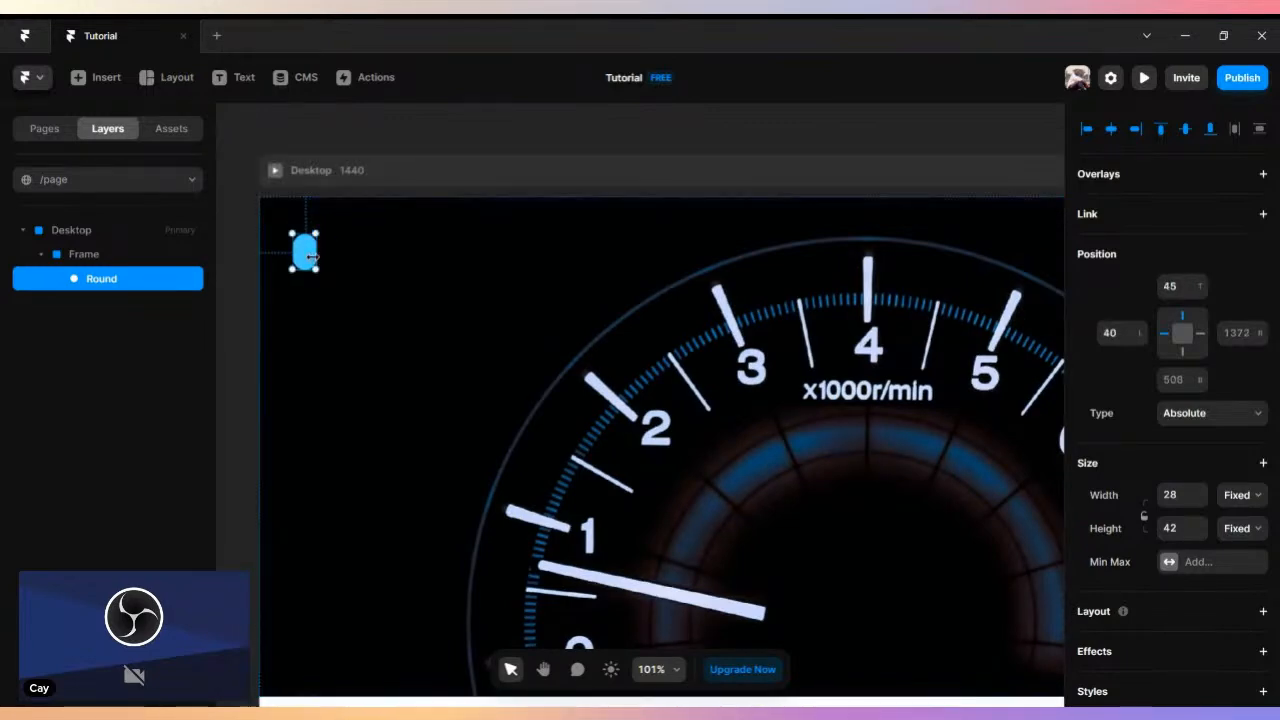
# - Draw a rectangular frame about 34 × 13 across the rounded logo shape, about 60 from the image's left and 59 from its top
pyautogui.click(168, 77)
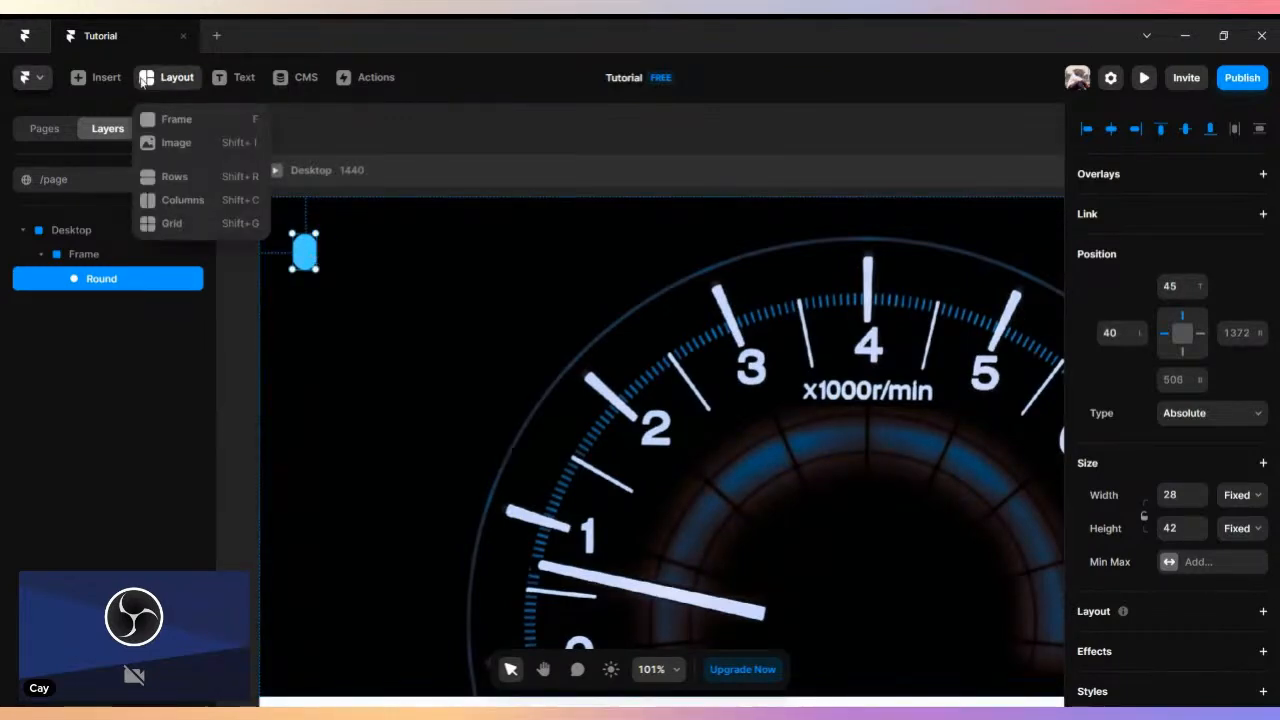
pyautogui.click(245, 138)
pyautogui.moveTo(322, 252)
pyautogui.mouseDown()
pyautogui.moveTo(360, 257)
pyautogui.moveTo(366, 271)
pyautogui.moveTo(334, 250)
pyautogui.moveTo(326, 259)
pyautogui.mouseUp()
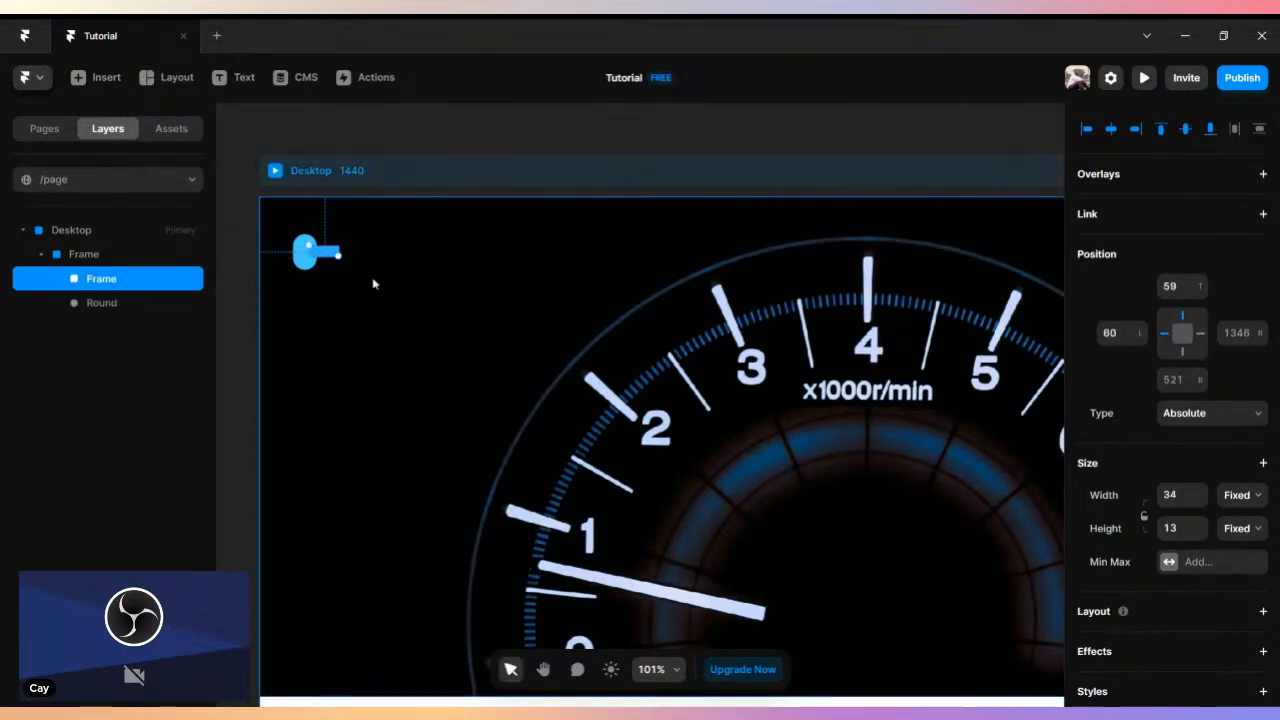
# - Add the text "Home" near the gauge image's upper-right corner, about 1082 from its left and 22 from its top
pyautogui.scroll(-3, 373, 281)
pyautogui.press('space')
pyautogui.moveTo(531, 332); pyautogui.dragTo(408, 292)
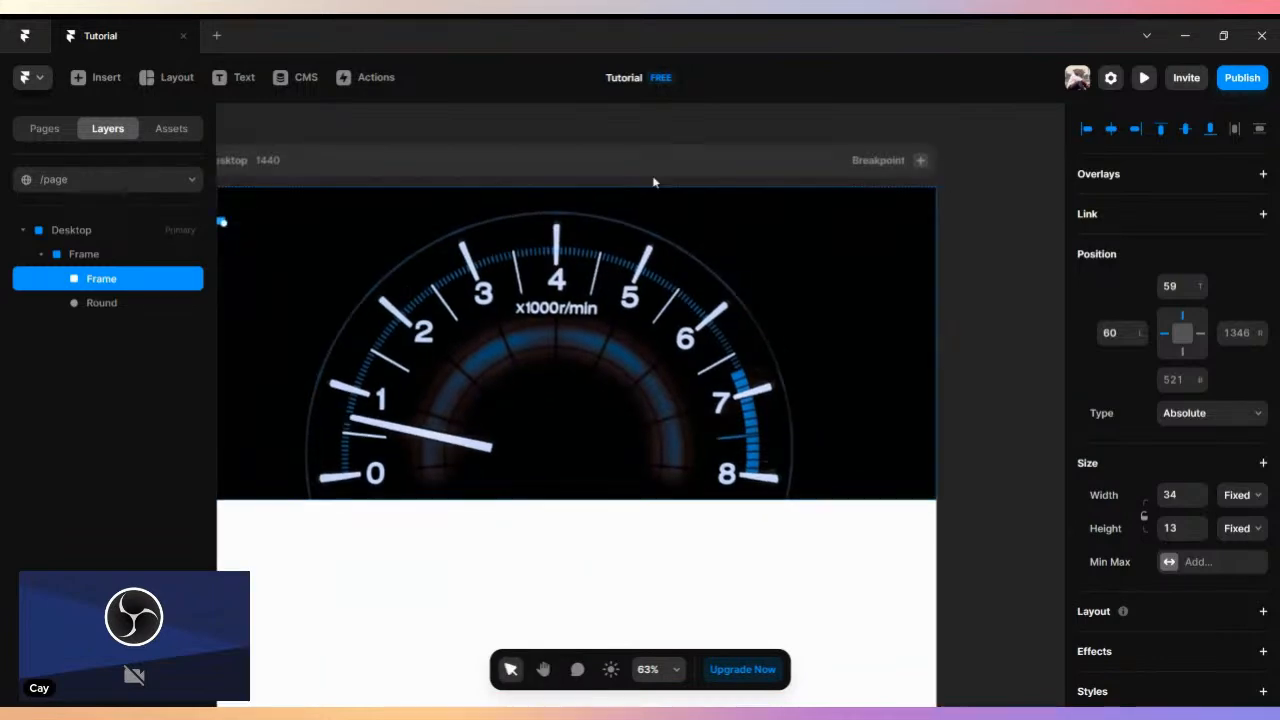
pyautogui.click(234, 82)
pyautogui.click(748, 199)
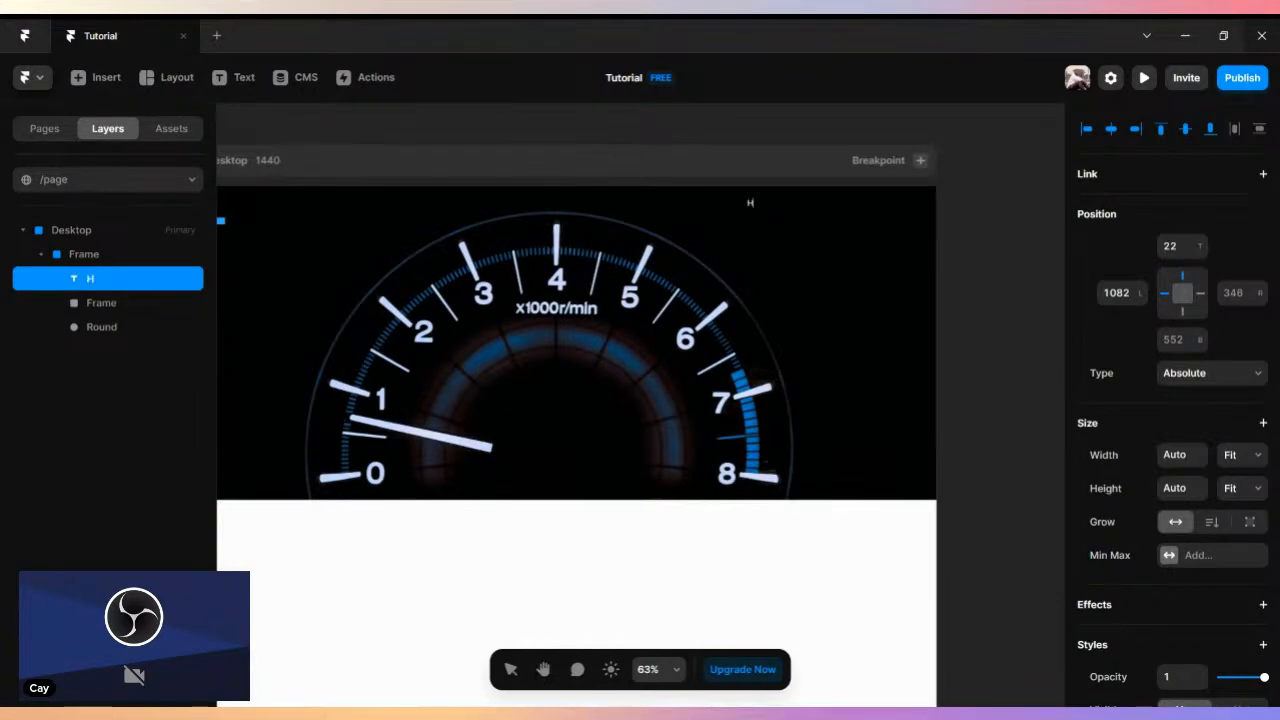
pyautogui.click(828, 277)
# - Add the text "About" just right of Home at the same height, about 1161 from the image's left
pyautogui.doubleClick(756, 206)
pyautogui.moveTo(773, 207); pyautogui.dragTo(798, 203)
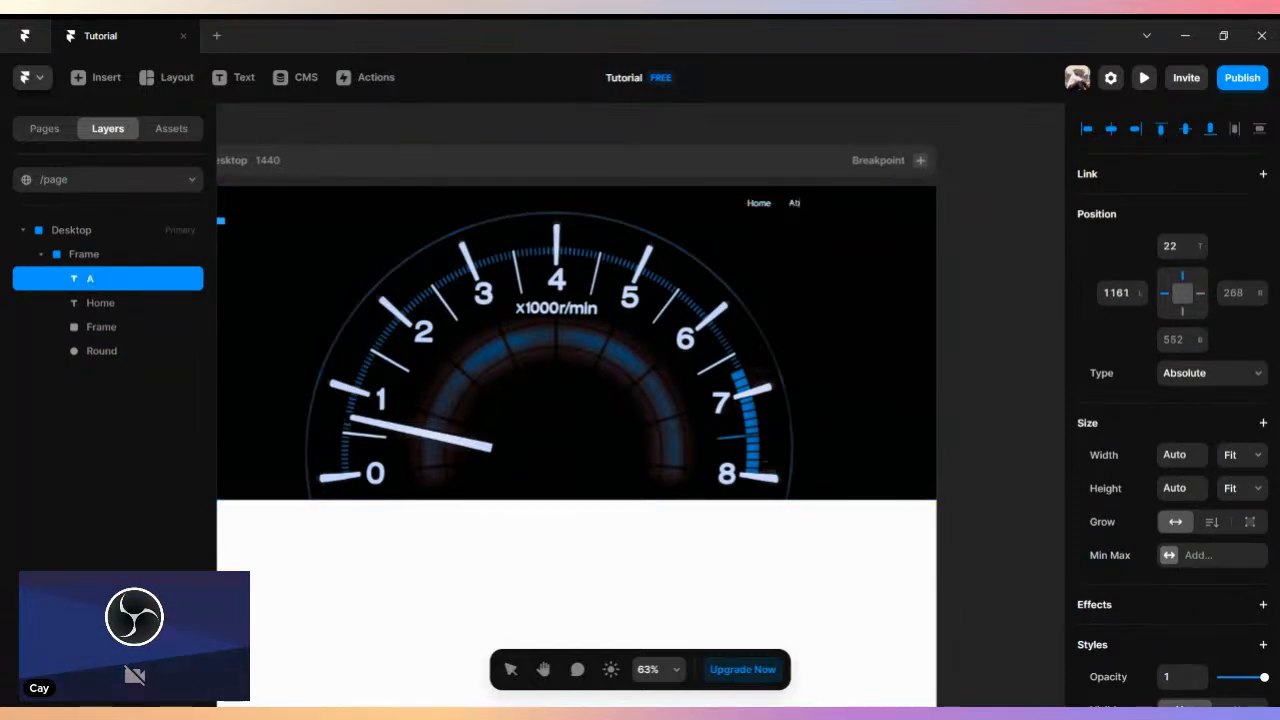
pyautogui.write('t')
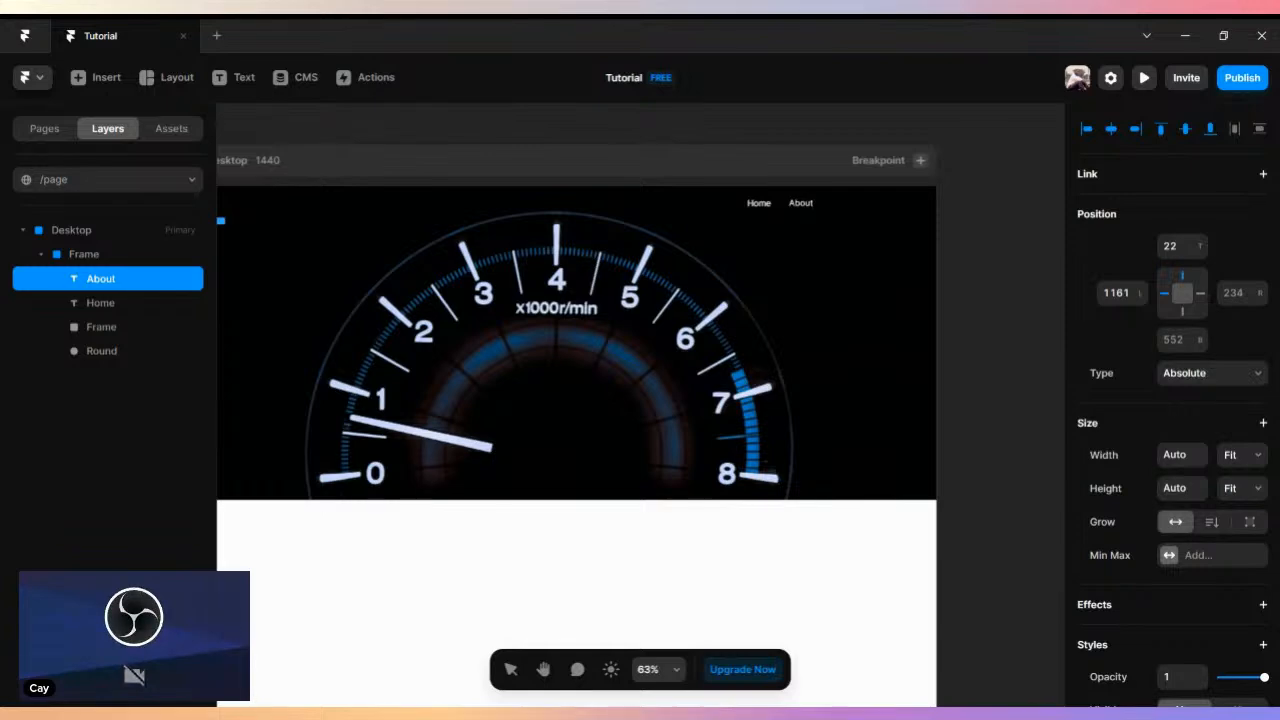
pyautogui.click(800, 203)
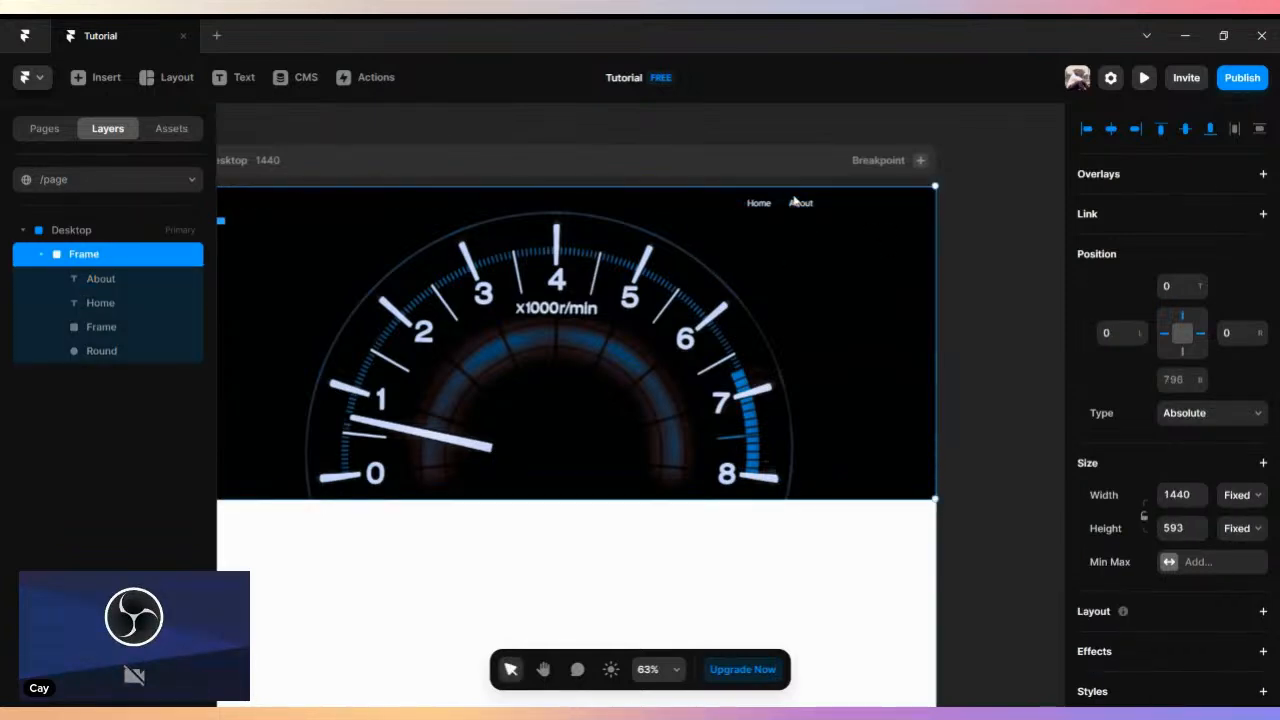
# - Add the text "Blog" just right of About at the same height, about 1230 from the image's left
pyautogui.moveTo(820, 203)
pyautogui.mouseDown()
pyautogui.moveTo(796, 203)
pyautogui.moveTo(838, 206)
pyautogui.mouseUp()
pyautogui.click(803, 204)
pyautogui.doubleClick(837, 204)
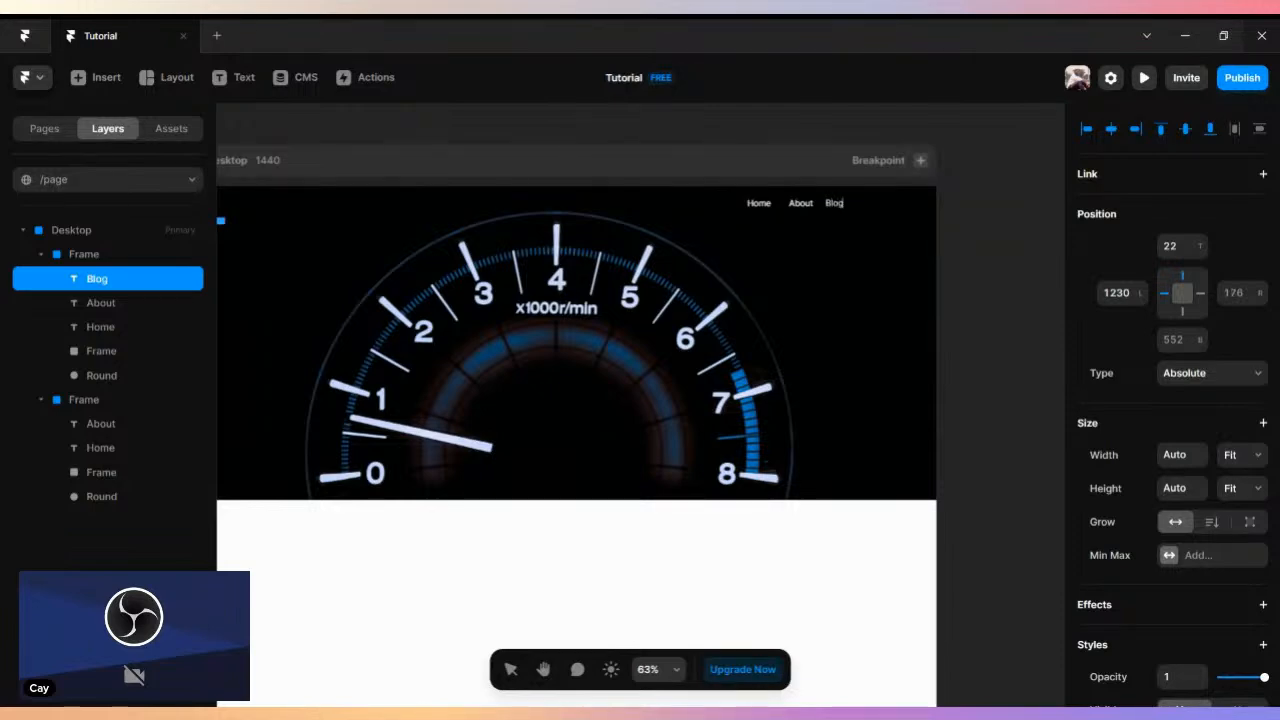
pyautogui.click(766, 216)
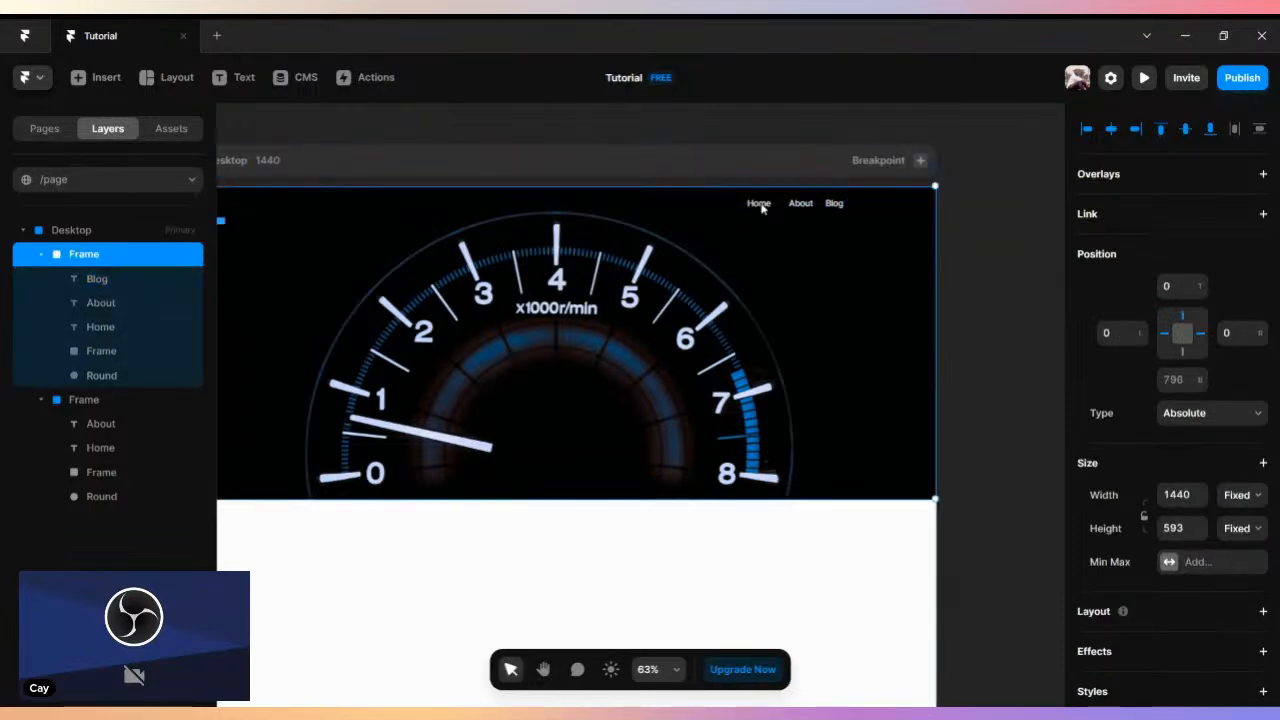
# - Wrap the Home text in a stack
pyautogui.scroll(6, 761, 205)
pyautogui.moveTo(868, 329); pyautogui.dragTo(505, 385)
pyautogui.scroll(2, 618, 369)
pyautogui.click(395, 230)
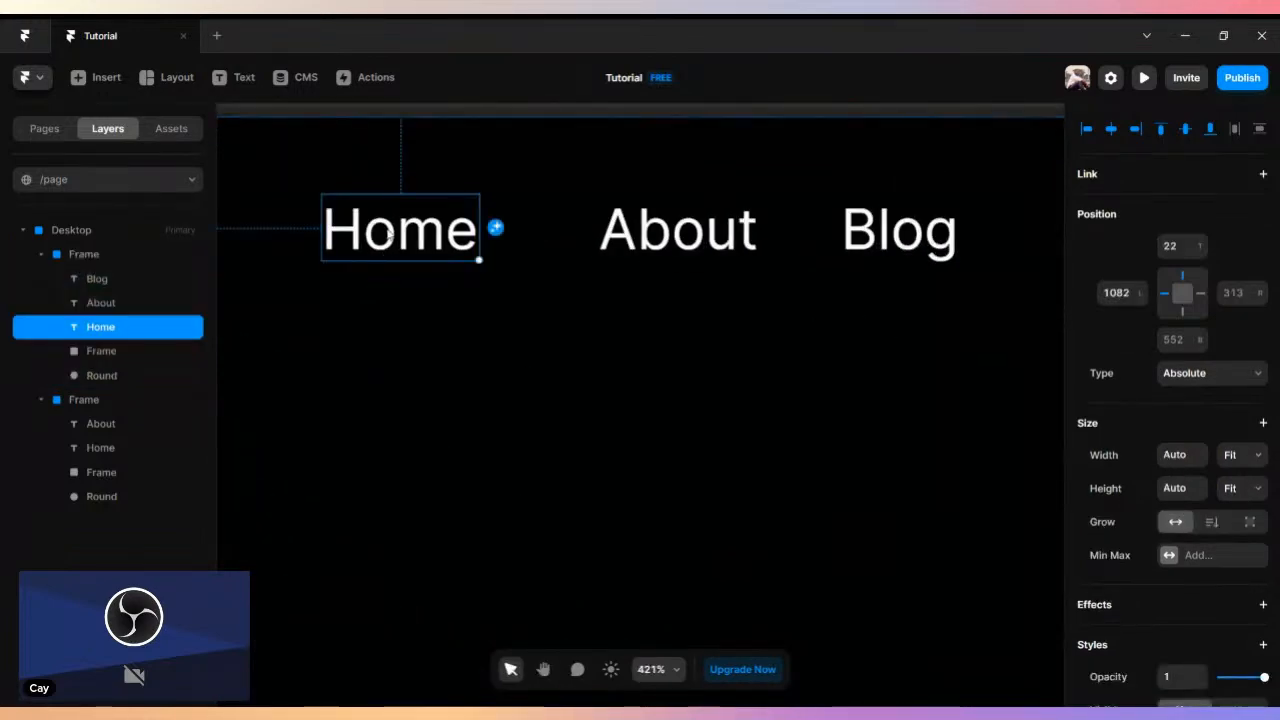
pyautogui.rightClick(393, 232)
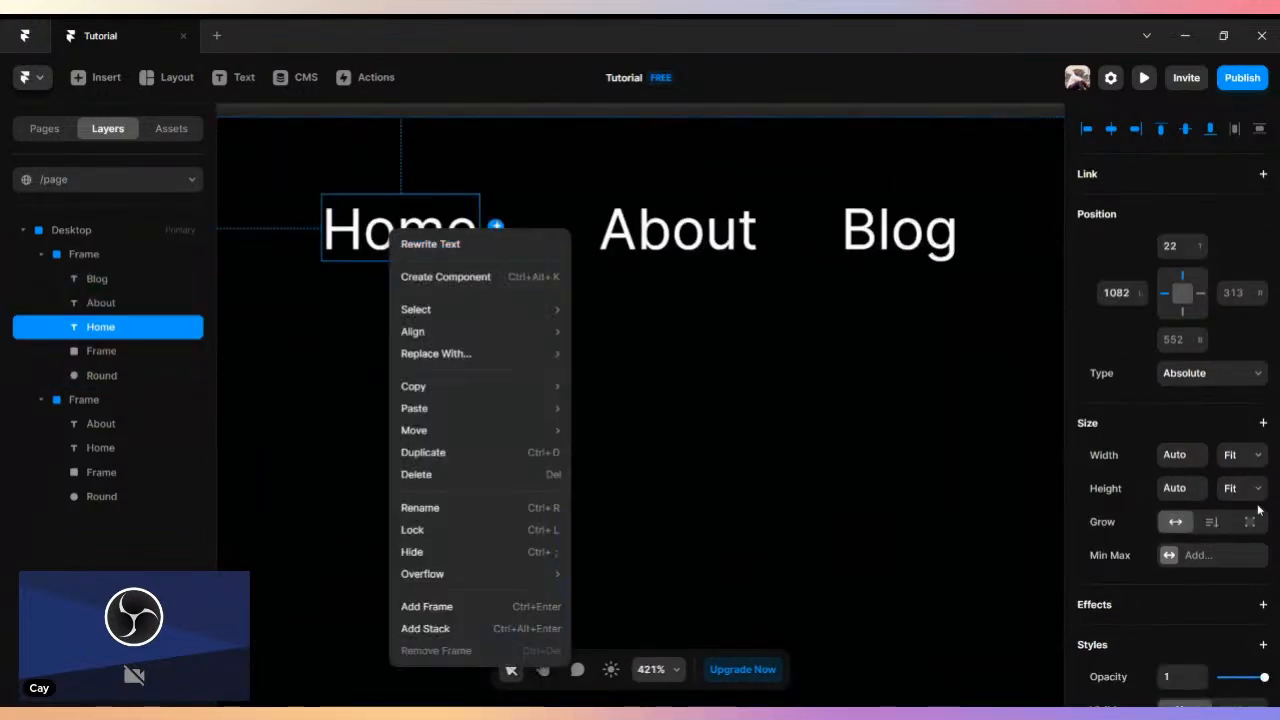
pyautogui.click(425, 628)
# - Give the Home stack individual padding of 30 at the top, 15 right, 30 at the bottom and 15 left
pyautogui.scroll(-3, 1180, 530)
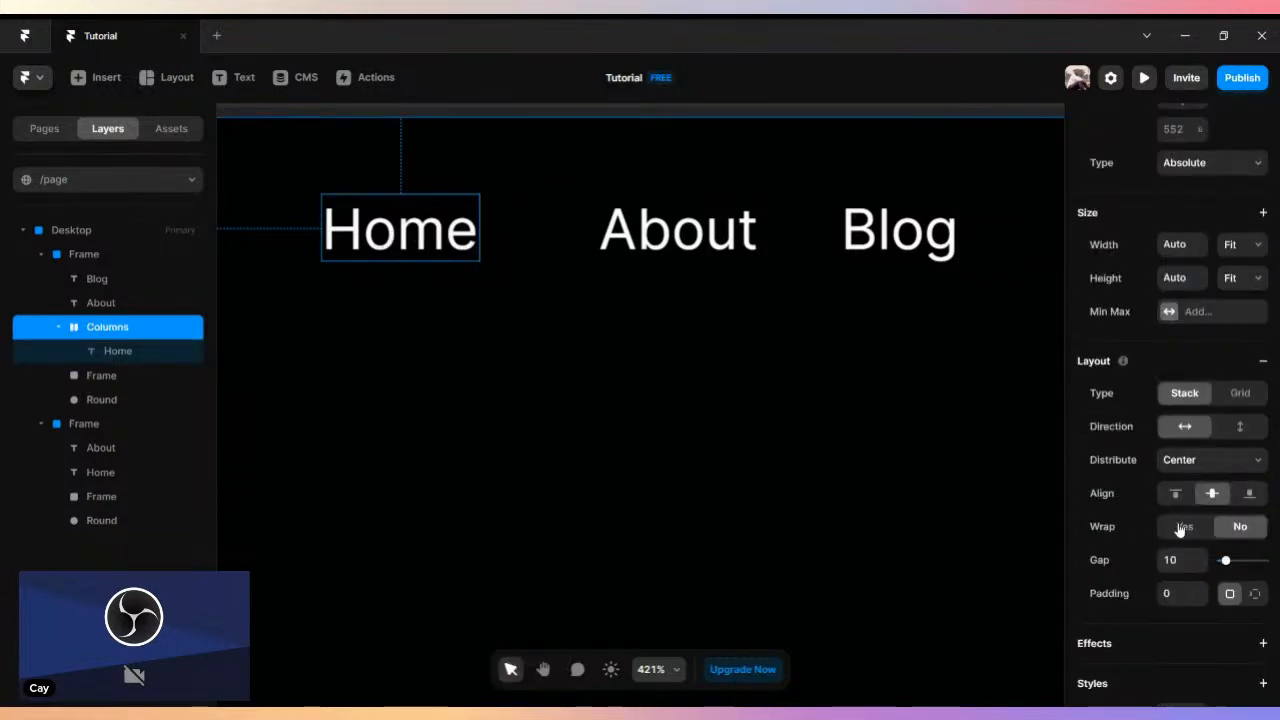
pyautogui.scroll(-4, 1192, 568)
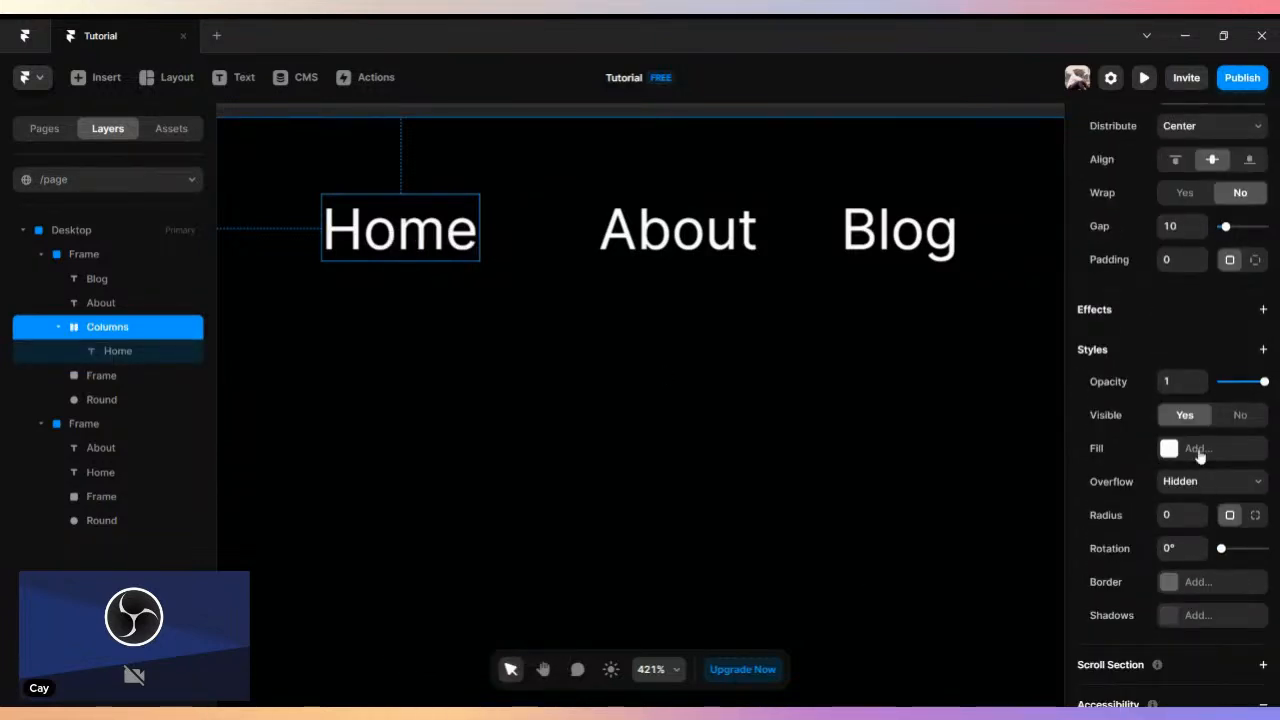
pyautogui.scroll(3, 1200, 455)
pyautogui.click(1254, 511)
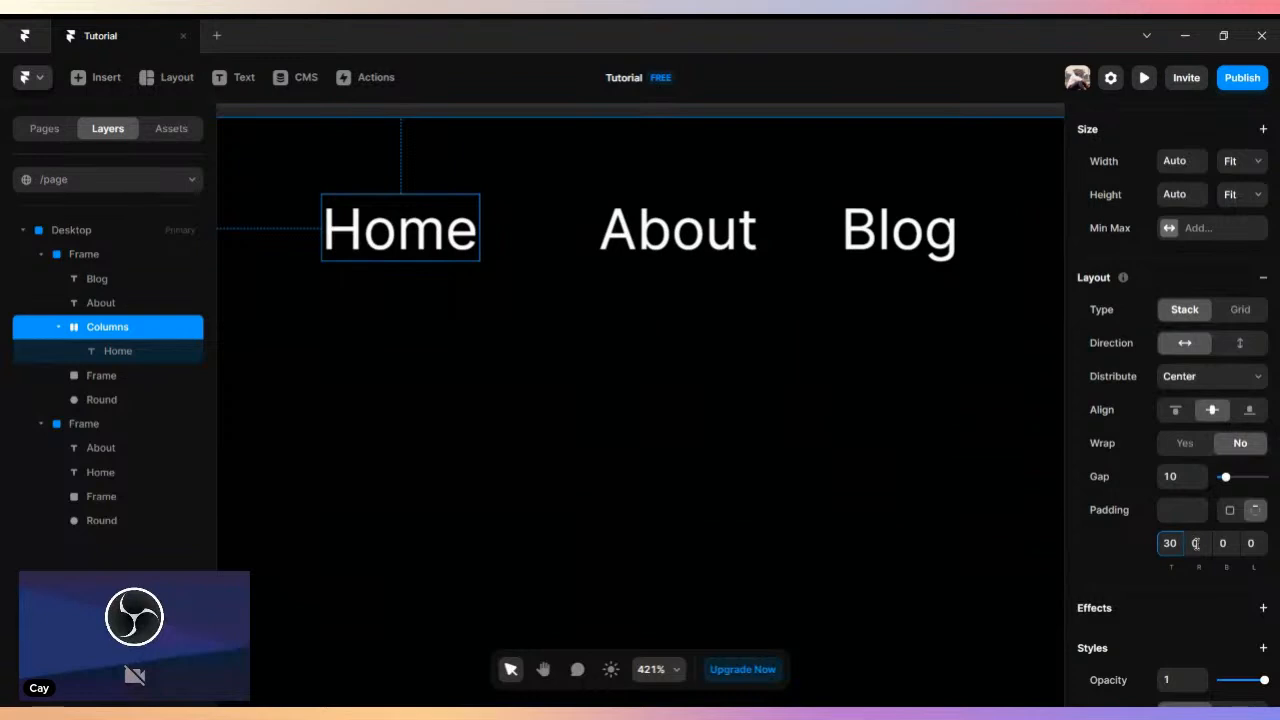
pyautogui.click(1195, 543)
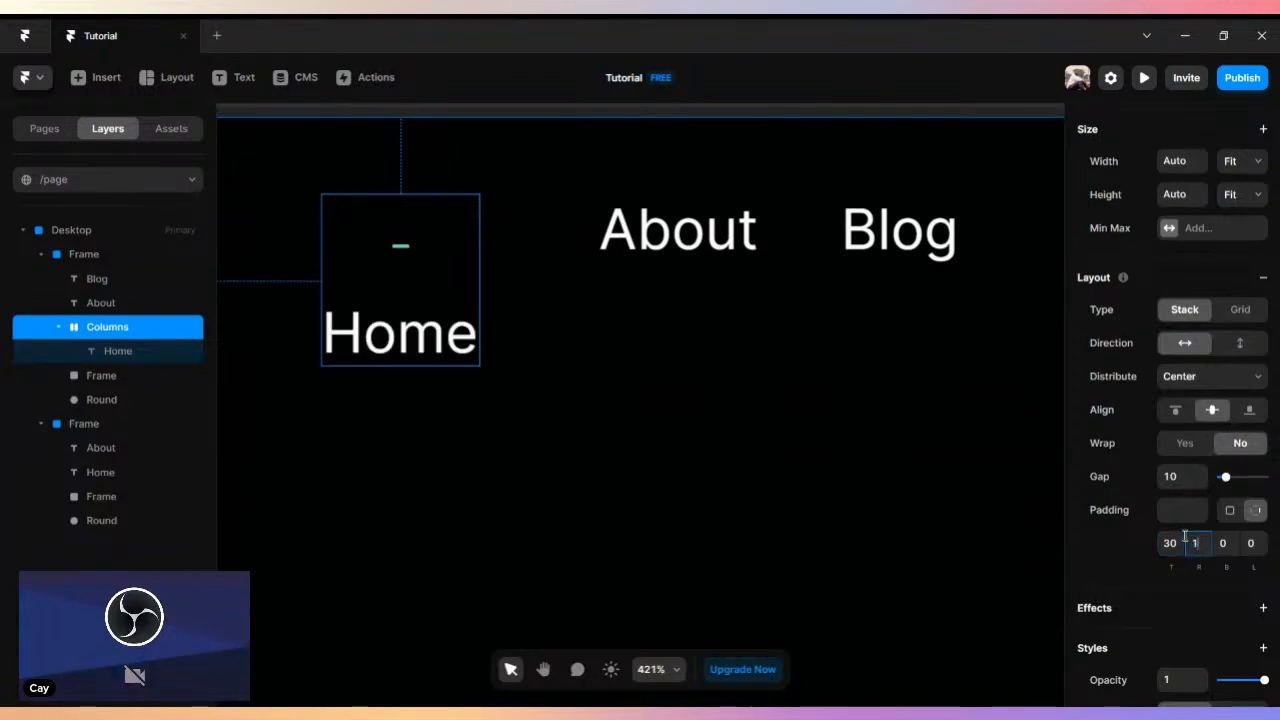
pyautogui.press('Return')
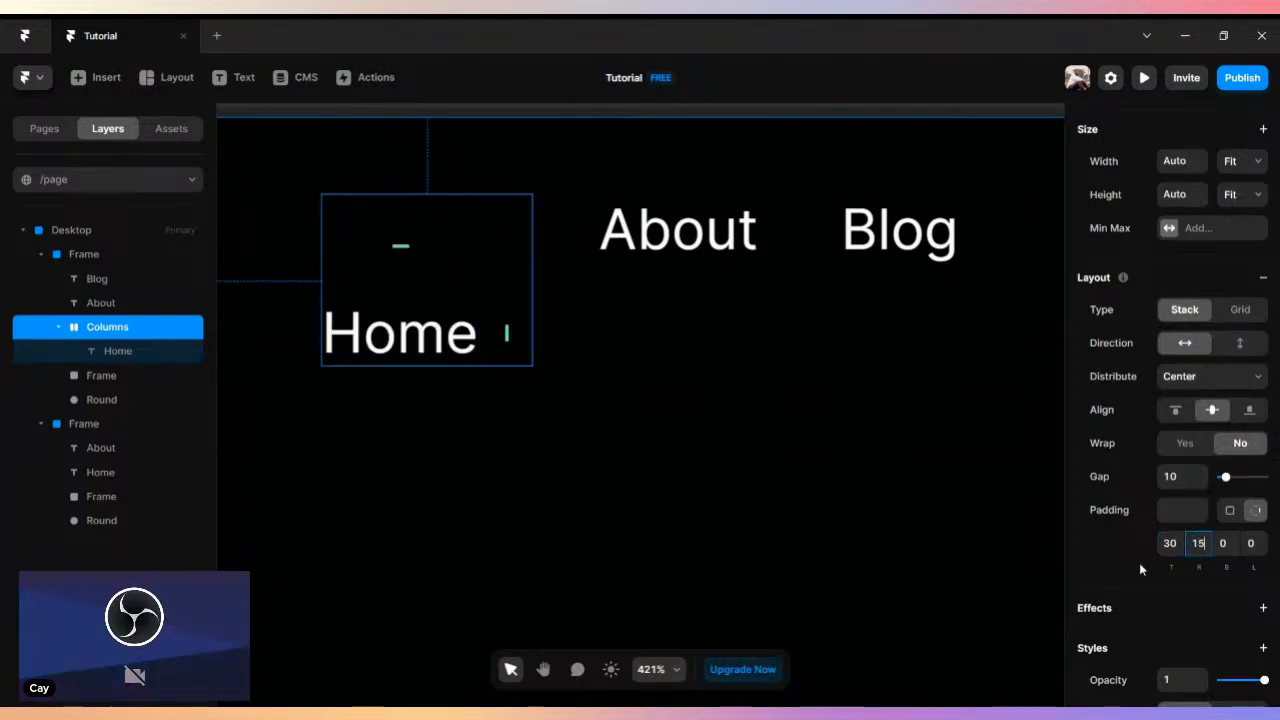
pyautogui.click(1226, 543)
pyautogui.write('30')
pyautogui.press('Return')
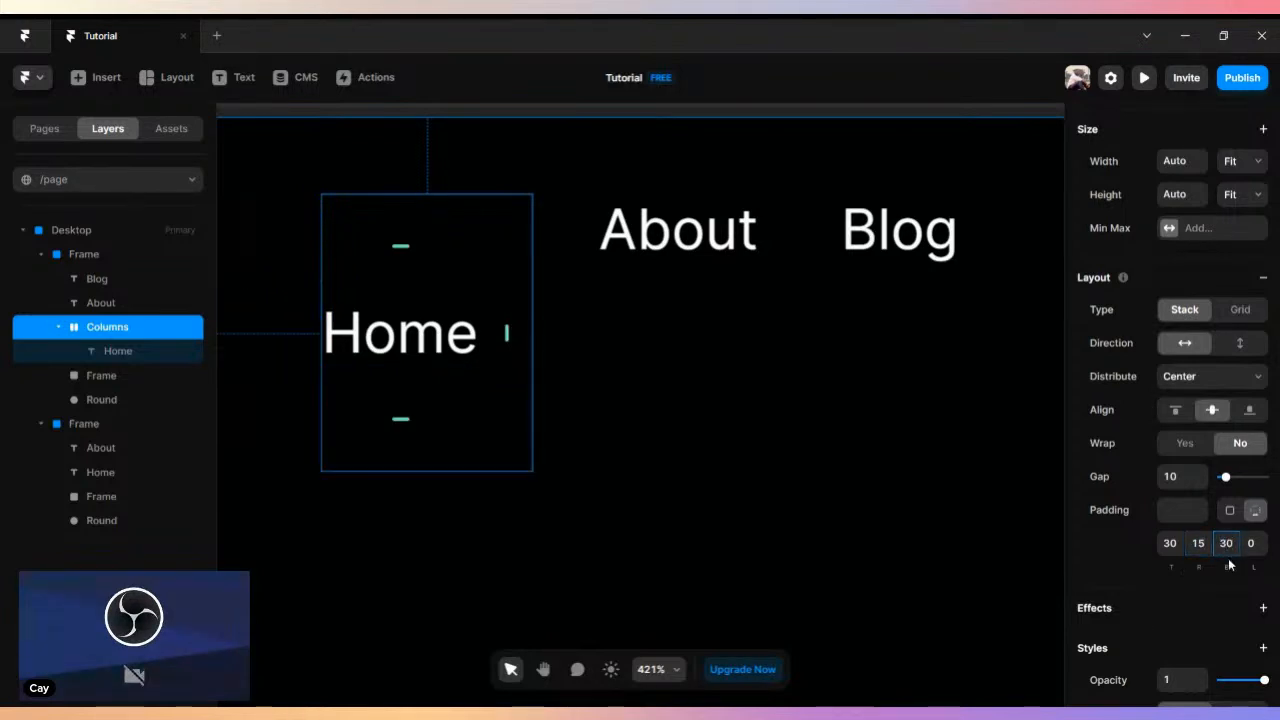
pyautogui.click(1249, 547)
pyautogui.write('15')
pyautogui.press('Return')
pyautogui.click(688, 380)
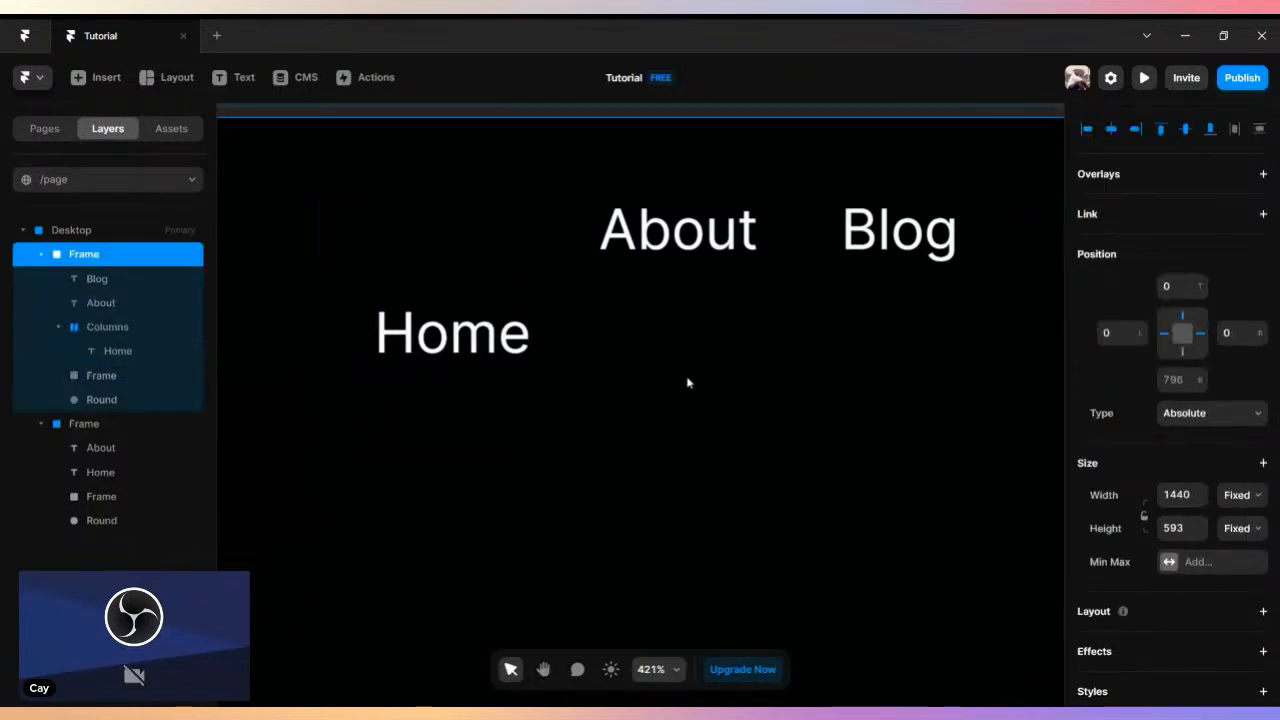
# - Set the position type of the Home text inside its stack to Absolute
pyautogui.scroll(-3, 687, 380)
pyautogui.moveTo(584, 367); pyautogui.dragTo(739, 348)
pyautogui.click(560, 326)
pyautogui.click(560, 326)
pyautogui.click(682, 311)
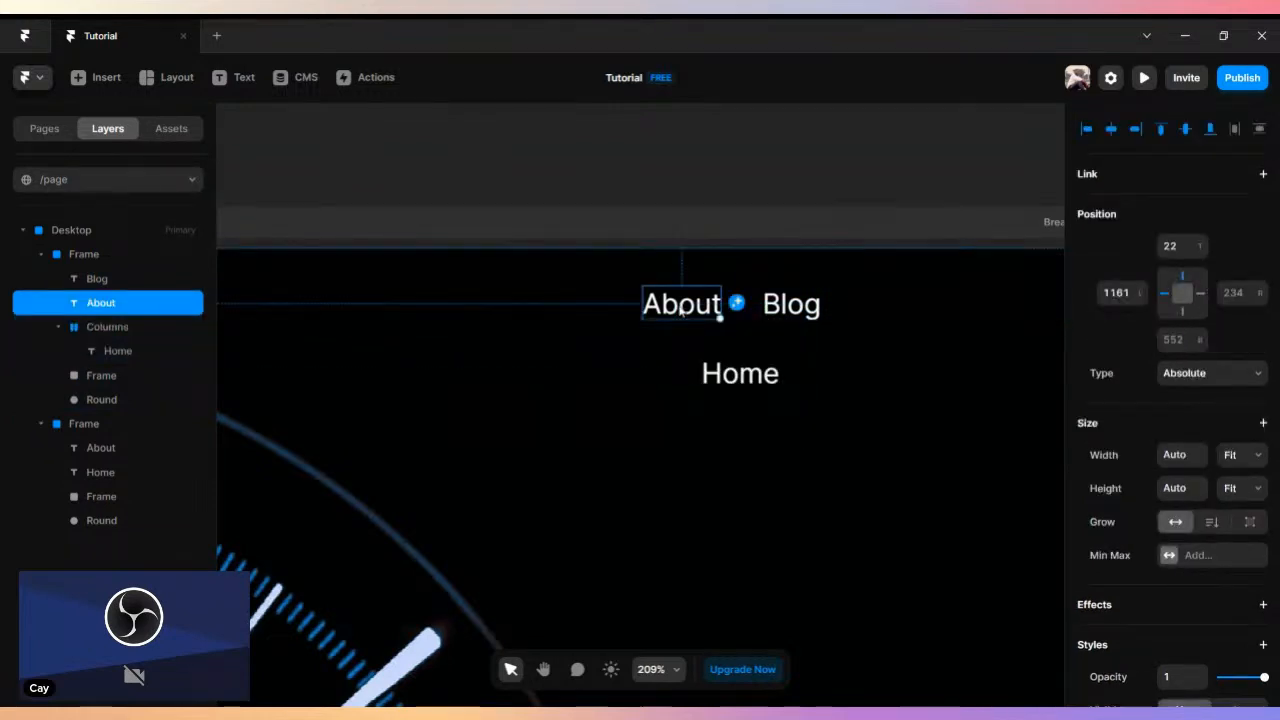
pyautogui.click(740, 373)
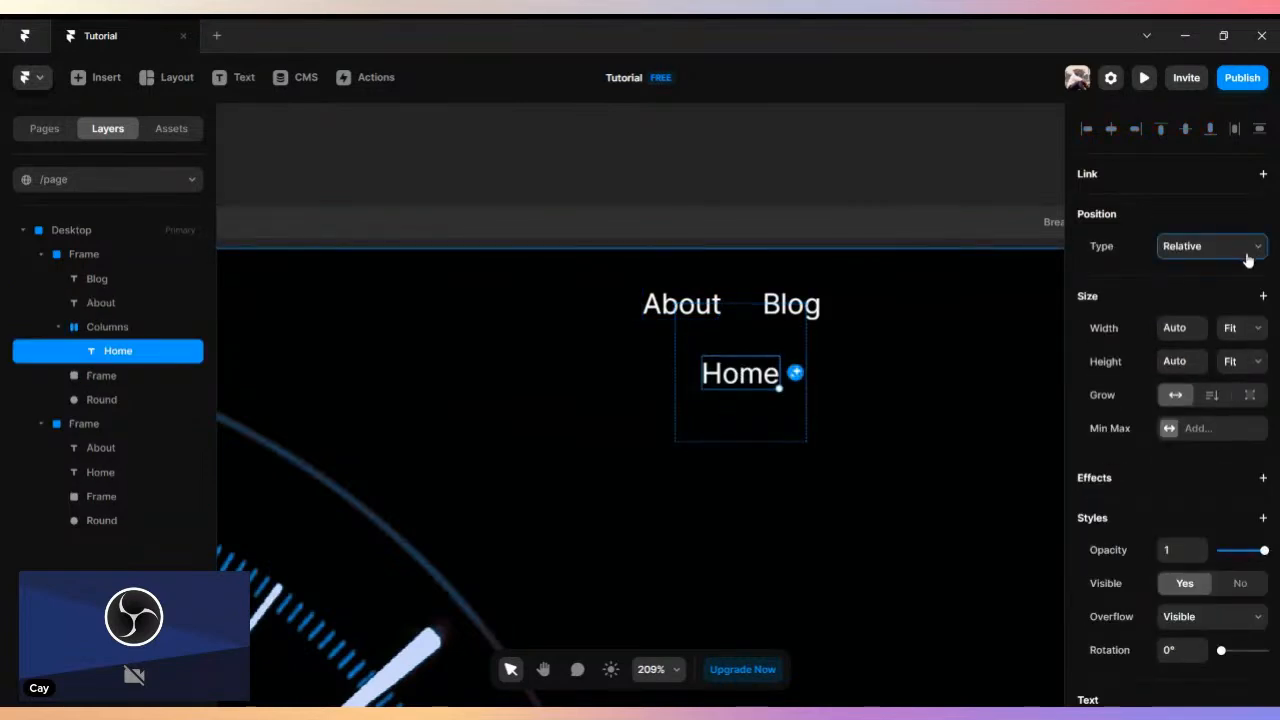
pyautogui.click(1204, 271)
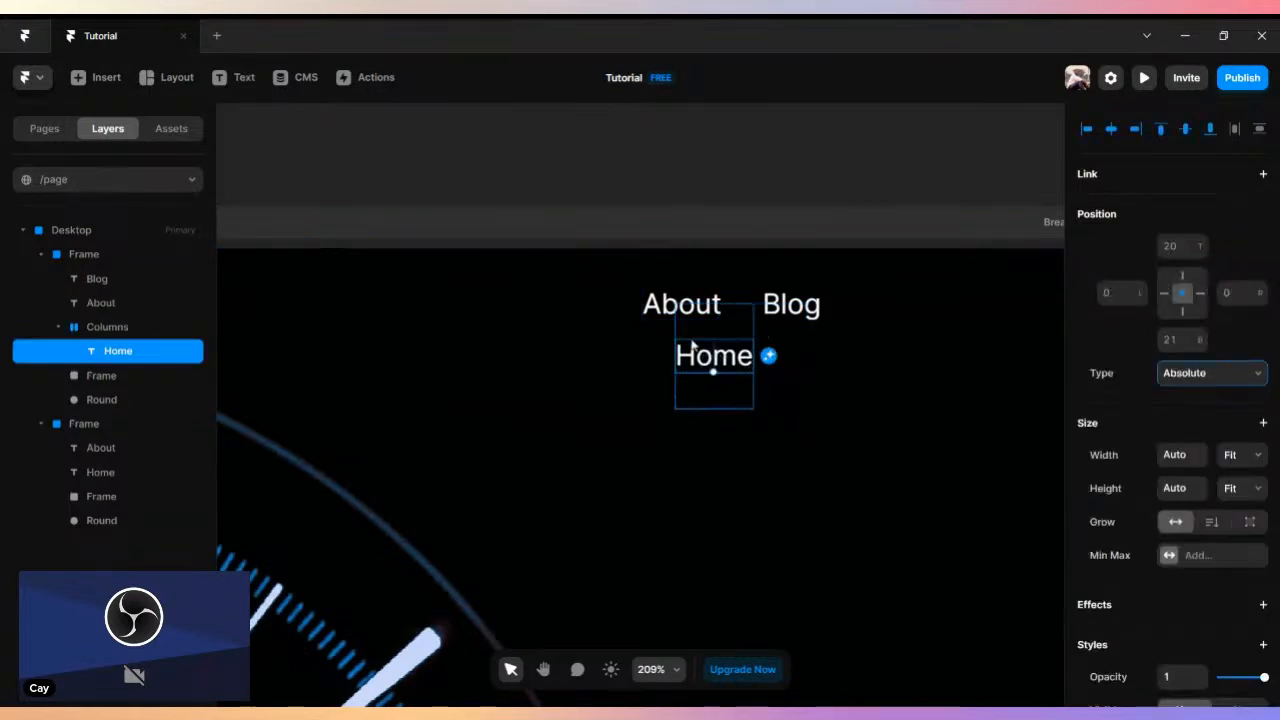
# - Move the Home stack to the left of About and line up the About text beside it, about 31 from the top
pyautogui.moveTo(718, 331); pyautogui.dragTo(557, 286)
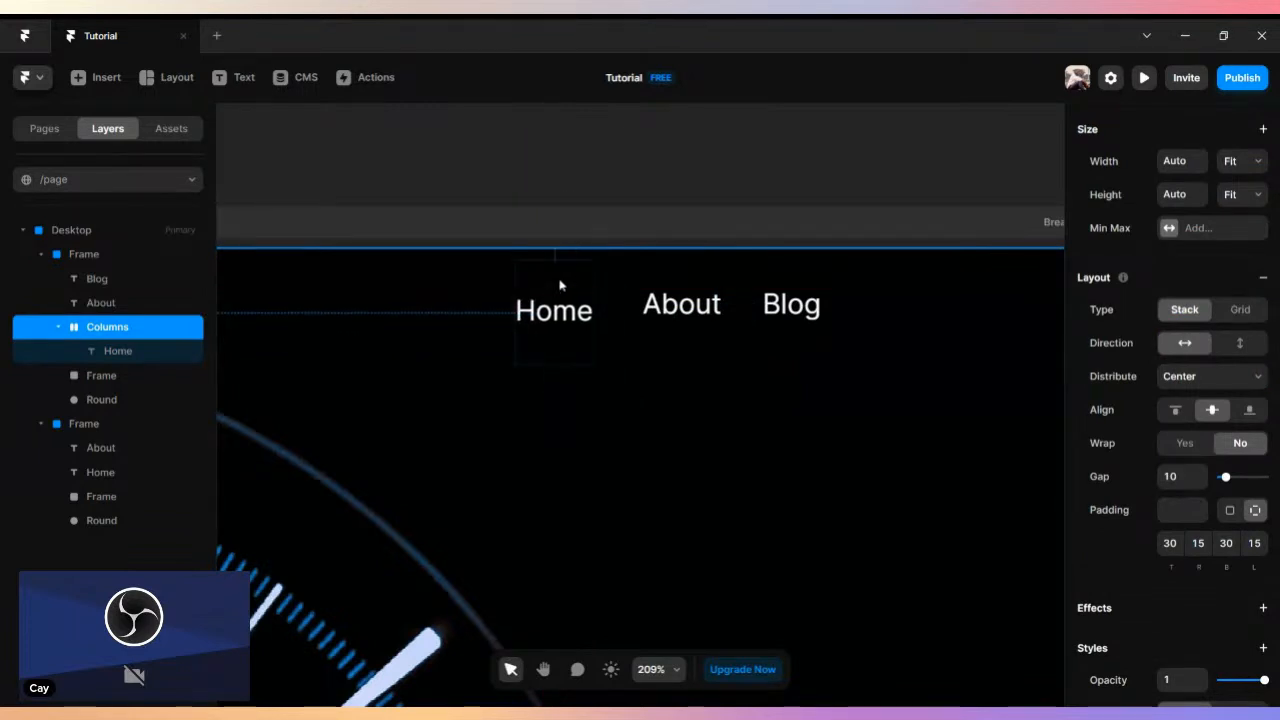
pyautogui.click(712, 311)
pyautogui.moveTo(702, 311)
pyautogui.mouseDown()
pyautogui.moveTo(733, 324)
pyautogui.moveTo(720, 325)
pyautogui.mouseUp()
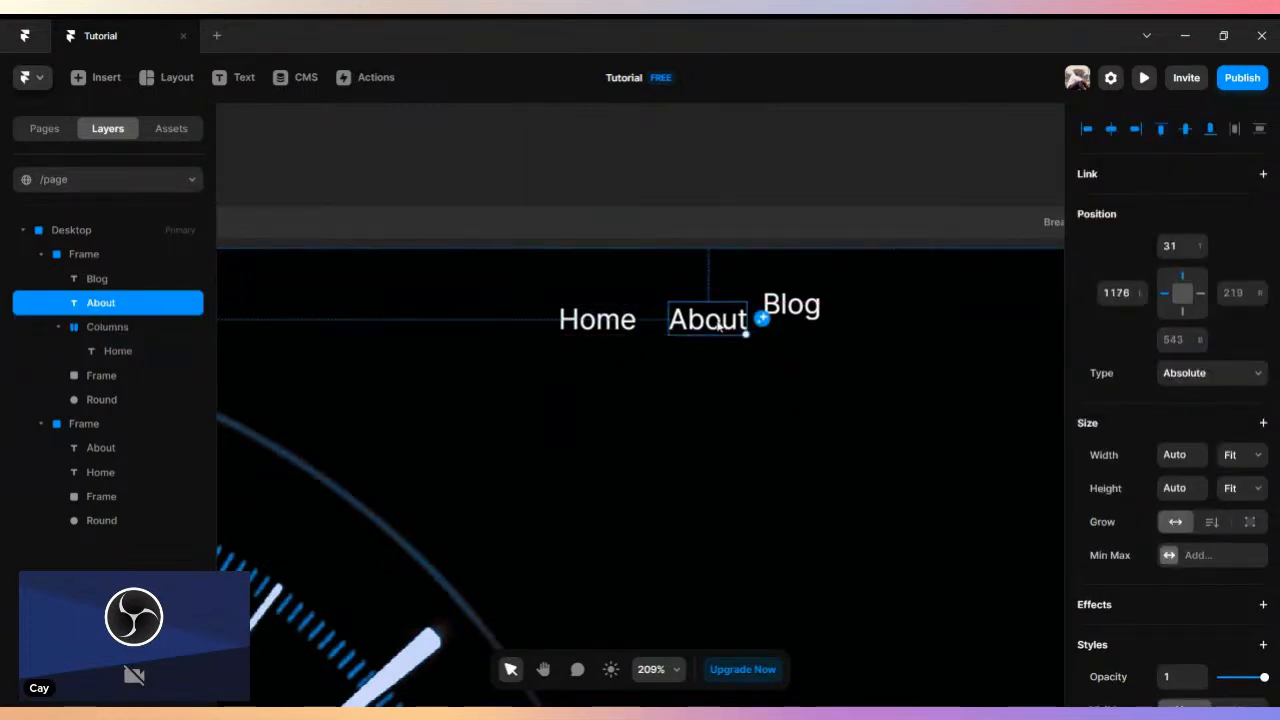
# - Delete the separate About and Blog texts beside the Home stack
pyautogui.press('Delete')
pyautogui.click(788, 305)
pyautogui.press('Delete')
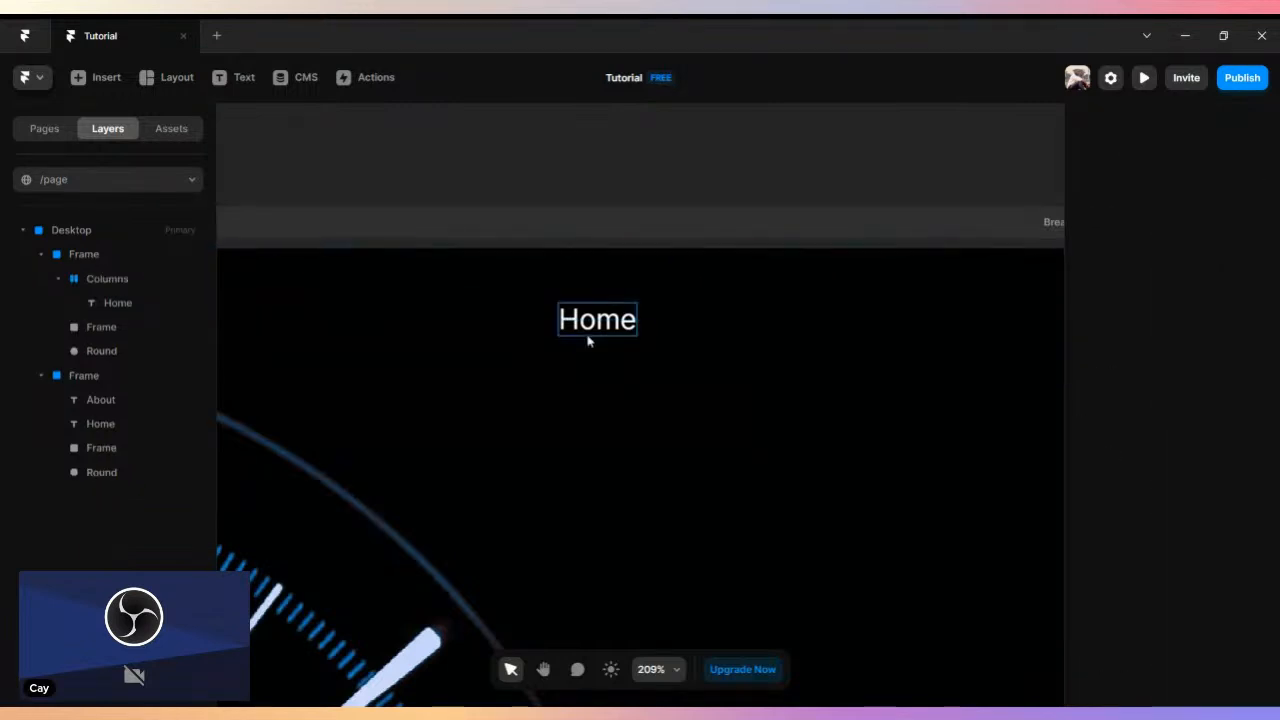
# - Duplicate the Home stack and place the copy just right of the original, about 1177 from the image's left and 11 from its top
pyautogui.click(594, 333)
pyautogui.click(112, 262)
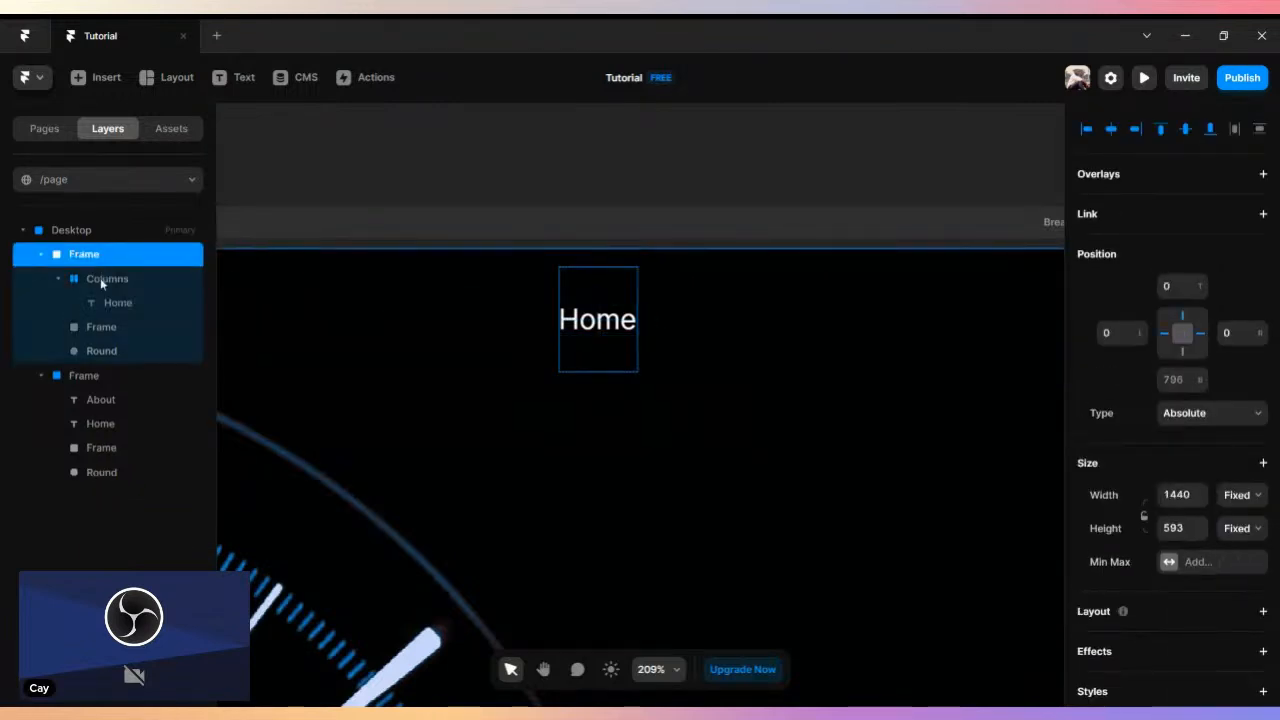
pyautogui.click(100, 278)
pyautogui.moveTo(622, 313); pyautogui.dragTo(827, 317)
pyautogui.doubleClick(730, 312)
# - Place a third copy of the Home stack to the right of the second one
pyautogui.click(715, 289)
pyautogui.moveTo(718, 290); pyautogui.dragTo(840, 325)
pyautogui.click(810, 308)
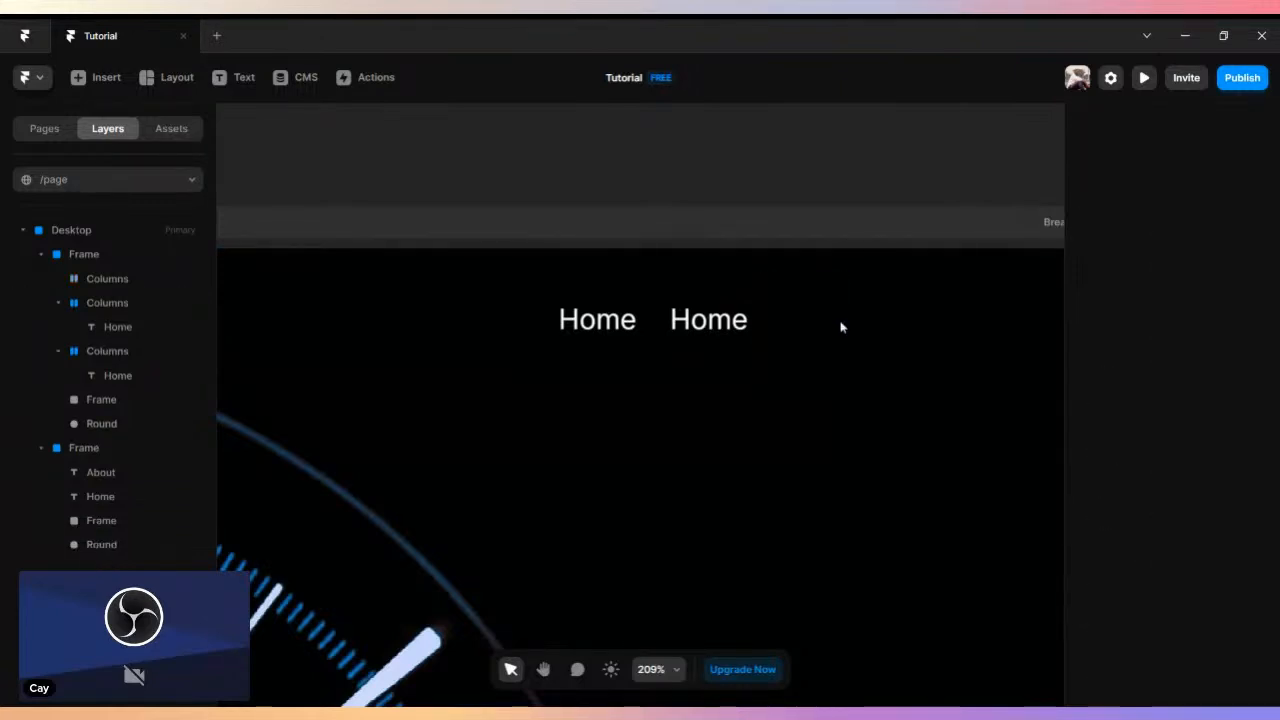
pyautogui.click(735, 298)
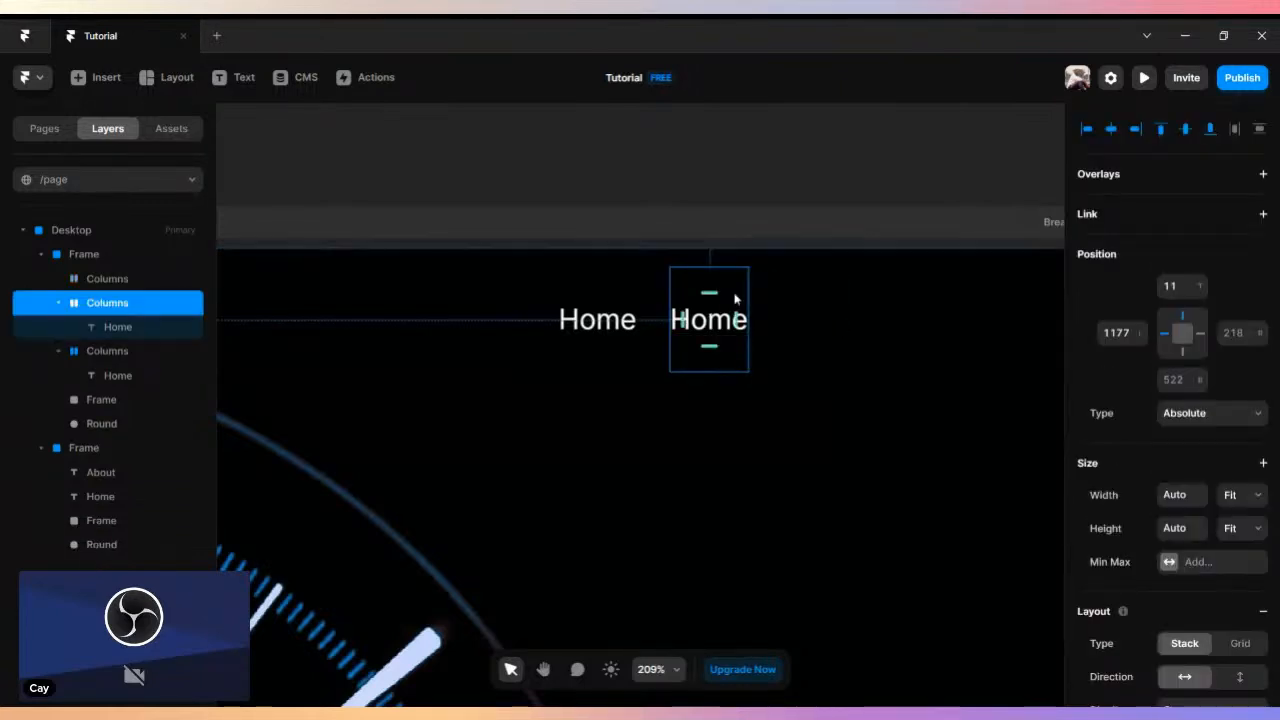
pyautogui.moveTo(770, 299); pyautogui.dragTo(845, 295)
pyautogui.click(1231, 292)
pyautogui.click(1201, 303)
pyautogui.click(751, 329)
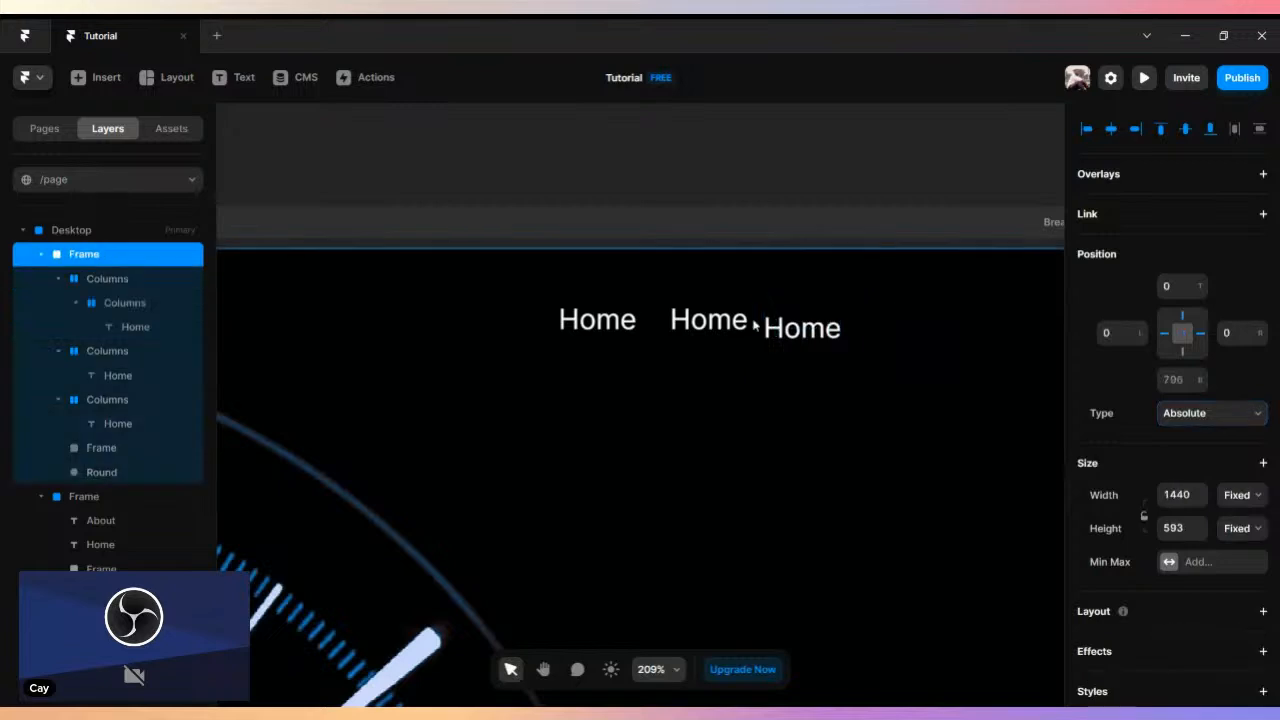
# - Turn the first Home stack into a component named "Home"
pyautogui.click(524, 284)
pyautogui.rightClick(572, 291)
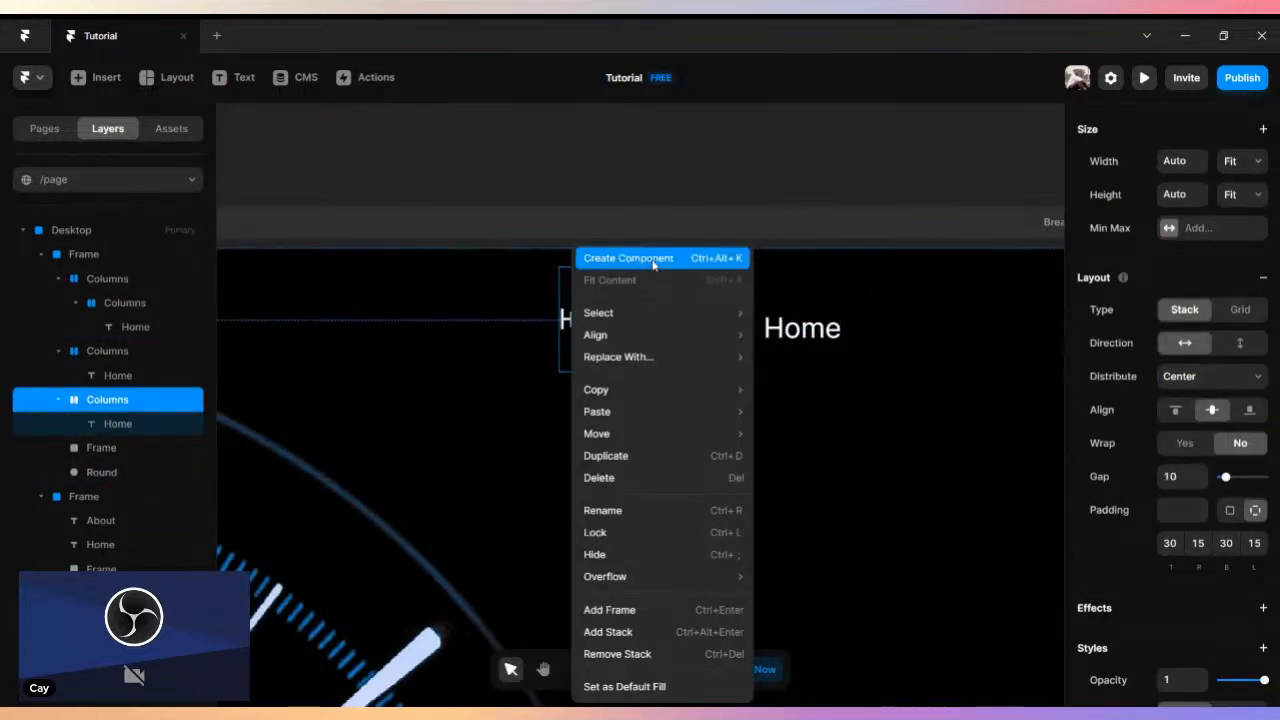
pyautogui.click(620, 258)
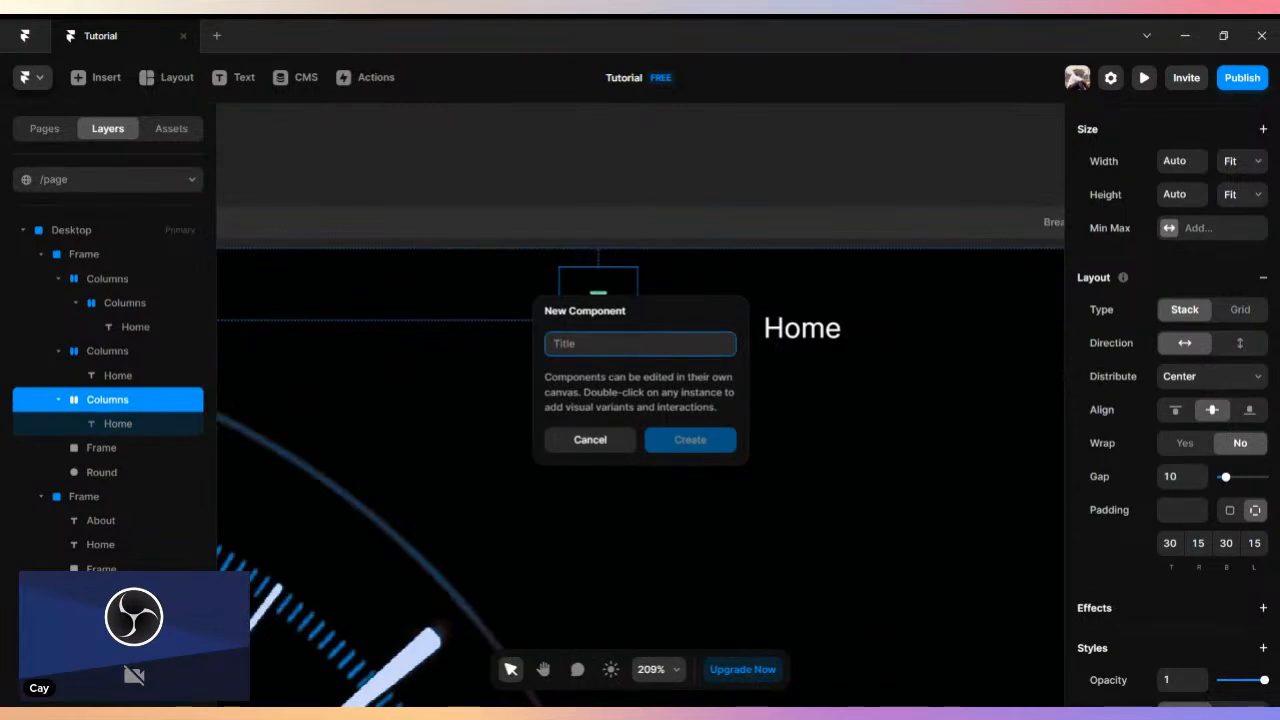
pyautogui.write('Ho')
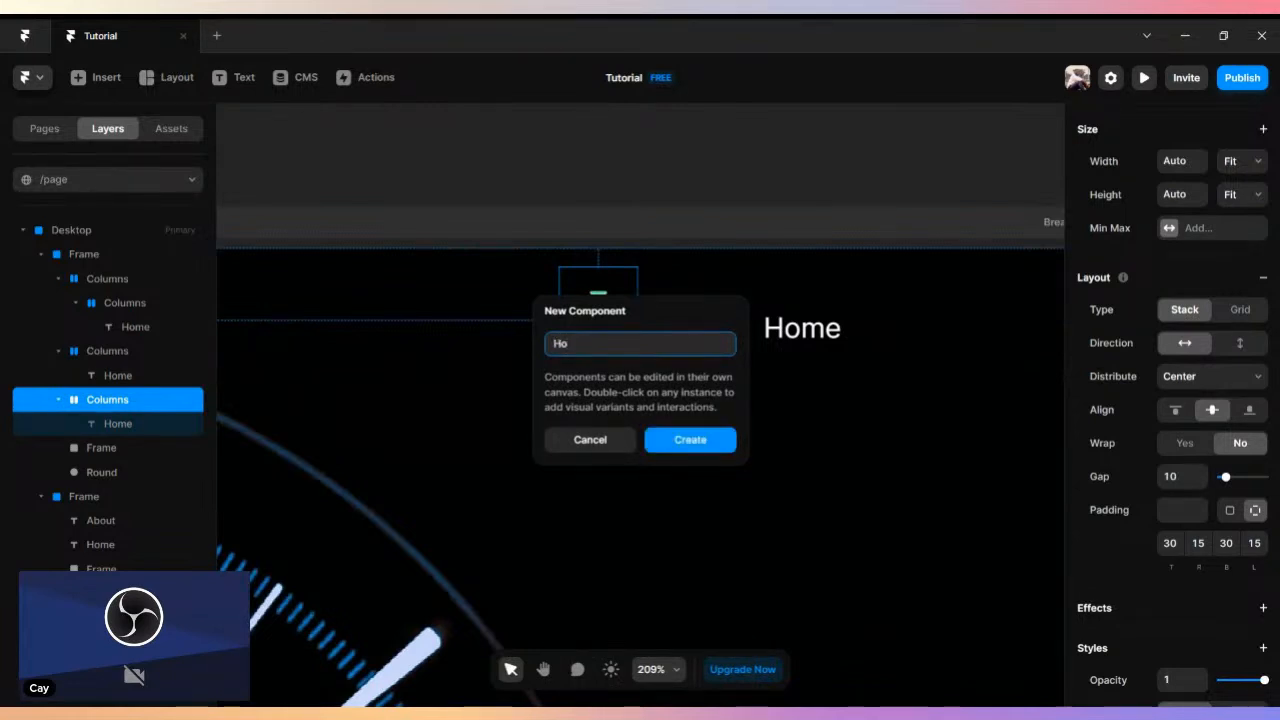
pyautogui.write(',e')
pyautogui.press('BackSpace')
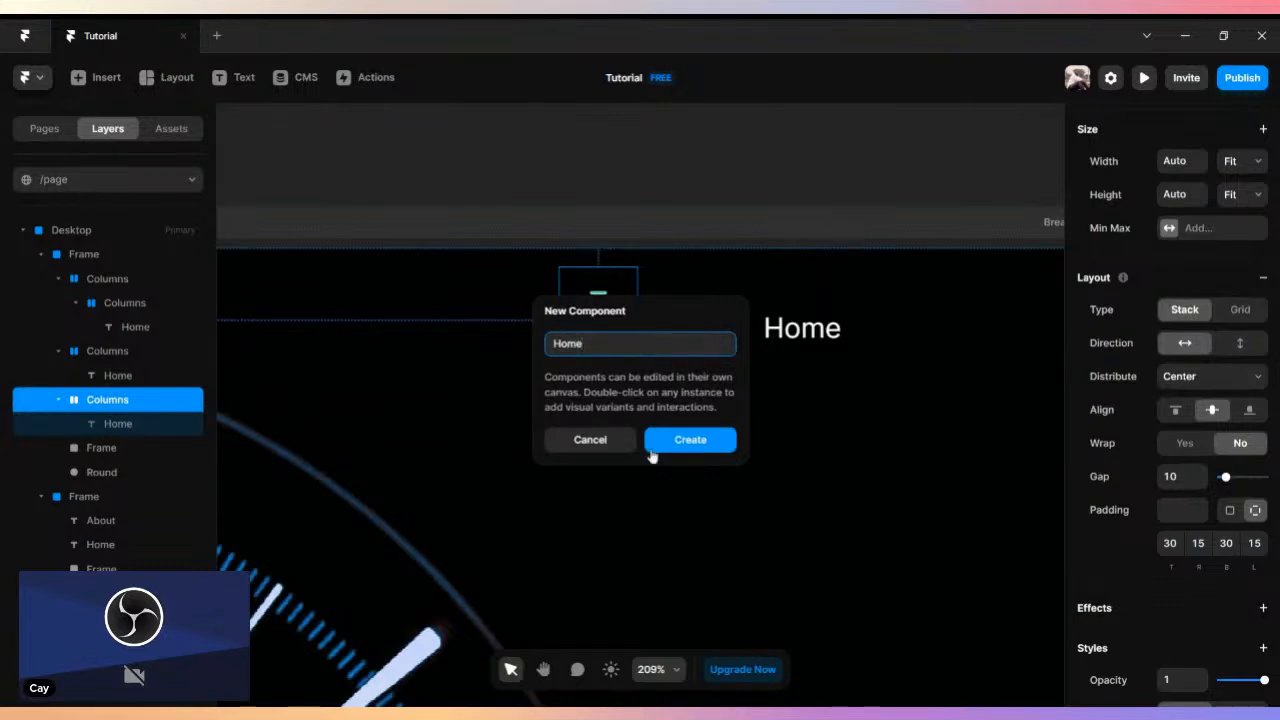
pyautogui.click(672, 449)
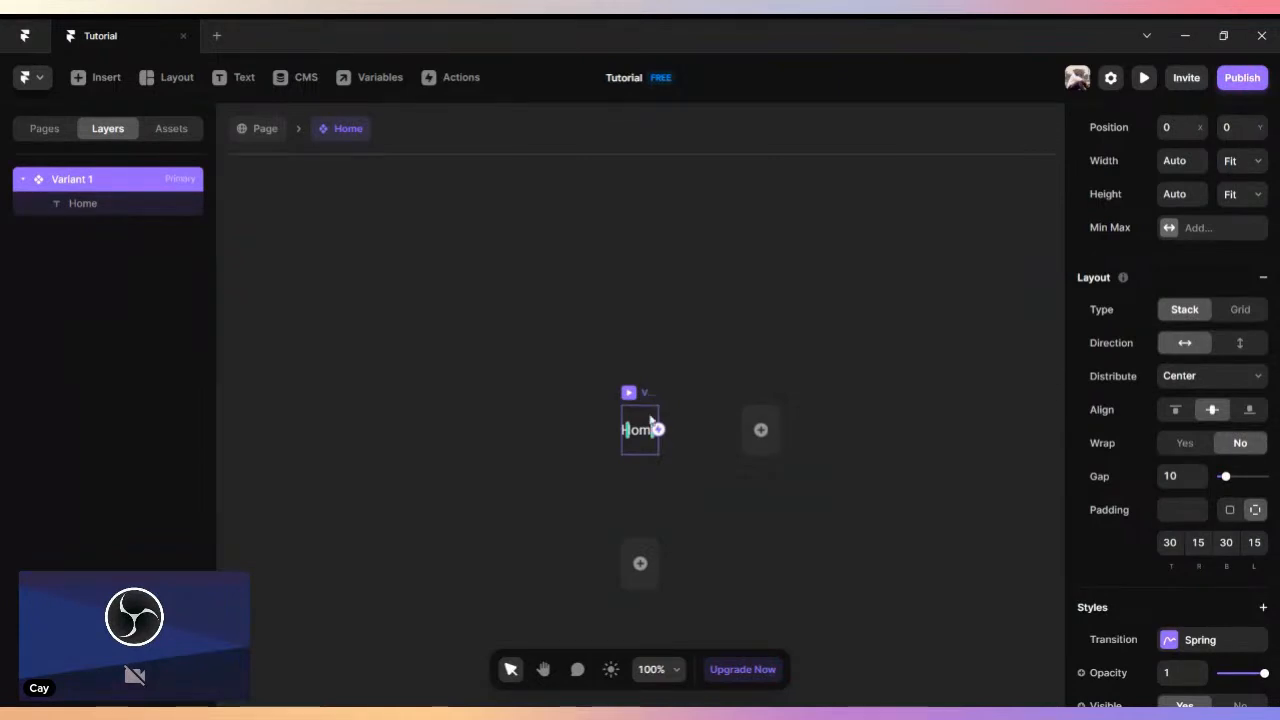
# - Add a hover variant to the Home component and give the variant a white fill
pyautogui.click(668, 578)
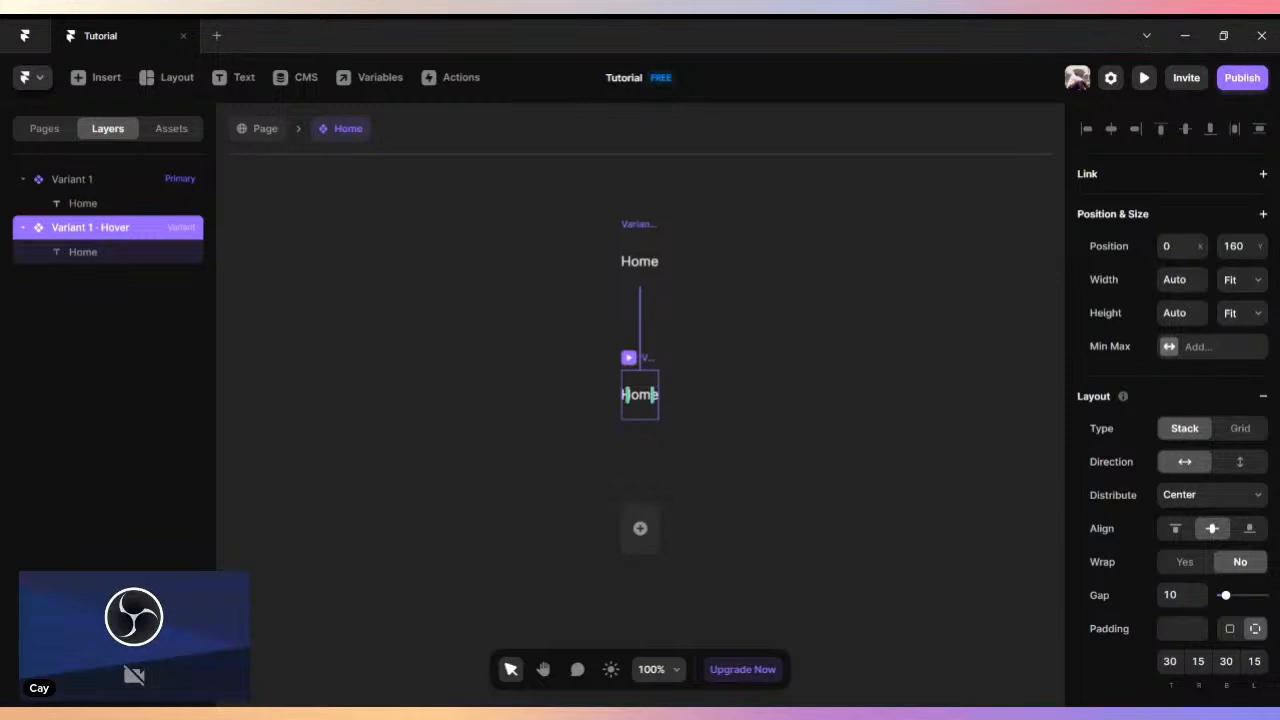
pyautogui.scroll(-3, 1180, 532)
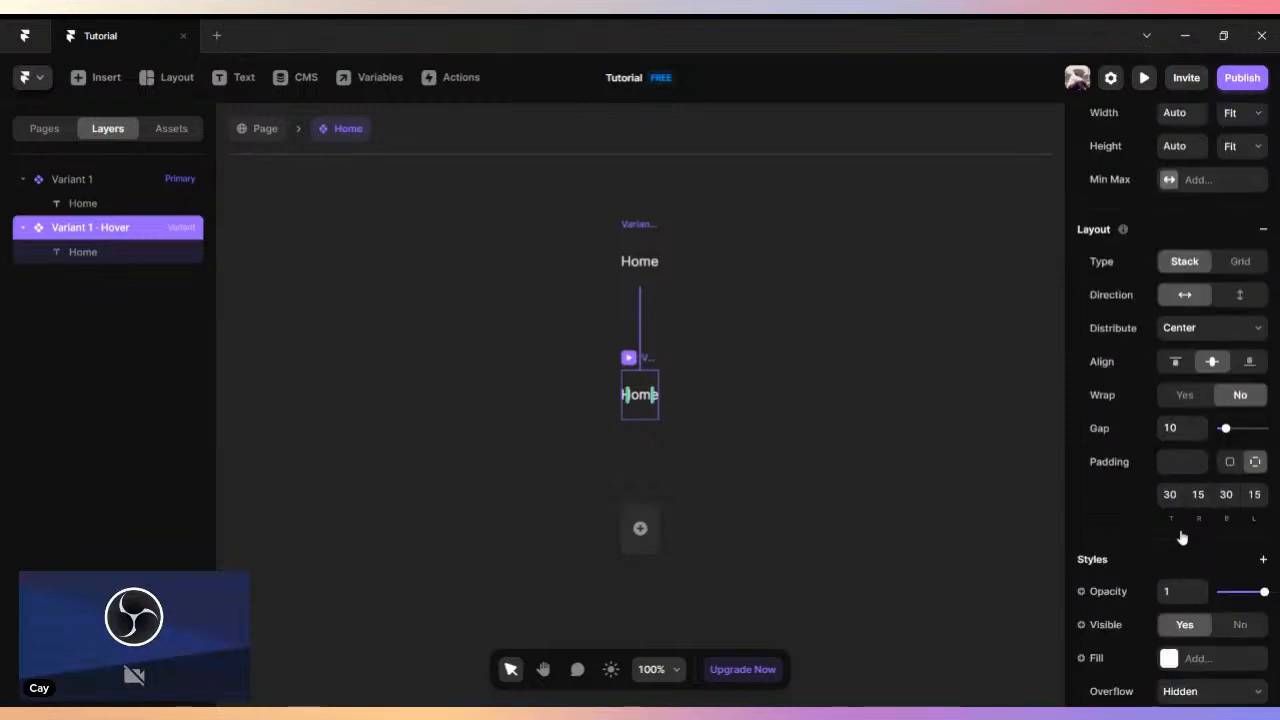
pyautogui.click(1170, 659)
# - Set the Home text color in the hover variant to dark red, #2C0202
pyautogui.doubleClick(642, 397)
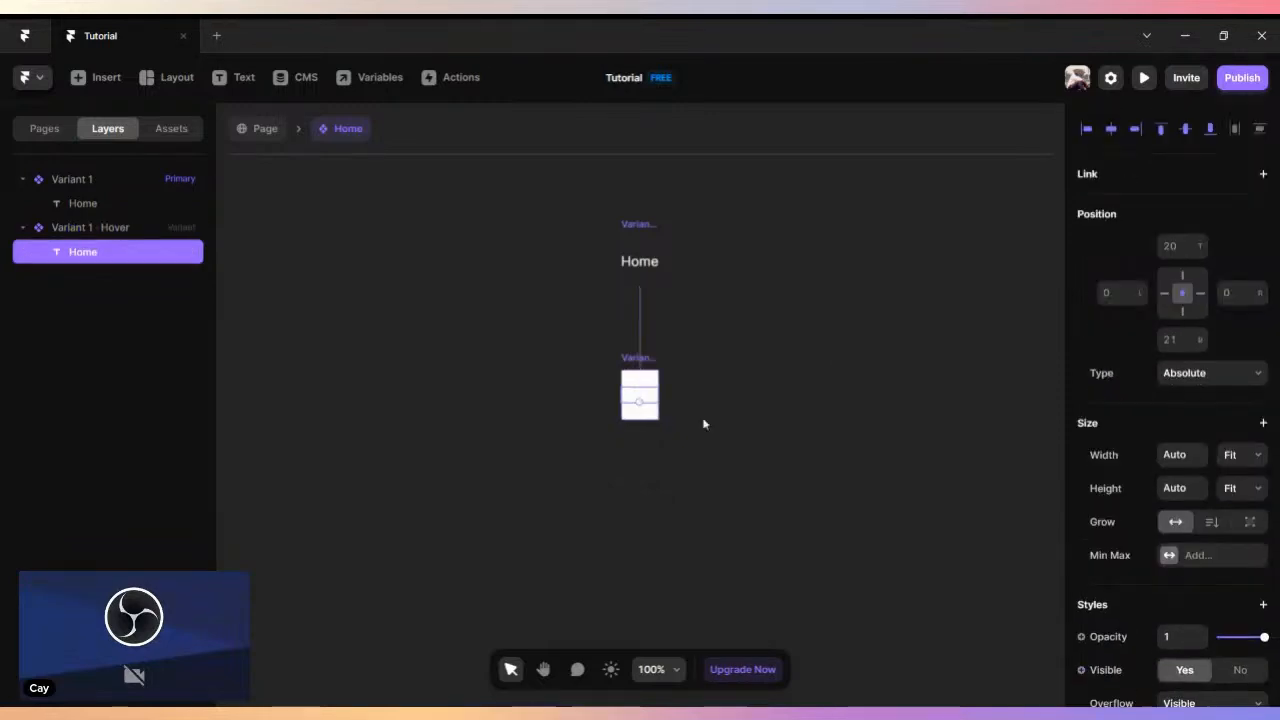
pyautogui.scroll(-5, 1131, 541)
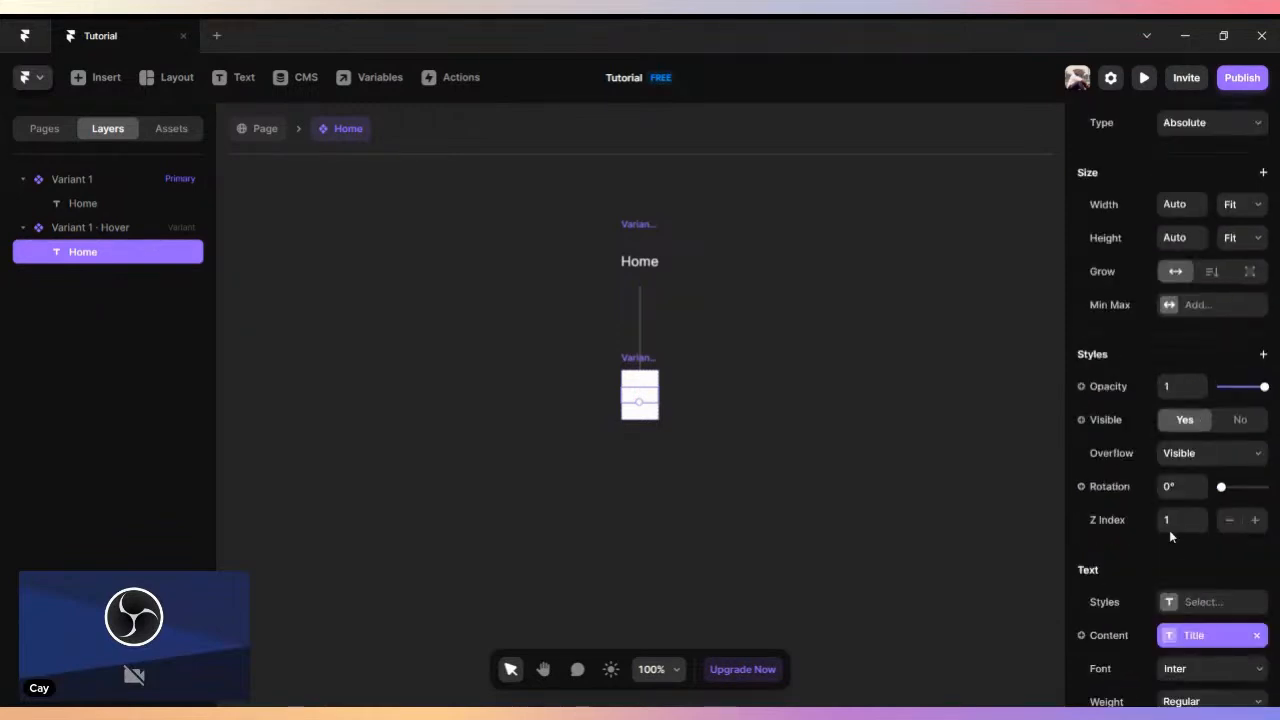
pyautogui.scroll(-6, 1124, 401)
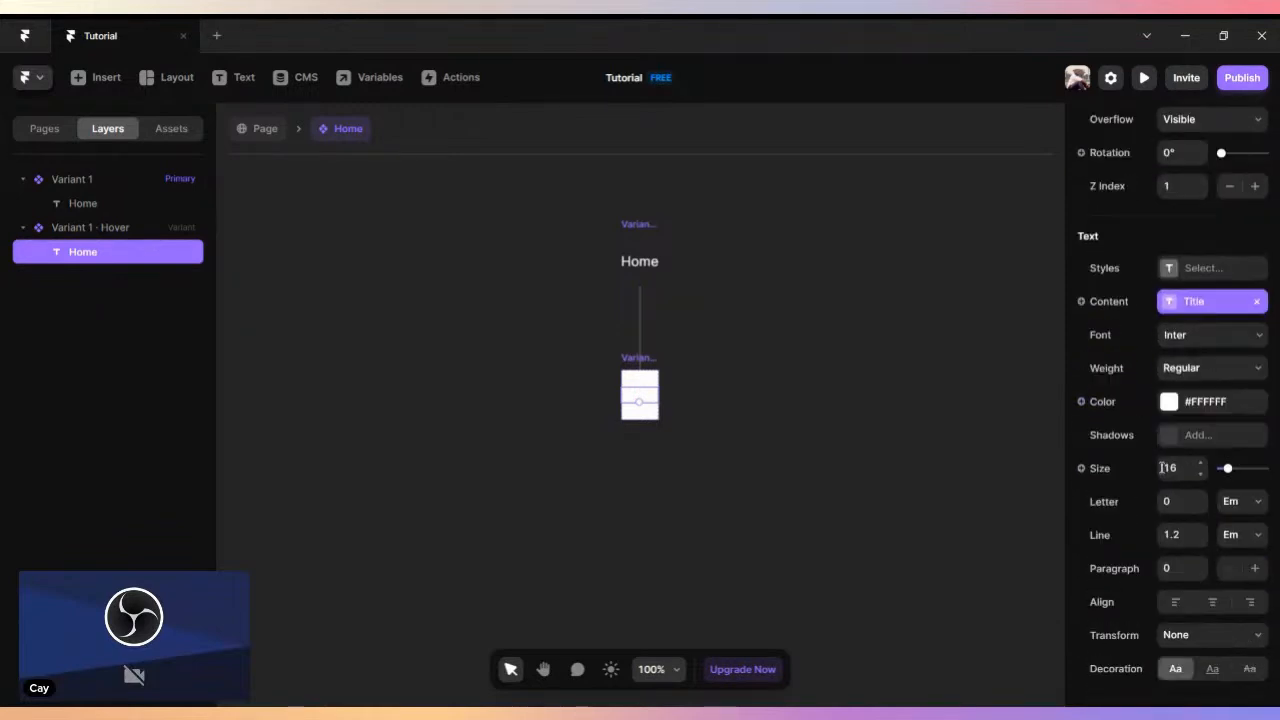
pyautogui.click(1169, 401)
pyautogui.moveTo(1000, 500); pyautogui.dragTo(1032, 524)
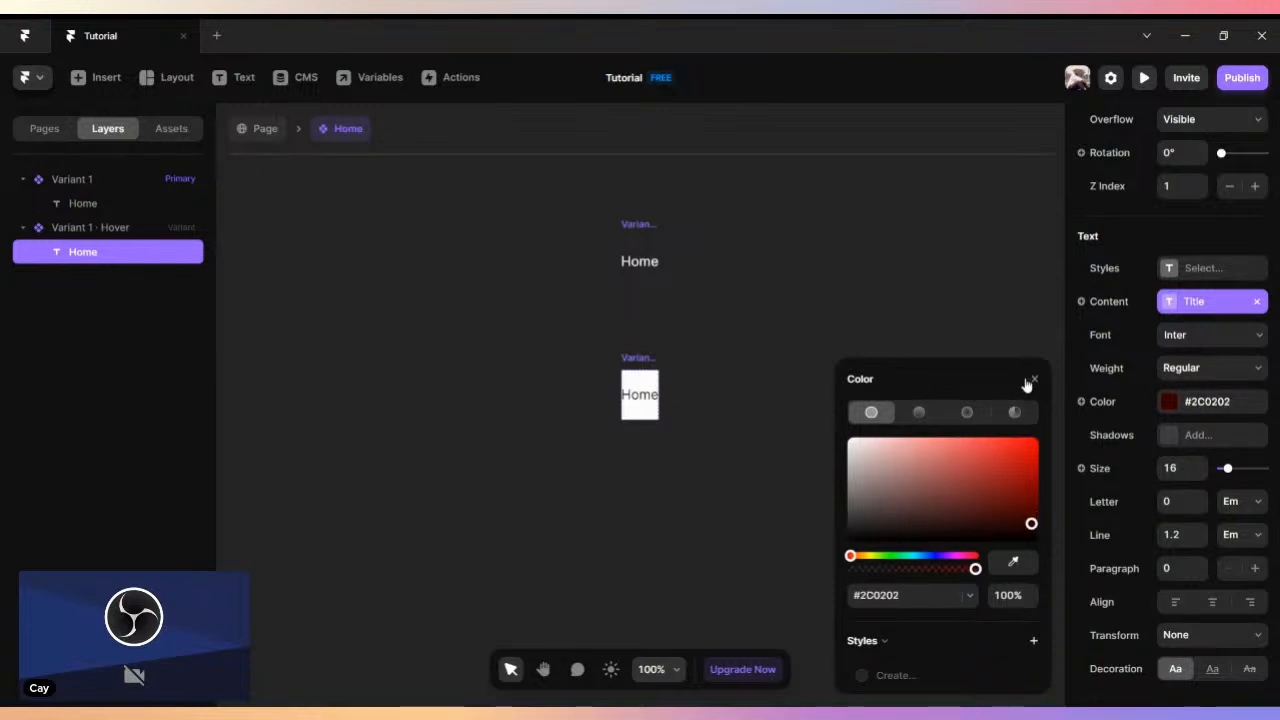
pyautogui.click(1033, 380)
# - Remove the white fill from the hover variant
pyautogui.click(634, 358)
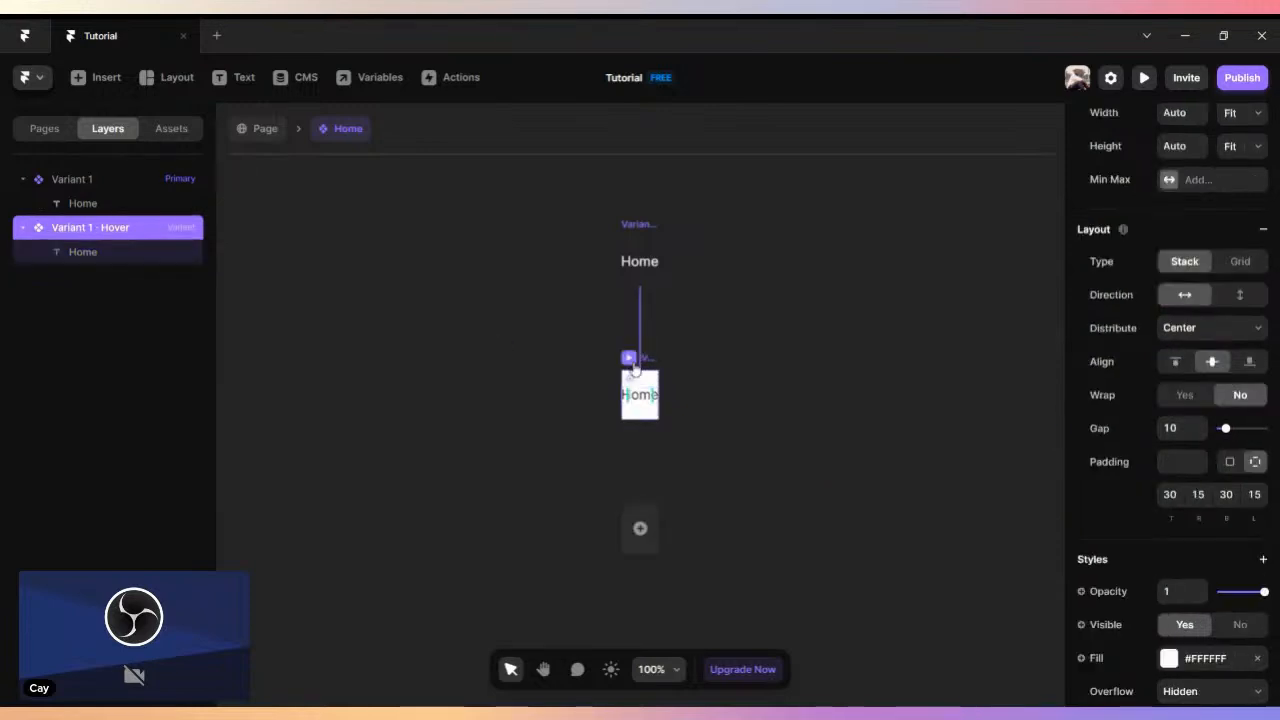
pyautogui.scroll(-5, 1255, 553)
pyautogui.click(1170, 412)
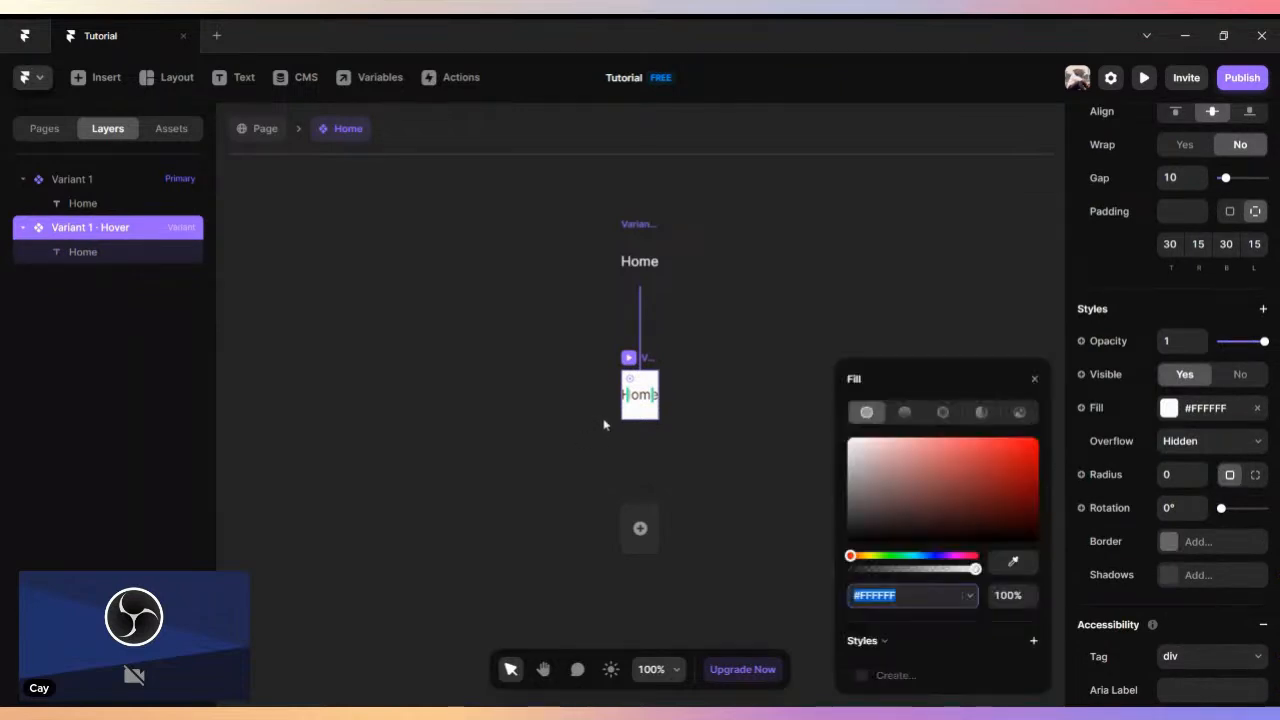
pyautogui.click(1035, 379)
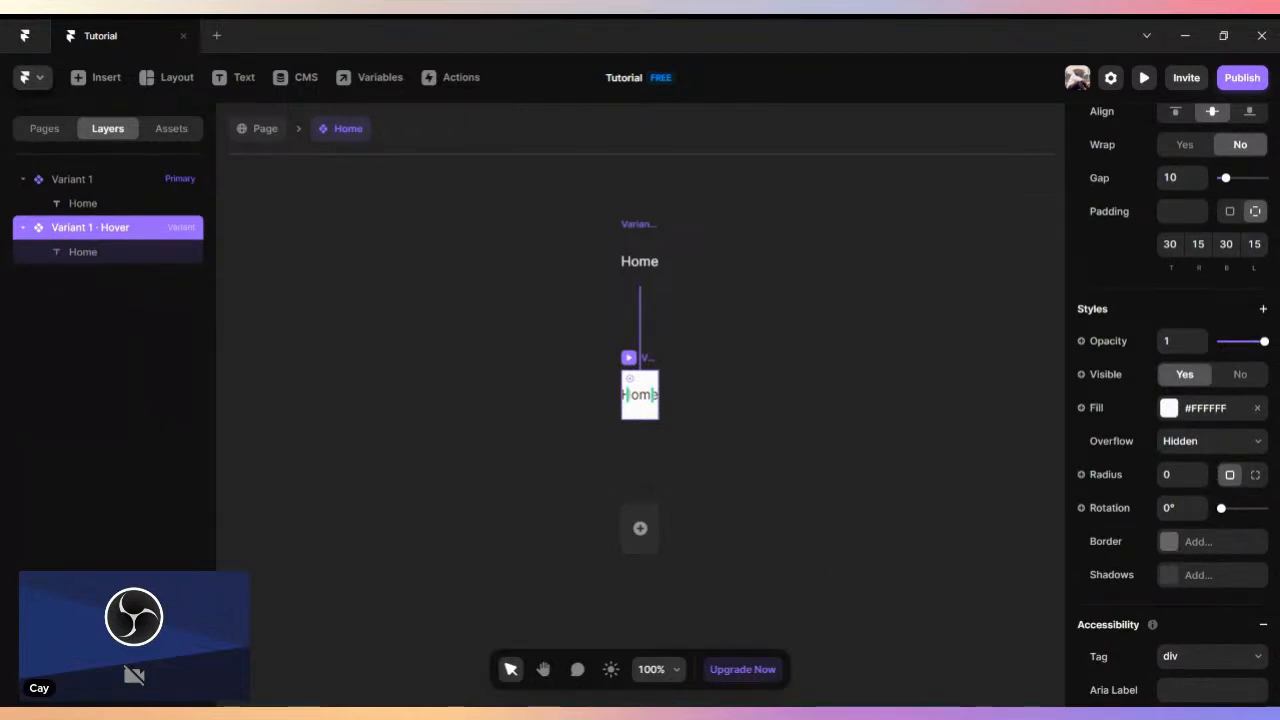
pyautogui.click(1261, 411)
# - Set the Home text color in the hover variant to bright blue, #0AC6F0
pyautogui.click(638, 400)
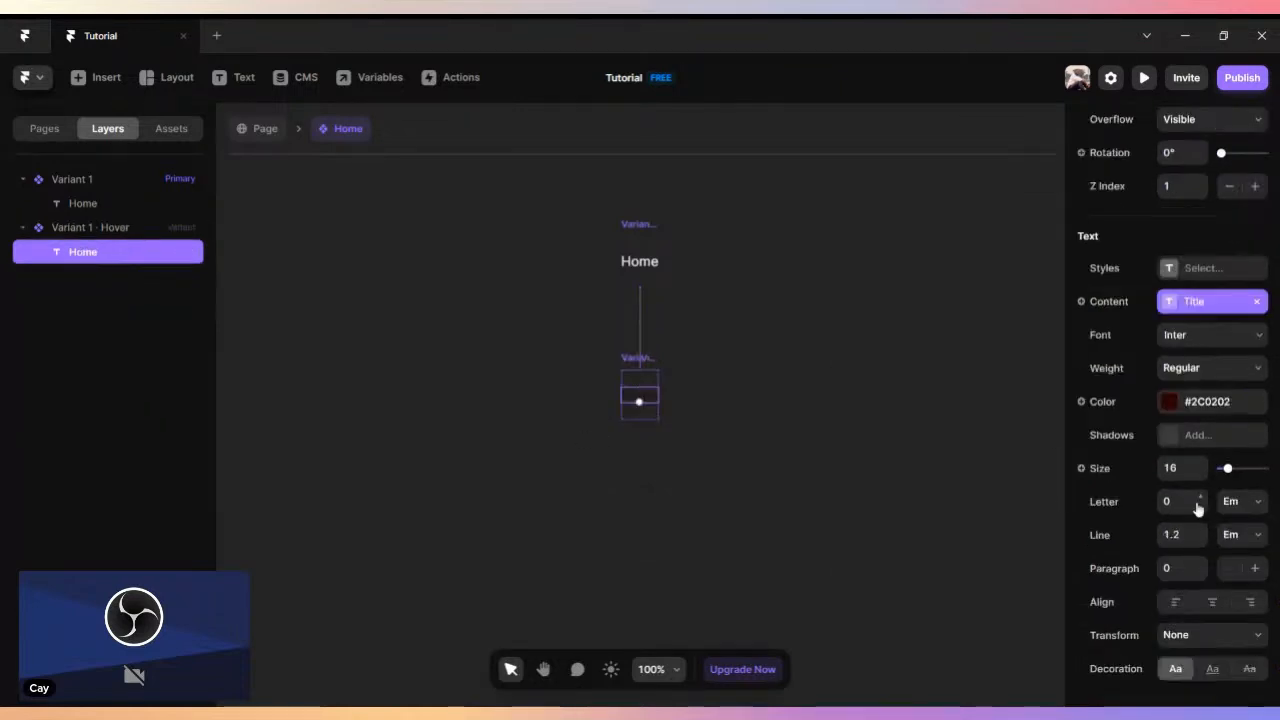
pyautogui.click(1170, 402)
pyautogui.moveTo(1014, 524); pyautogui.dragTo(1028, 378)
pyautogui.click(919, 557)
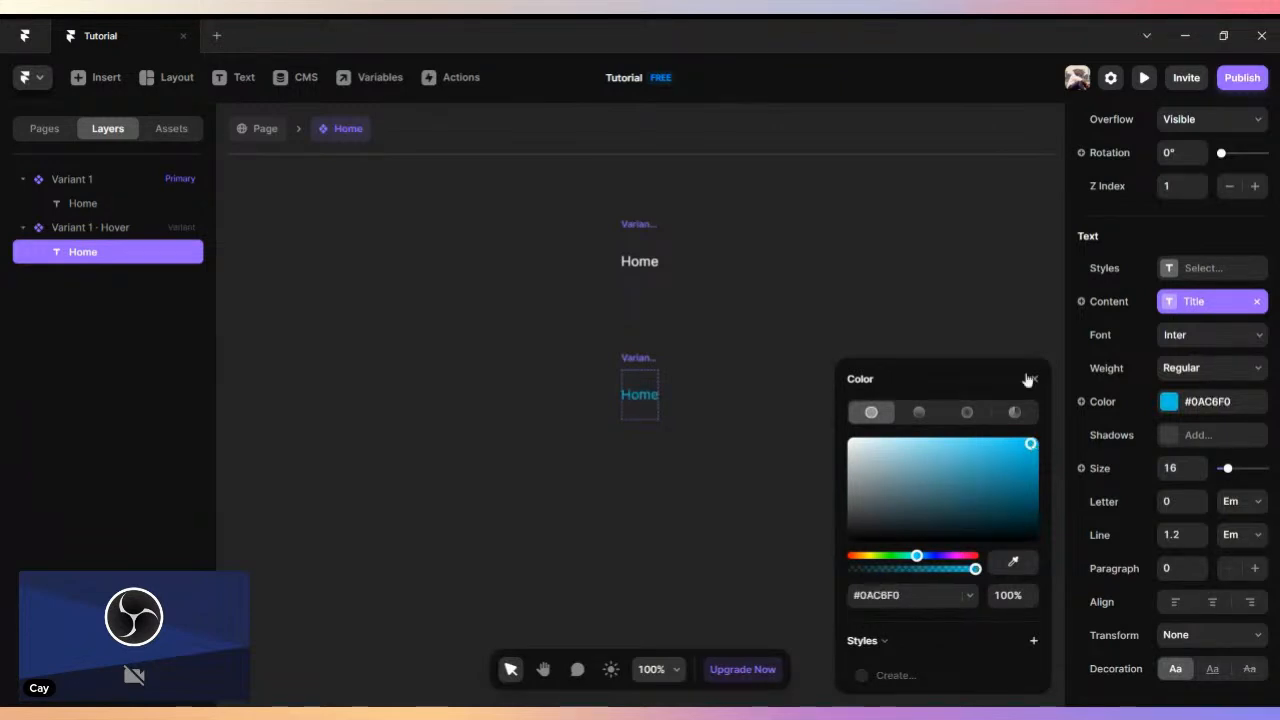
pyautogui.click(1034, 379)
pyautogui.click(777, 380)
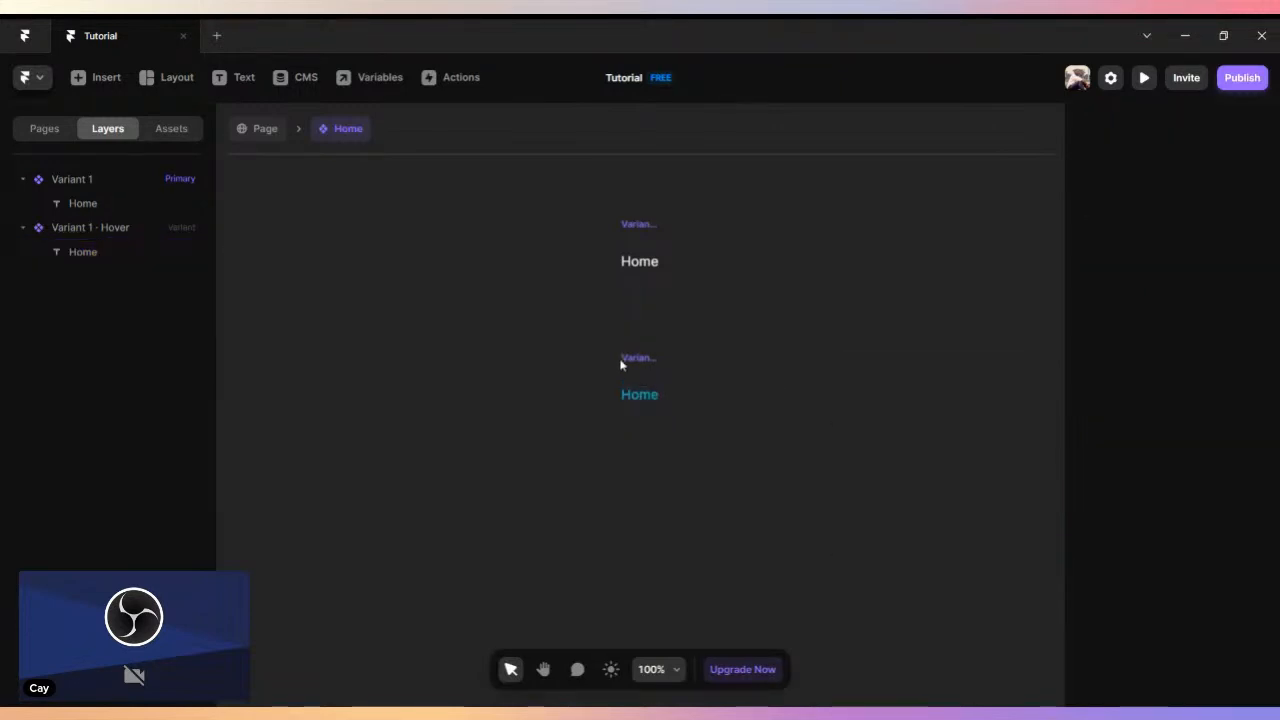
# - Add a pressed variant to the Home component and color its text dark teal, about #00857A
pyautogui.click(632, 228)
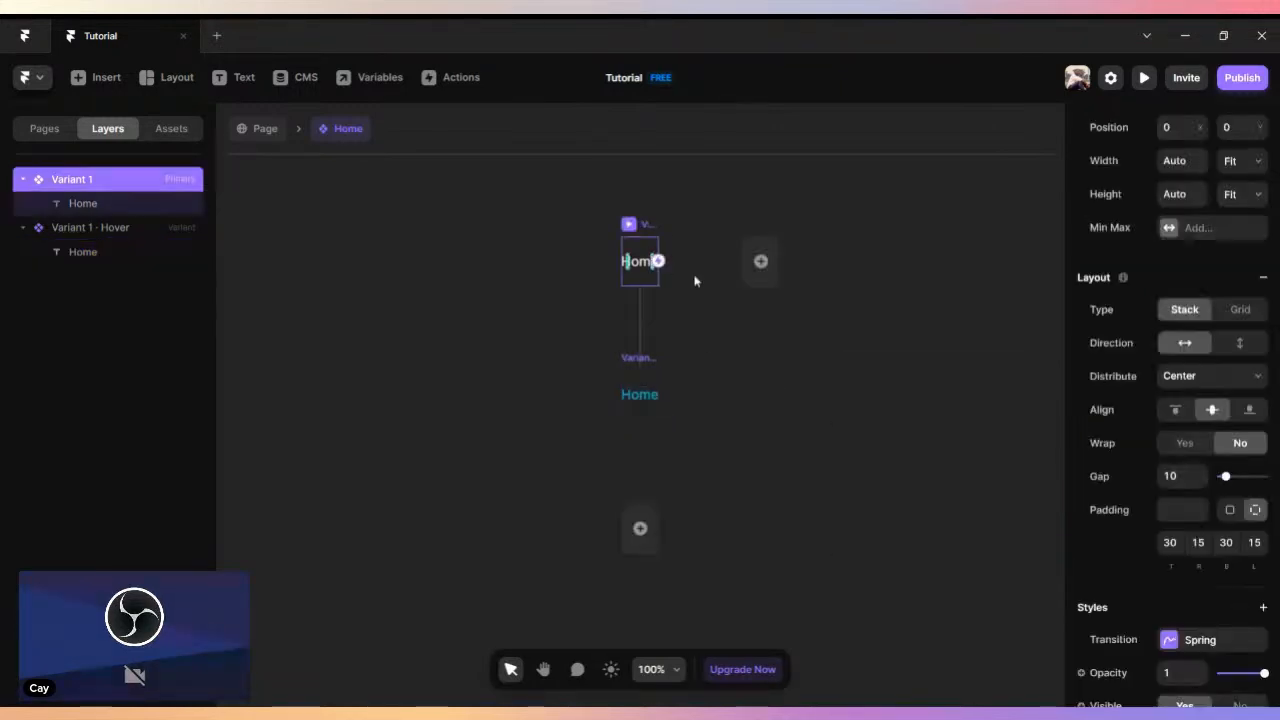
pyautogui.click(642, 527)
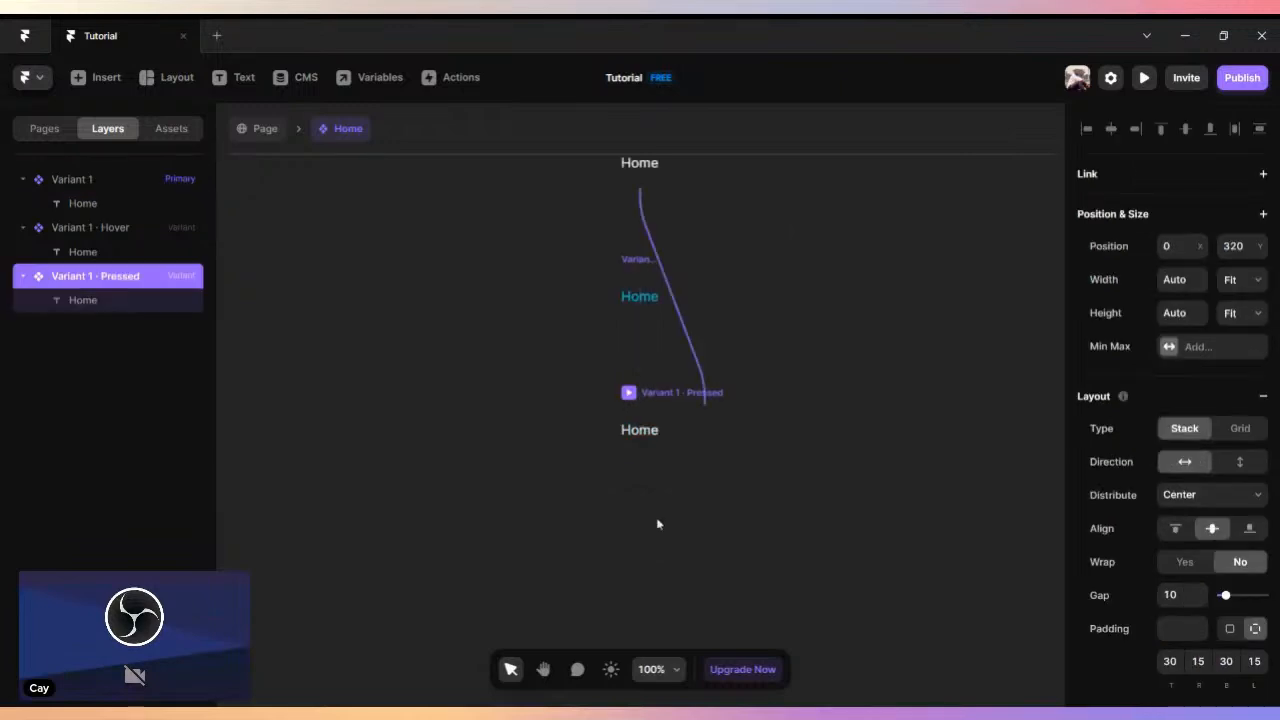
pyautogui.click(652, 434)
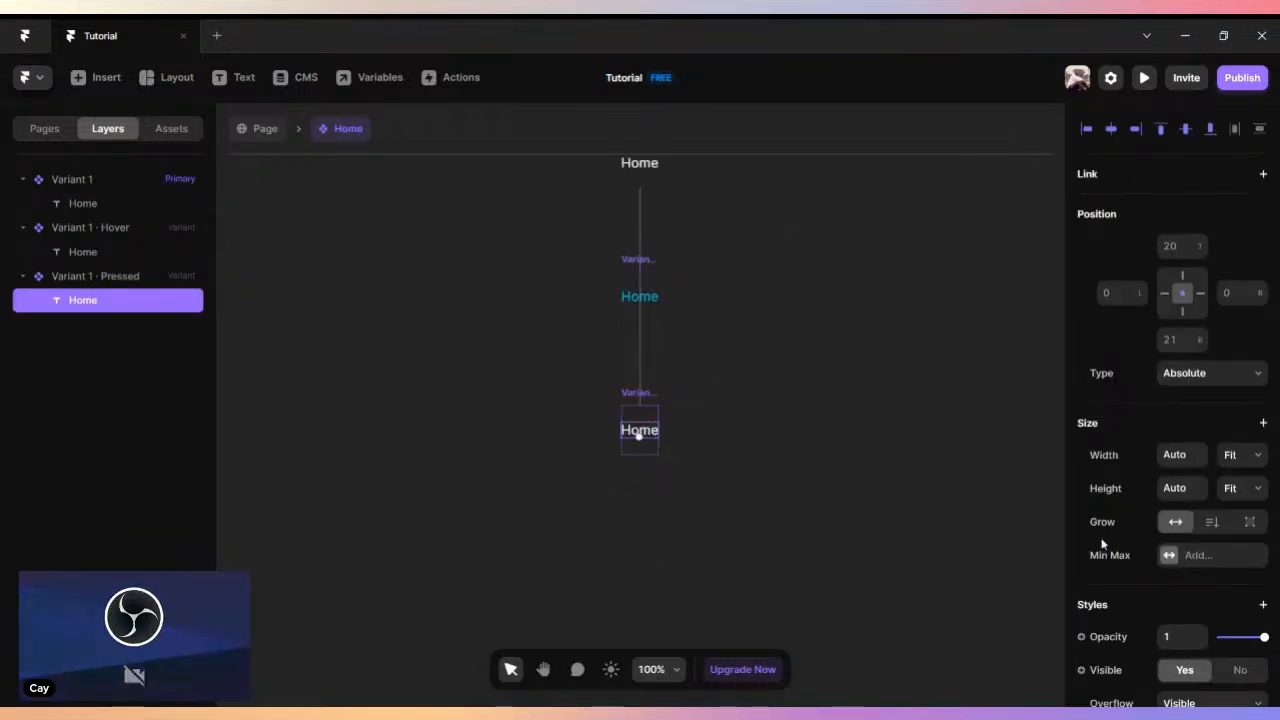
pyautogui.scroll(-4, 1170, 545)
pyautogui.scroll(-3, 1166, 553)
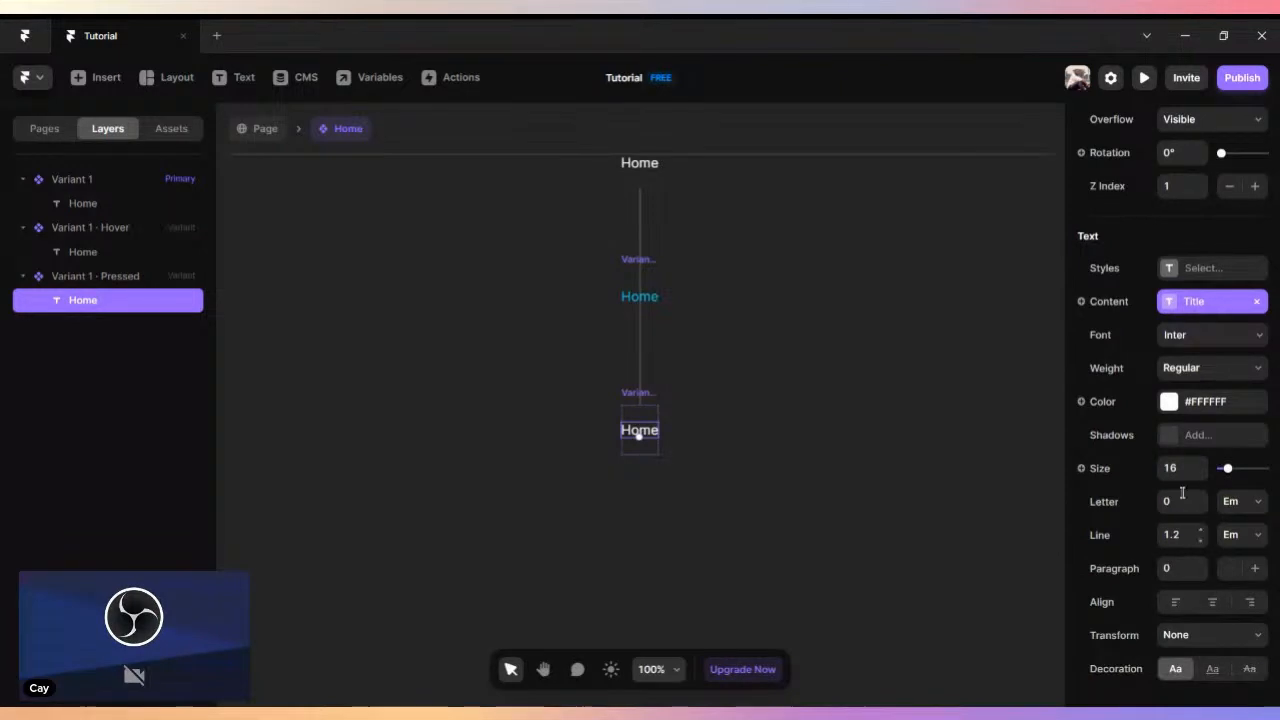
pyautogui.click(1170, 408)
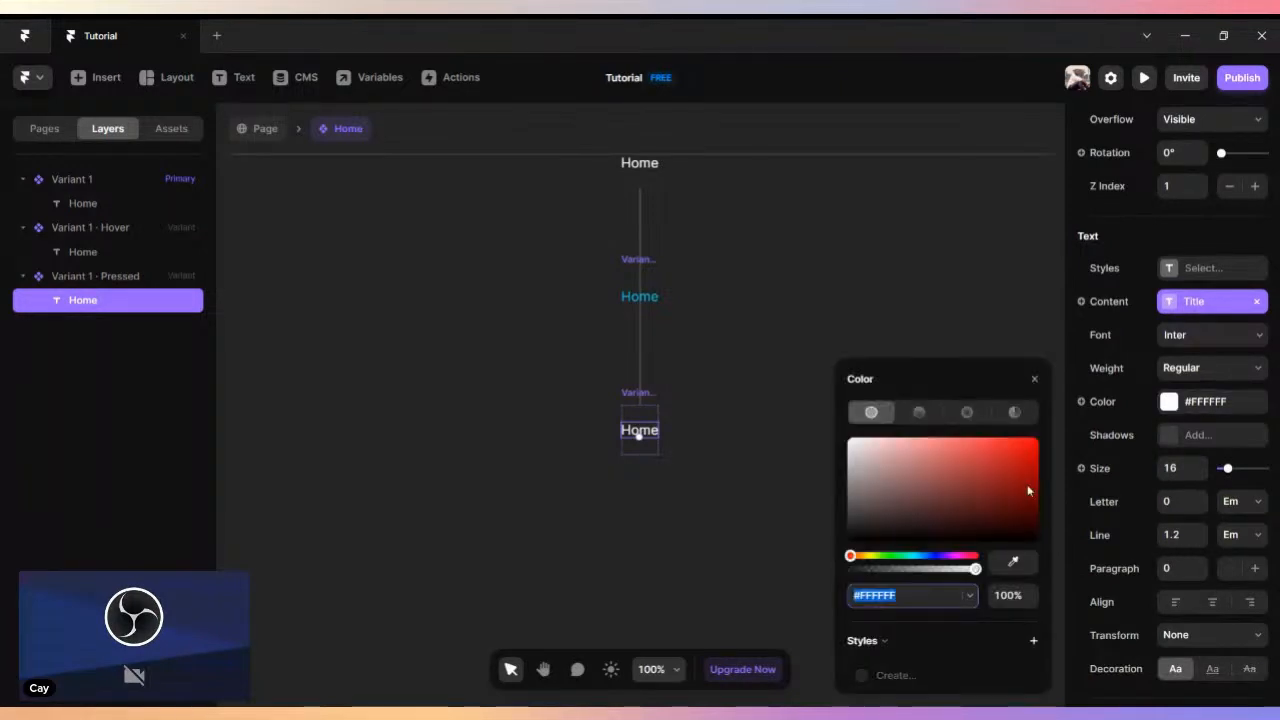
pyautogui.click(913, 557)
pyautogui.moveTo(1024, 488); pyautogui.dragTo(1041, 487)
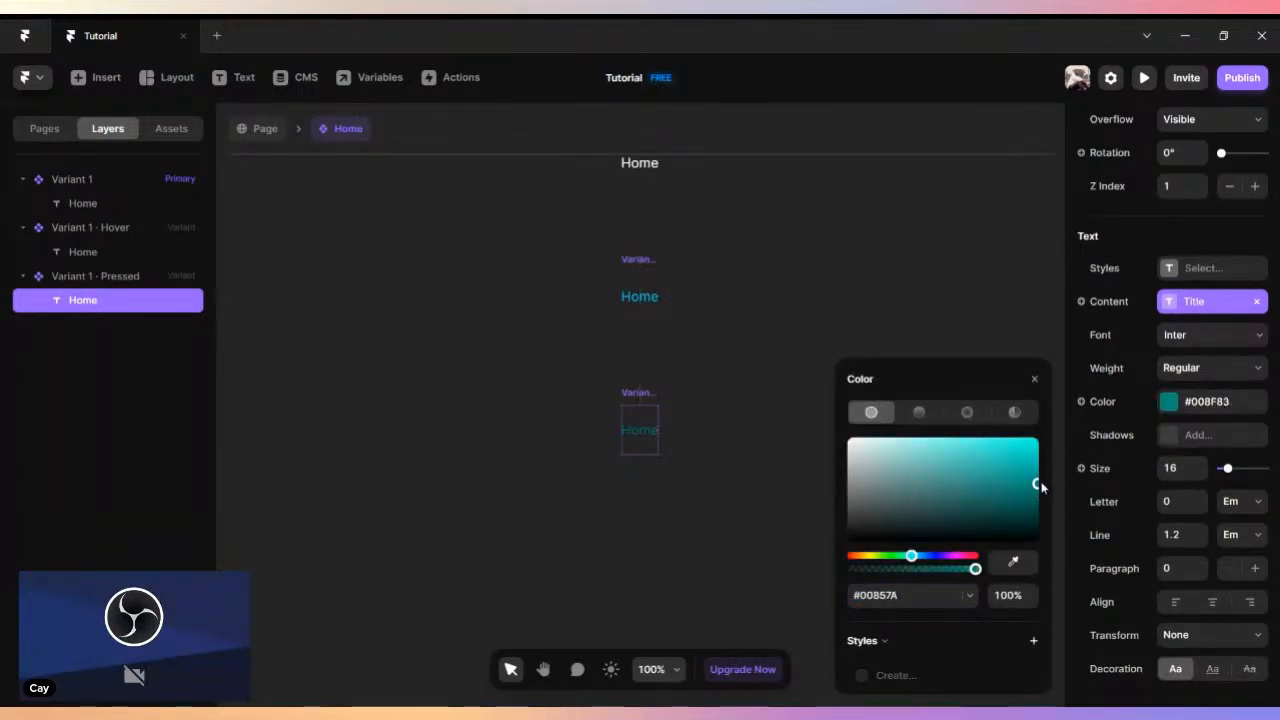
pyautogui.click(1034, 379)
pyautogui.click(890, 352)
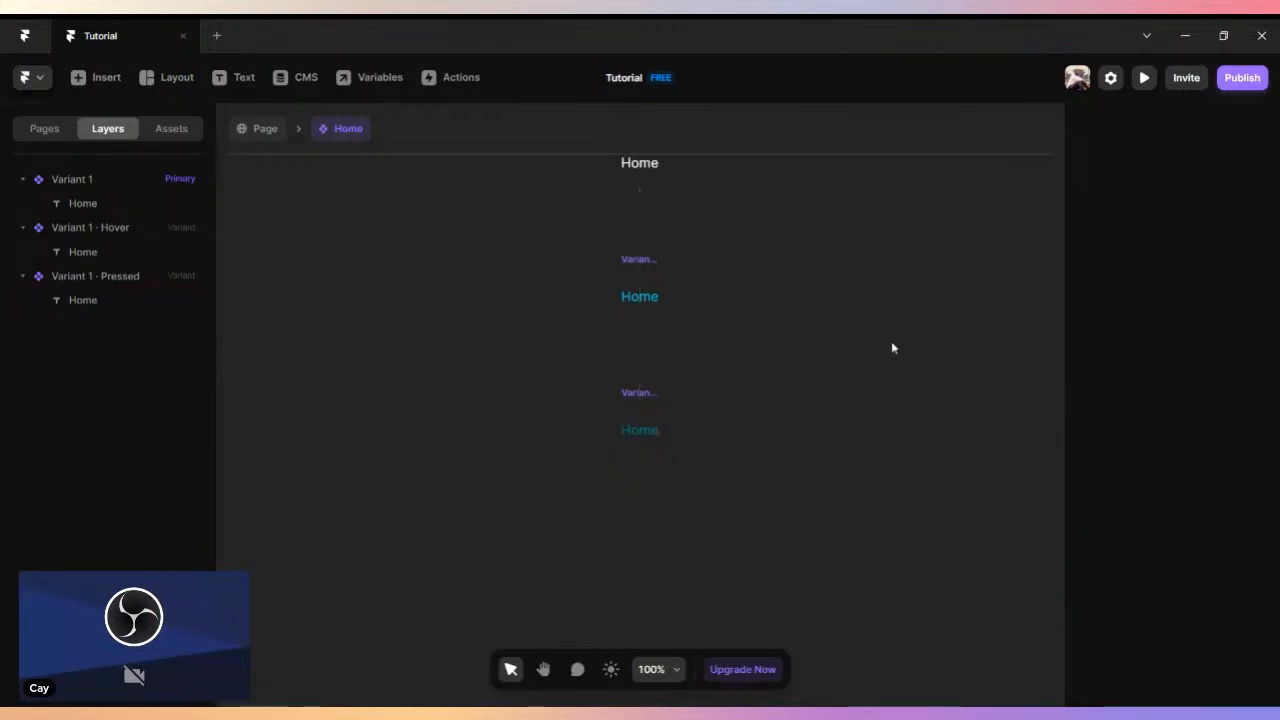
# - Return to the page and delete the two plain Home copies beside the Home component
pyautogui.click(256, 129)
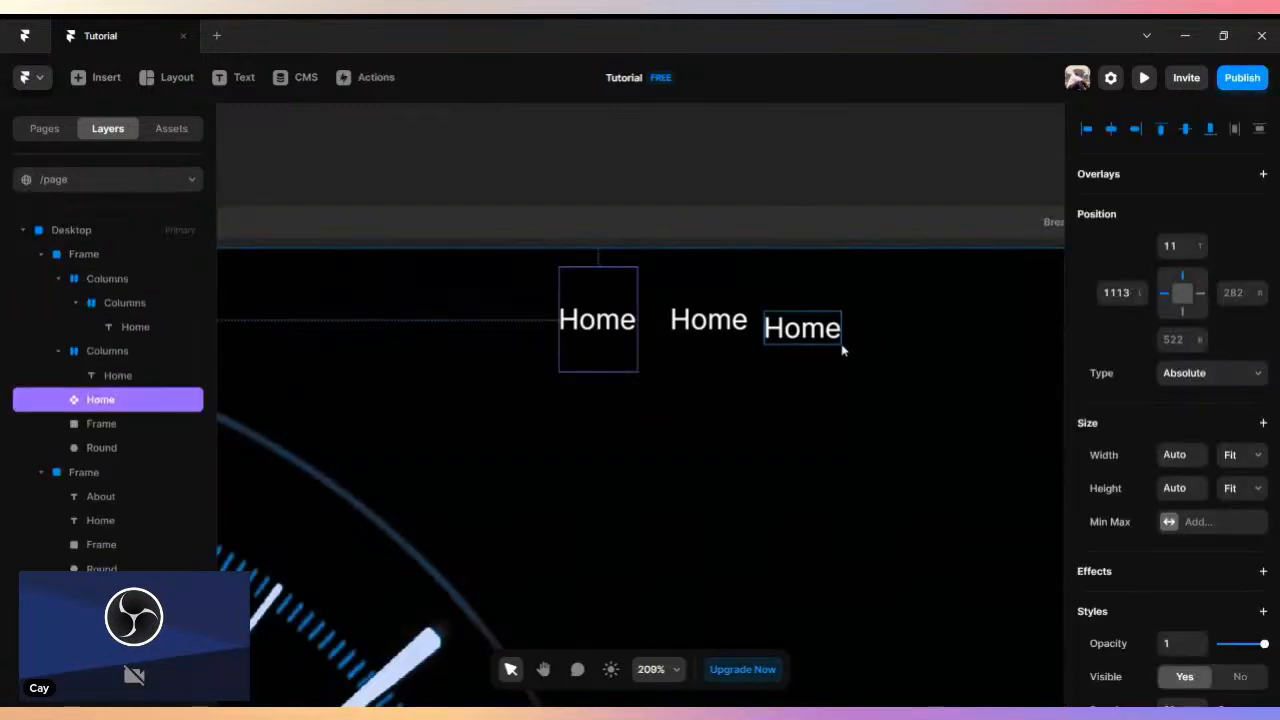
pyautogui.click(805, 333)
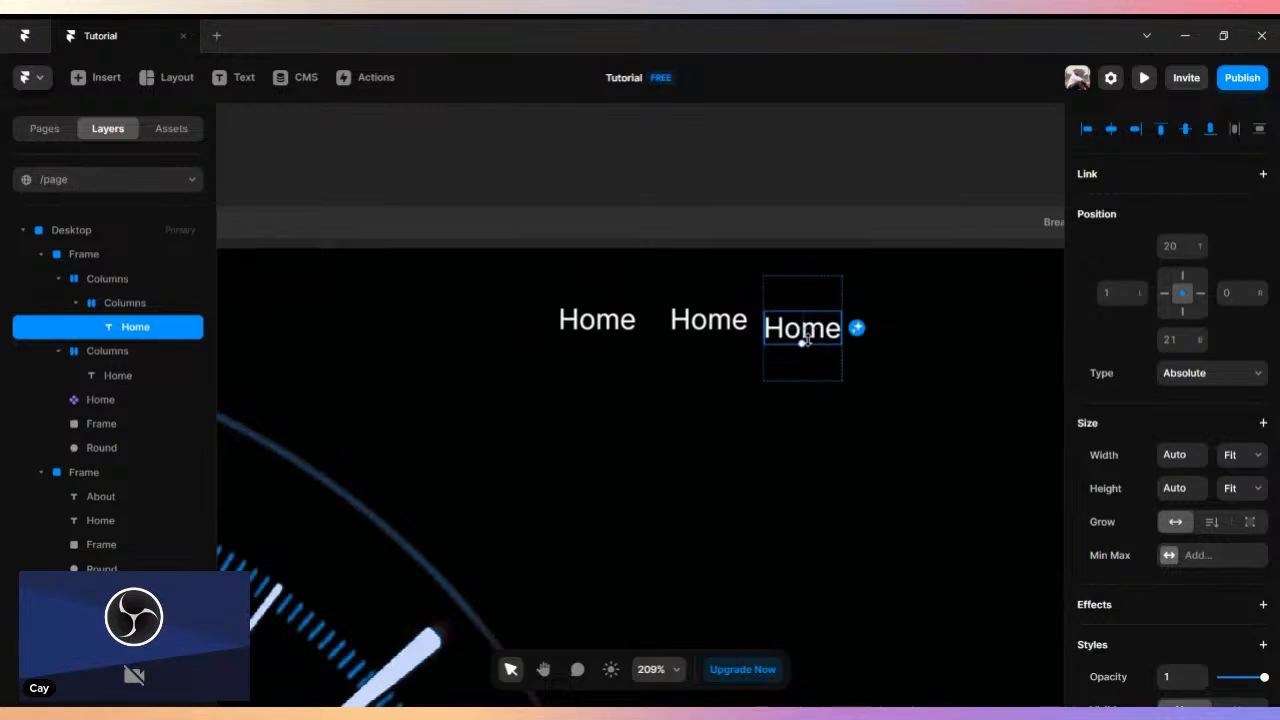
pyautogui.press('Delete')
pyautogui.click(733, 318)
pyautogui.press('Delete')
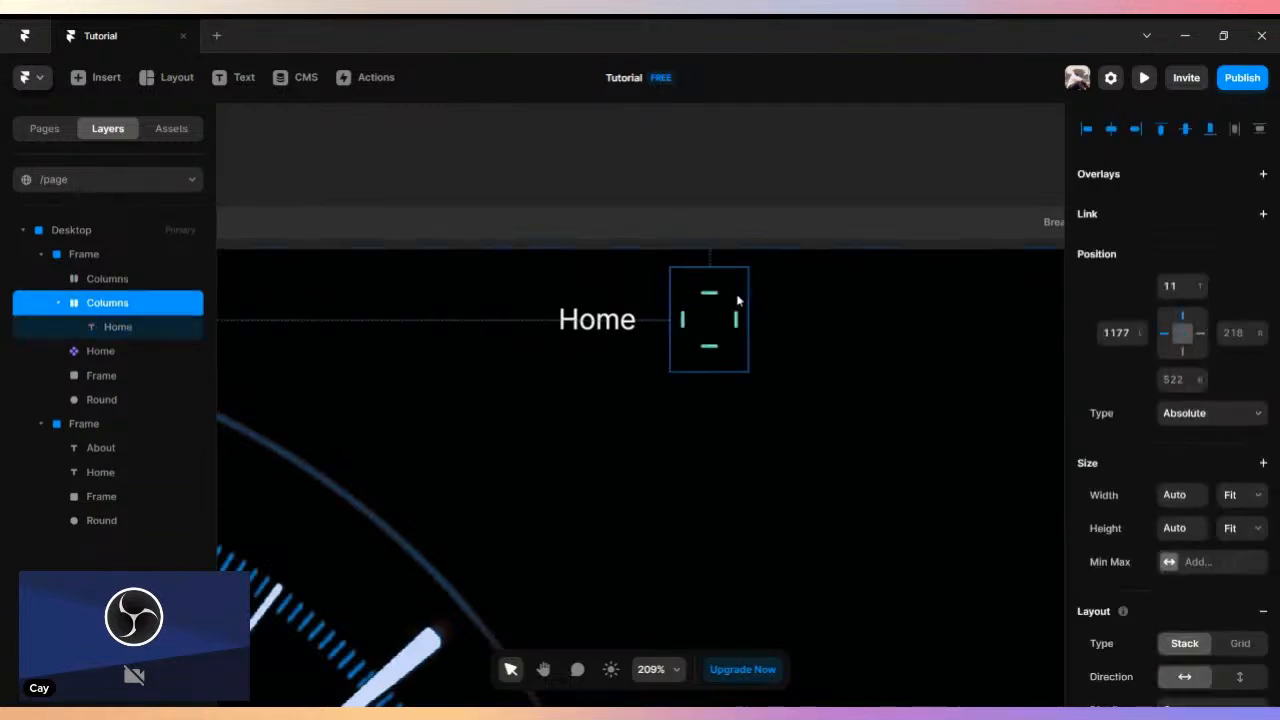
pyautogui.press('Delete')
# - Preview the Desktop page, test the Home link's hover and pressed states, and return to the canvas
pyautogui.click(607, 318)
pyautogui.scroll(-4, 567, 277)
pyautogui.press('space')
pyautogui.moveTo(474, 191); pyautogui.dragTo(867, 194)
pyautogui.scroll(-3, 340, 249)
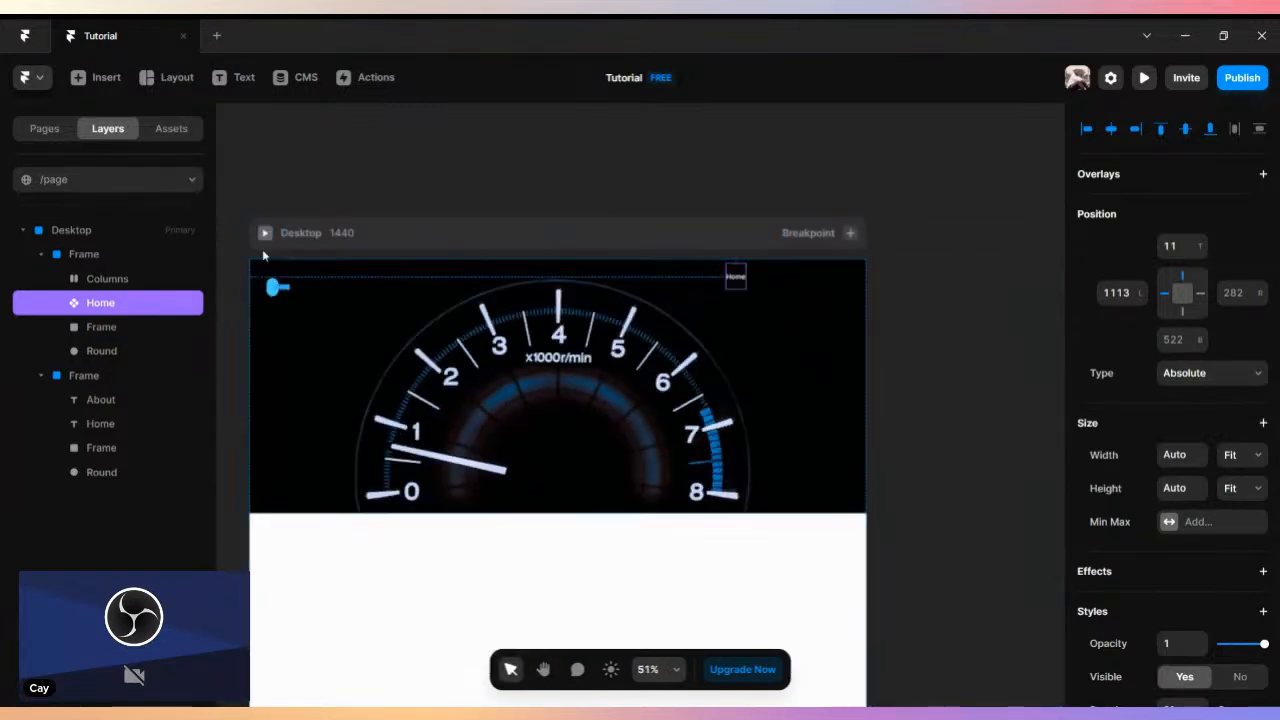
pyautogui.click(263, 234)
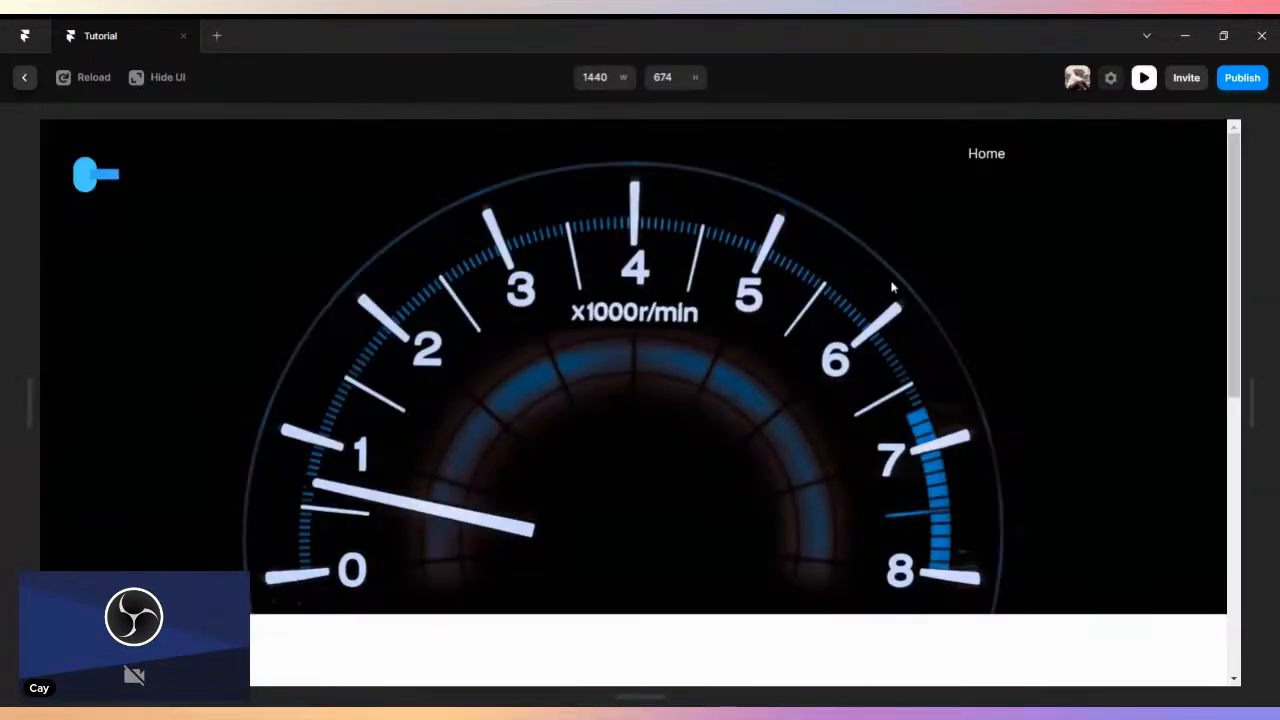
pyautogui.doubleClick(993, 152)
pyautogui.click(23, 84)
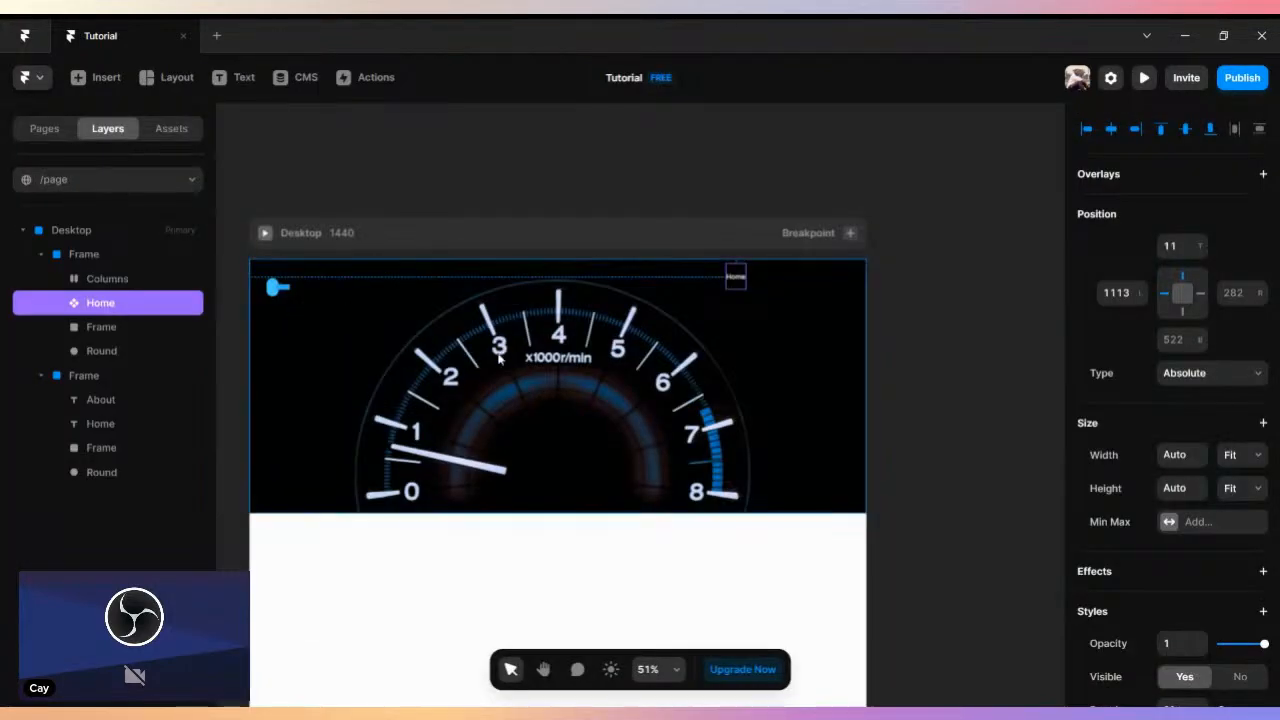
# - Add a text layer reading "W" on the gauge image, about 252 from its left and 195 from its top
pyautogui.click(523, 209)
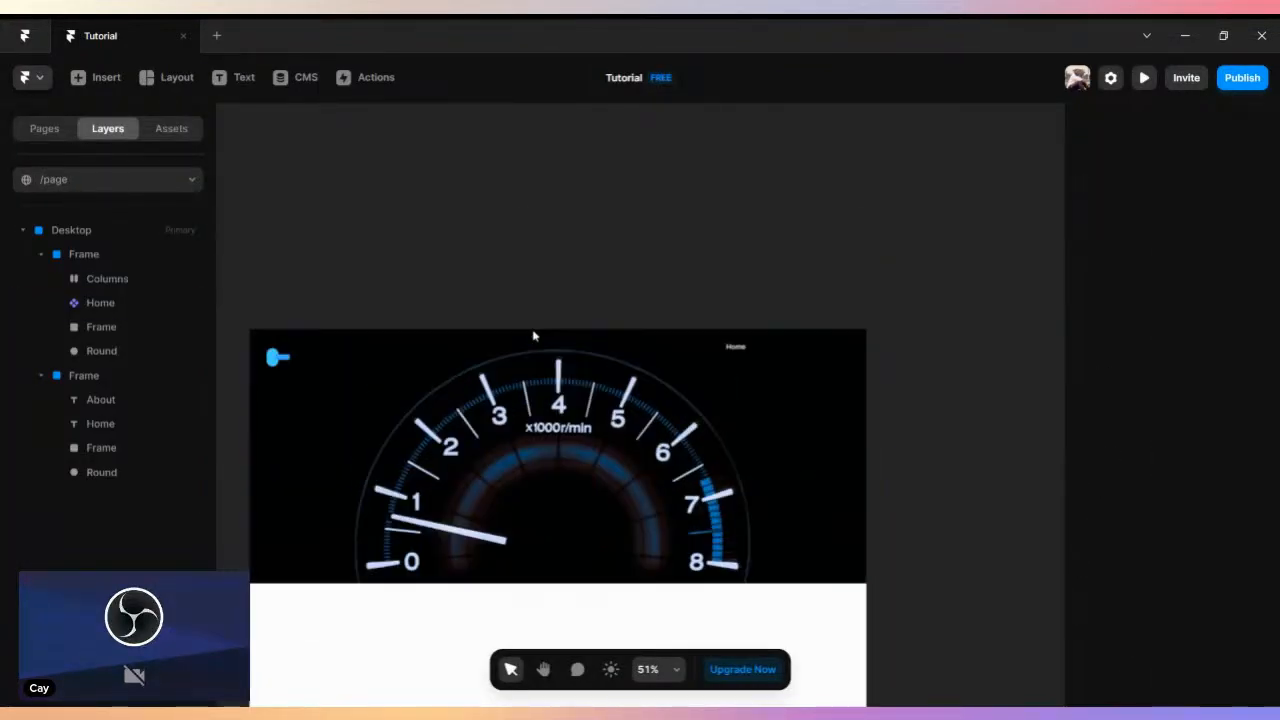
pyautogui.scroll(3, 531, 334)
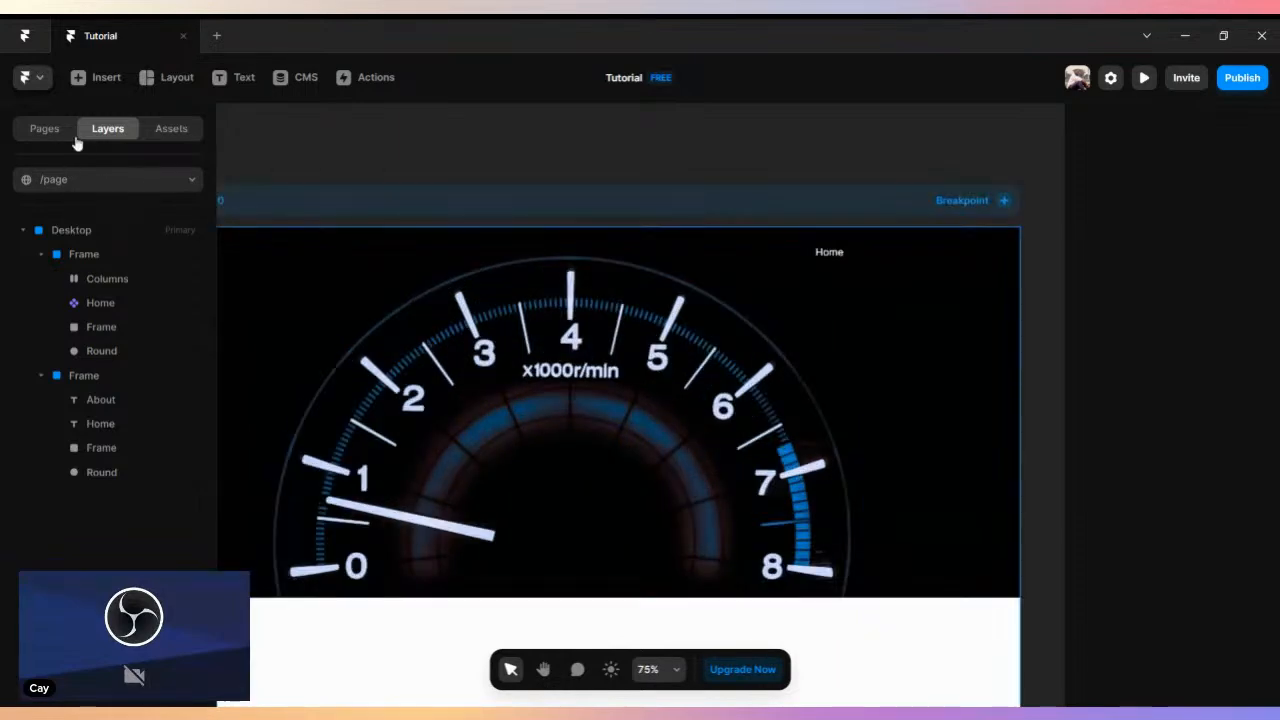
pyautogui.press('t')
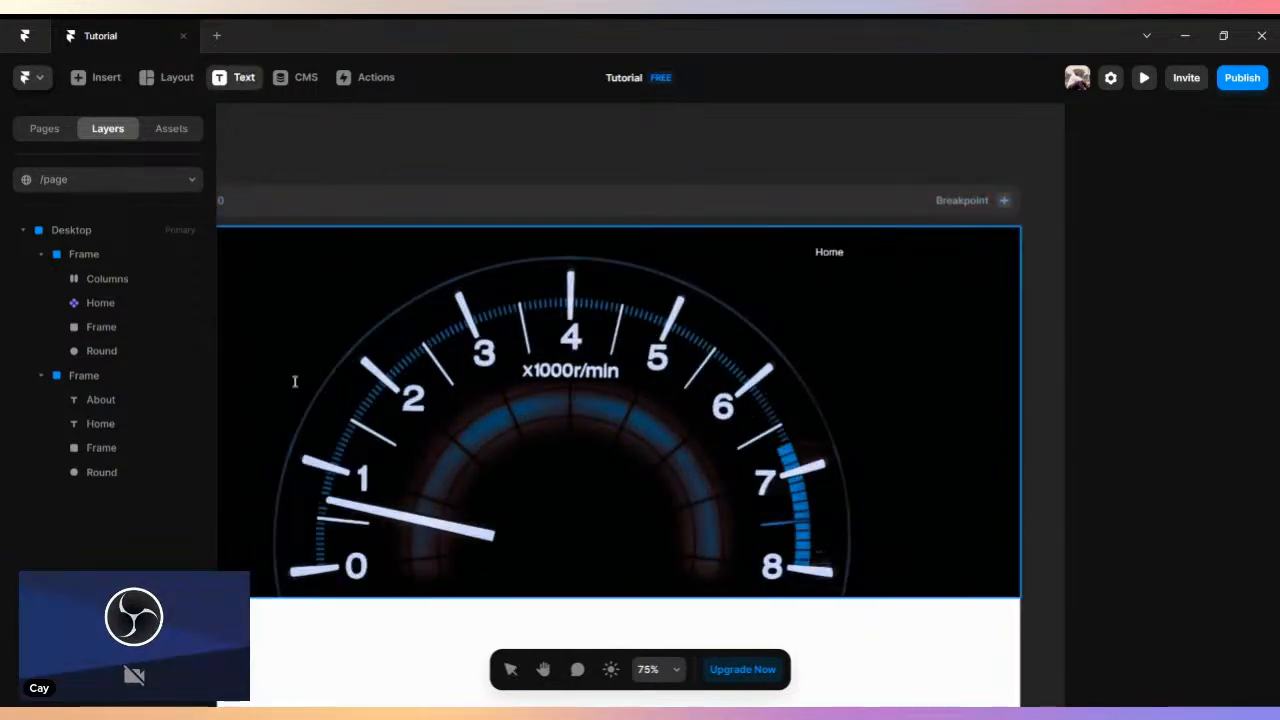
pyautogui.click(353, 360)
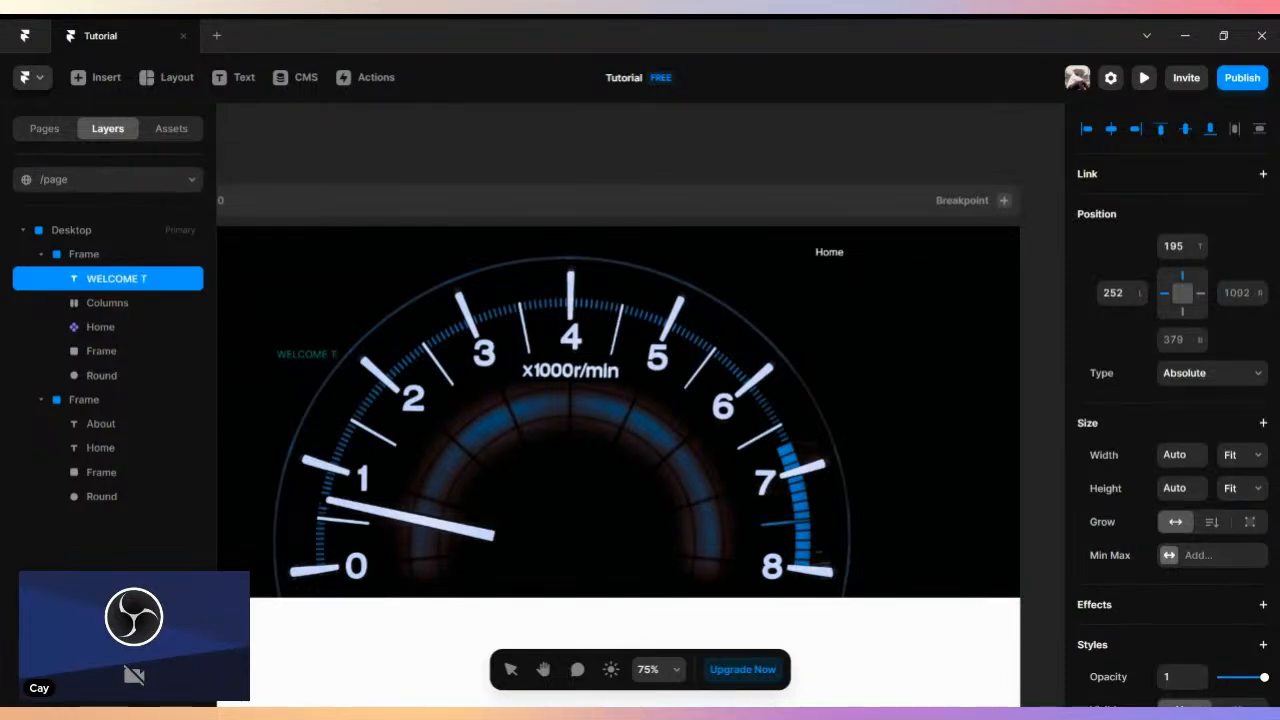
pyautogui.press('BackSpace')
pyautogui.press('BackSpace')
pyautogui.press('BackSpace')
pyautogui.press('BackSpace')
pyautogui.press('BackSpace')
pyautogui.press('BackSpace')
pyautogui.press('BackSpace')
pyautogui.press('BackSpace')
pyautogui.press('BackSpace')
pyautogui.write('Welcome to my small Car Hub')
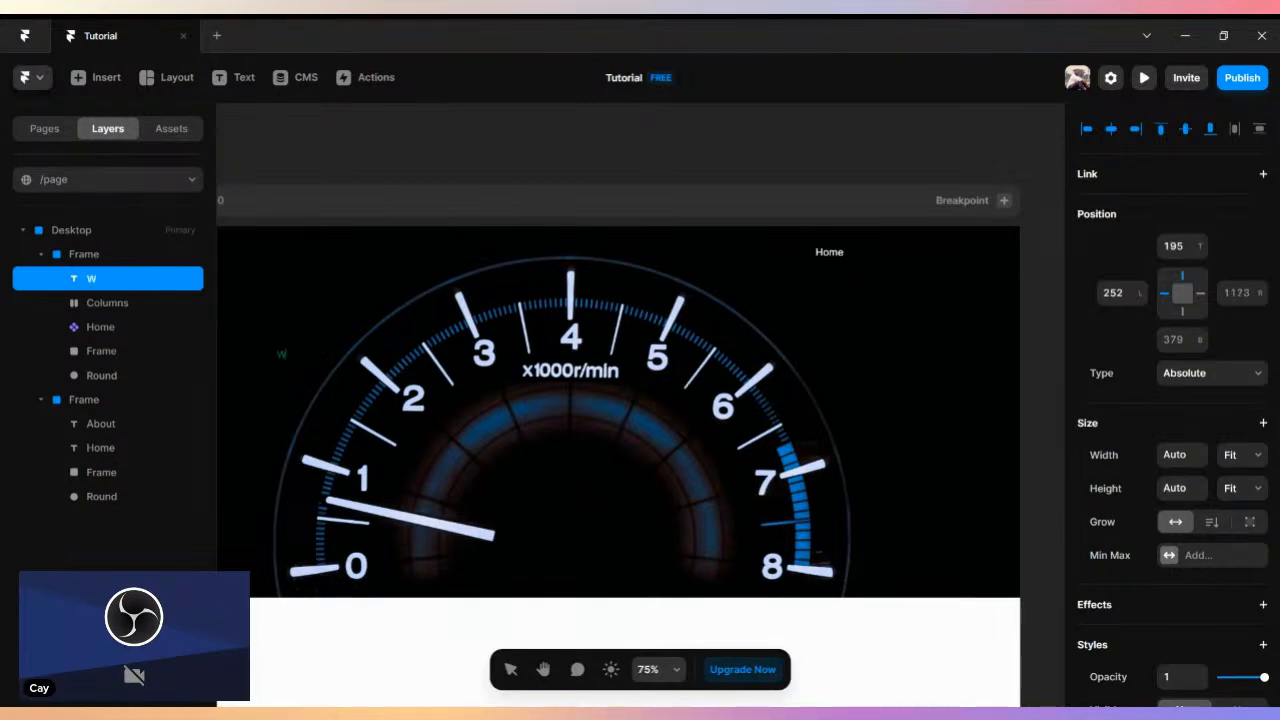
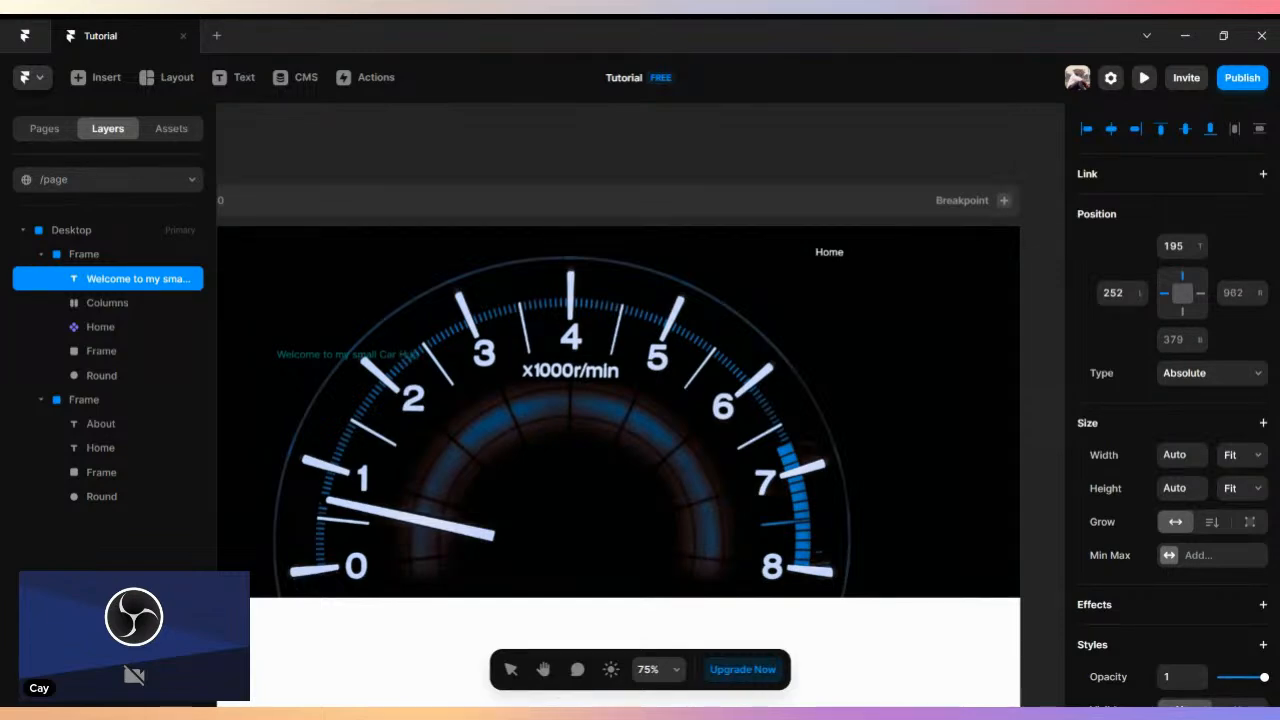
# - Finish the text "Welcome to my small Car Hub" and set its color to near-white #F7F7F7
pyautogui.press('Escape')
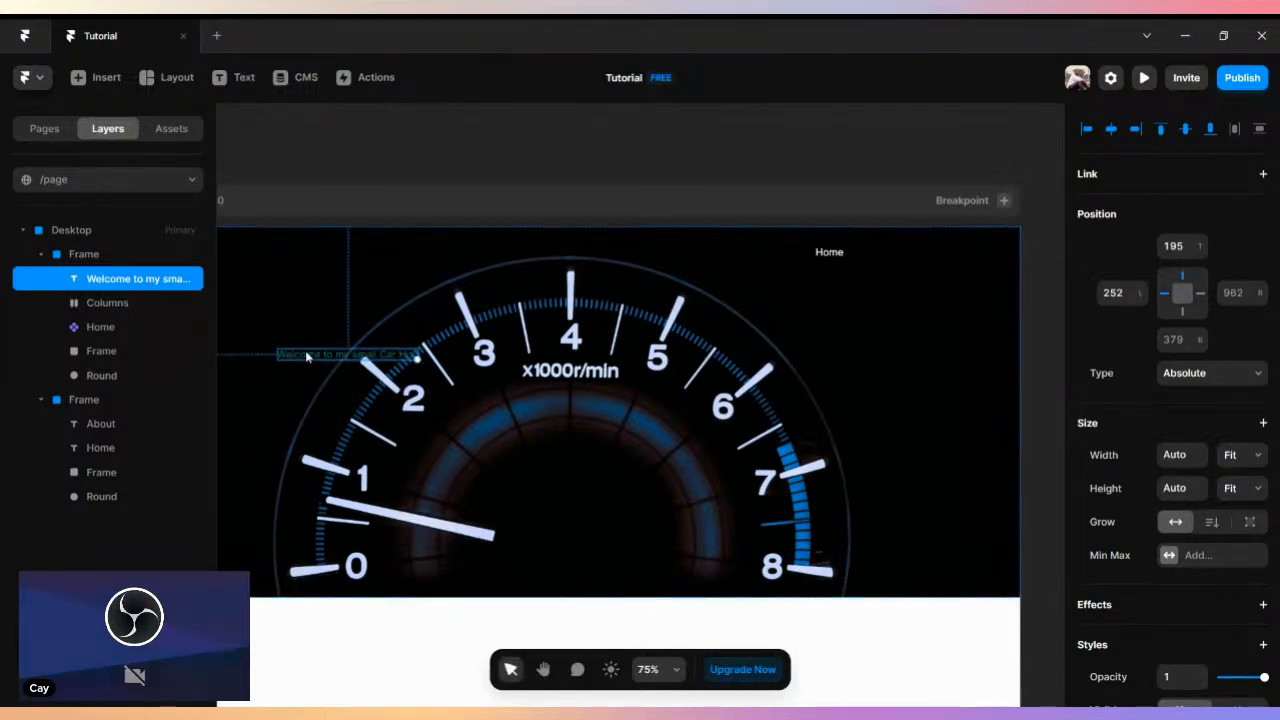
pyautogui.scroll(-2, 1137, 540)
pyautogui.scroll(-1, 1137, 540)
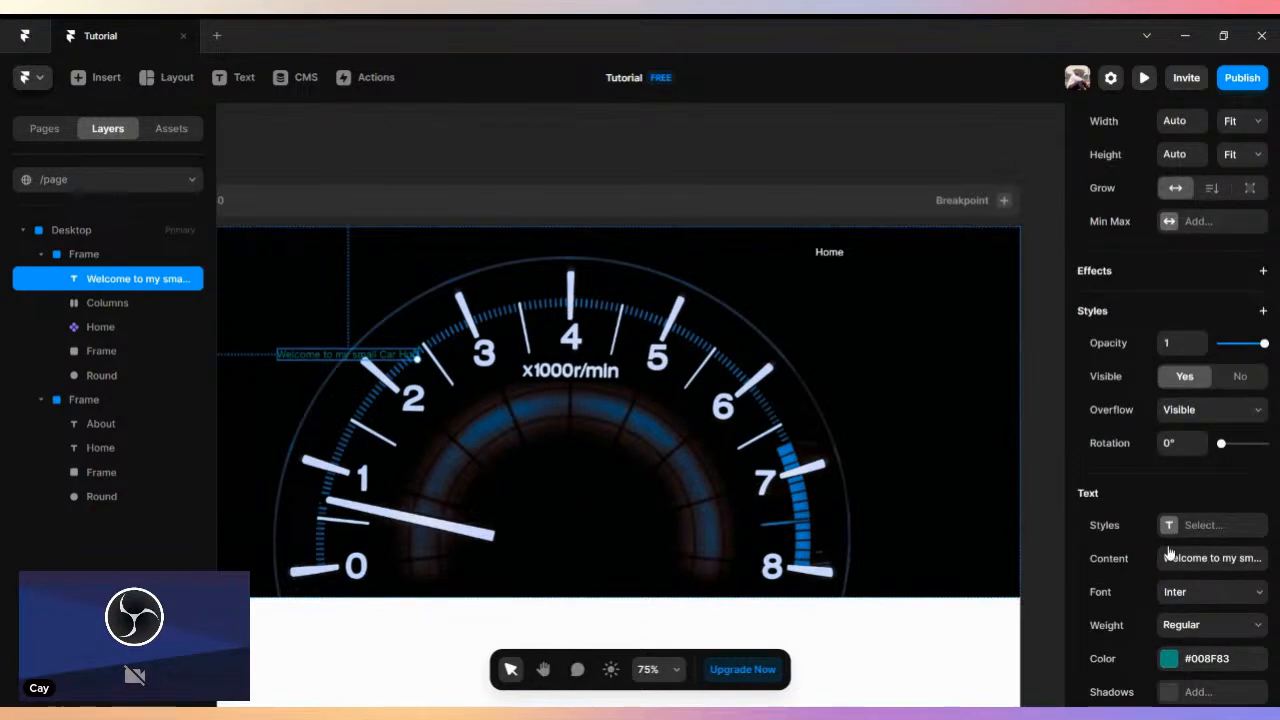
pyautogui.click(1170, 657)
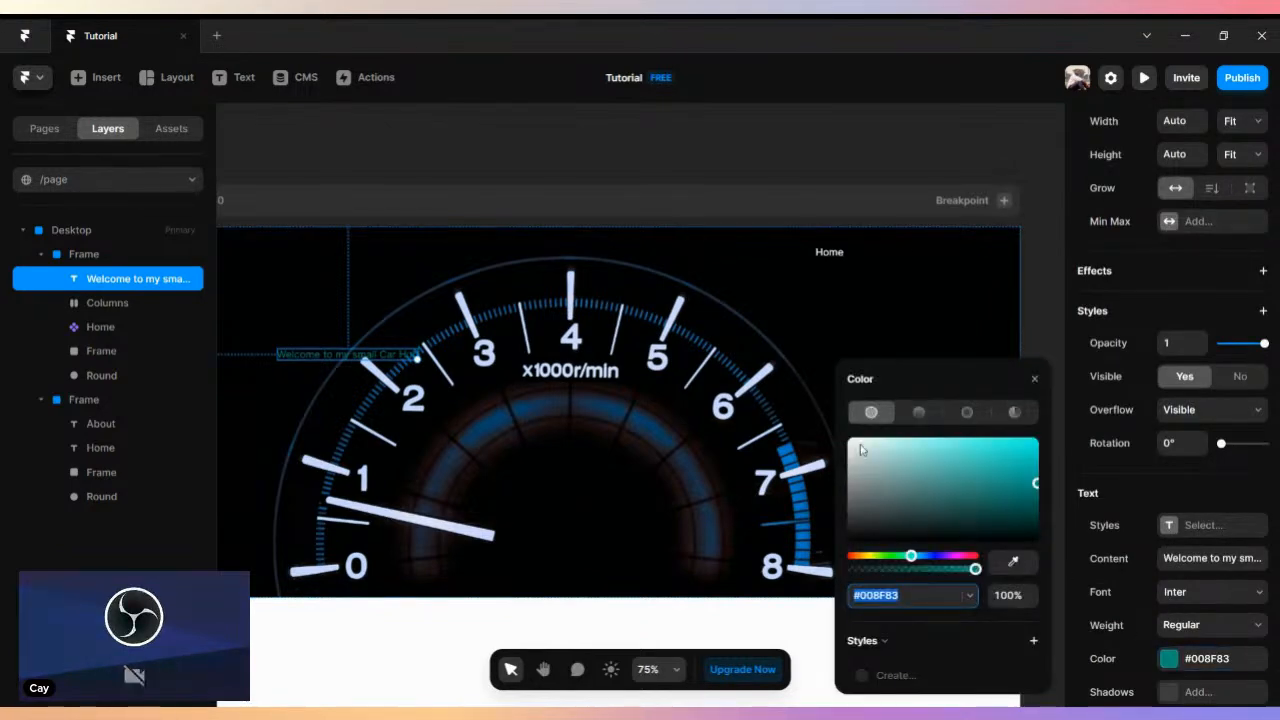
pyautogui.moveTo(856, 451); pyautogui.dragTo(843, 442)
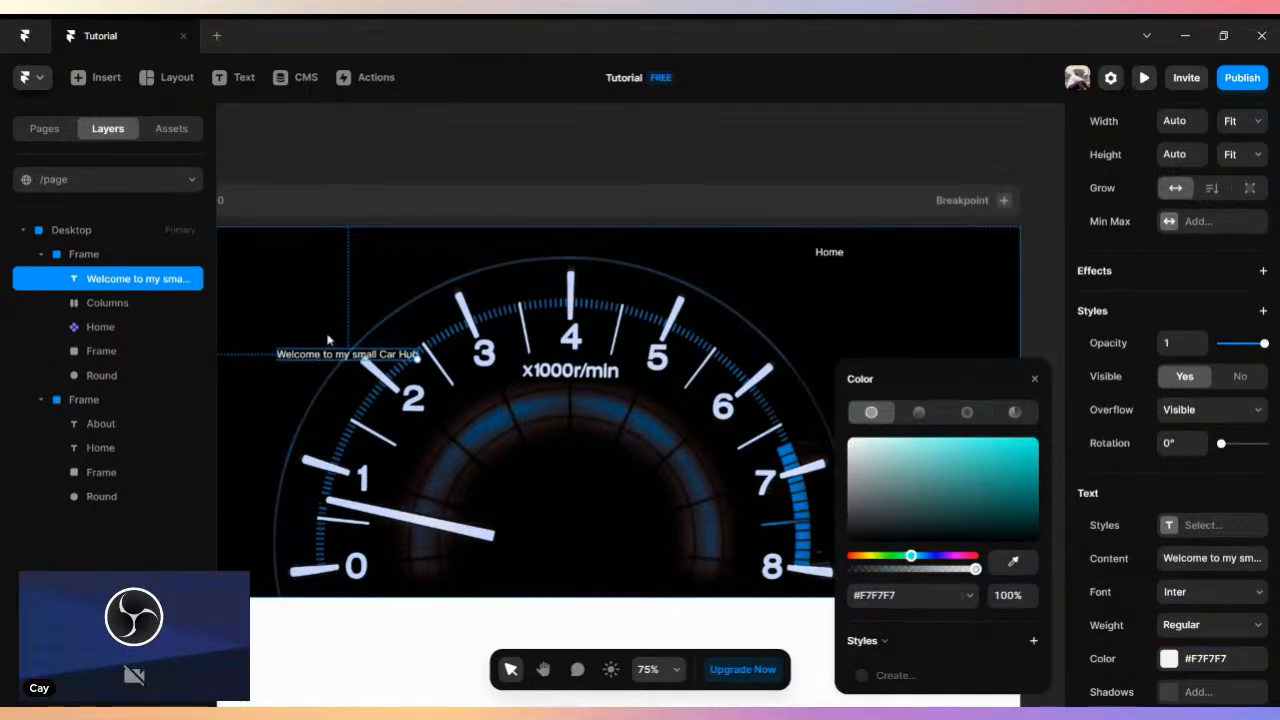
pyautogui.click(382, 298)
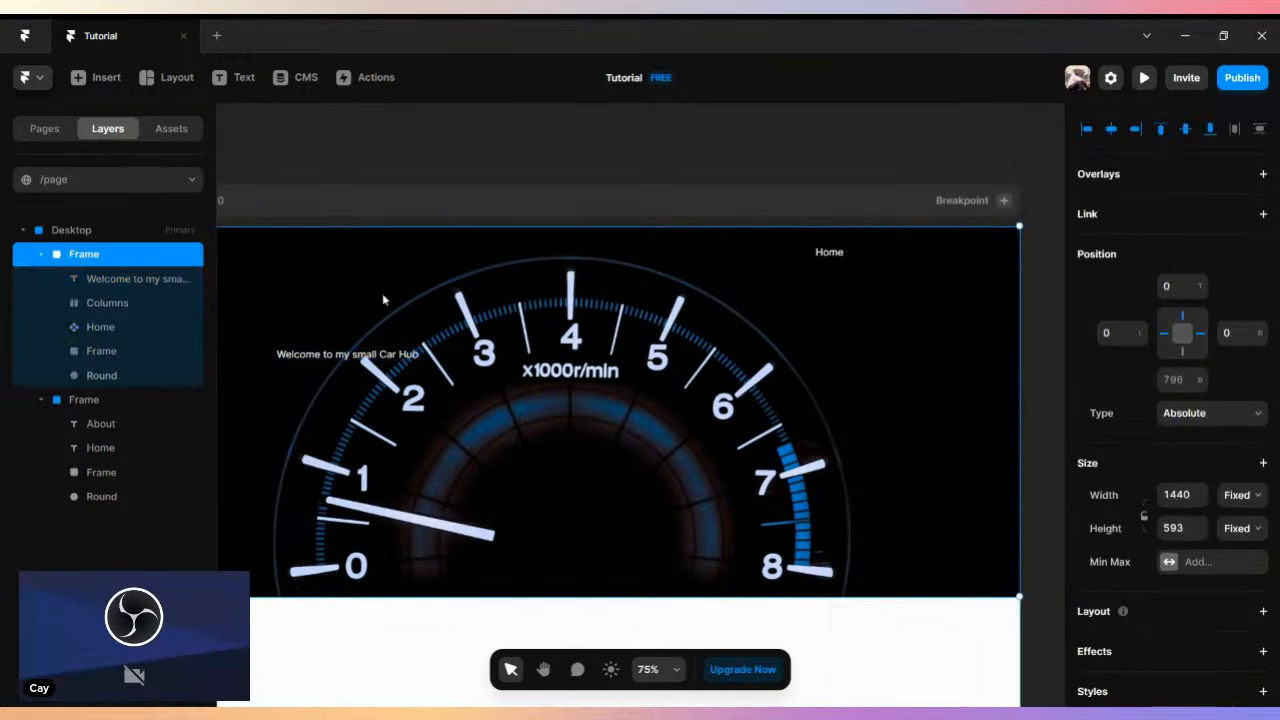
# - Move the welcome text out of the gauge header onto the empty canvas beside the Desktop page
pyautogui.doubleClick(878, 311)
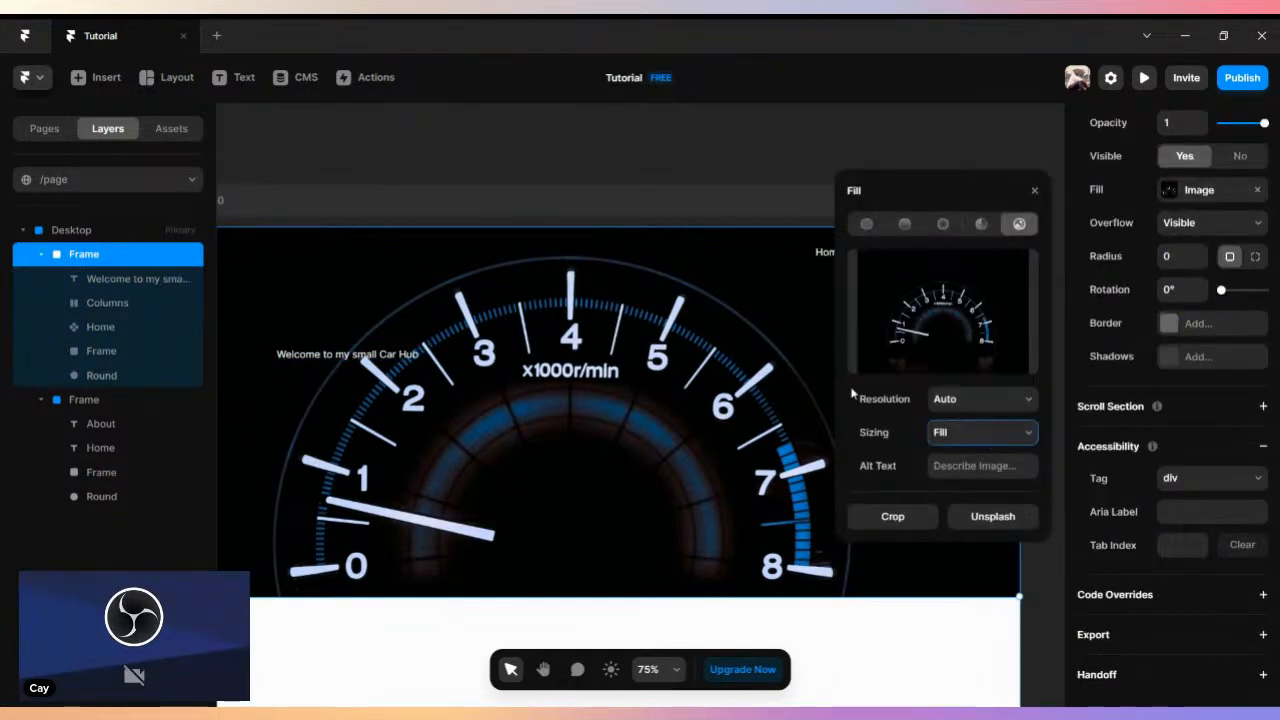
pyautogui.click(1034, 192)
pyautogui.scroll(-5, 590, 183)
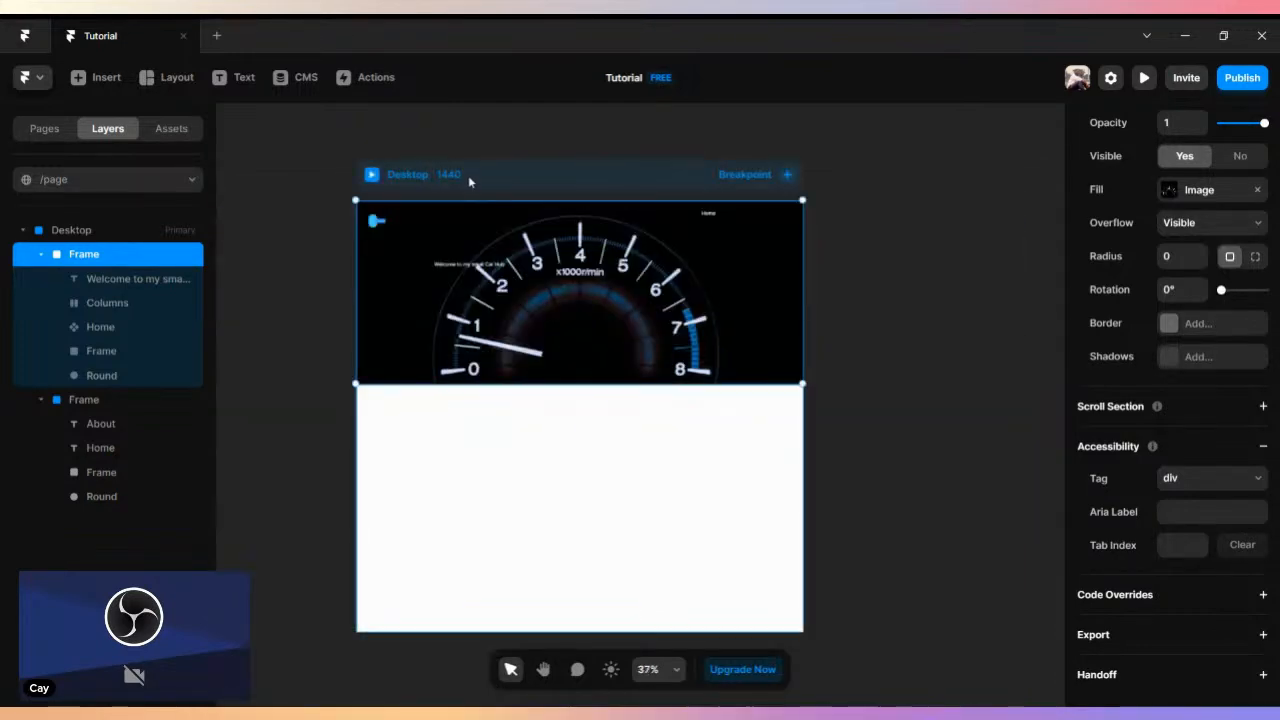
pyautogui.moveTo(475, 266); pyautogui.dragTo(232, 255)
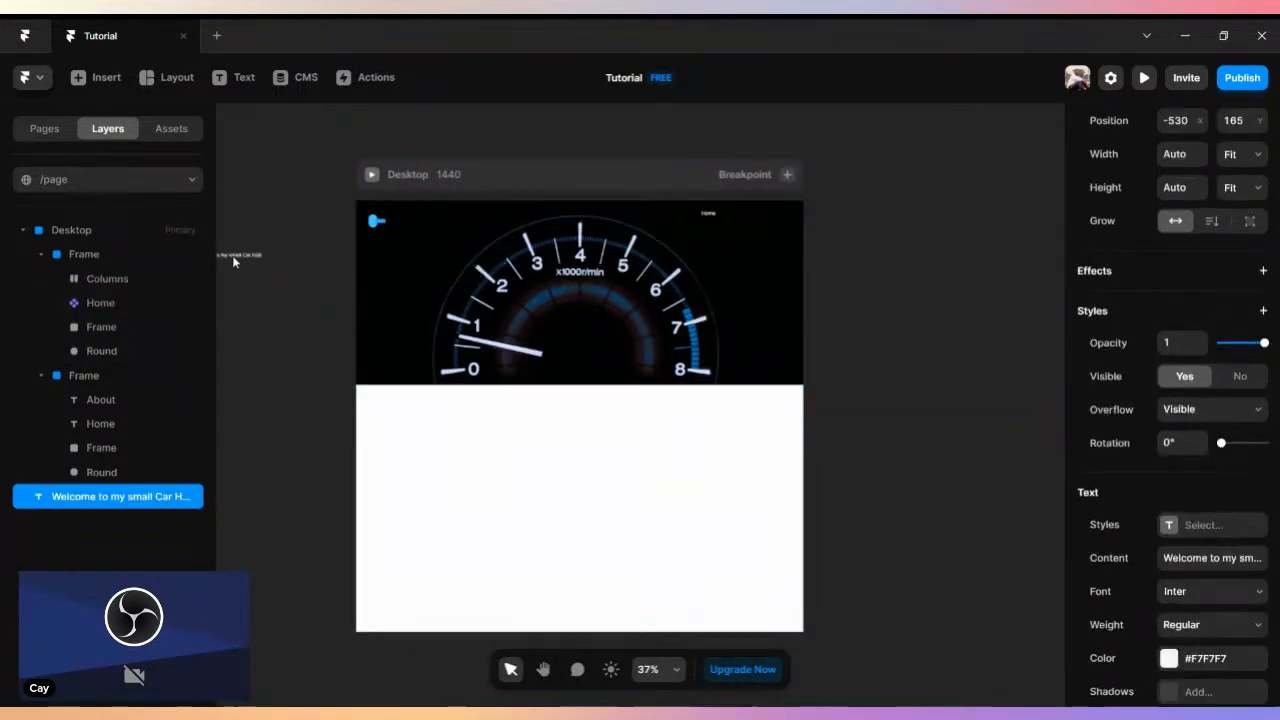
# - Draw a frame about 1354 by 564 over the gauge header and align it with the header's left edge
pyautogui.click(375, 221)
pyautogui.click(178, 256)
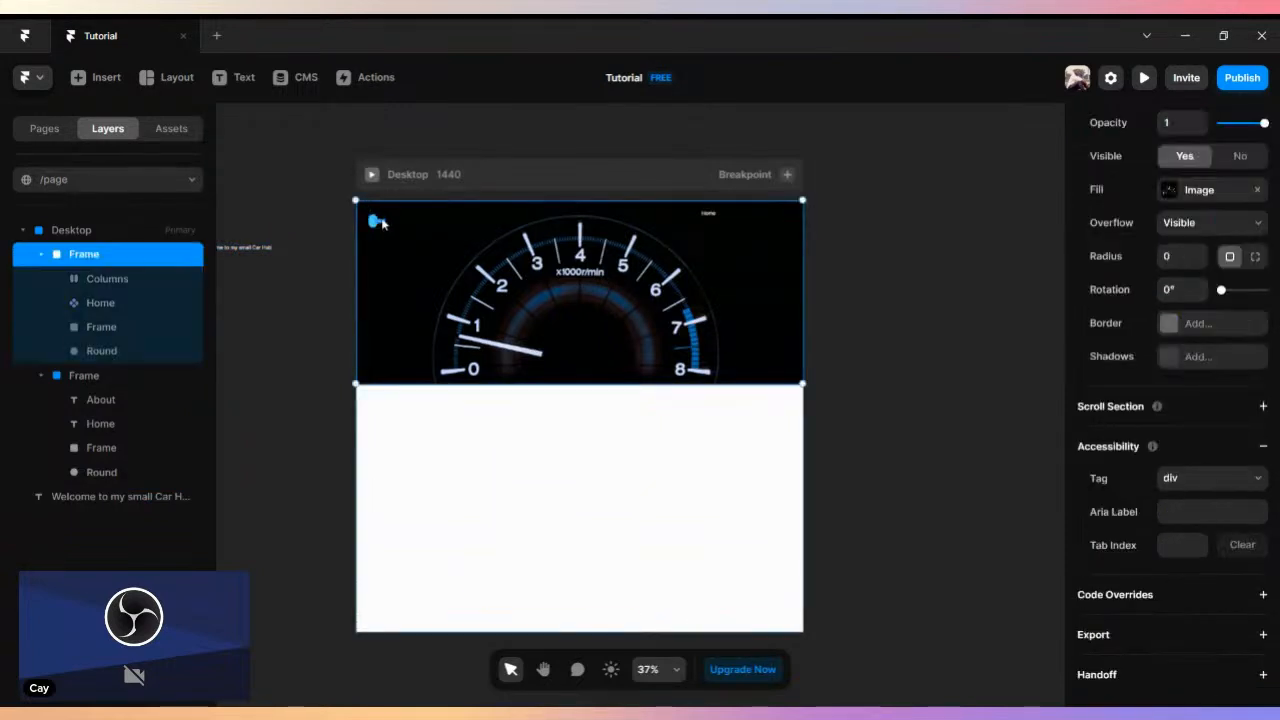
pyautogui.click(146, 80)
pyautogui.click(170, 117)
pyautogui.moveTo(368, 200); pyautogui.dragTo(788, 375)
pyautogui.scroll(4, 710, 362)
pyautogui.scroll(-4, 710, 362)
pyautogui.moveTo(591, 339); pyautogui.dragTo(570, 335)
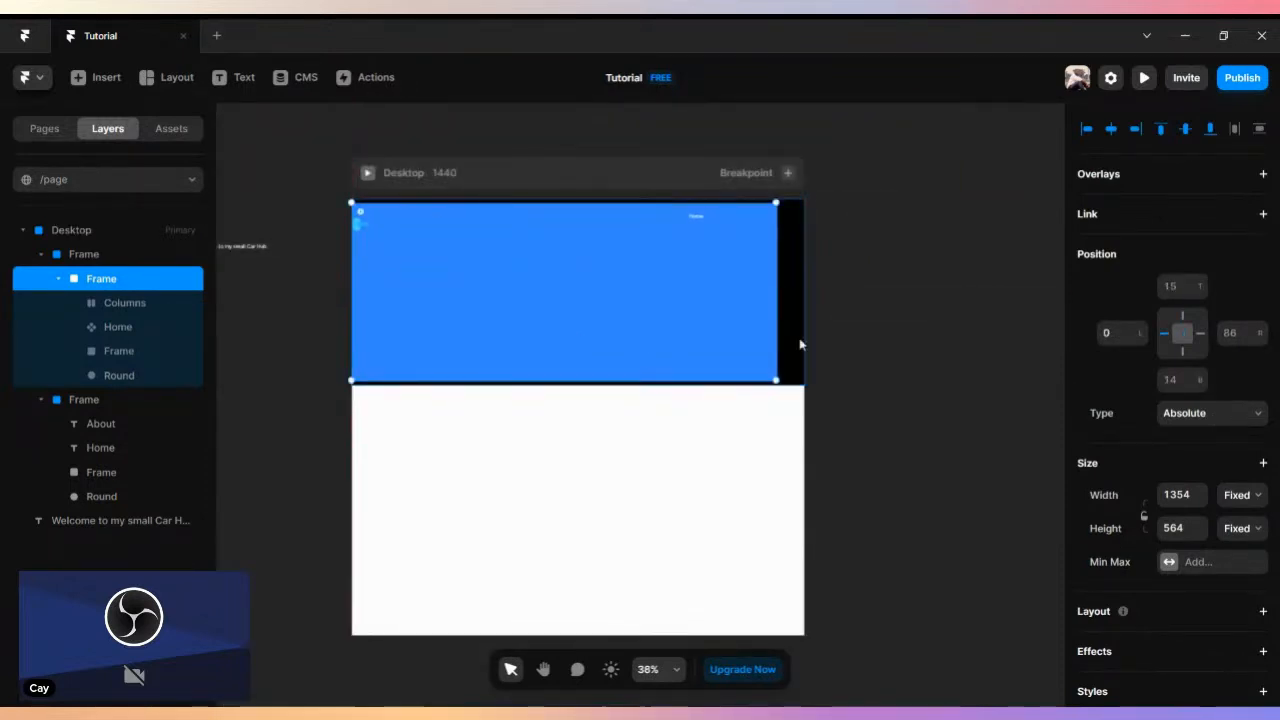
# - Stretch the new overlay frame to cover the whole gauge header, 1440 by 593
pyautogui.scroll(3, 786, 360)
pyautogui.moveTo(774, 394); pyautogui.dragTo(816, 402)
pyautogui.scroll(1, 758, 328)
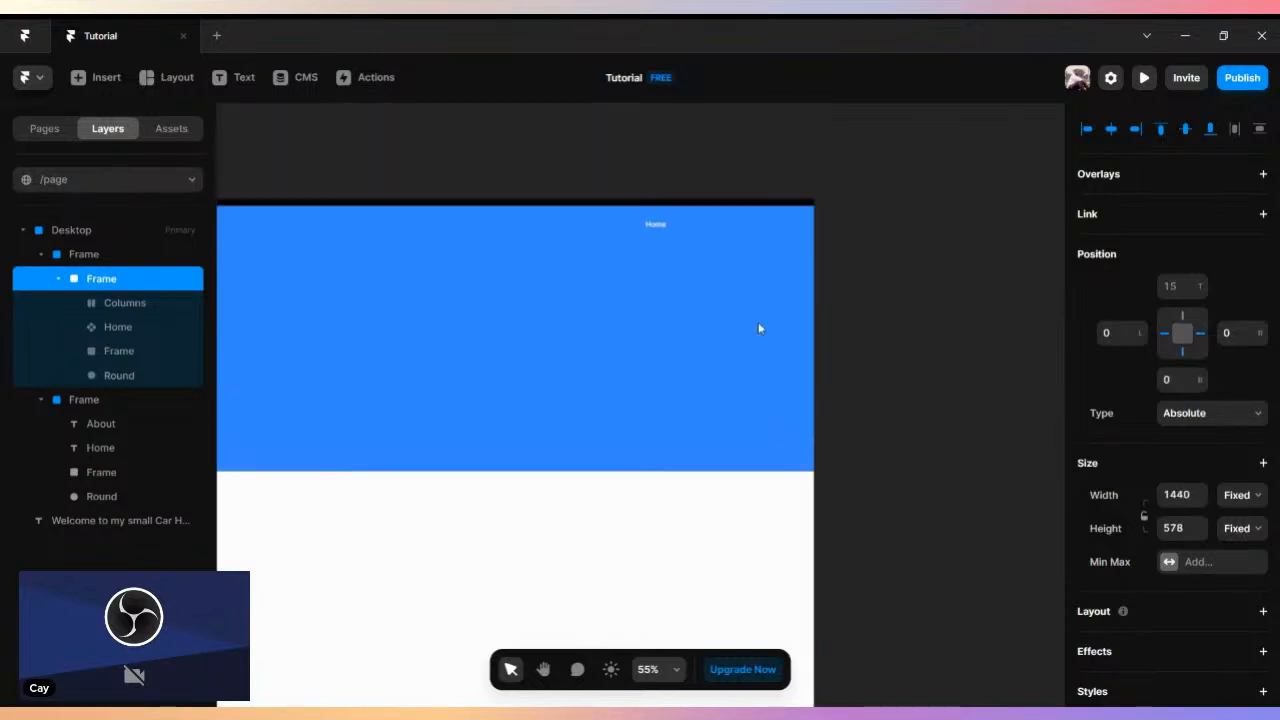
pyautogui.moveTo(811, 204); pyautogui.dragTo(814, 197)
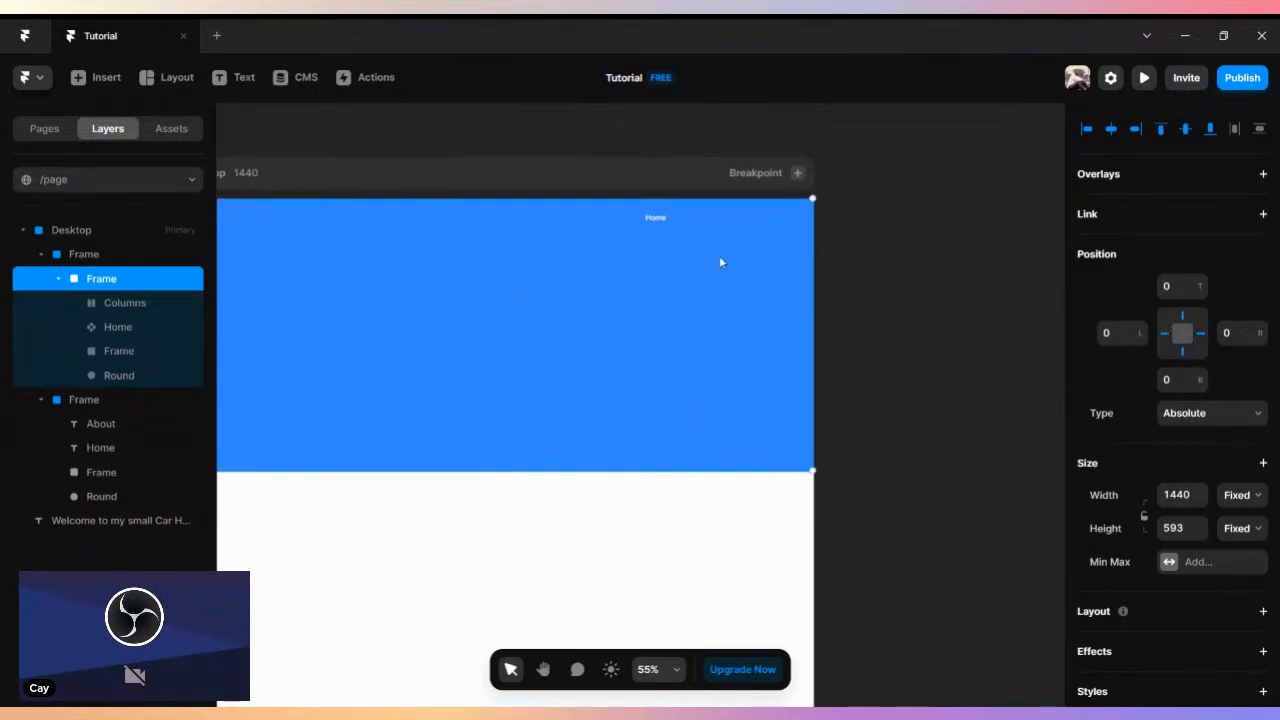
# - Give the overlay frame a linear gradient fill and set its upper color stop to black, #000000
pyautogui.scroll(-5, 1223, 411)
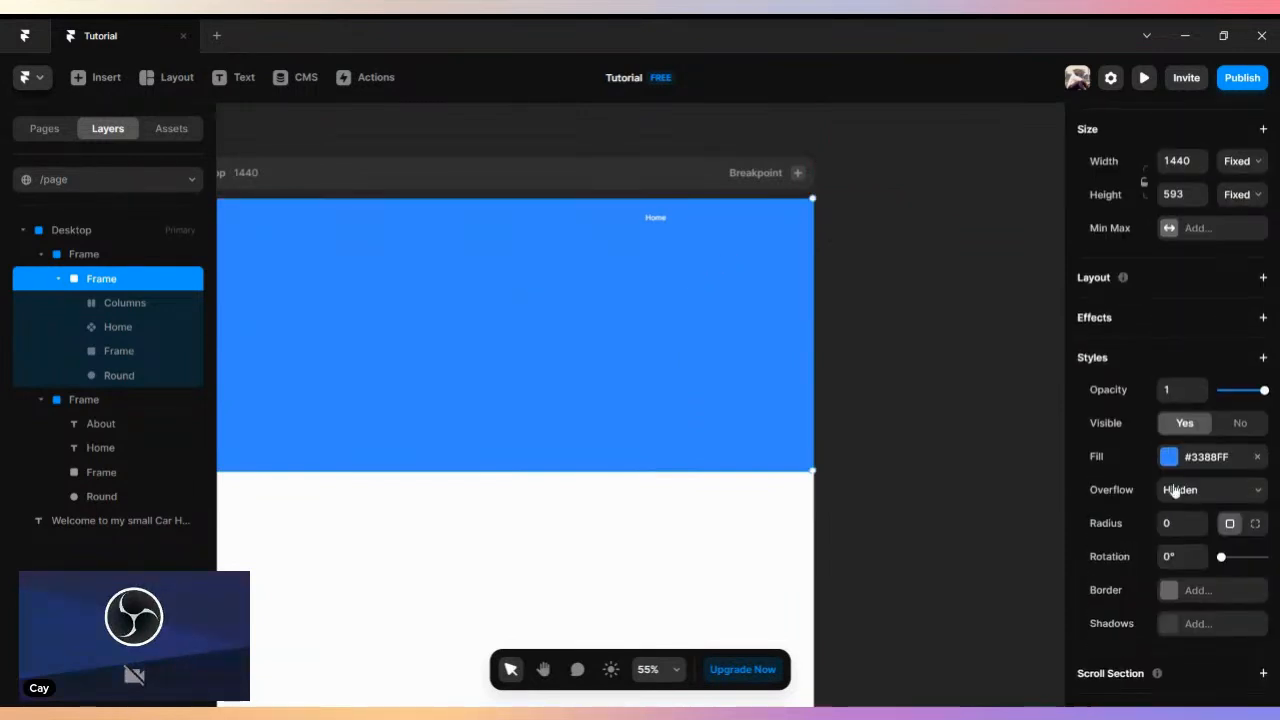
pyautogui.click(1176, 464)
pyautogui.click(905, 413)
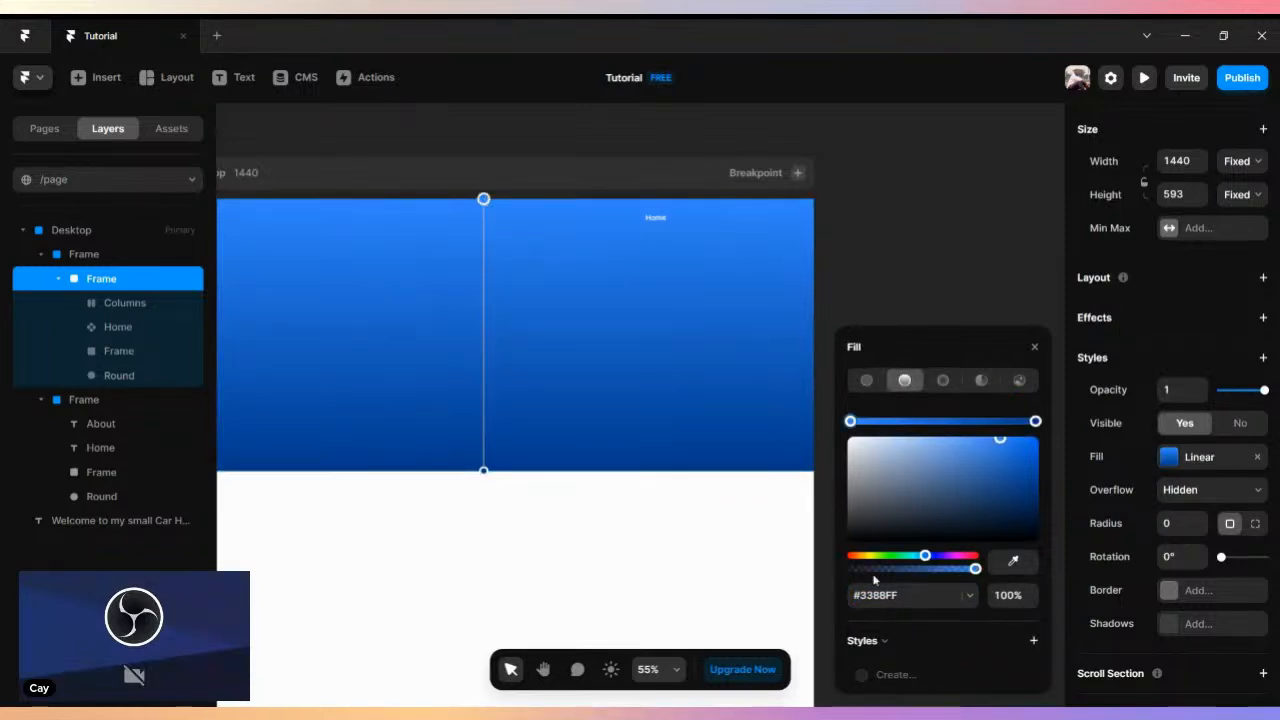
pyautogui.moveTo(988, 446); pyautogui.dragTo(934, 462)
pyautogui.moveTo(854, 503); pyautogui.dragTo(817, 531)
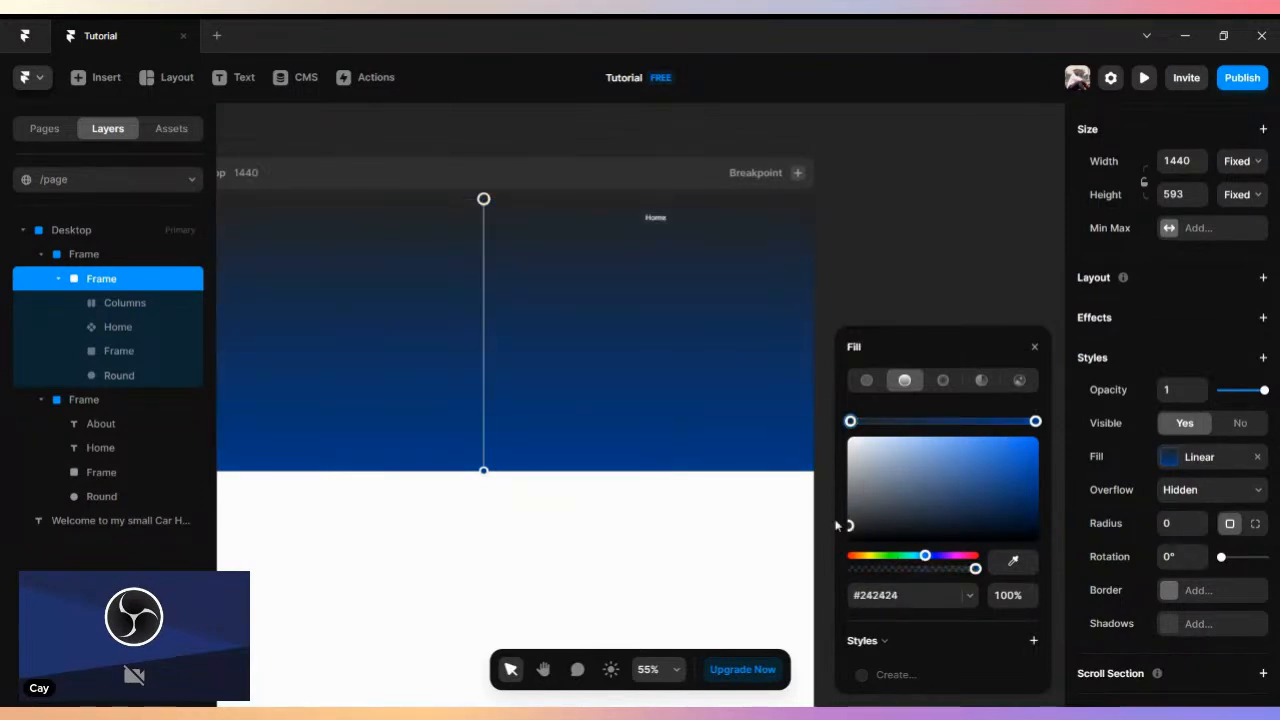
pyautogui.moveTo(848, 528); pyautogui.dragTo(845, 549)
# - Set the gradient's upper stop to 0% opacity, the lower stop to #000000, and shift the upper stop down to about 13%
pyautogui.click(483, 470)
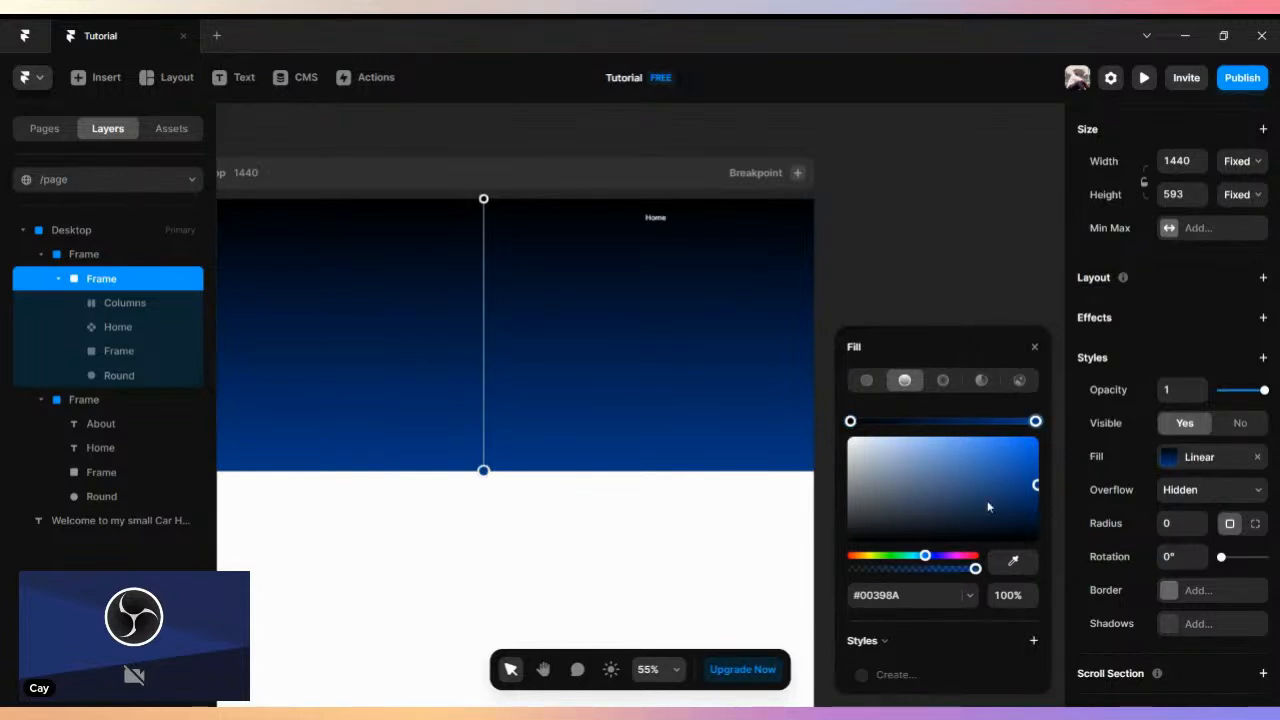
pyautogui.click(483, 198)
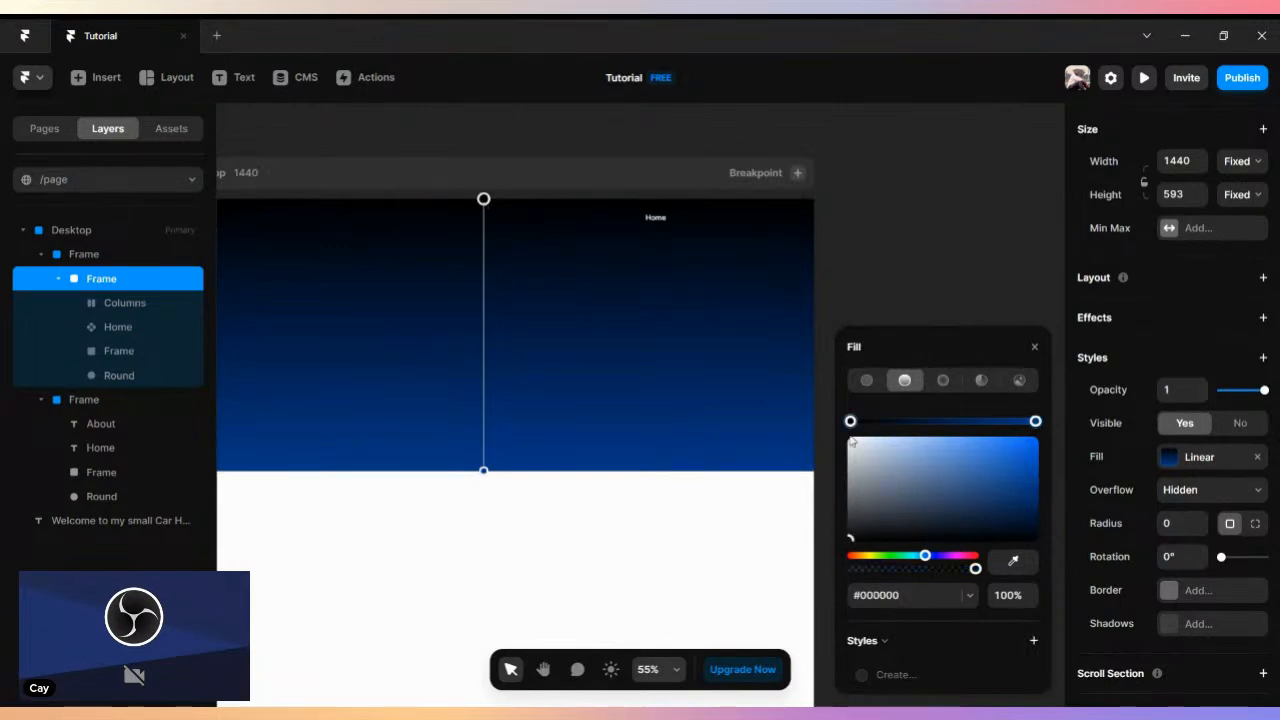
pyautogui.moveTo(984, 567); pyautogui.dragTo(757, 572)
pyautogui.click(1035, 421)
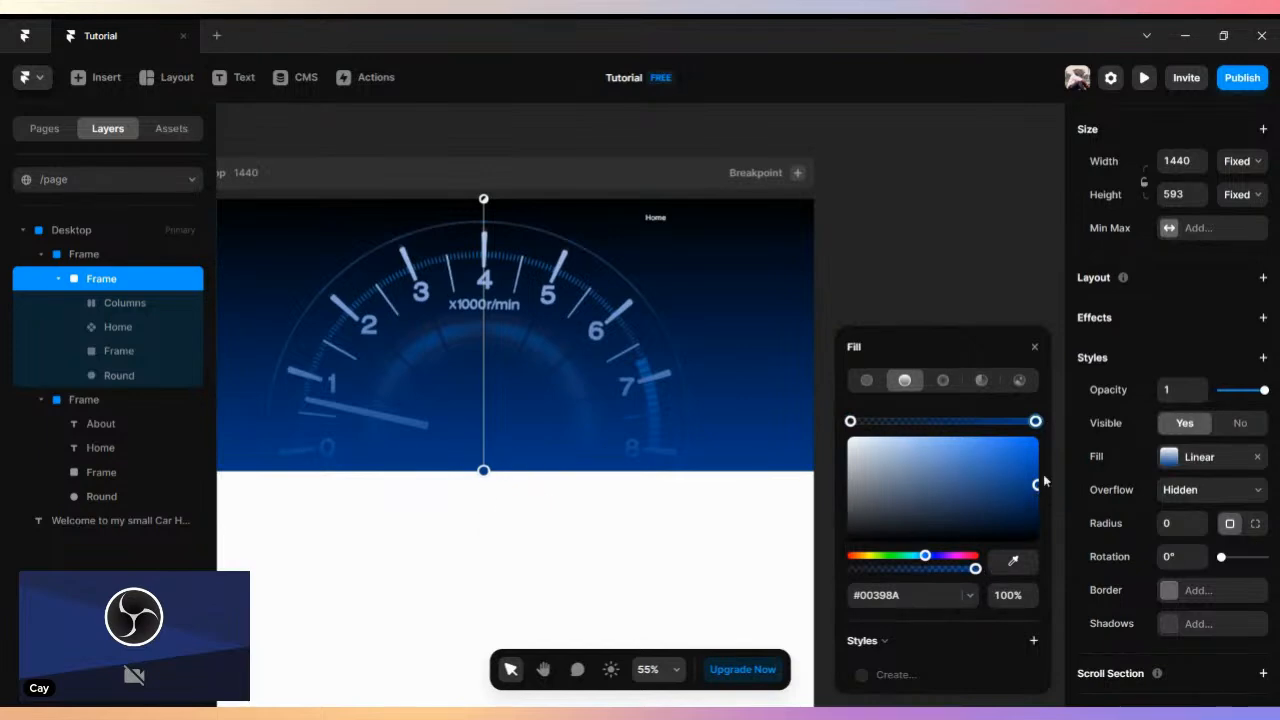
pyautogui.moveTo(1035, 488); pyautogui.dragTo(796, 577)
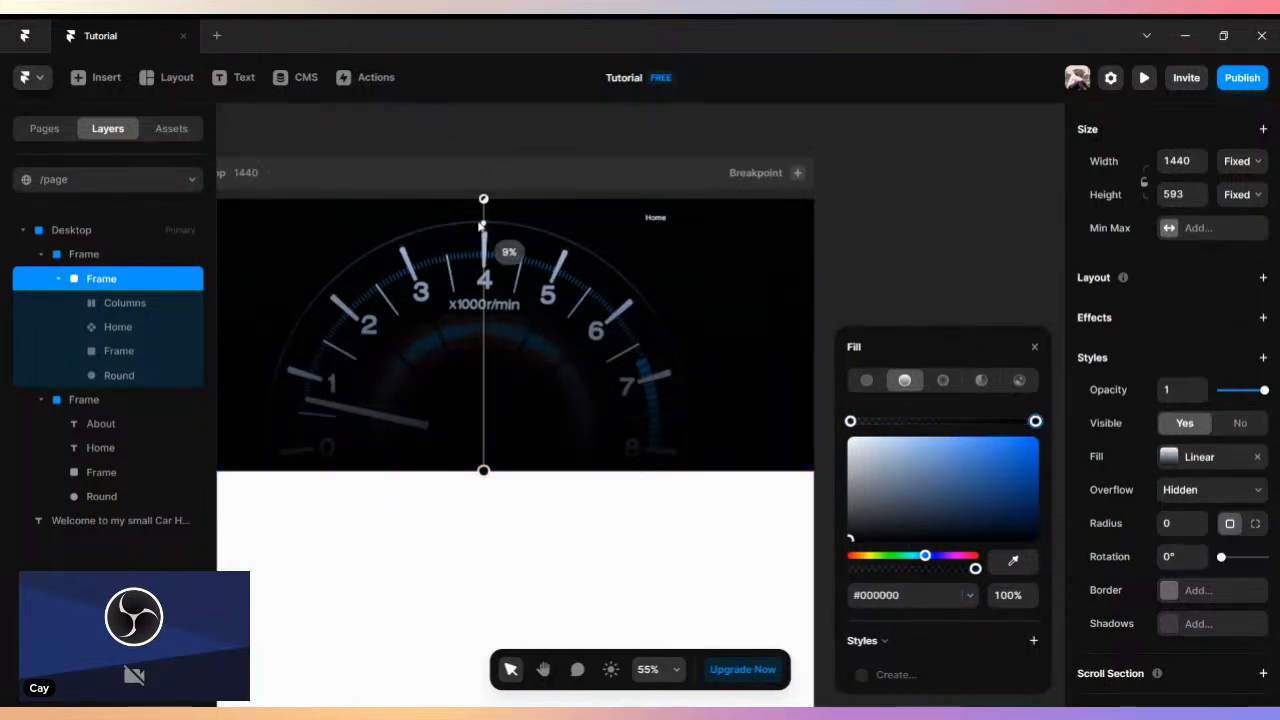
pyautogui.moveTo(483, 199); pyautogui.dragTo(472, 243)
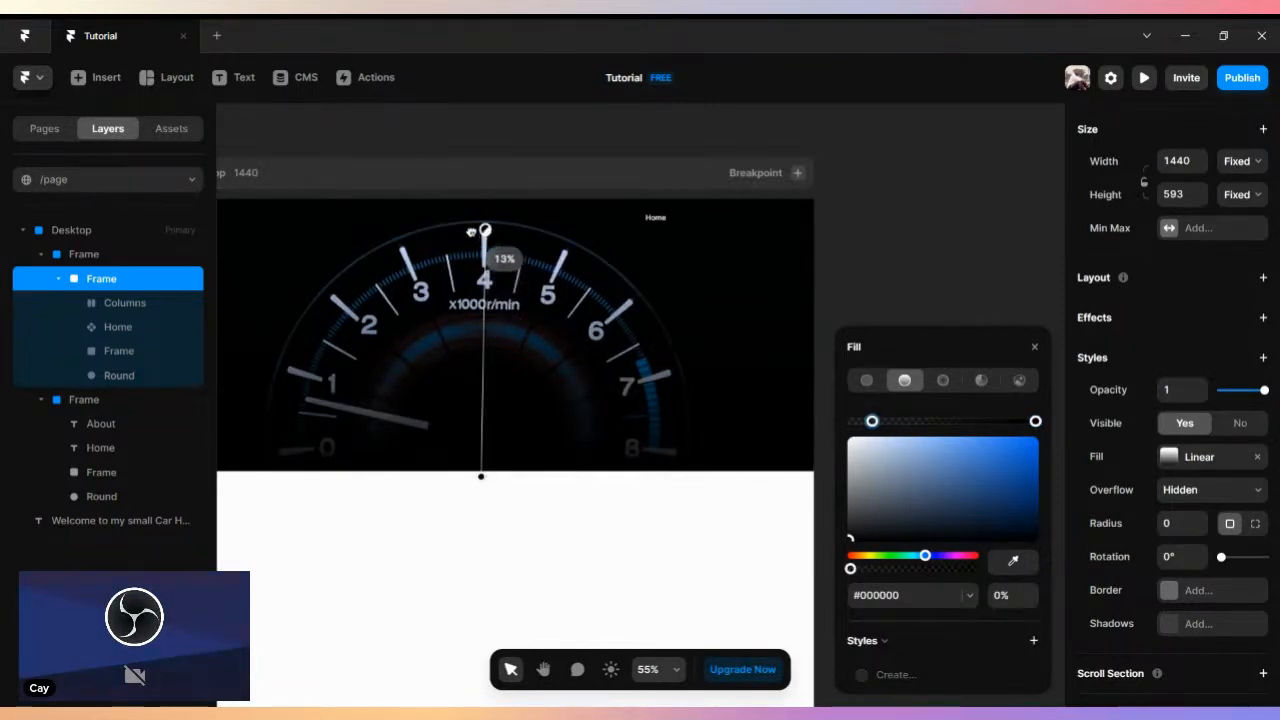
pyautogui.click(866, 221)
# - Place the welcome text on the overlay frame inside the gauge and set its font to Alike Angular
pyautogui.hscroll(-3, 998, 244)
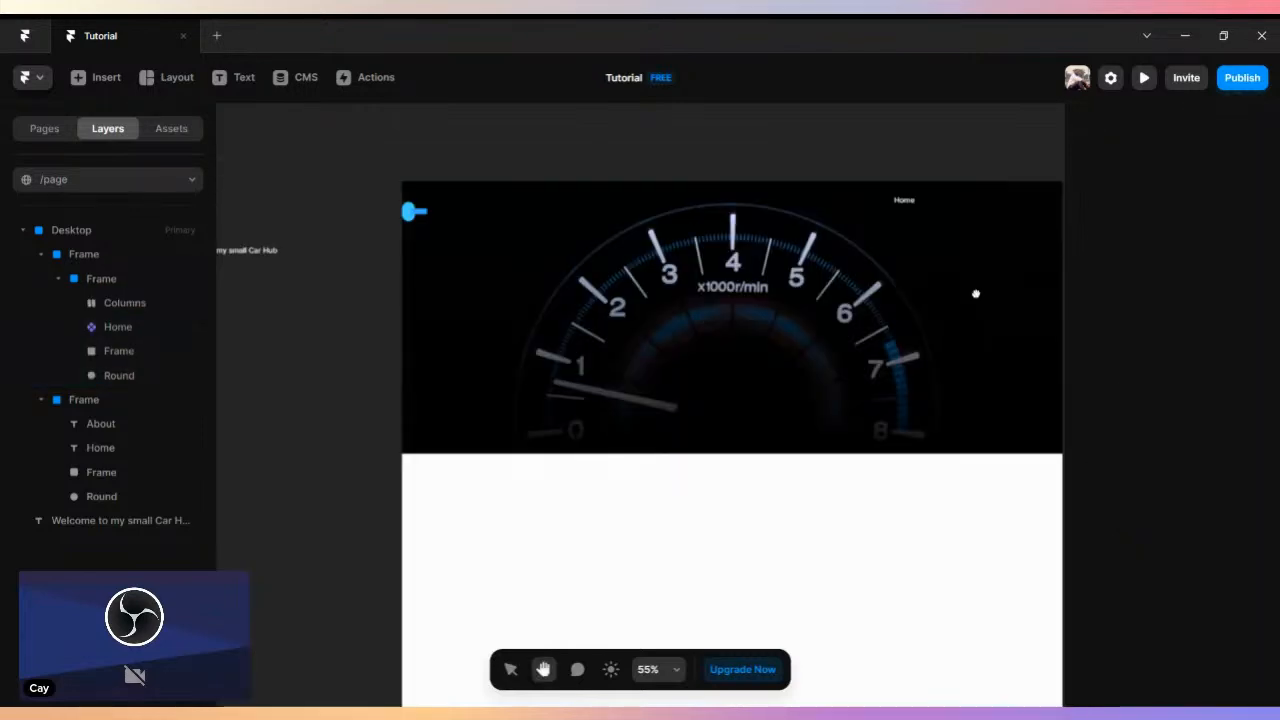
pyautogui.moveTo(251, 258); pyautogui.dragTo(714, 364)
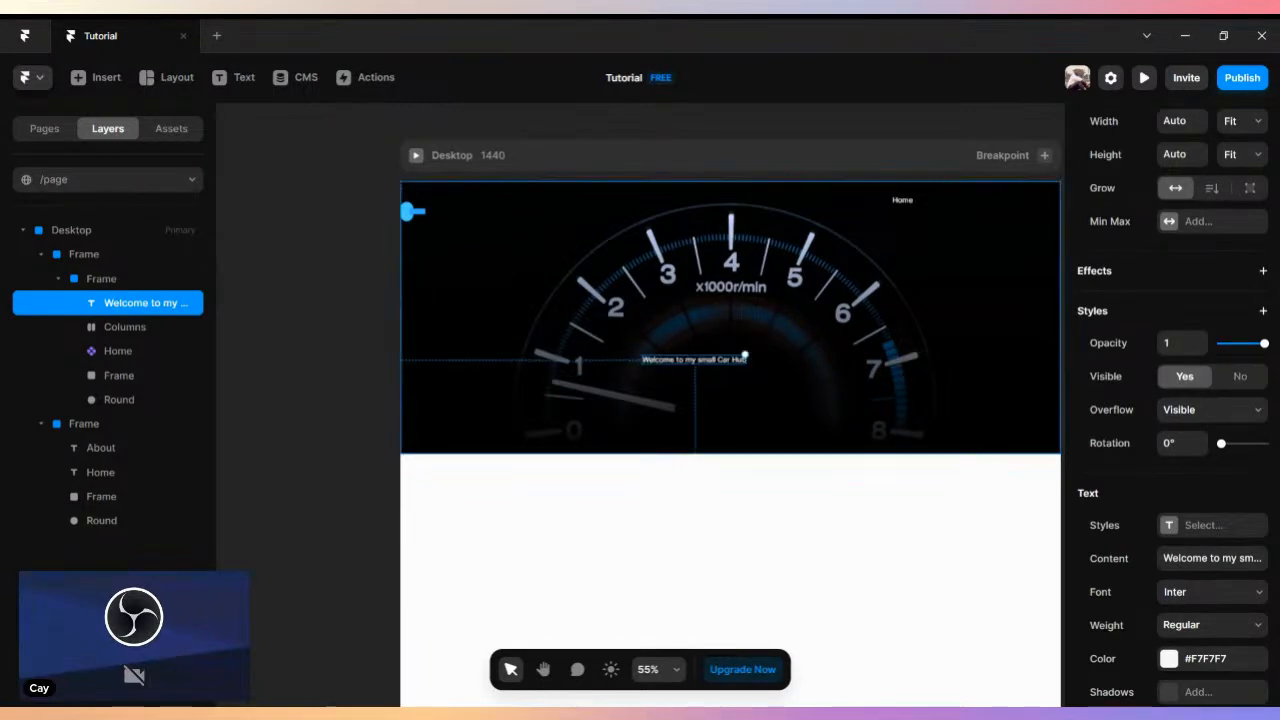
pyautogui.scroll(-3, 1232, 528)
pyautogui.click(1259, 421)
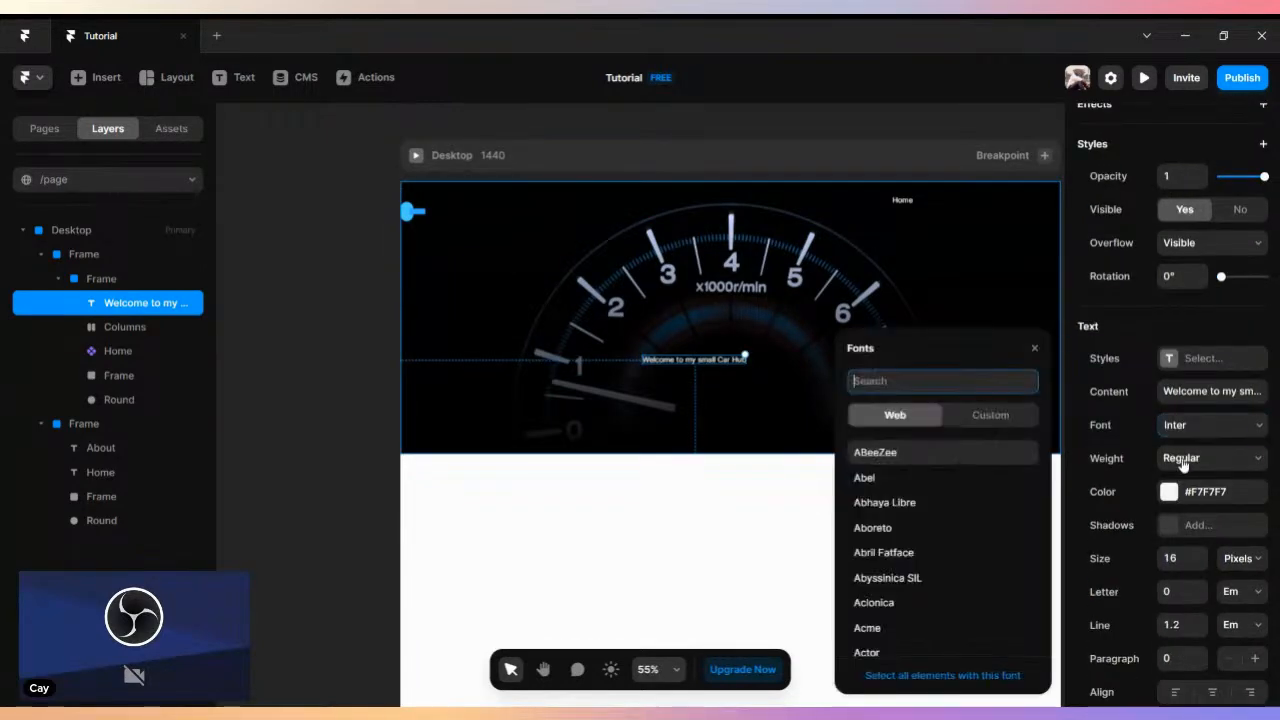
pyautogui.scroll(-10, 897, 521)
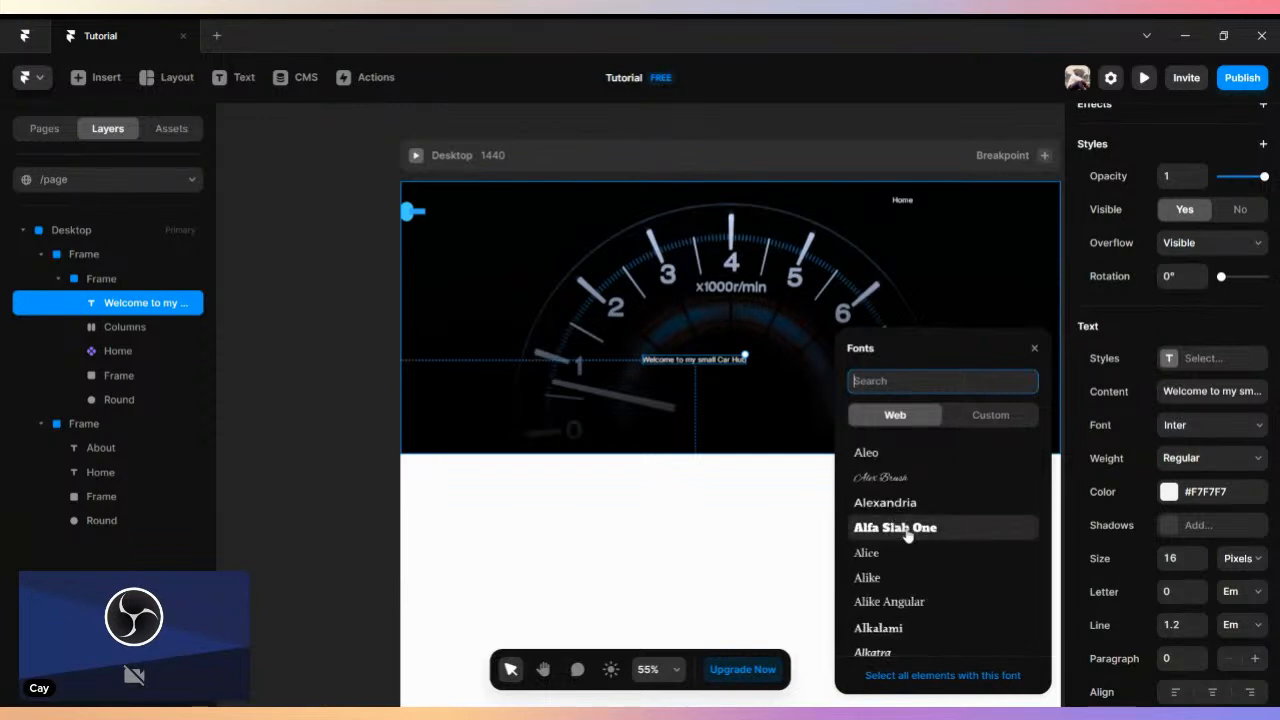
pyautogui.click(900, 527)
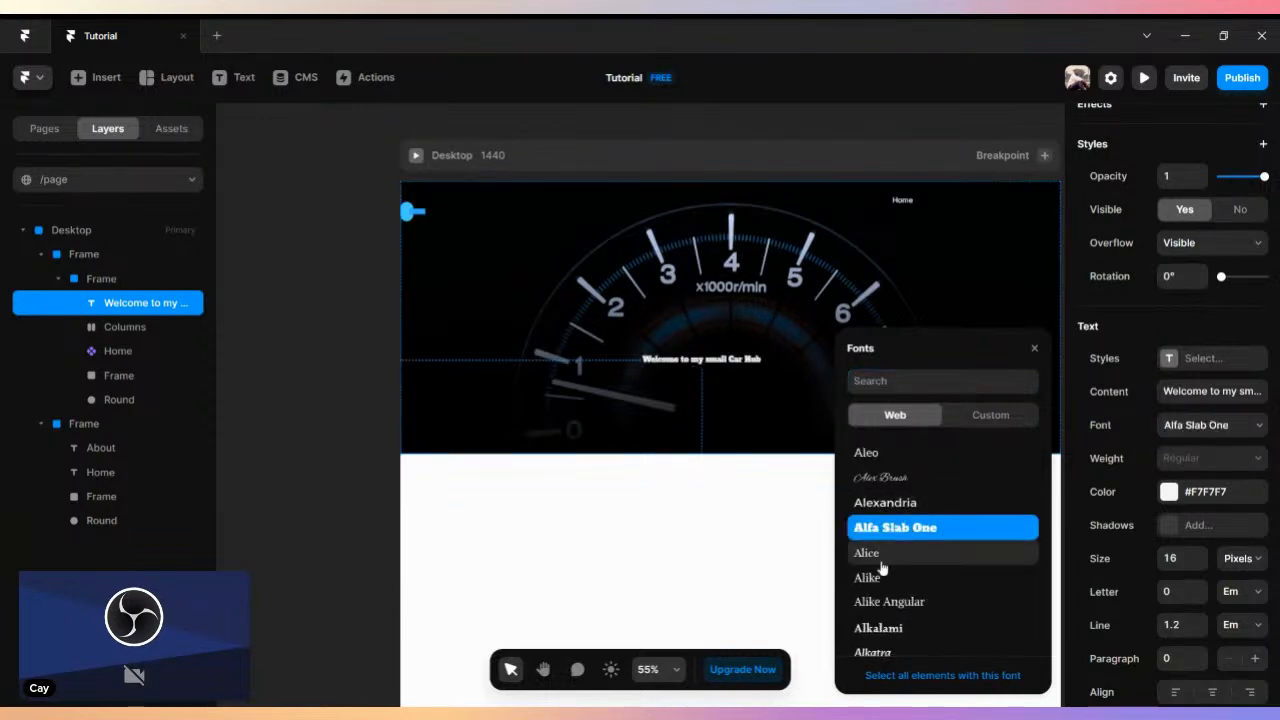
pyautogui.click(890, 601)
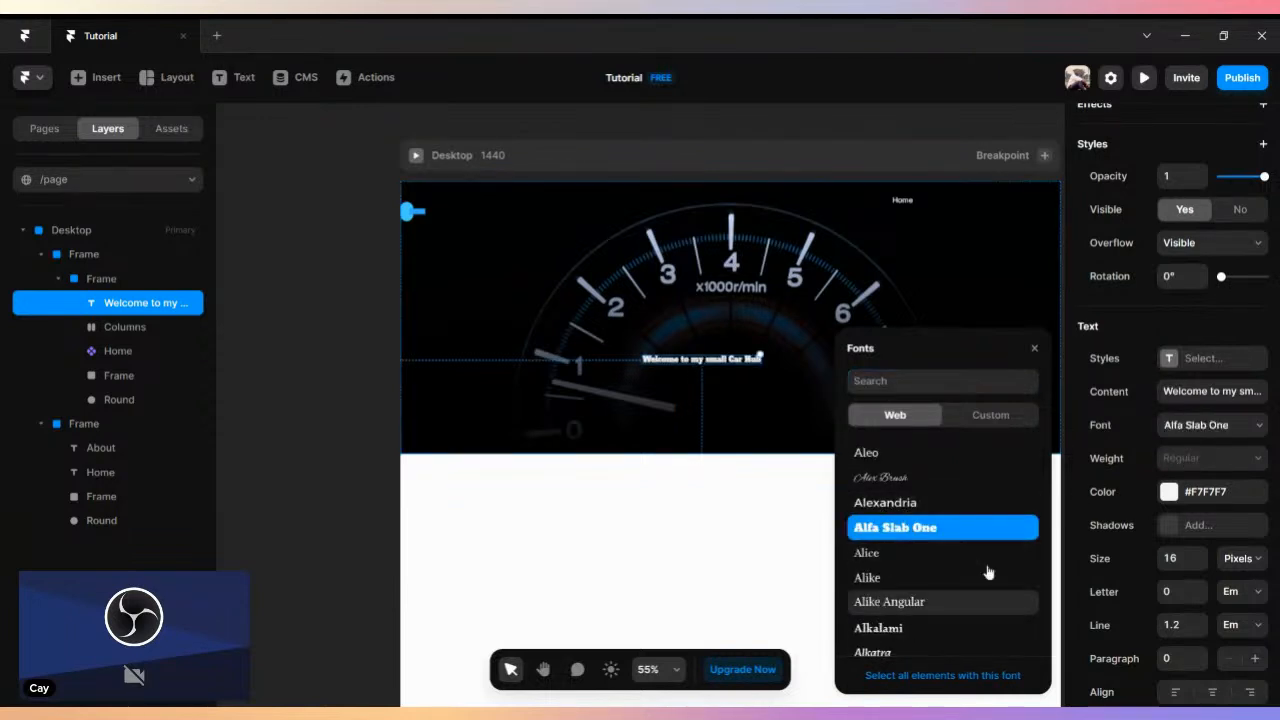
# - Set the welcome text's size to 45 pixels and center it horizontally over the gauge
pyautogui.click(1200, 554)
pyautogui.click(1200, 554)
pyautogui.click(1201, 554)
pyautogui.click(1201, 556)
pyautogui.click(1201, 556)
pyautogui.click(1201, 556)
pyautogui.moveTo(798, 358); pyautogui.dragTo(758, 366)
pyautogui.press('h')
pyautogui.moveTo(800, 446); pyautogui.dragTo(709, 433)
# - Duplicate the welcome text directly below itself and change the copy's wording to "Buy Now"
pyautogui.moveTo(675, 345); pyautogui.dragTo(675, 379)
pyautogui.doubleClick(675, 379)
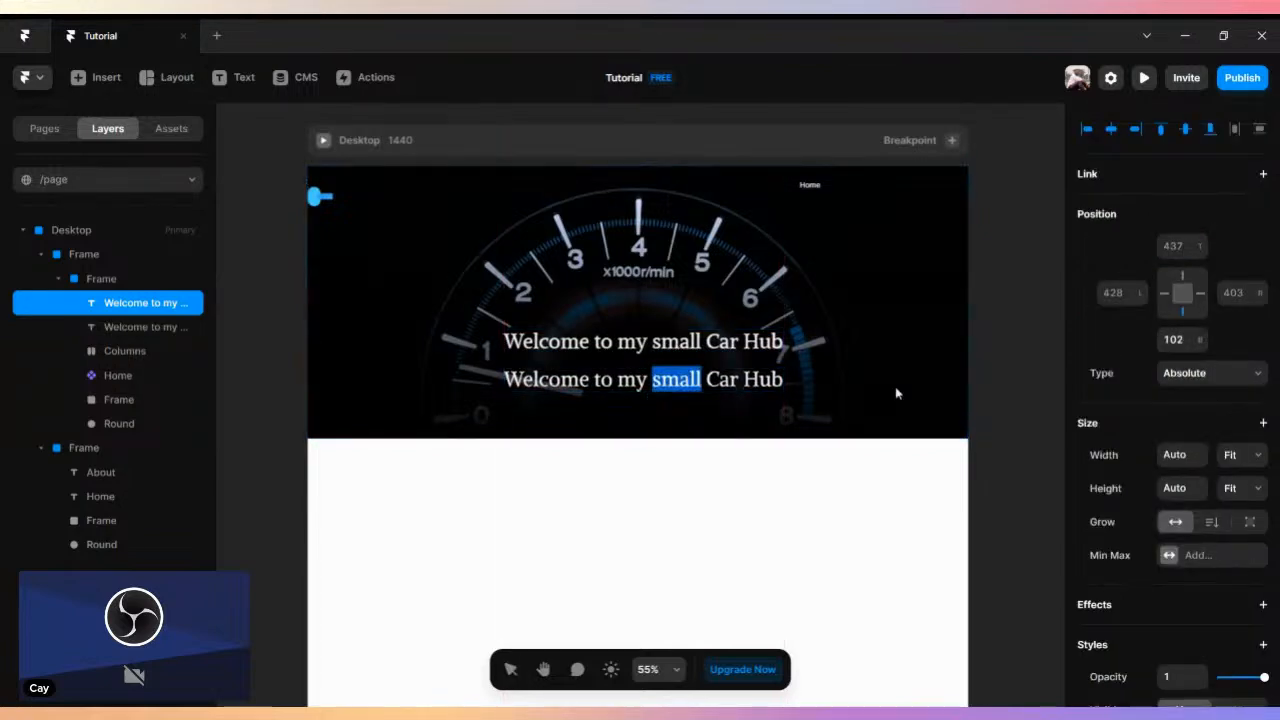
pyautogui.click(800, 375)
pyautogui.tripleClick(780, 378)
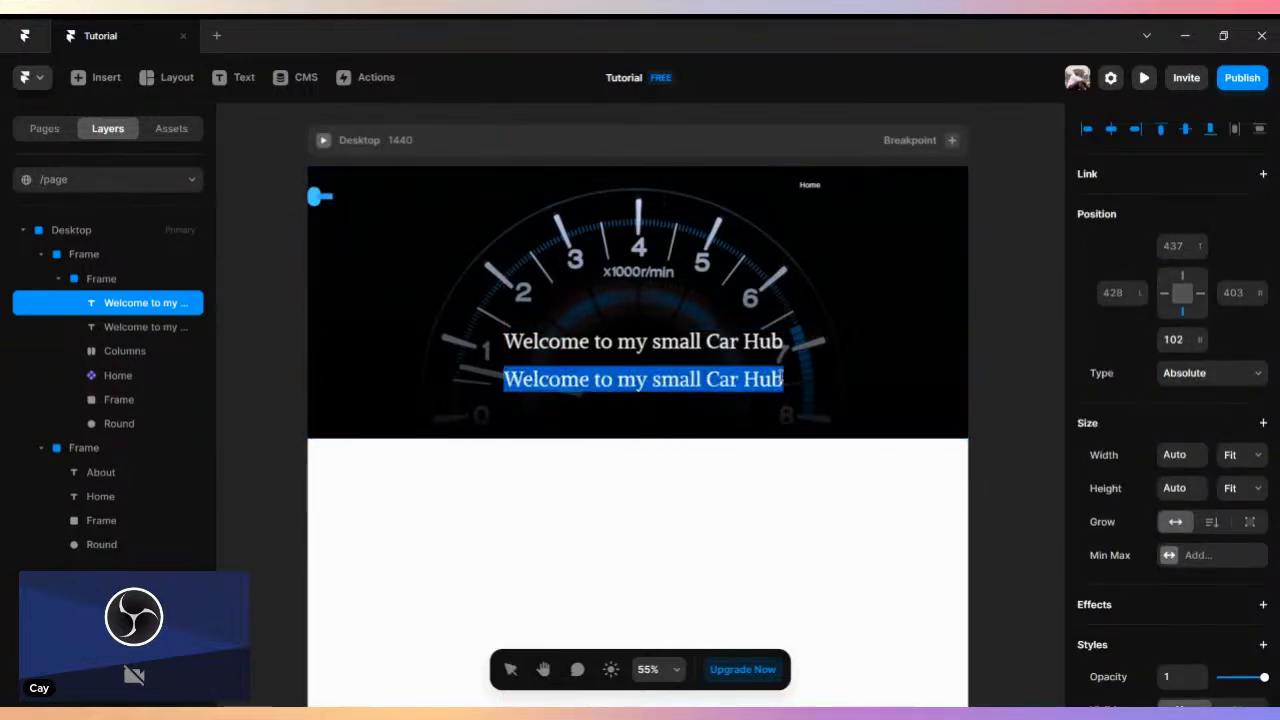
pyautogui.write('B')
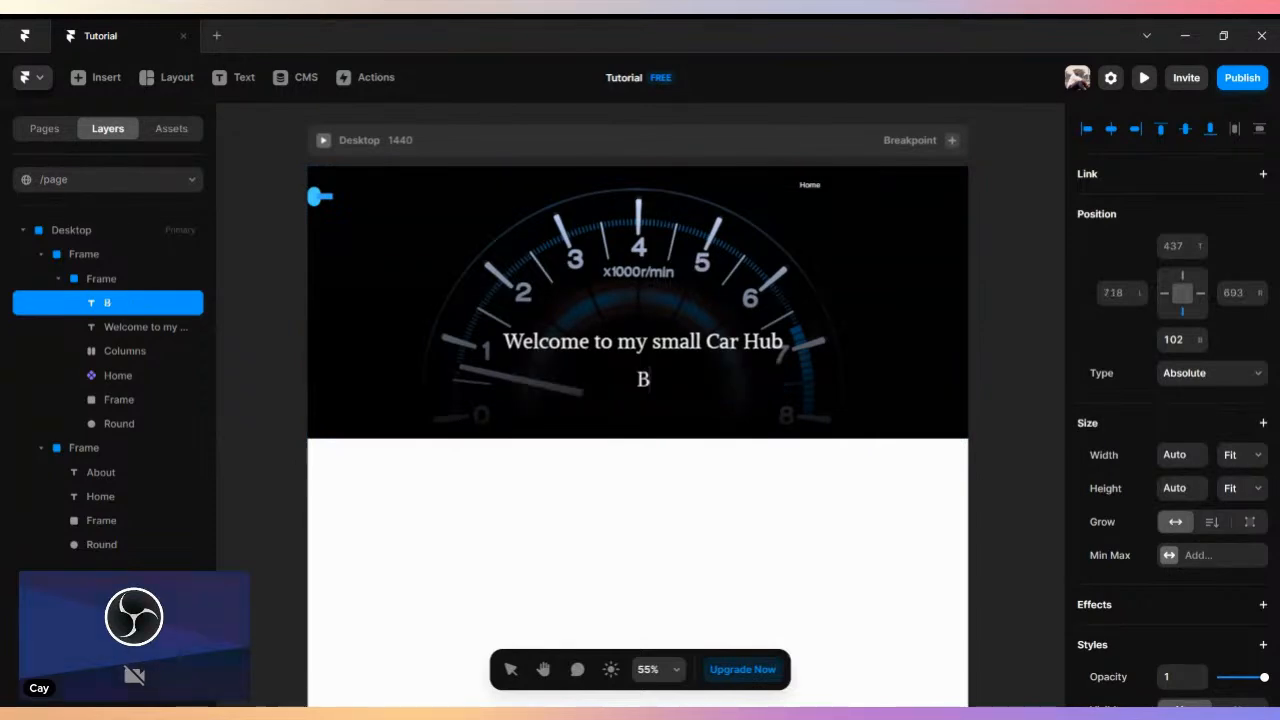
pyautogui.write('uy Now')
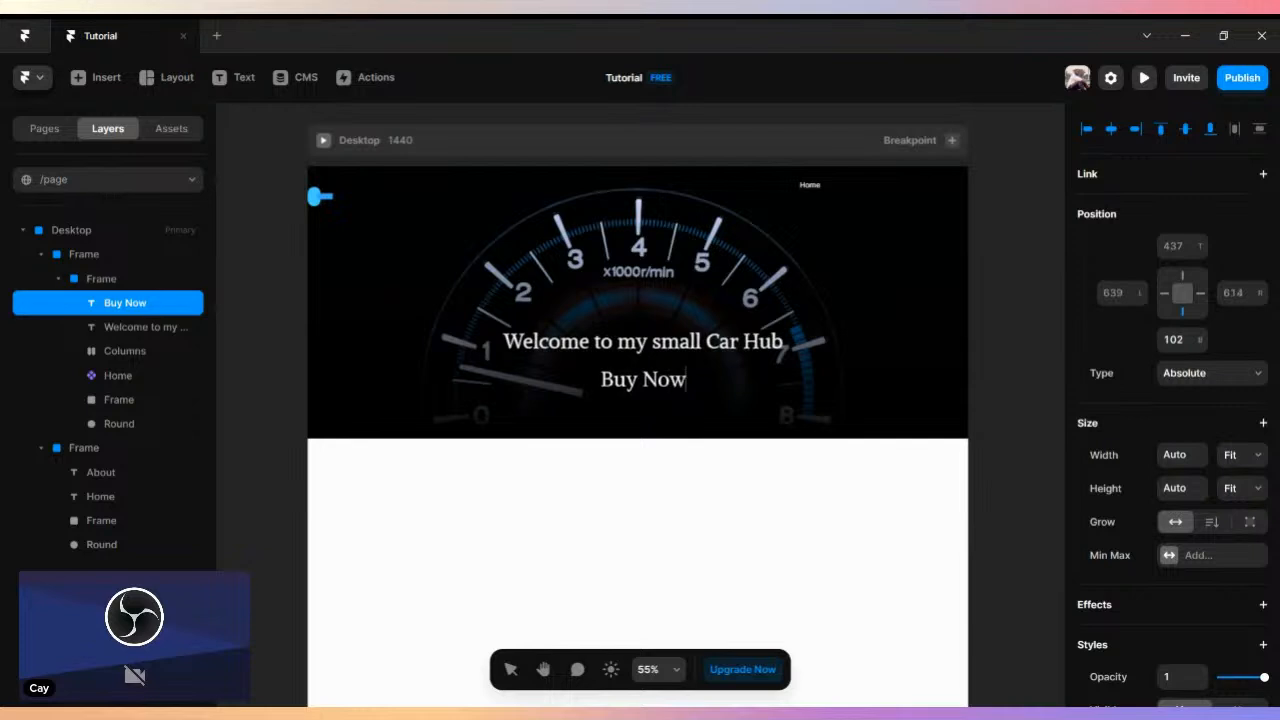
pyautogui.press('Escape')
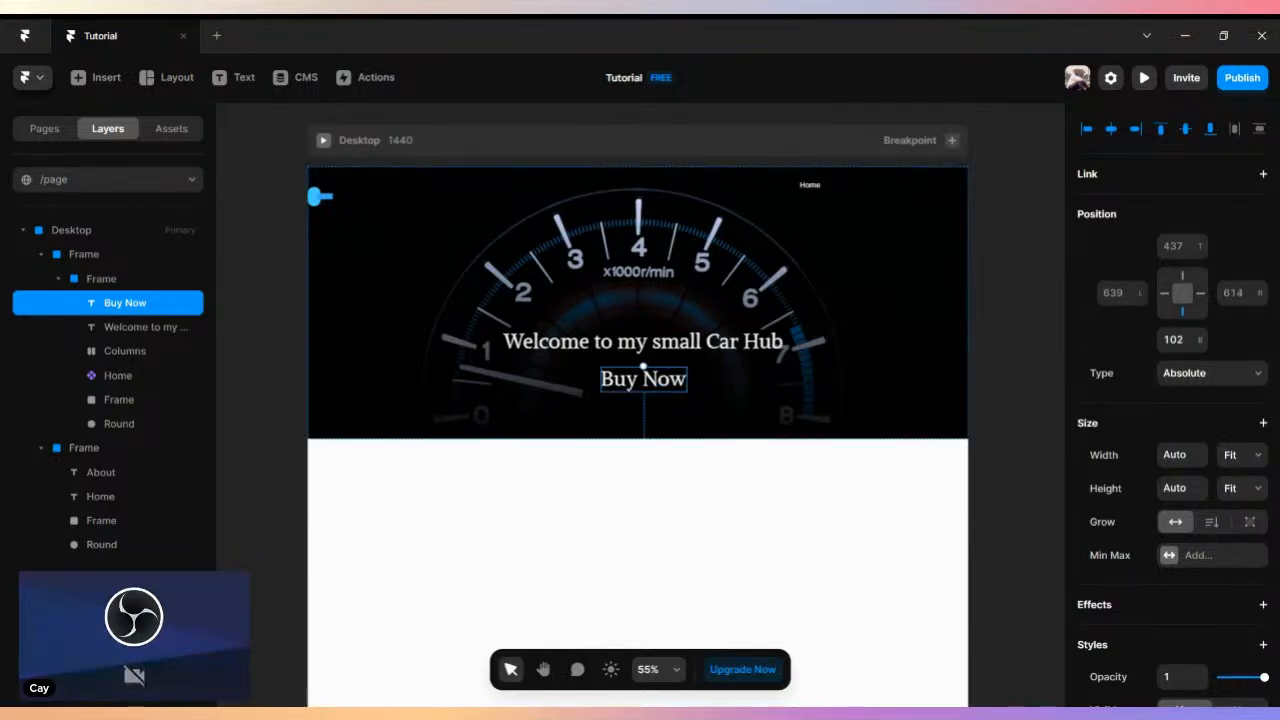
# - Set the "Buy Now" text's size to 24 pixels and turn it into a component titled "Buy"
pyautogui.scroll(-10, 1150, 596)
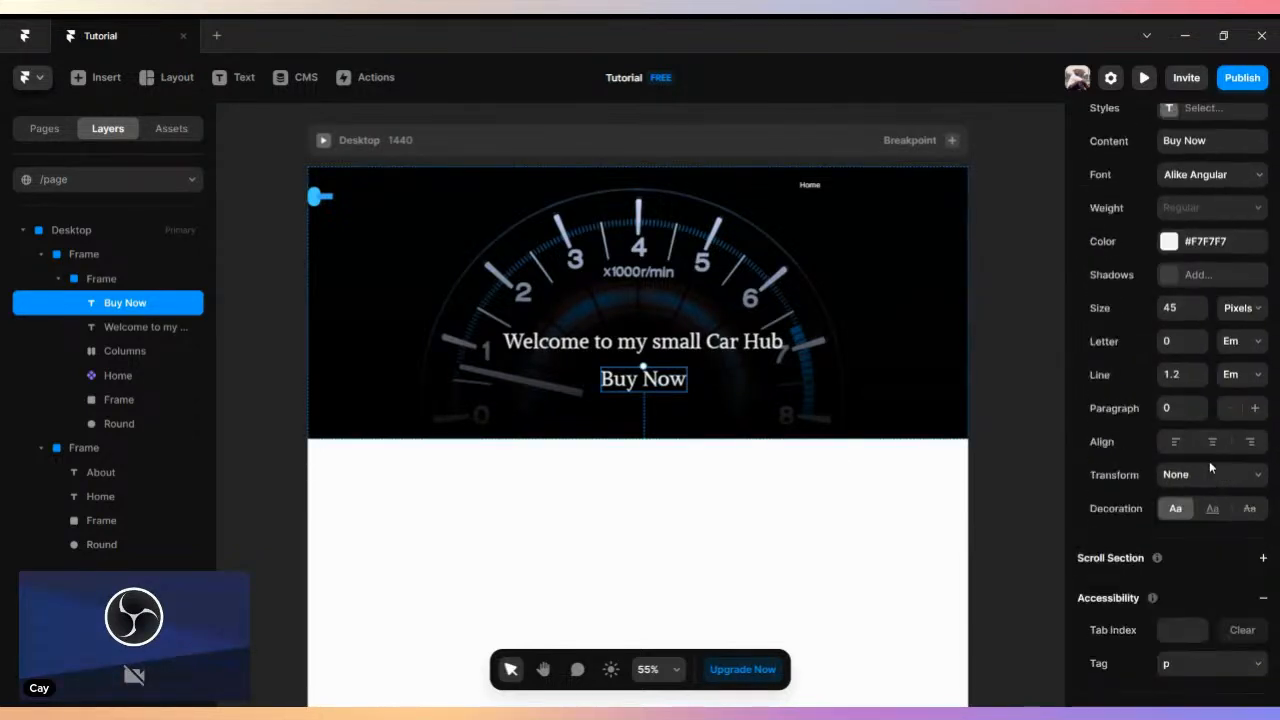
pyautogui.moveTo(1203, 314); pyautogui.dragTo(1203, 314)
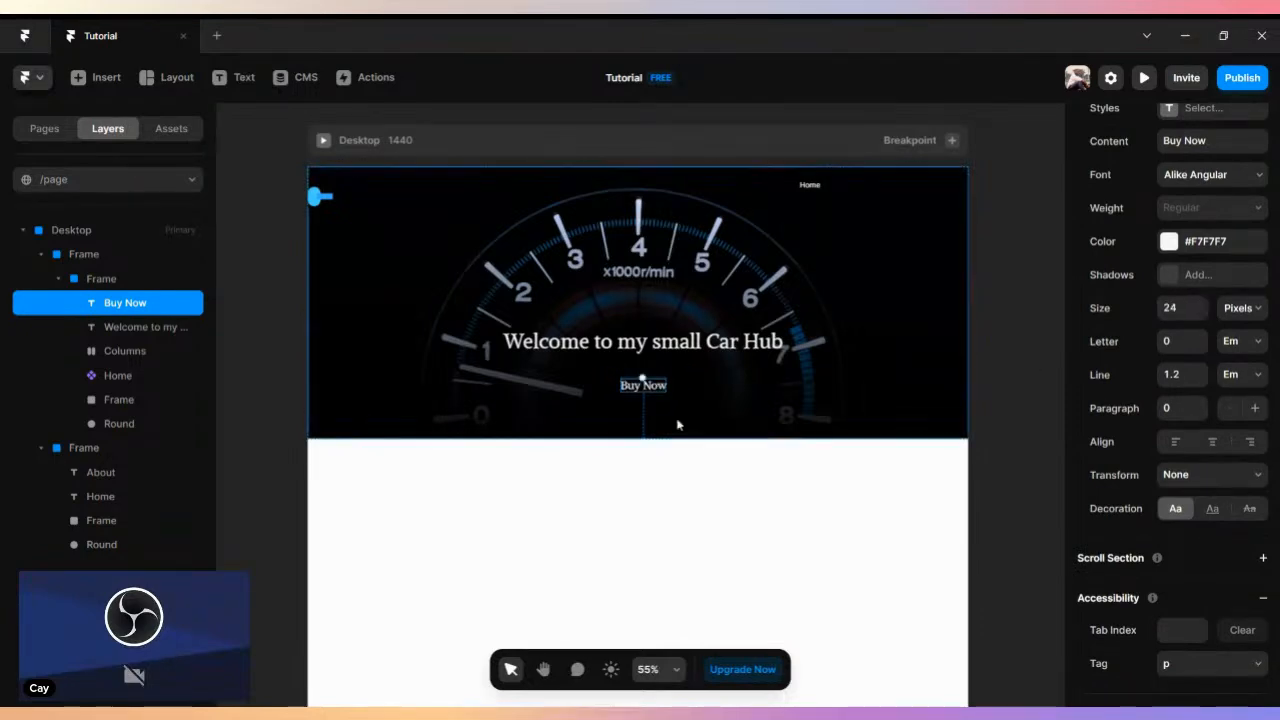
pyautogui.rightClick(642, 394)
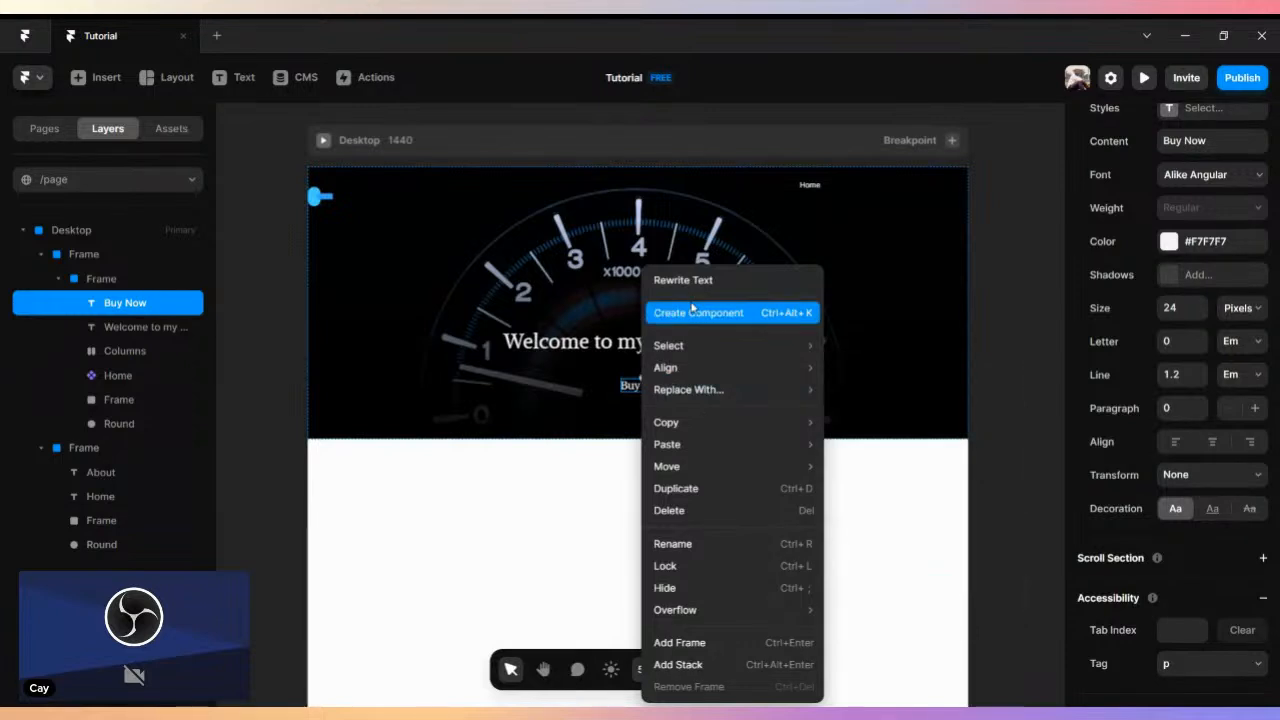
pyautogui.click(700, 314)
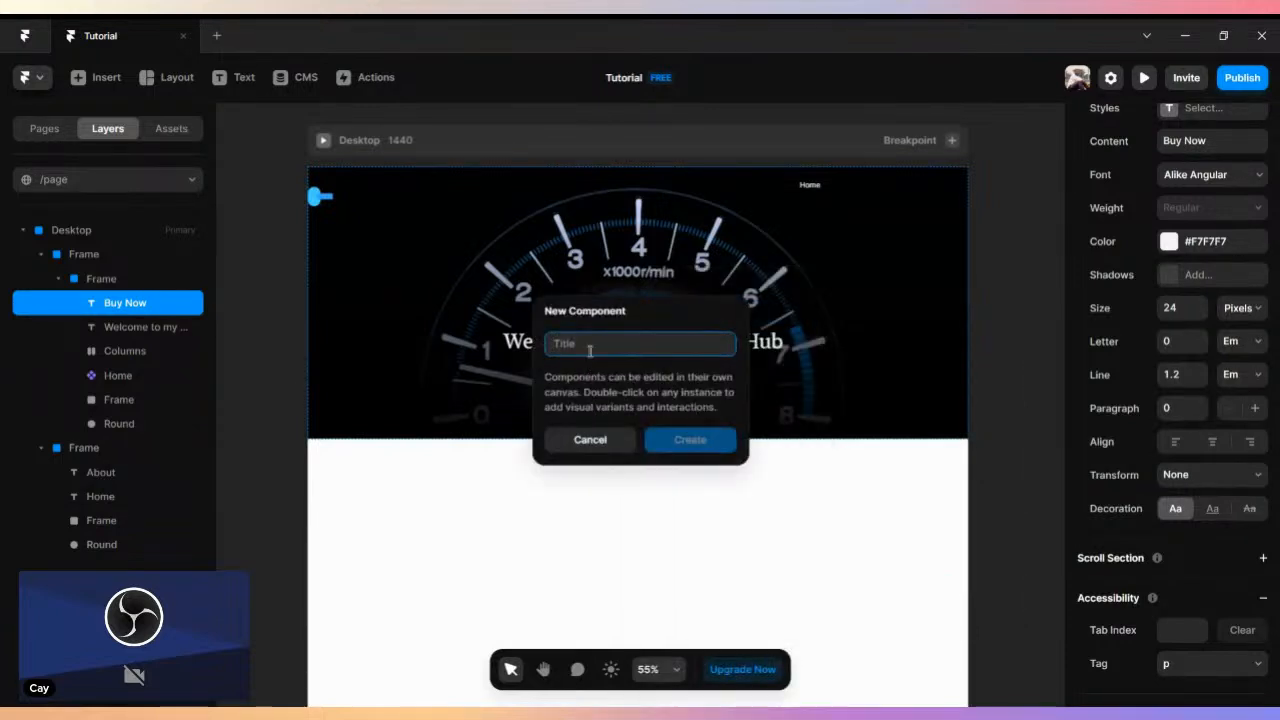
pyautogui.write('Buy')
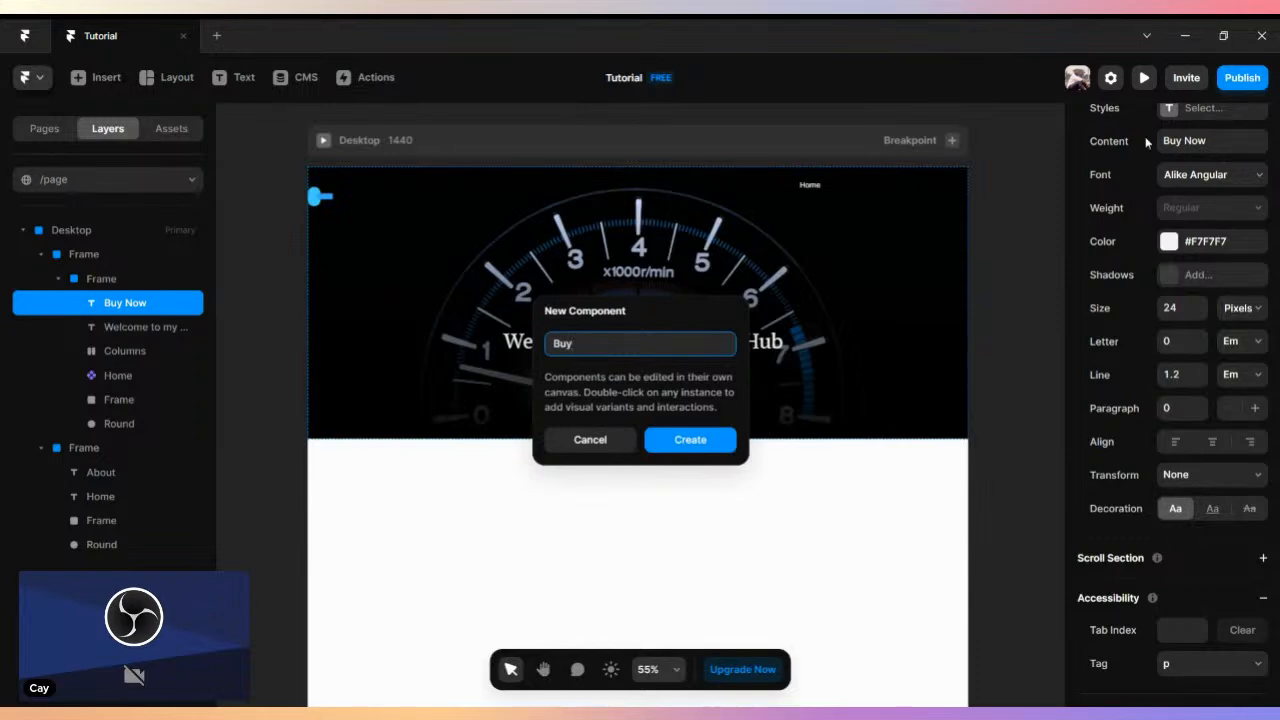
pyautogui.click(690, 441)
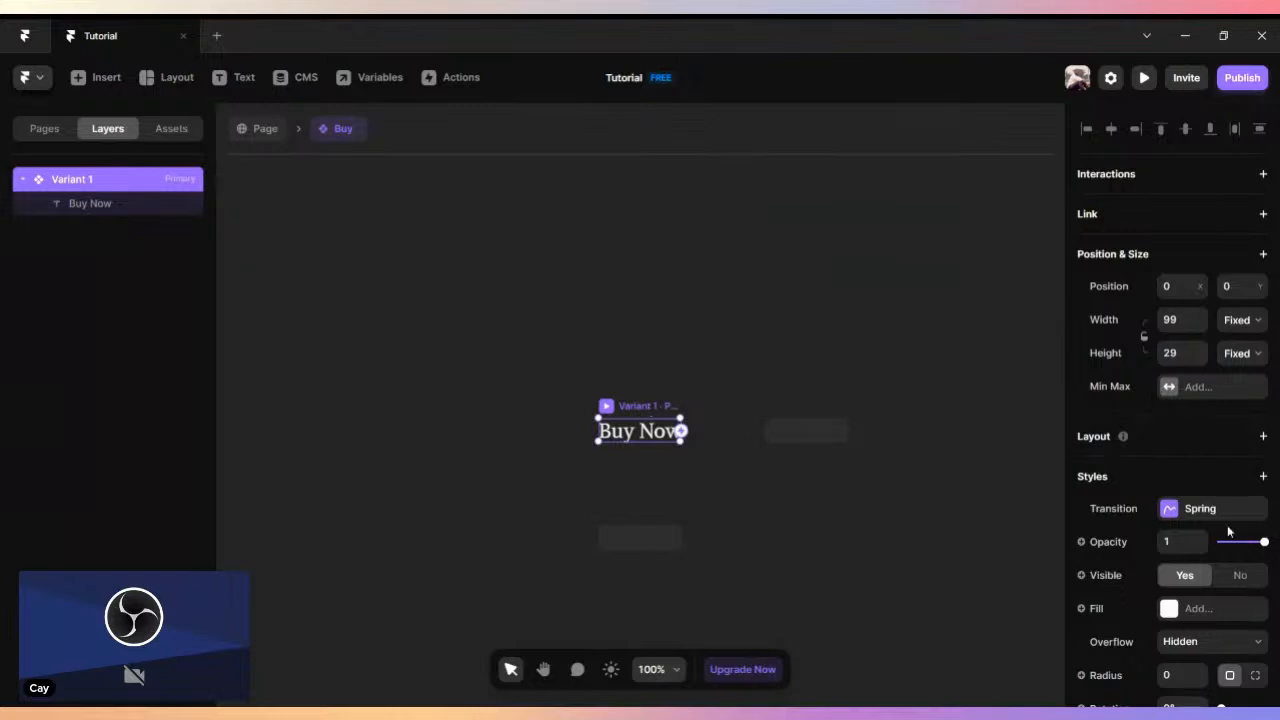
# - Add a hover variant to the Buy component's primary variant
pyautogui.click(637, 549)
pyautogui.click(662, 557)
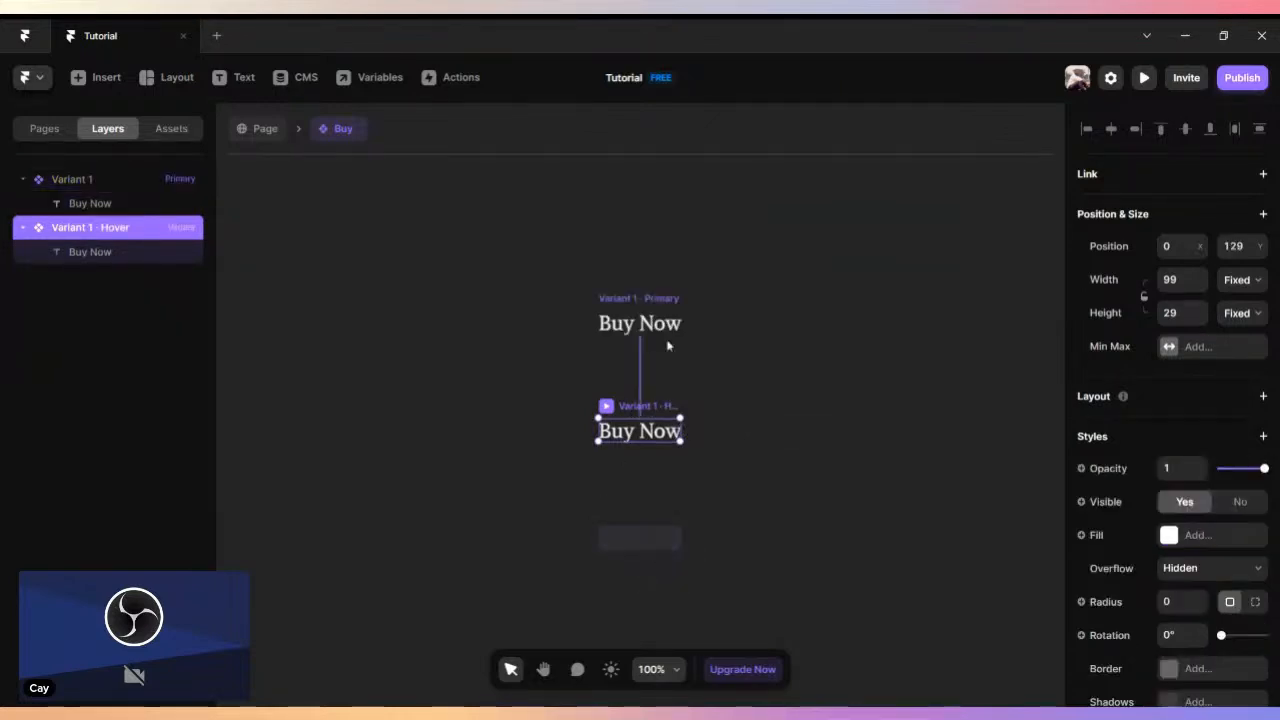
pyautogui.scroll(-5, 1250, 610)
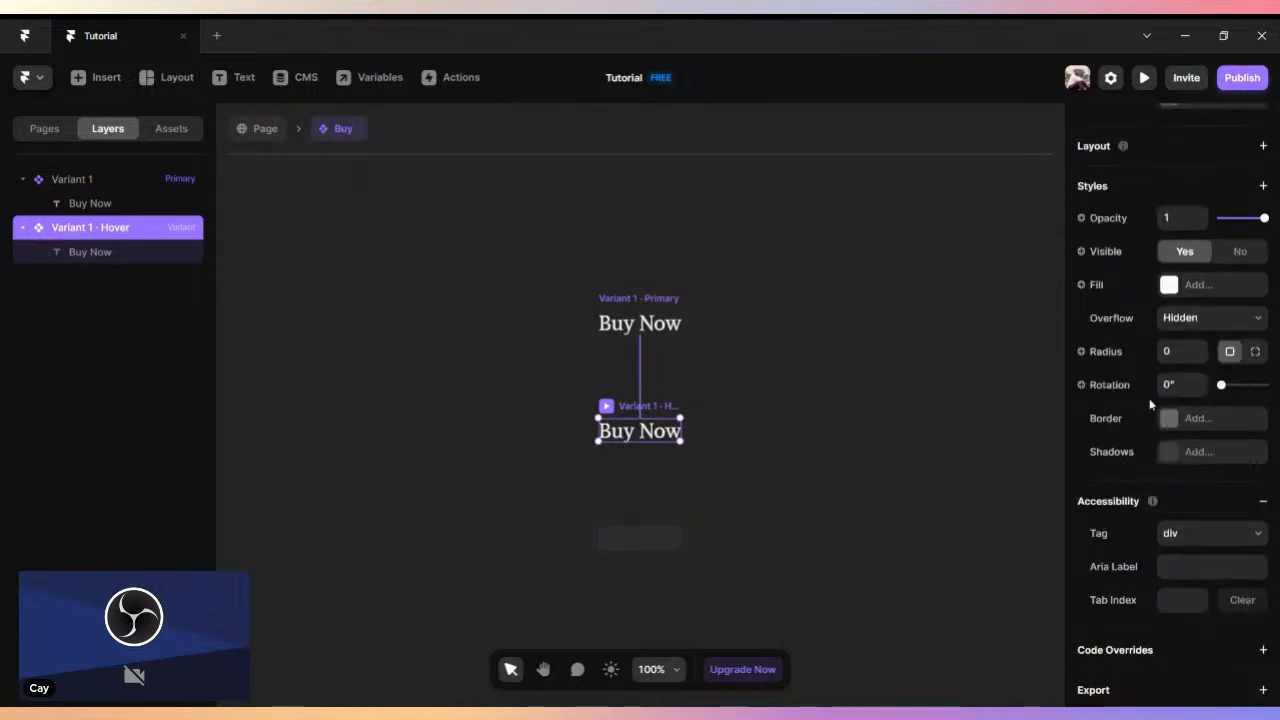
pyautogui.click(1168, 283)
pyautogui.moveTo(982, 420); pyautogui.dragTo(1008, 427)
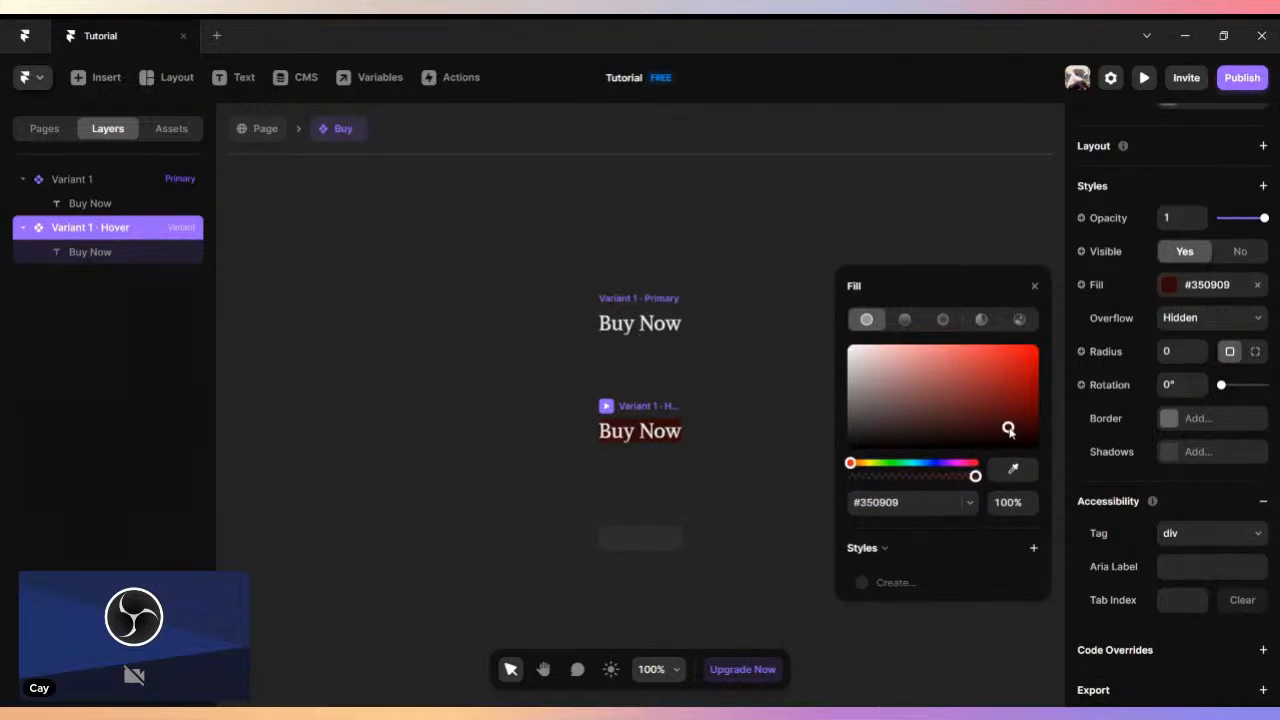
pyautogui.click(1258, 285)
# - Detach the Title variable from the text content of the hover variant
pyautogui.doubleClick(640, 430)
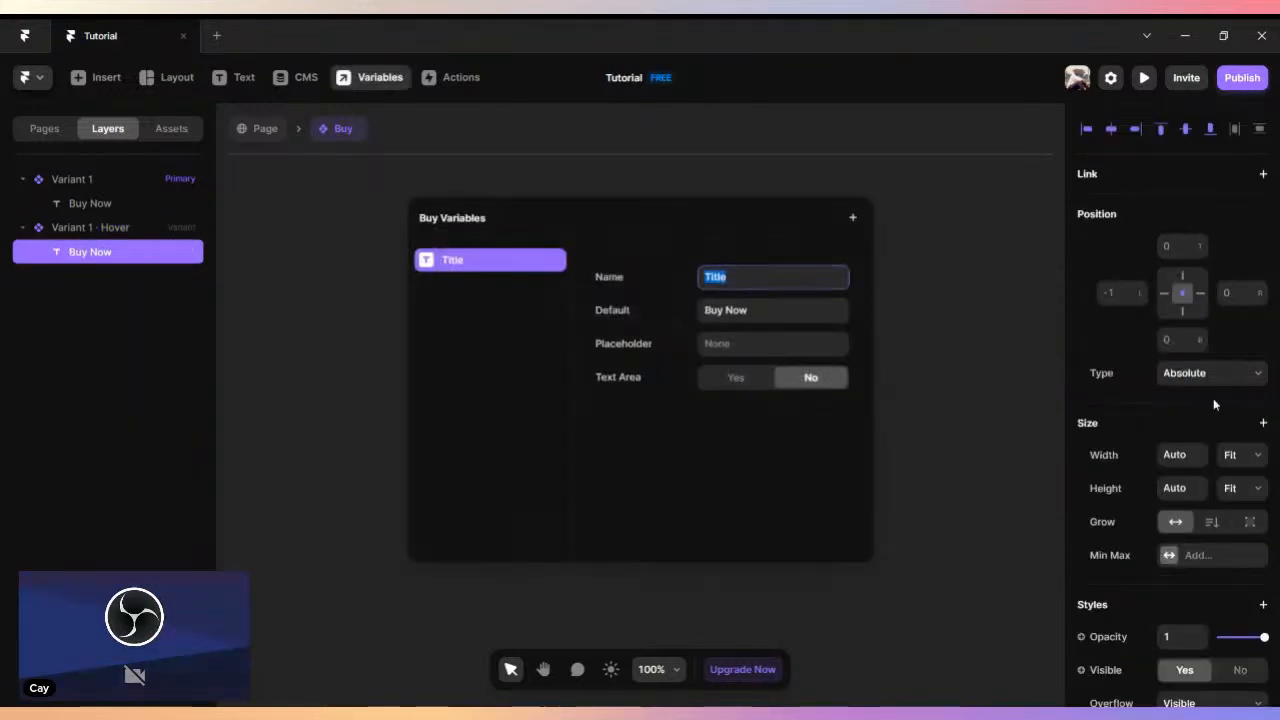
pyautogui.click(928, 284)
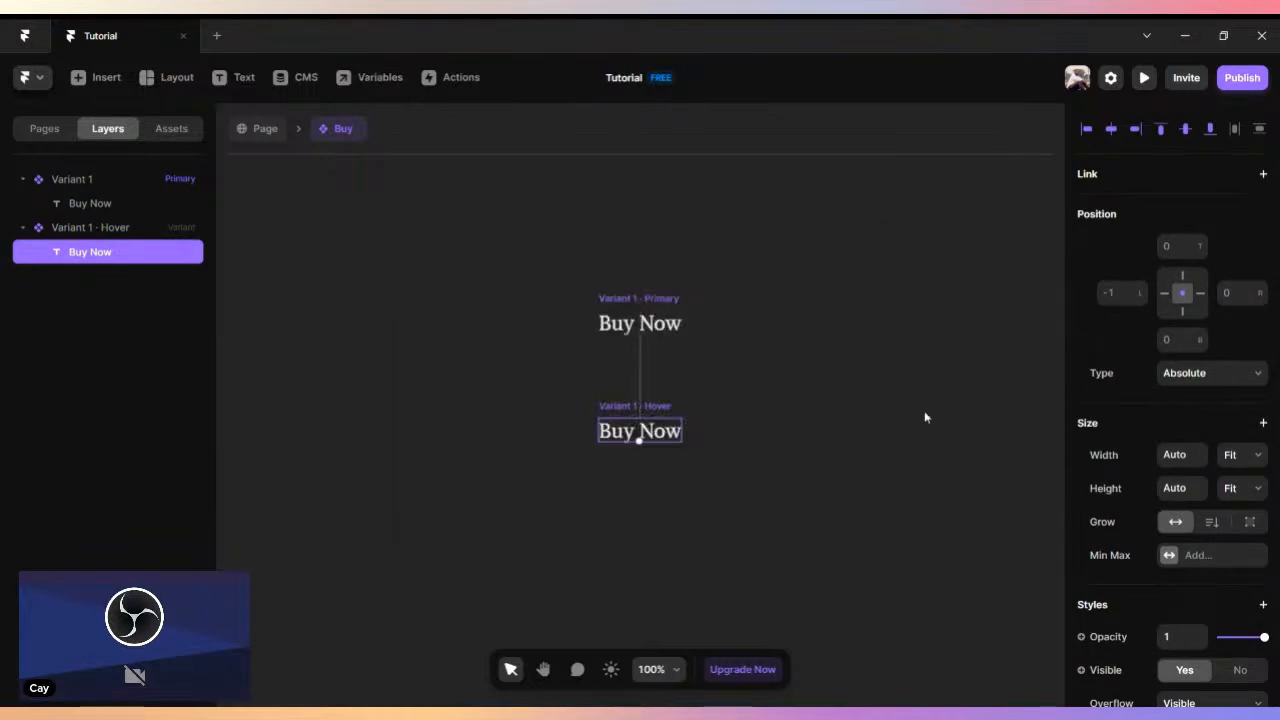
pyautogui.scroll(-5, 1237, 465)
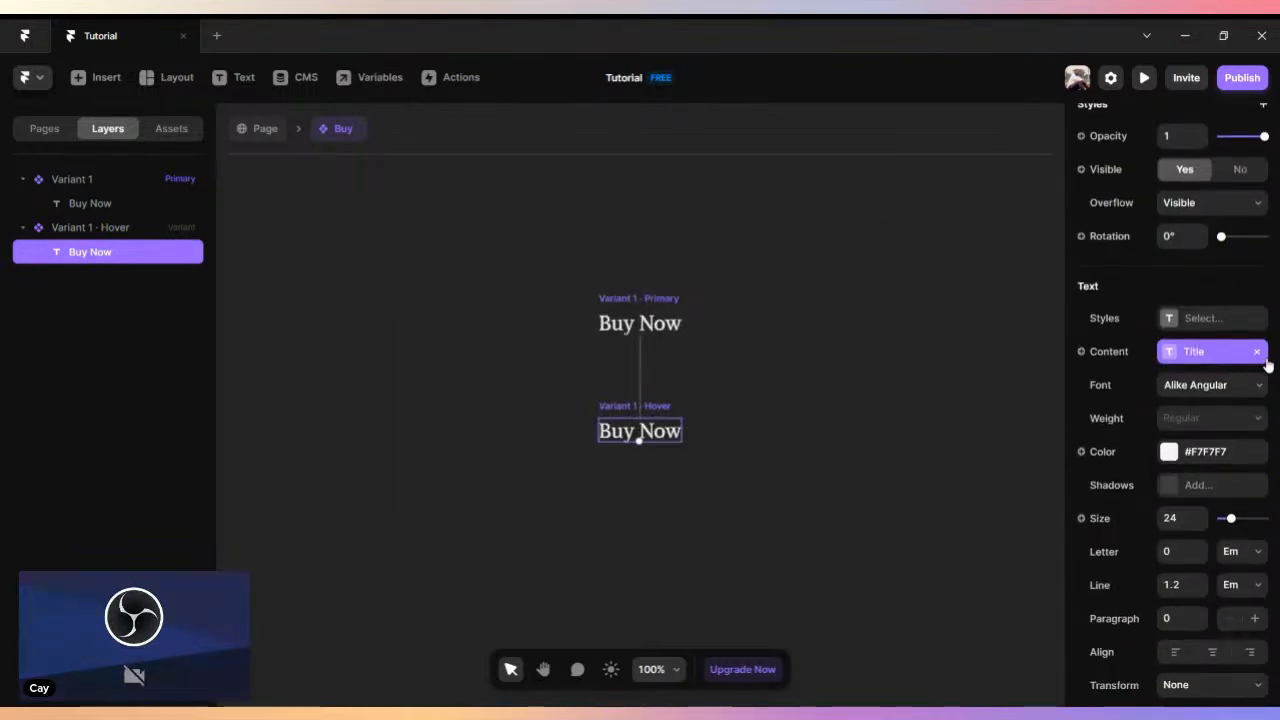
pyautogui.click(1258, 351)
# - Change the hover variant's "Buy Now" text color to yellow #D4CA0C
pyautogui.click(1168, 451)
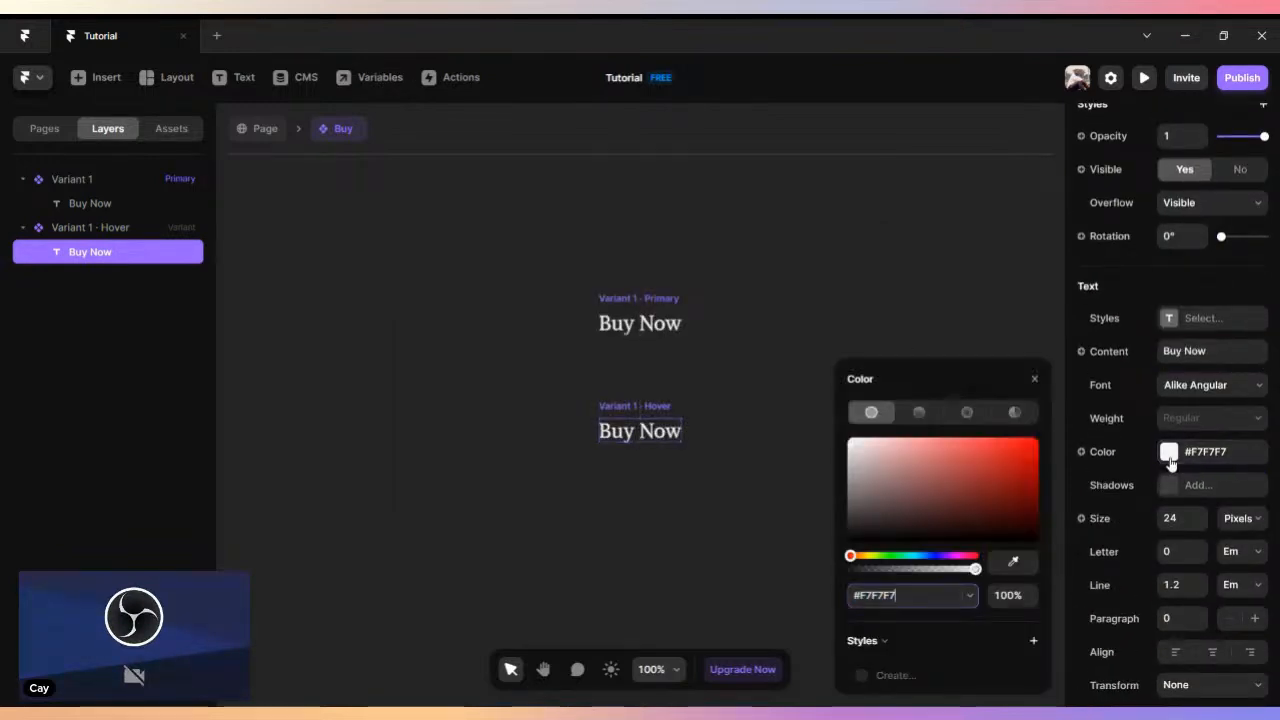
pyautogui.click(914, 521)
pyautogui.moveTo(914, 521); pyautogui.dragTo(1007, 523)
pyautogui.moveTo(922, 557); pyautogui.dragTo(870, 568)
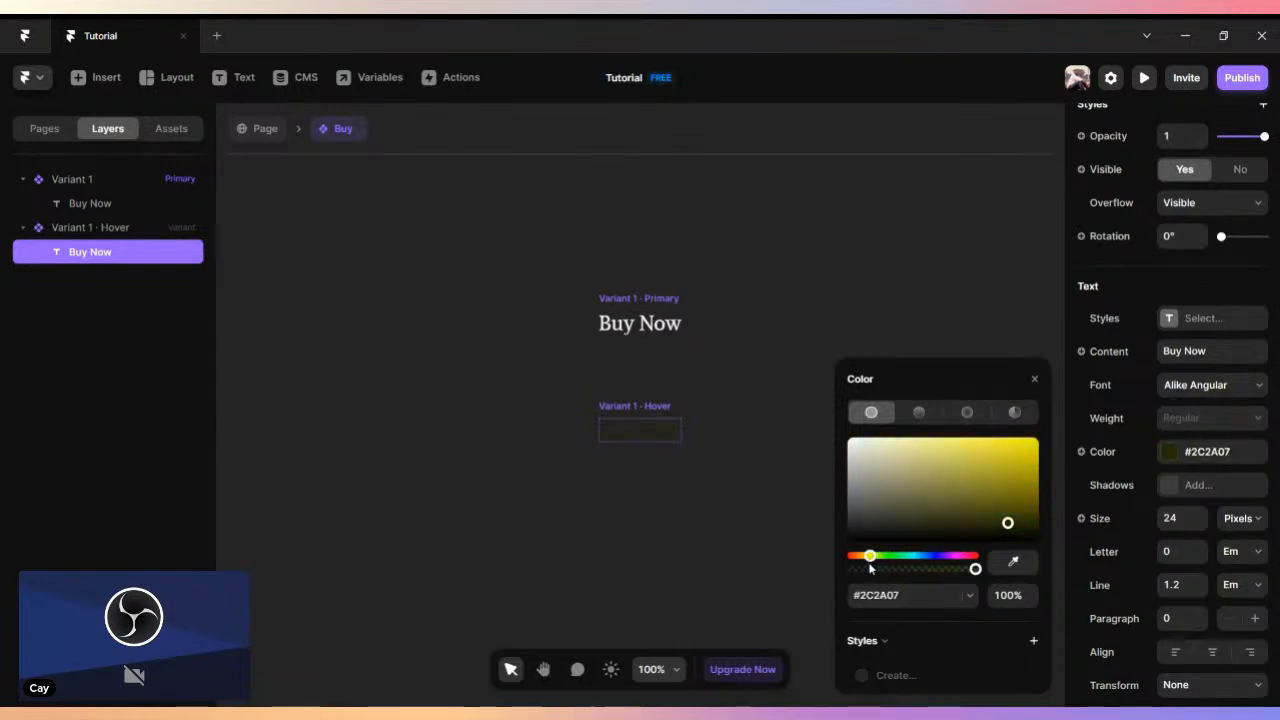
pyautogui.moveTo(986, 474); pyautogui.dragTo(1026, 456)
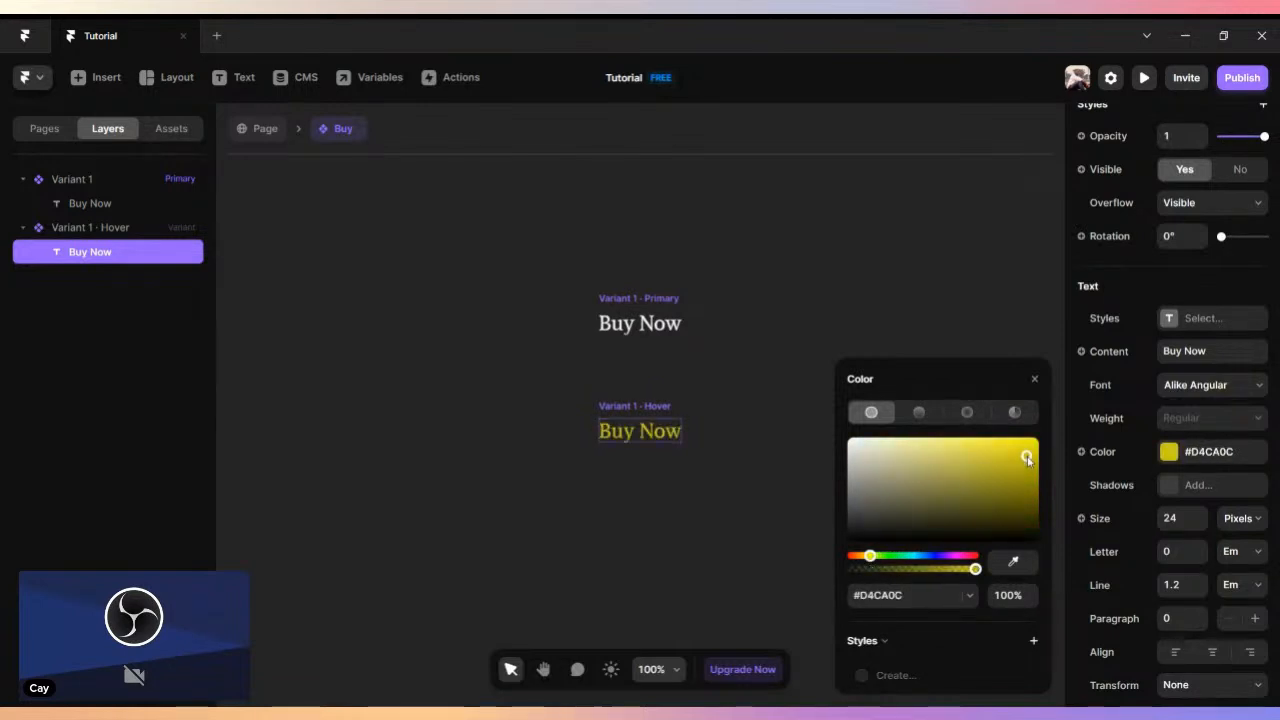
pyautogui.click(1035, 382)
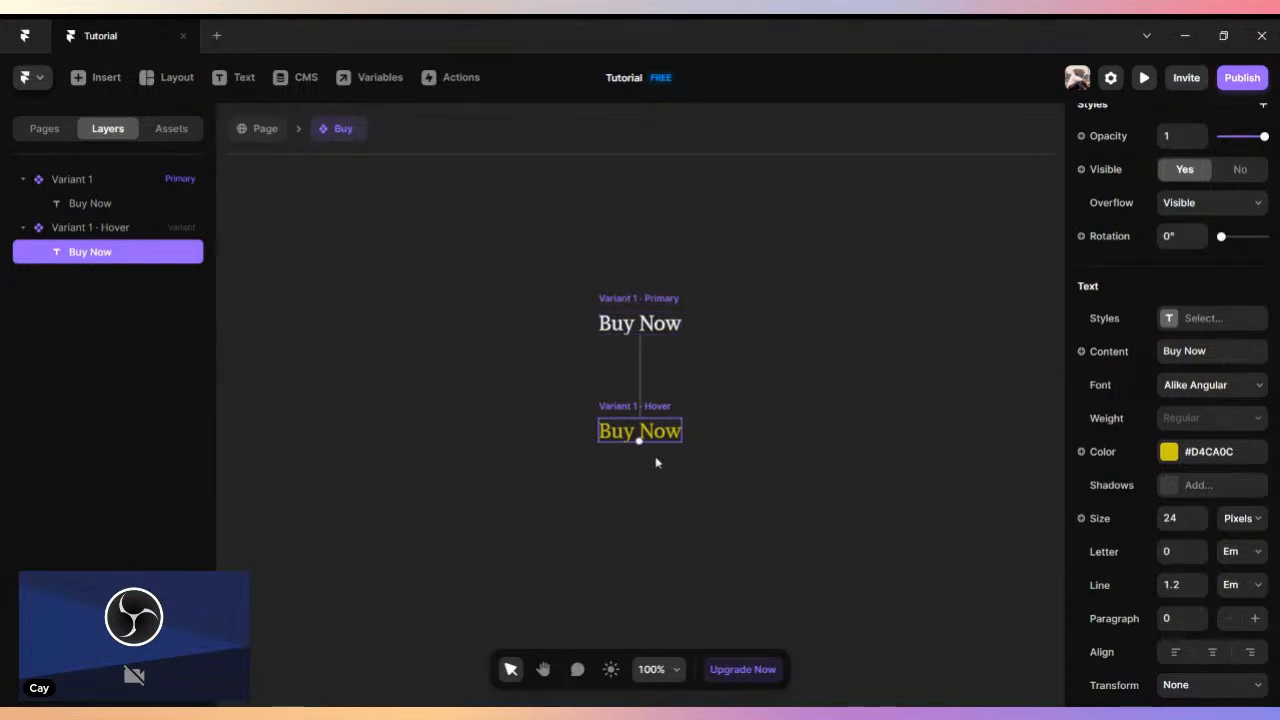
pyautogui.click(757, 361)
# - Add a pressed variant to the Buy component's primary variant
pyautogui.scroll(-3, 672, 306)
pyautogui.scroll(1, 660, 236)
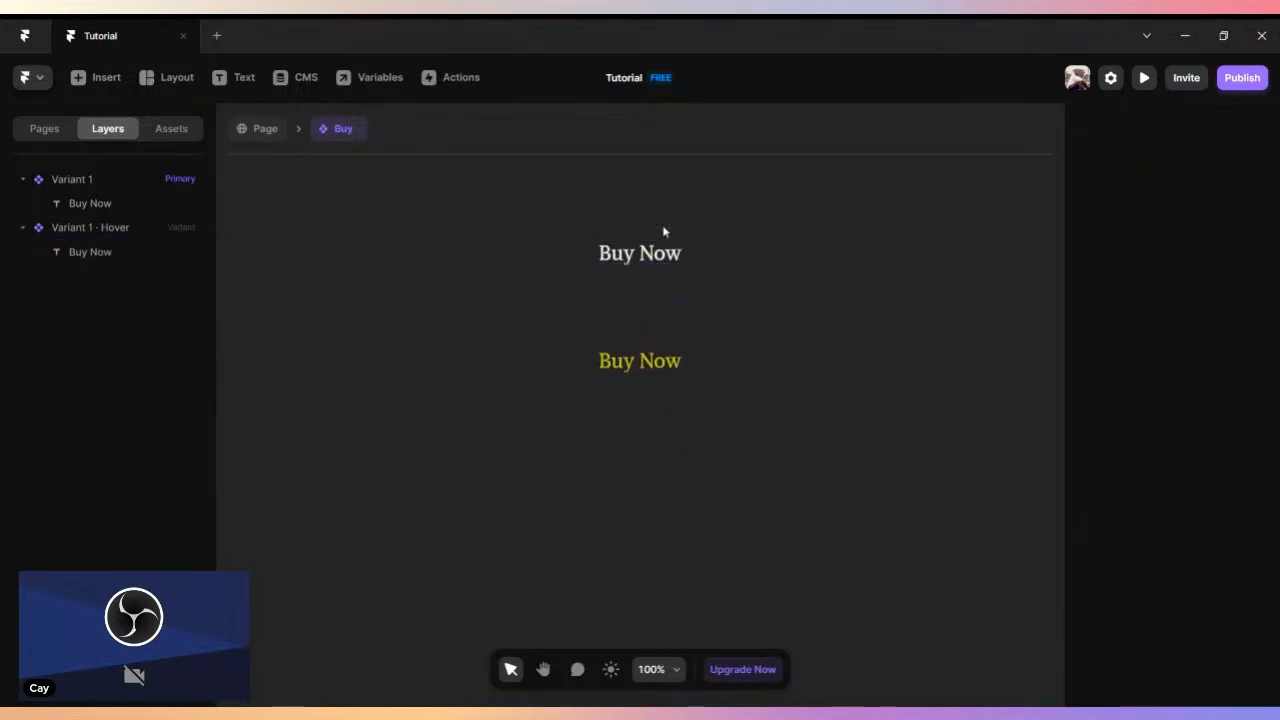
pyautogui.click(646, 242)
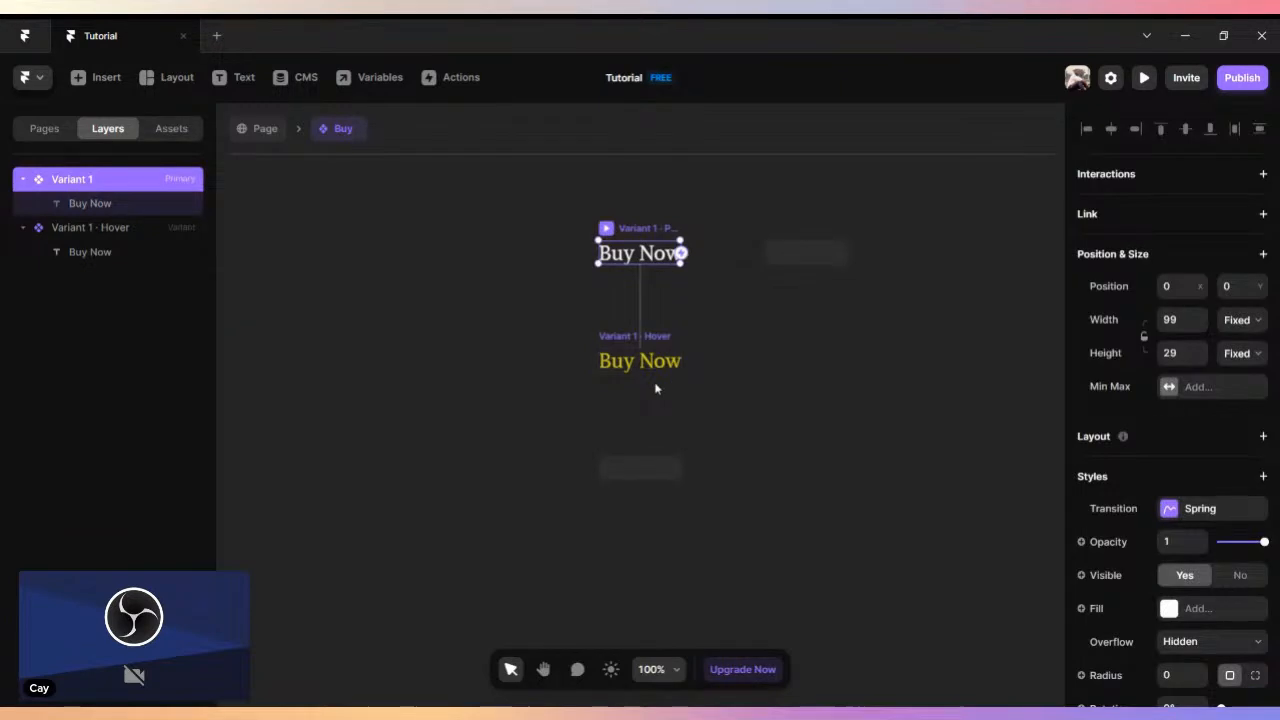
pyautogui.click(647, 473)
# - Change the pressed variant's "Buy Now" text color to dark yellow #94880A
pyautogui.click(656, 438)
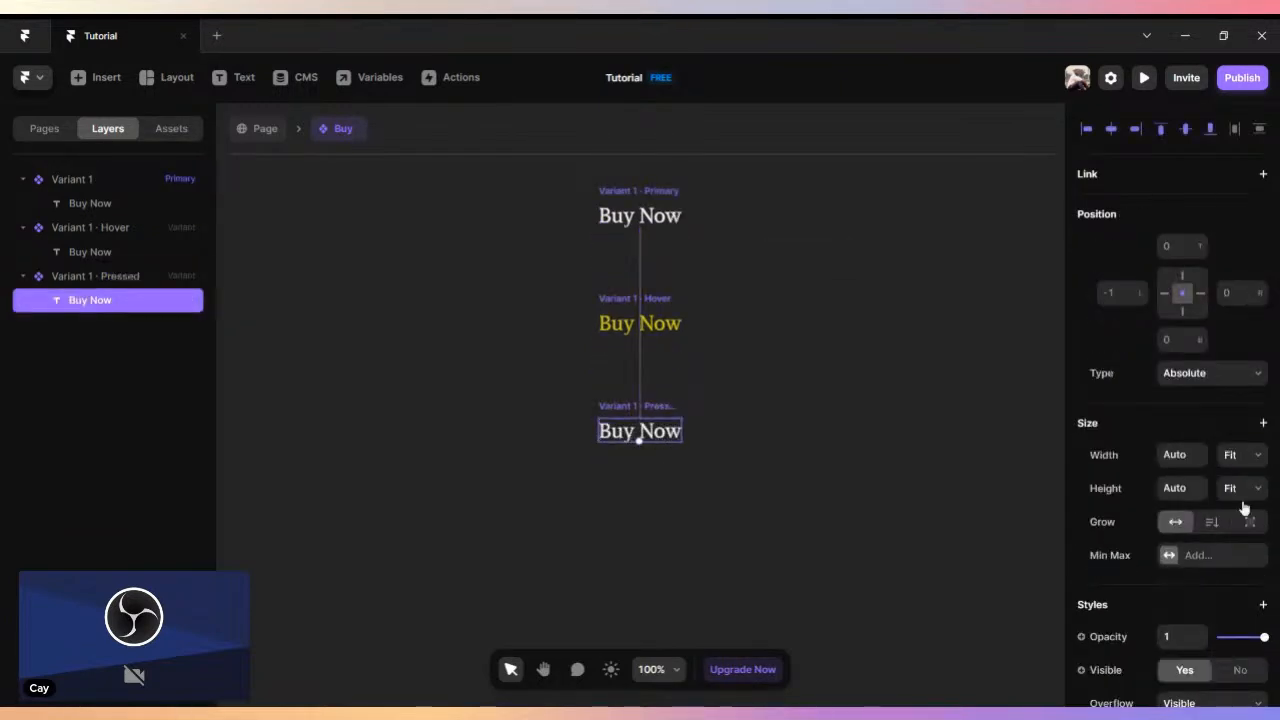
pyautogui.scroll(-3, 1240, 508)
pyautogui.scroll(-1, 1147, 539)
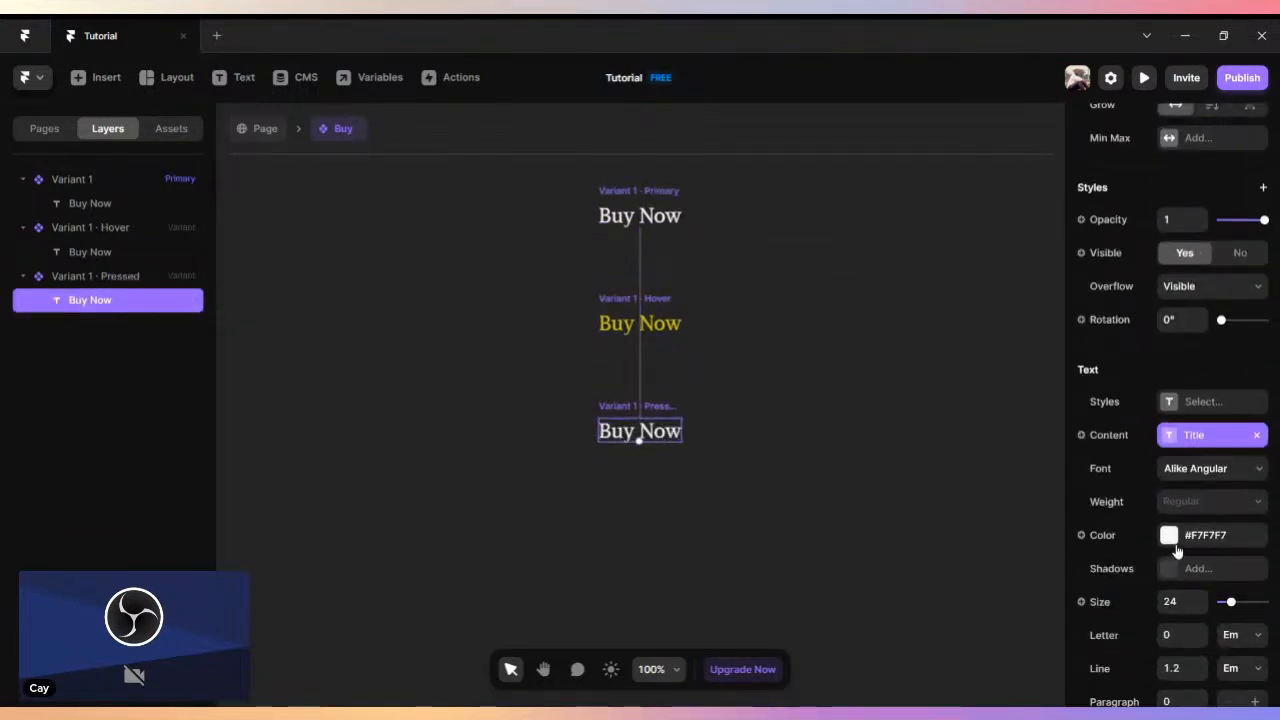
pyautogui.click(1149, 540)
pyautogui.moveTo(926, 497); pyautogui.dragTo(1032, 479)
pyautogui.click(869, 555)
pyautogui.click(1034, 379)
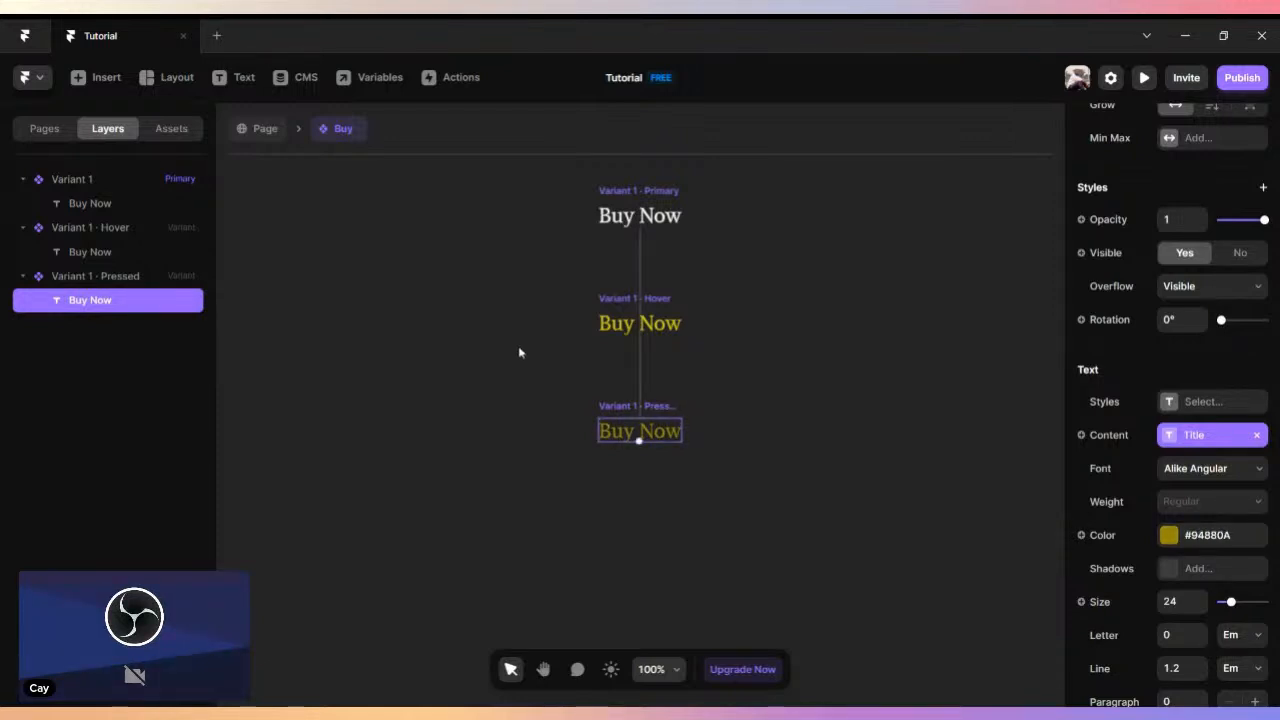
pyautogui.click(518, 351)
# - Return to the page and preview the Desktop layout to test the hover state of "Buy Now"
pyautogui.click(261, 130)
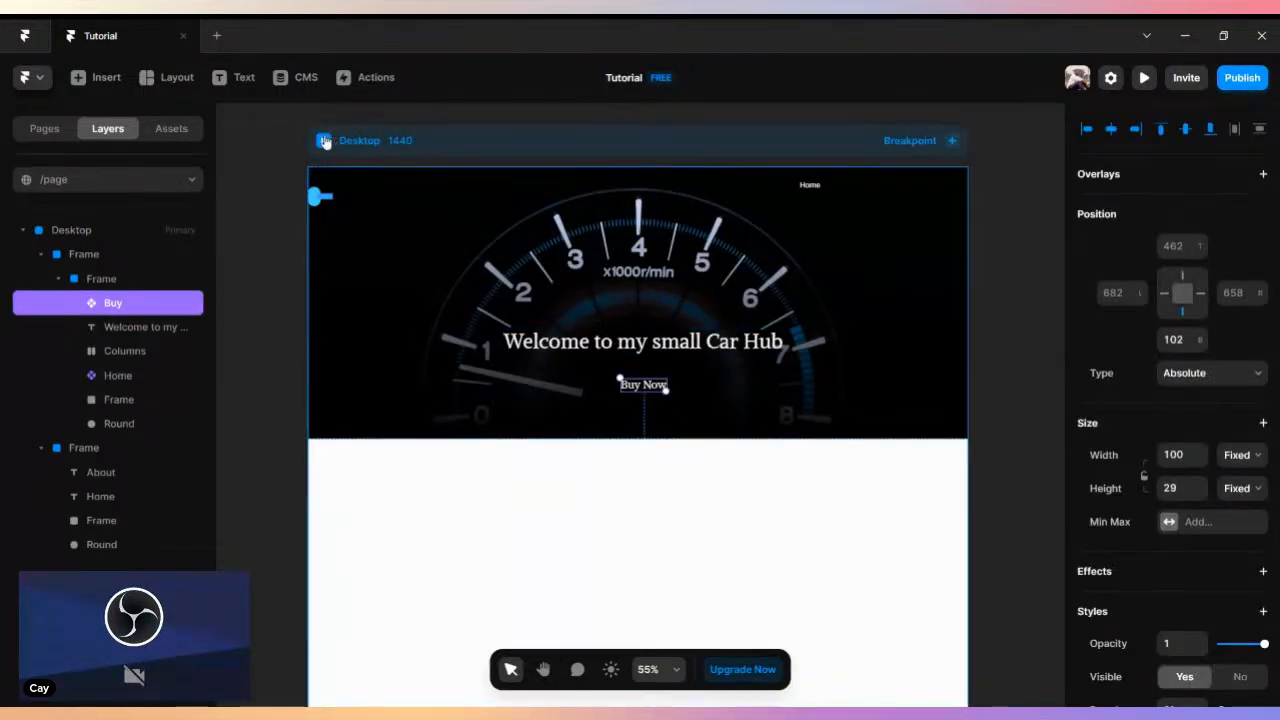
pyautogui.click(324, 140)
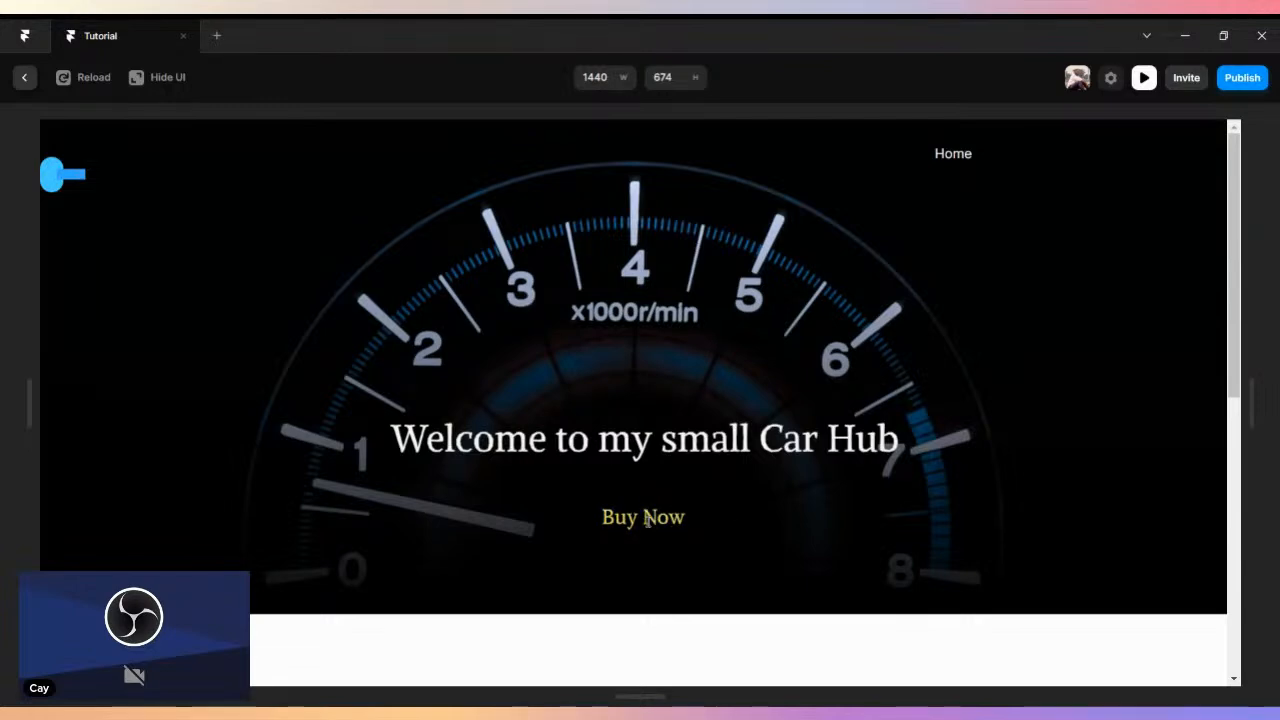
pyautogui.press('Escape')
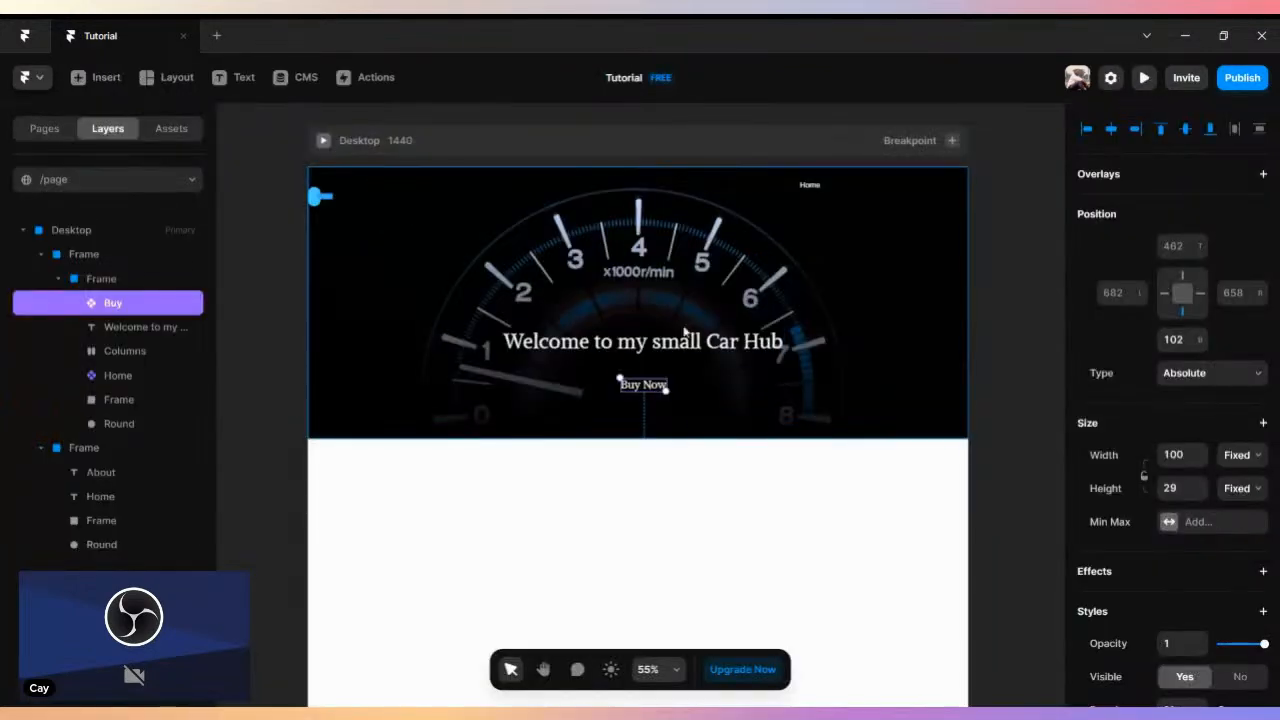
# - Open the Buy component for editing and give its primary variant a white #FFFFFF fill
pyautogui.doubleClick(643, 386)
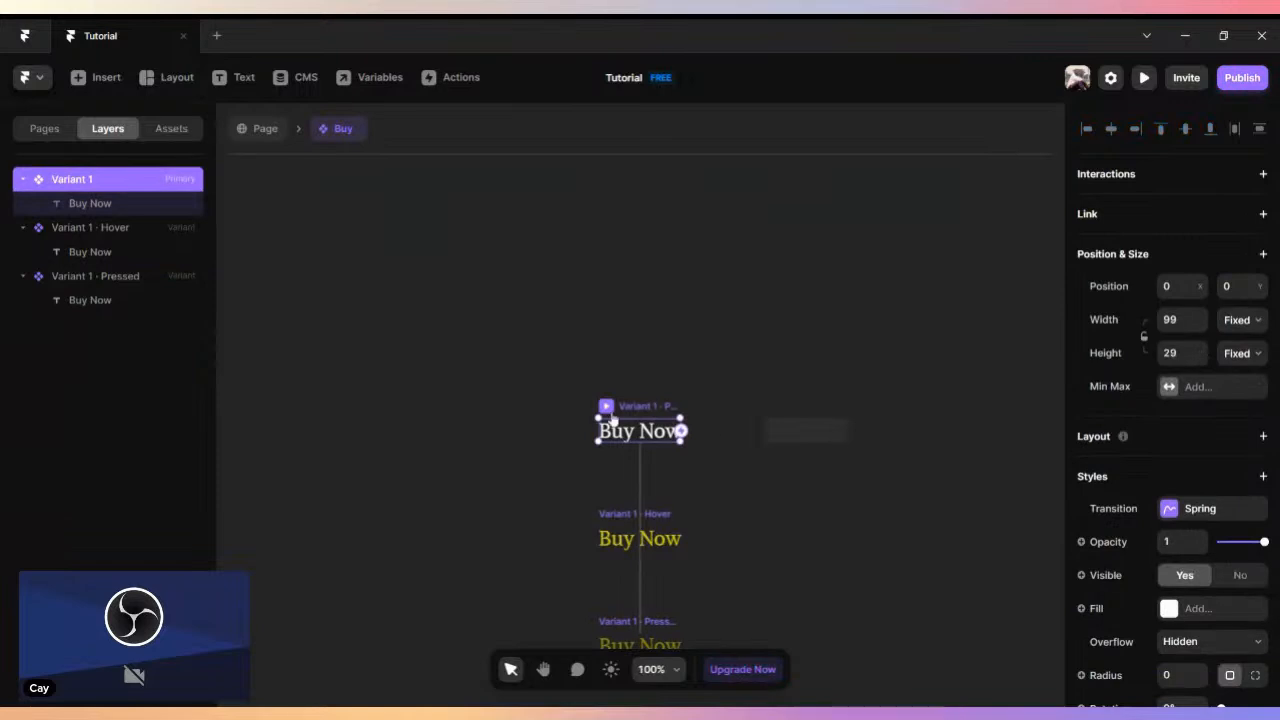
pyautogui.scroll(-3, 1250, 480)
pyautogui.click(1263, 493)
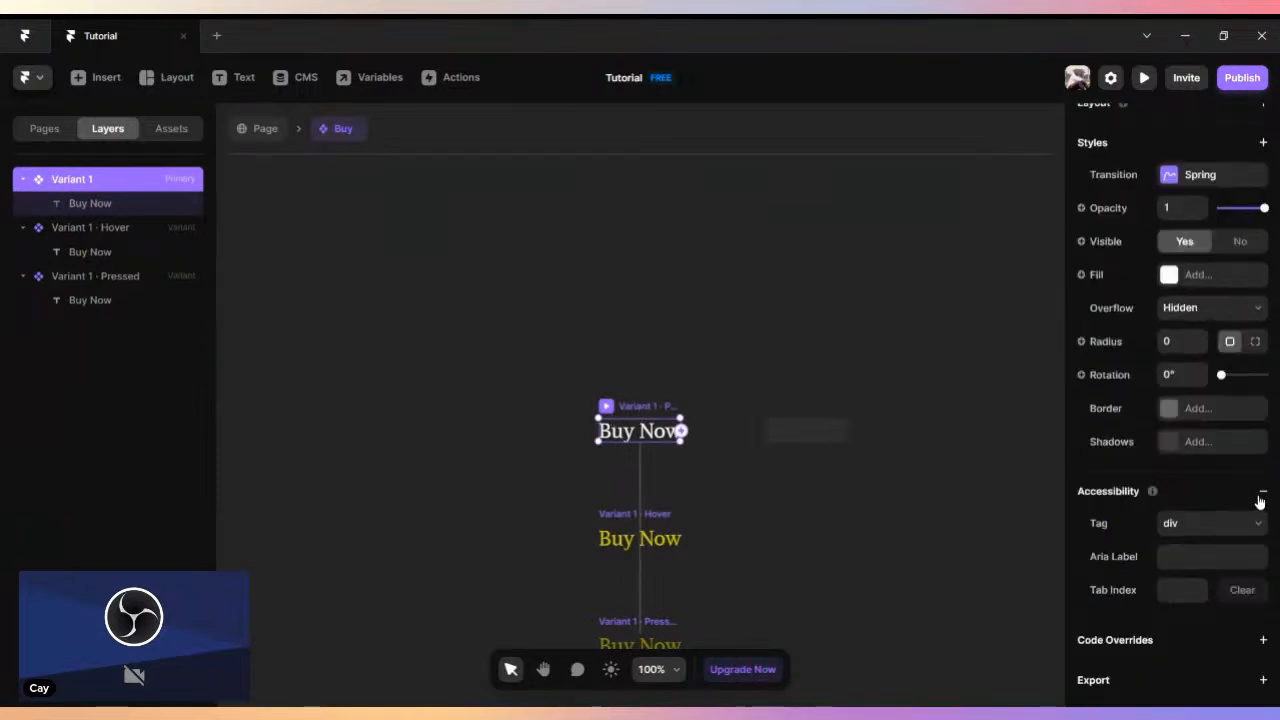
pyautogui.click(1196, 275)
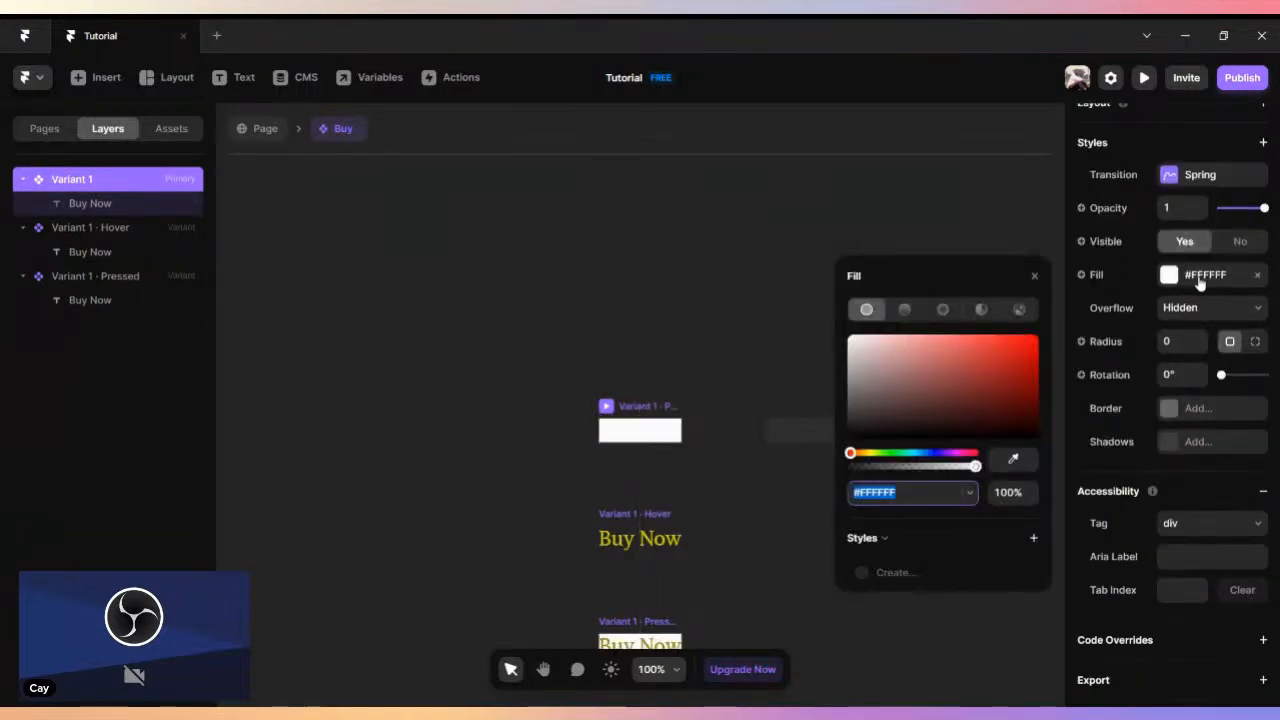
# - Set the primary variant's "Buy Now" text color to black #000000
pyautogui.click(603, 431)
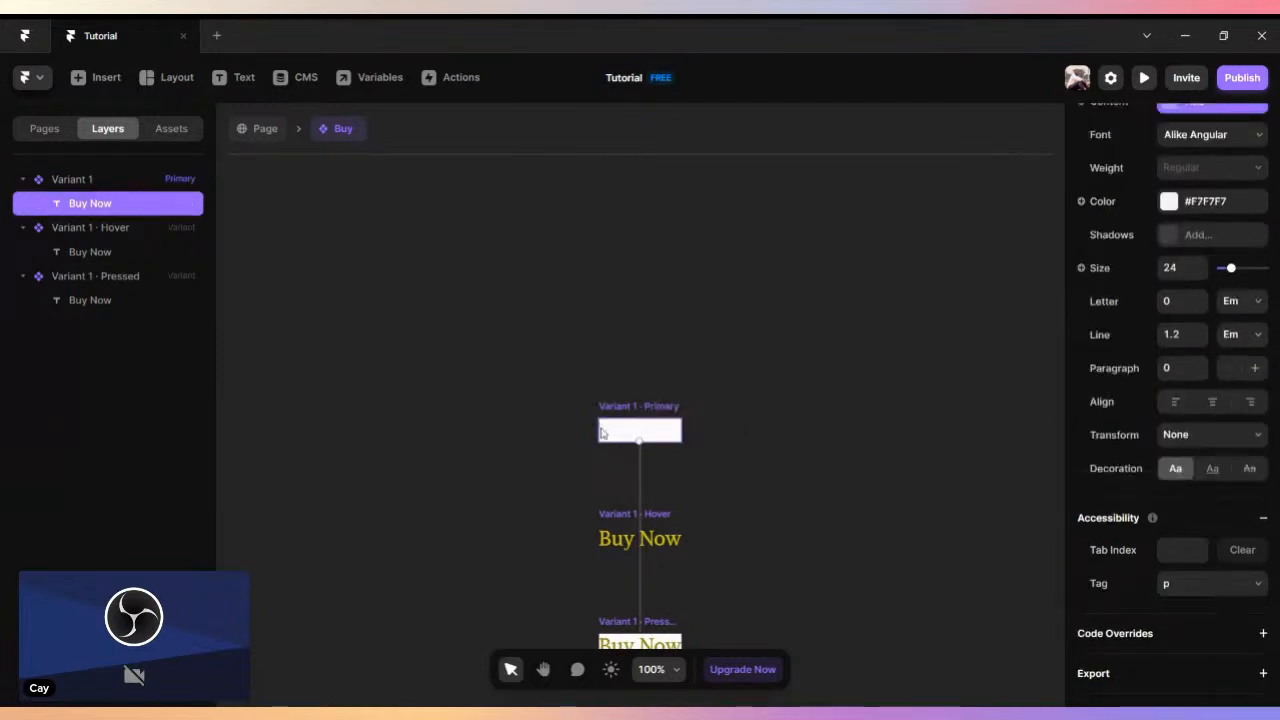
pyautogui.scroll(-1, 1147, 594)
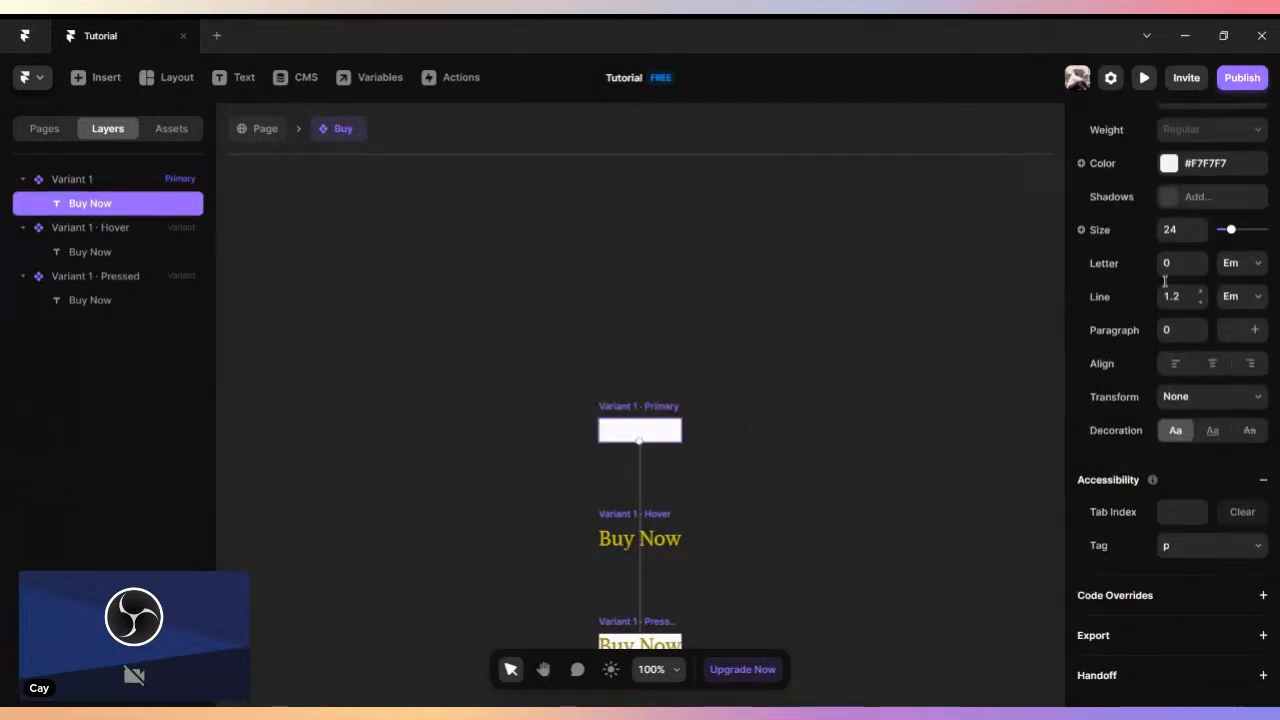
pyautogui.click(1167, 165)
pyautogui.moveTo(995, 323); pyautogui.dragTo(1015, 370)
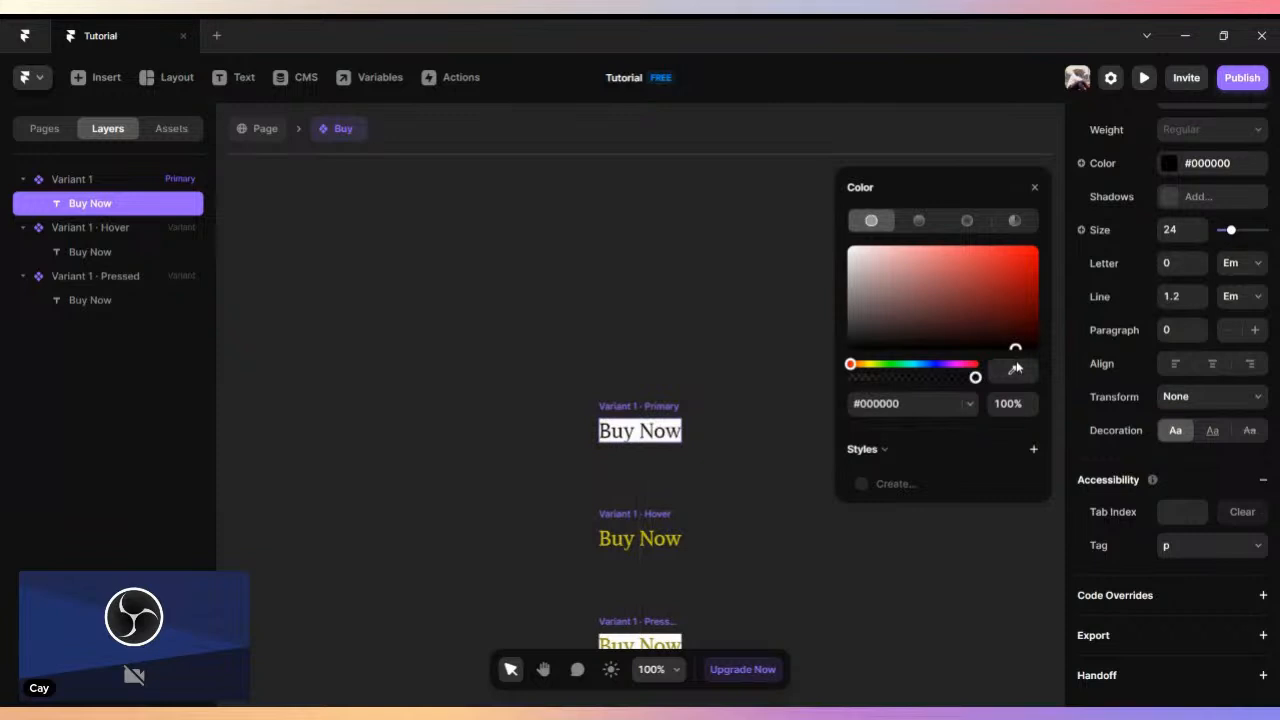
pyautogui.click(1033, 190)
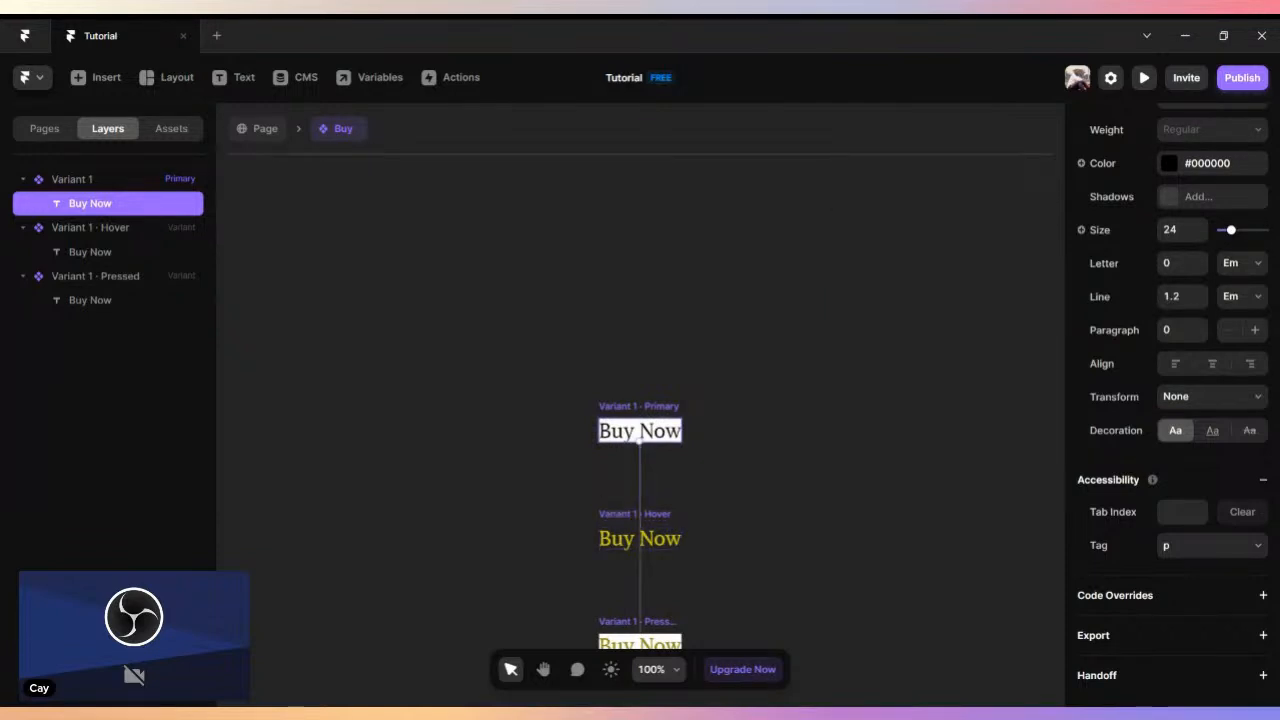
pyautogui.scroll(5, 1247, 414)
pyautogui.scroll(-5, 1245, 509)
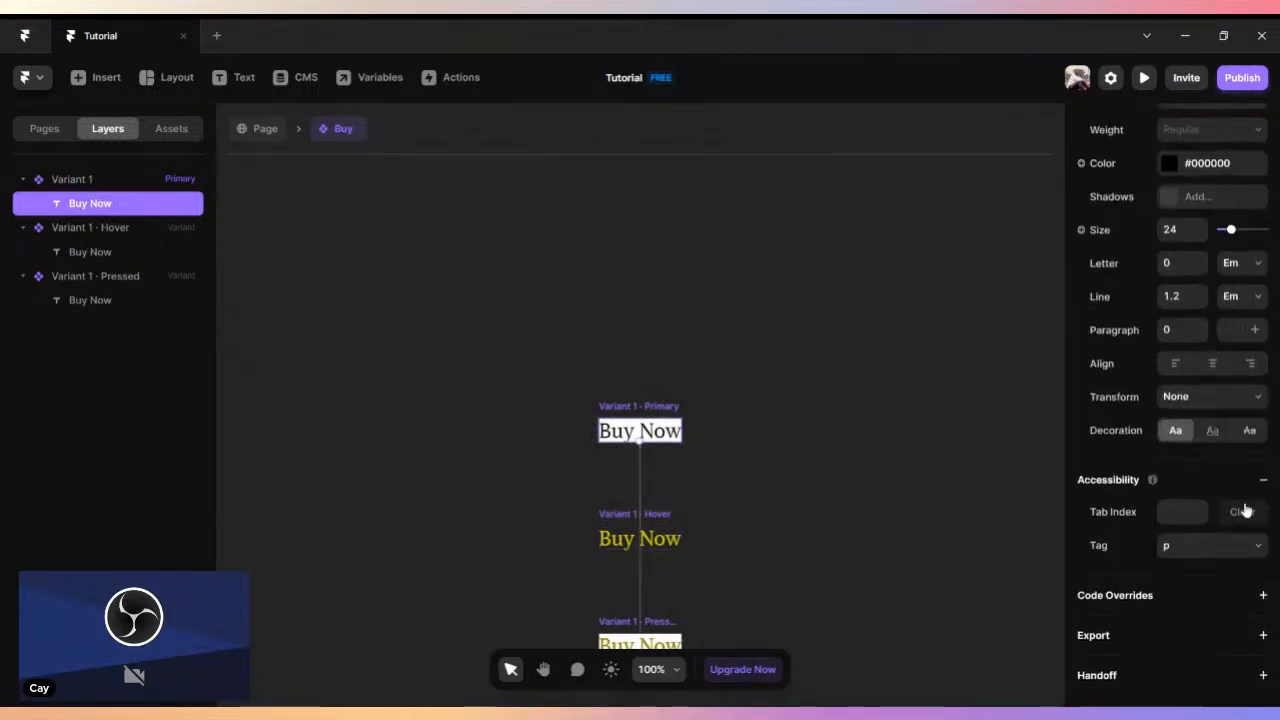
pyautogui.scroll(5, 1245, 509)
pyautogui.scroll(1, 1246, 509)
pyautogui.click(1194, 398)
pyautogui.click(1194, 398)
# - Switch the primary variant's radius setting to separate values for each corner
pyautogui.click(652, 410)
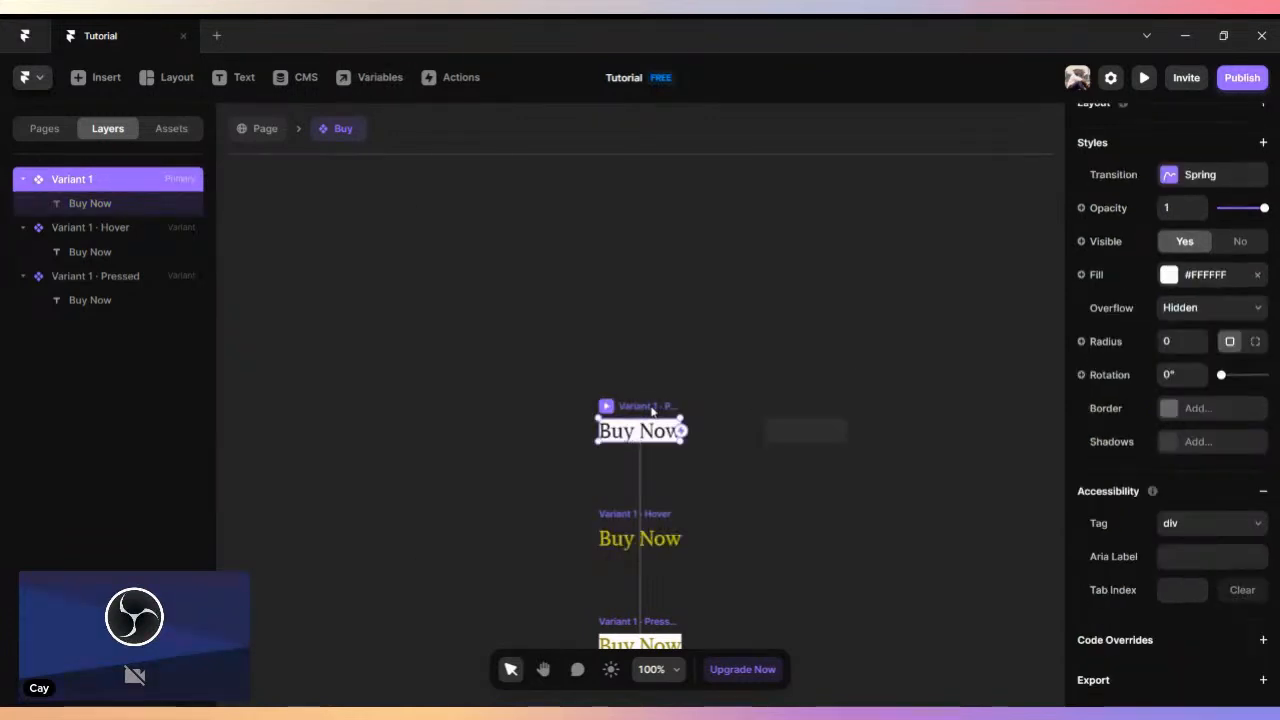
pyautogui.click(1255, 341)
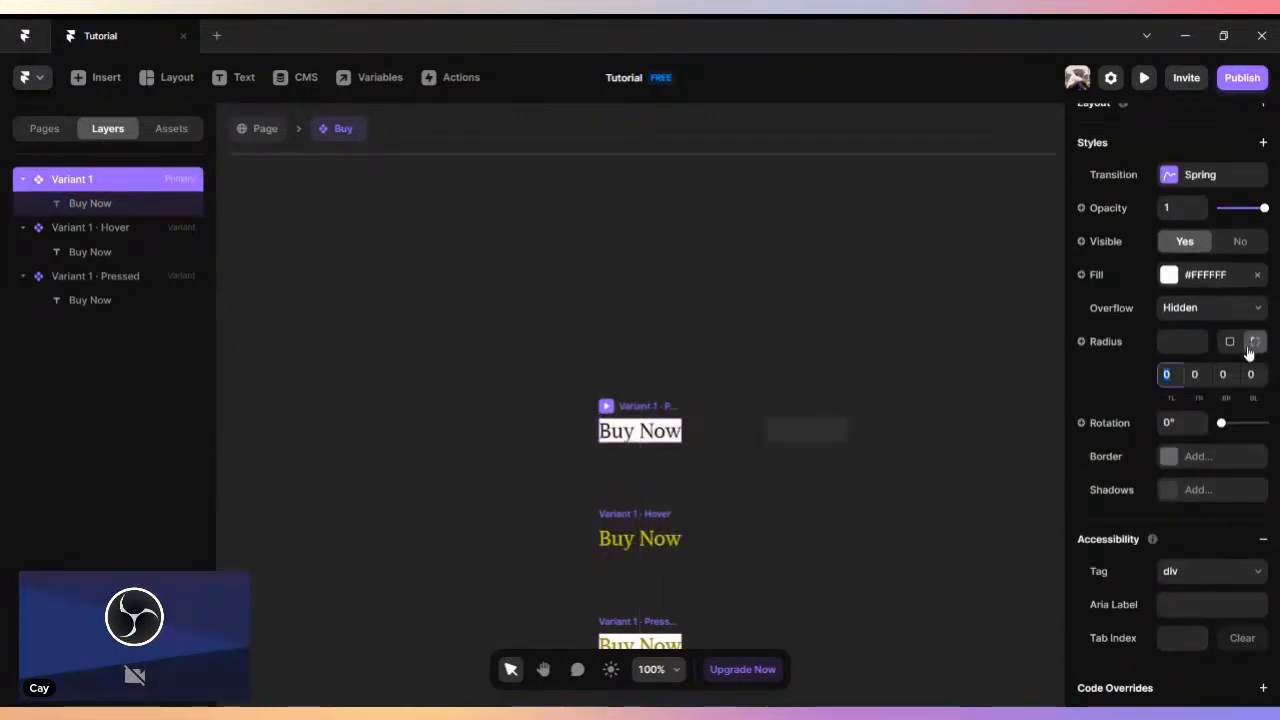
pyautogui.scroll(3, 1257, 330)
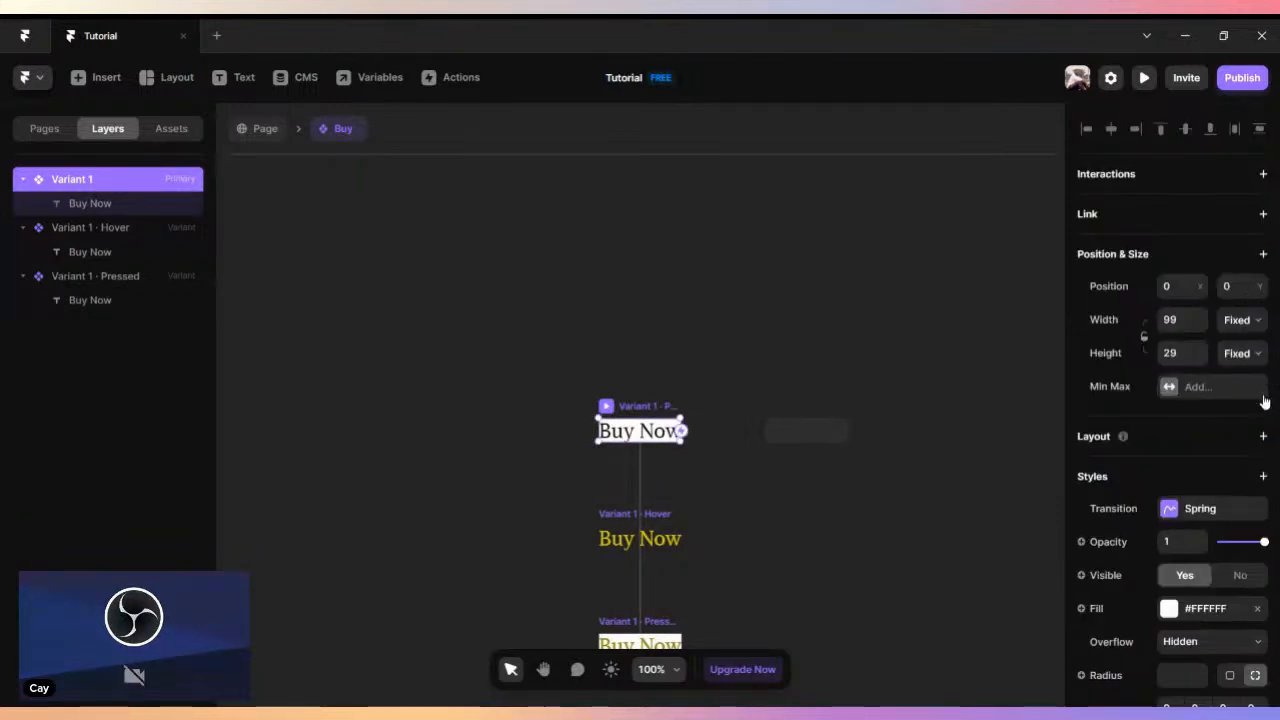
# - Enlarge the primary variant to about 121 × 54 and give all its corners a uniform radius of 20
pyautogui.scroll(-4, 1263, 400)
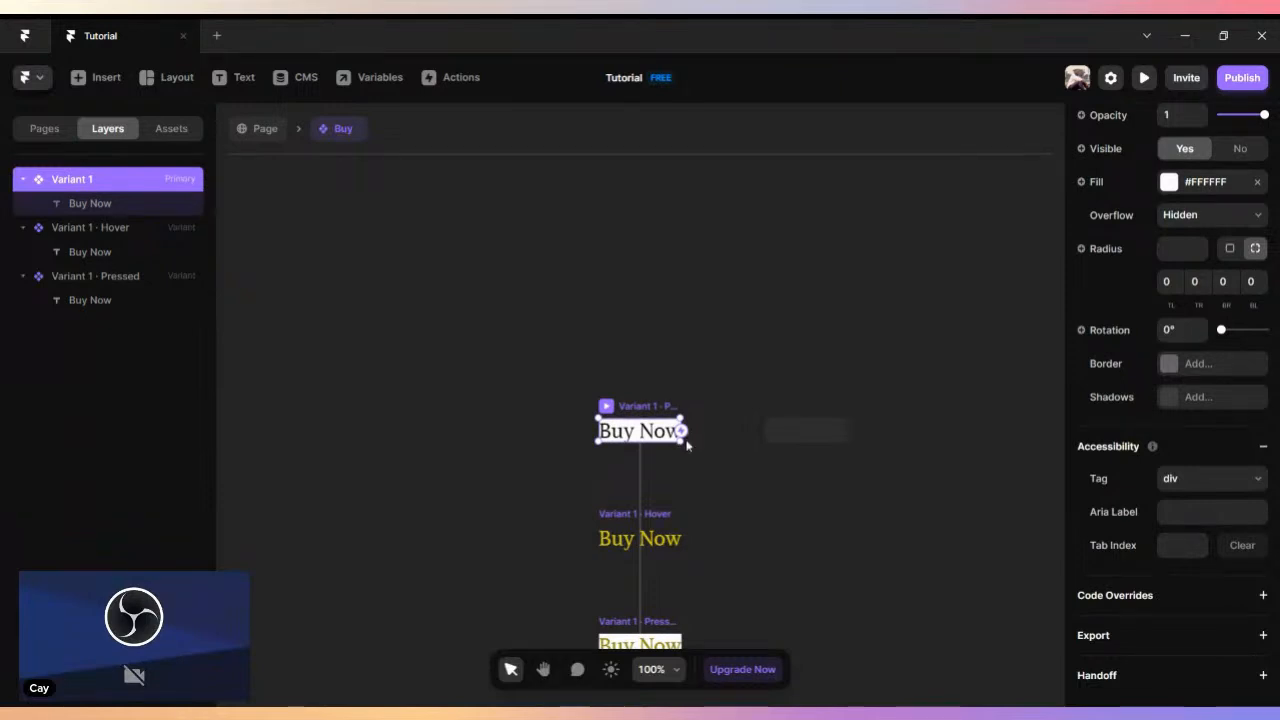
pyautogui.moveTo(690, 451); pyautogui.dragTo(708, 459)
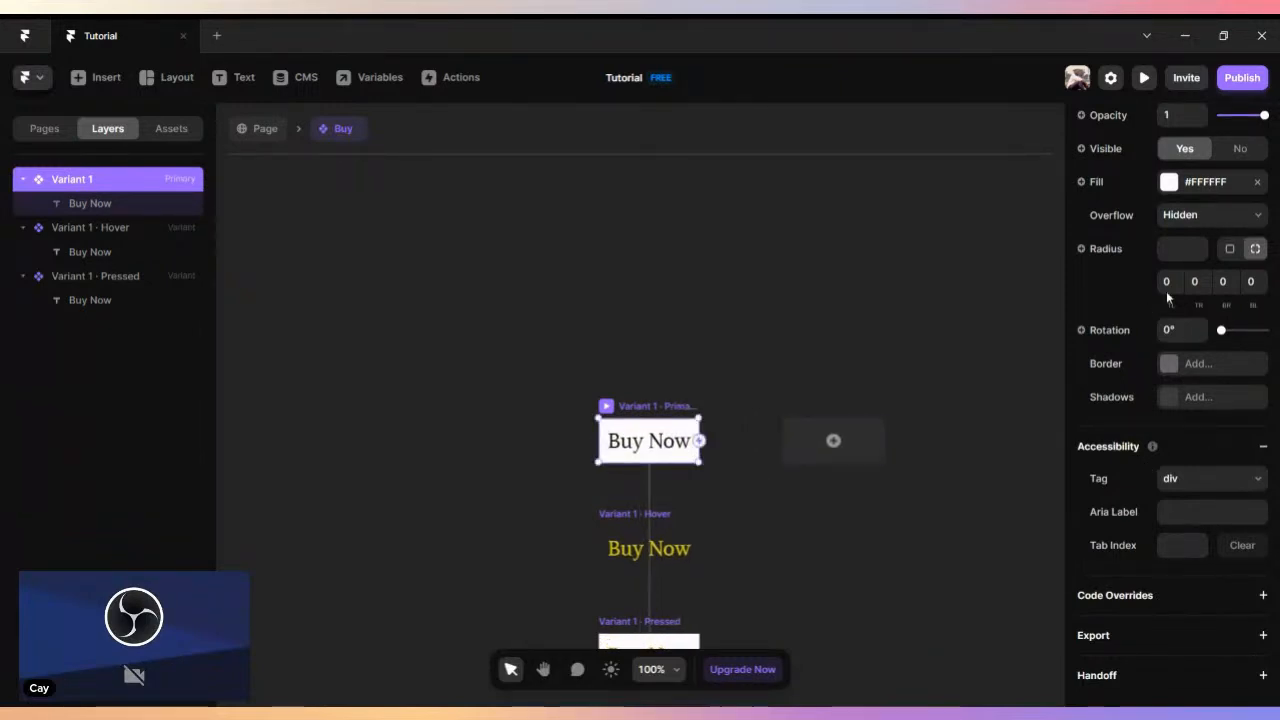
pyautogui.click(1229, 250)
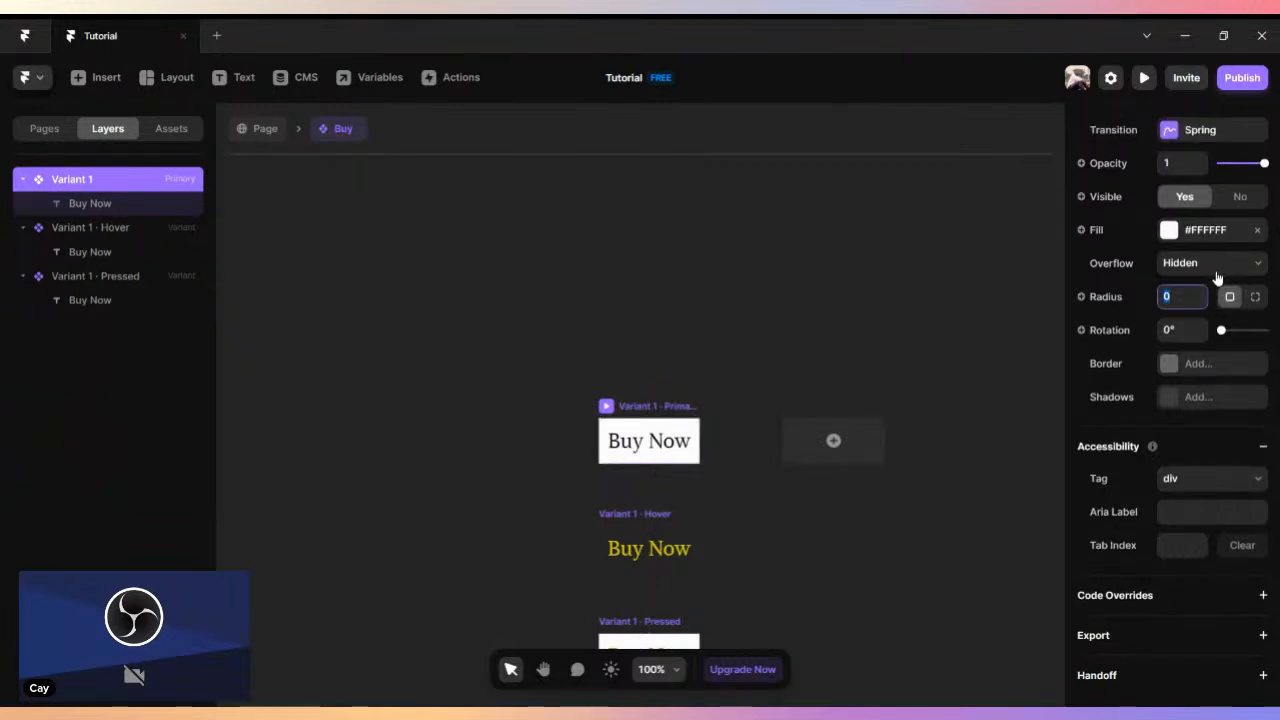
pyautogui.write('20')
pyautogui.press('Return')
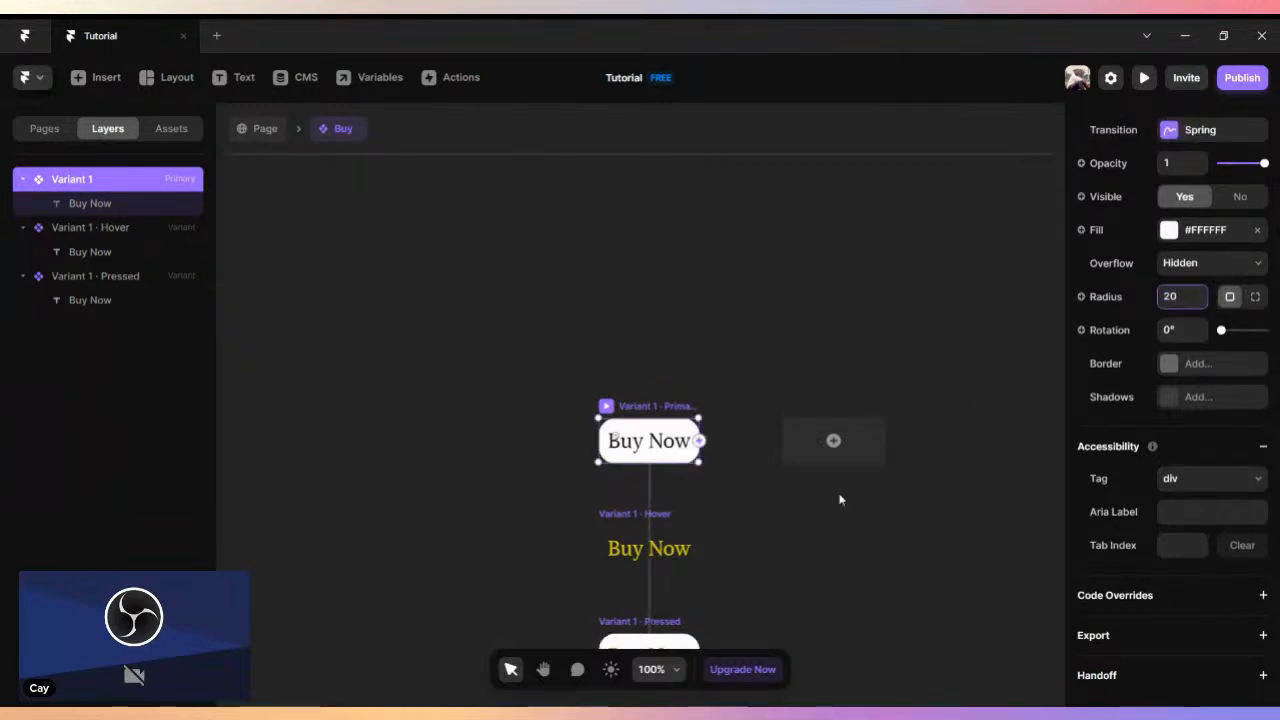
# - Give the hover variant of the Buy component a muted green #385645 fill
pyautogui.click(734, 514)
pyautogui.click(640, 519)
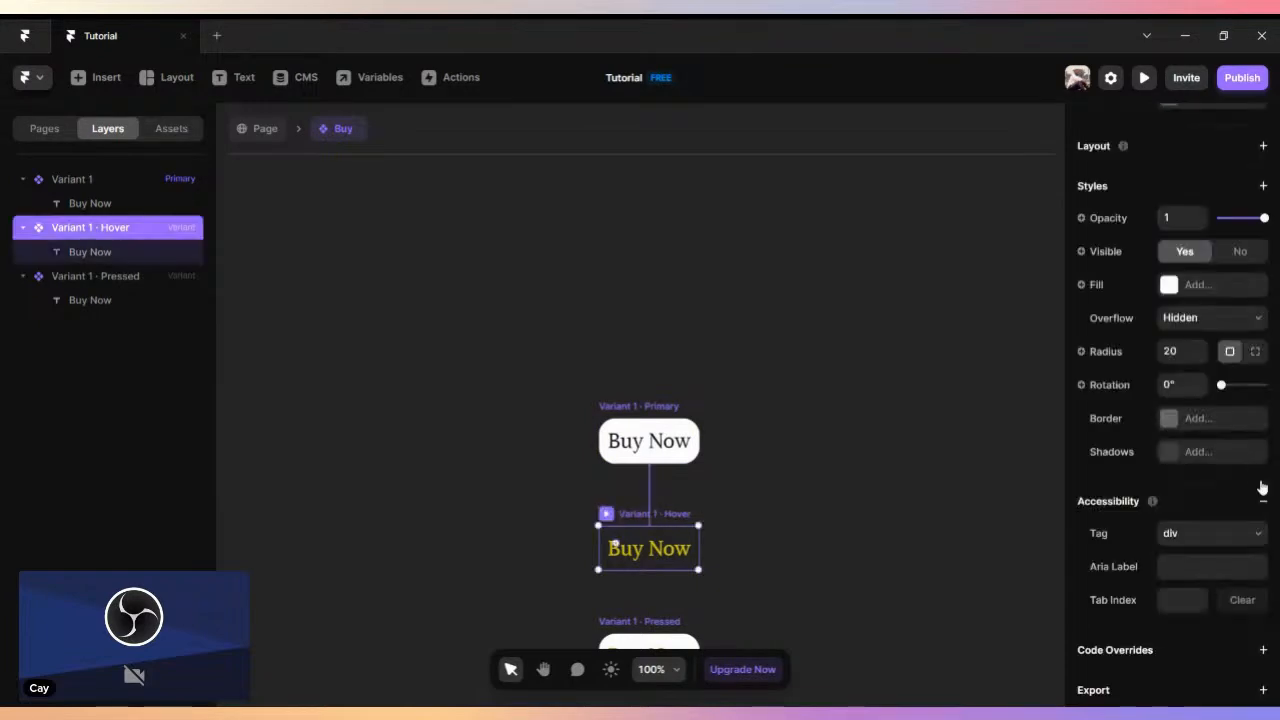
pyautogui.scroll(-1, 1260, 480)
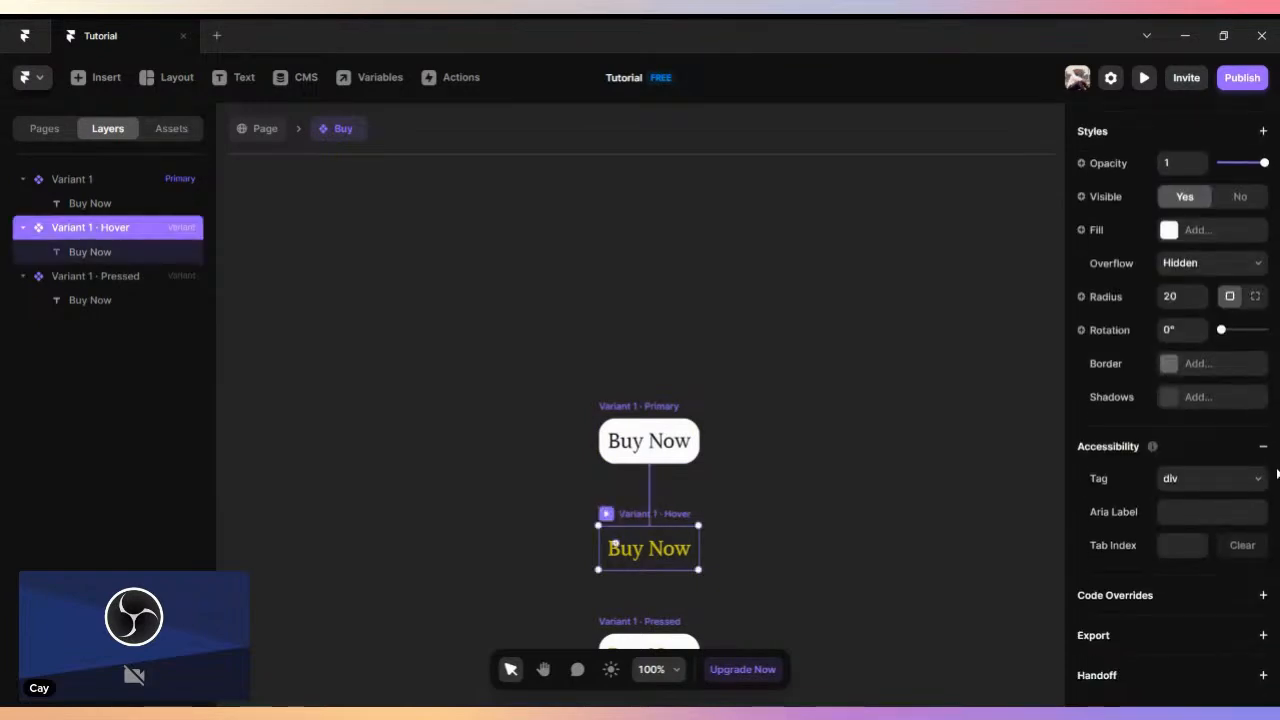
pyautogui.click(1168, 231)
pyautogui.click(975, 363)
pyautogui.moveTo(975, 367); pyautogui.dragTo(853, 364)
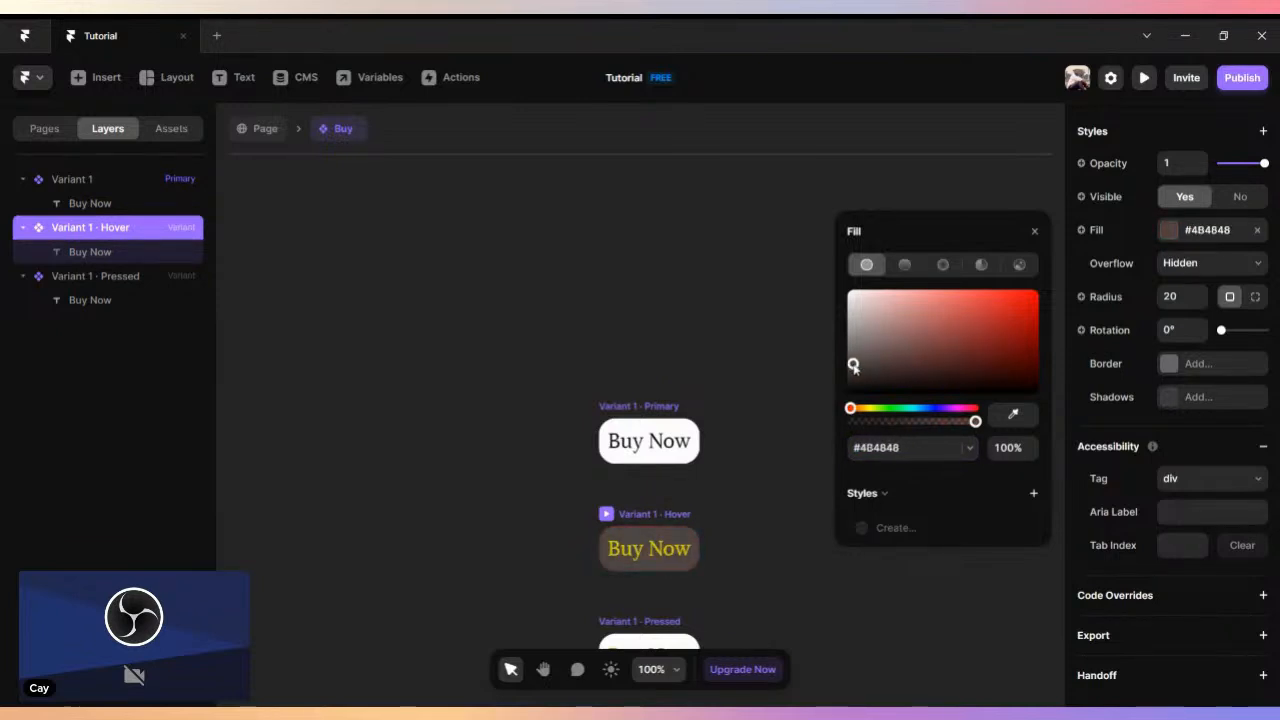
pyautogui.click(886, 415)
pyautogui.click(901, 409)
pyautogui.moveTo(877, 362); pyautogui.dragTo(914, 361)
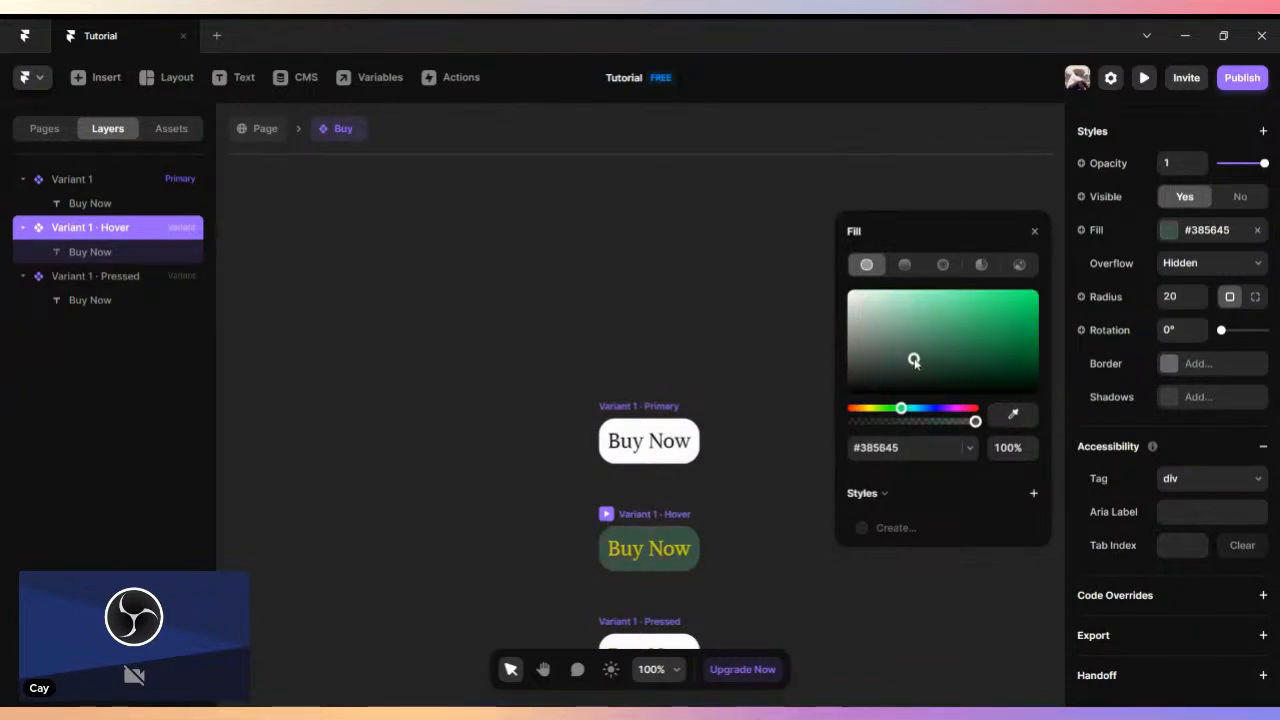
pyautogui.click(1037, 235)
# - Sample the hover variant's green as the pressed variant's fill and darken it to #06381B
pyautogui.click(734, 425)
pyautogui.scroll(-1, 731, 430)
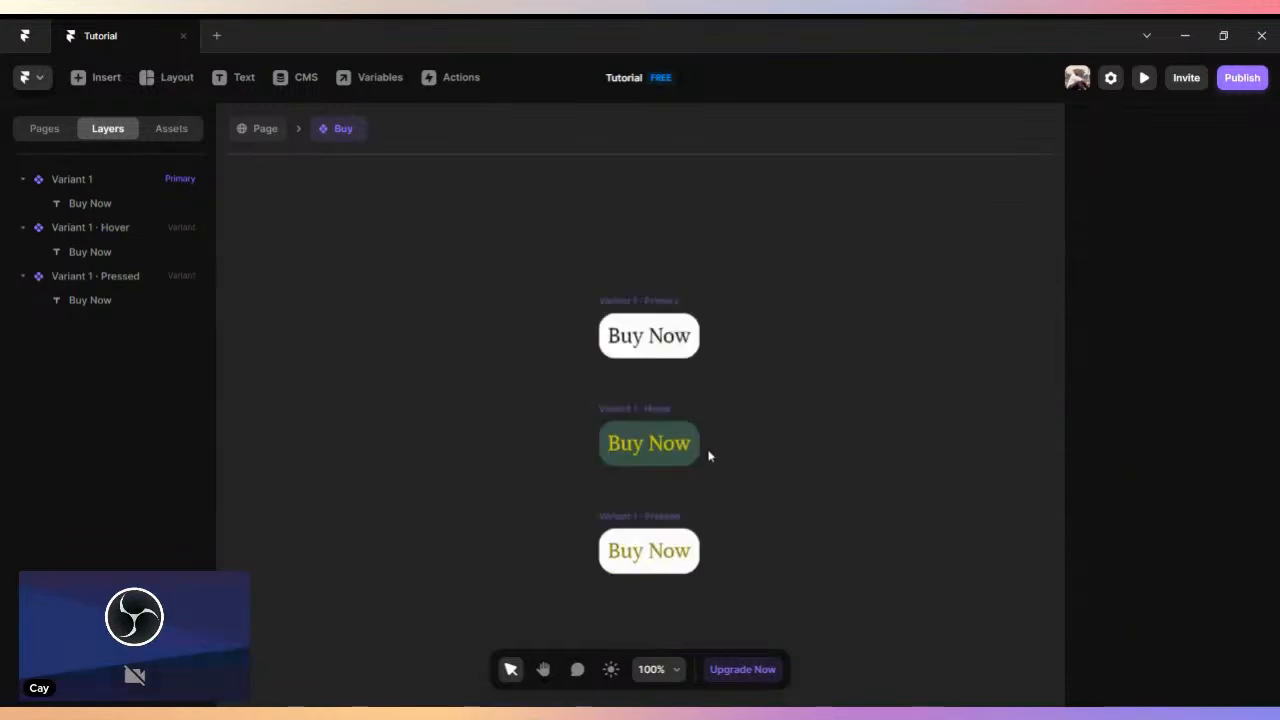
pyautogui.click(662, 517)
pyautogui.scroll(-2, 1100, 548)
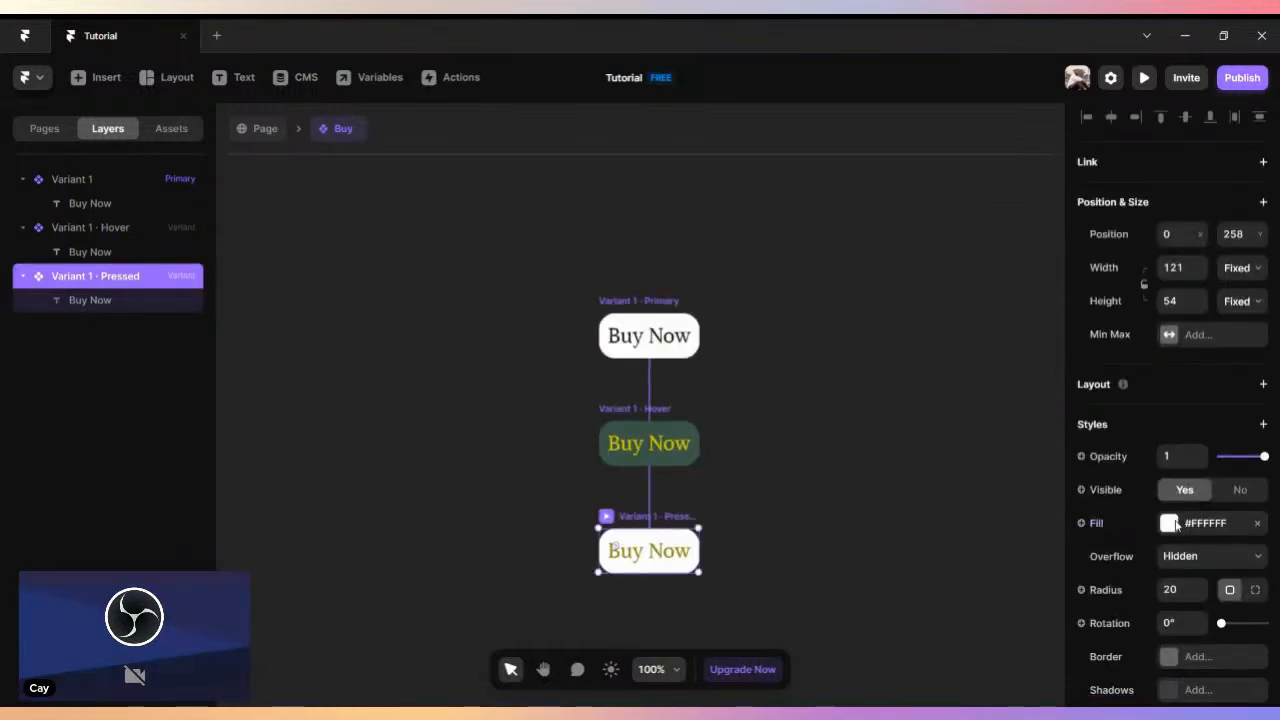
pyautogui.click(690, 543)
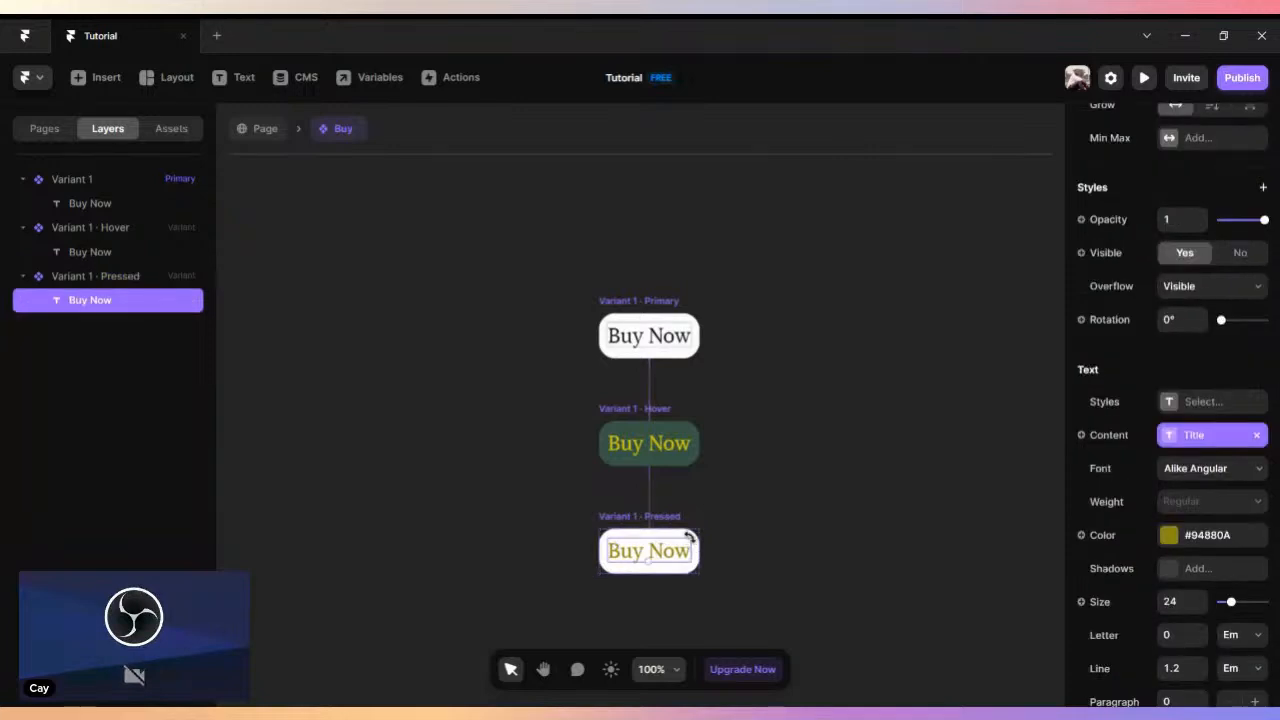
pyautogui.click(642, 575)
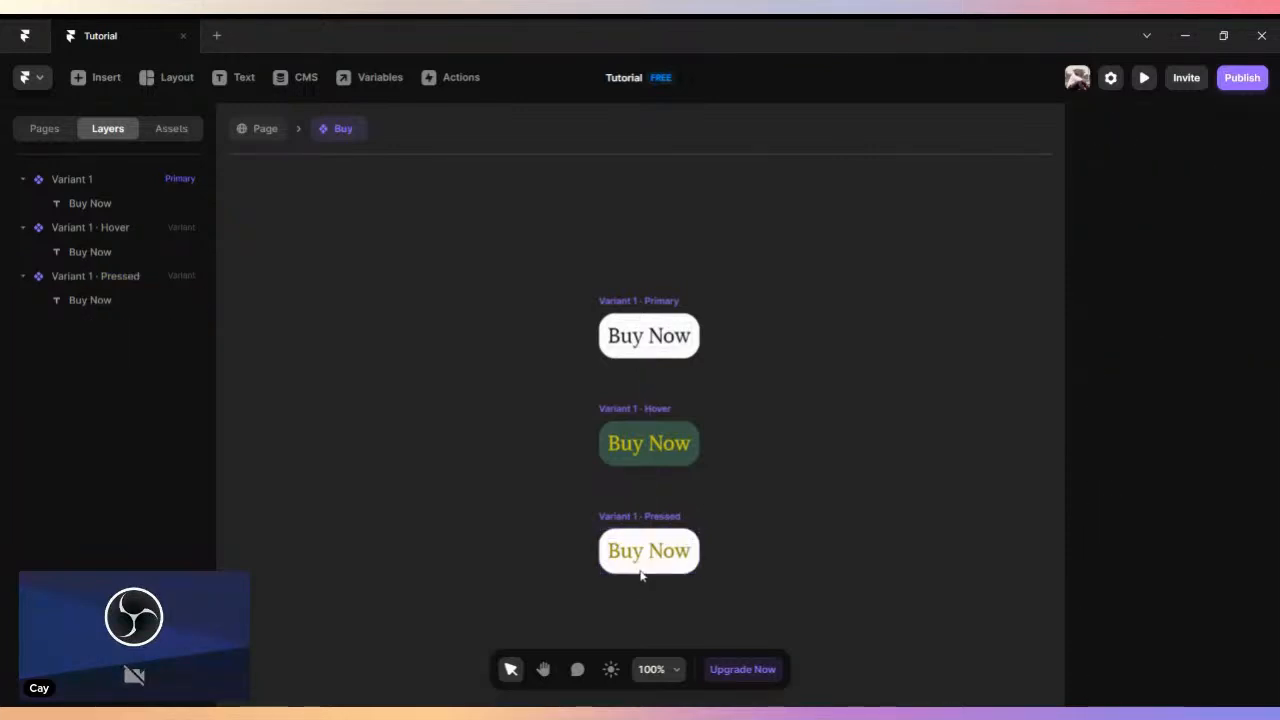
pyautogui.click(694, 538)
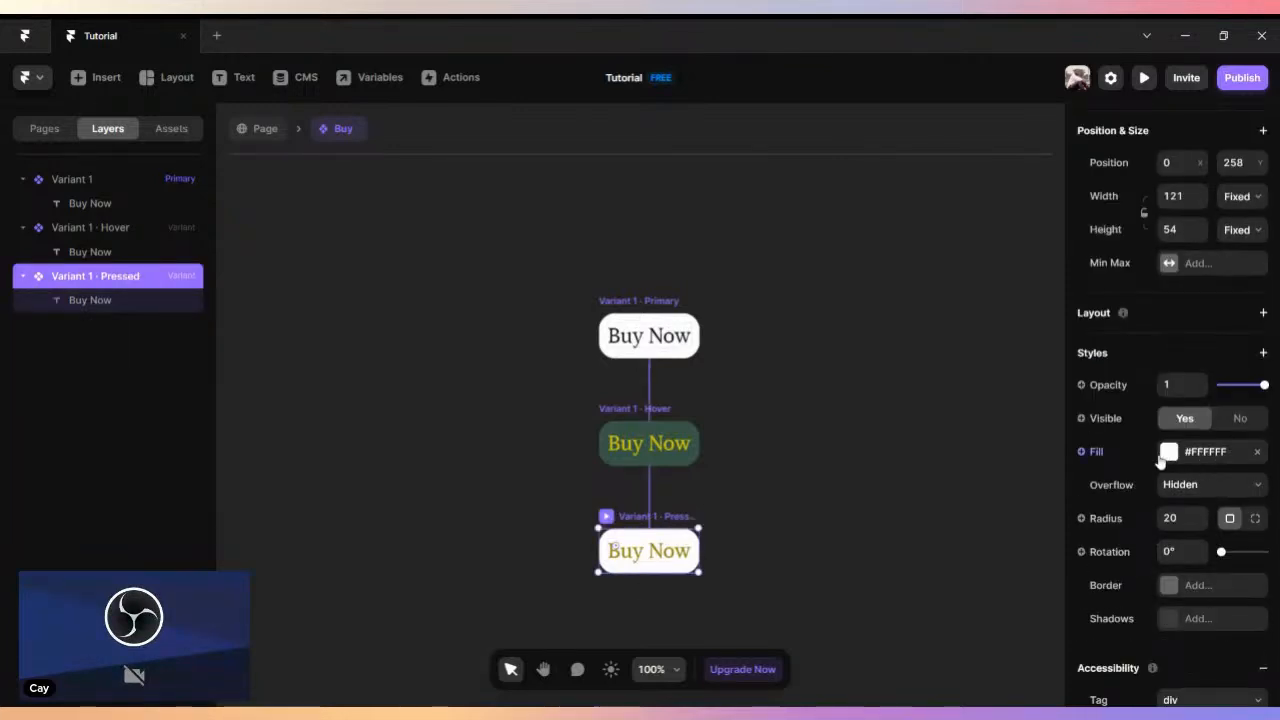
pyautogui.click(1168, 452)
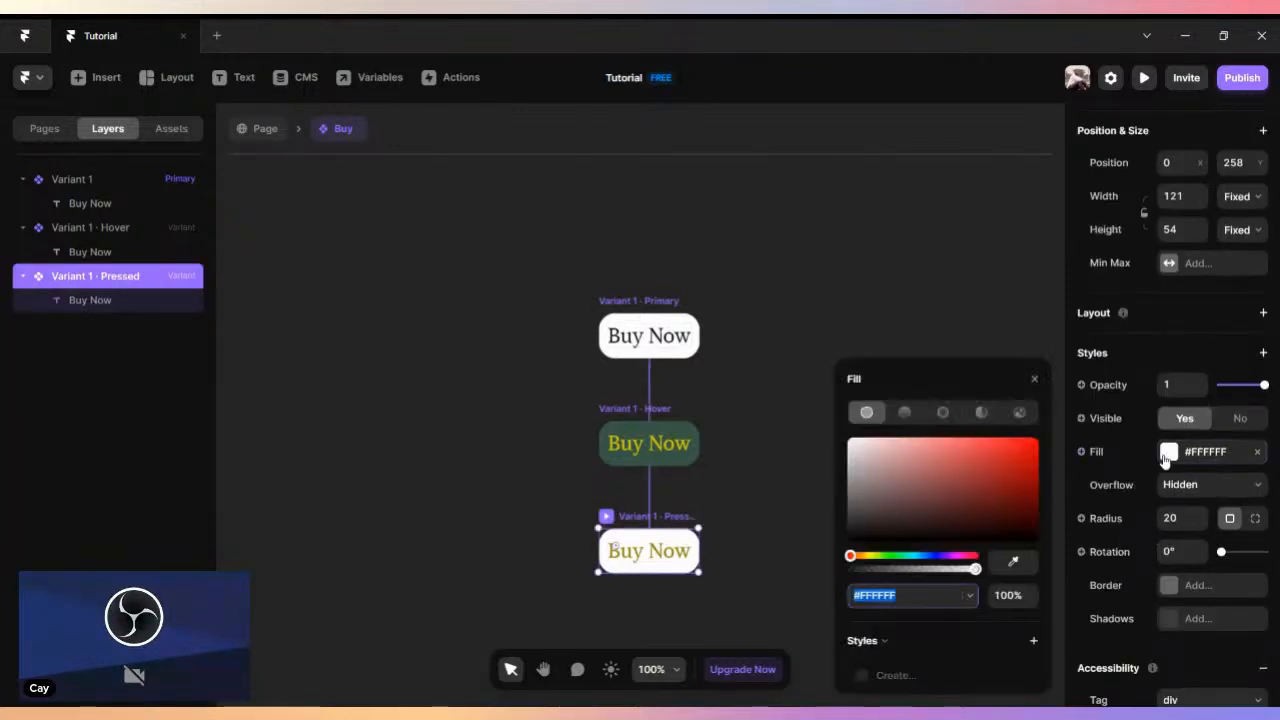
pyautogui.click(1012, 562)
pyautogui.click(675, 468)
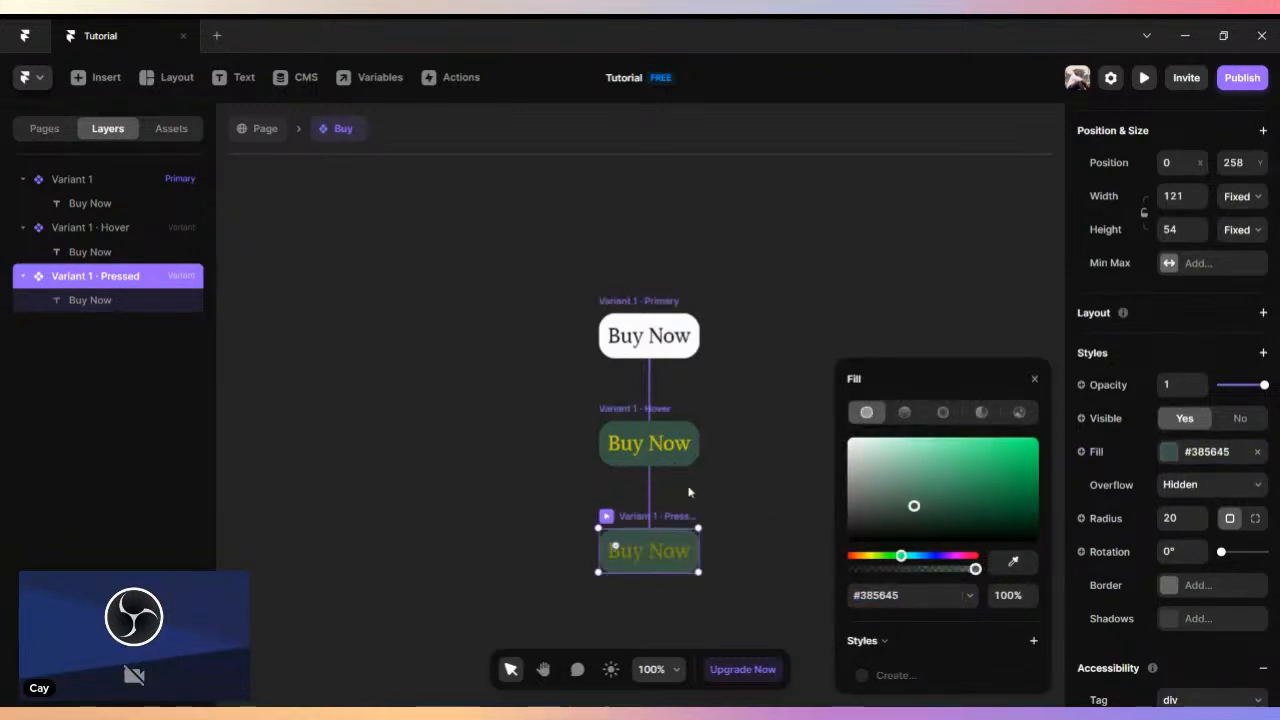
pyautogui.moveTo(948, 510); pyautogui.dragTo(1020, 521)
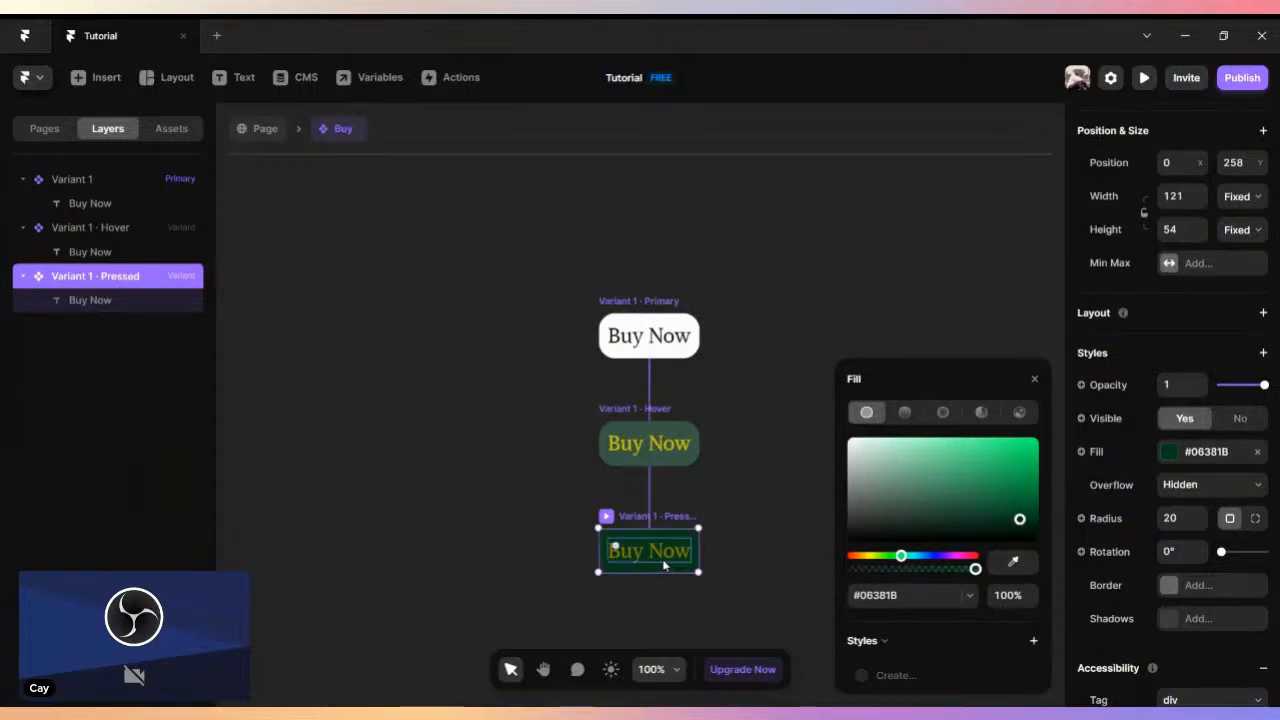
# - Set the pressed variant's "Buy Now" text color to gray #858480
pyautogui.click(664, 556)
pyautogui.click(1168, 535)
pyautogui.moveTo(1023, 486); pyautogui.dragTo(857, 487)
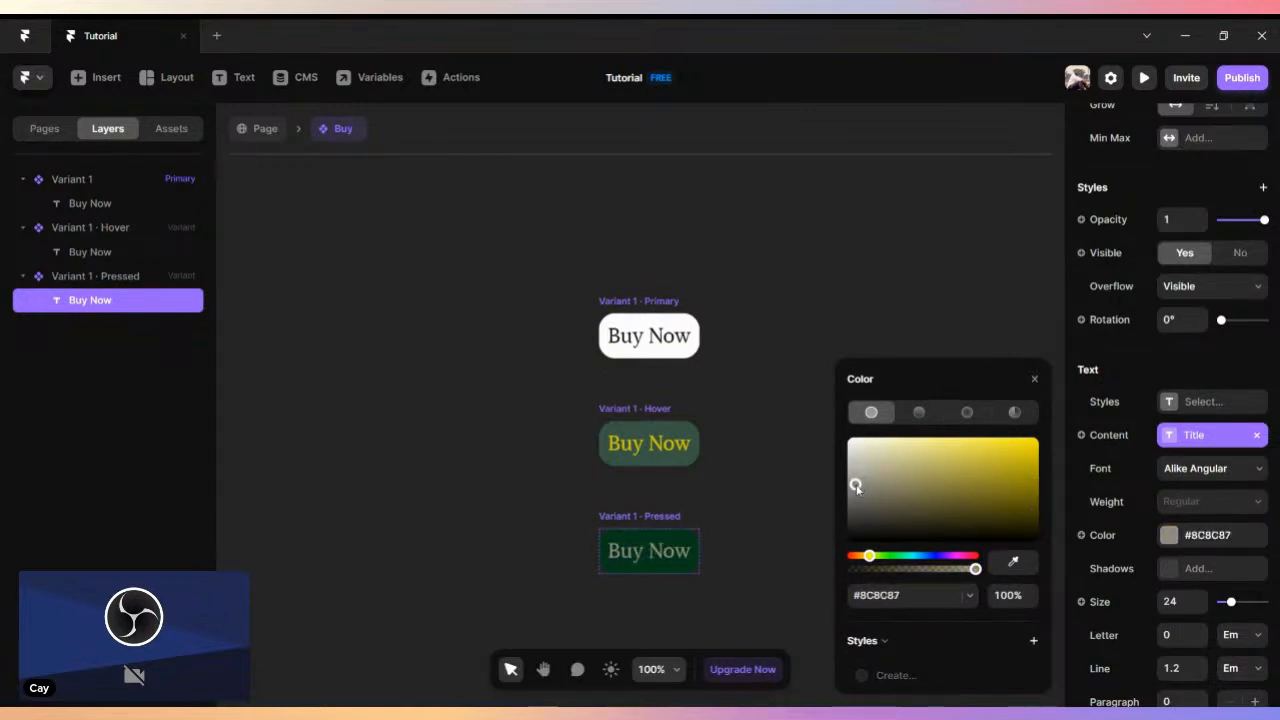
pyautogui.click(1034, 379)
# - Return to the page, preview the Desktop layout to test the "Buy Now" button's states, and exit the preview
pyautogui.click(260, 138)
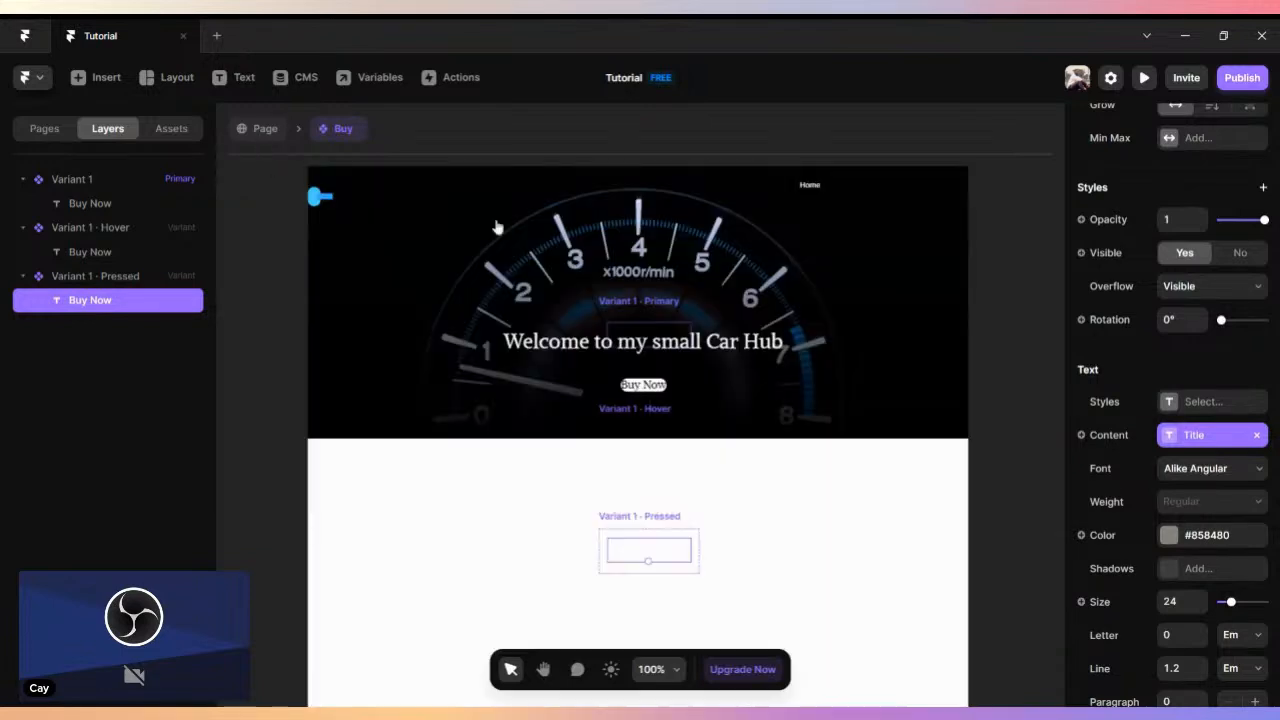
pyautogui.click(323, 141)
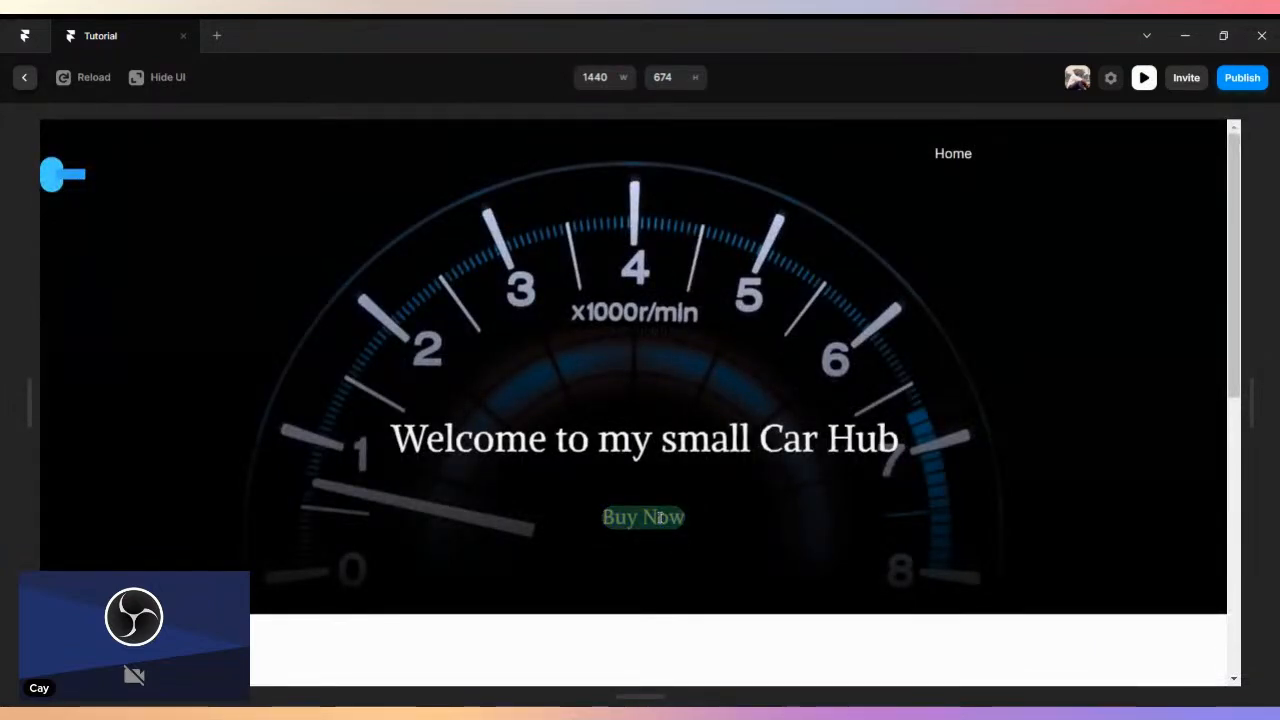
pyautogui.click(24, 77)
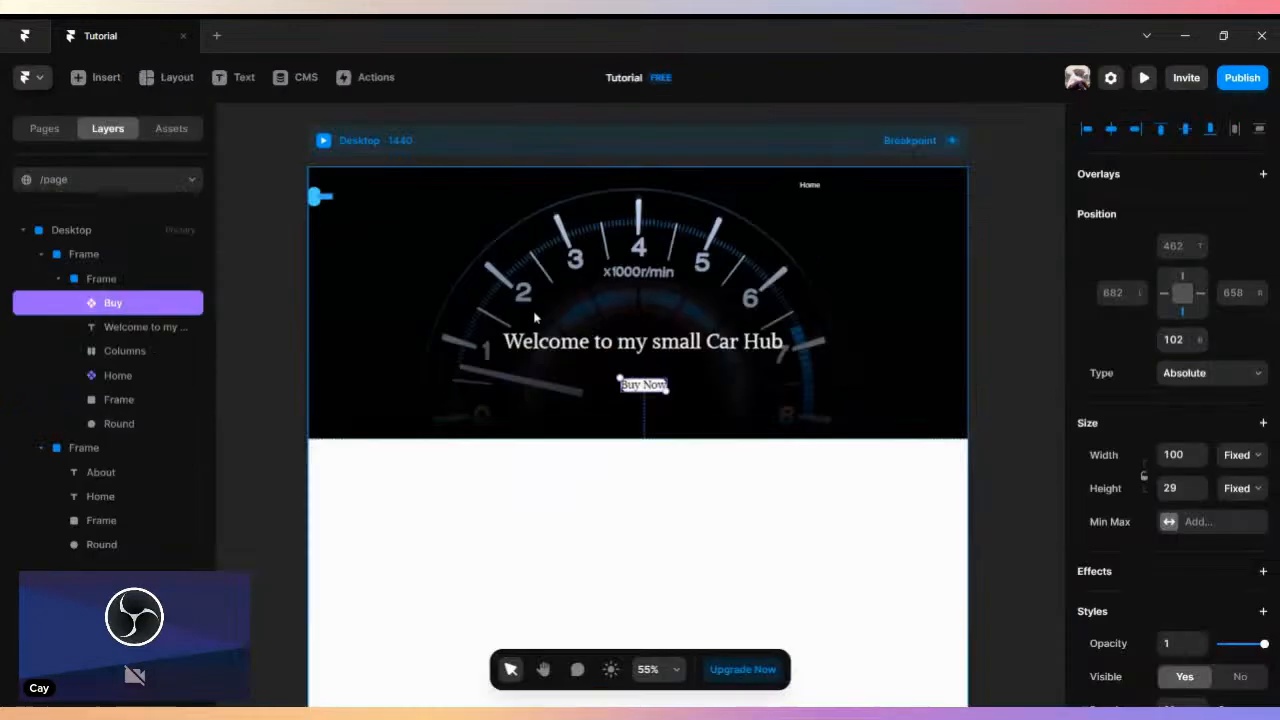
# - Enlarge the Buy component's primary variant to about 141 × 72 and return to the page
pyautogui.doubleClick(672, 412)
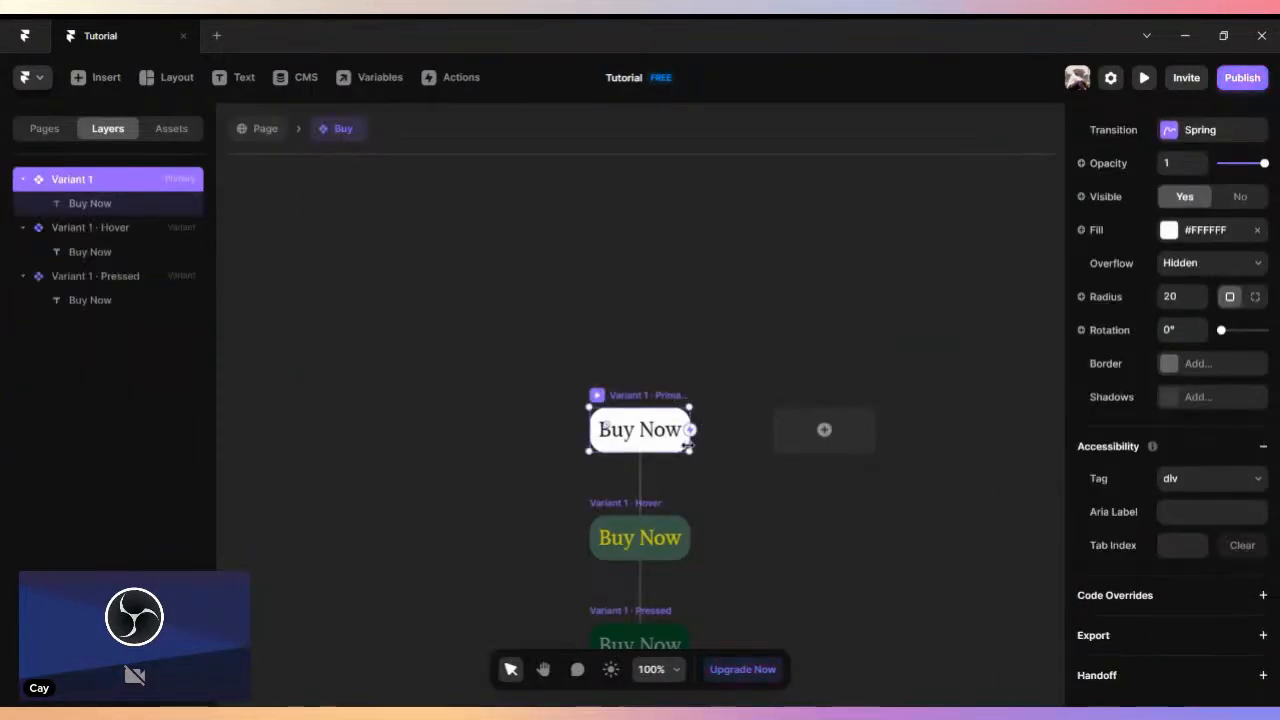
pyautogui.moveTo(699, 456)
pyautogui.mouseDown()
pyautogui.moveTo(689, 447)
pyautogui.moveTo(707, 466)
pyautogui.mouseUp()
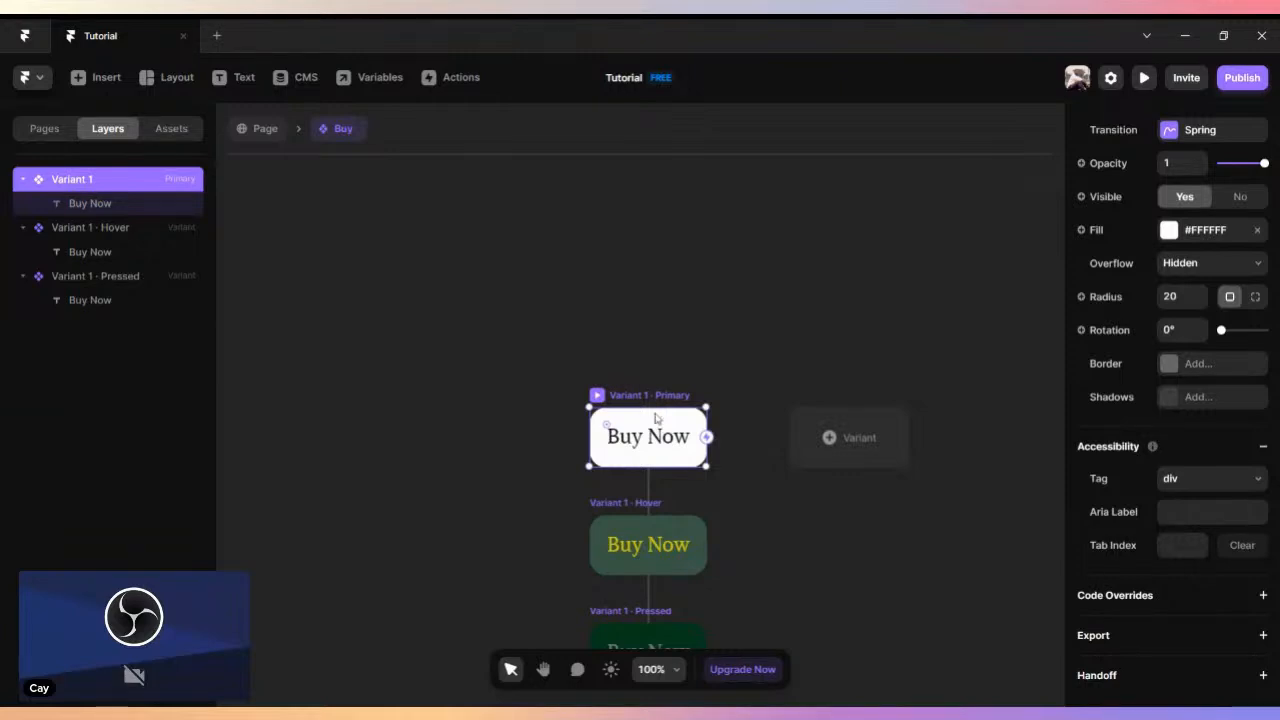
pyautogui.click(250, 129)
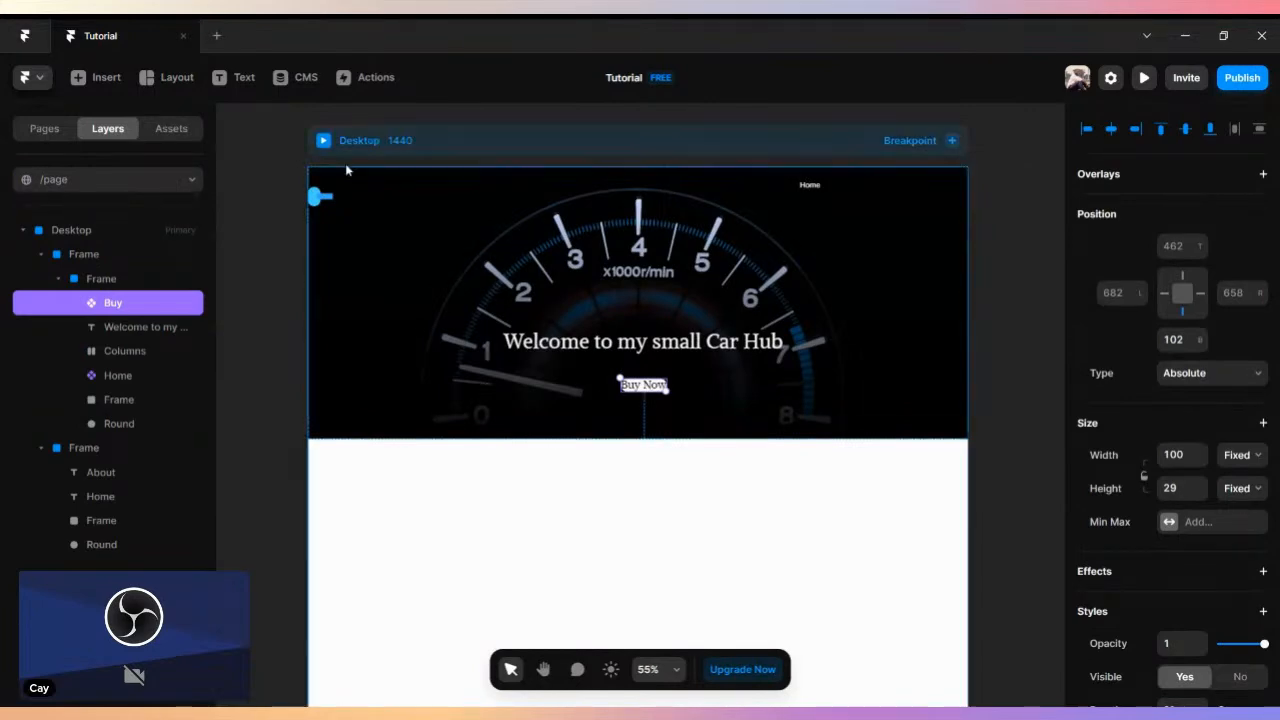
# - Preview the Desktop layout, test the hover and pressed states of "Buy Now", and leave the preview
pyautogui.click(323, 143)
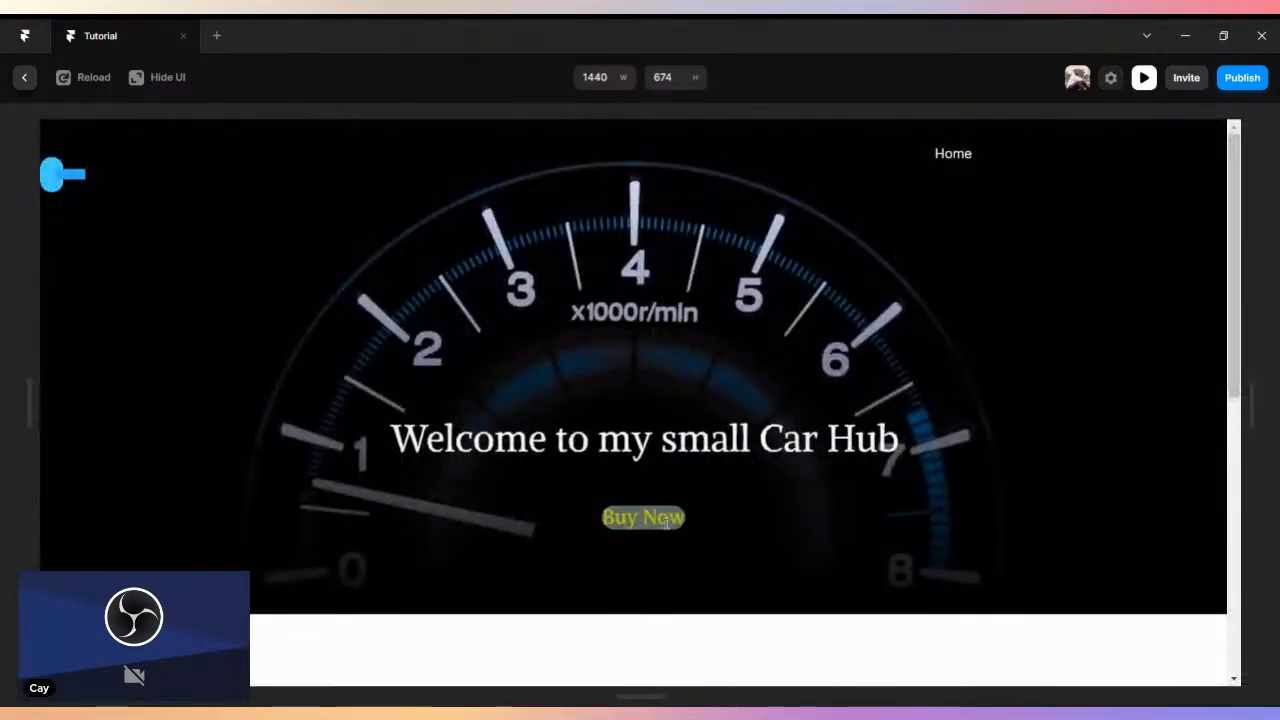
pyautogui.doubleClick(667, 522)
pyautogui.click(183, 209)
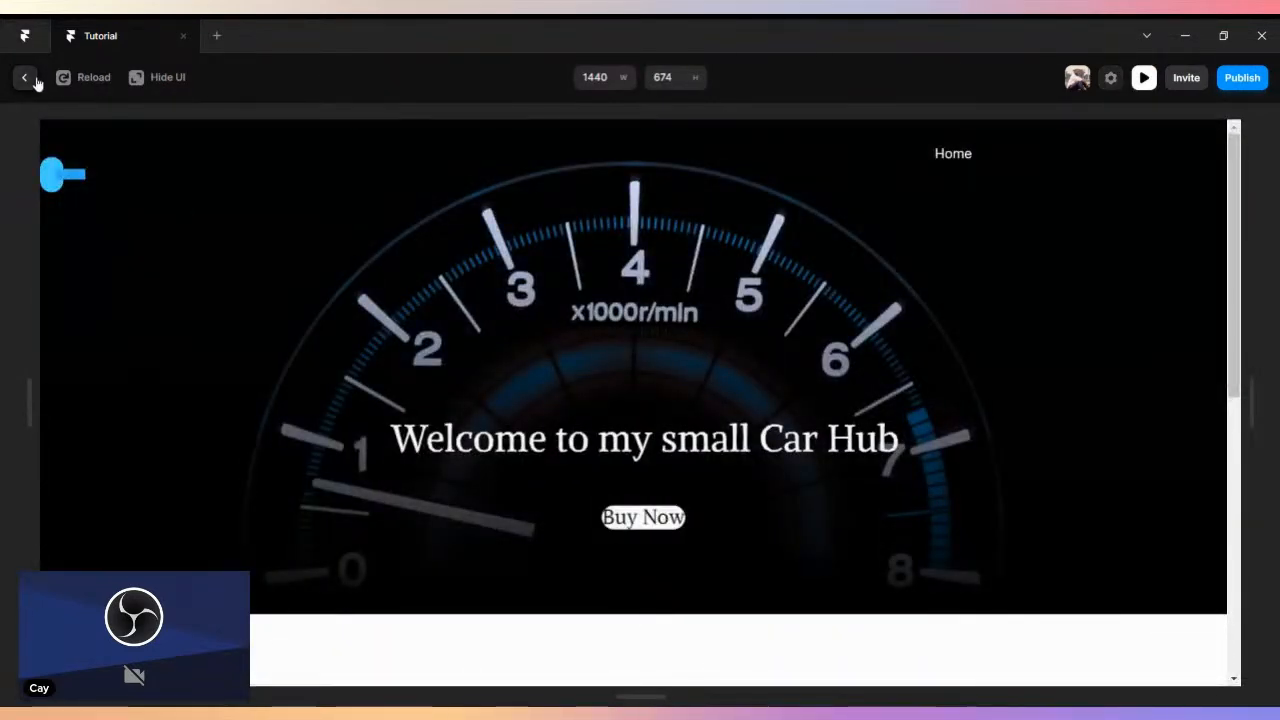
pyautogui.press('Escape')
# - Open the Buy component for editing and review its variants and the primary variant's style settings
pyautogui.scroll(-3, 1230, 500)
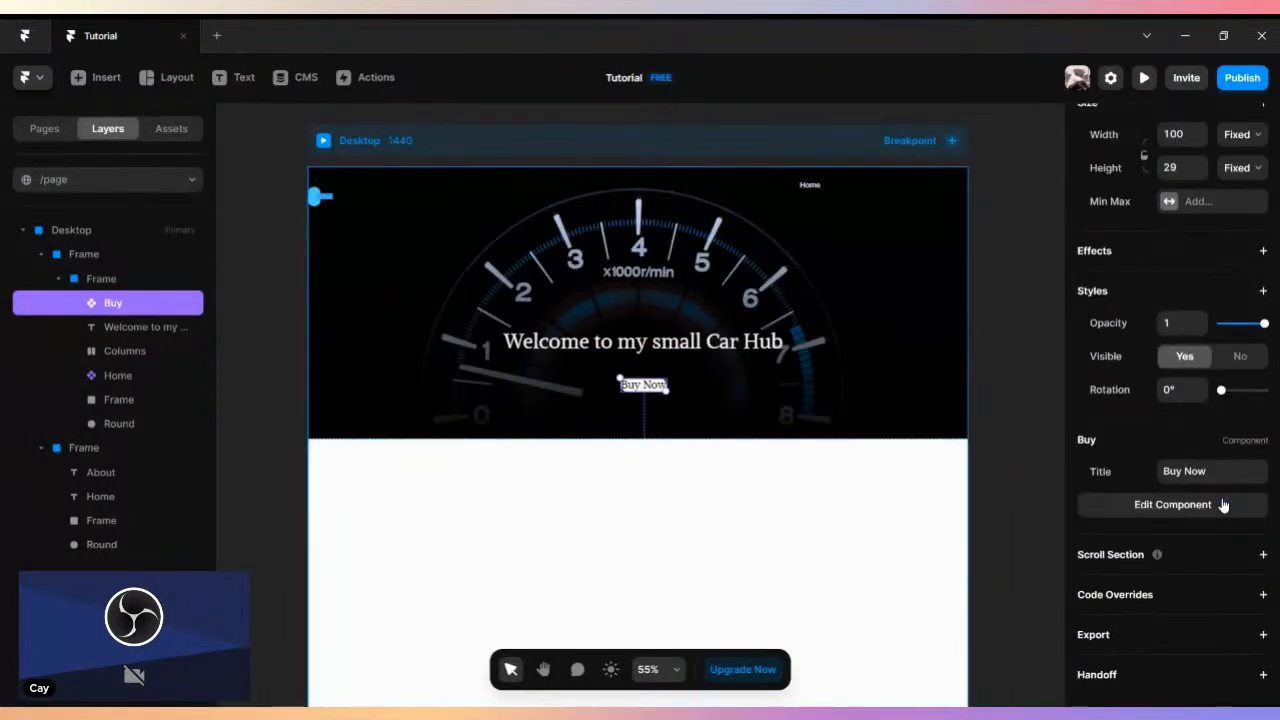
pyautogui.click(1174, 505)
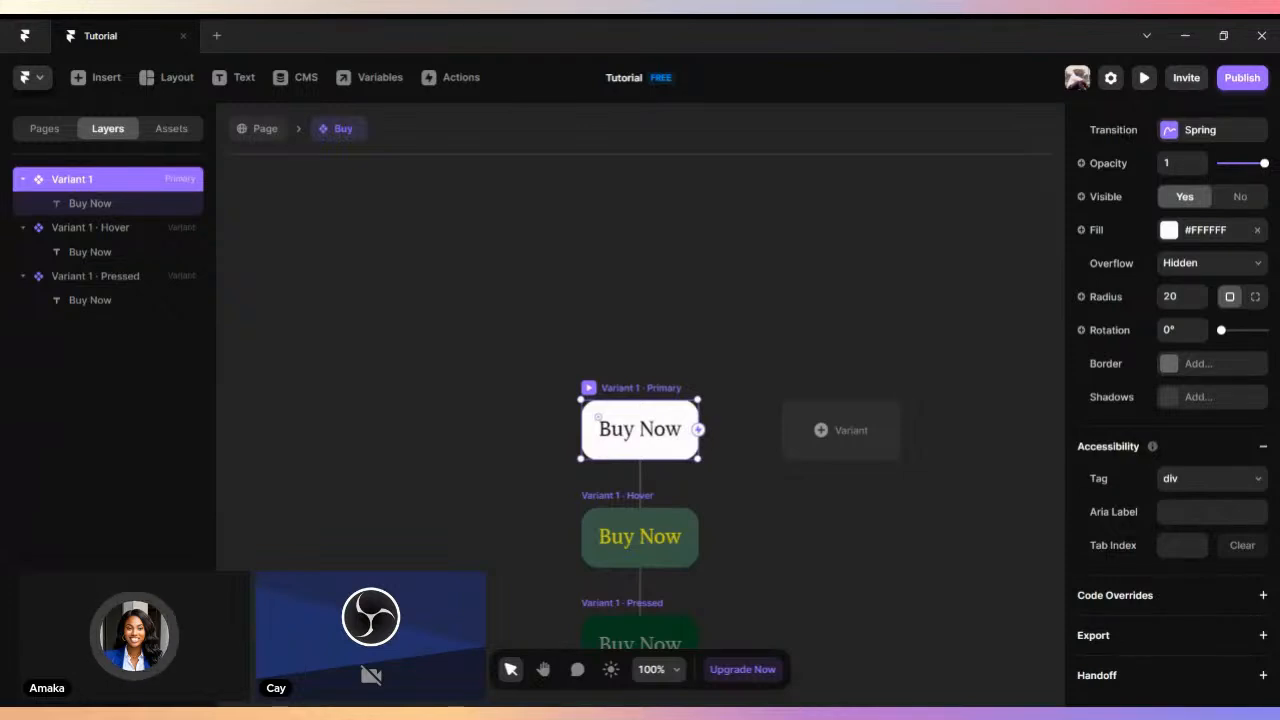
pyautogui.scroll(-2, 703, 423)
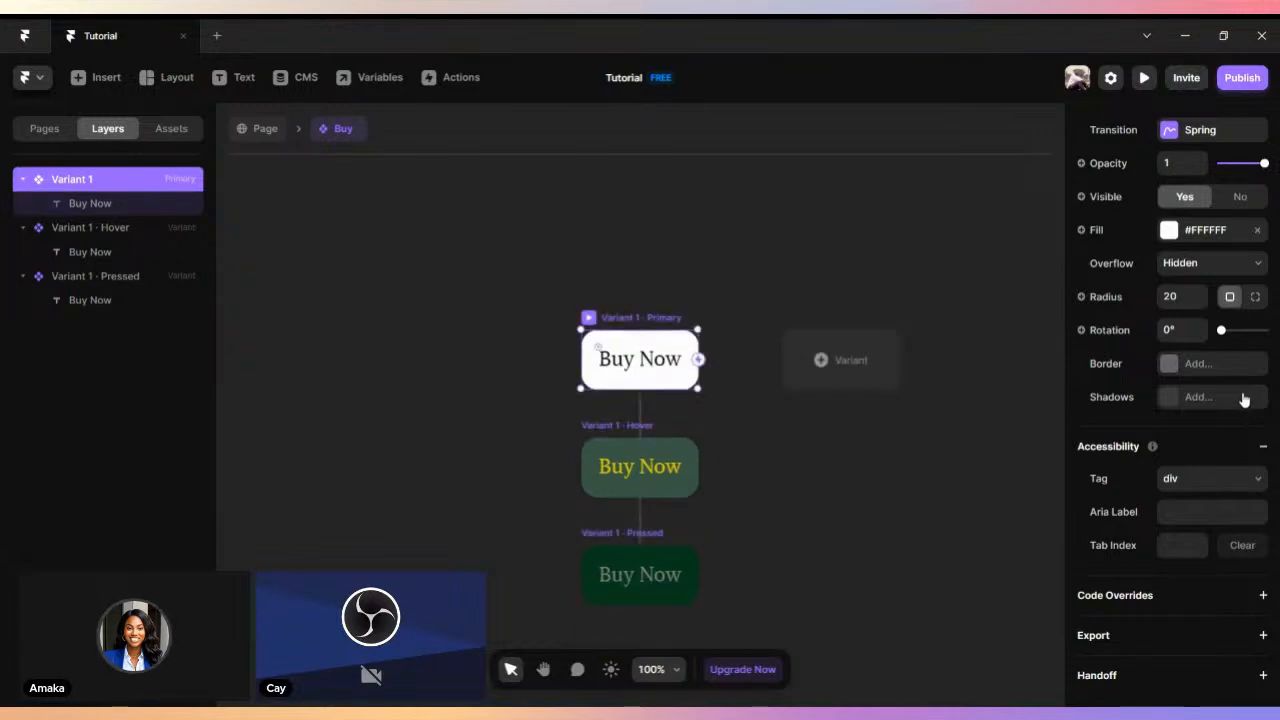
pyautogui.scroll(5, 1240, 405)
pyautogui.scroll(-3, 1240, 387)
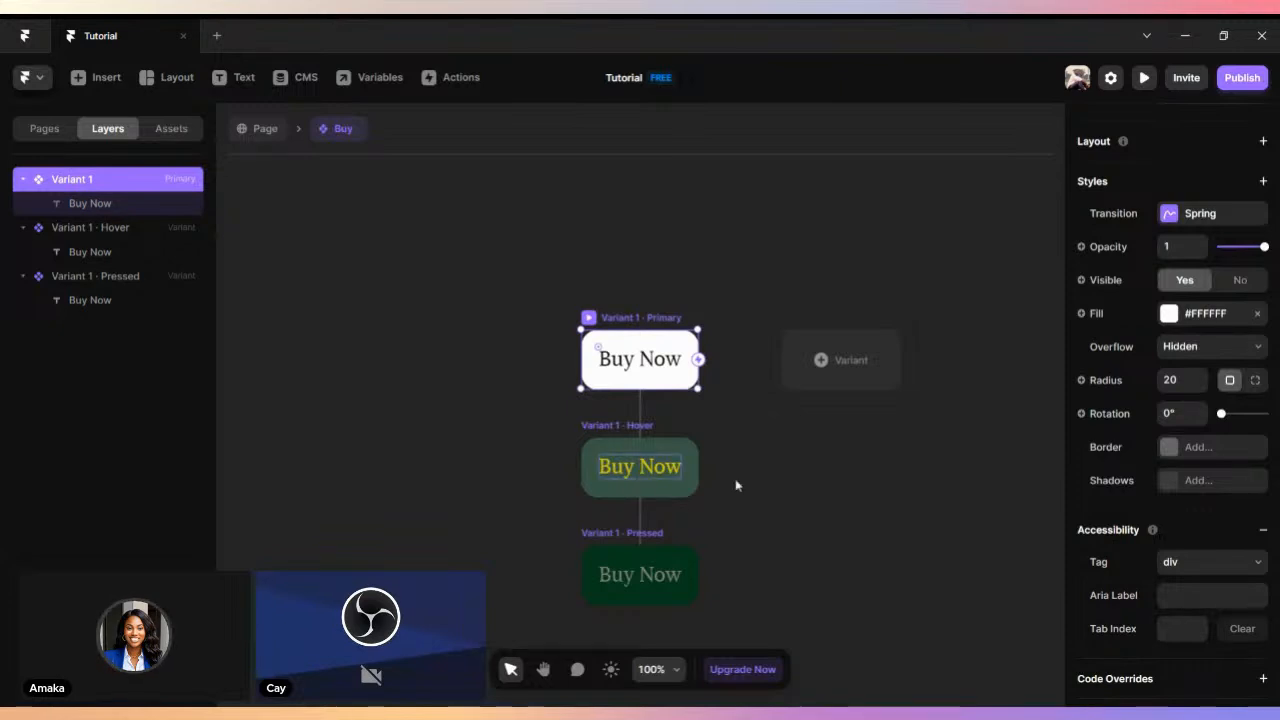
# - Add a second variant beside the Buy component's primary variant and delete it again
pyautogui.click(716, 439)
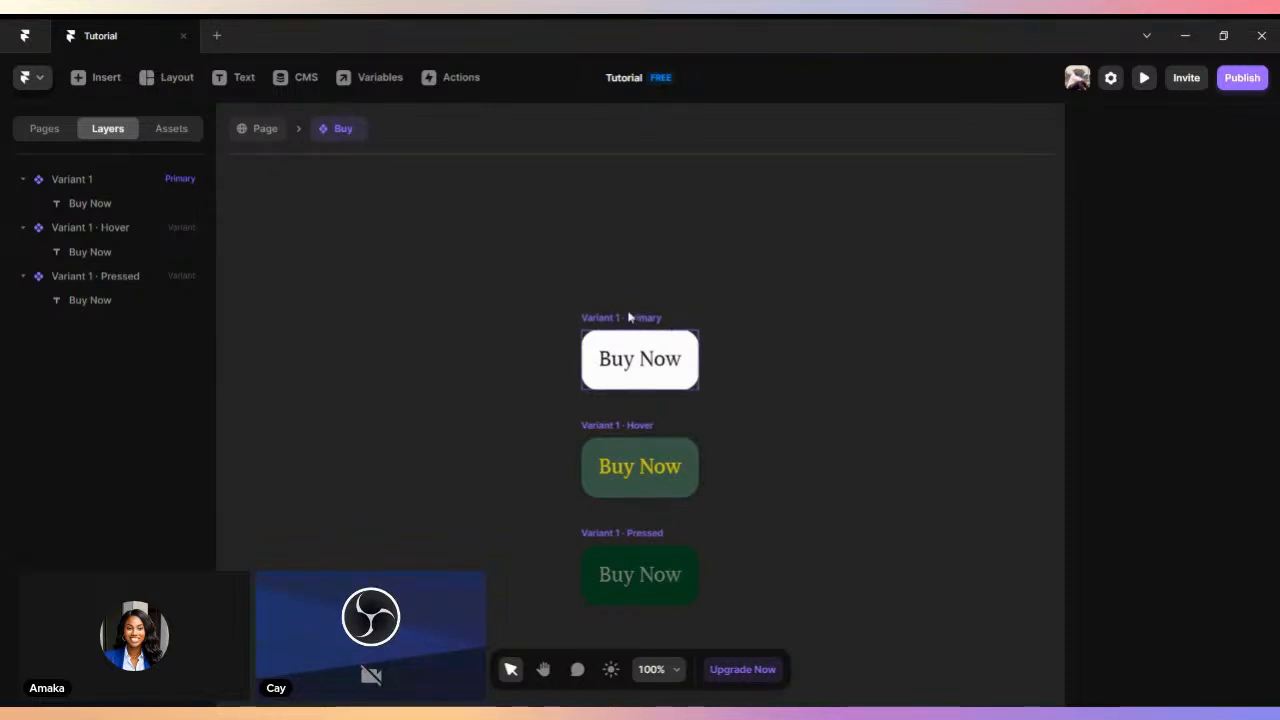
pyautogui.click(650, 352)
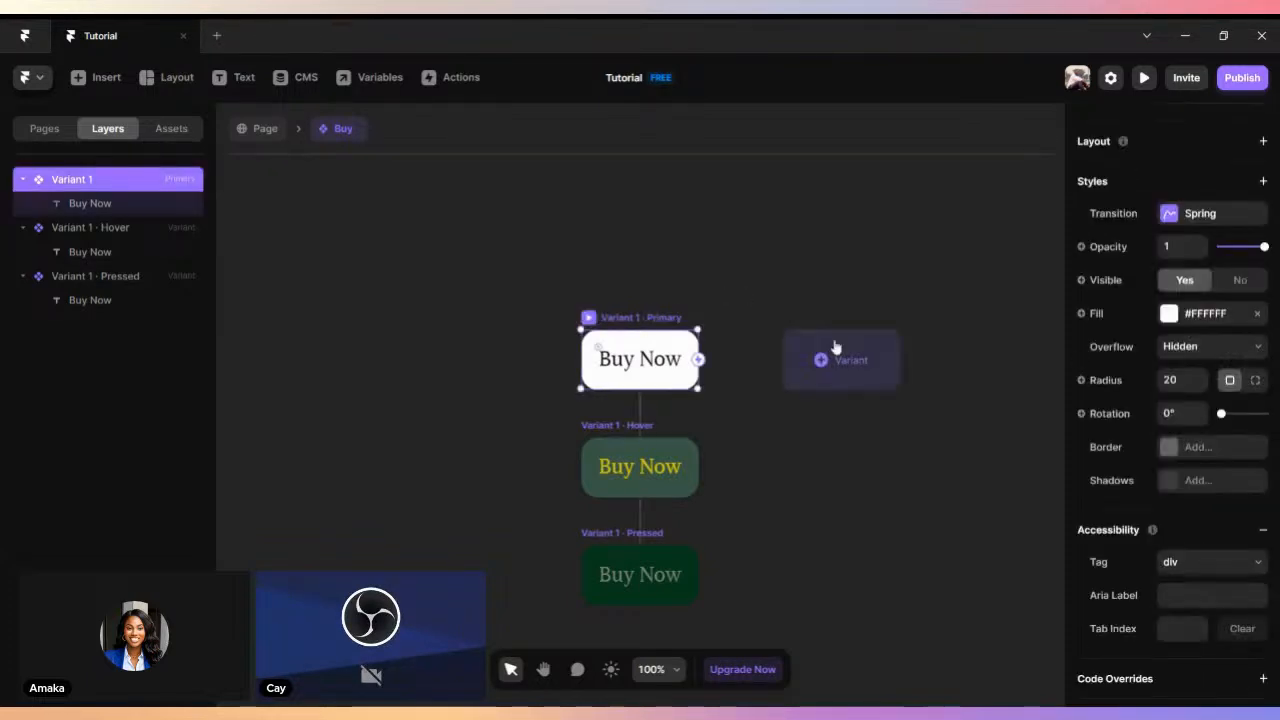
pyautogui.click(848, 357)
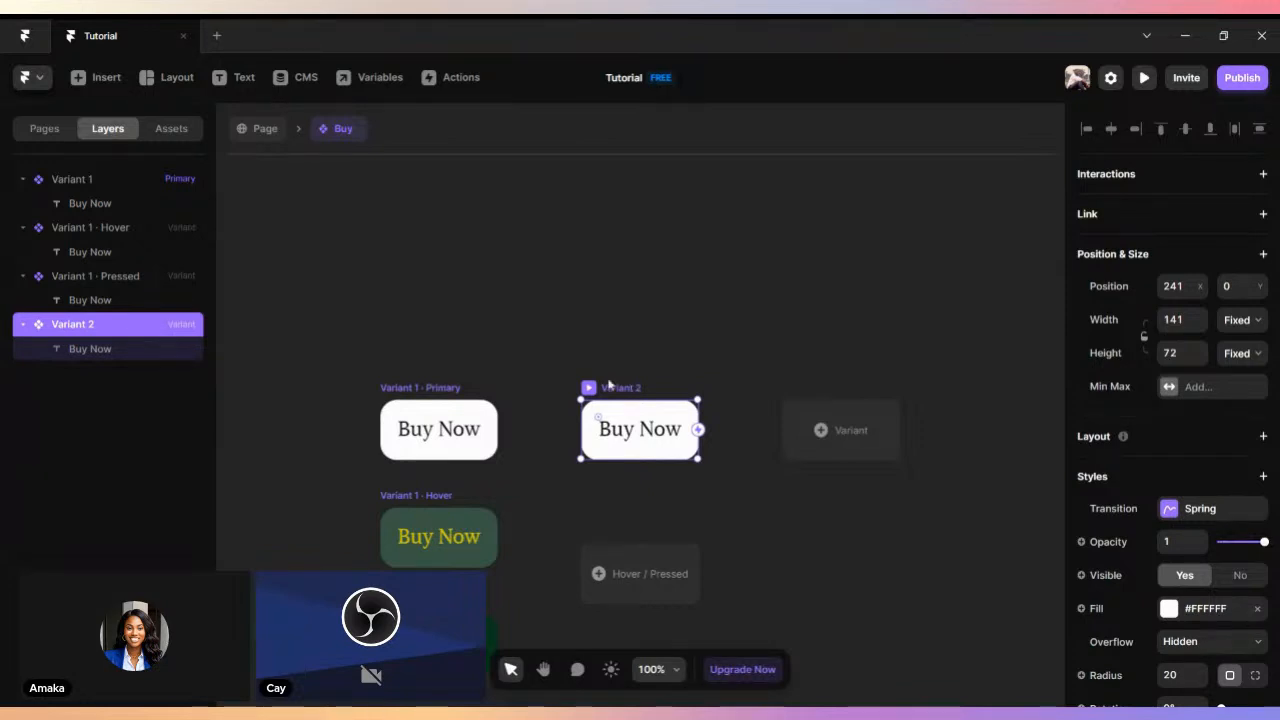
pyautogui.press('Delete')
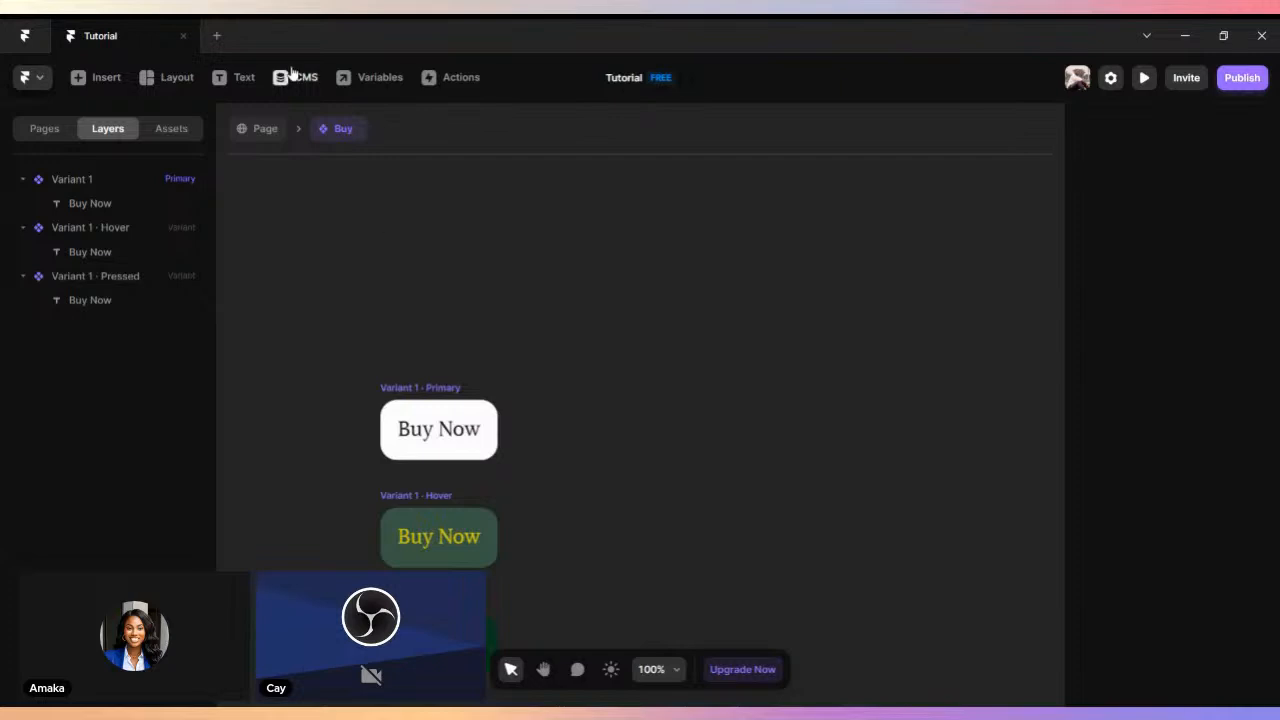
# - Return from the Buy component to the page and select the header's image frame together with the two logo shapes
pyautogui.click(263, 131)
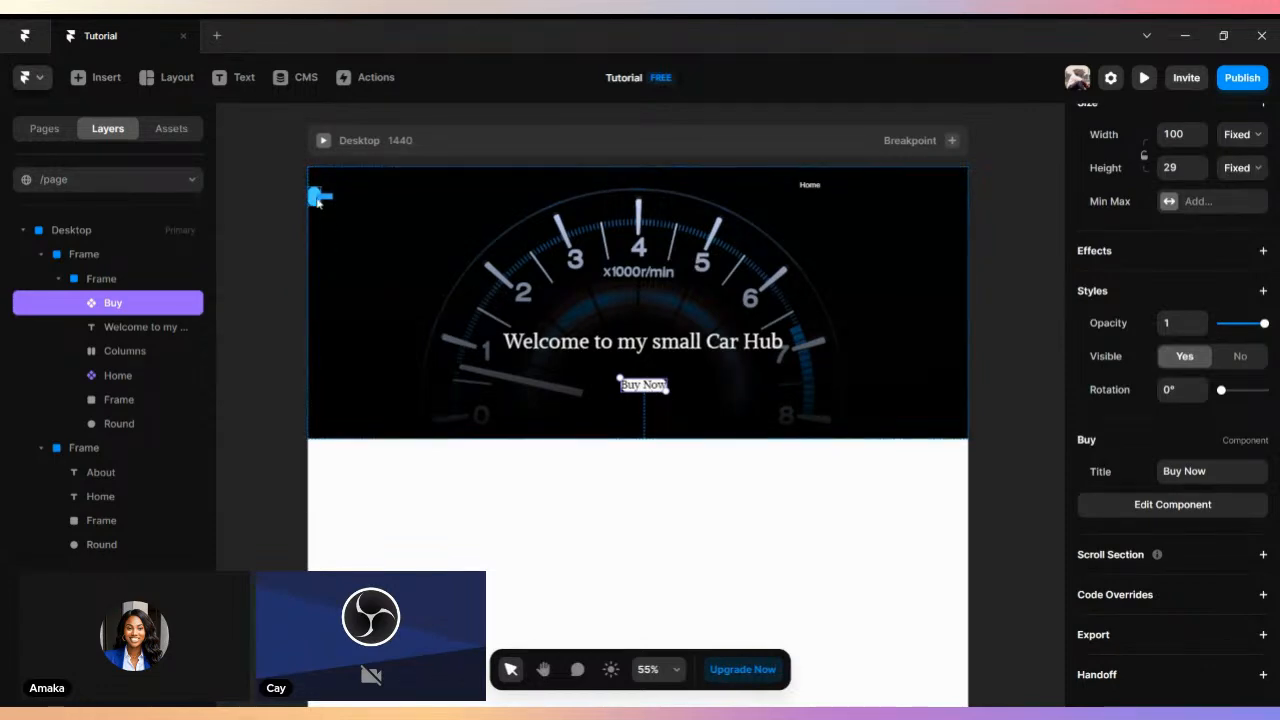
pyautogui.click(317, 197)
pyautogui.keyDown('shift'); pyautogui.click(334, 203); pyautogui.keyUp('shift')
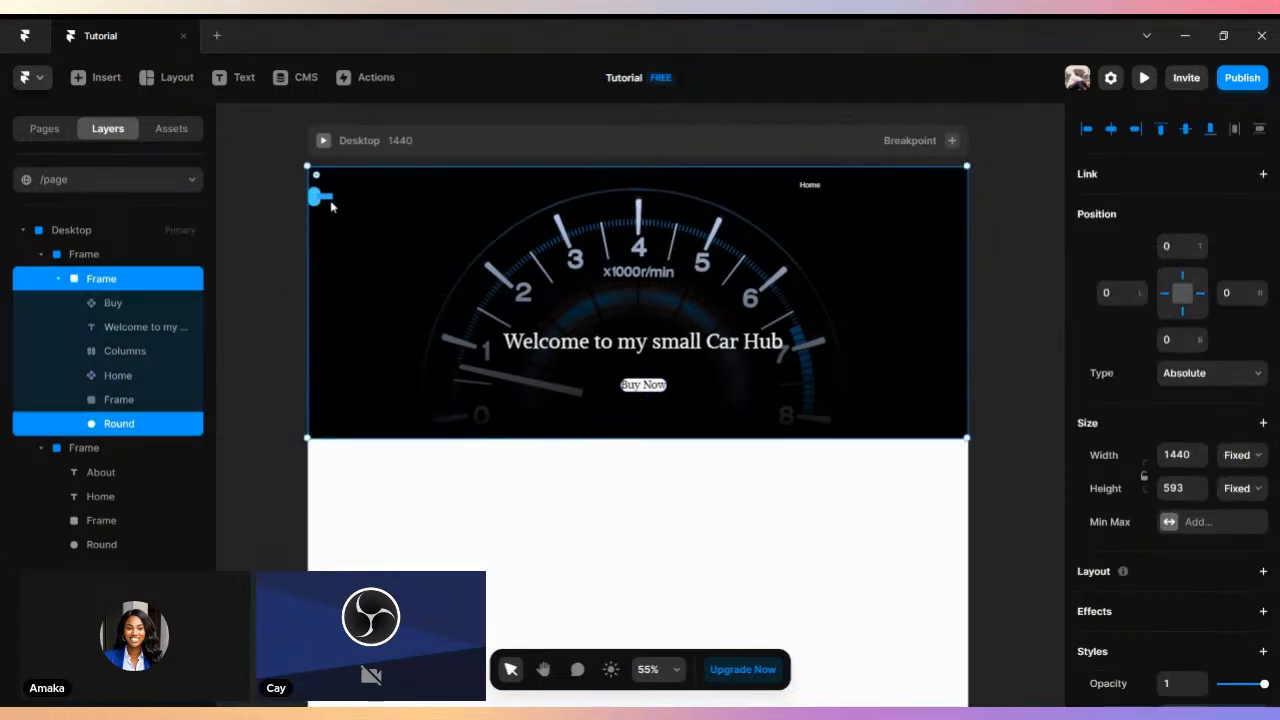
pyautogui.keyDown('shift'); pyautogui.click(329, 199); pyautogui.keyUp('shift')
pyautogui.scroll(-2, 529, 290)
pyautogui.scroll(3, 540, 300)
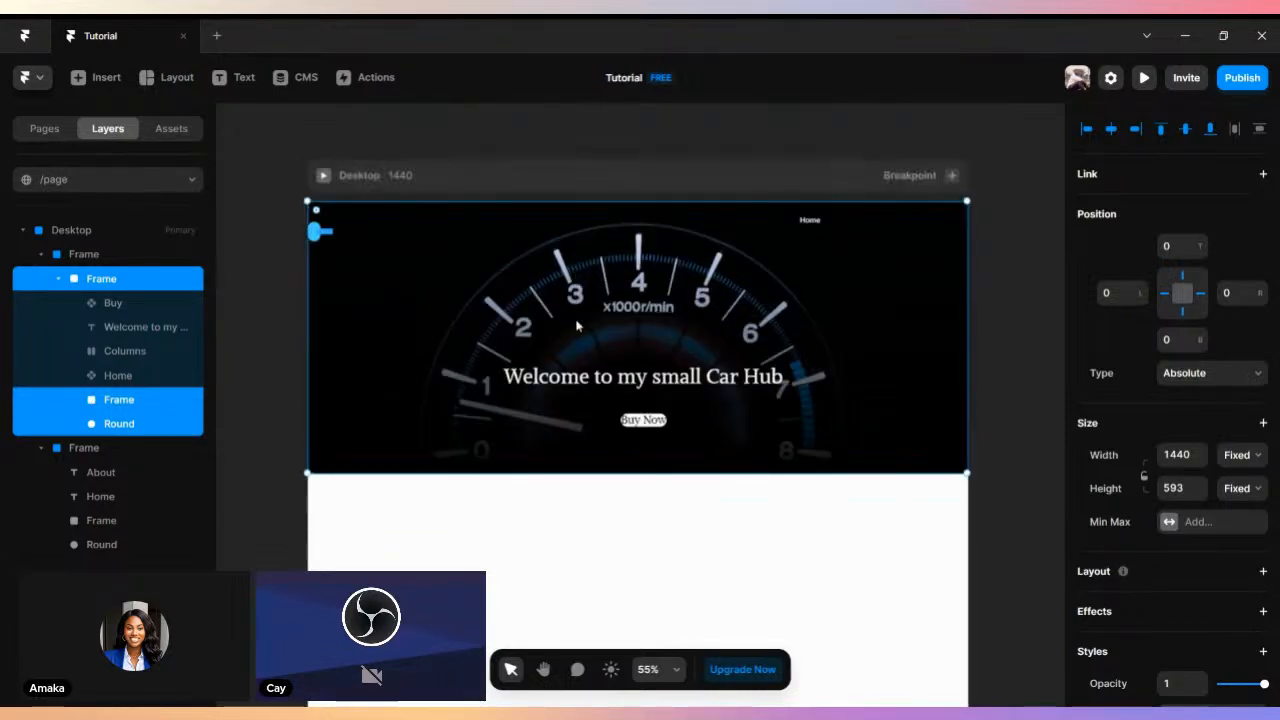
pyautogui.scroll(-1, 507, 335)
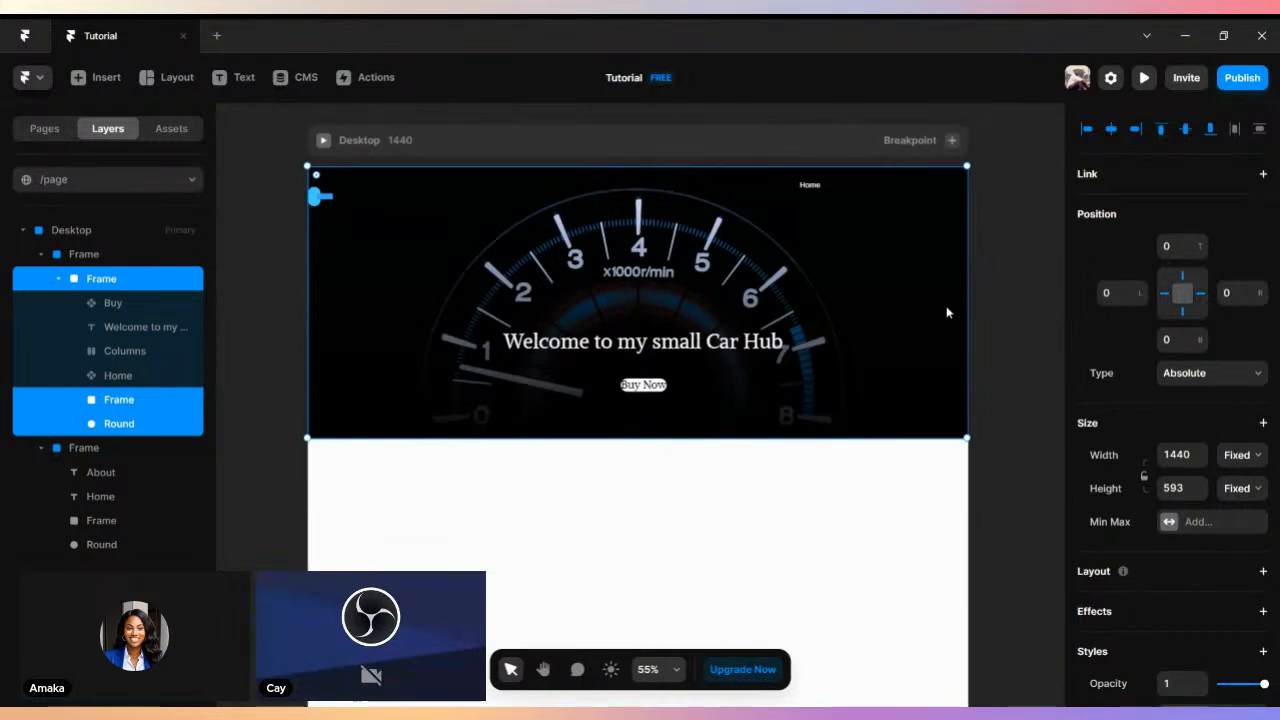
# - Draw a frame about 264 × 220 in the blank area below the header of the Desktop layout
pyautogui.scroll(-4, 543, 383)
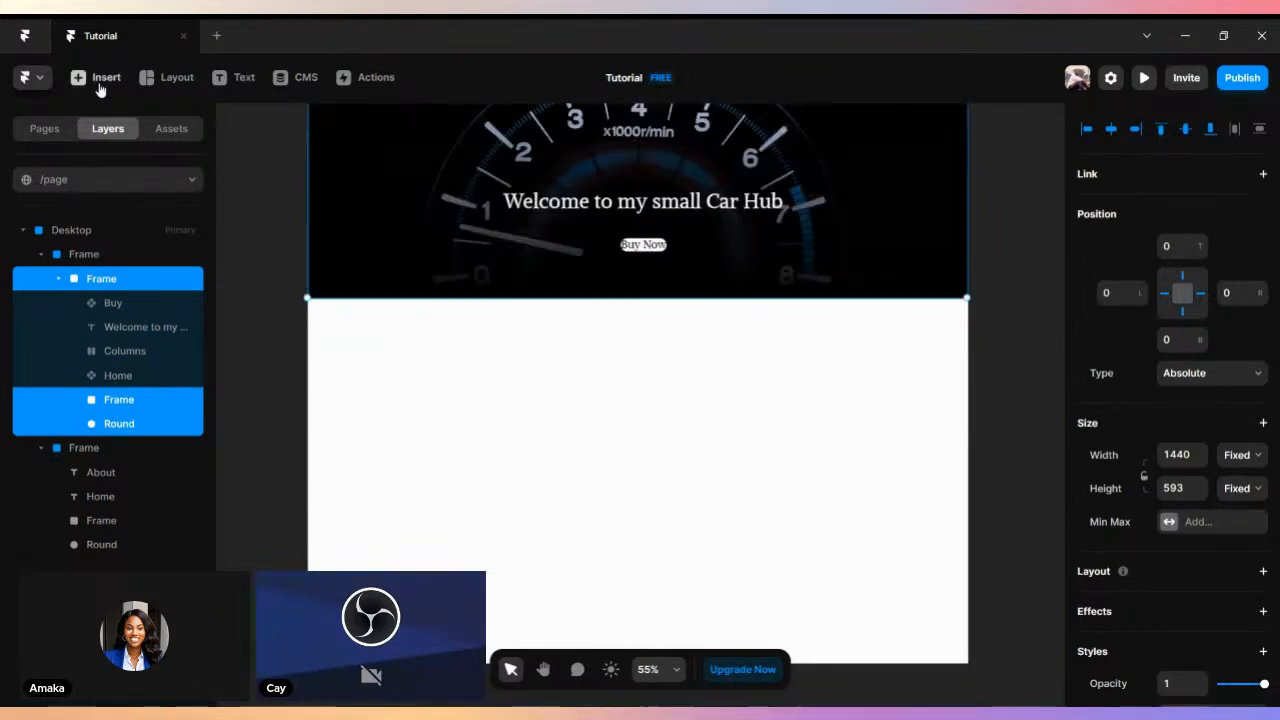
pyautogui.click(147, 84)
pyautogui.click(170, 117)
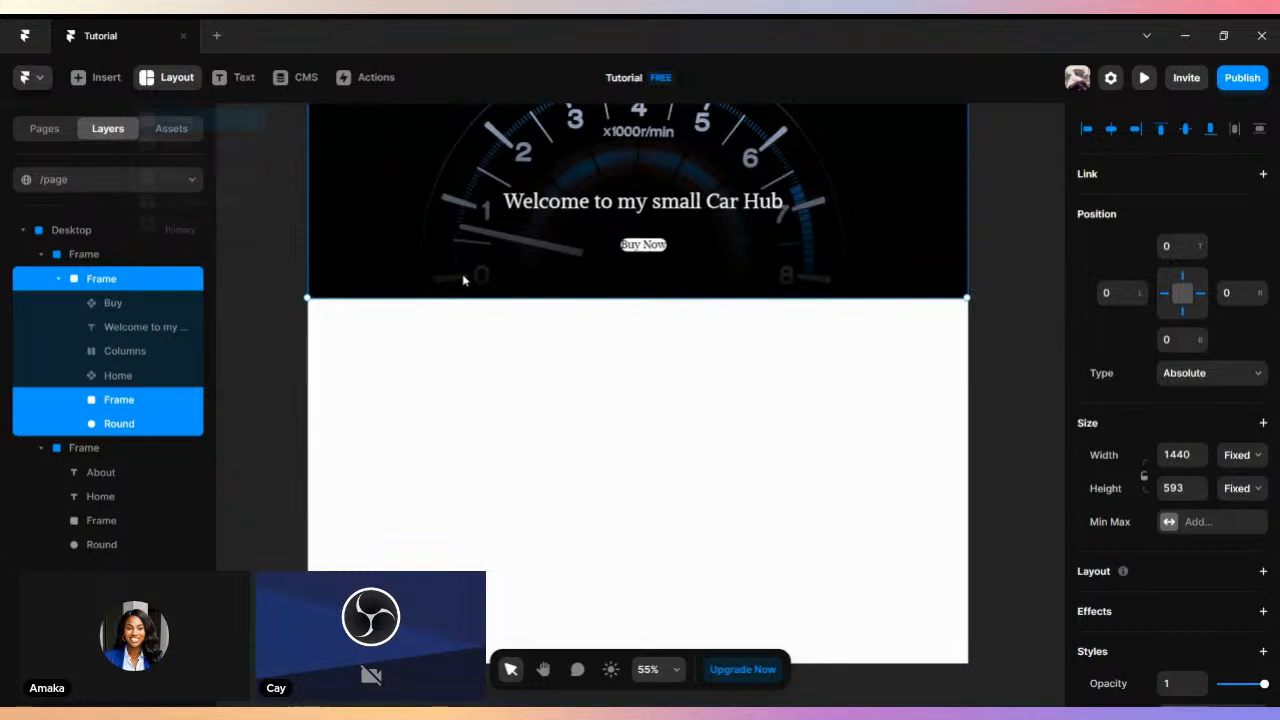
pyautogui.moveTo(343, 326)
pyautogui.mouseDown()
pyautogui.moveTo(594, 389)
pyautogui.moveTo(517, 431)
pyautogui.moveTo(464, 426)
pyautogui.mouseUp()
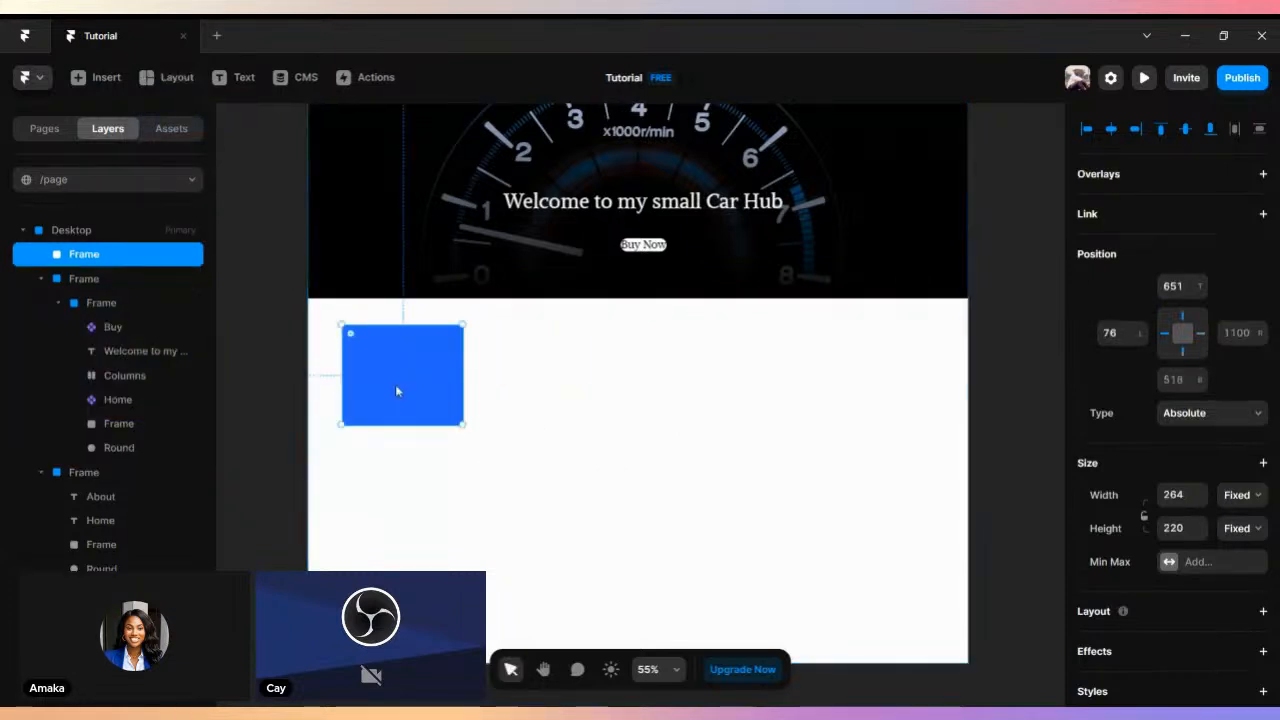
# - Insert an image element and fill it with the Mercedes star emblem photo from the Downloads folder
pyautogui.click(77, 78)
pyautogui.moveTo(134, 300)
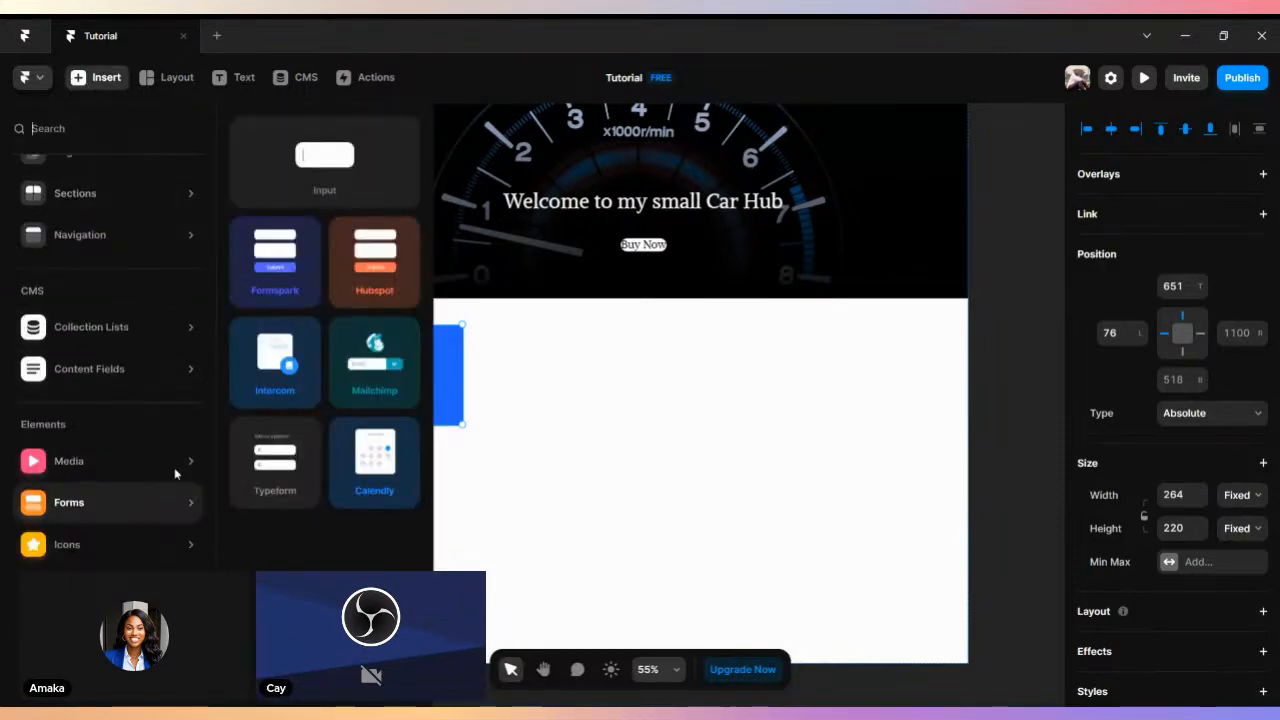
pyautogui.moveTo(172, 463)
pyautogui.click(275, 185)
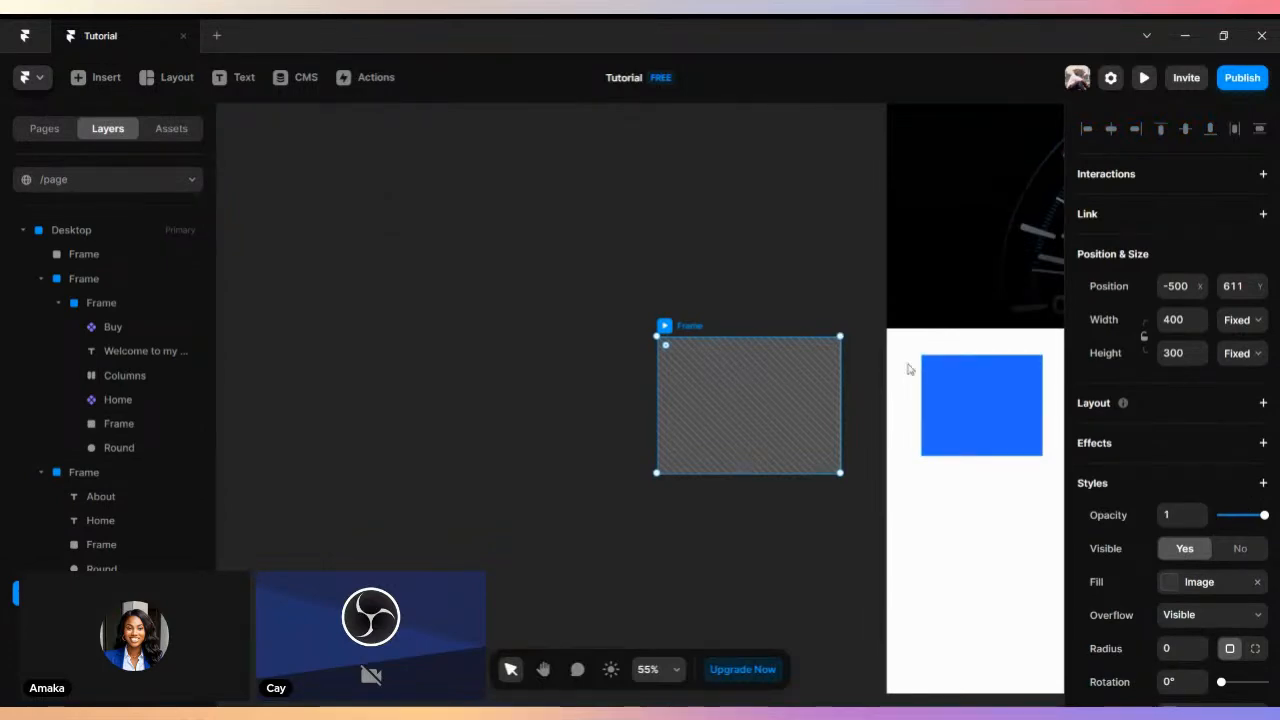
pyautogui.doubleClick(679, 404)
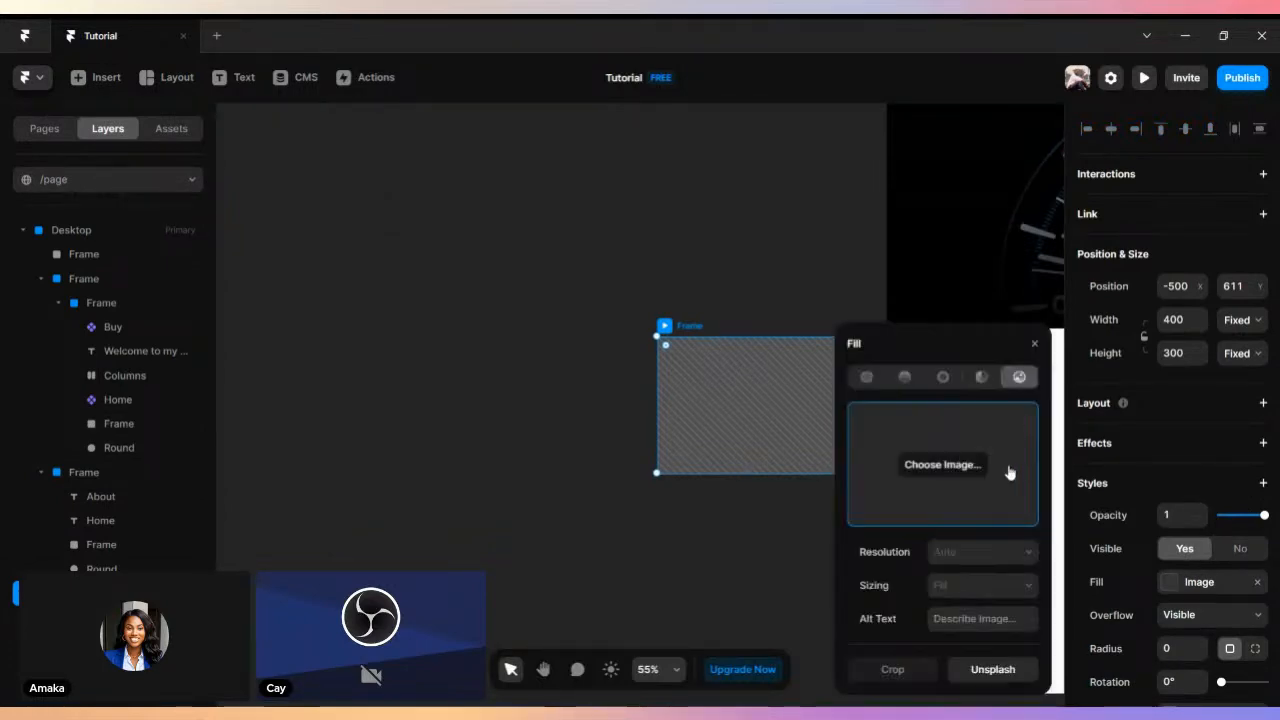
pyautogui.click(943, 464)
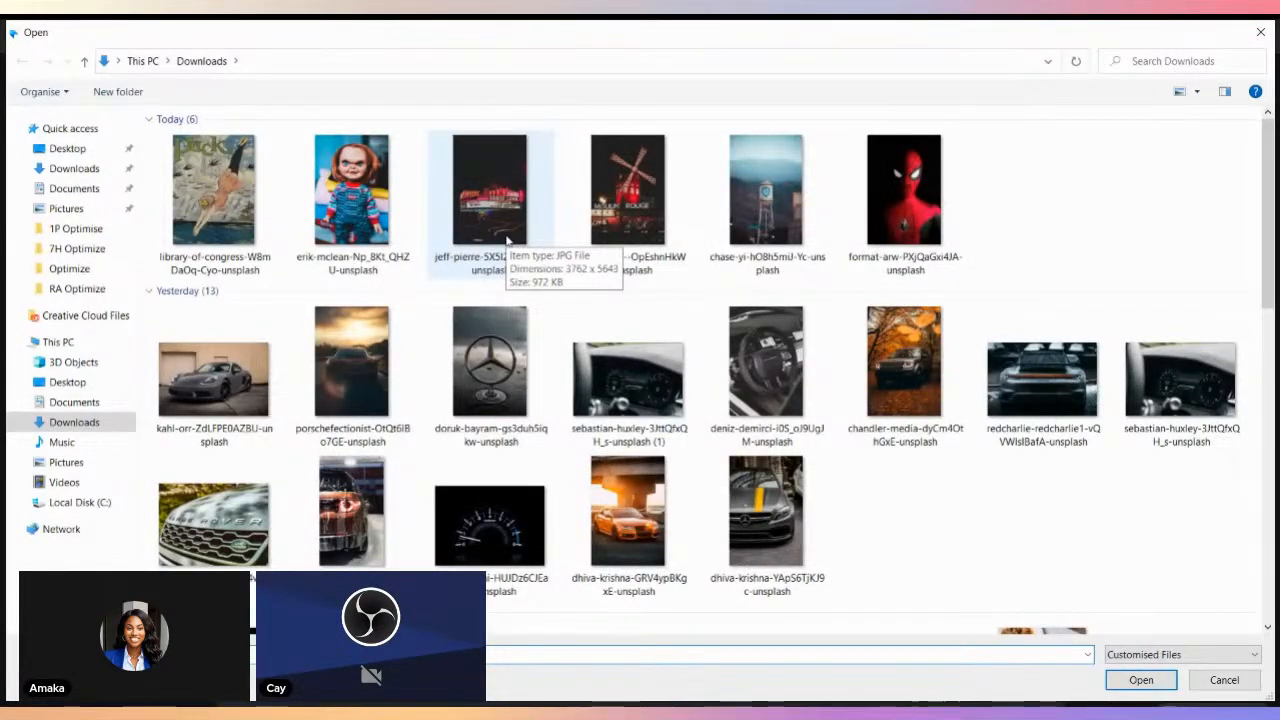
pyautogui.click(520, 395)
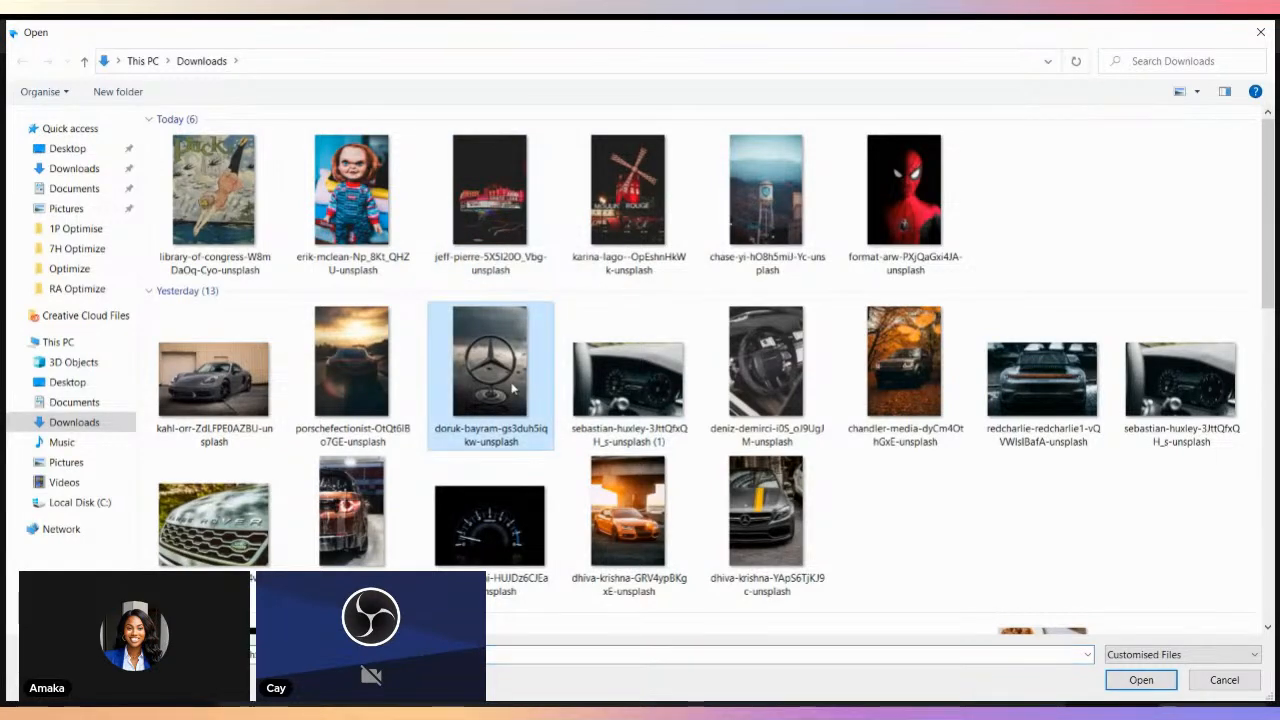
pyautogui.click(1165, 685)
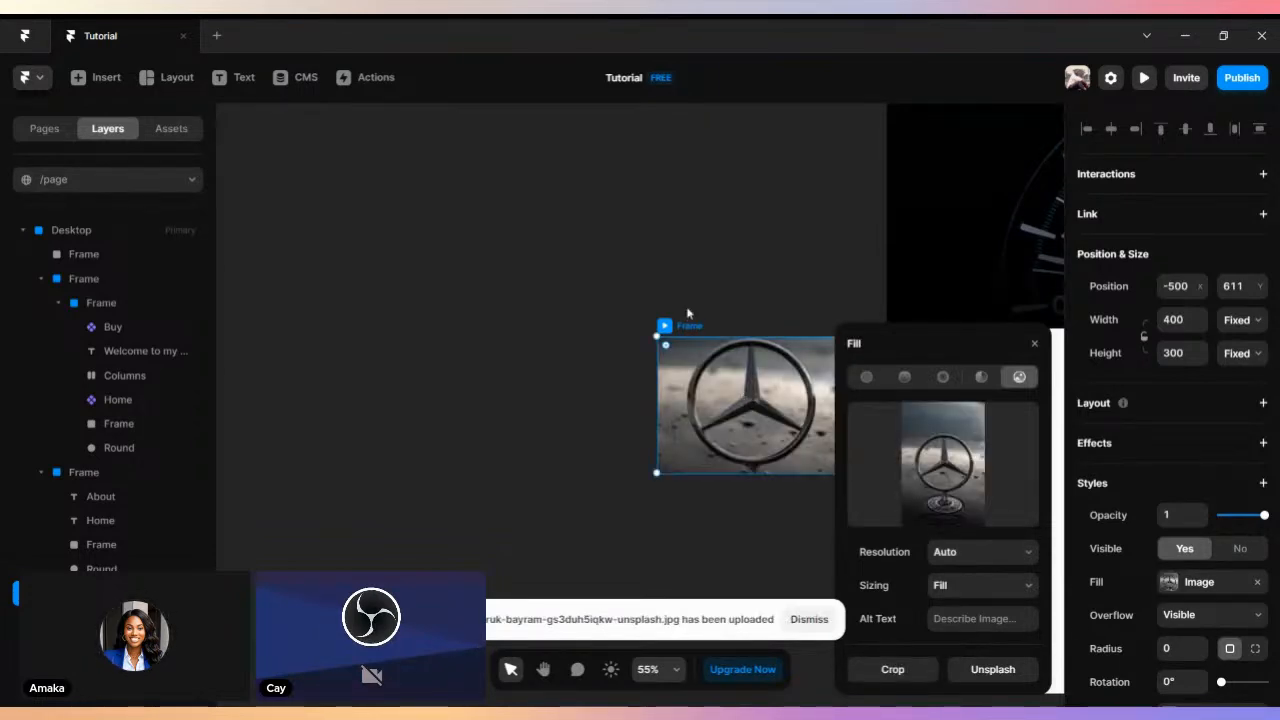
# - Move the emblem image to about X -864, Y 524 on the canvas and stretch its height to about 534
pyautogui.moveTo(690, 328); pyautogui.dragTo(481, 277)
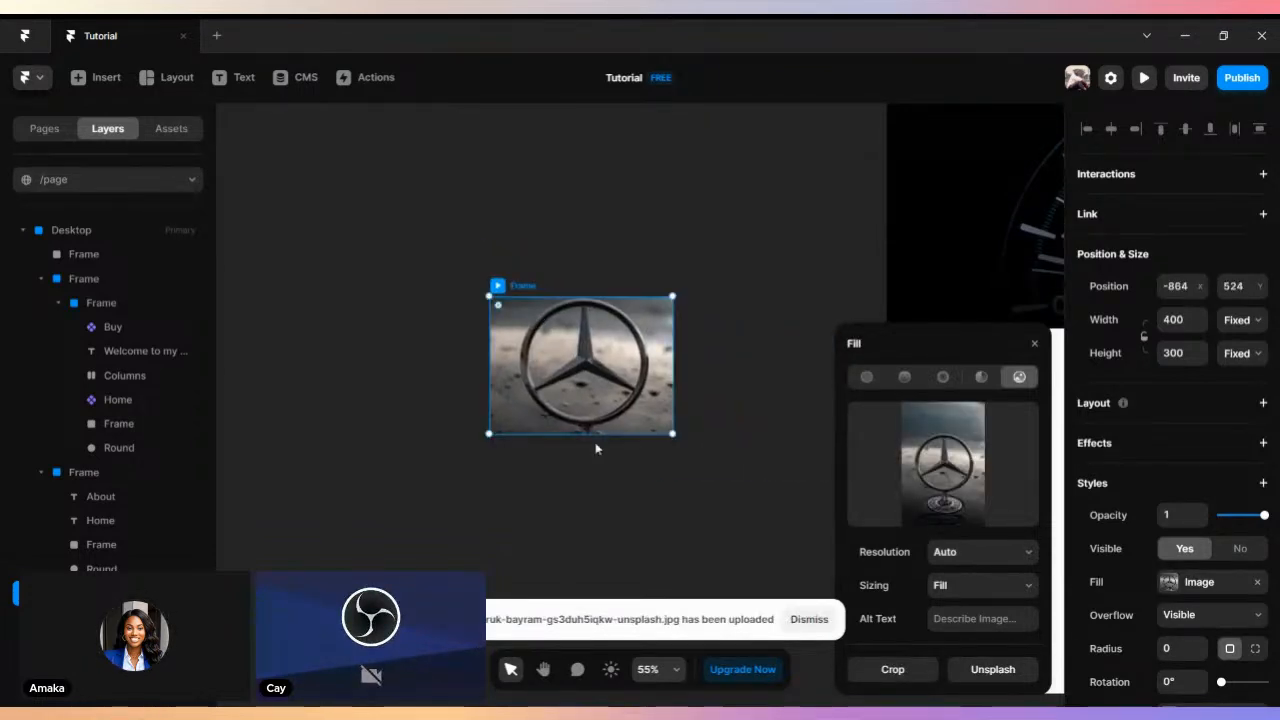
pyautogui.moveTo(589, 435); pyautogui.dragTo(589, 541)
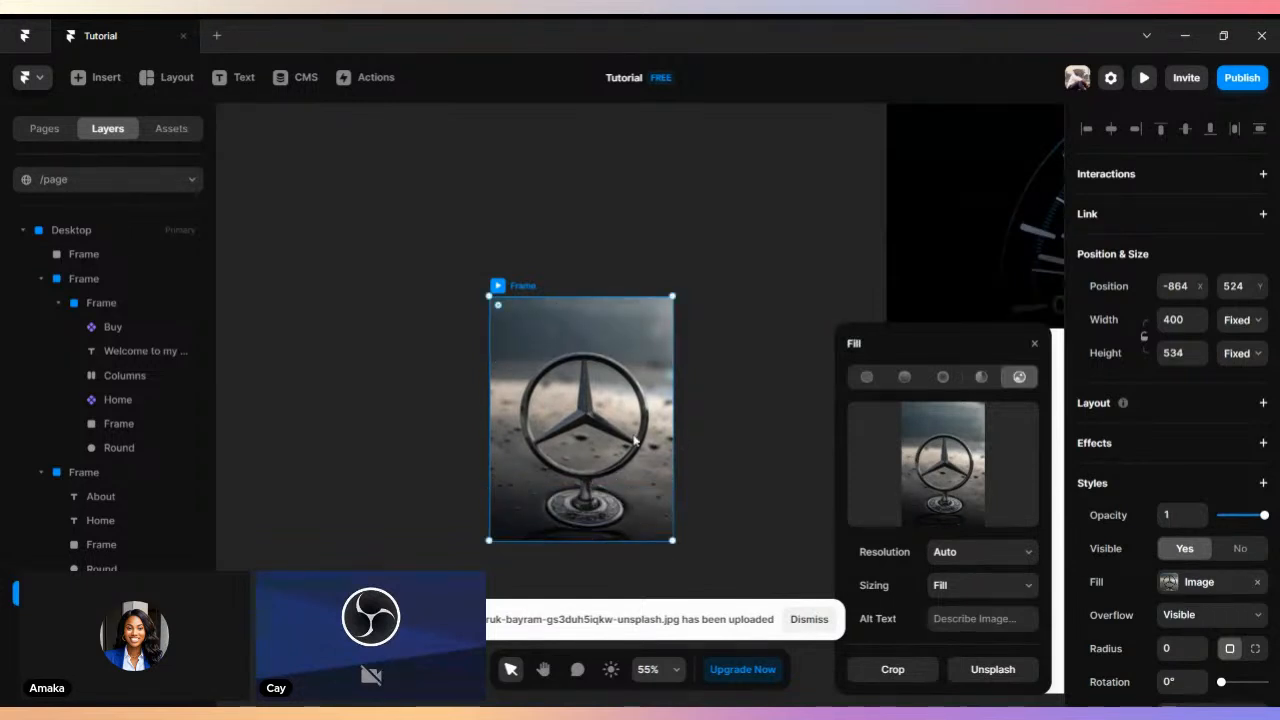
pyautogui.click(1034, 344)
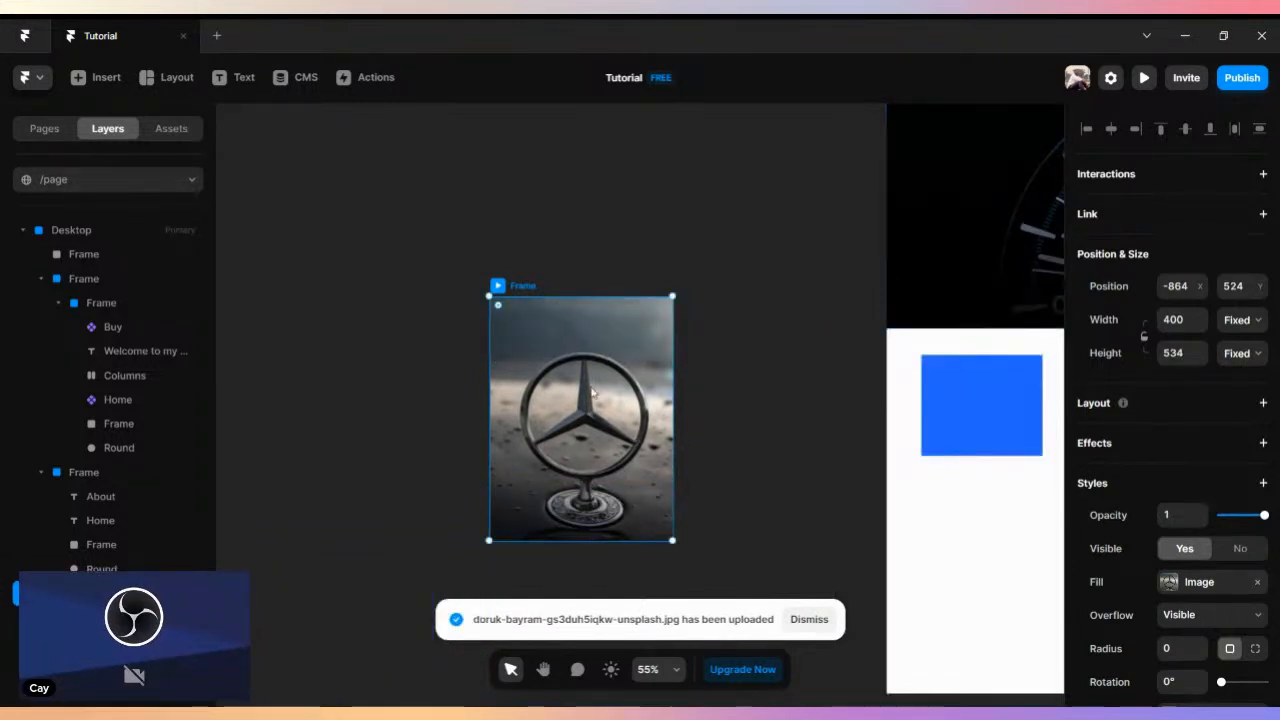
# - Move the blue frame off the page and place the emblem image below the header, about 58 from the left and 635 from the top
pyautogui.click(1011, 403)
pyautogui.moveTo(1011, 403); pyautogui.dragTo(451, 489)
pyautogui.click(618, 390)
pyautogui.moveTo(528, 293); pyautogui.dragTo(918, 366)
pyautogui.press('space')
pyautogui.moveTo(722, 364); pyautogui.dragTo(244, 338)
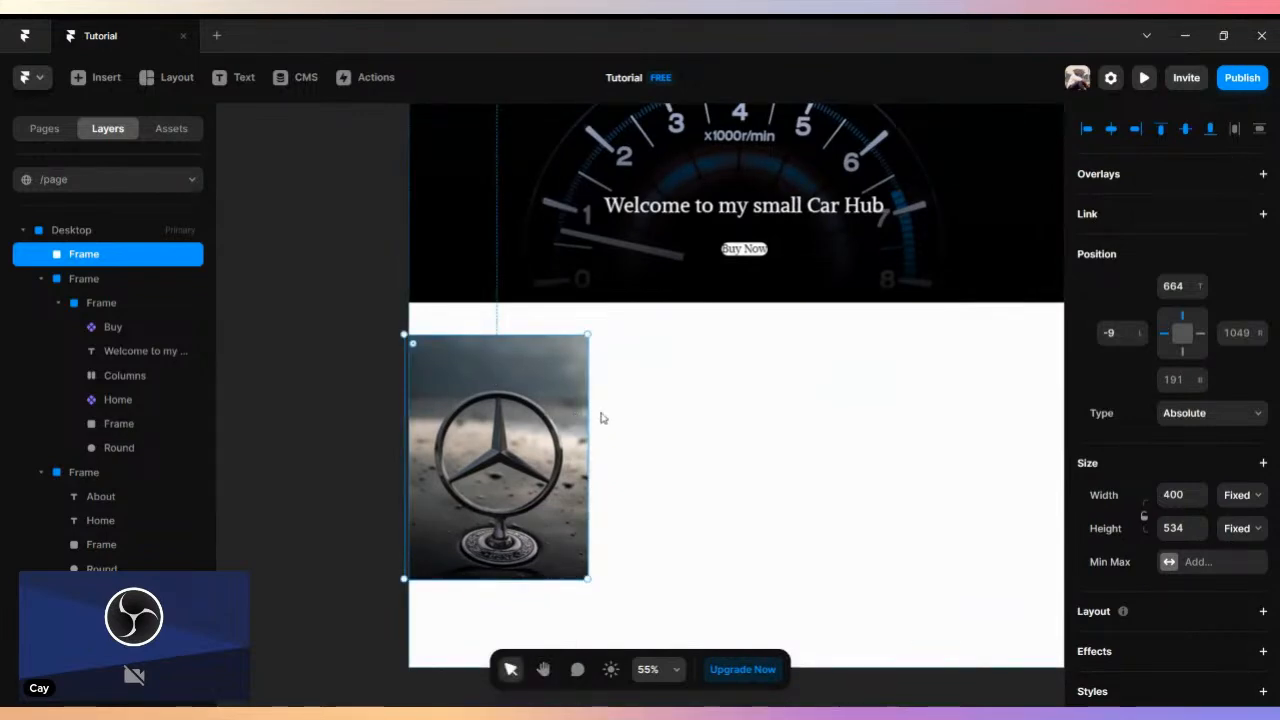
pyautogui.moveTo(540, 418); pyautogui.dragTo(570, 410)
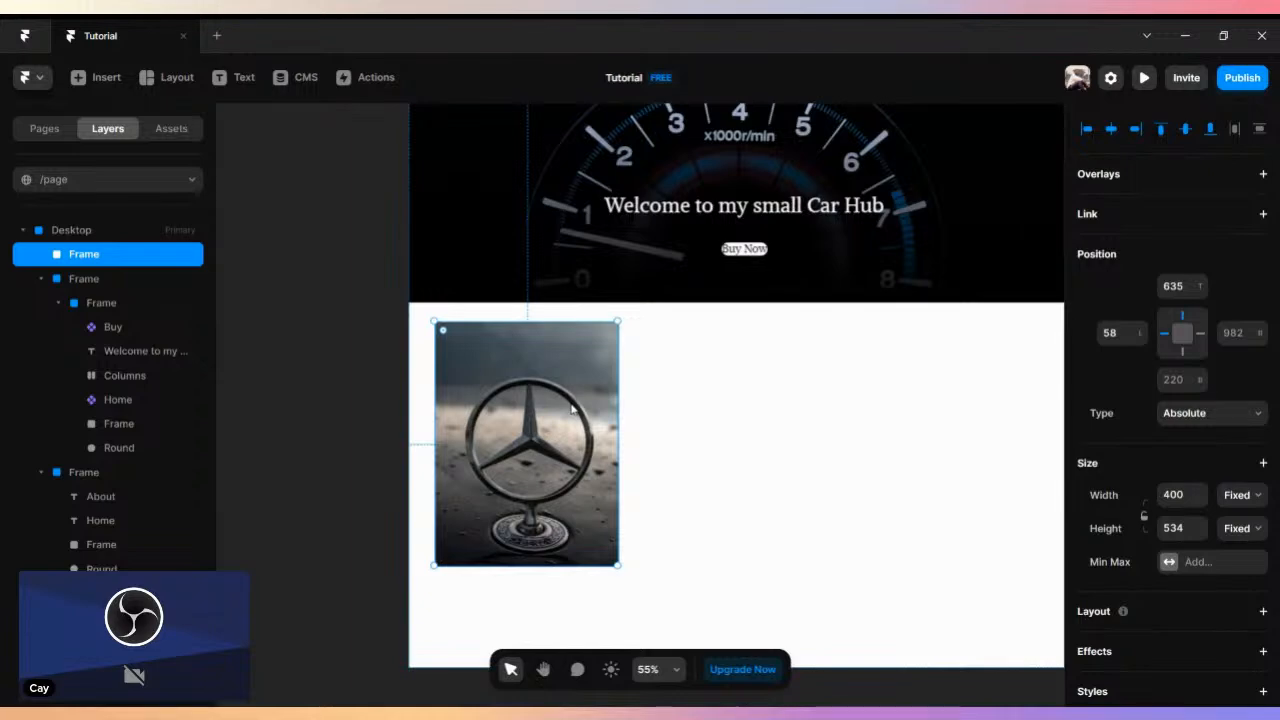
# - Turn the emblem image on the page into a component titled "Logo"
pyautogui.doubleClick(550, 408)
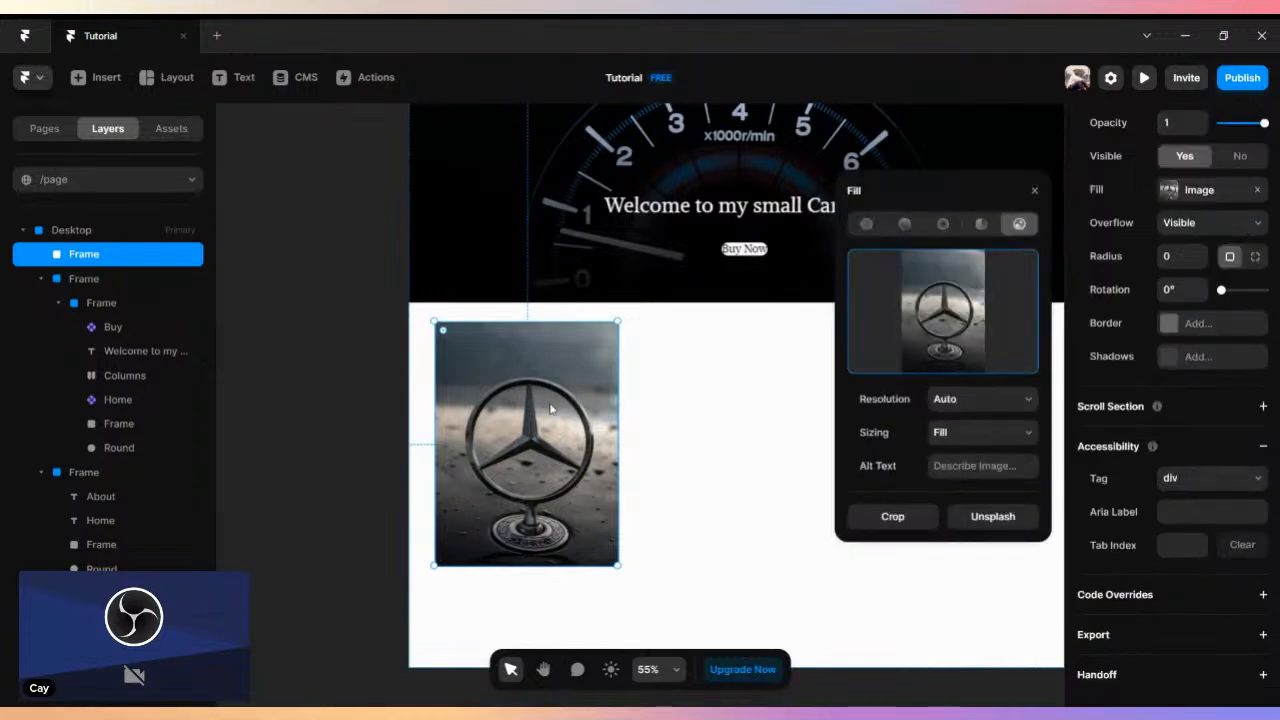
pyautogui.click(1041, 203)
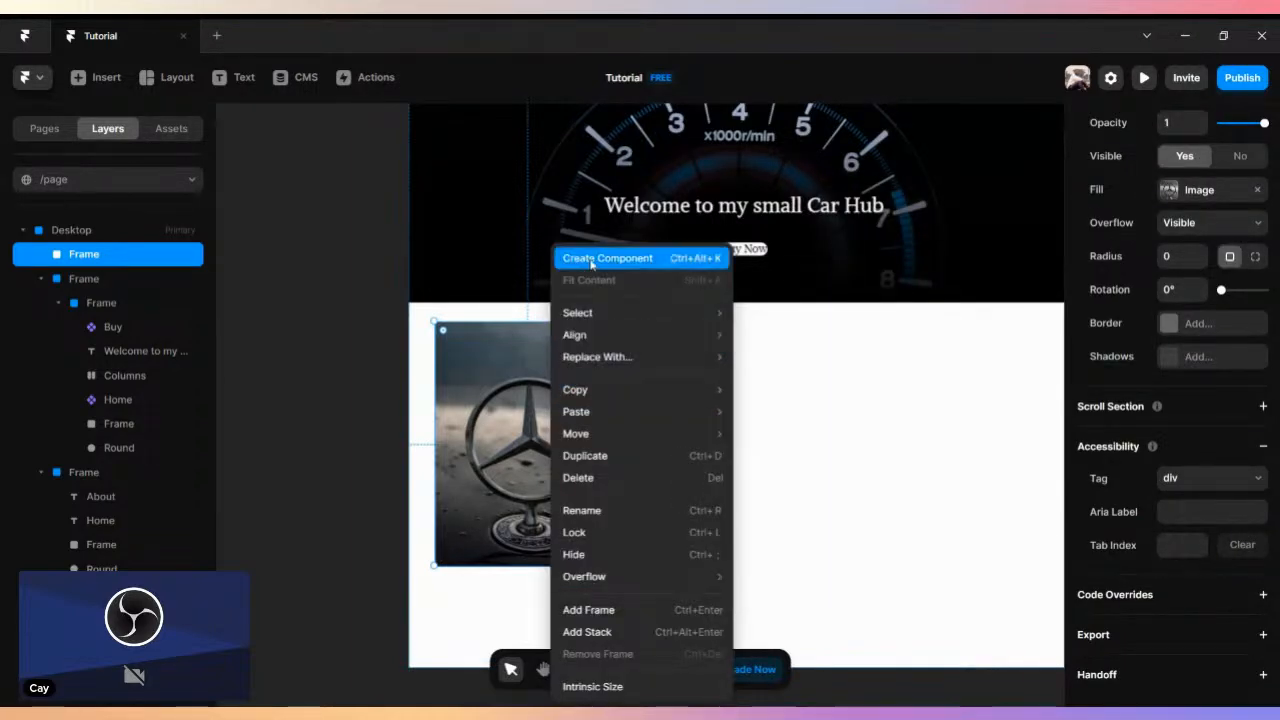
pyautogui.click(585, 258)
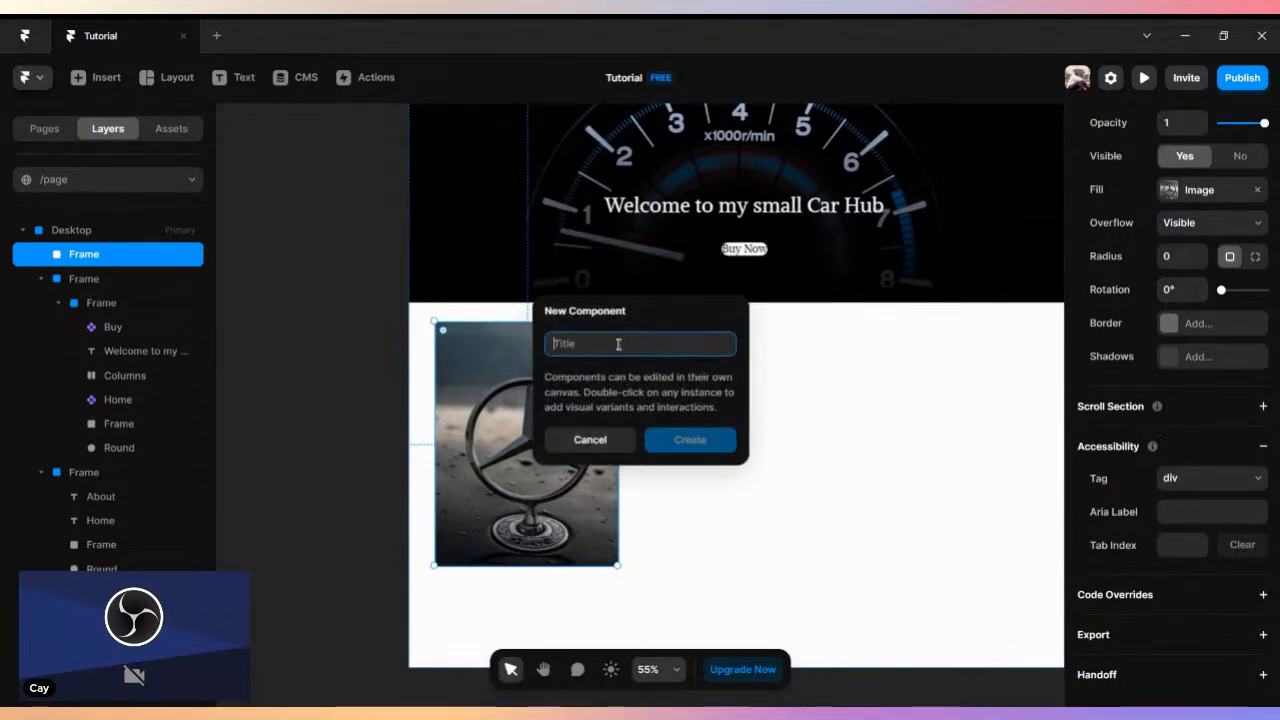
pyautogui.write('Logo')
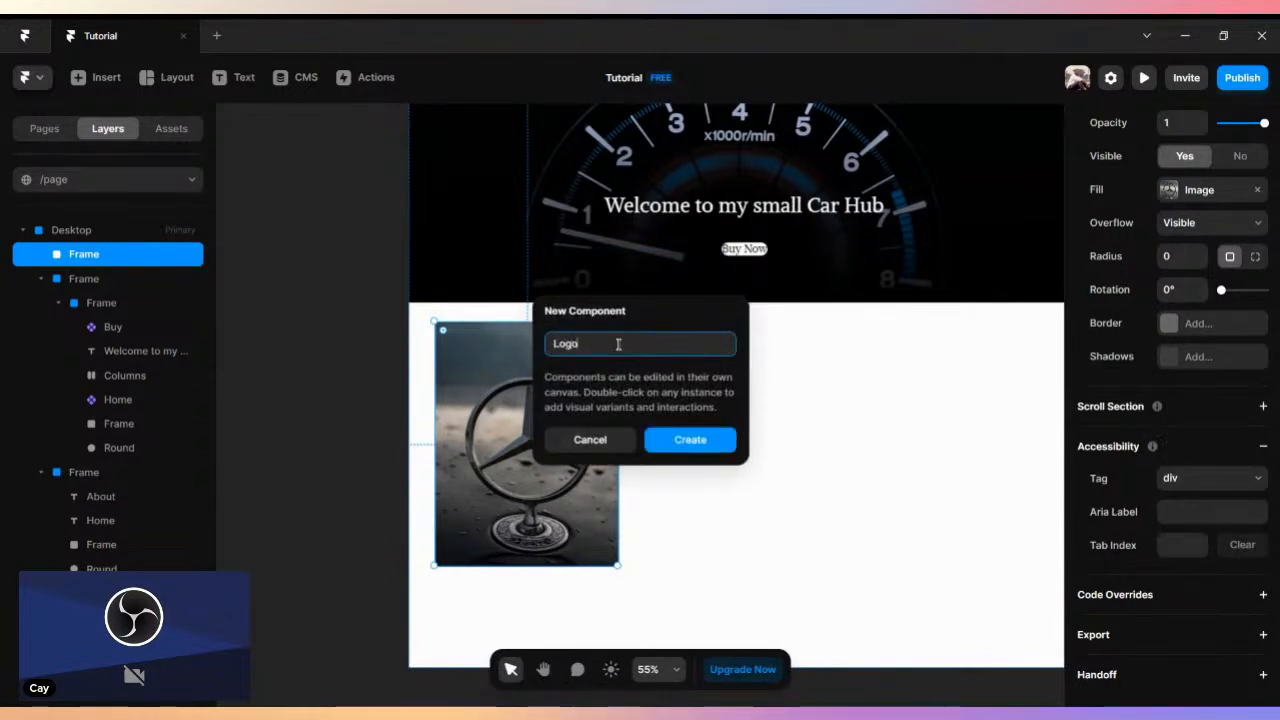
pyautogui.click(690, 446)
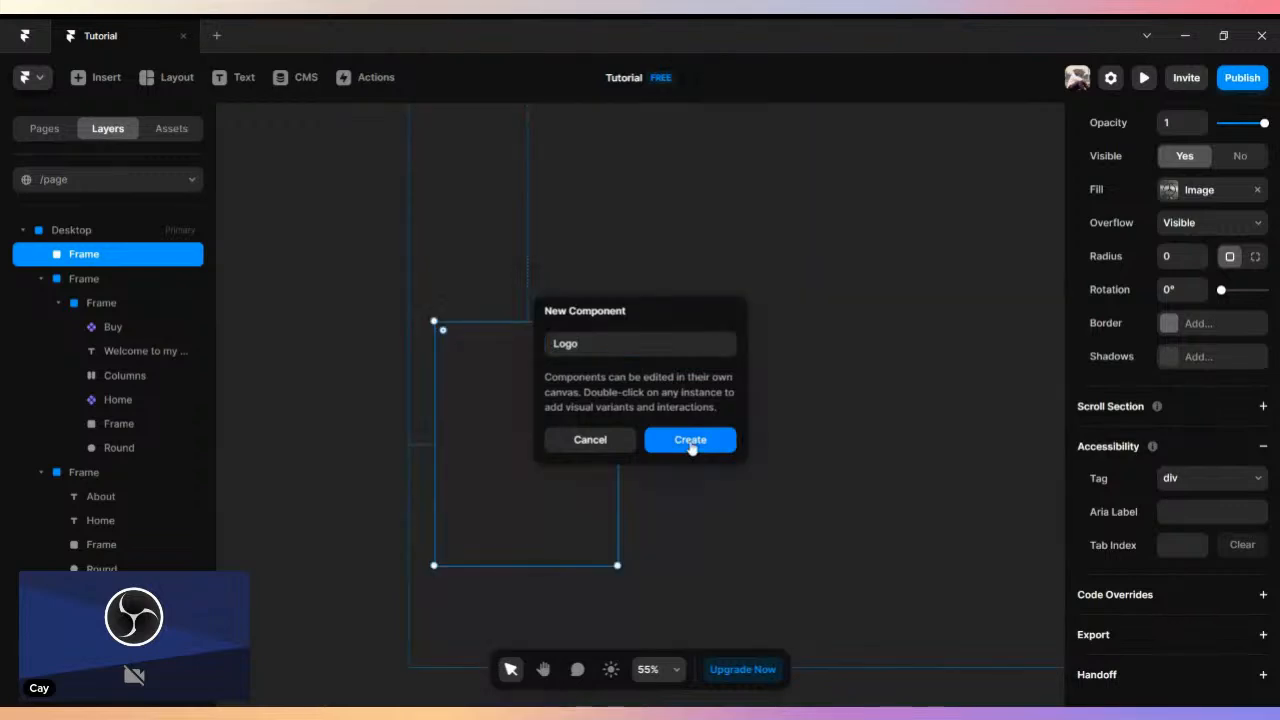
# - Add two more variants beside the Logo component's primary variant
pyautogui.scroll(-3, 852, 300)
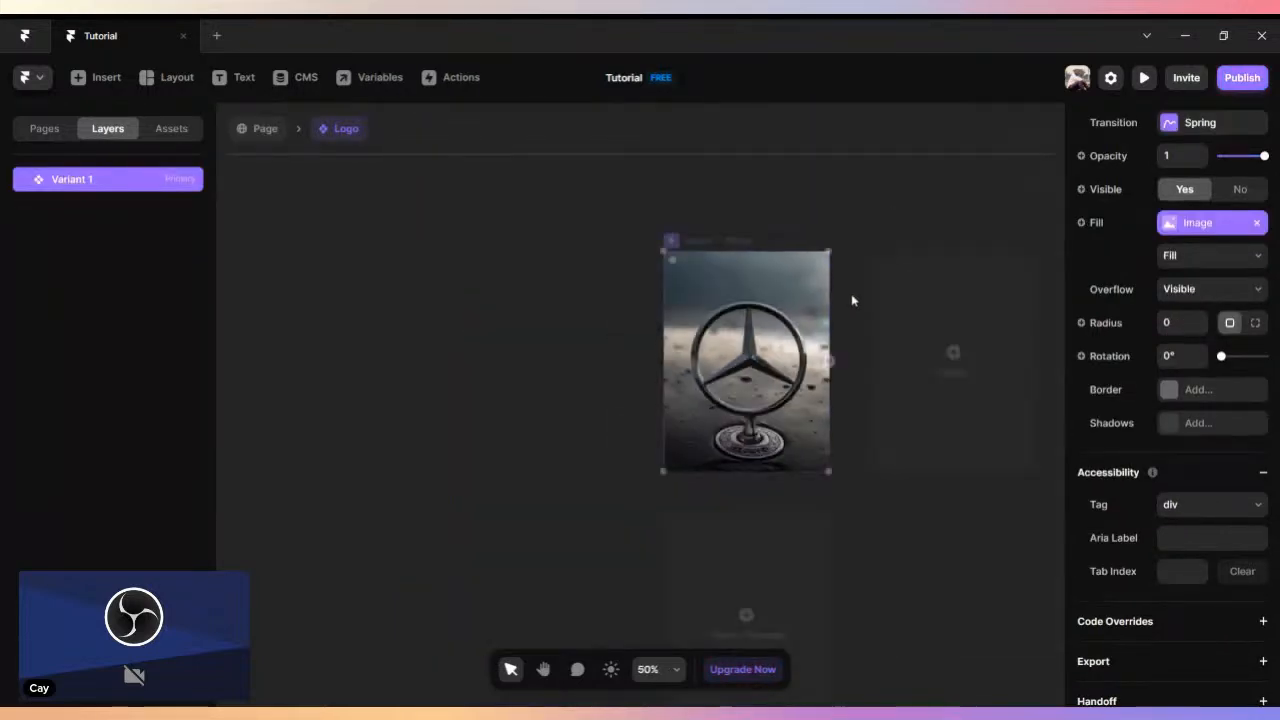
pyautogui.click(874, 317)
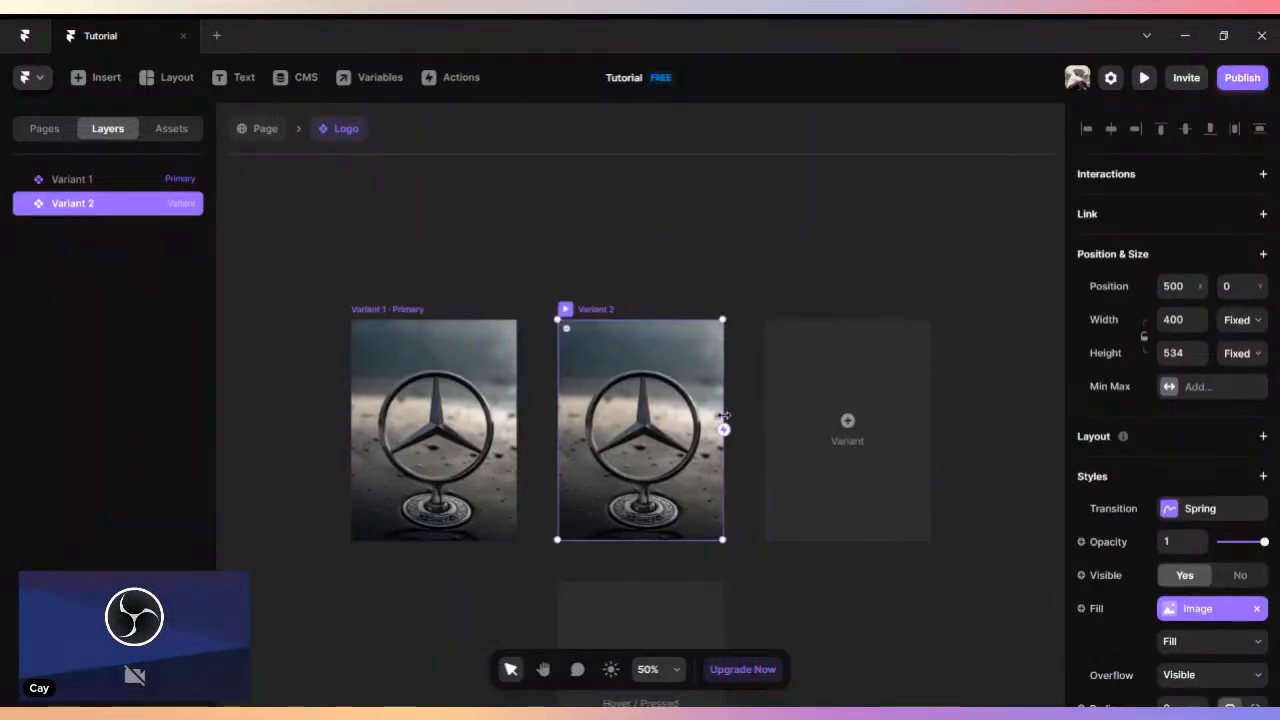
pyautogui.click(813, 428)
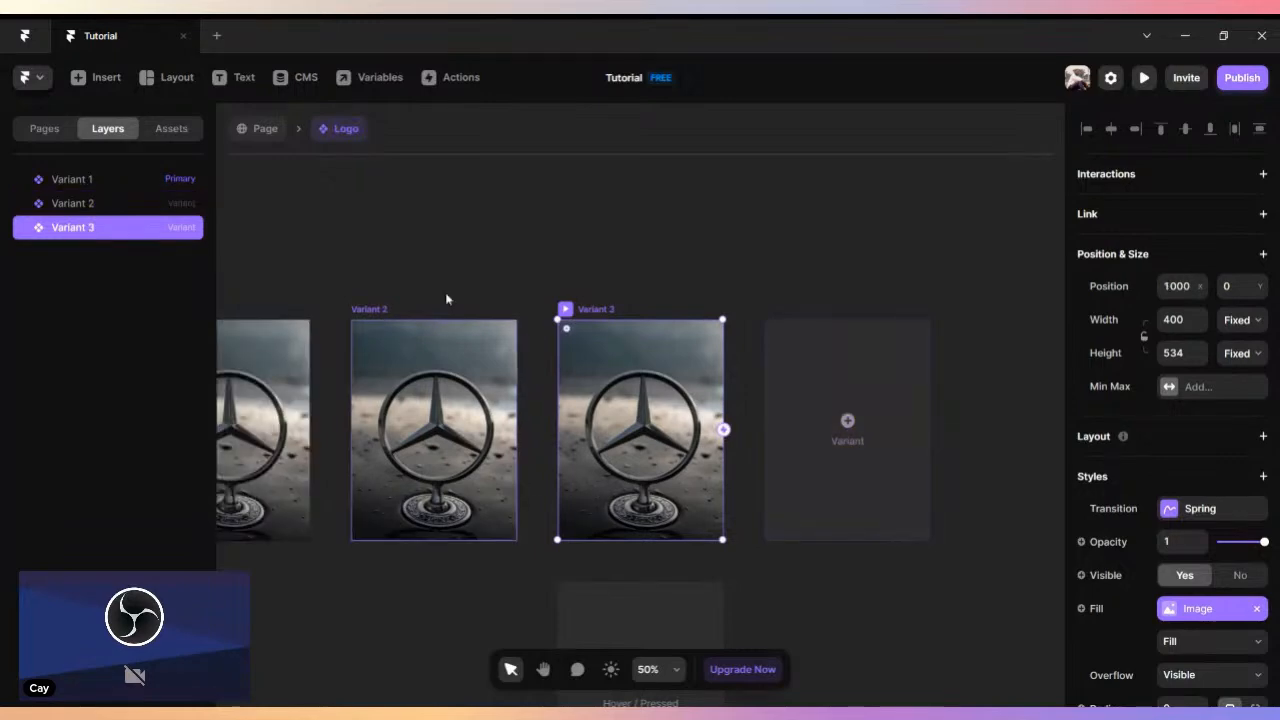
# - Rename the Logo component's primary variant as "Web 1440"
pyautogui.click(408, 278)
pyautogui.press('space')
pyautogui.moveTo(387, 272); pyautogui.dragTo(582, 202)
pyautogui.click(448, 260)
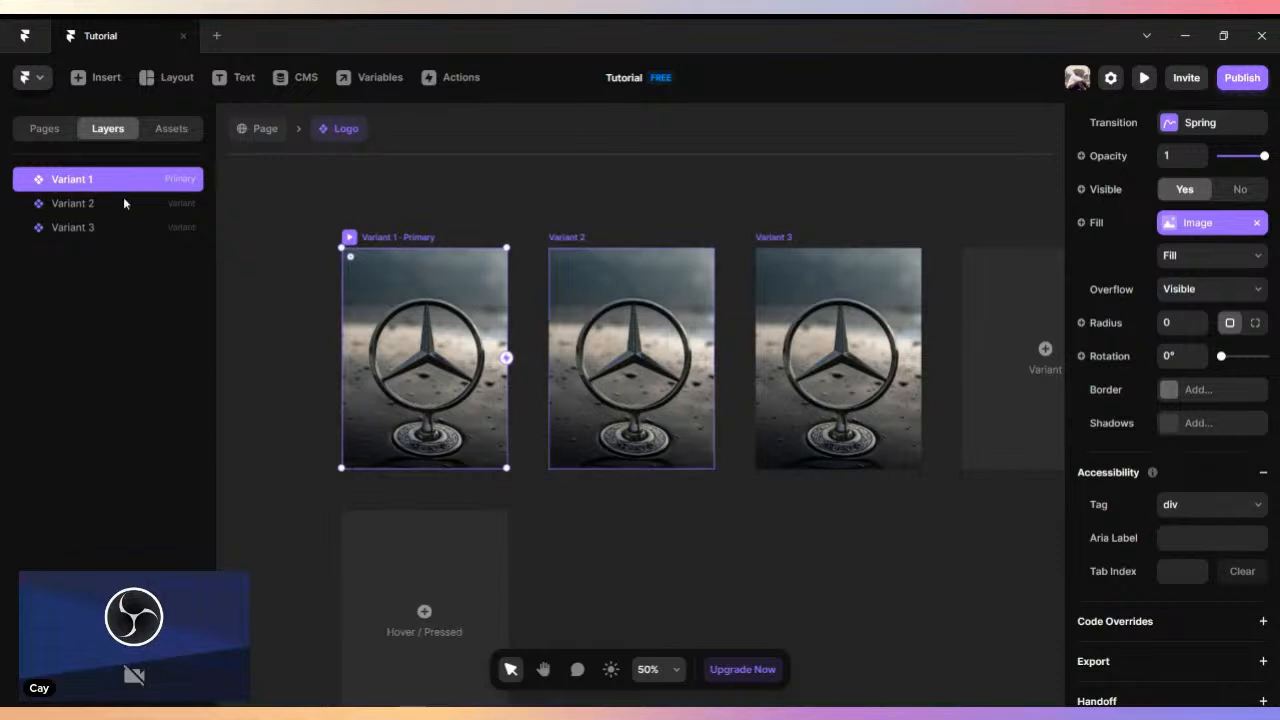
pyautogui.doubleClick(66, 181)
pyautogui.write('Web 1440')
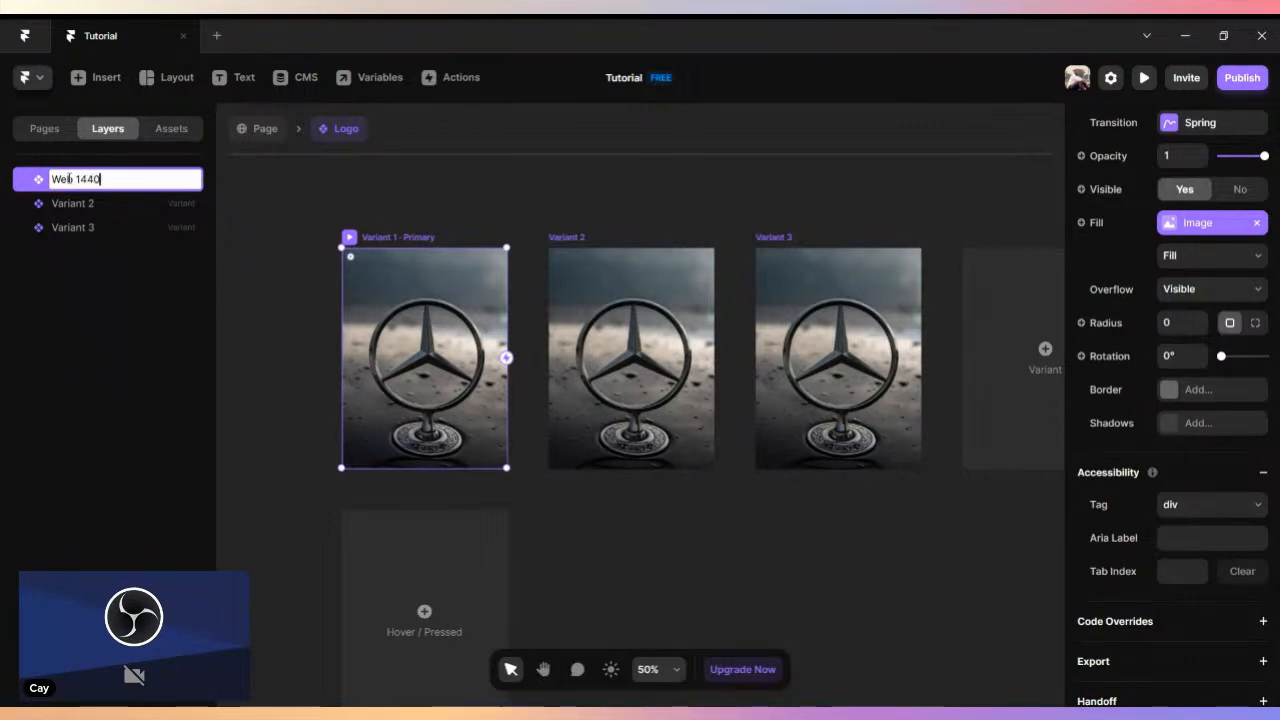
pyautogui.press('Return')
# - Rename the Logo component's second variant as "Tab 800"
pyautogui.click(560, 249)
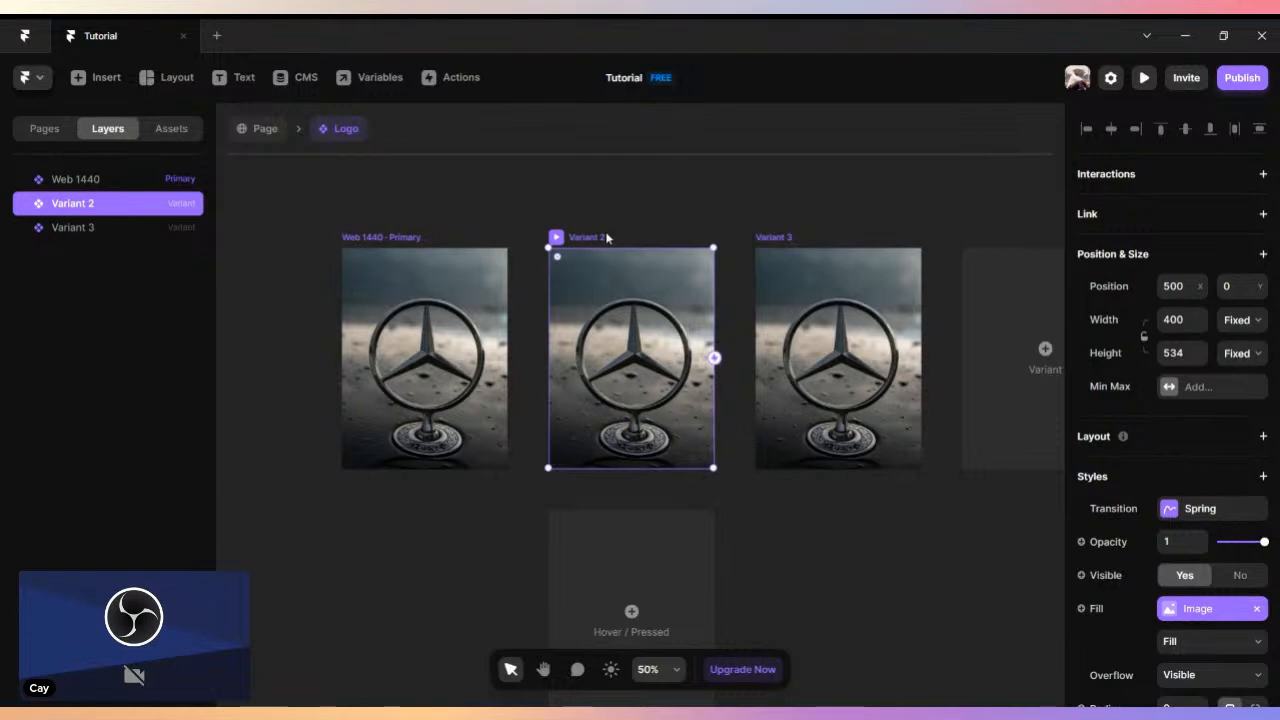
pyautogui.doubleClick(74, 204)
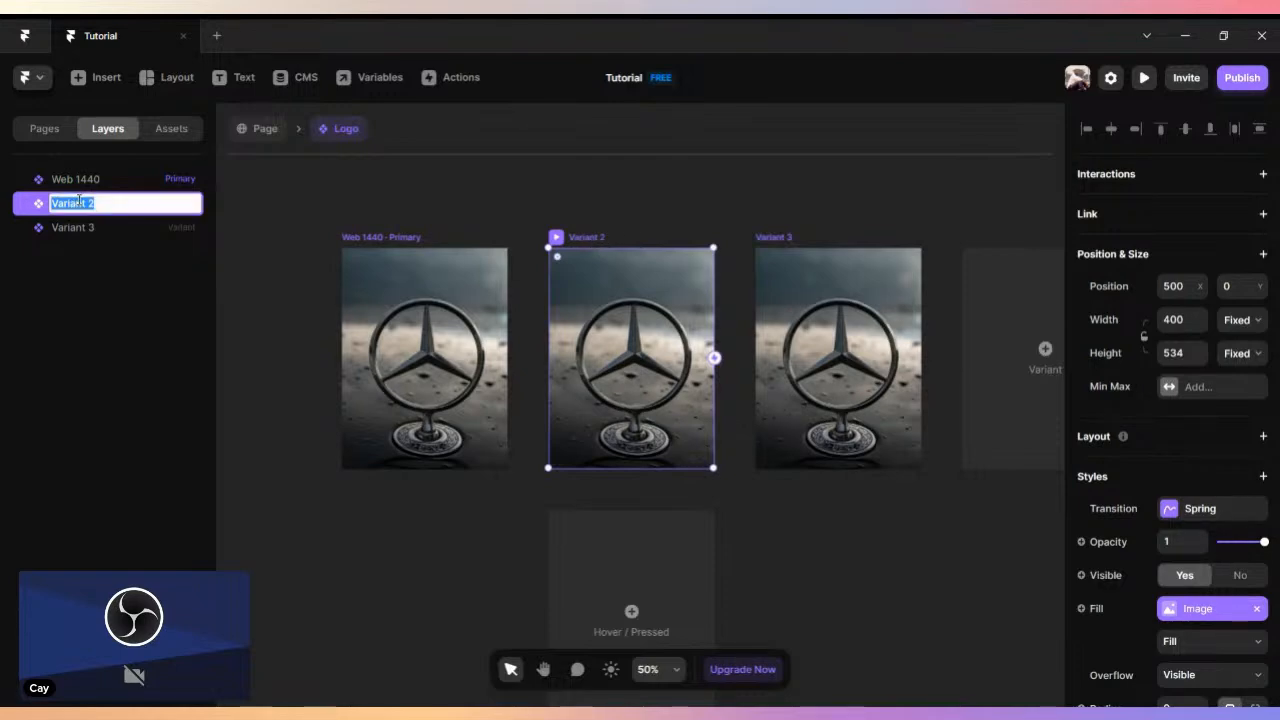
pyautogui.write('M')
pyautogui.press('BackSpace')
pyautogui.press('BackSpace')
pyautogui.press('BackSpace')
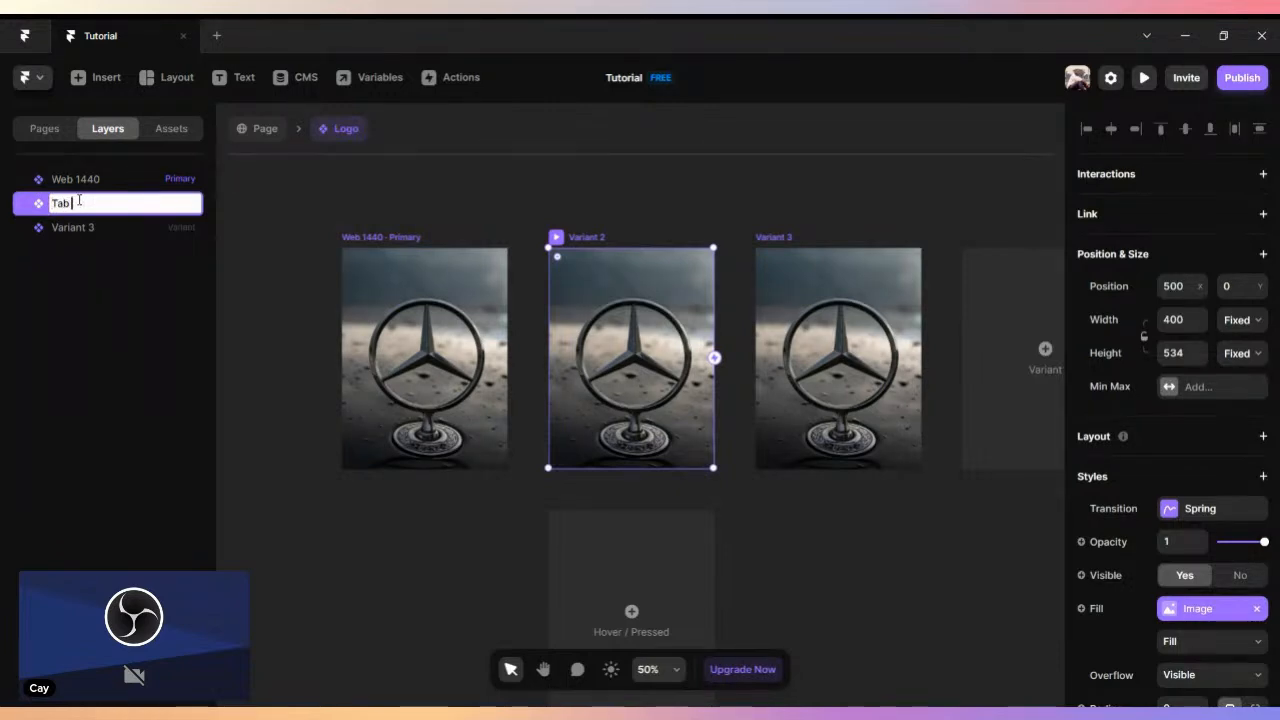
pyautogui.write('Tab 800')
pyautogui.press('Return')
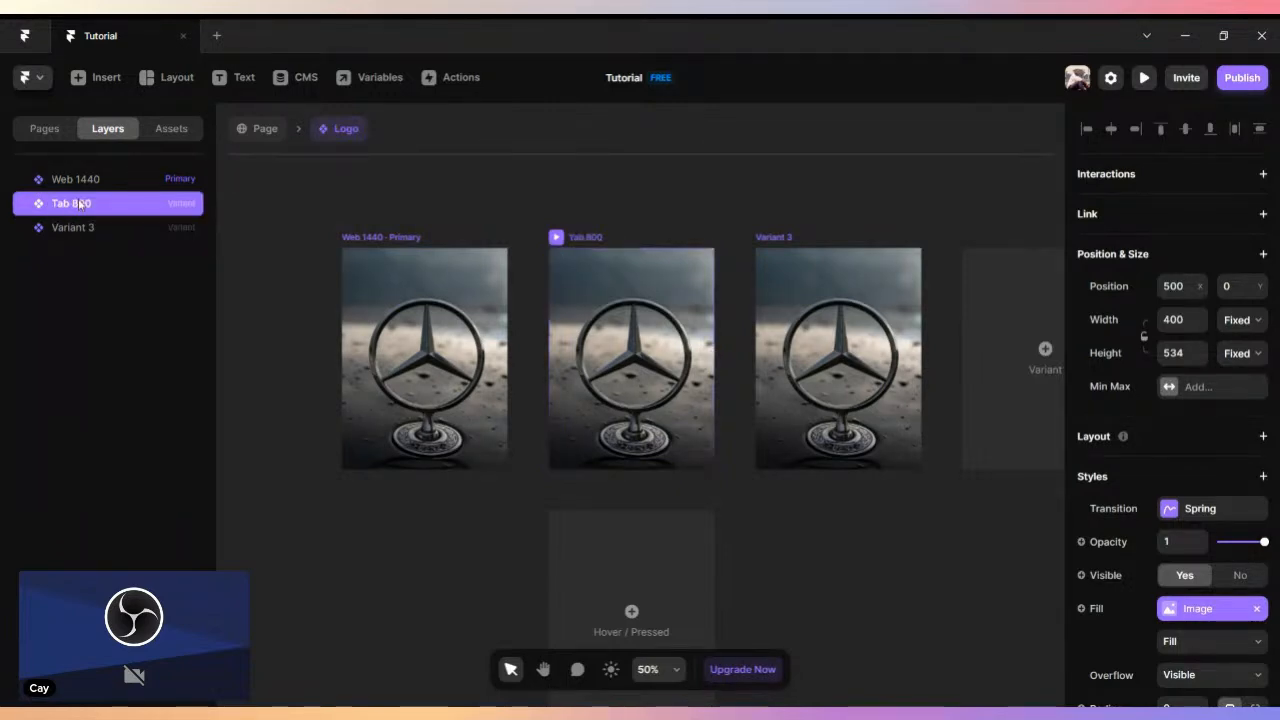
# - Rename the Logo component's third variant as "Mobile 247"
pyautogui.click(772, 238)
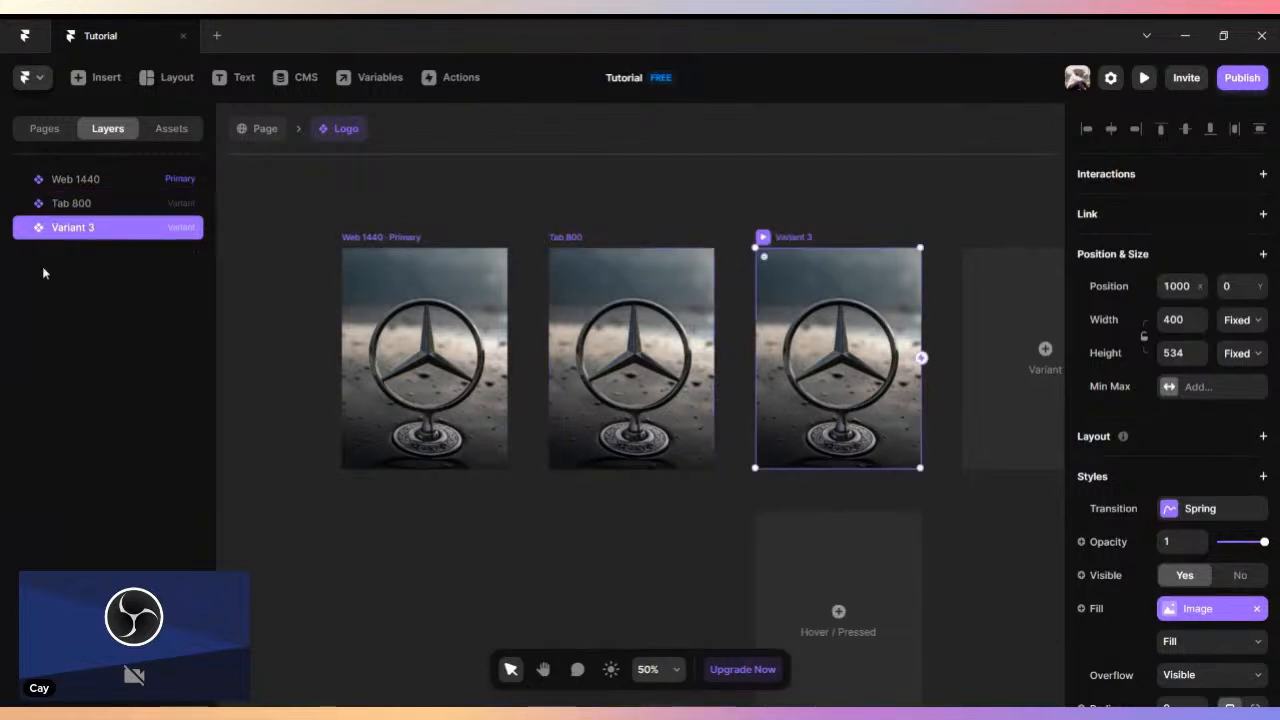
pyautogui.doubleClick(66, 229)
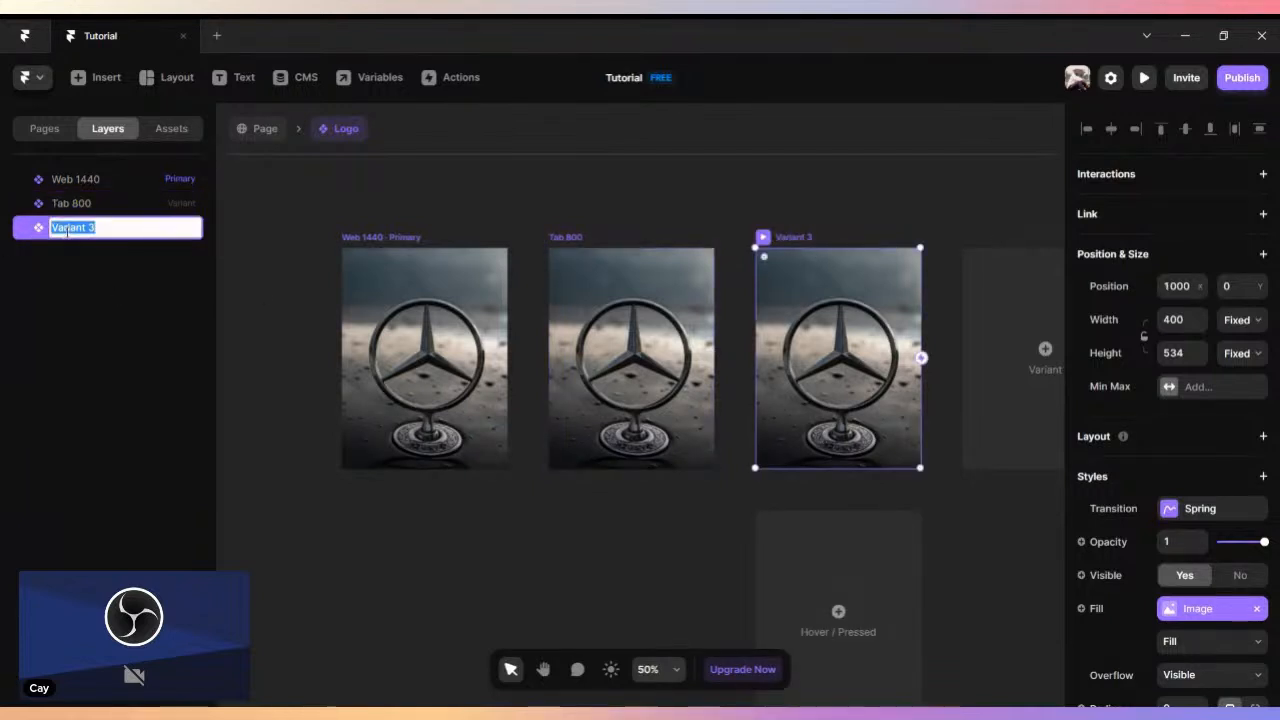
pyautogui.write('Mo')
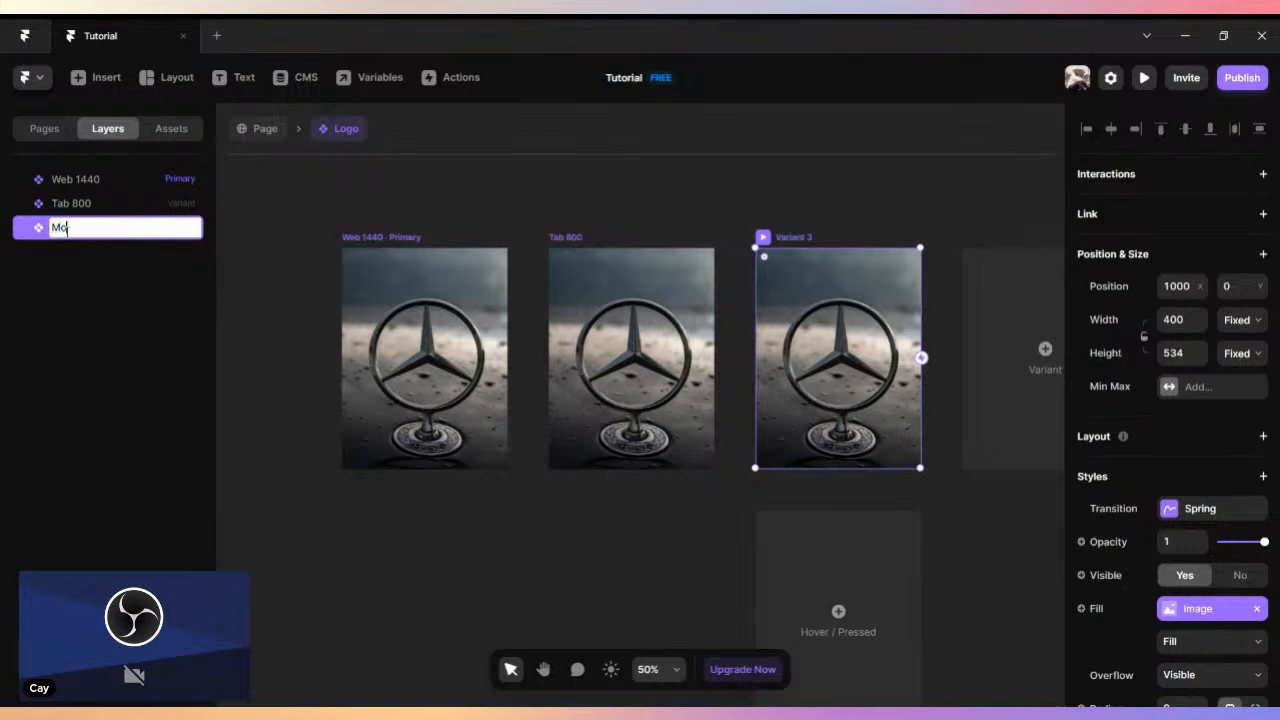
pyautogui.write('bile 247')
pyautogui.press('Return')
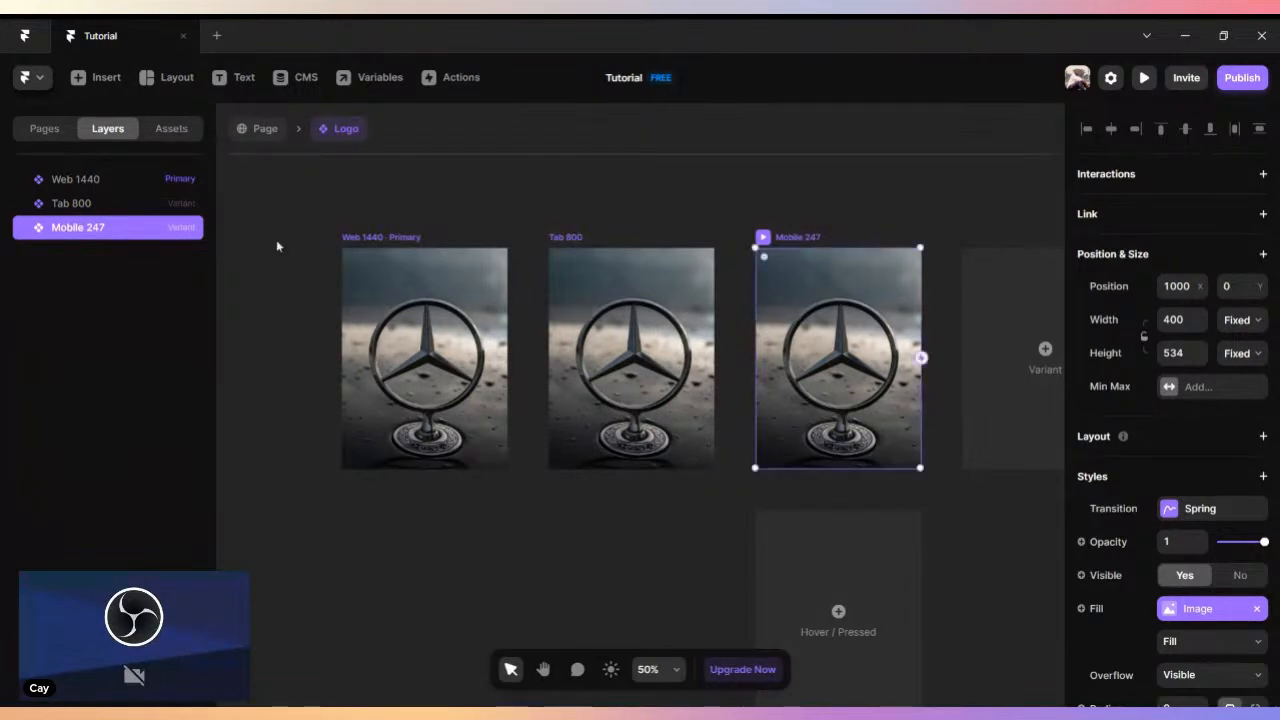
# - Set the Web 1440 variant's width to 1400 and move it clear of the other variants
pyautogui.click(380, 242)
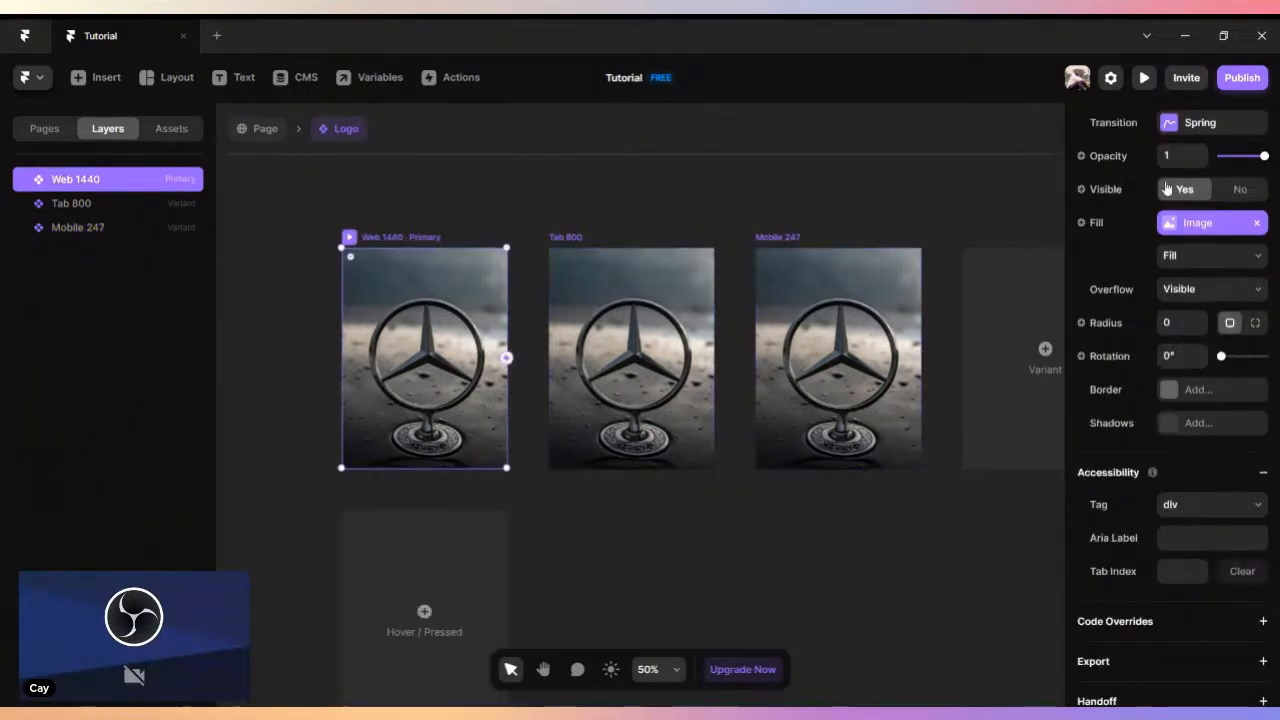
pyautogui.scroll(3, 1165, 188)
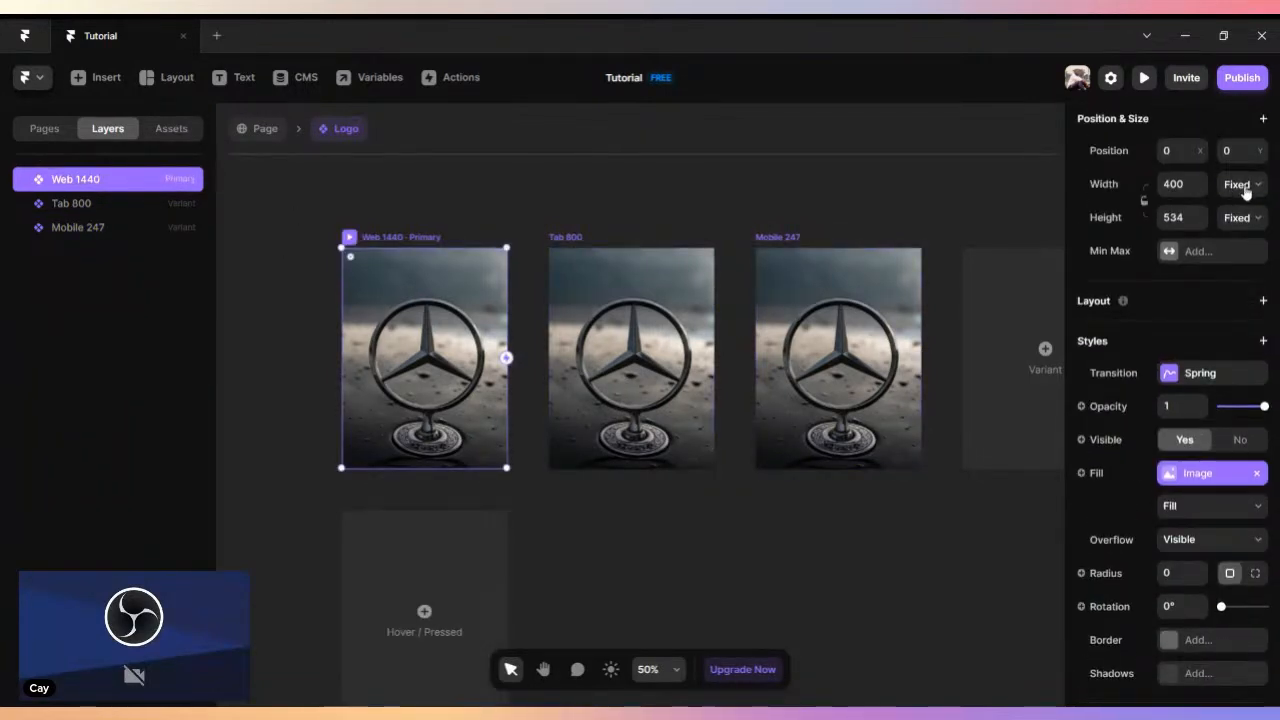
pyautogui.click(1174, 184)
pyautogui.write('1')
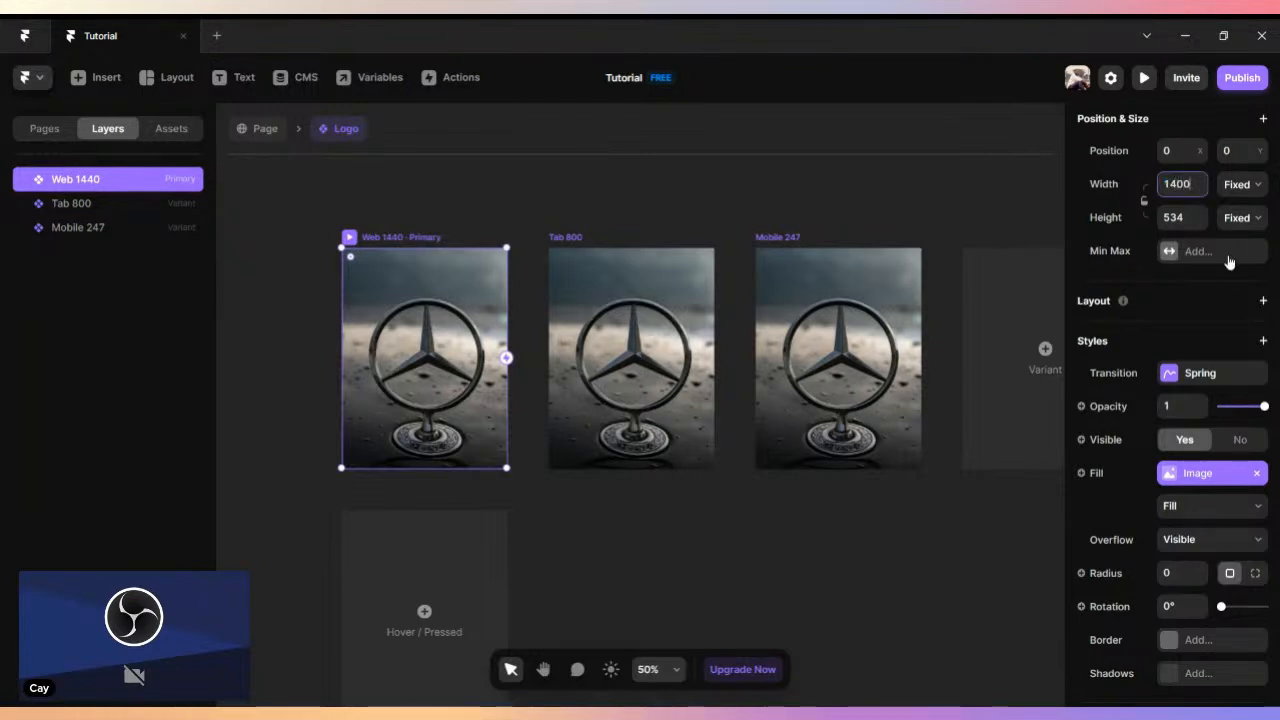
pyautogui.write('400')
pyautogui.press('Return')
pyautogui.scroll(-5, 714, 300)
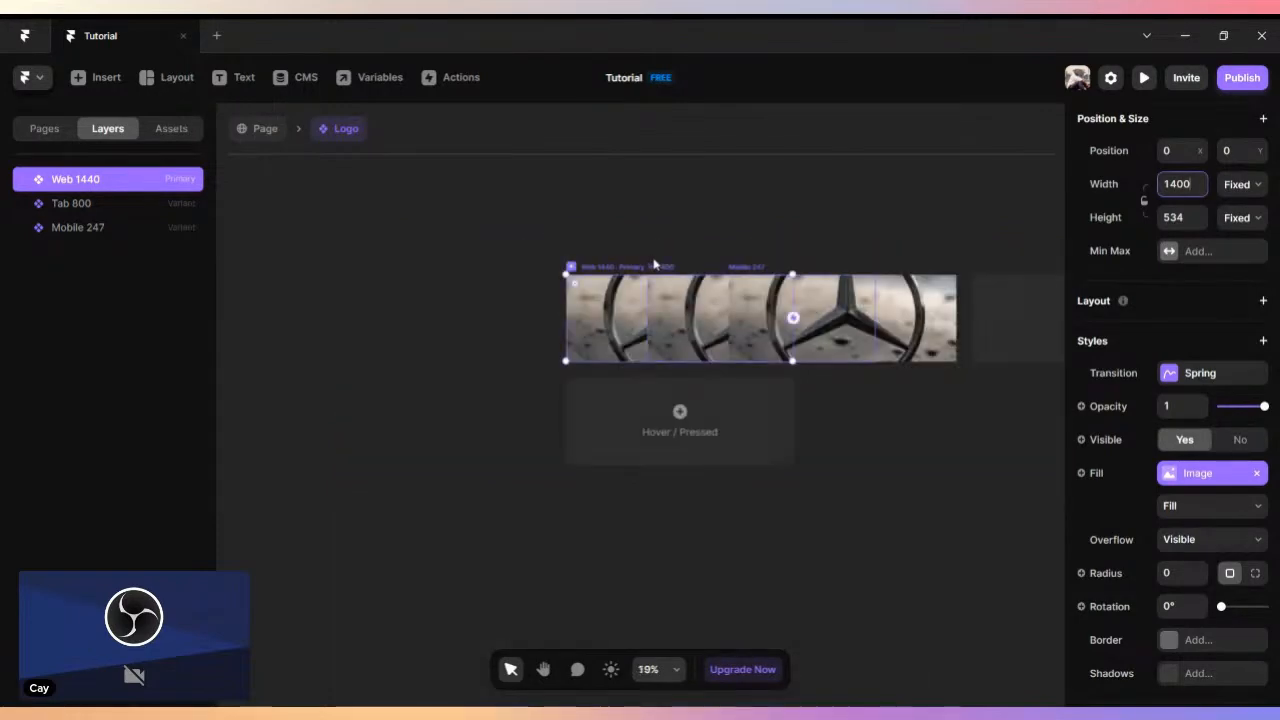
pyautogui.moveTo(634, 267); pyautogui.dragTo(448, 261)
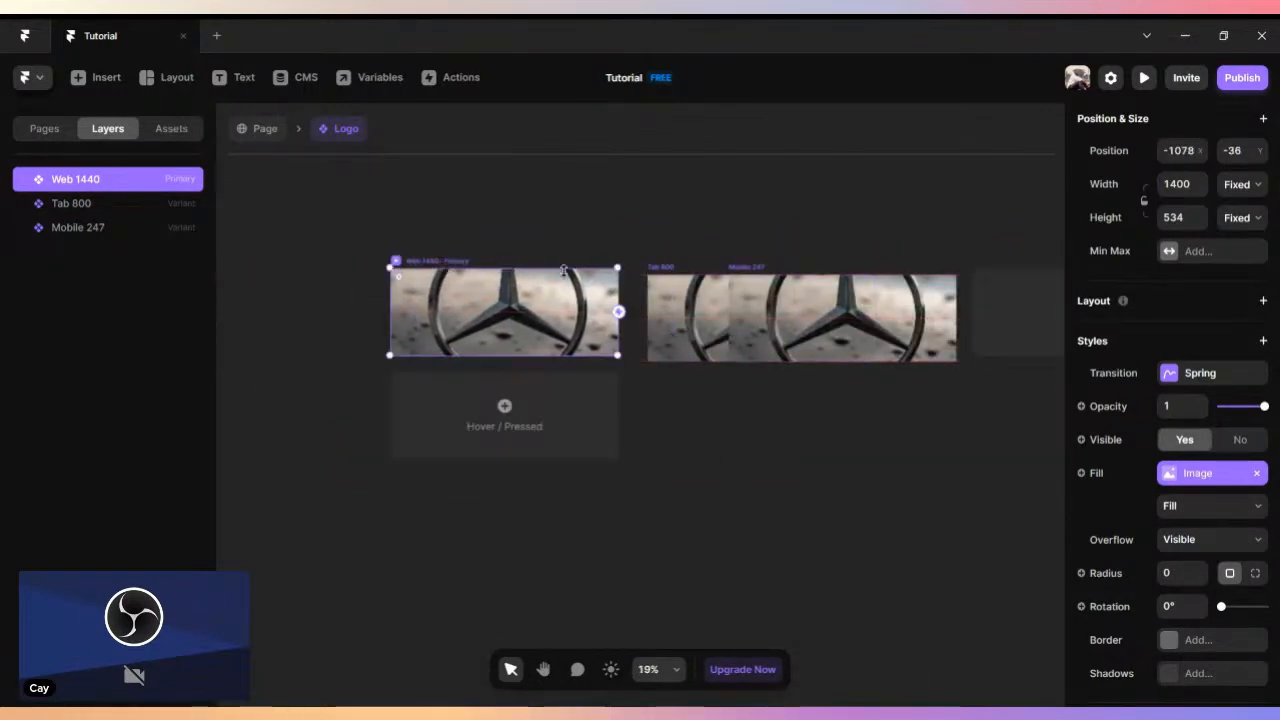
# - Set the Tab 800 variant's width to 800
pyautogui.click(814, 278)
pyautogui.click(1187, 289)
pyautogui.click(1188, 321)
pyautogui.write('80')
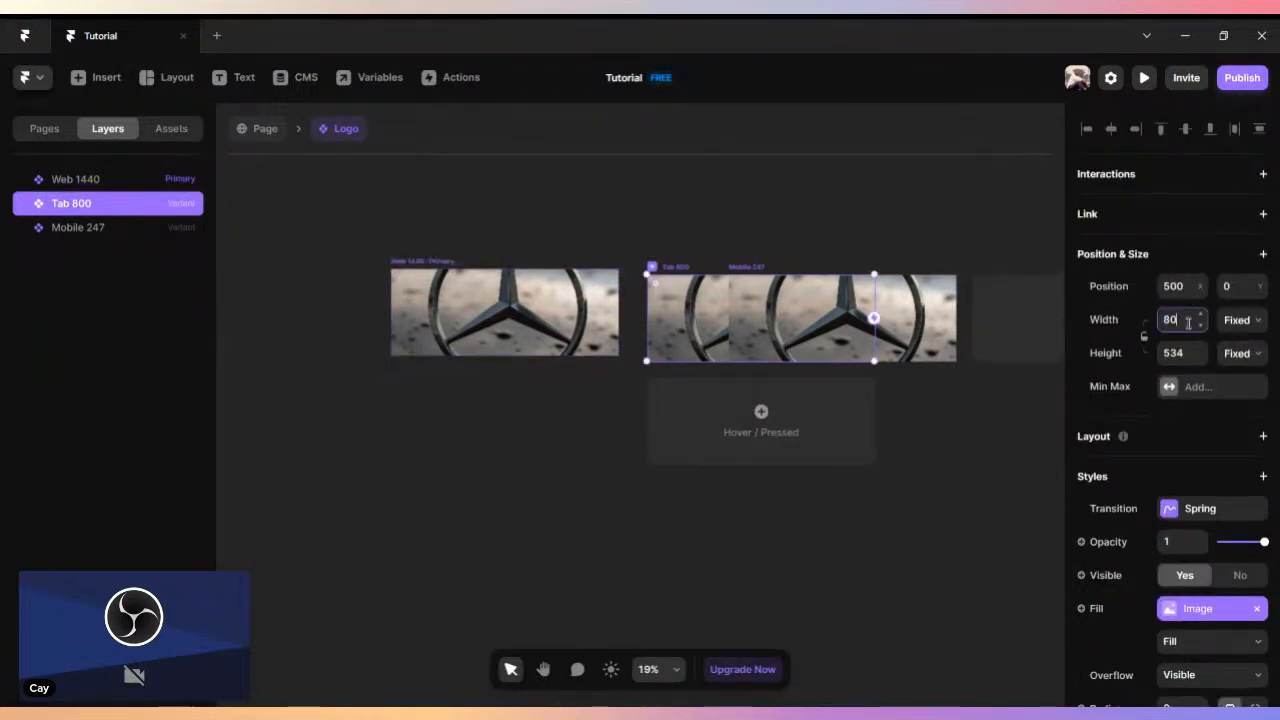
pyautogui.press('Return')
# - Space out the Web 1440 and Tab 800 variants so that no variants overlap
pyautogui.moveTo(452, 263); pyautogui.dragTo(634, 252)
pyautogui.click(625, 266)
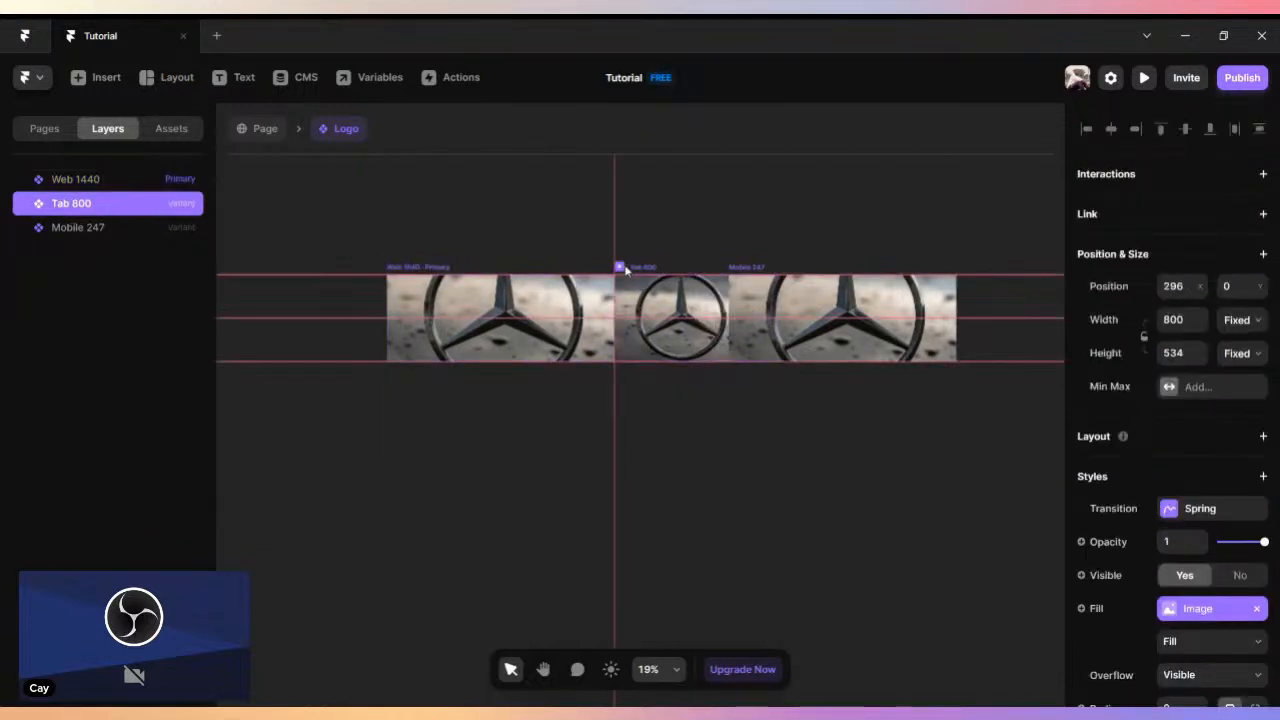
pyautogui.moveTo(433, 278); pyautogui.dragTo(328, 276)
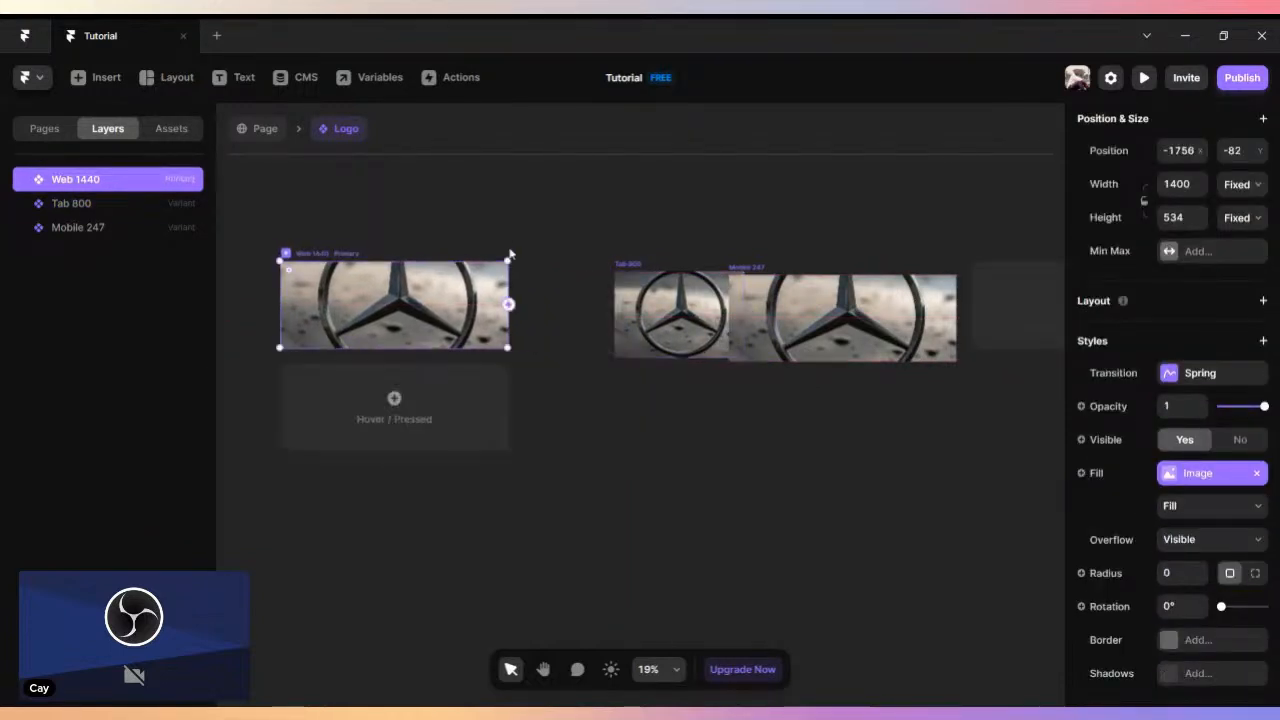
pyautogui.moveTo(612, 268); pyautogui.dragTo(555, 265)
# - Set the Mobile 247 variant's width to 247 and line up the Tab and Mobile variants with Web 1440
pyautogui.click(771, 272)
pyautogui.click(1176, 319)
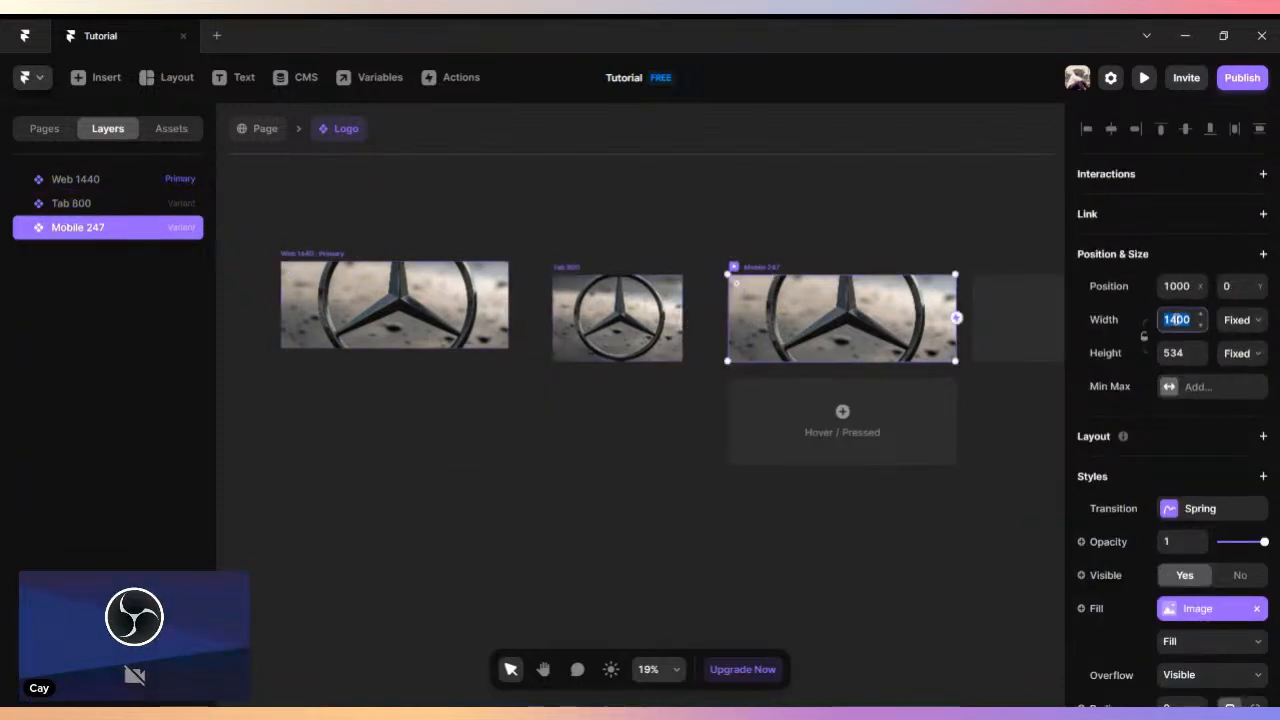
pyautogui.write('247')
pyautogui.press('Return')
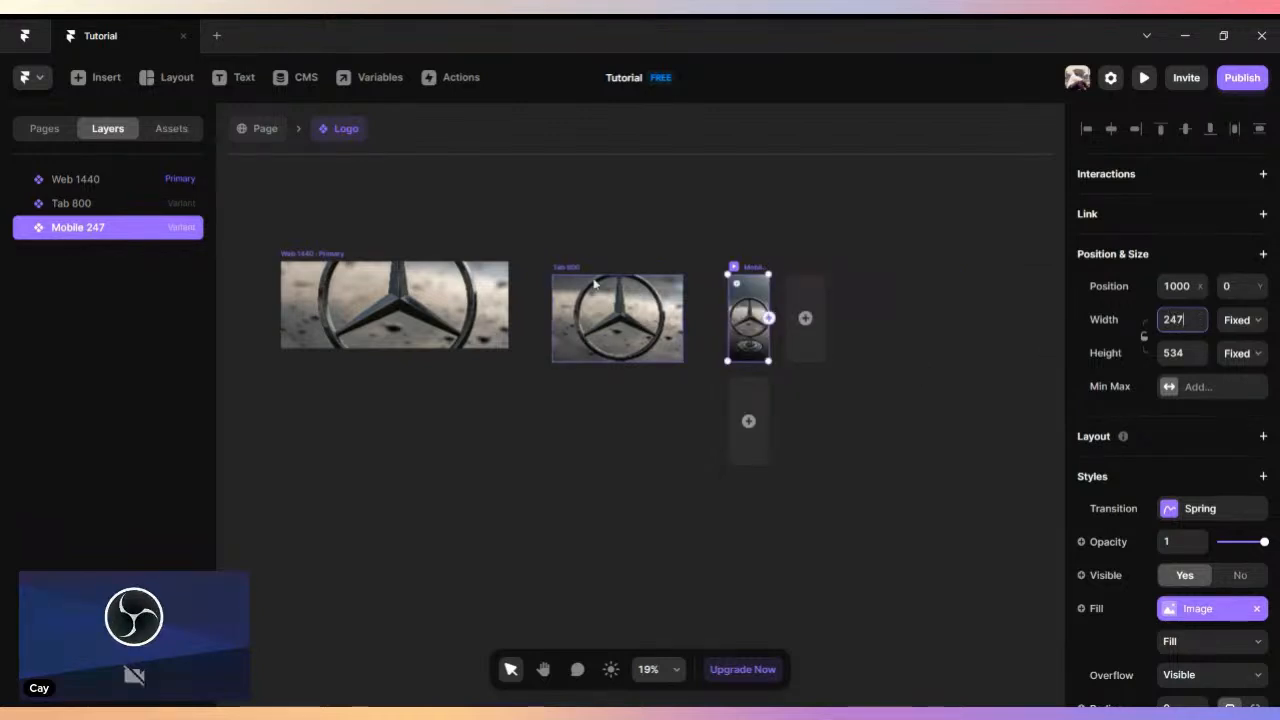
pyautogui.moveTo(570, 267); pyautogui.dragTo(557, 259)
pyautogui.moveTo(758, 267); pyautogui.dragTo(725, 253)
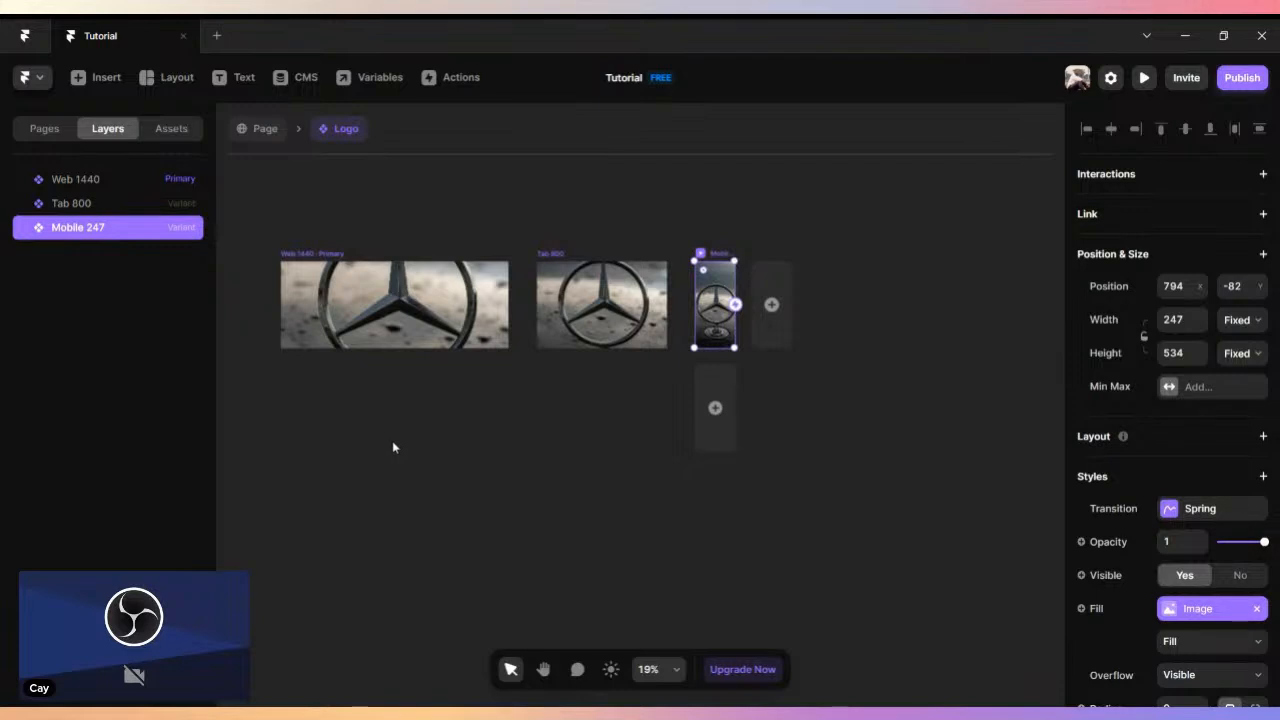
# - Return to the page and move the Logo component off the Desktop frame onto the empty canvas beside it
pyautogui.click(336, 256)
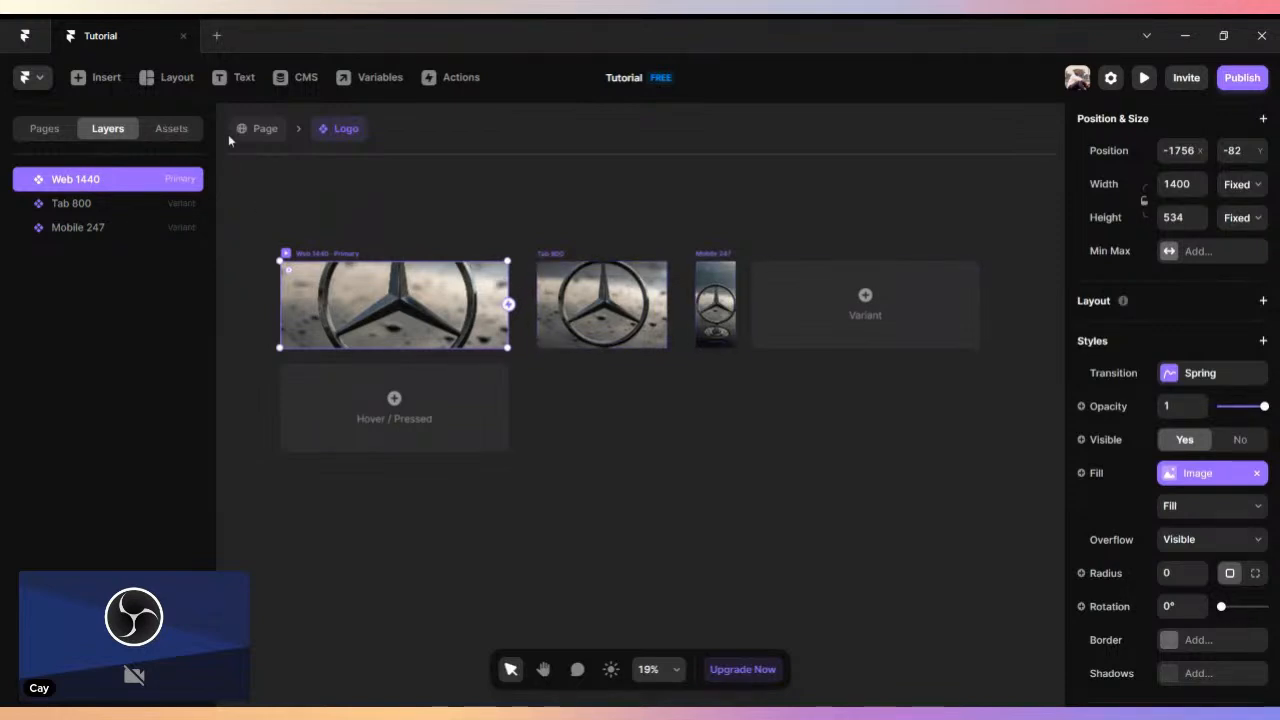
pyautogui.click(254, 129)
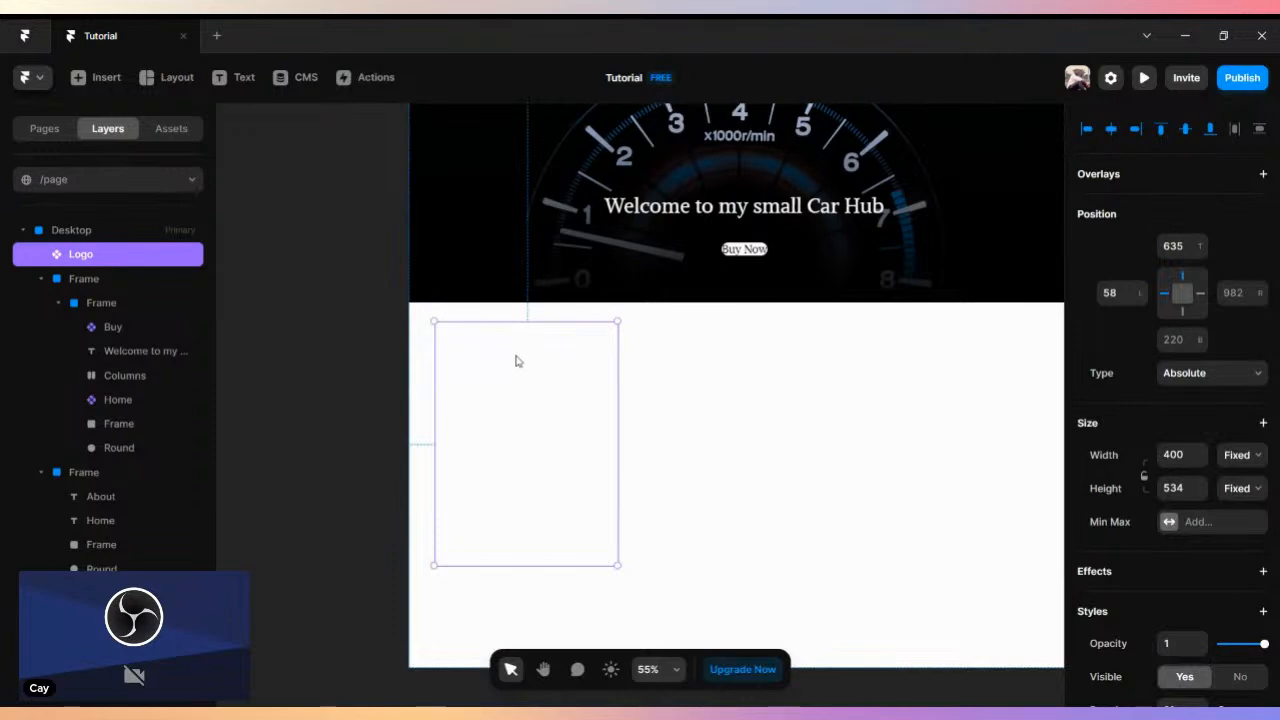
pyautogui.moveTo(549, 371); pyautogui.dragTo(277, 367)
pyautogui.click(472, 346)
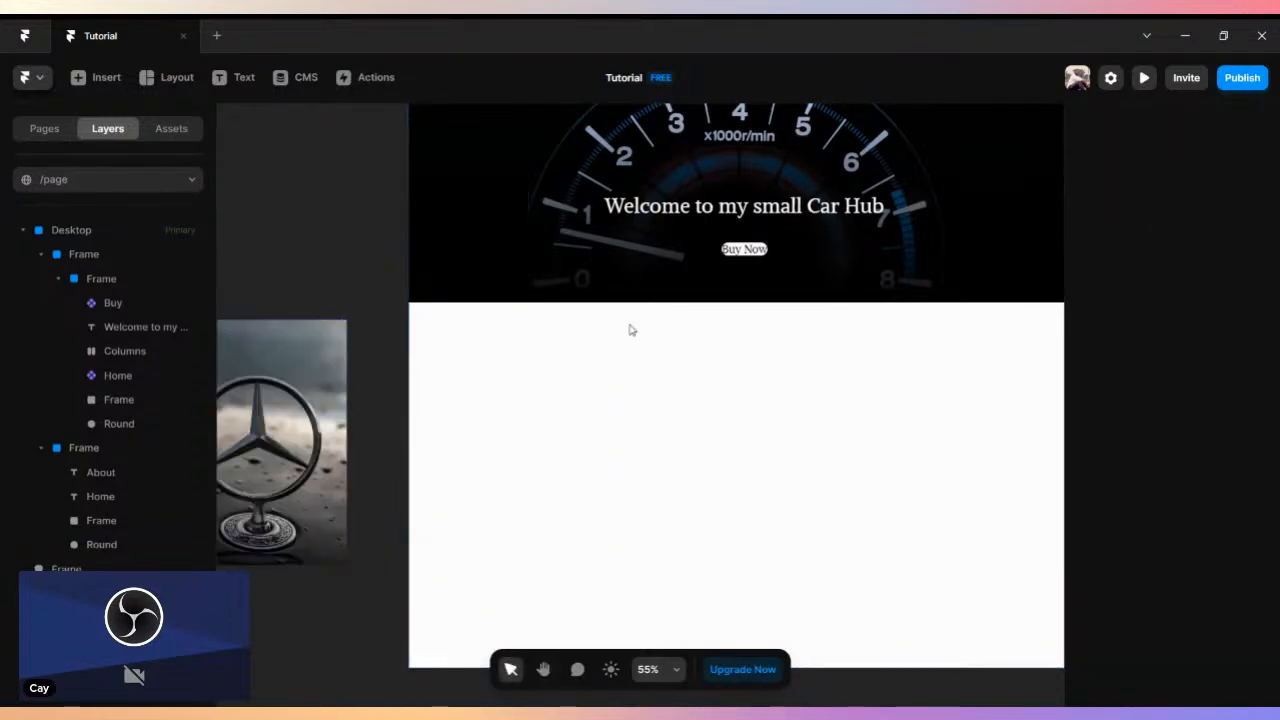
# - Draw a frame about 409 by 132 below the header and fill it with dark teal #064D5B
pyautogui.click(168, 80)
pyautogui.click(168, 125)
pyautogui.moveTo(551, 349)
pyautogui.mouseDown()
pyautogui.moveTo(551, 400)
pyautogui.moveTo(848, 410)
pyautogui.moveTo(738, 390)
pyautogui.mouseUp()
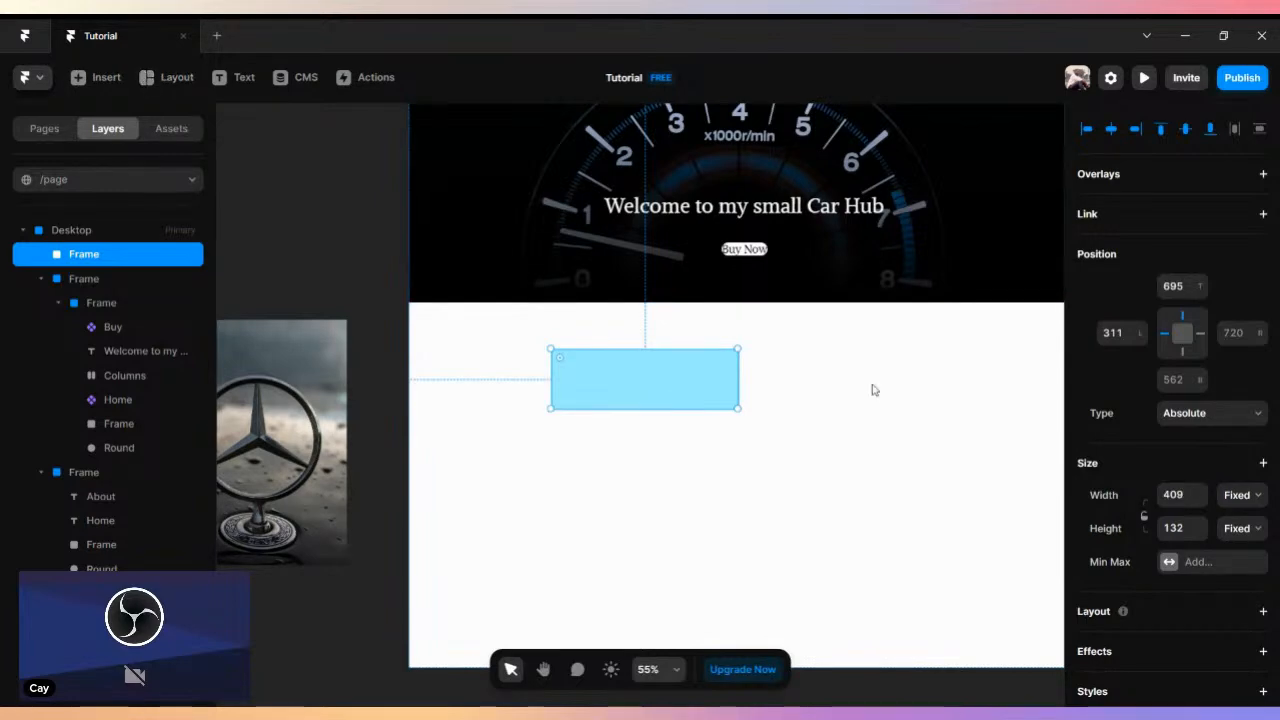
pyautogui.scroll(-5, 1262, 445)
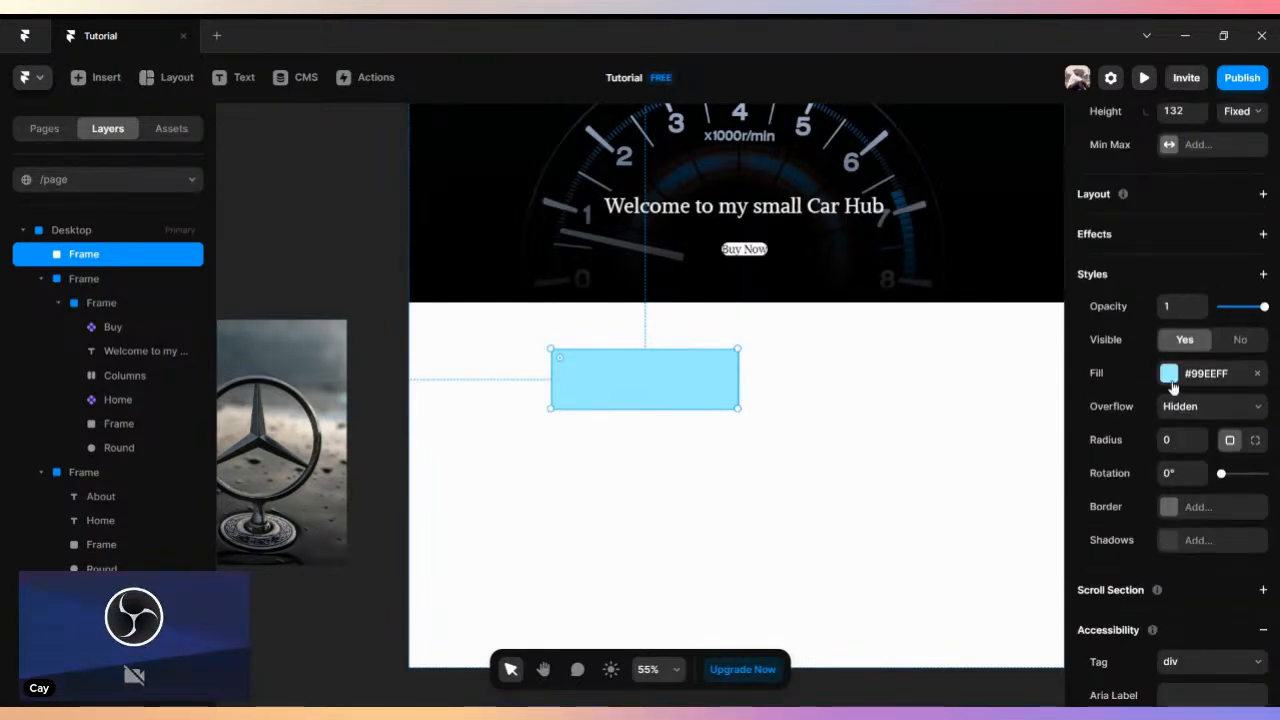
pyautogui.click(1166, 378)
pyautogui.moveTo(939, 465); pyautogui.dragTo(1023, 500)
pyautogui.click(1034, 374)
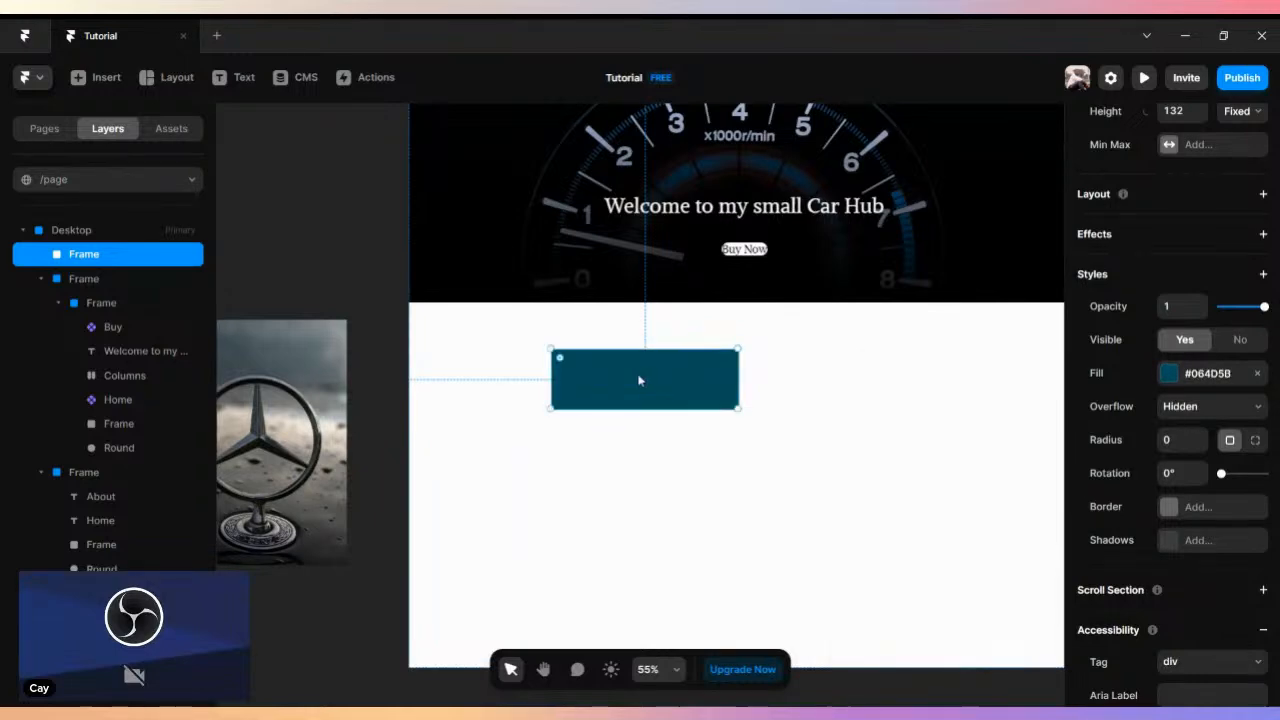
# - Draw a white circle about 135 by 136 on the canvas and place it inside the teal frame
pyautogui.click(162, 79)
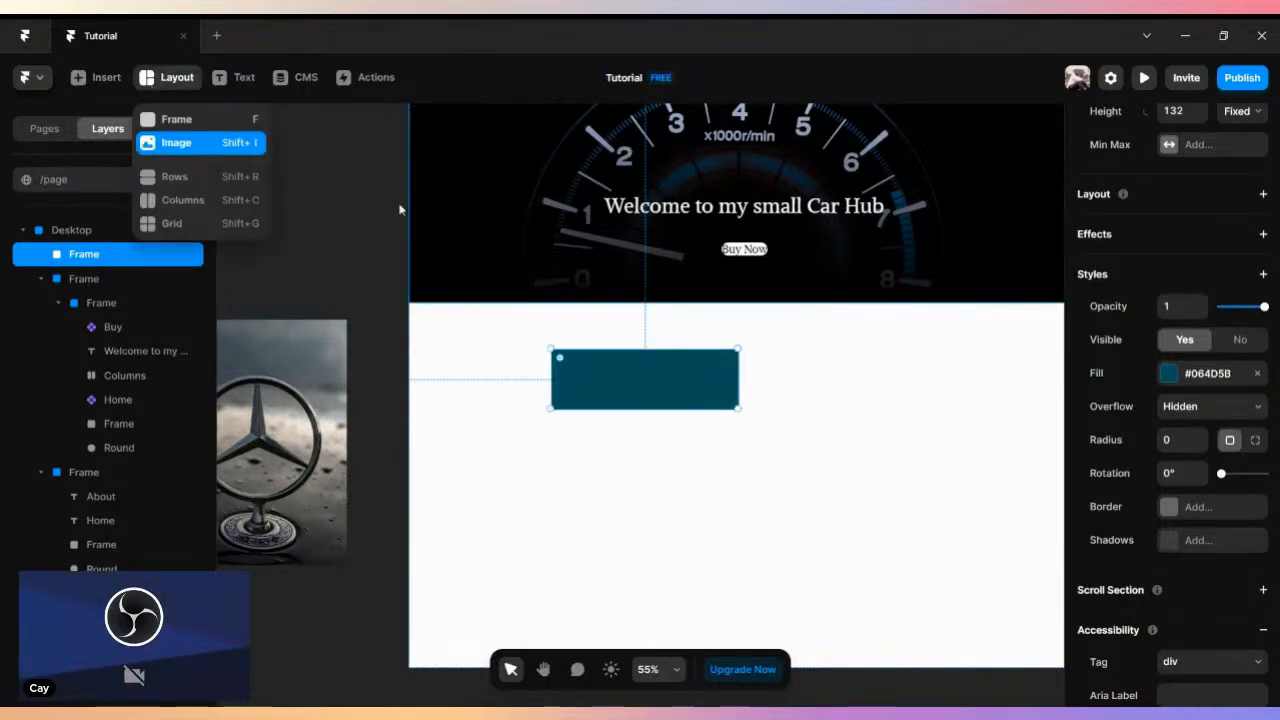
pyautogui.click(170, 120)
pyautogui.moveTo(265, 197); pyautogui.dragTo(327, 259)
pyautogui.moveTo(274, 212); pyautogui.dragTo(606, 380)
# - Enlarge the teal frame to about 429 by 169 and reposition the white circle inside it
pyautogui.click(702, 393)
pyautogui.moveTo(740, 408); pyautogui.dragTo(749, 428)
pyautogui.moveTo(590, 401); pyautogui.dragTo(603, 402)
# - Round the teal frame's corners with a radius of 84
pyautogui.click(700, 385)
pyautogui.scroll(-4, 1200, 400)
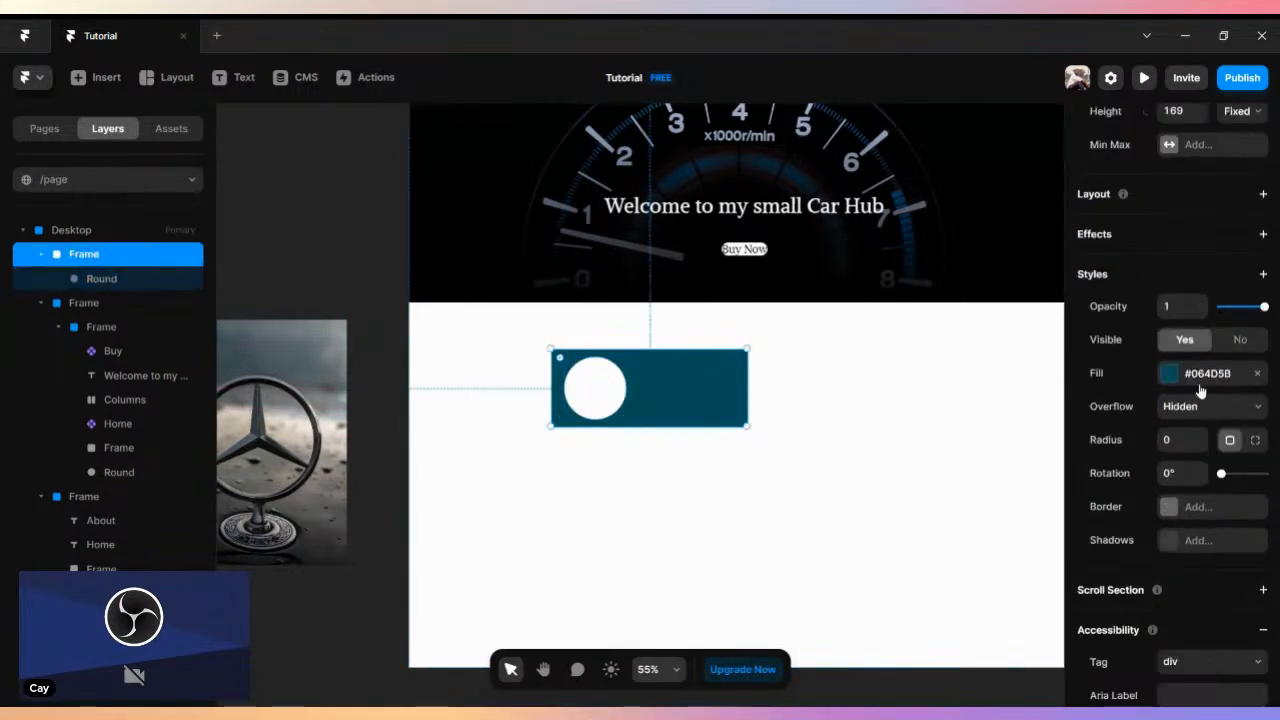
pyautogui.click(1205, 437)
pyautogui.moveTo(1205, 437); pyautogui.dragTo(1205, 437)
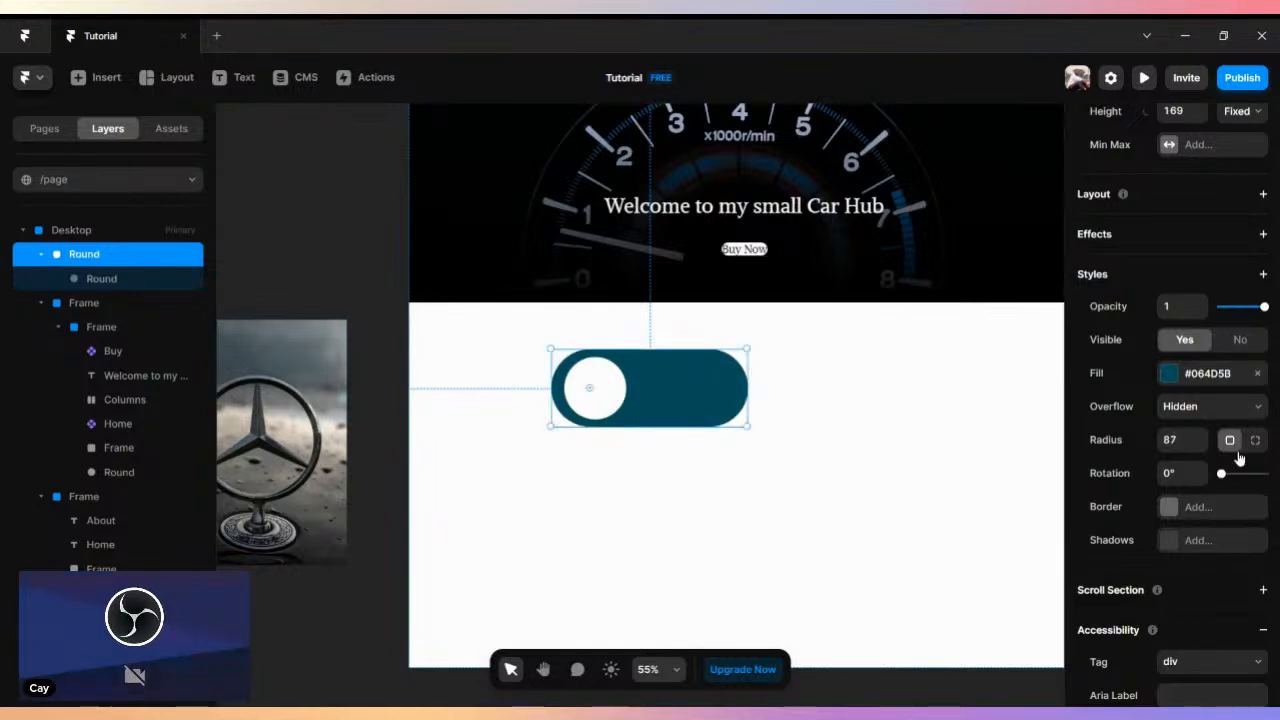
pyautogui.click(1200, 450)
pyautogui.click(1200, 450)
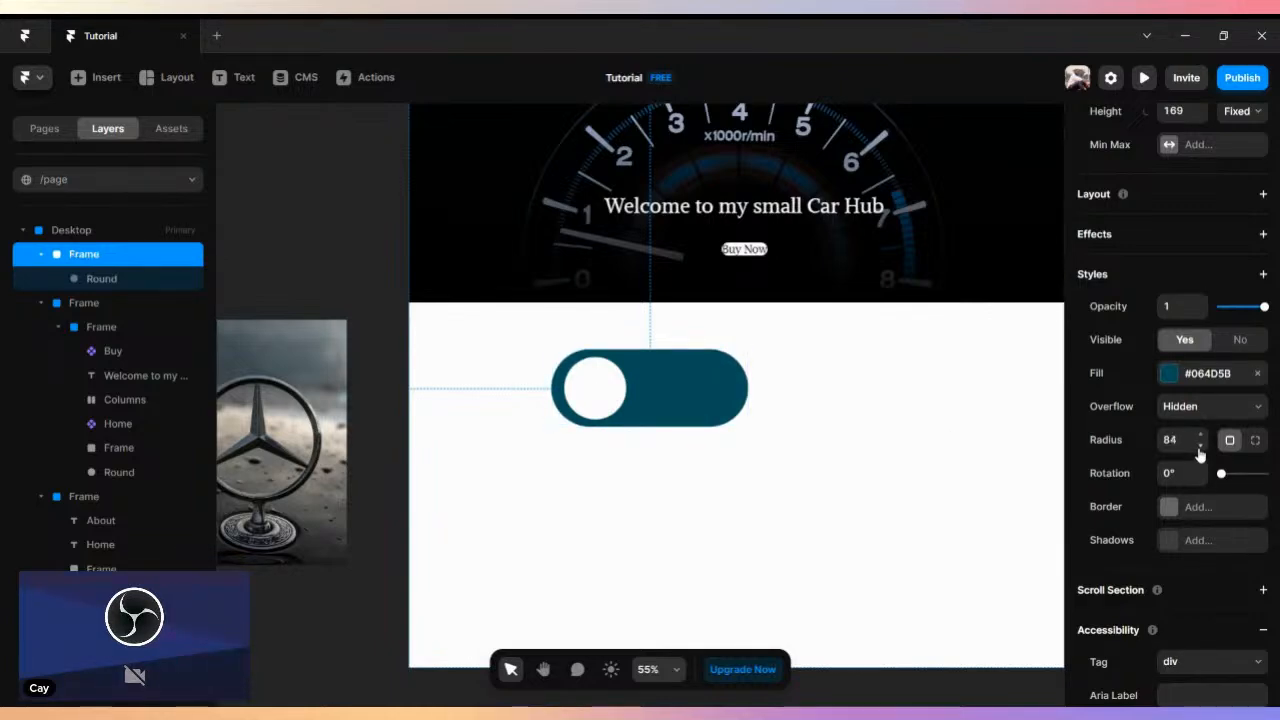
# - Move the teal toggle frame off the Desktop page to the empty canvas above the blue frame
pyautogui.click(600, 386)
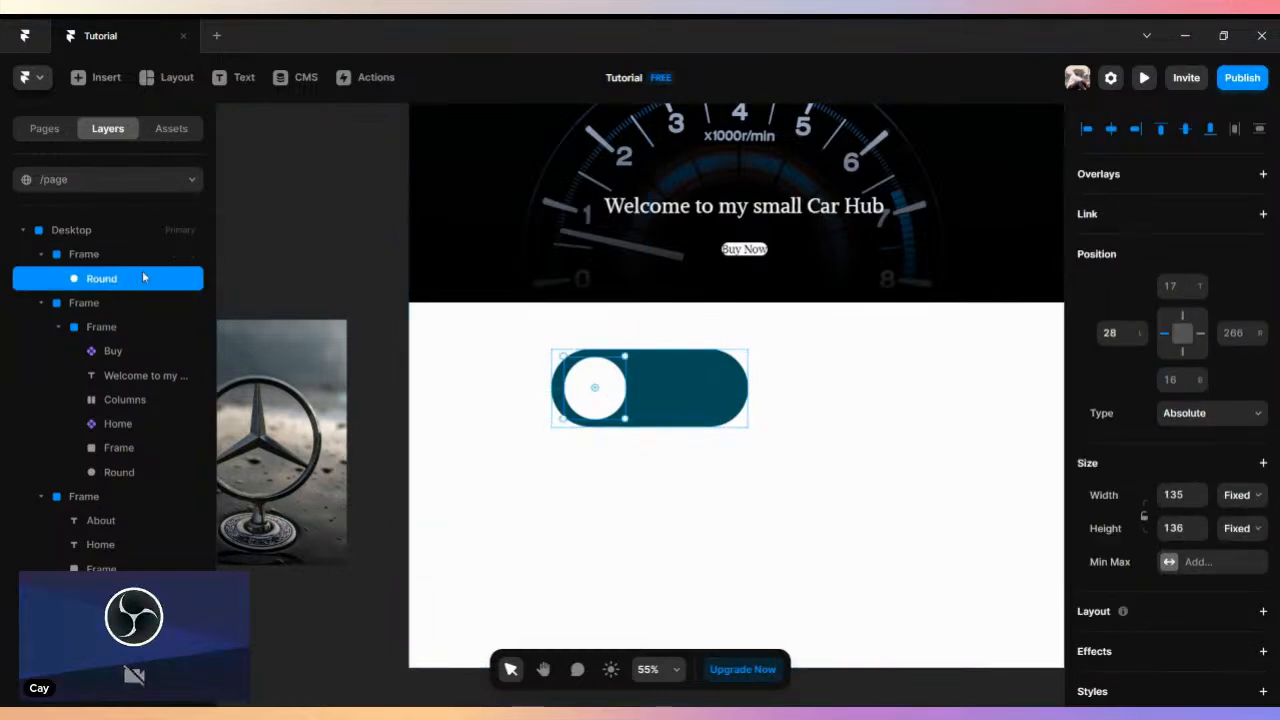
pyautogui.click(84, 254)
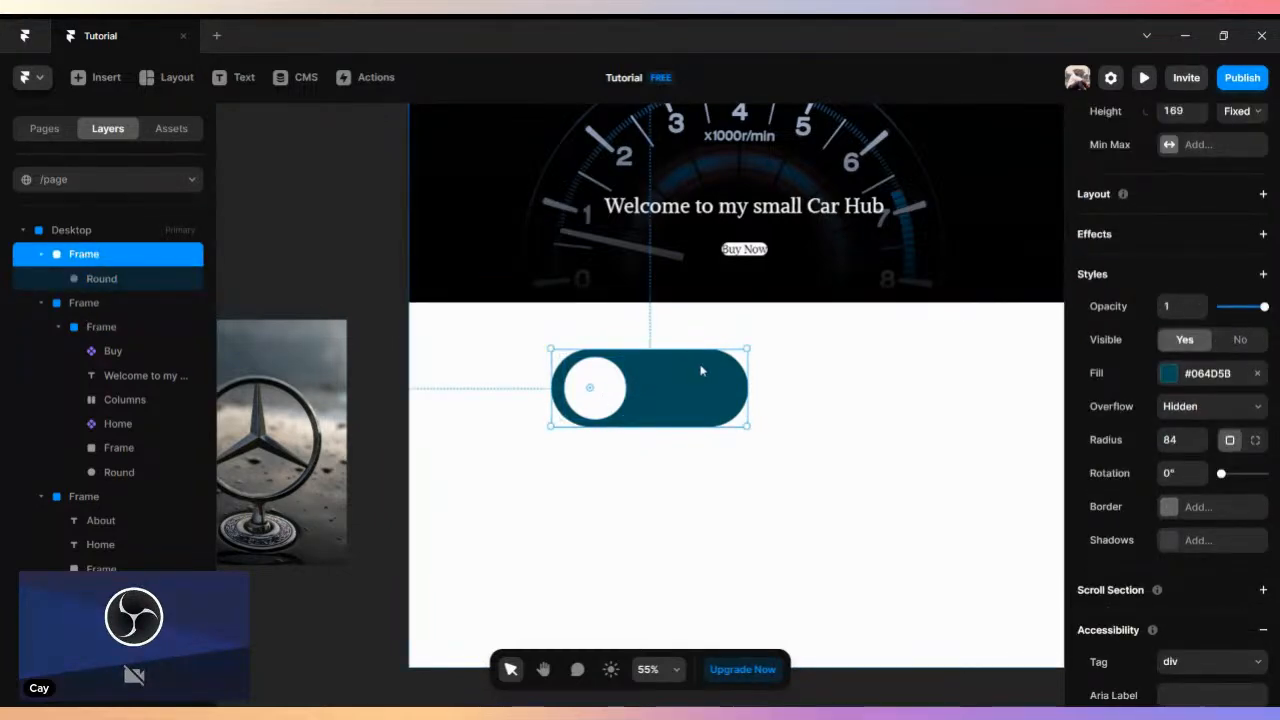
pyautogui.moveTo(674, 381); pyautogui.dragTo(288, 210)
pyautogui.press('space')
pyautogui.moveTo(365, 288); pyautogui.dragTo(686, 337)
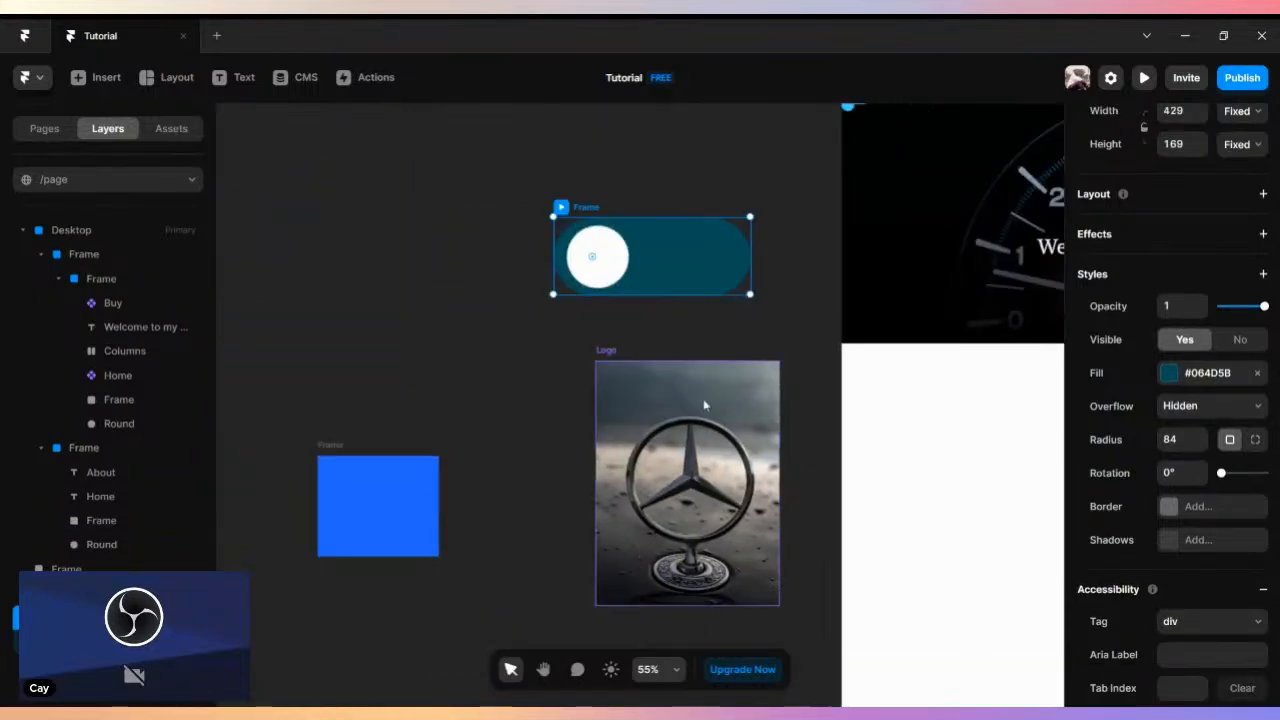
pyautogui.click(665, 384)
pyautogui.moveTo(567, 210); pyautogui.dragTo(300, 193)
# - Turn the teal toggle frame into a component titled "Toggle"
pyautogui.rightClick(322, 195)
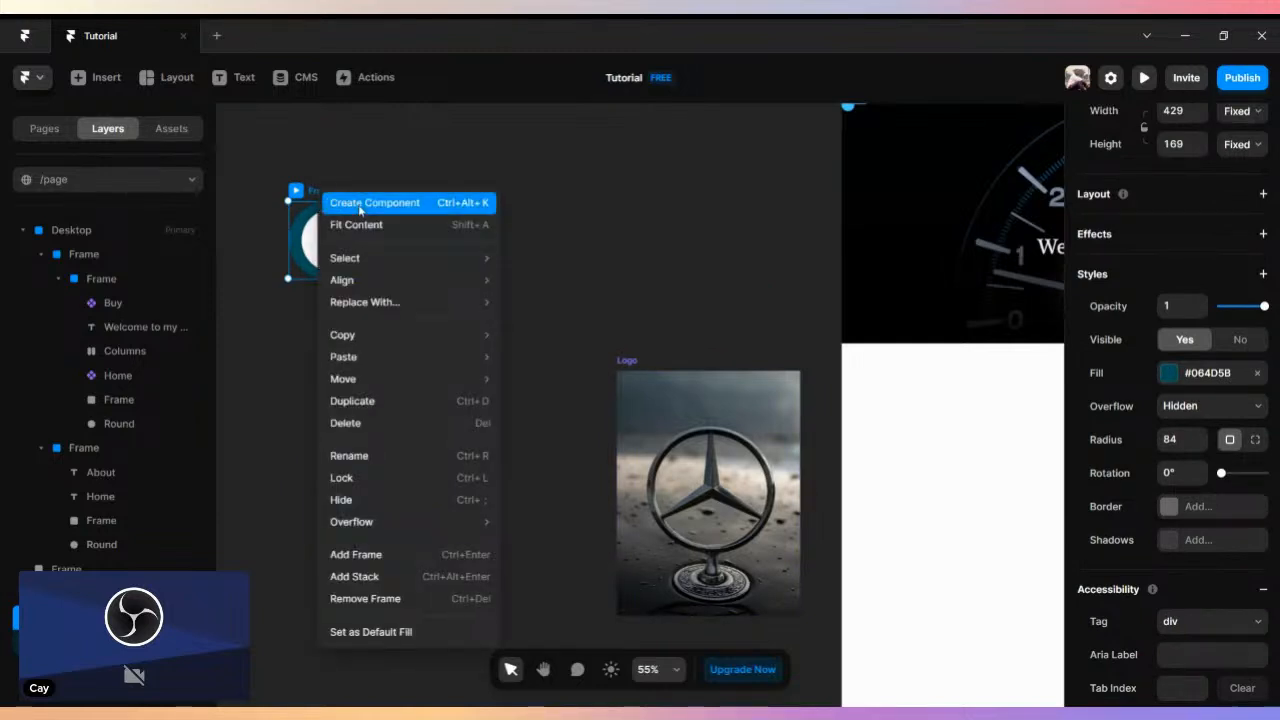
pyautogui.click(359, 203)
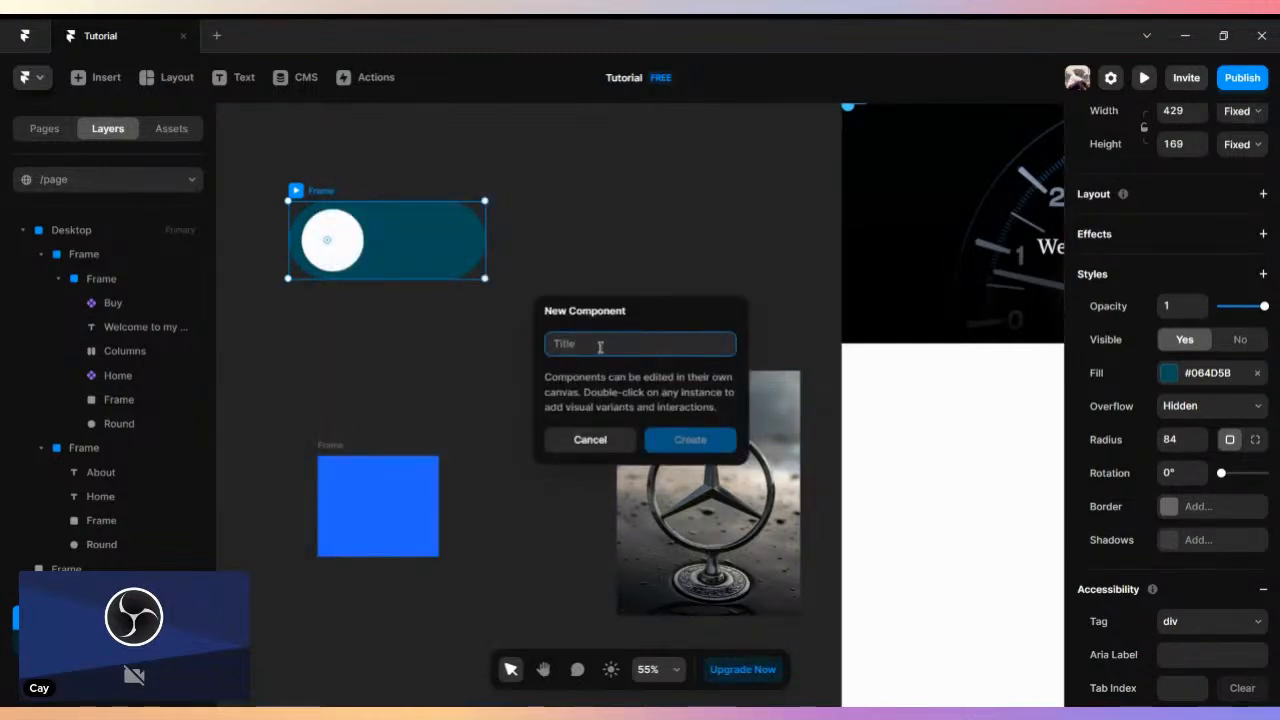
pyautogui.write('Toggle')
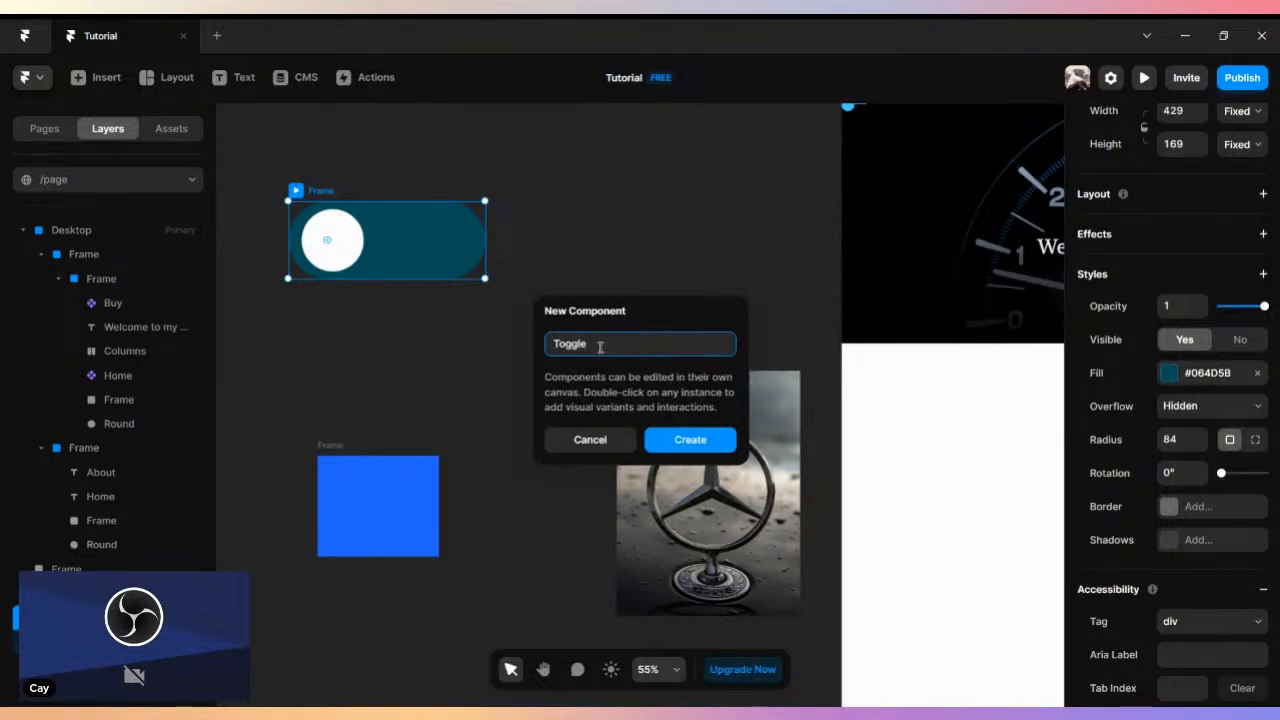
pyautogui.click(690, 440)
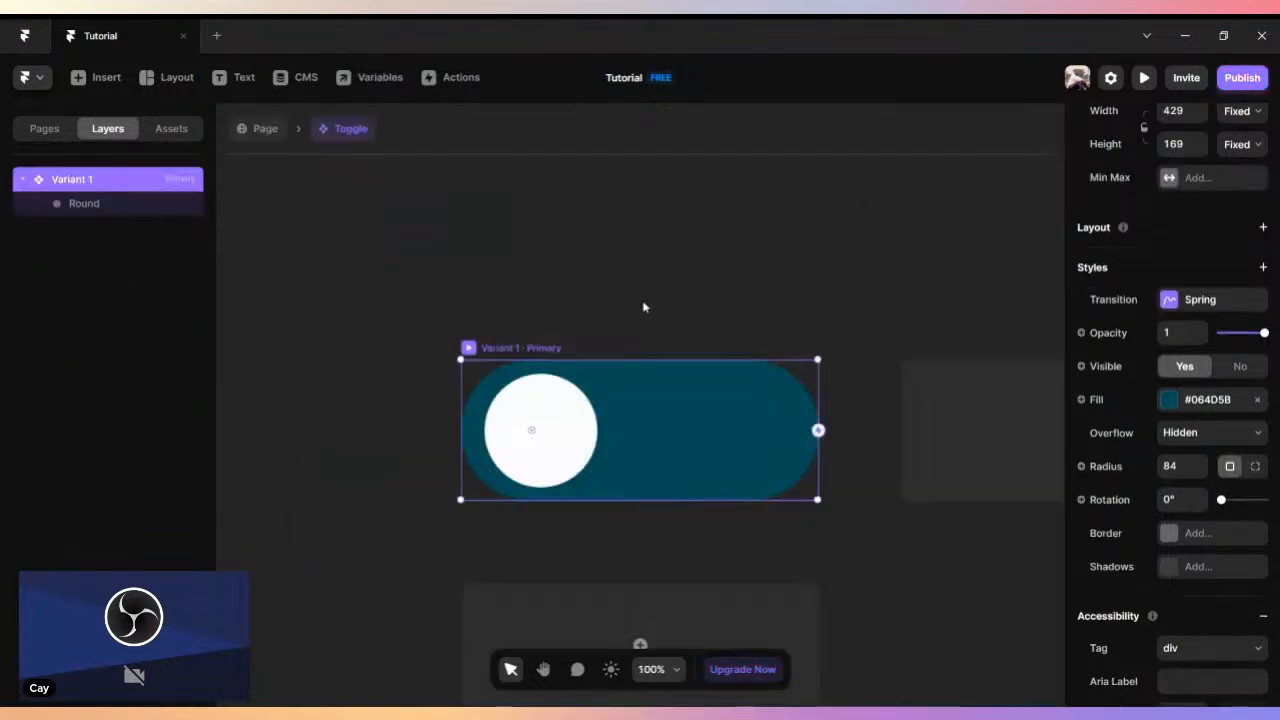
# - Add a second variant beside the Toggle component's primary variant
pyautogui.scroll(-3, 874, 364)
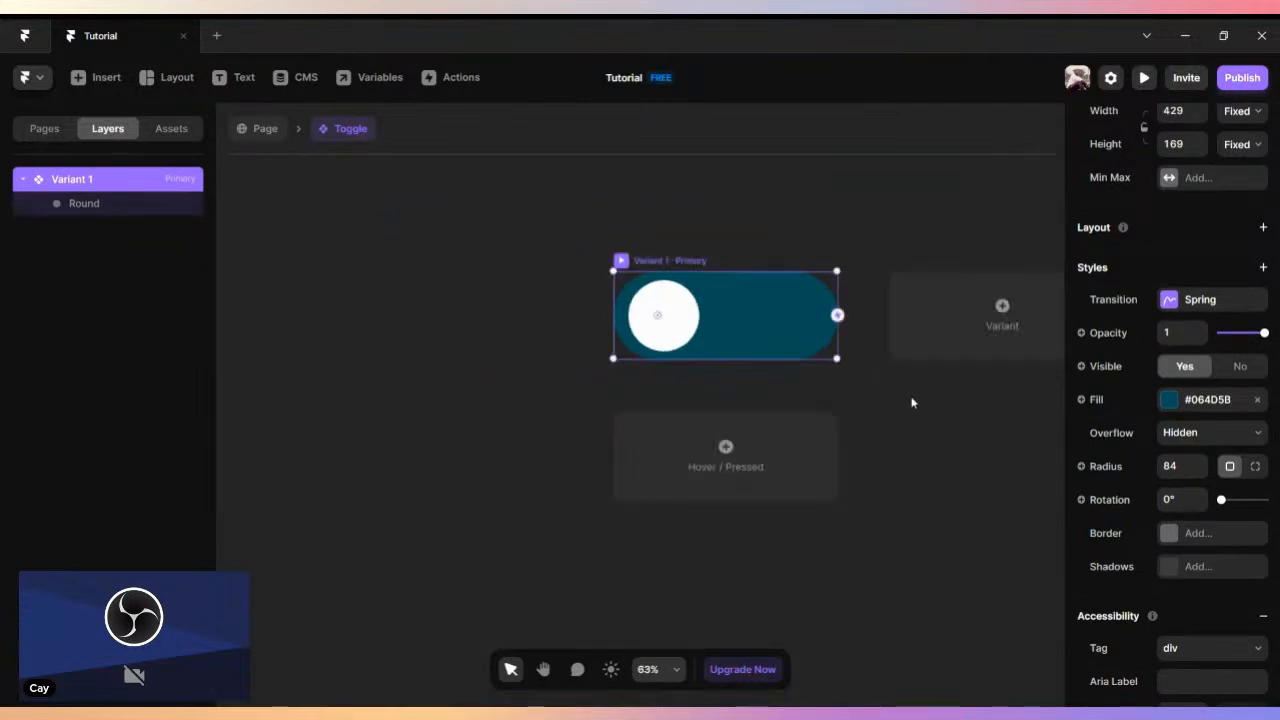
pyautogui.press('space')
pyautogui.moveTo(852, 414); pyautogui.dragTo(530, 425)
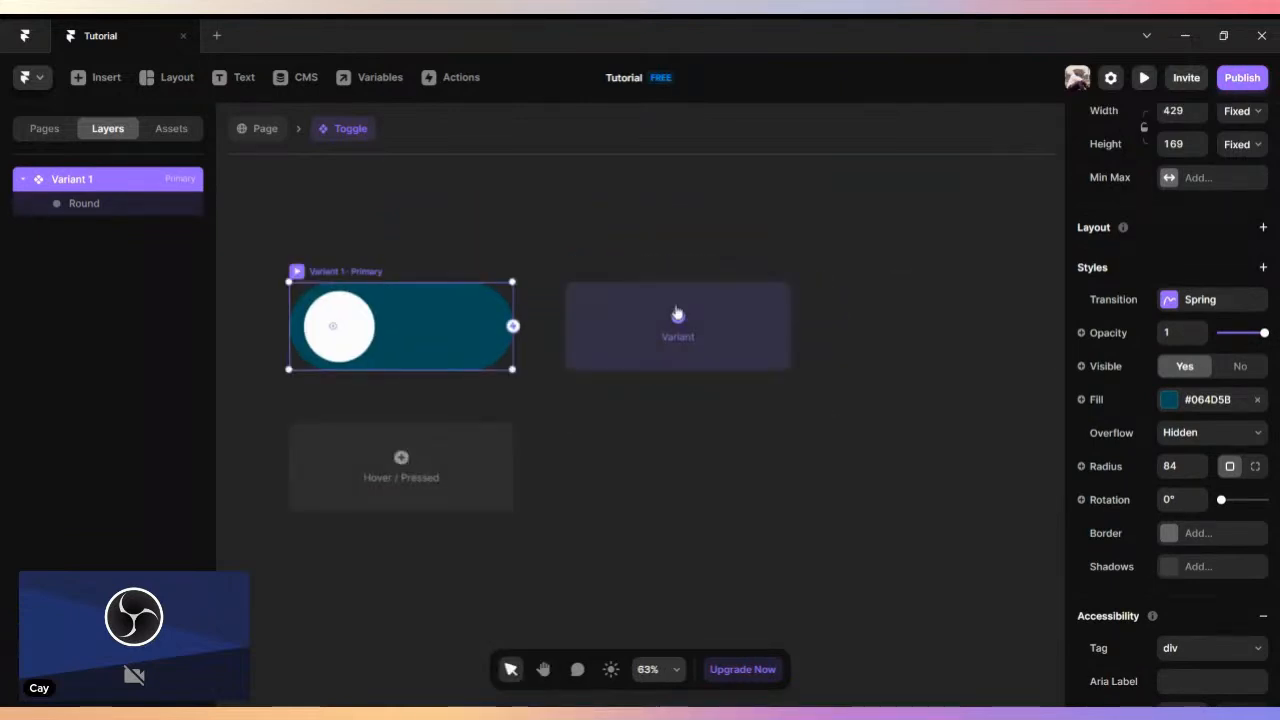
pyautogui.click(692, 318)
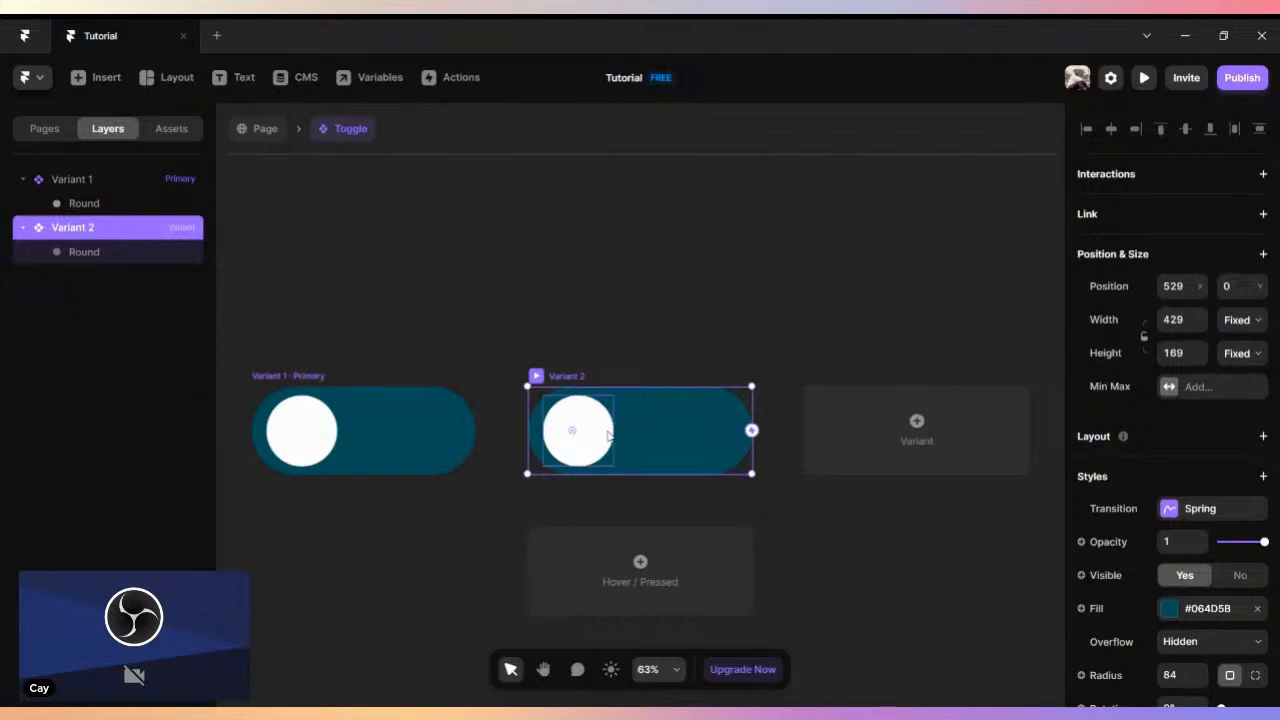
# - Move the white circle in Variant 2 to the right end of the teal toggle
pyautogui.click(589, 428)
pyautogui.moveTo(589, 428); pyautogui.dragTo(718, 447)
# - Connect Variant 1 to Variant 2 and Variant 2 back to Variant 1 with Tap interactions, and return to the page canvas
pyautogui.click(313, 376)
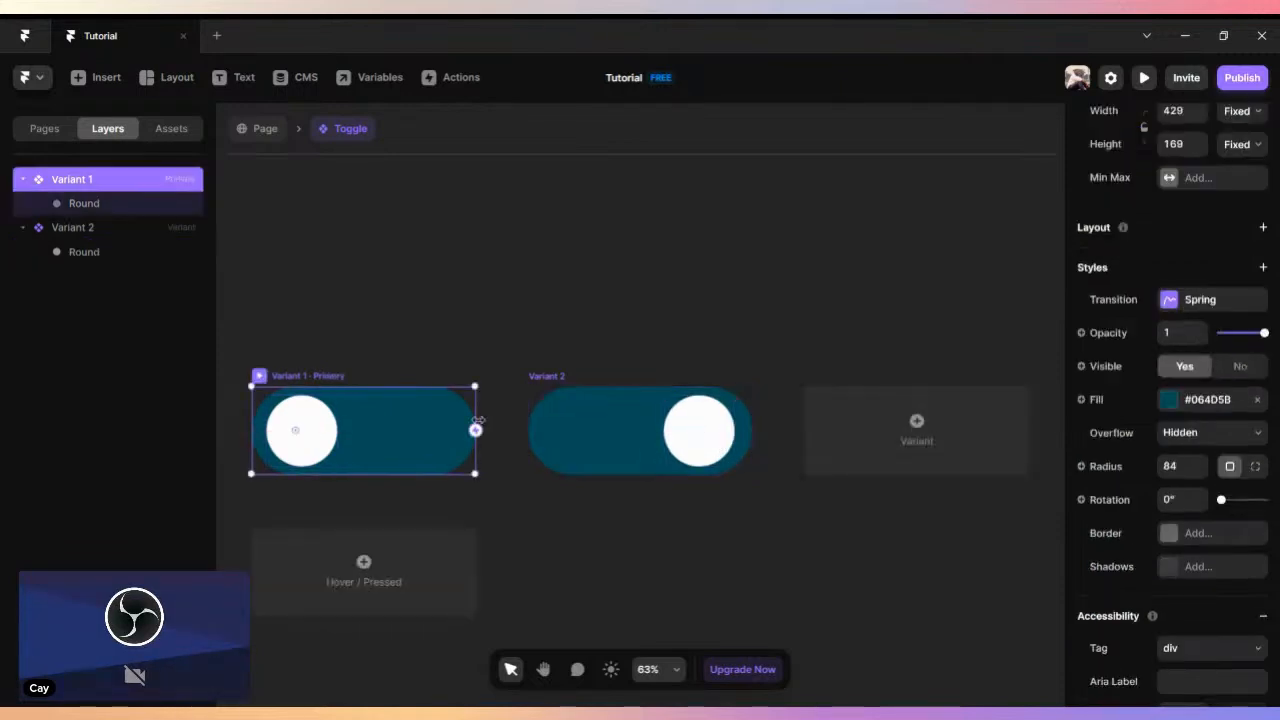
pyautogui.moveTo(477, 429); pyautogui.dragTo(590, 446)
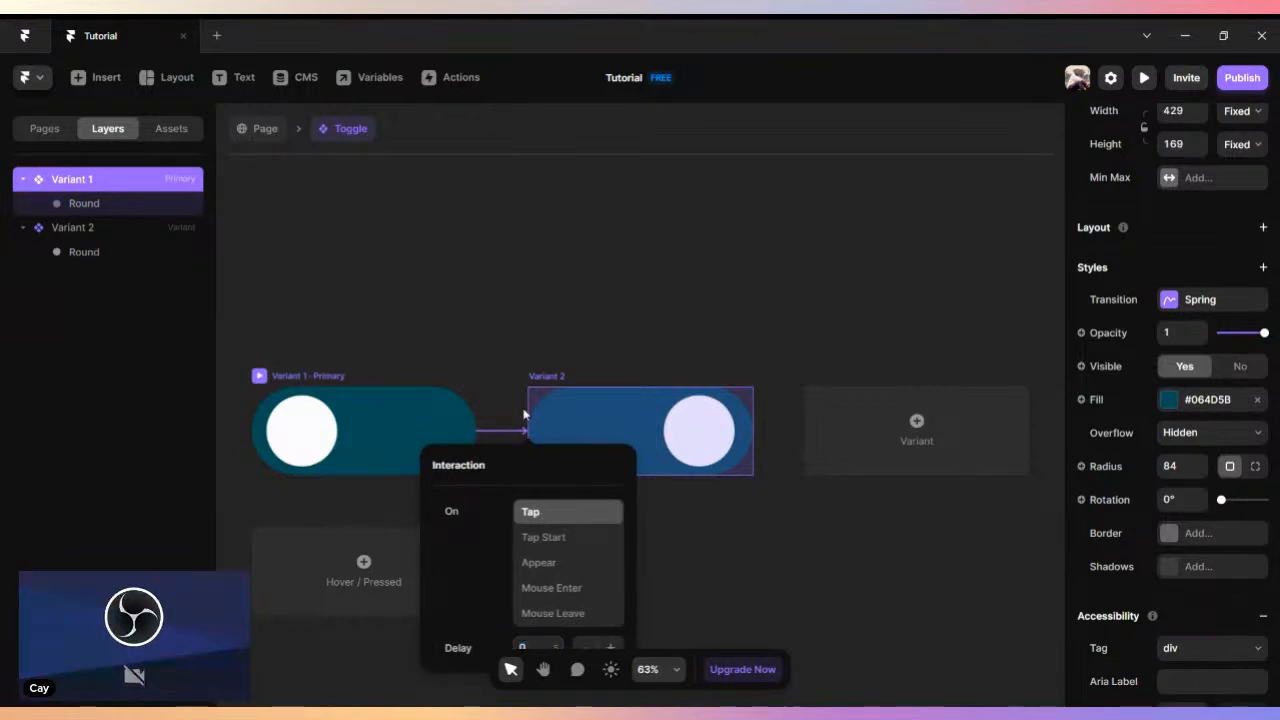
pyautogui.click(549, 378)
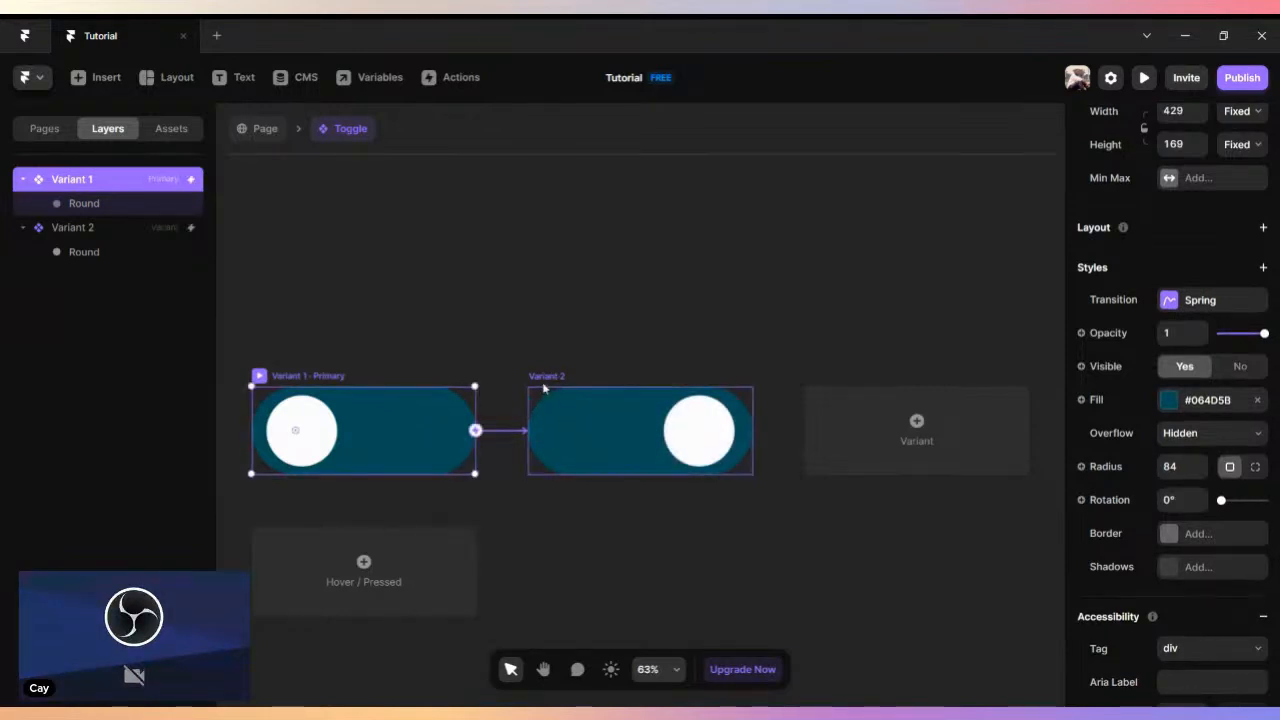
pyautogui.click(540, 388)
pyautogui.moveTo(751, 431); pyautogui.dragTo(464, 430)
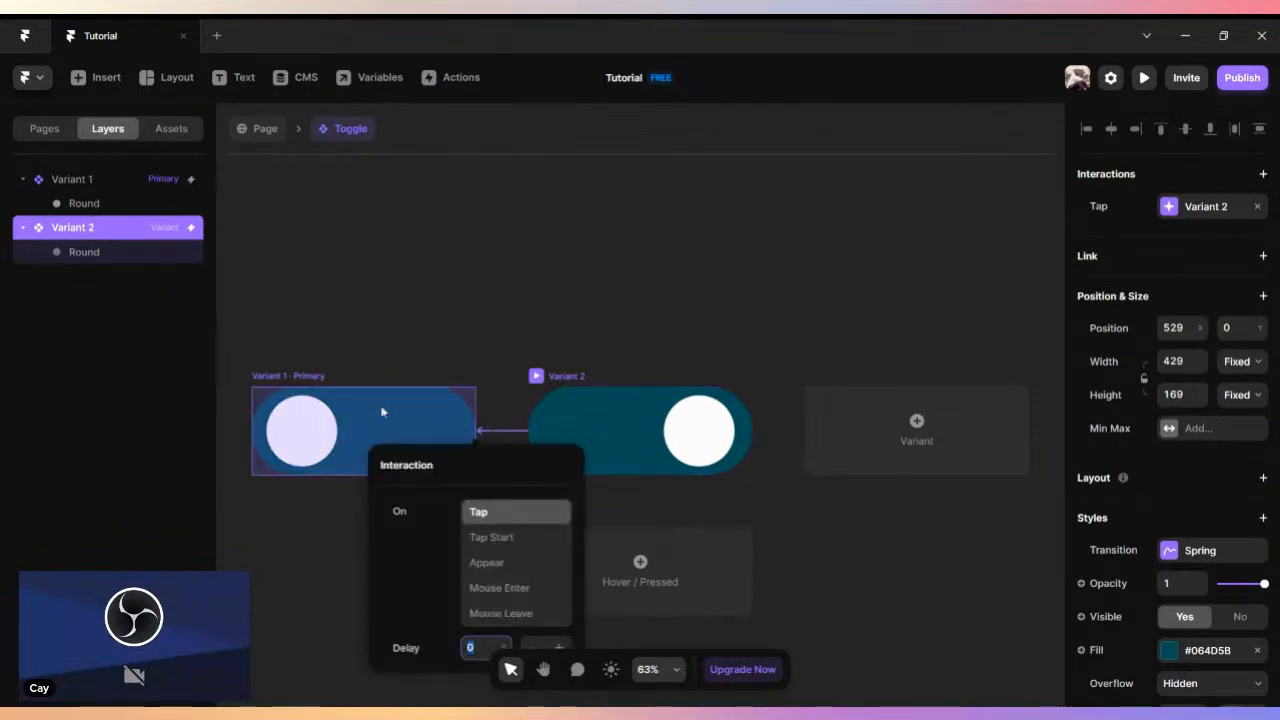
pyautogui.click(468, 507)
pyautogui.click(336, 320)
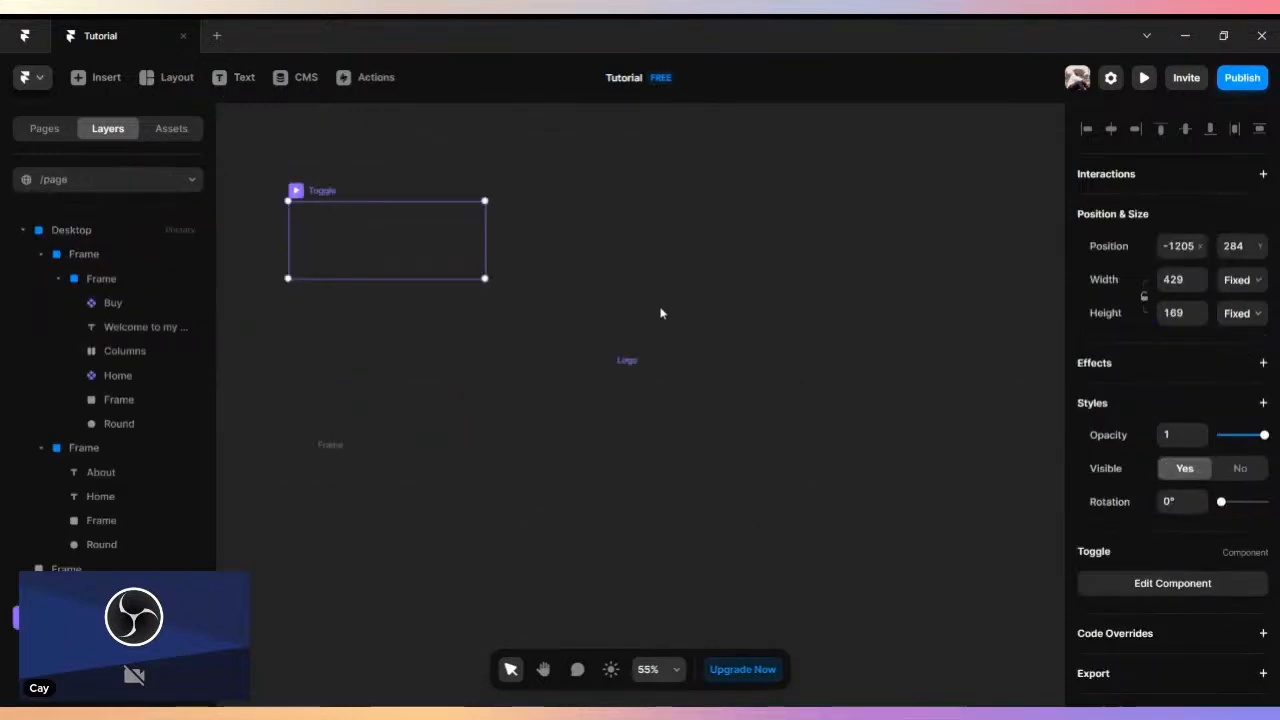
# - Preview the Toggle component on its own and return to the canvas
pyautogui.hotkey('ctrl', 'p')
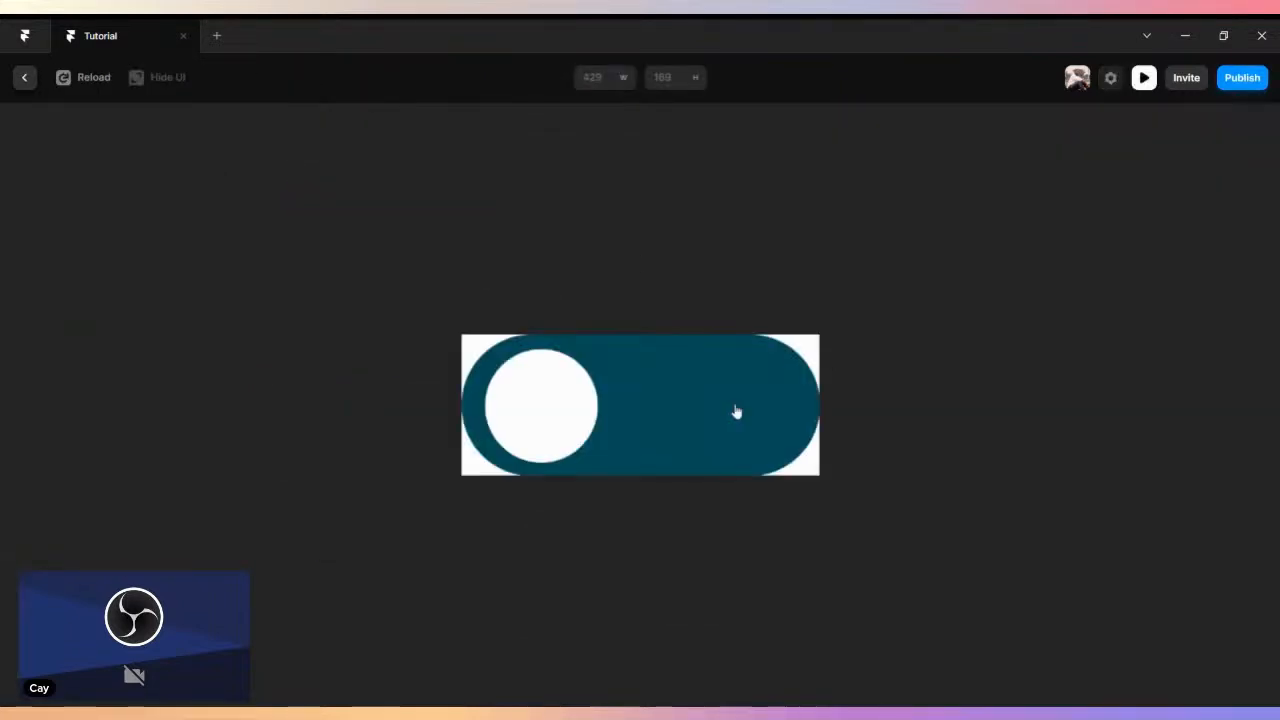
pyautogui.click(24, 80)
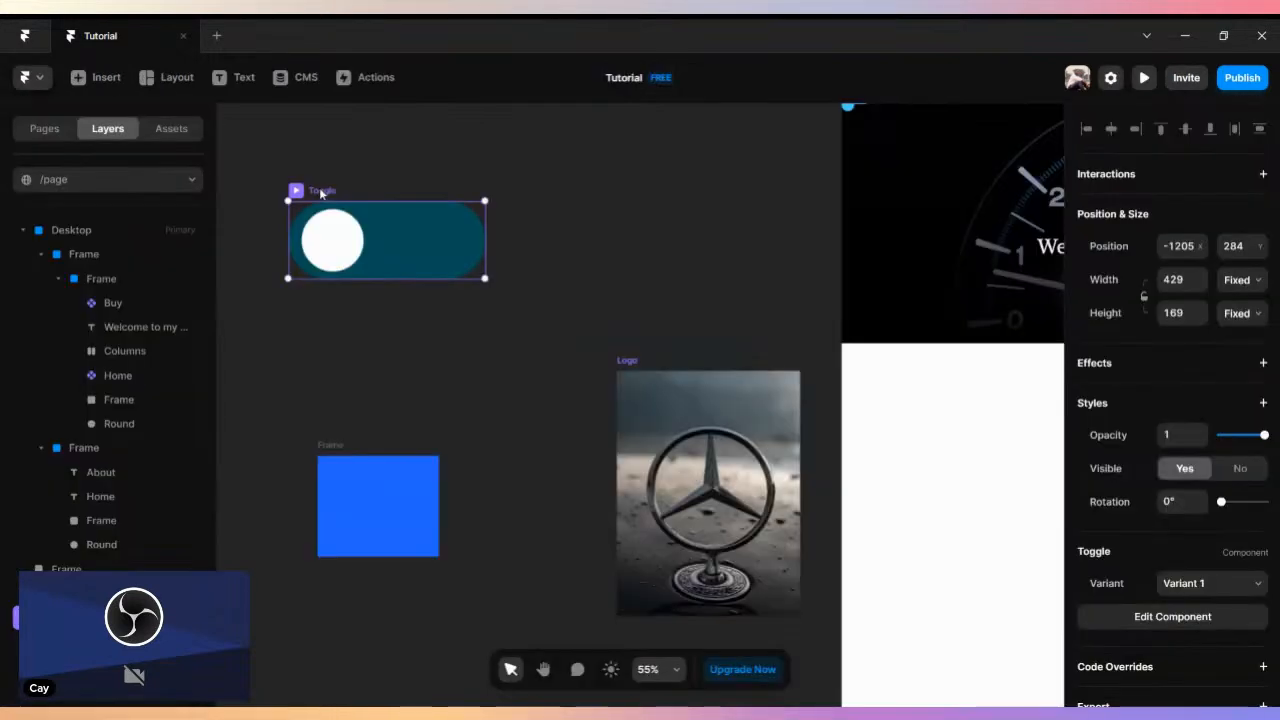
# - Place the Toggle component in the Desktop page's white area below the hero, about 428 from the left and 676 from the top
pyautogui.scroll(-3, 321, 192)
pyautogui.press('space')
pyautogui.moveTo(533, 289); pyautogui.dragTo(413, 297)
pyautogui.press('space')
pyautogui.moveTo(383, 240); pyautogui.dragTo(426, 237)
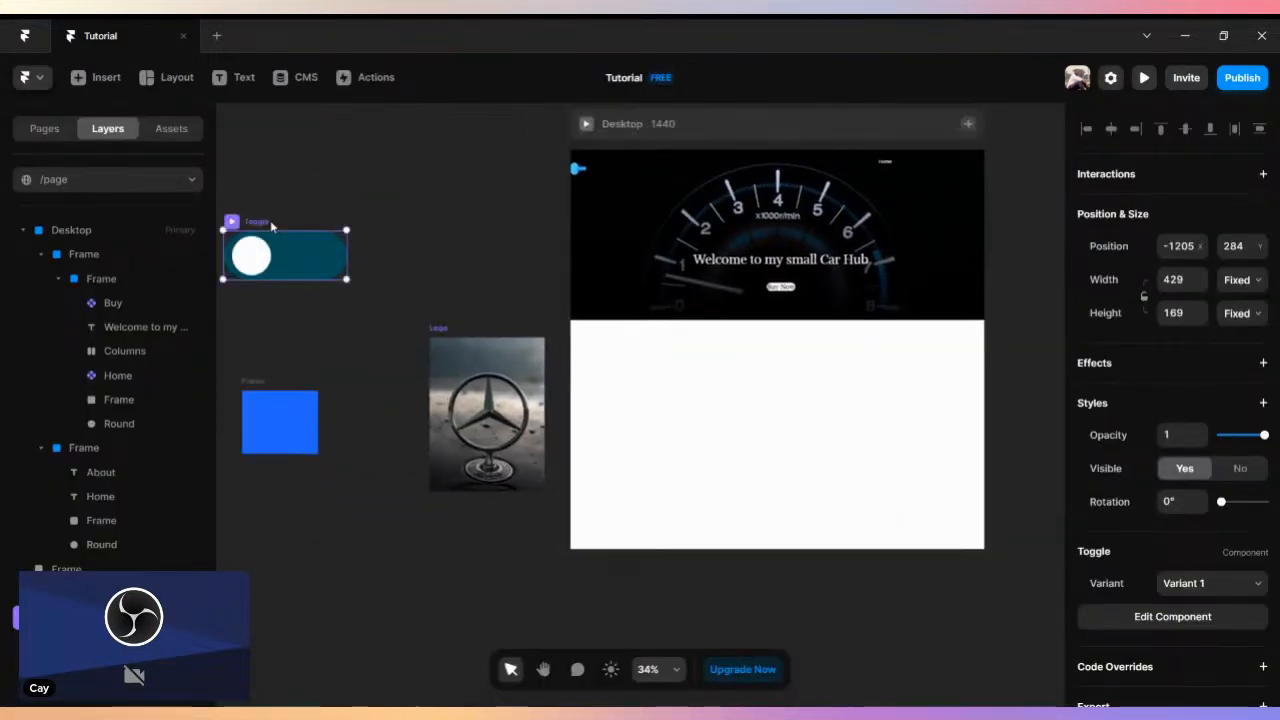
pyautogui.moveTo(258, 226); pyautogui.dragTo(725, 339)
# - Preview the Desktop page, flip the toggle back and forth several times to test it, and return to the canvas
pyautogui.click(586, 125)
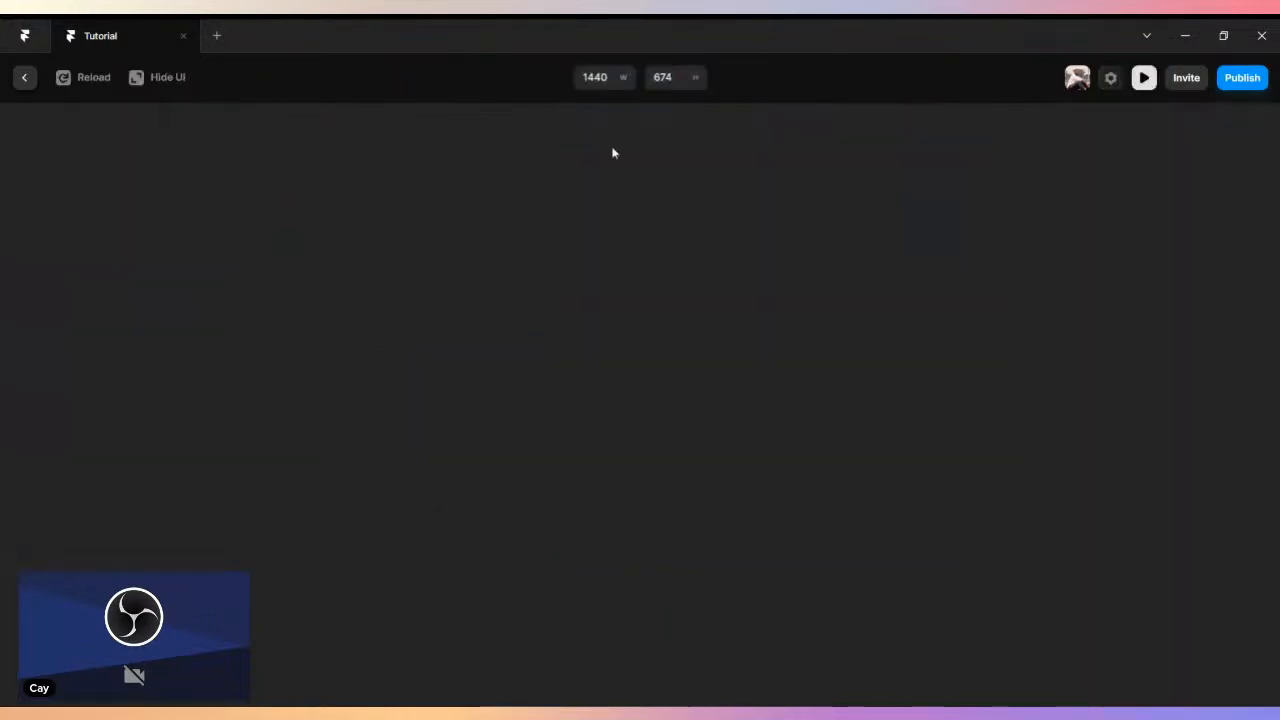
pyautogui.scroll(-5, 766, 243)
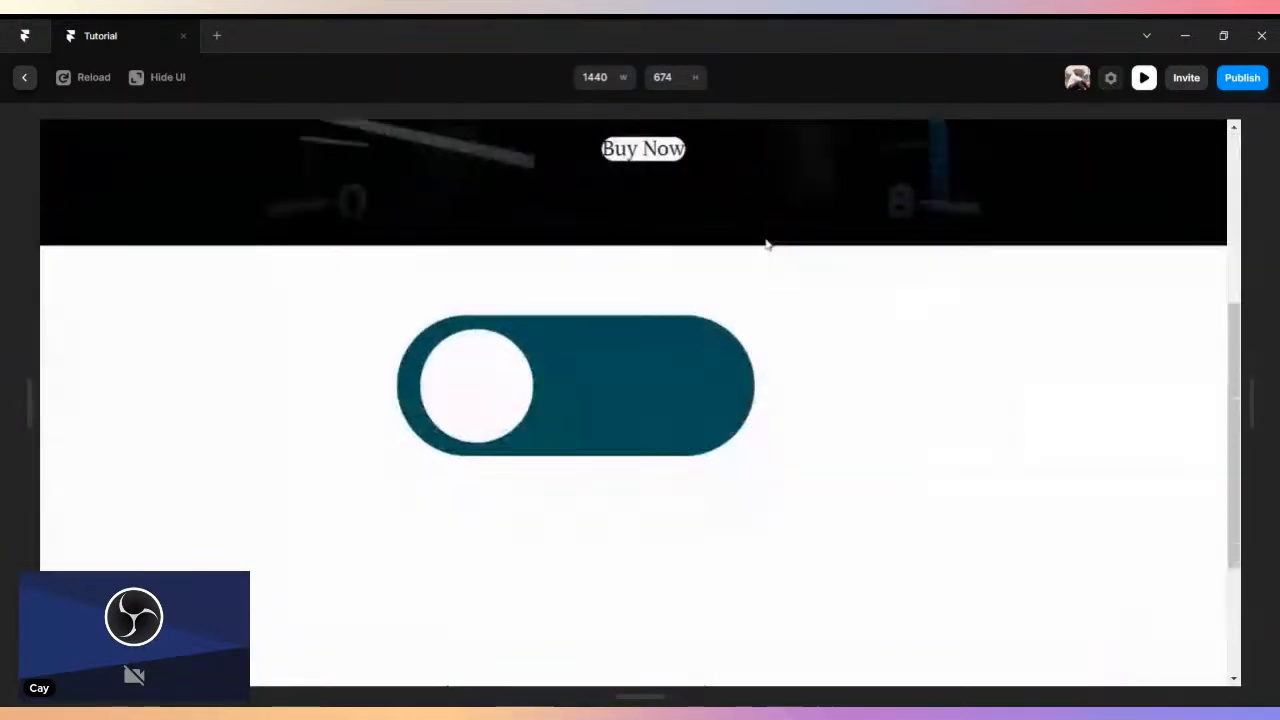
pyautogui.click(677, 327)
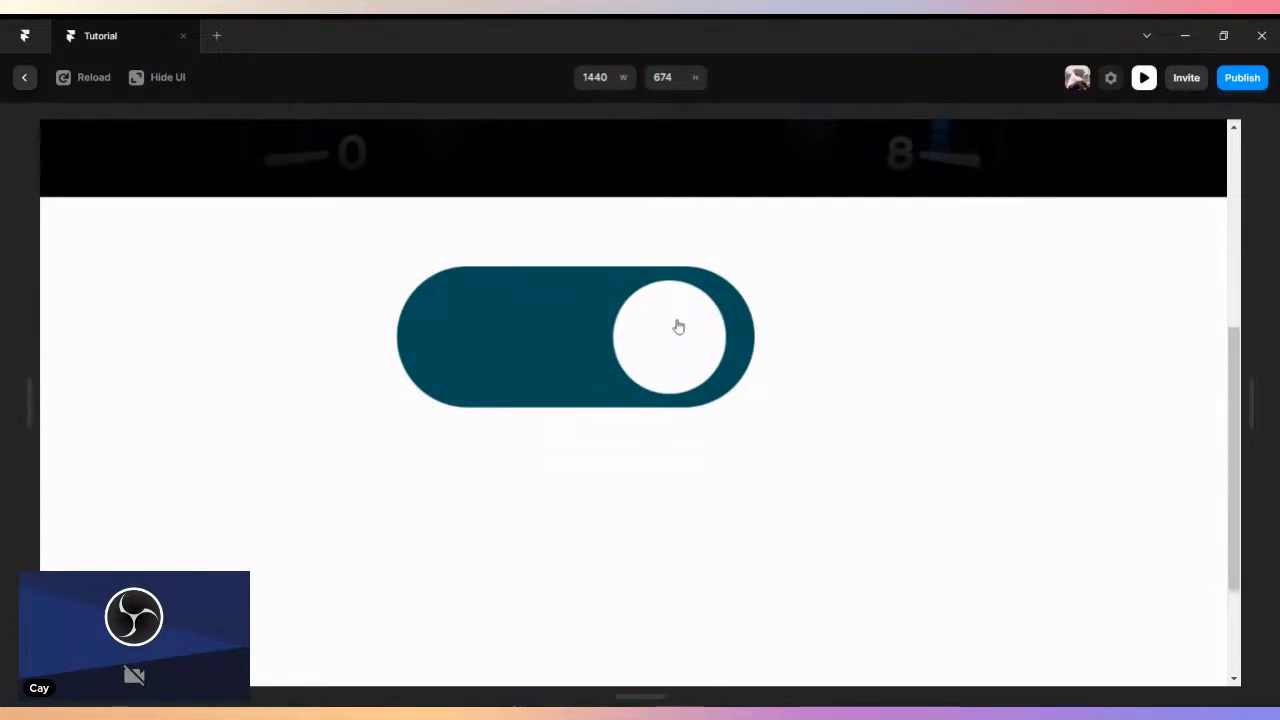
pyautogui.click(549, 346)
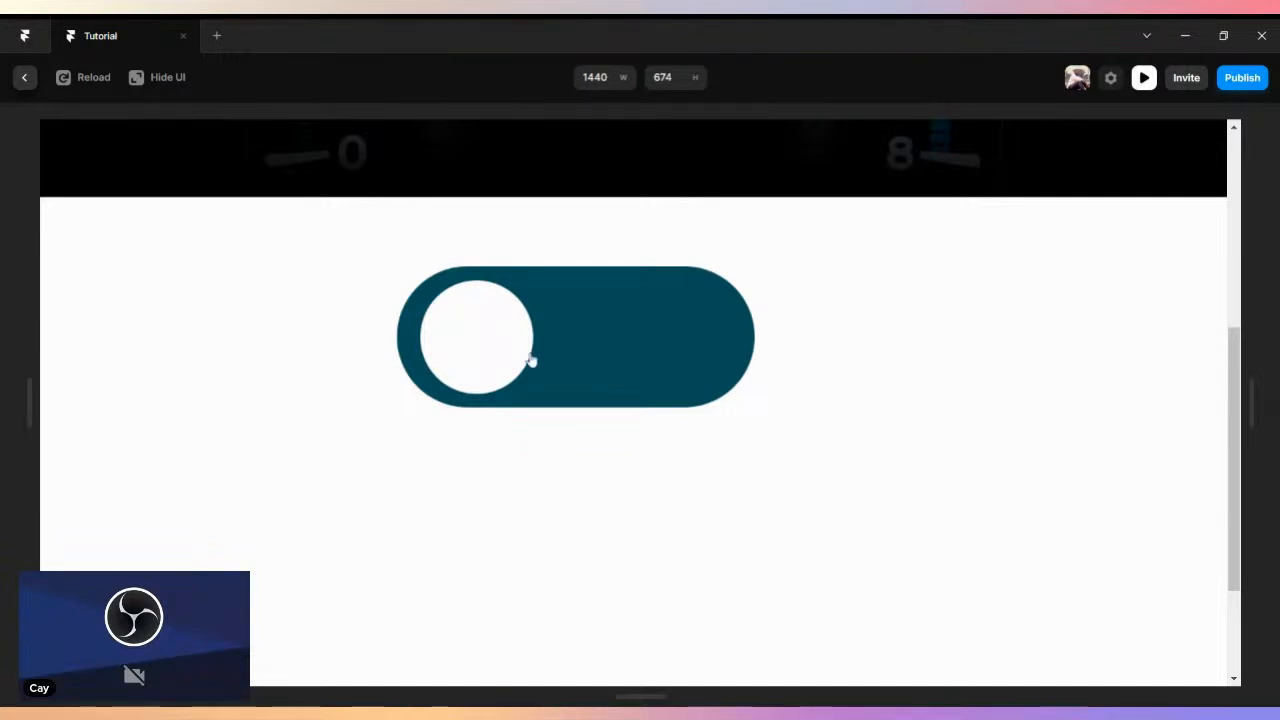
pyautogui.click(750, 351)
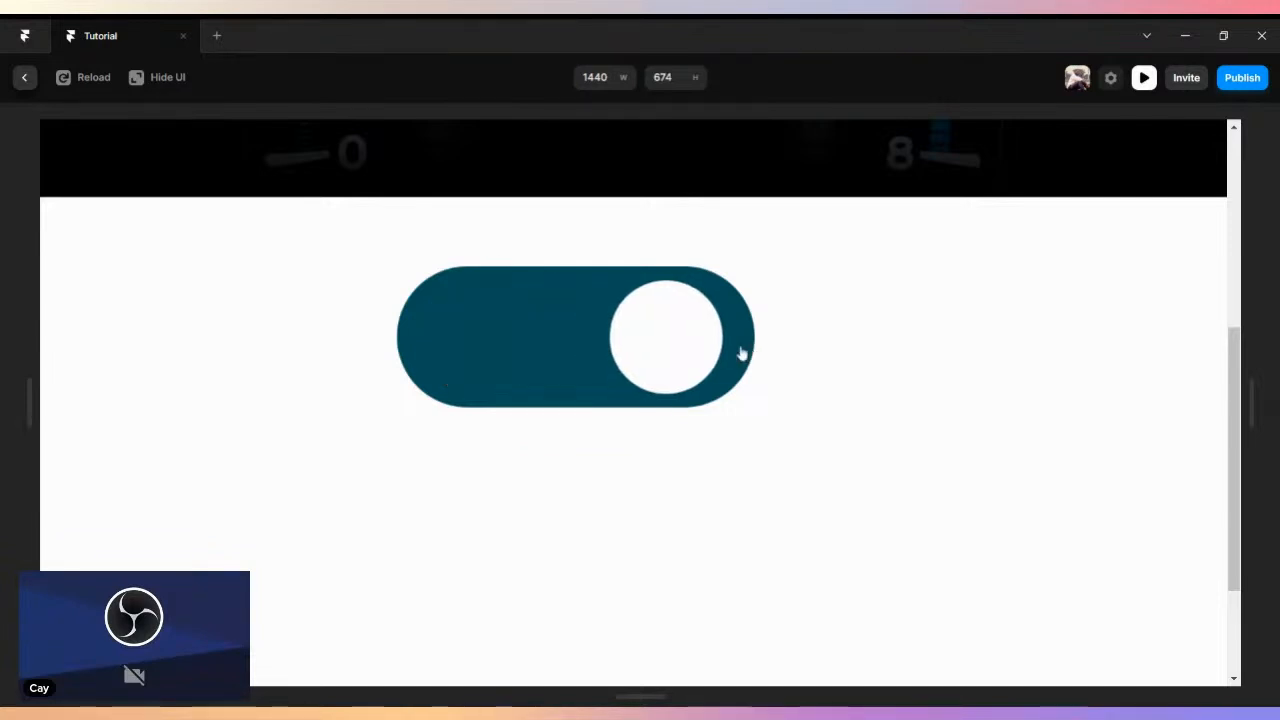
pyautogui.click(473, 361)
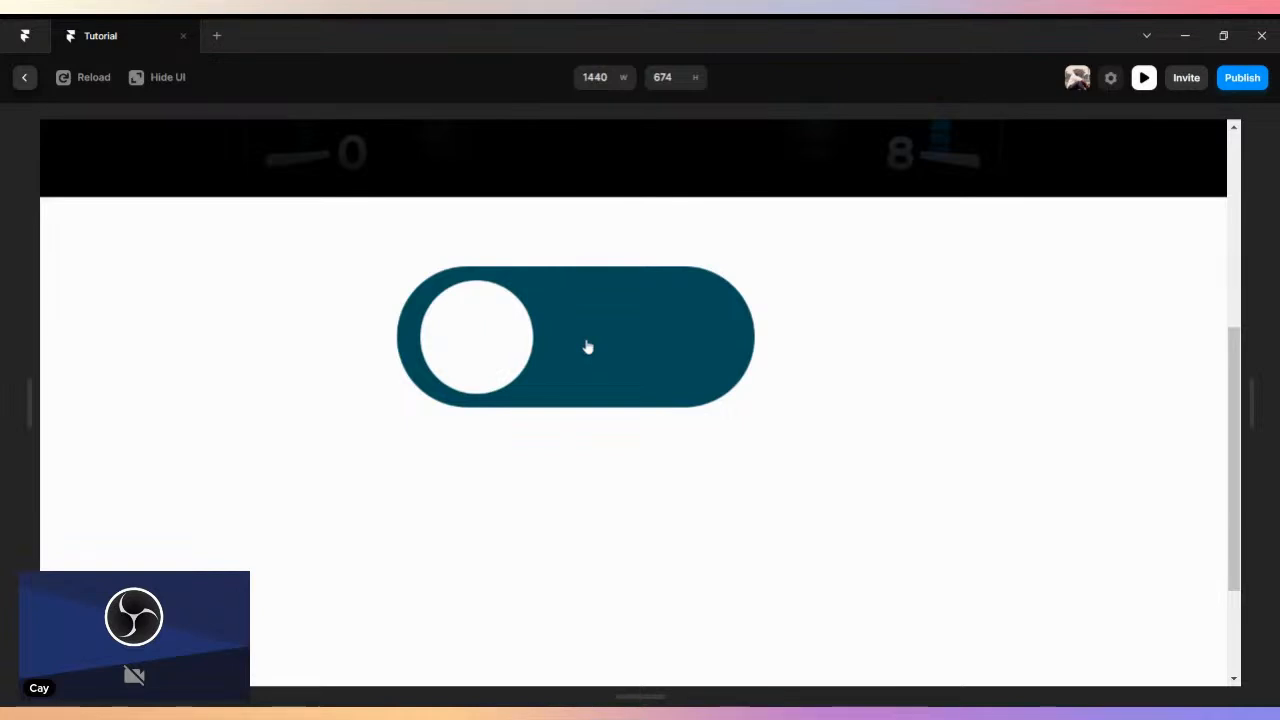
pyautogui.click(655, 352)
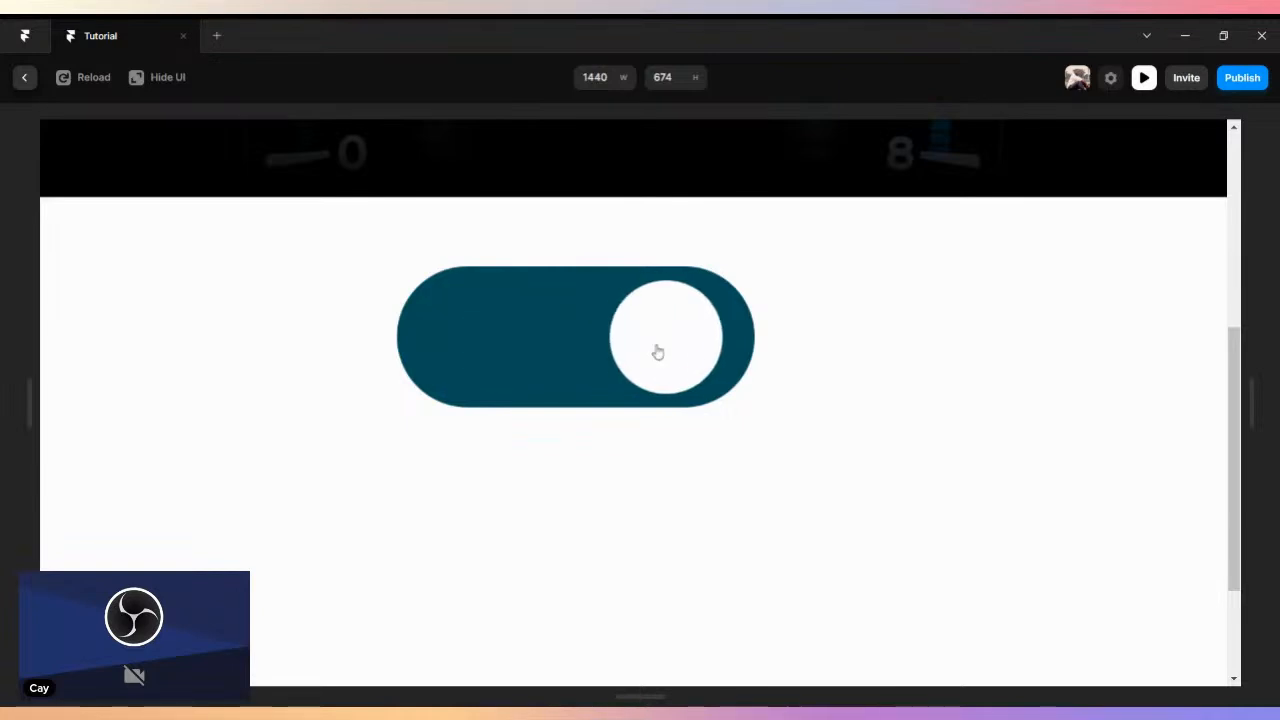
pyautogui.click(475, 324)
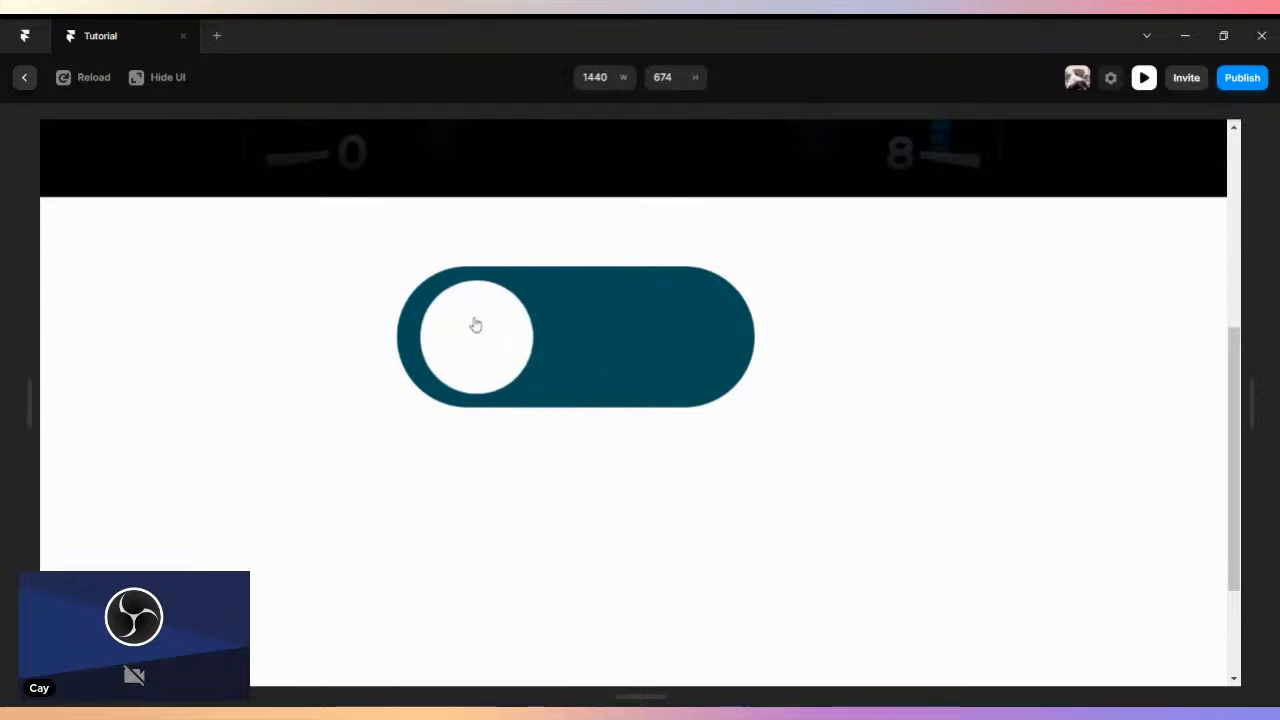
pyautogui.click(23, 78)
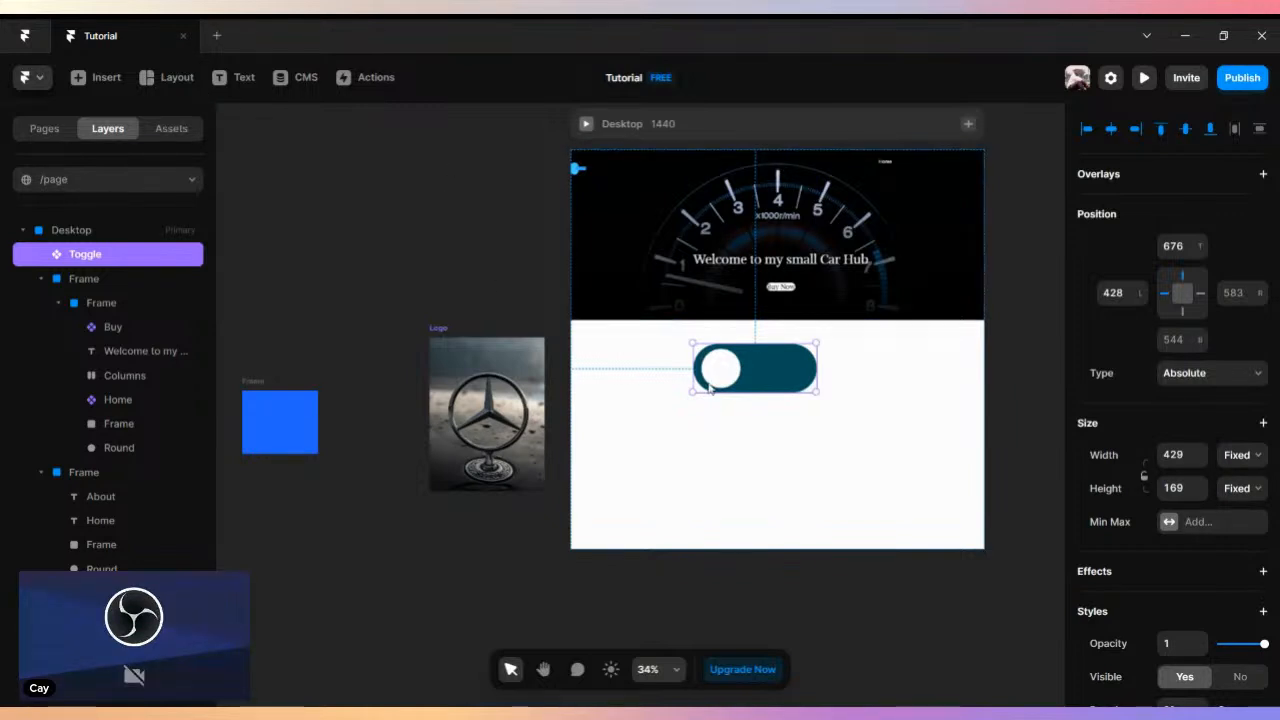
# - Delete the Logo image component from the canvas beside the Desktop page
pyautogui.press('space')
pyautogui.moveTo(438, 273); pyautogui.dragTo(356, 141)
pyautogui.click(410, 300)
pyautogui.moveTo(373, 378); pyautogui.dragTo(260, 481)
pyautogui.press('space')
pyautogui.moveTo(329, 320); pyautogui.dragTo(500, 338)
pyautogui.press('Delete')
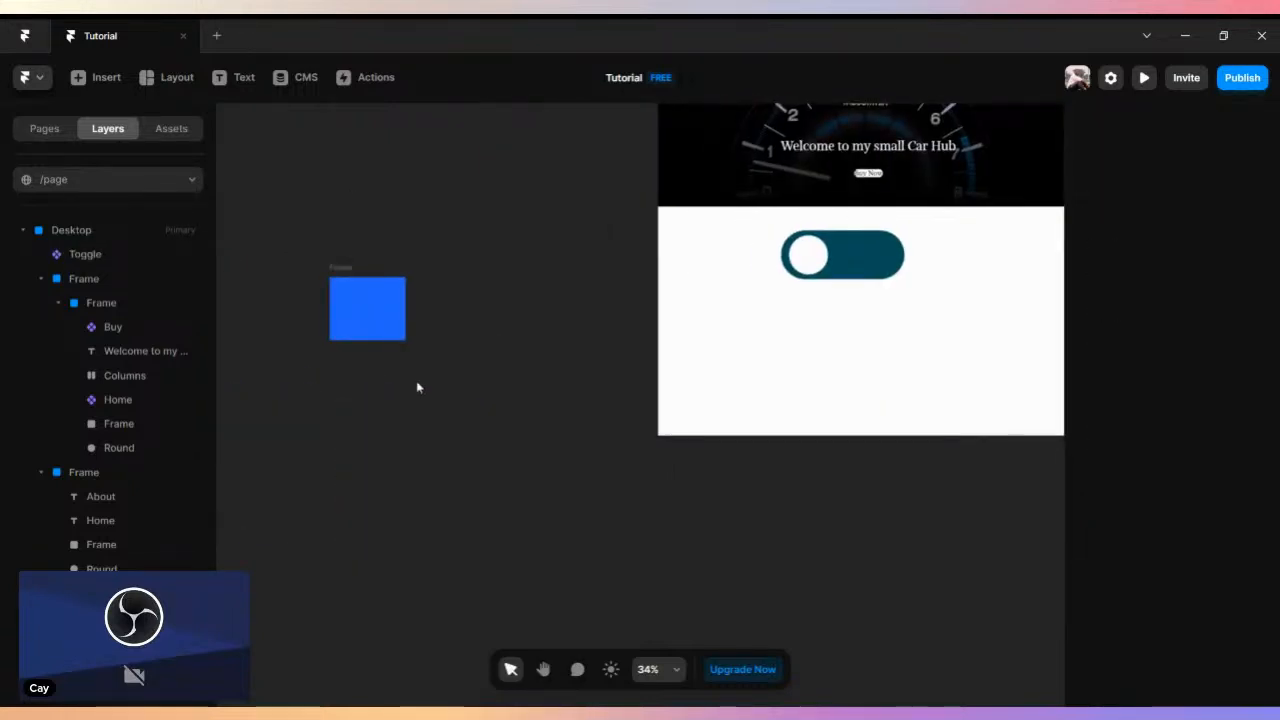
# - Change the blue frame's fill to white, #FFFFFF
pyautogui.click(385, 295)
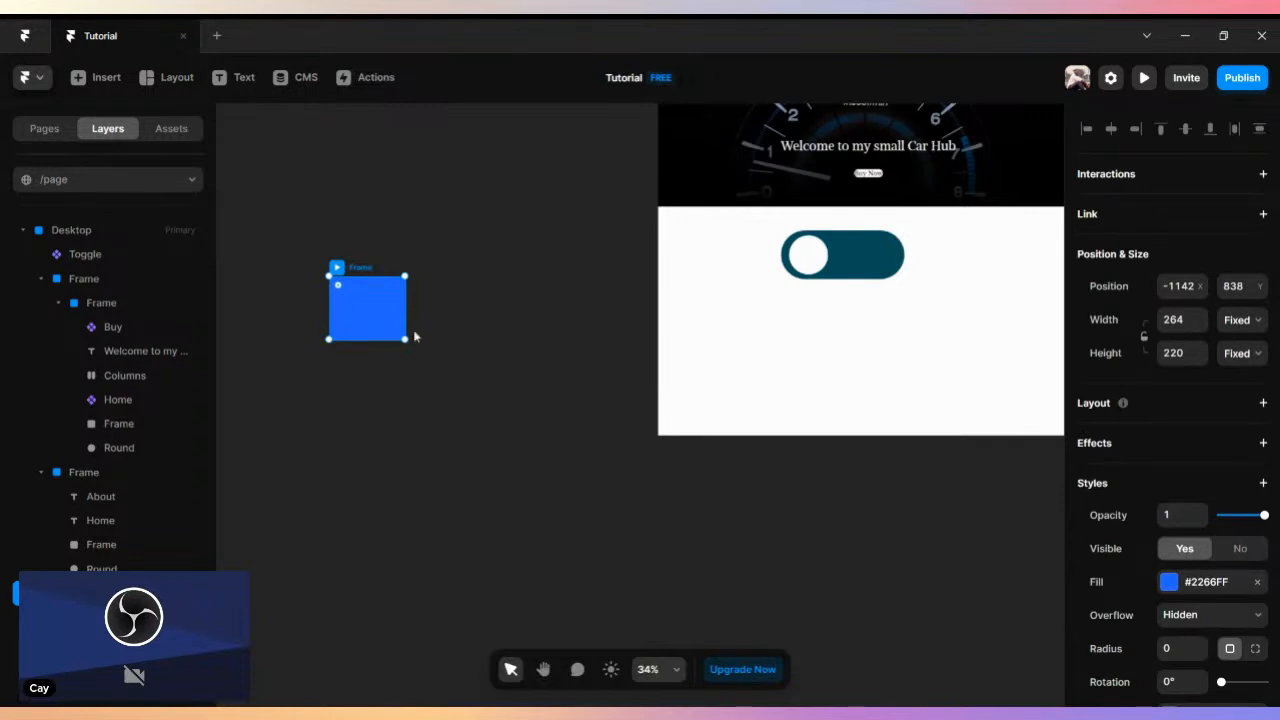
pyautogui.click(1172, 586)
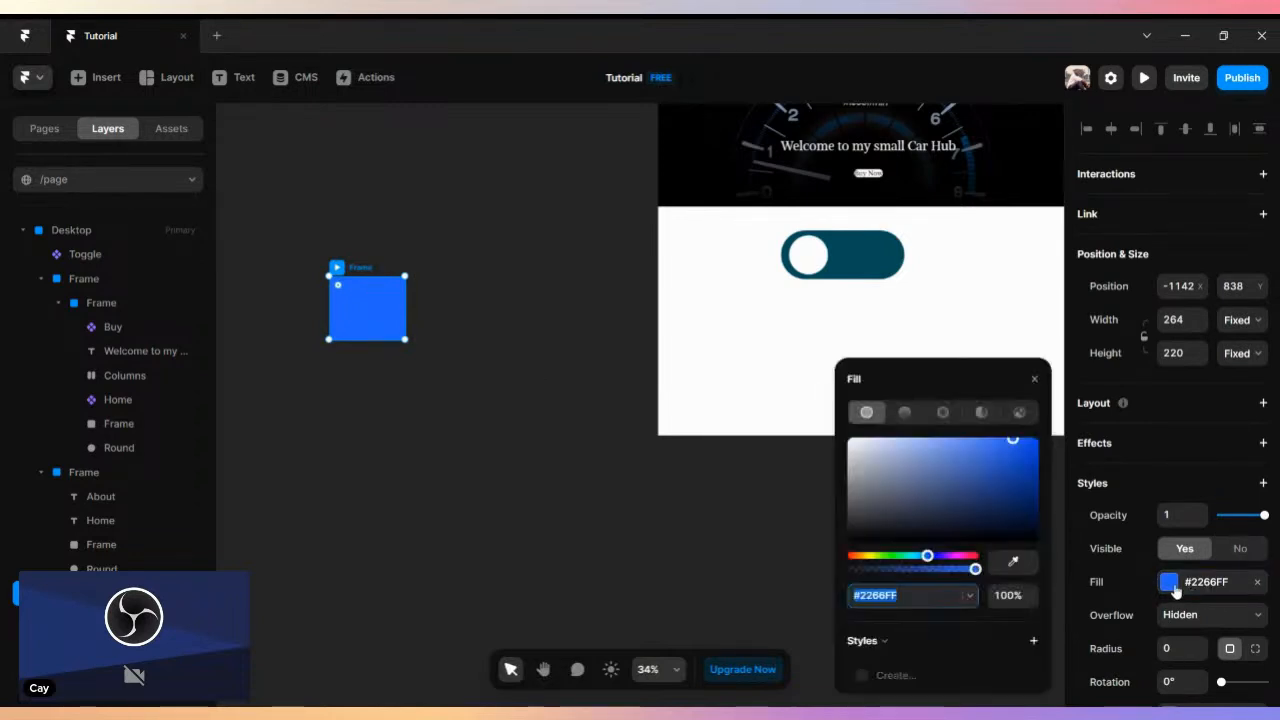
pyautogui.moveTo(868, 463); pyautogui.dragTo(789, 410)
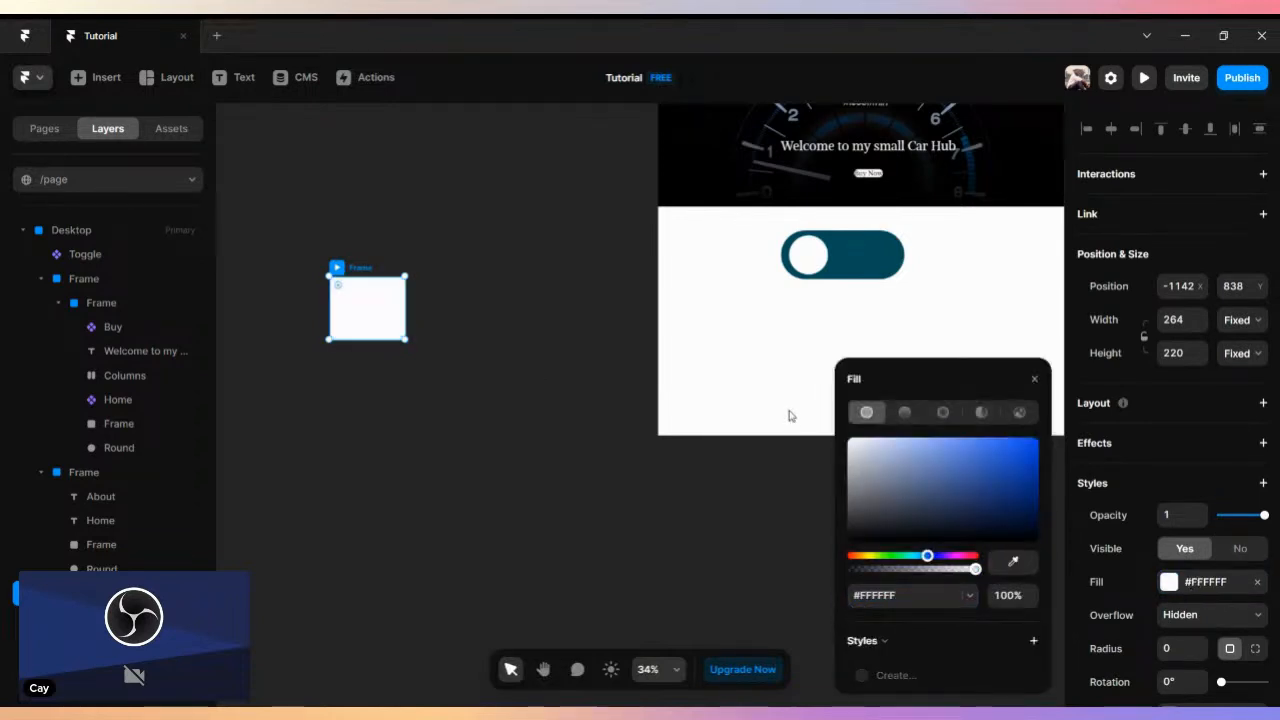
pyautogui.click(480, 371)
# - Resize the white canvas frame into a wide bar about 515 wide and 104 high
pyautogui.click(380, 313)
pyautogui.moveTo(401, 307); pyautogui.dragTo(477, 305)
pyautogui.scroll(3, 455, 331)
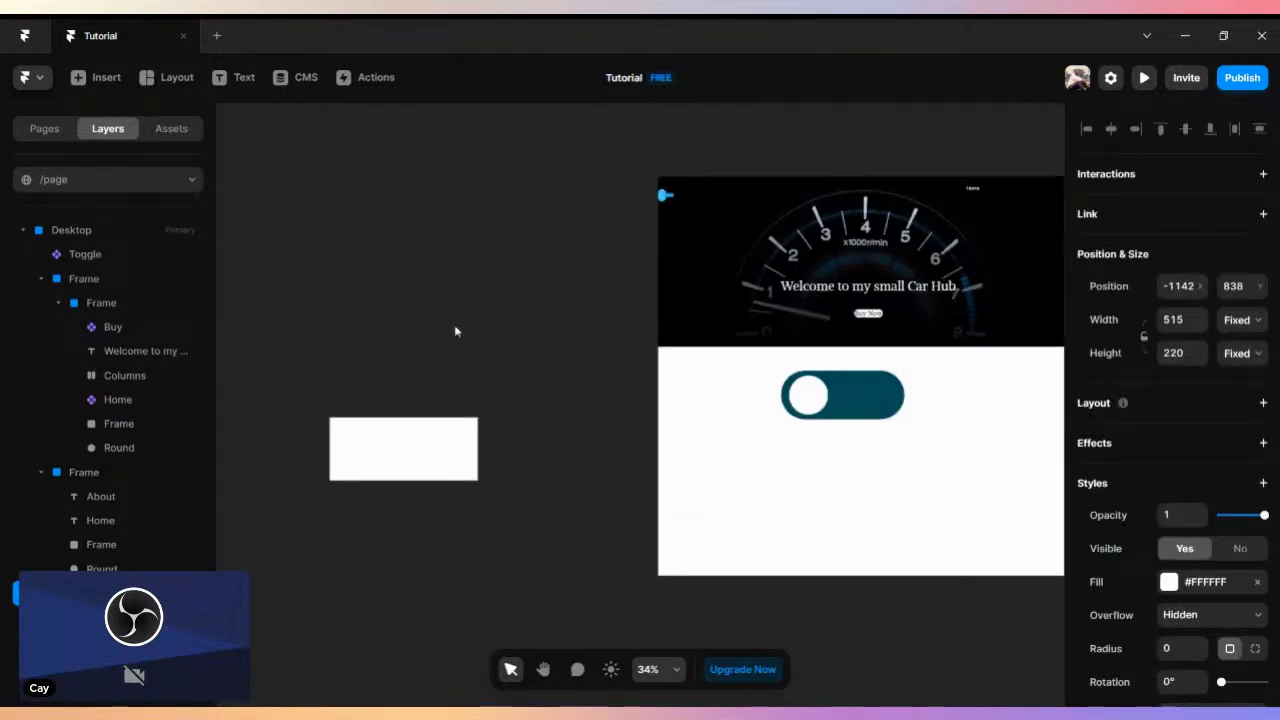
pyautogui.scroll(-2, 457, 340)
pyautogui.keyDown('ctrl'); pyautogui.scroll(3, 440, 328); pyautogui.keyUp('ctrl')
pyautogui.moveTo(455, 287); pyautogui.dragTo(558, 254)
pyautogui.moveTo(439, 383); pyautogui.dragTo(440, 322)
# - Add a text layer reading "v" inside the white frame, about 83 from its left edge and 32 from its top
pyautogui.click(224, 82)
pyautogui.click(395, 287)
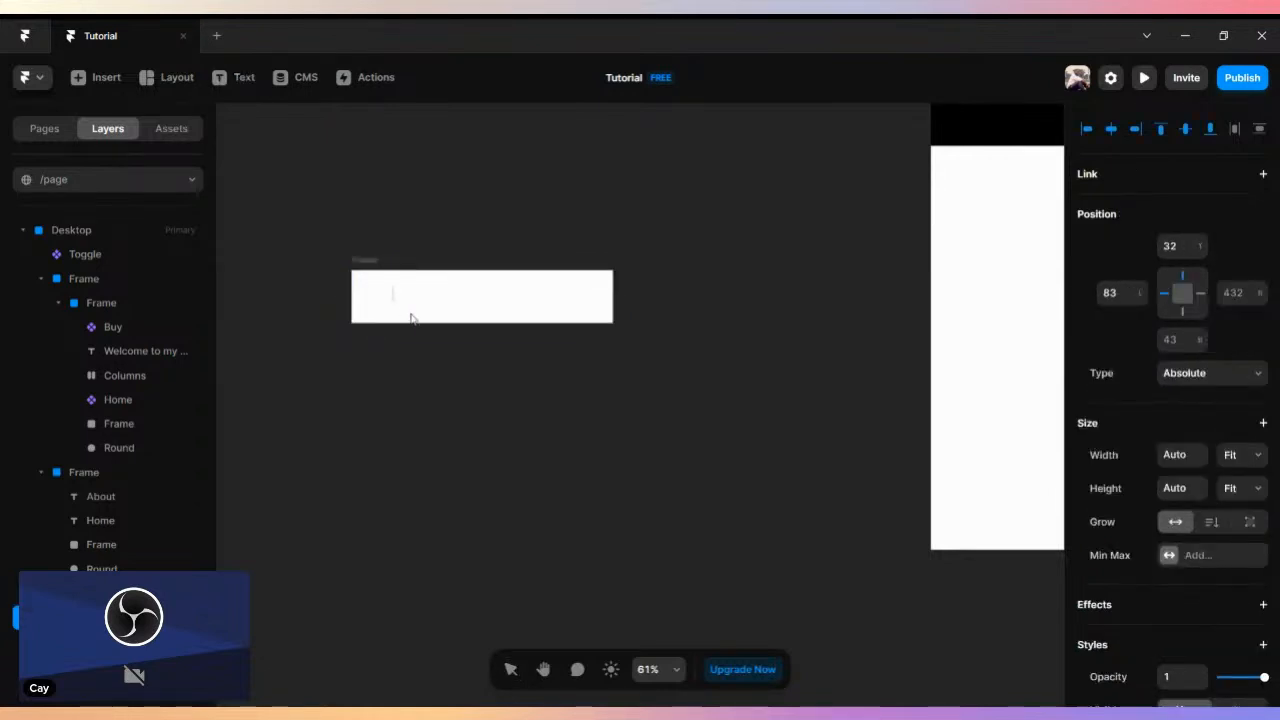
pyautogui.scroll(5, 411, 314)
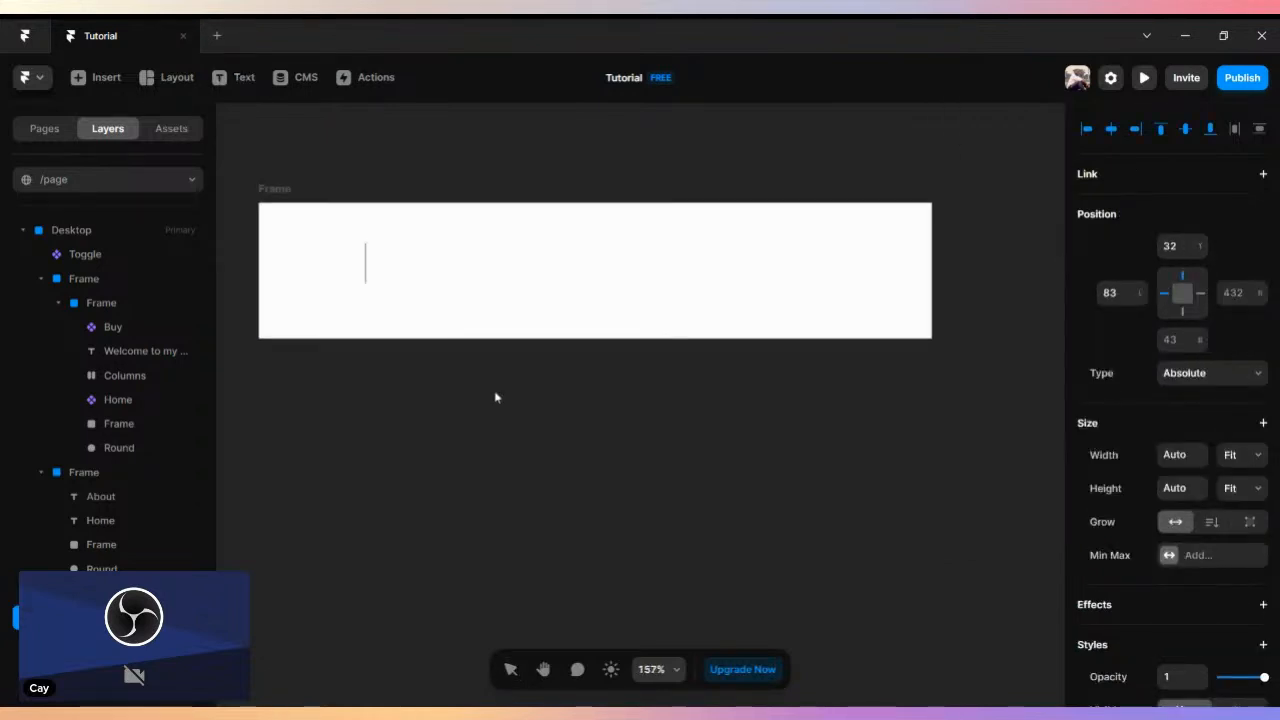
pyautogui.write('v')
pyautogui.moveTo(493, 390); pyautogui.dragTo(515, 411)
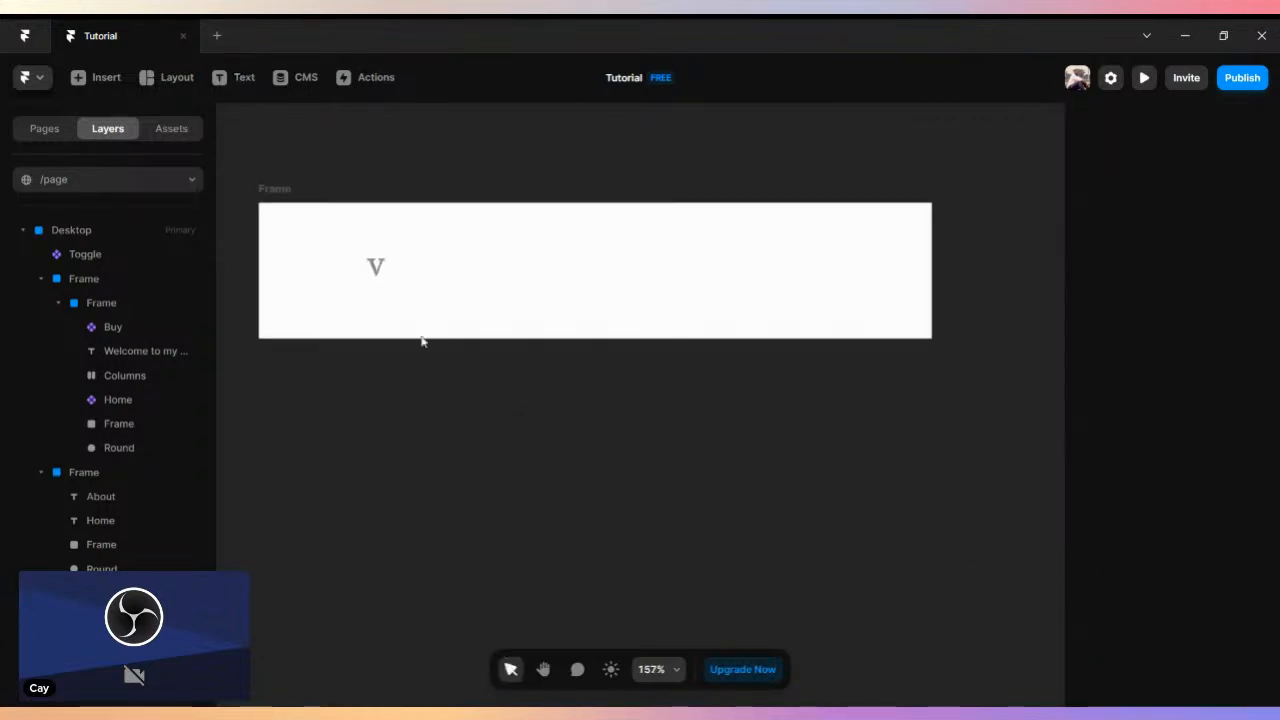
# - Replace the text in the white frame with "What is your name?"
pyautogui.click(376, 266)
pyautogui.doubleClick(376, 266)
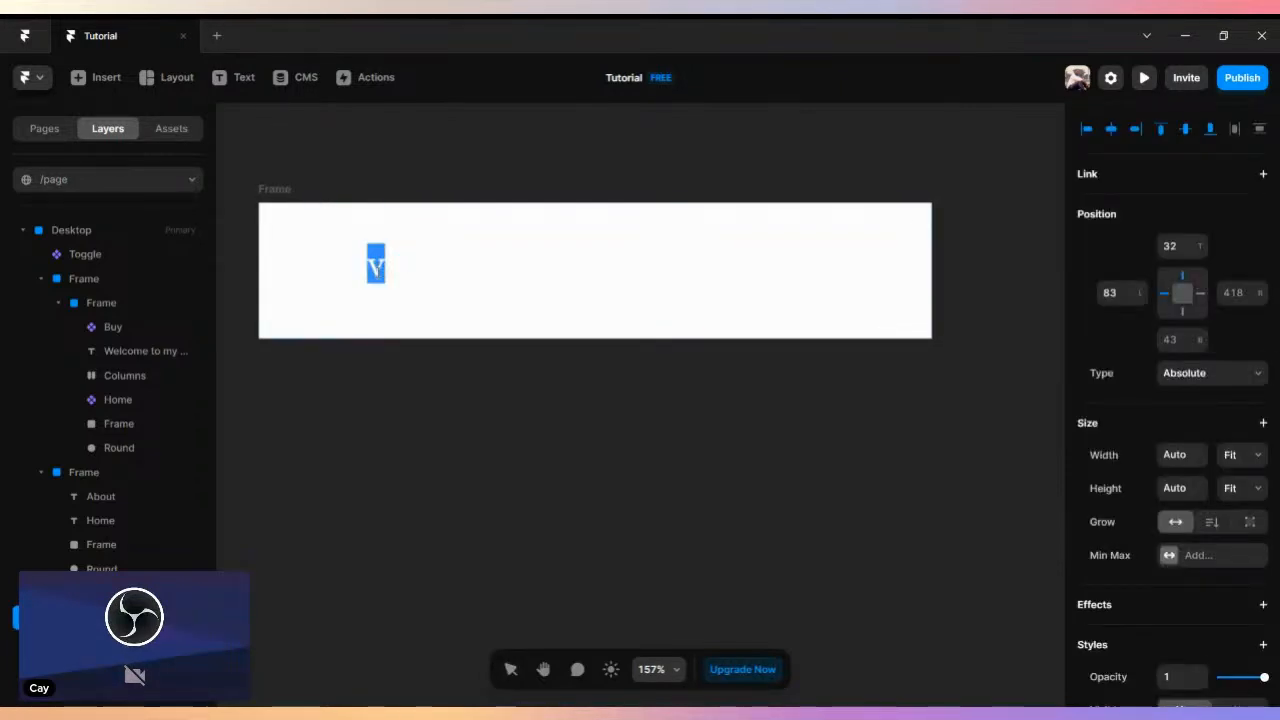
pyautogui.write('What')
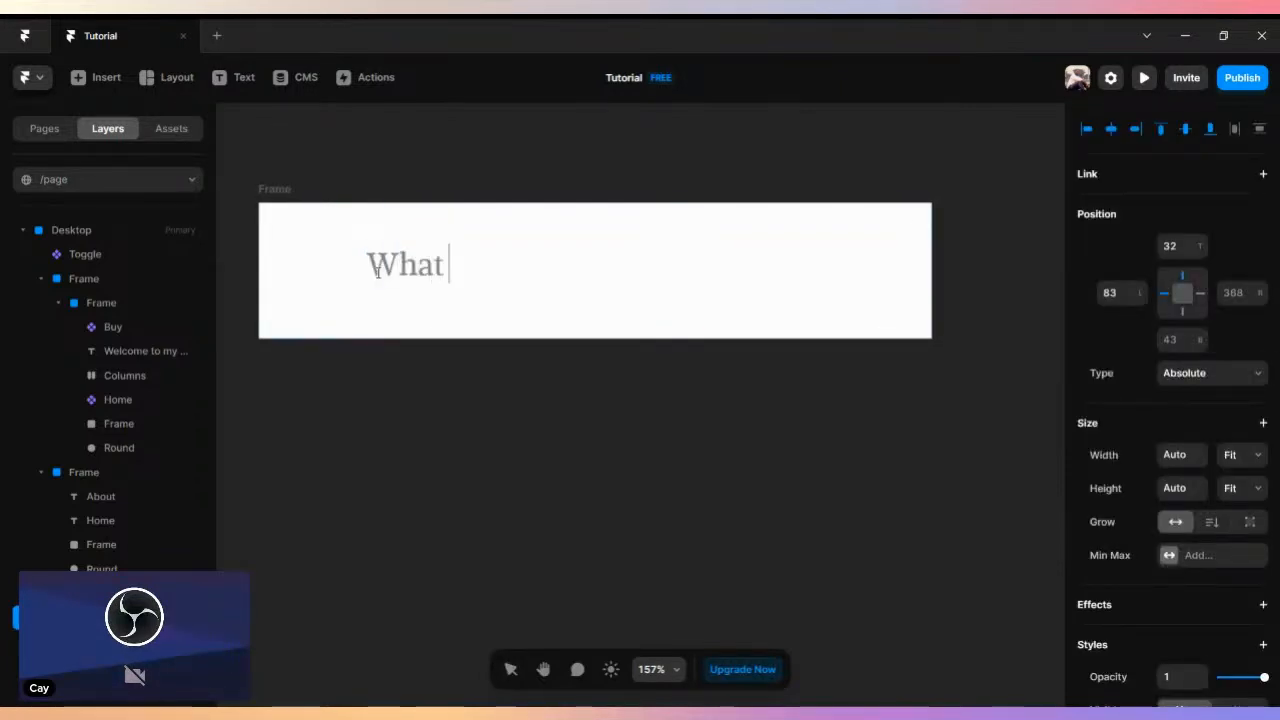
pyautogui.write(' is your n')
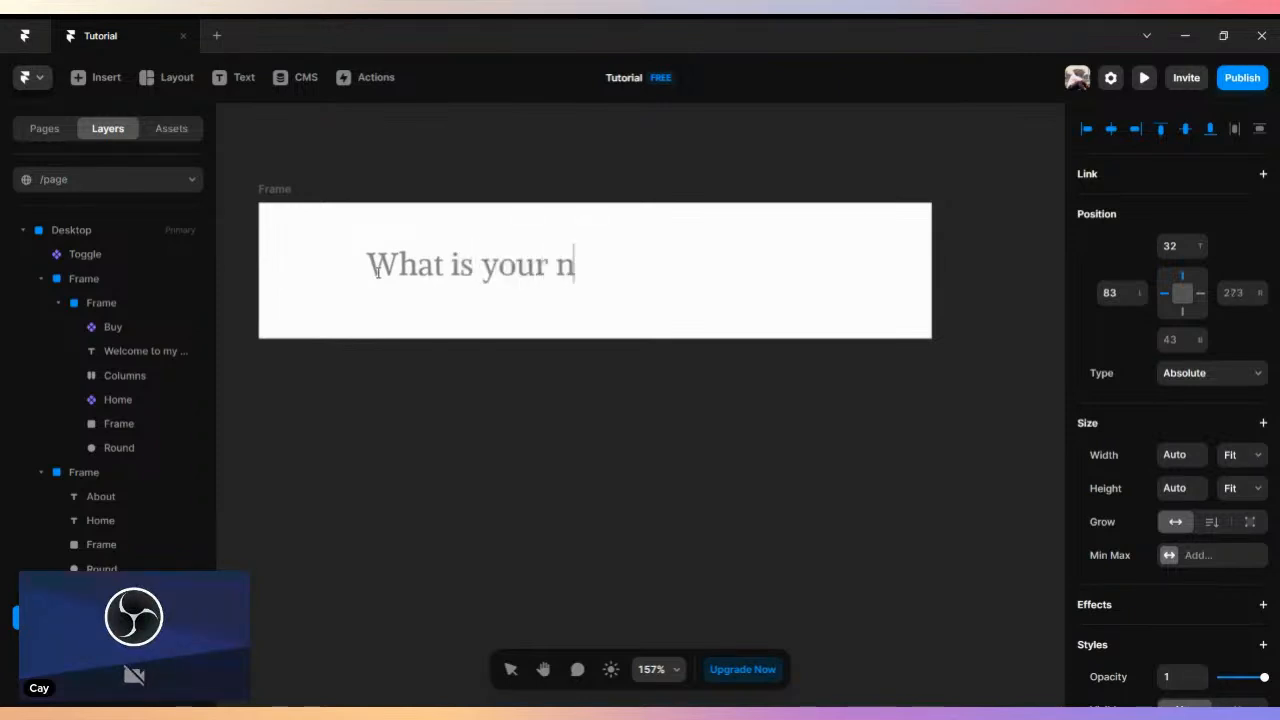
pyautogui.write('ame?')
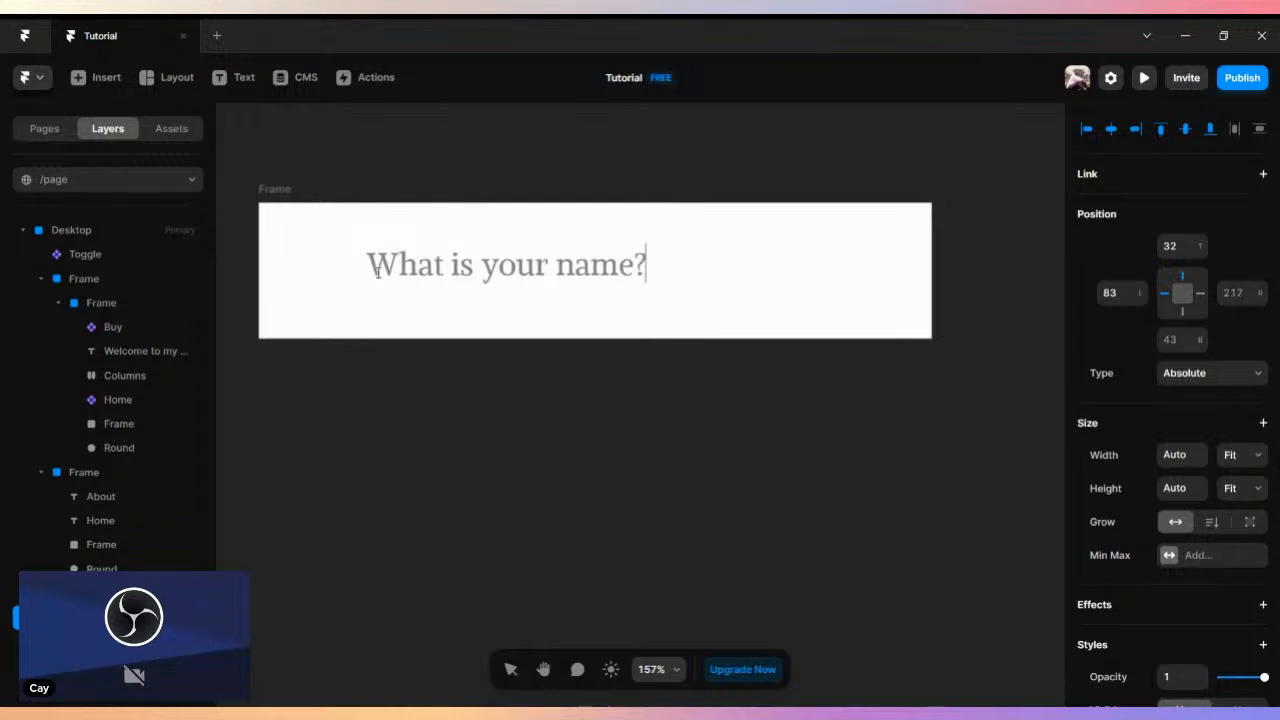
pyautogui.press('Escape')
pyautogui.press('Escape')
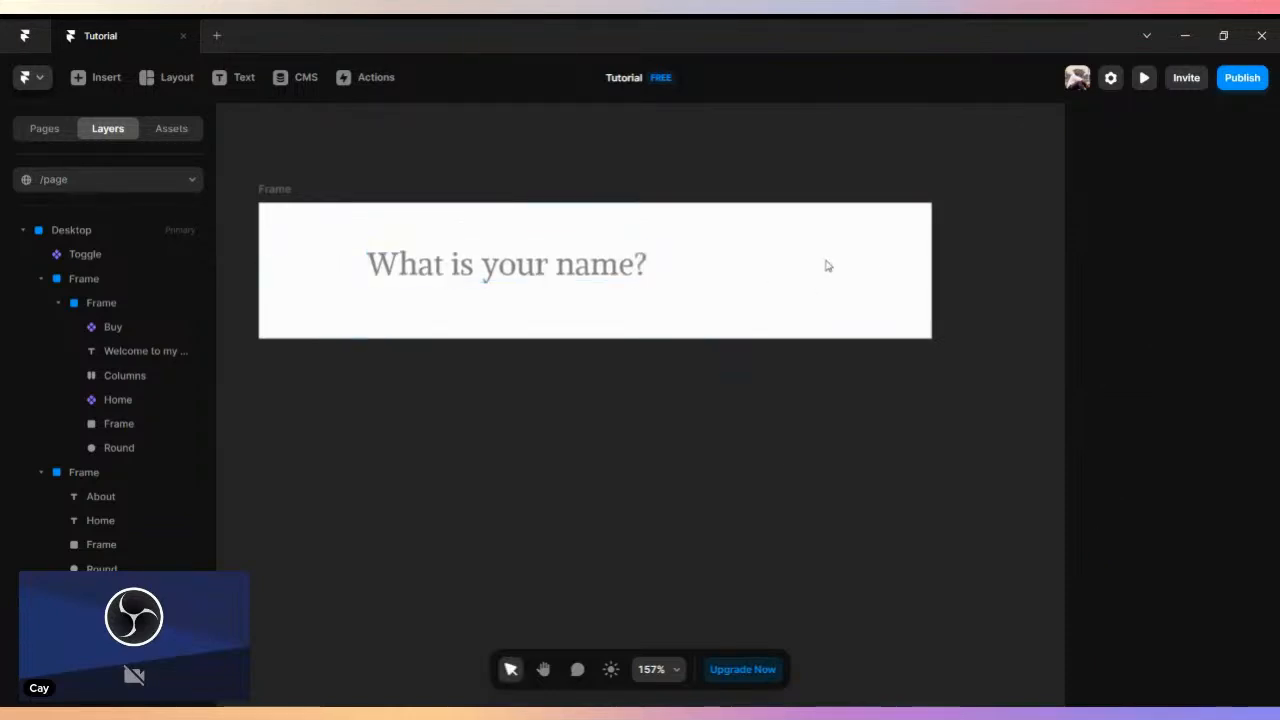
# - Draw a second white frame just below the question frame, about 100 high, and widen it to match at 515
pyautogui.click(280, 190)
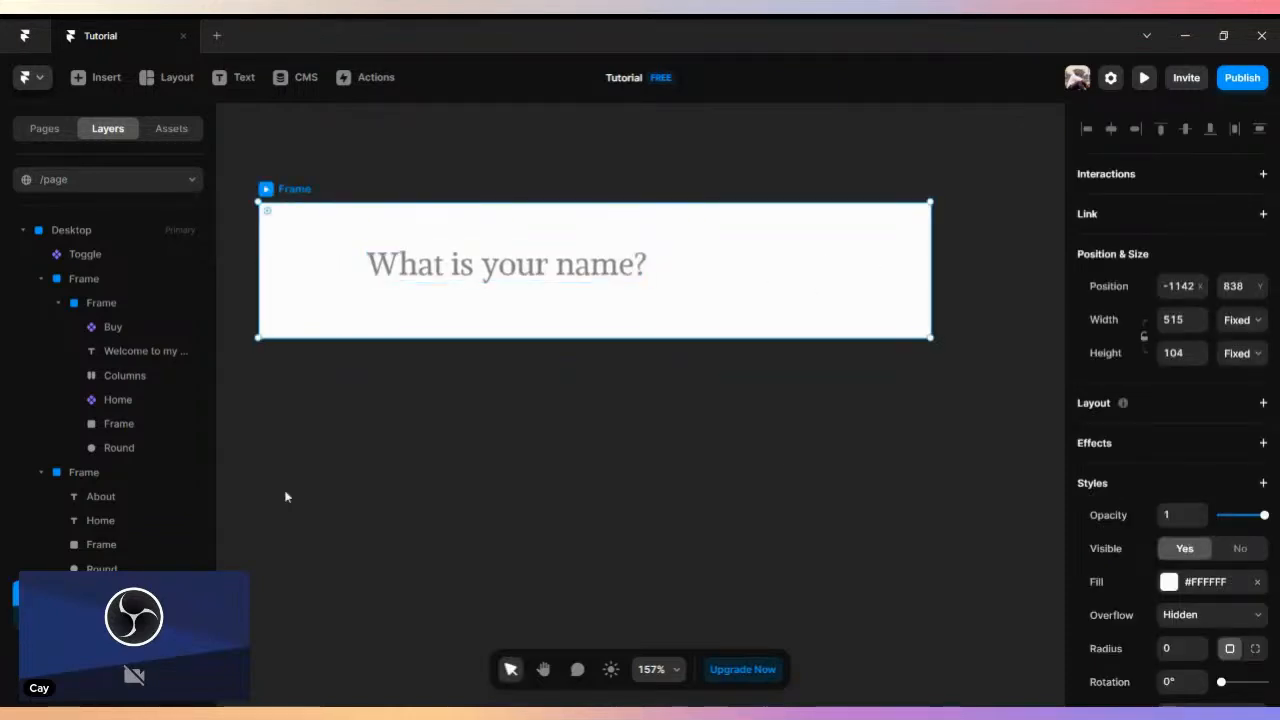
pyautogui.click(168, 77)
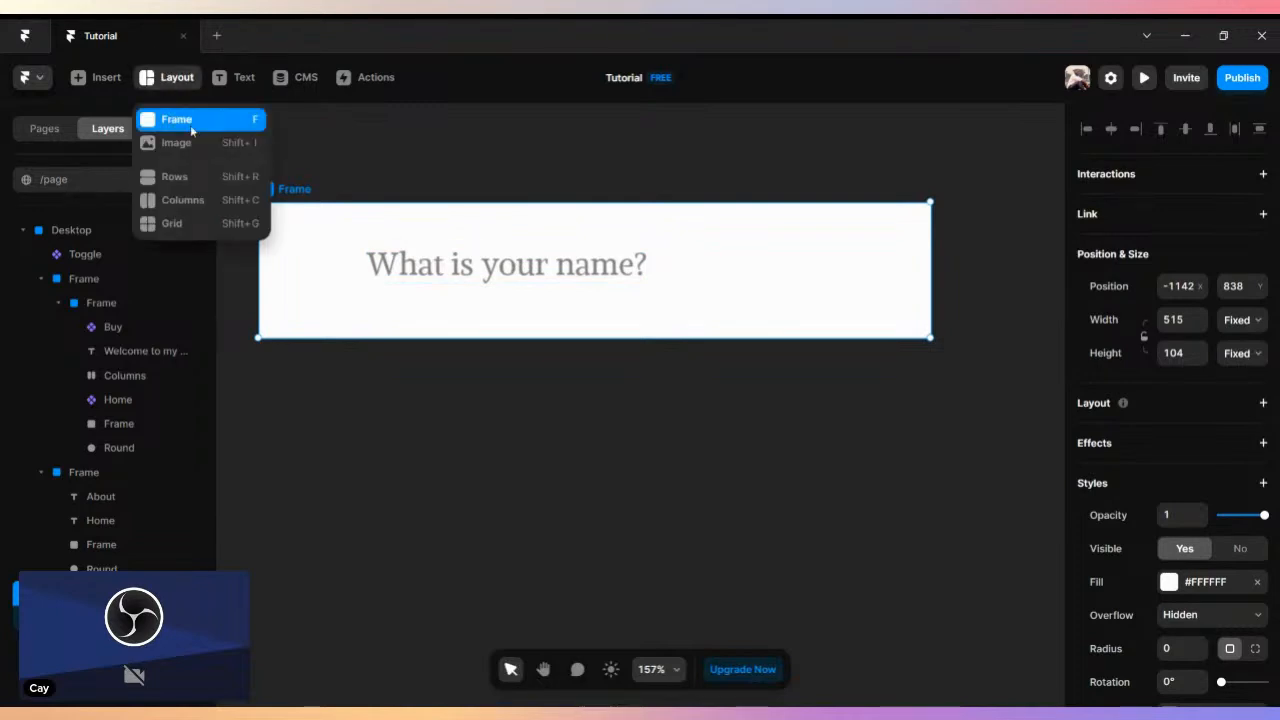
pyautogui.click(192, 130)
pyautogui.moveTo(259, 347)
pyautogui.mouseDown()
pyautogui.moveTo(960, 366)
pyautogui.moveTo(937, 369)
pyautogui.moveTo(926, 461)
pyautogui.moveTo(938, 483)
pyautogui.moveTo(920, 476)
pyautogui.mouseUp()
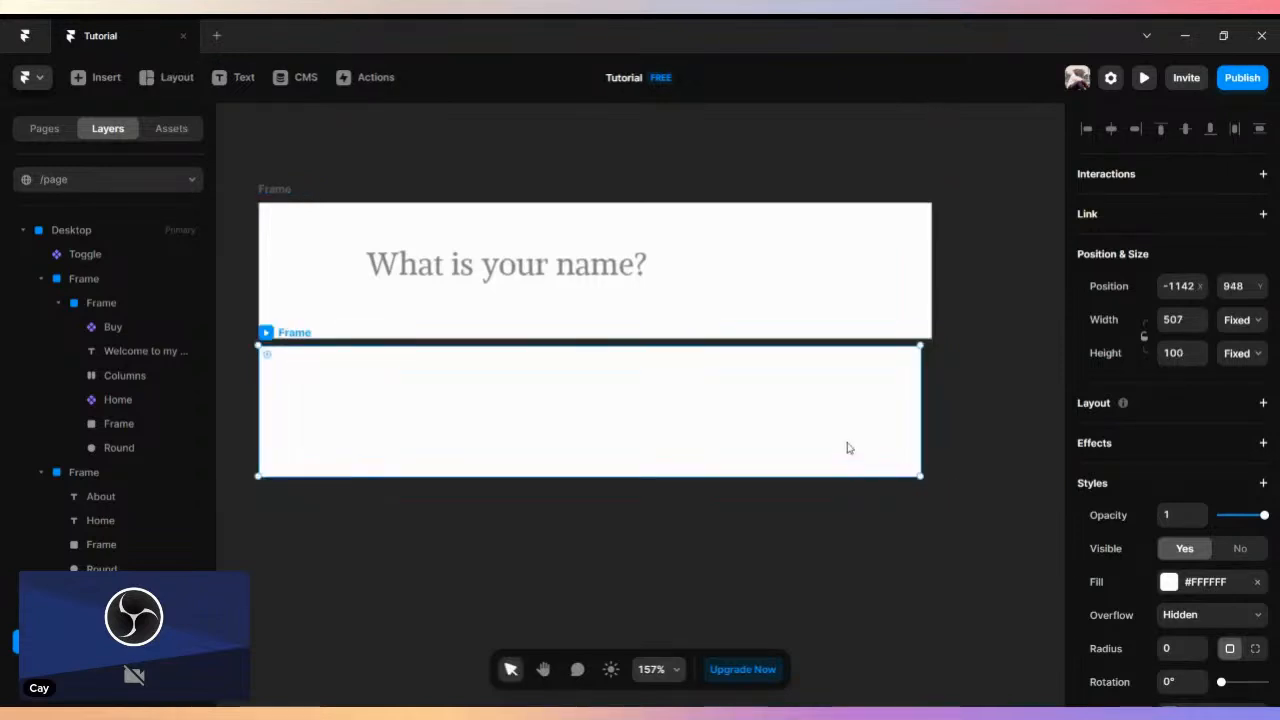
pyautogui.moveTo(925, 391); pyautogui.dragTo(933, 394)
pyautogui.moveTo(259, 395); pyautogui.dragTo(259, 395)
pyautogui.moveTo(266, 178); pyautogui.dragTo(366, 478)
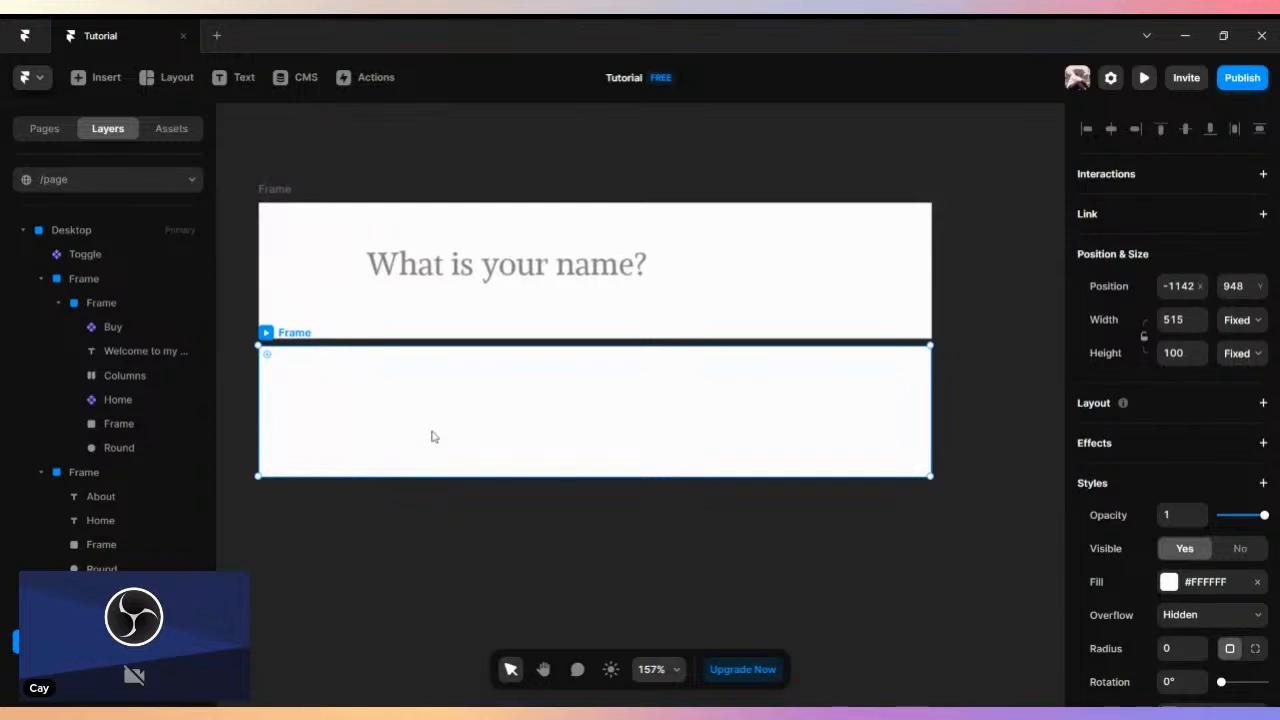
# - Try to wrap the question frame and the empty white frame below it in a parent frame
pyautogui.click(282, 230)
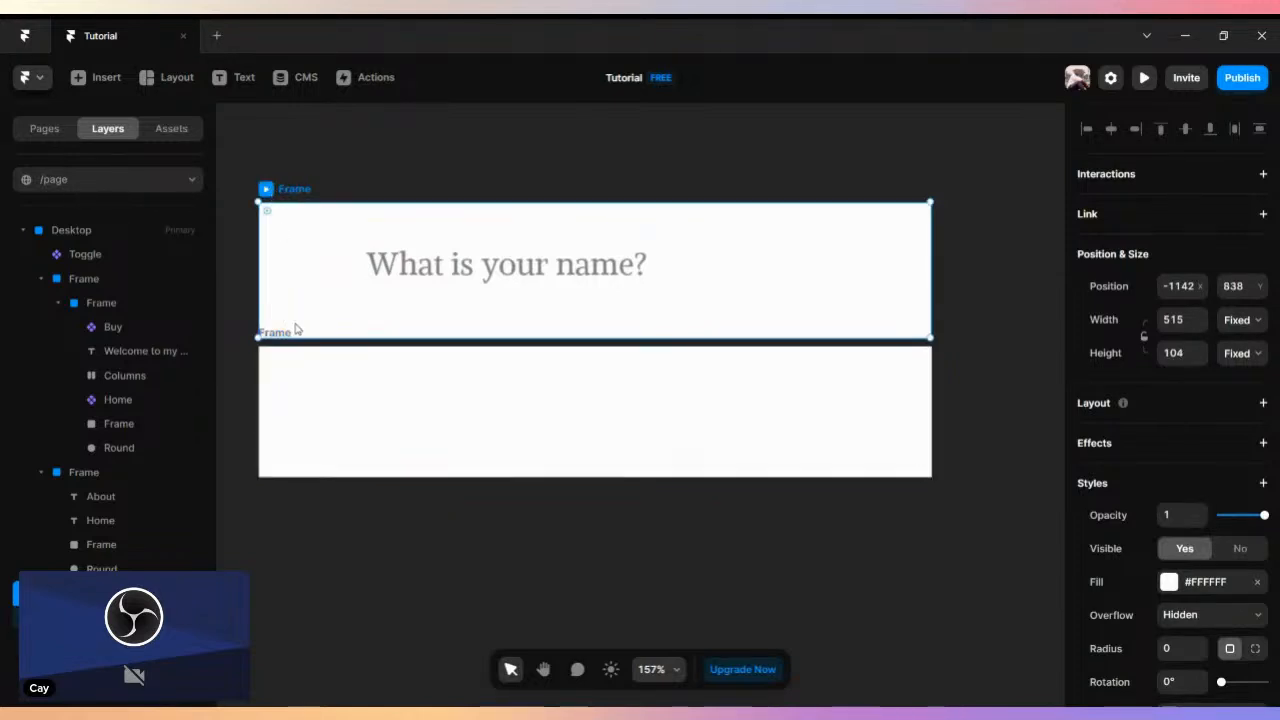
pyautogui.keyDown('shift'); pyautogui.click(287, 334); pyautogui.keyUp('shift')
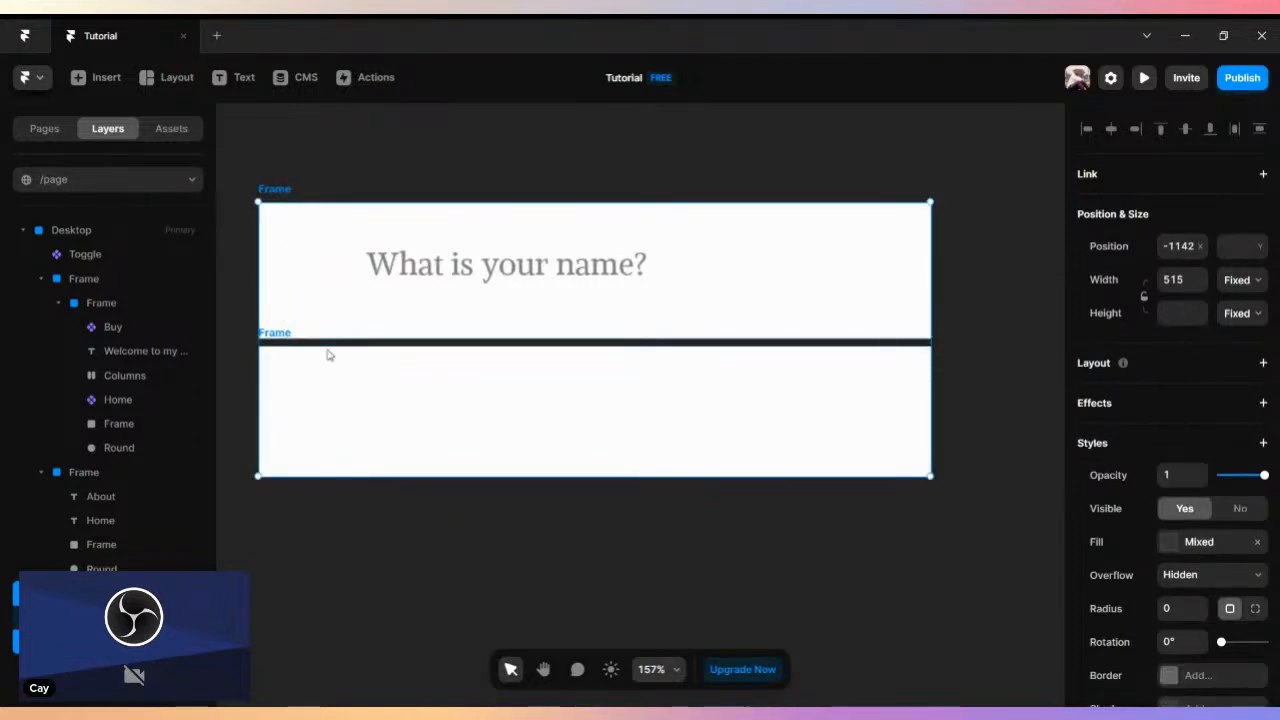
pyautogui.rightClick(329, 355)
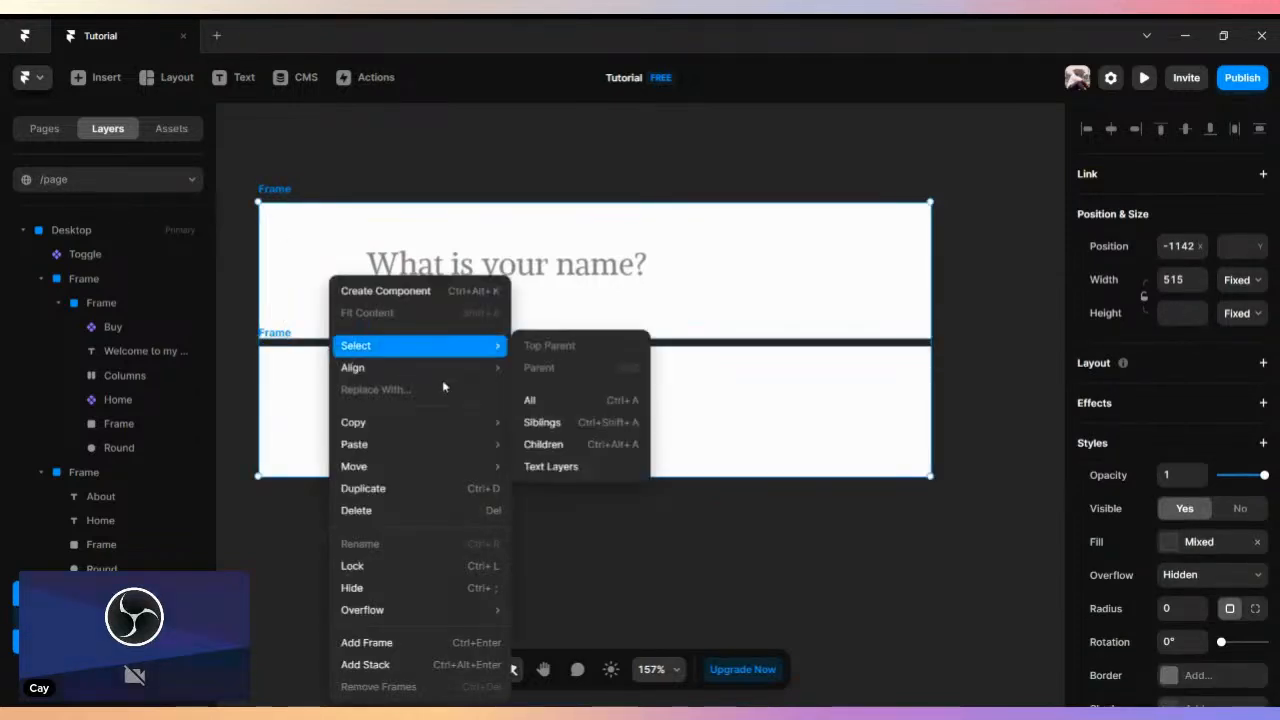
pyautogui.click(384, 643)
# - Try shortening the question frame to about 74 high and shifting and deleting the lower frame inside the wrapper, and undo these edits
pyautogui.click(443, 430)
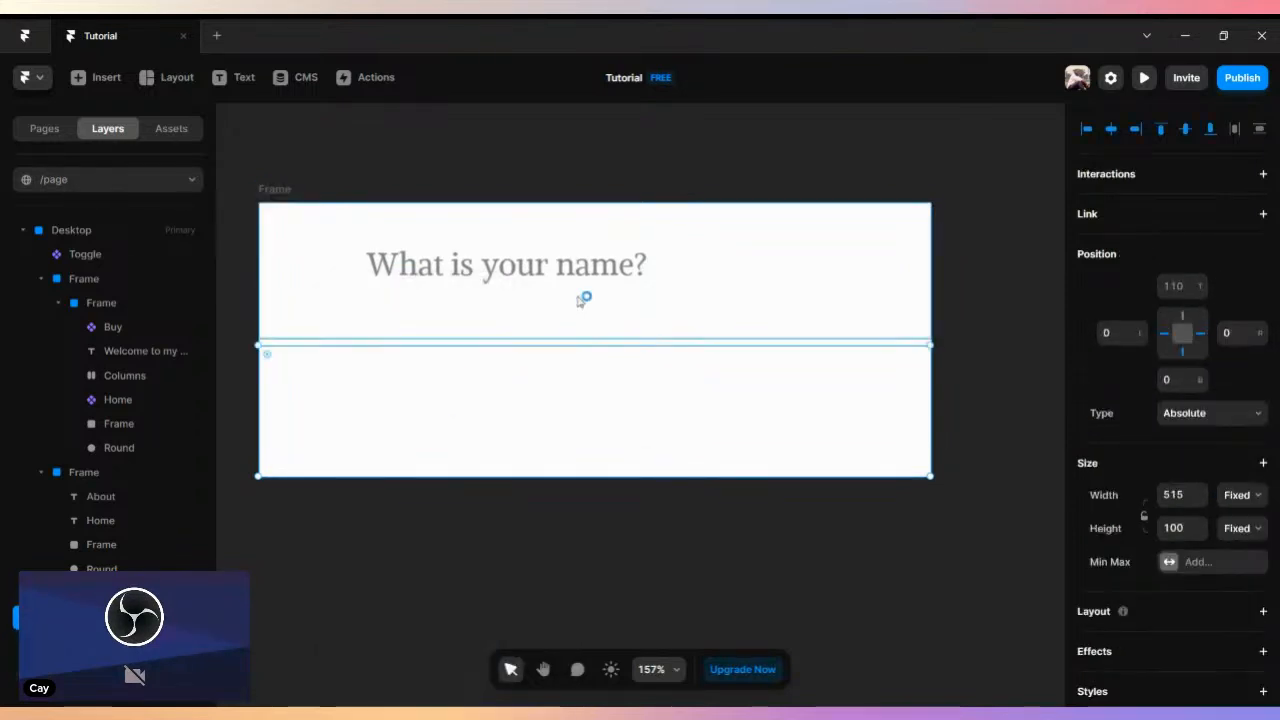
pyautogui.click(500, 323)
pyautogui.moveTo(495, 346); pyautogui.dragTo(491, 297)
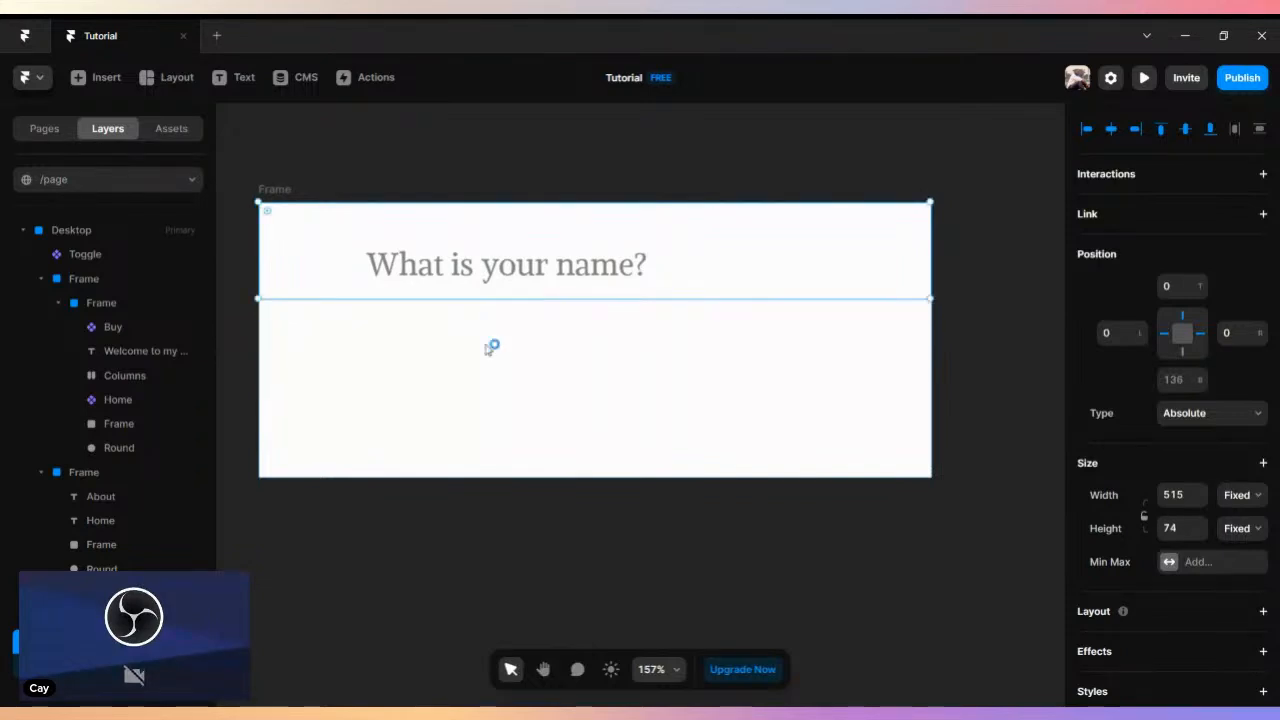
pyautogui.click(356, 324)
pyautogui.moveTo(301, 374); pyautogui.dragTo(301, 412)
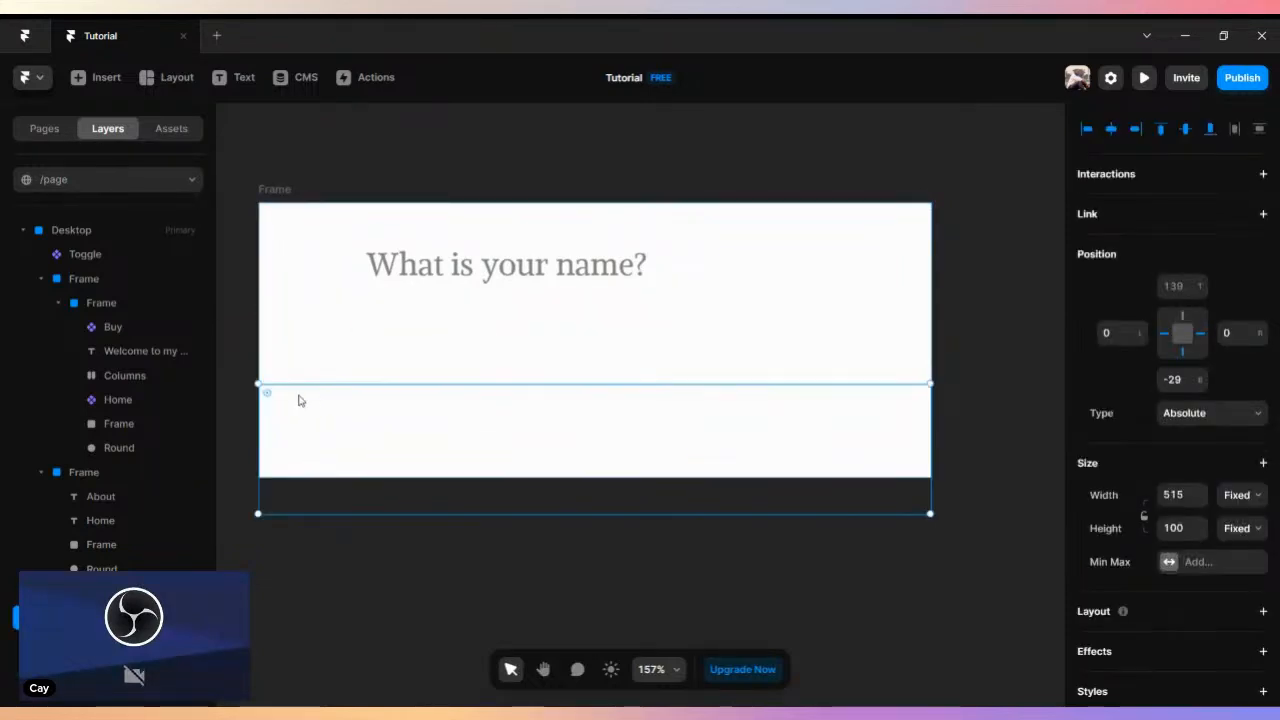
pyautogui.press('Delete')
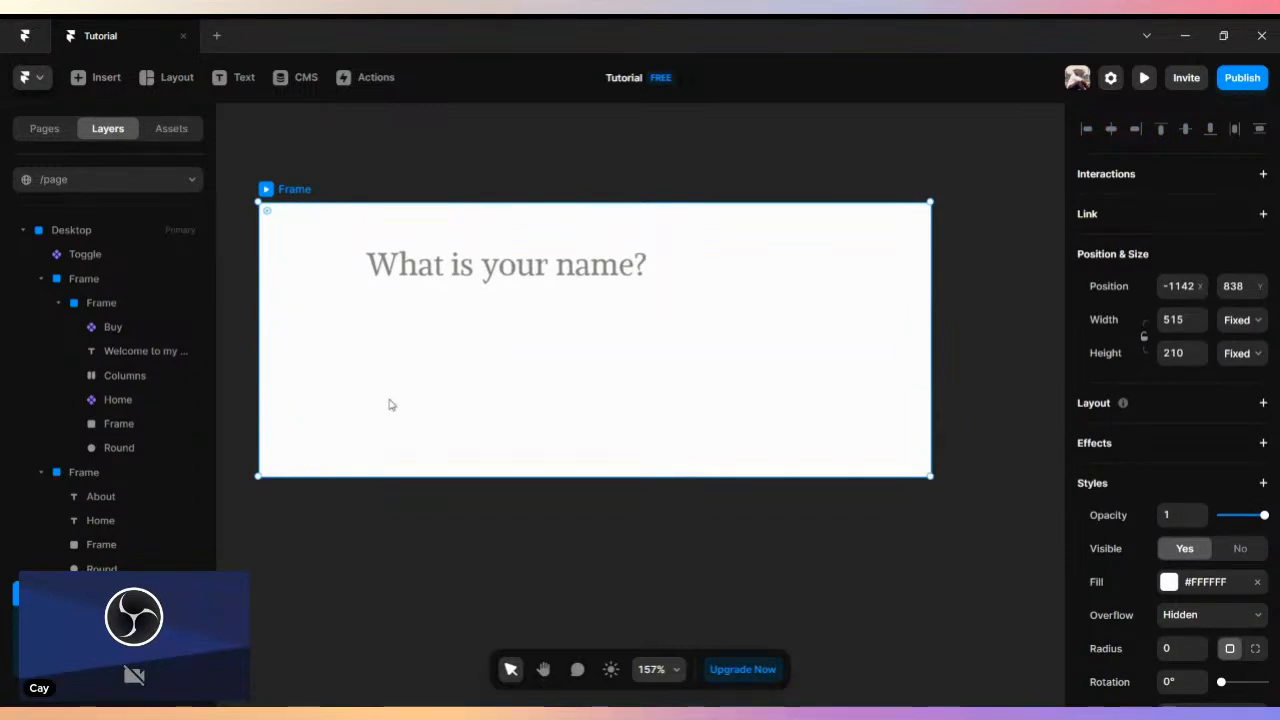
pyautogui.hotkey('ctrl', 'z')
pyautogui.hotkey('ctrl', 'z')
pyautogui.hotkey('ctrl', 'z')
pyautogui.hotkey('ctrl', 'z')
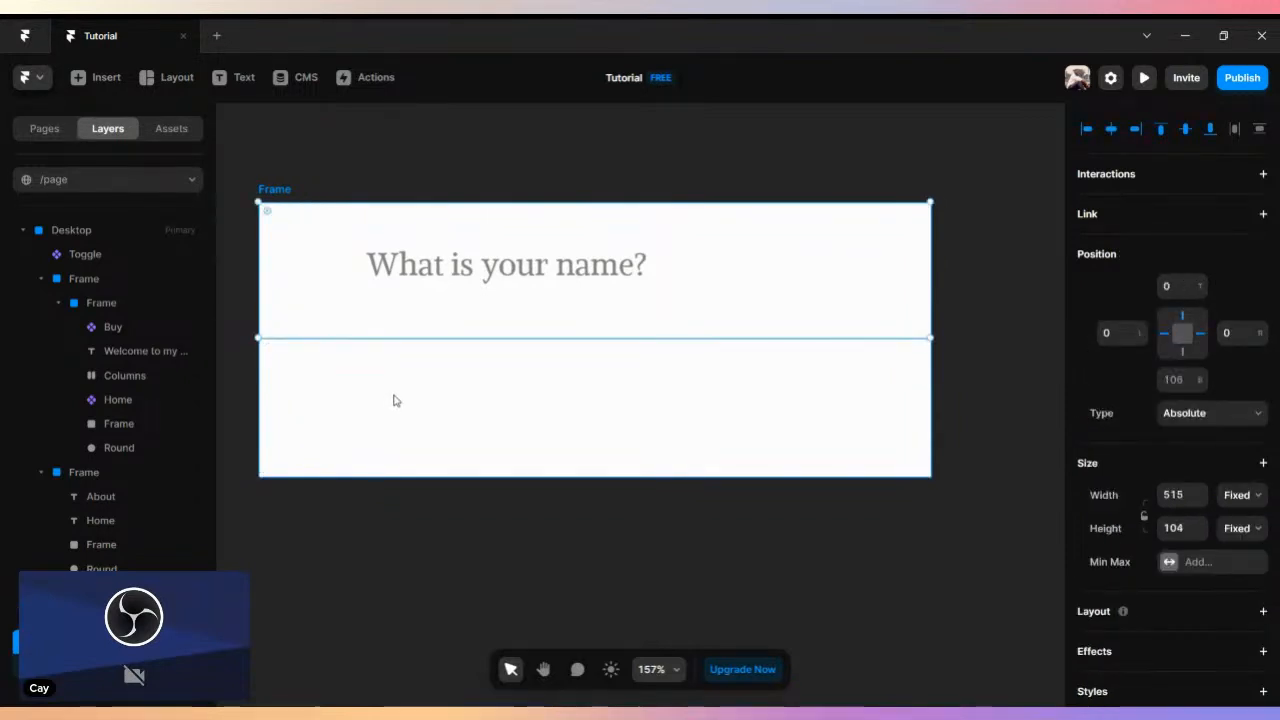
# - Try moving the two separate white frames on the canvas and undo the moves
pyautogui.moveTo(348, 366); pyautogui.dragTo(349, 429)
pyautogui.moveTo(290, 253); pyautogui.dragTo(285, 224)
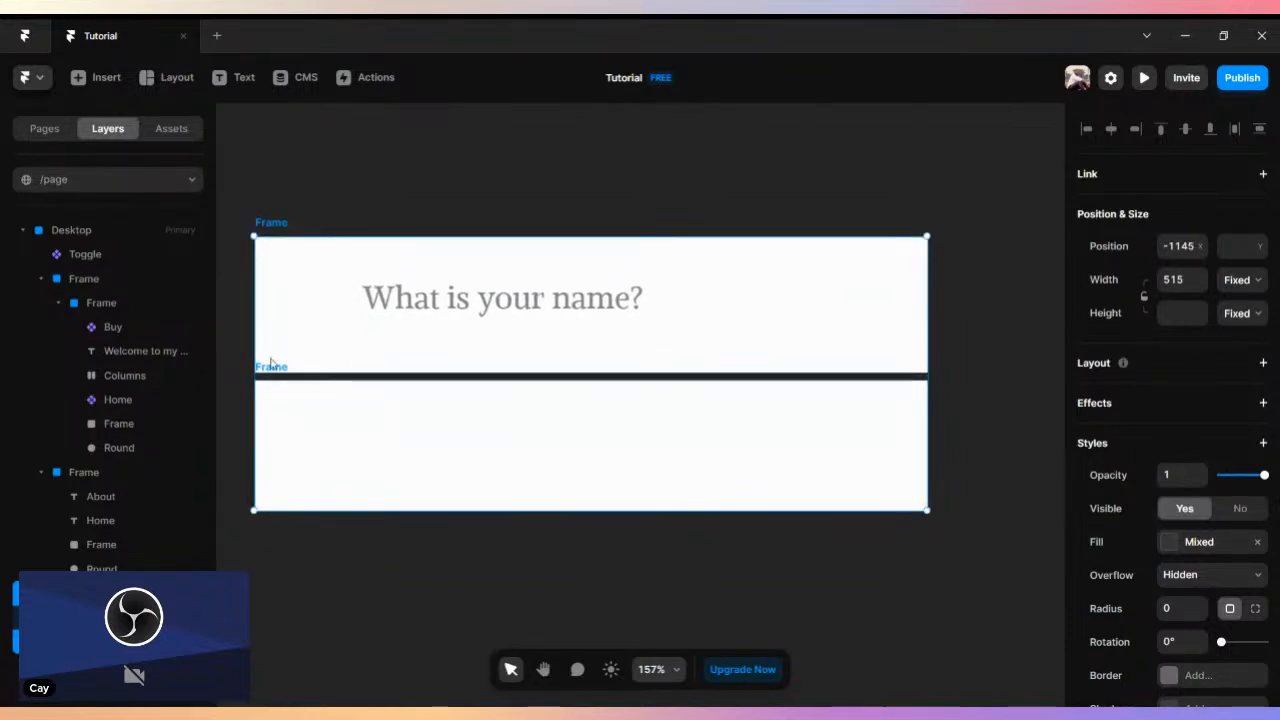
pyautogui.hotkey('ctrl', 'z')
pyautogui.hotkey('ctrl', 'z')
# - Move the empty white frame flush against the lower edge of the question frame, keeping it 515 wide
pyautogui.click(322, 408)
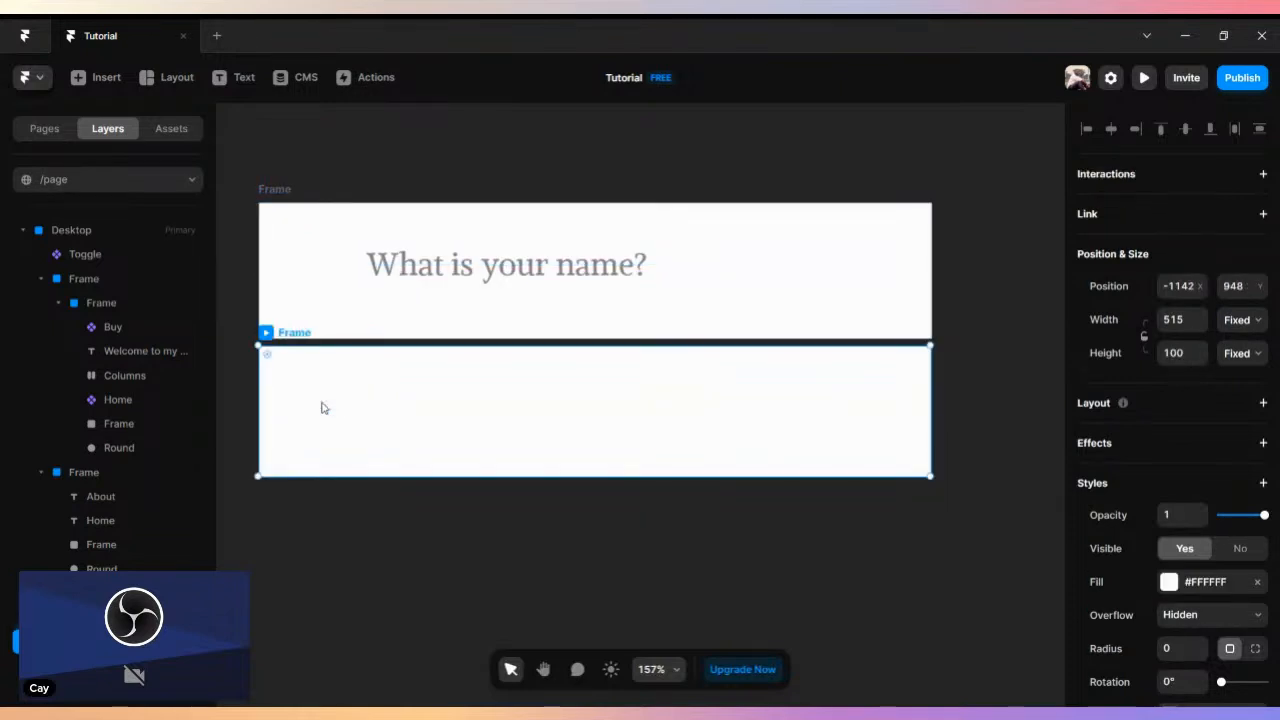
pyautogui.moveTo(296, 348); pyautogui.dragTo(340, 415)
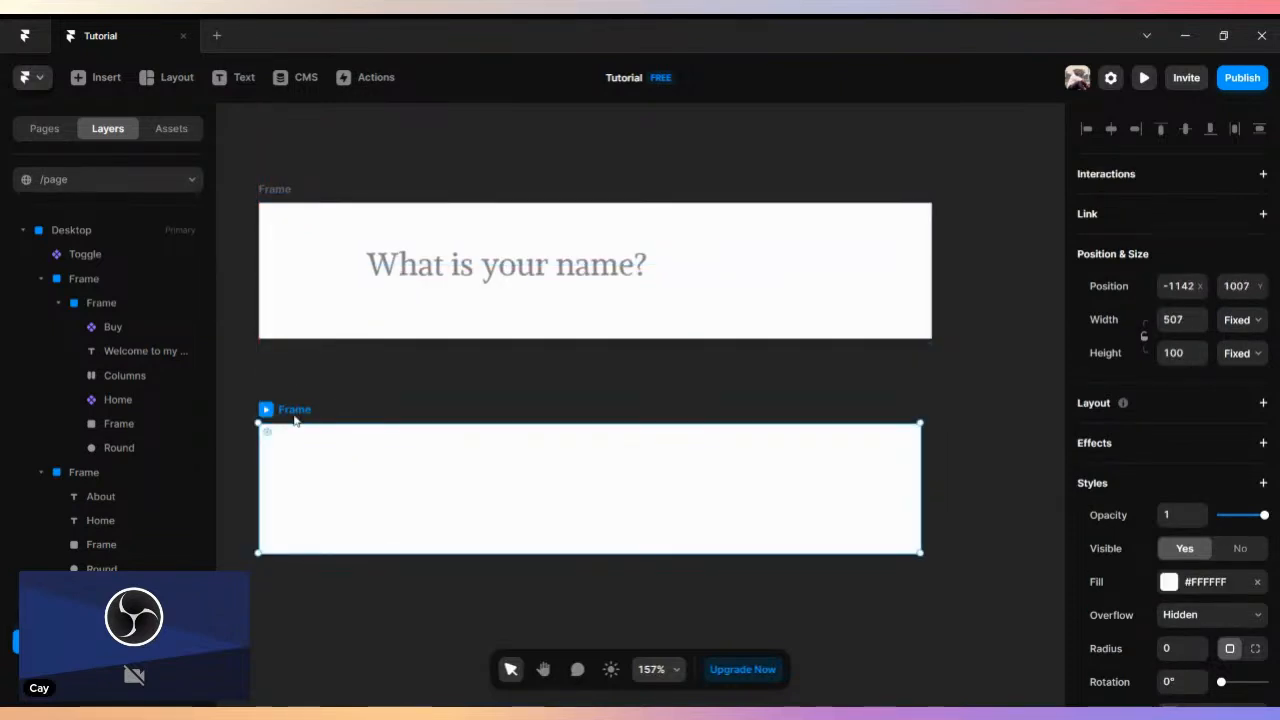
pyautogui.moveTo(919, 446); pyautogui.dragTo(931, 447)
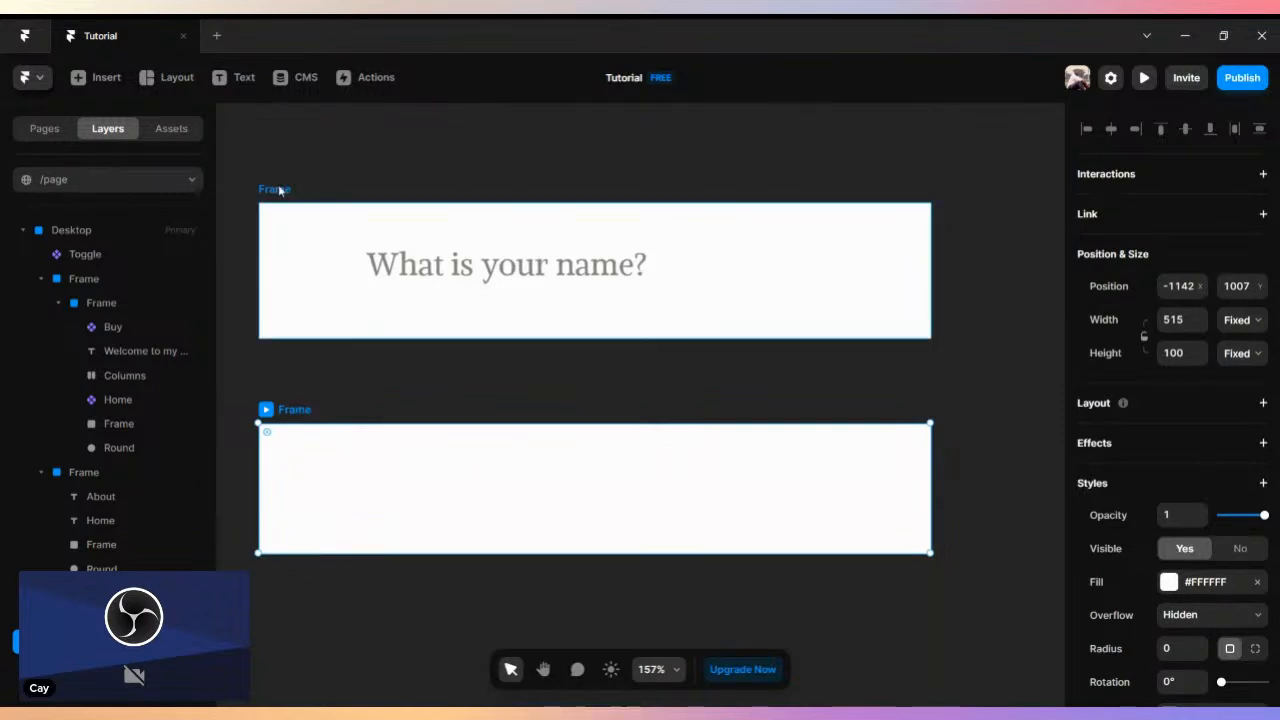
pyautogui.click(287, 260)
pyautogui.moveTo(288, 410); pyautogui.dragTo(290, 324)
# - Select only the two adjoining white frames and wrap them together in a parent frame
pyautogui.moveTo(257, 165); pyautogui.dragTo(449, 480)
pyautogui.rightClick(404, 403)
pyautogui.press('Escape')
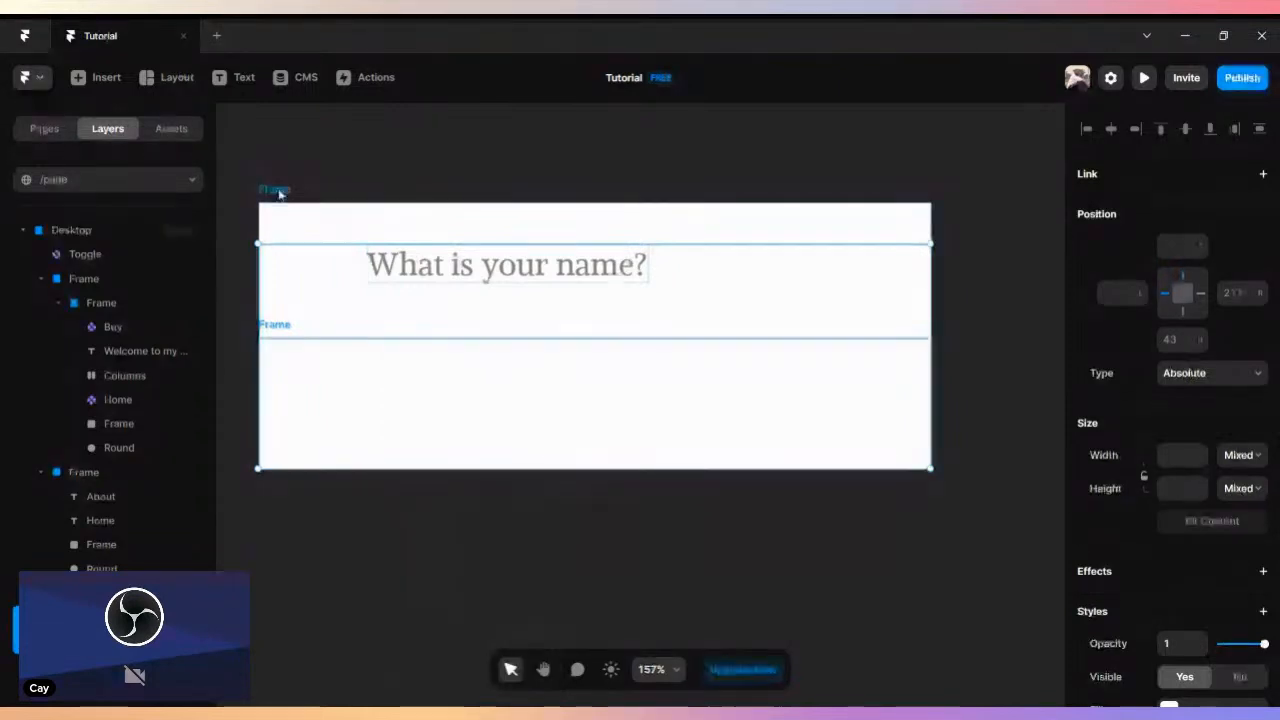
pyautogui.click(280, 190)
pyautogui.rightClick(281, 331)
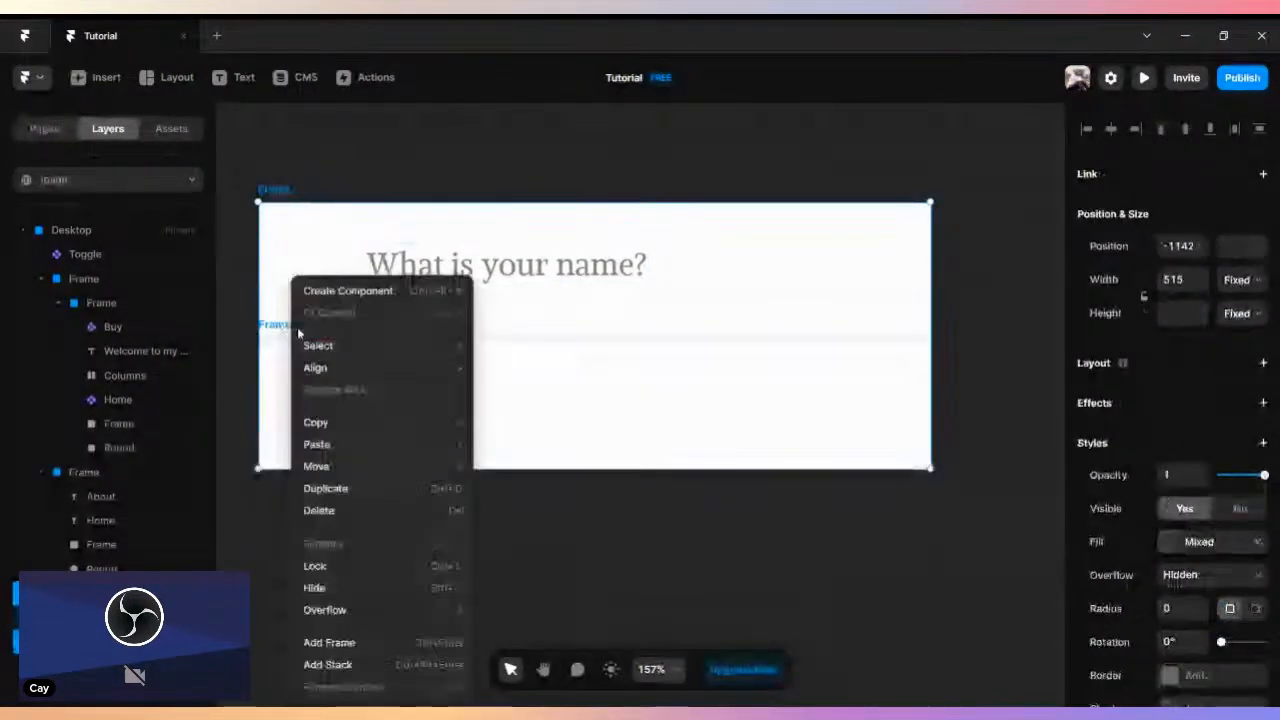
pyautogui.click(345, 643)
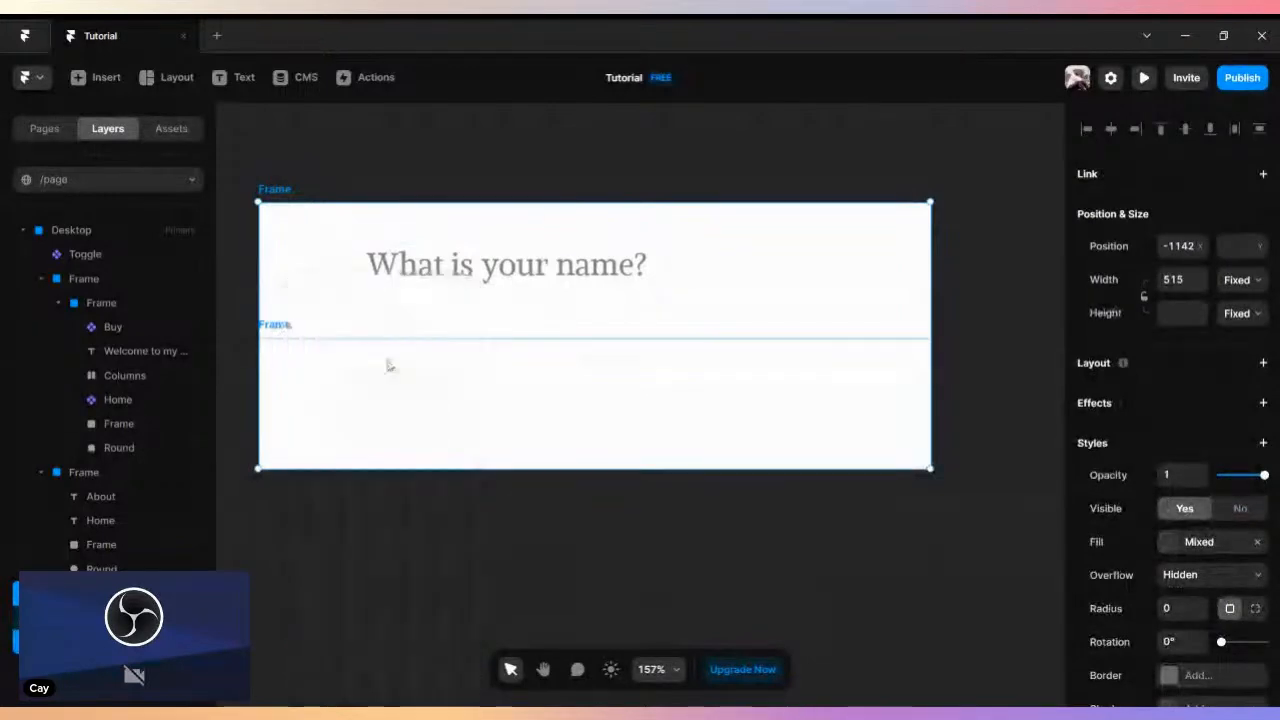
pyautogui.rightClick(322, 199)
pyautogui.click(643, 238)
# - Duplicate the question text into the lower frame and replace the copy with "My name is" followed by the person's full name
pyautogui.click(565, 264)
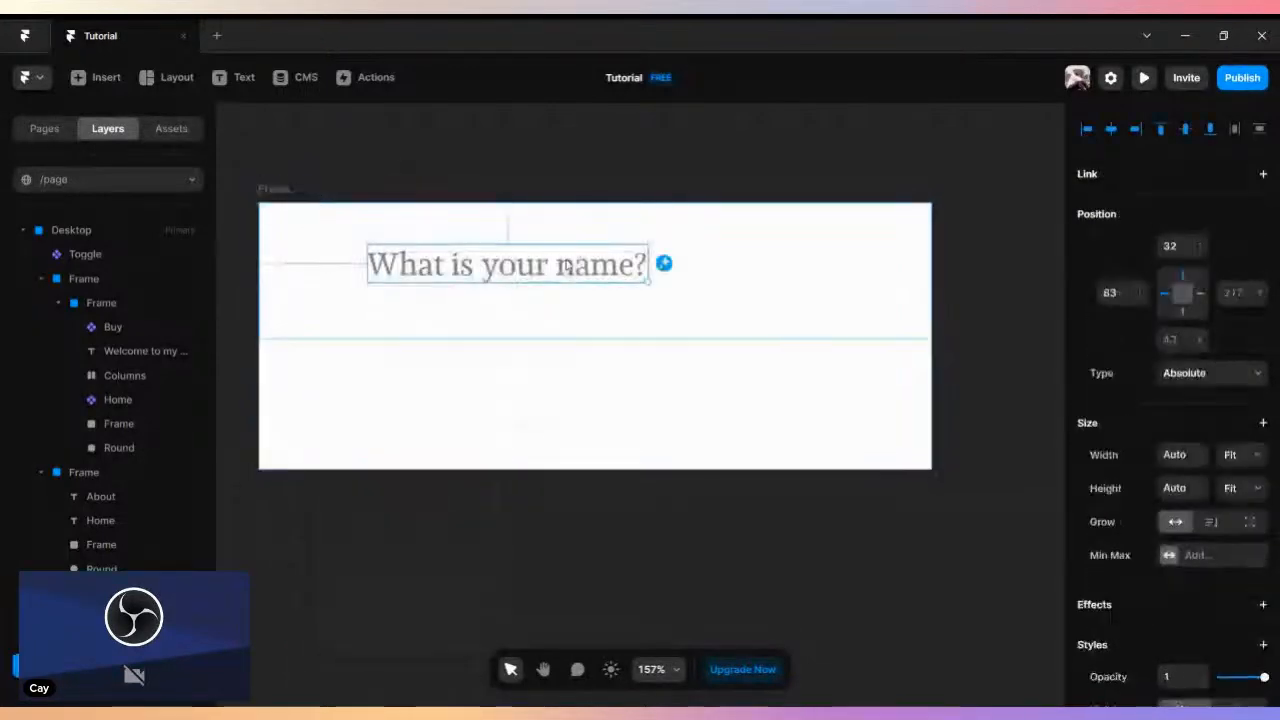
pyautogui.moveTo(549, 277); pyautogui.dragTo(551, 406)
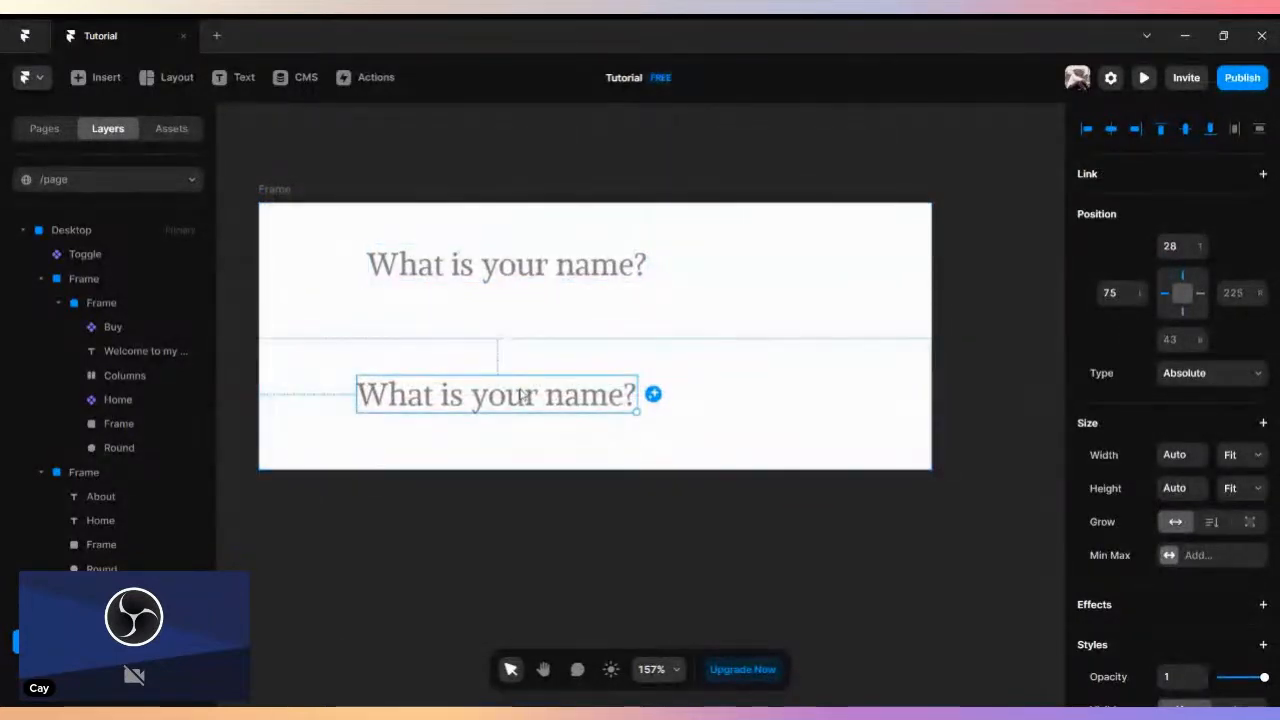
pyautogui.doubleClick(520, 394)
pyautogui.click(625, 387)
pyautogui.moveTo(636, 392); pyautogui.dragTo(348, 405)
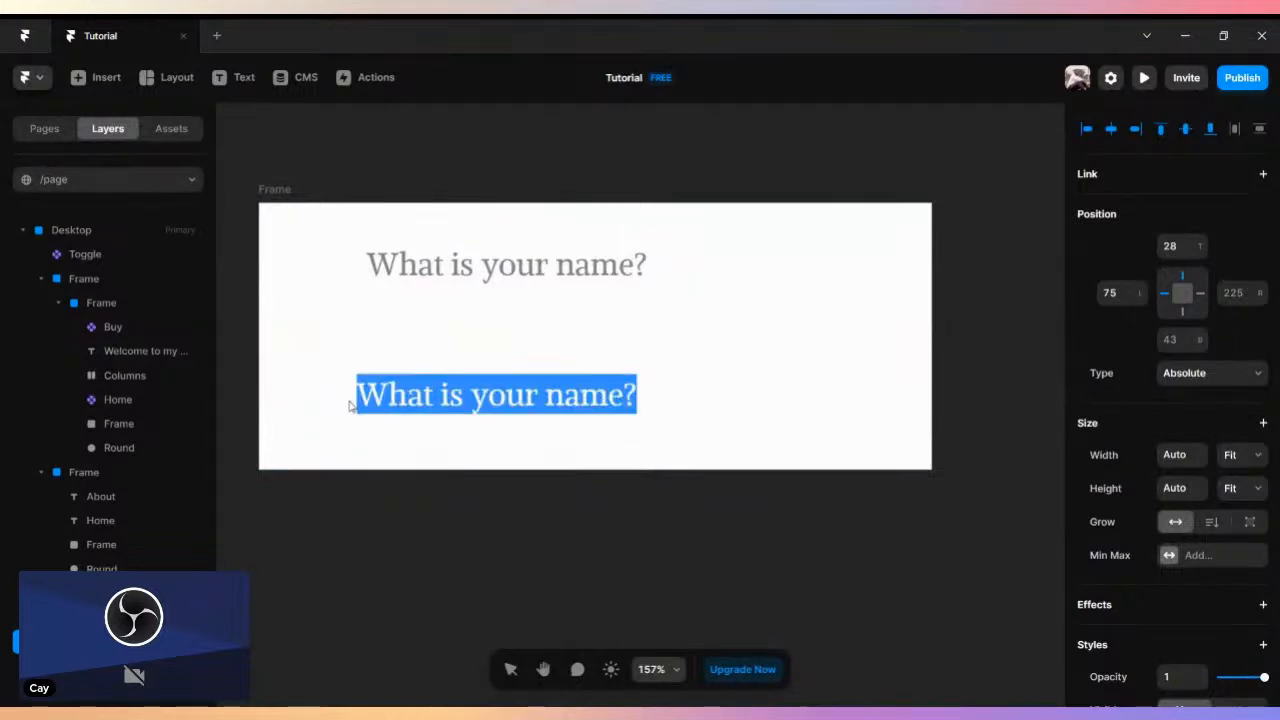
pyautogui.write('My n')
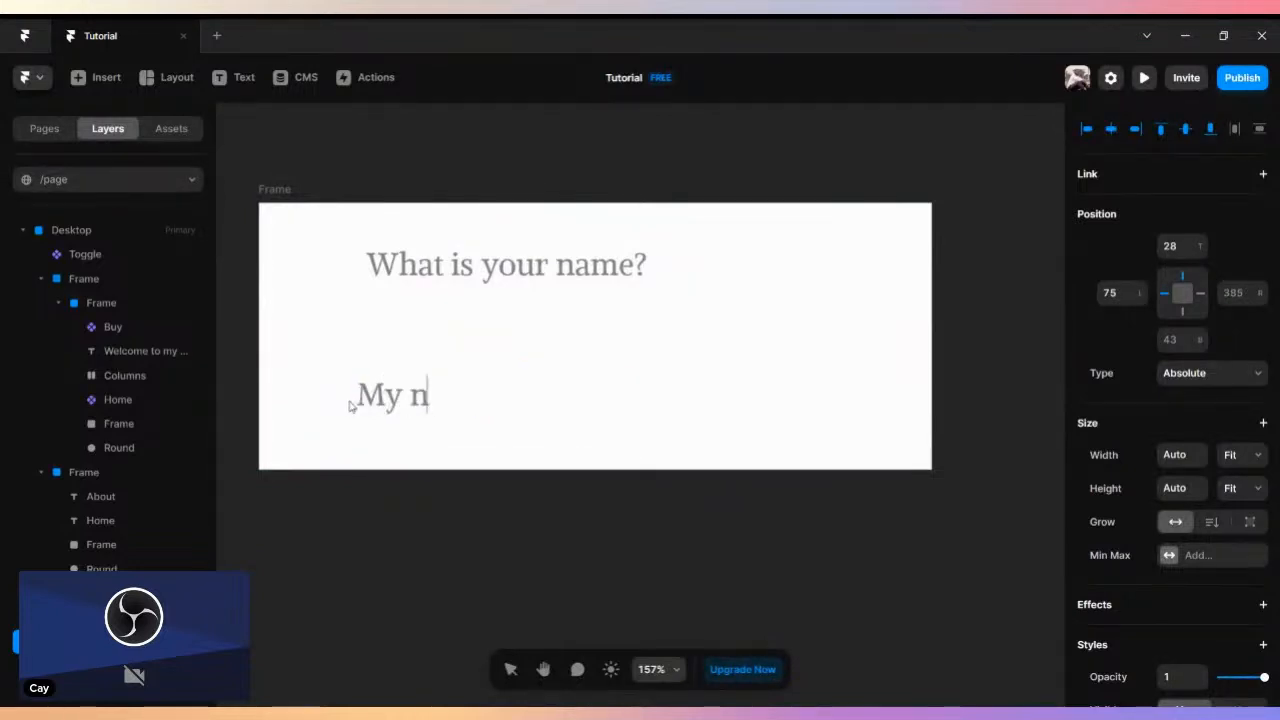
pyautogui.write('ame is ')
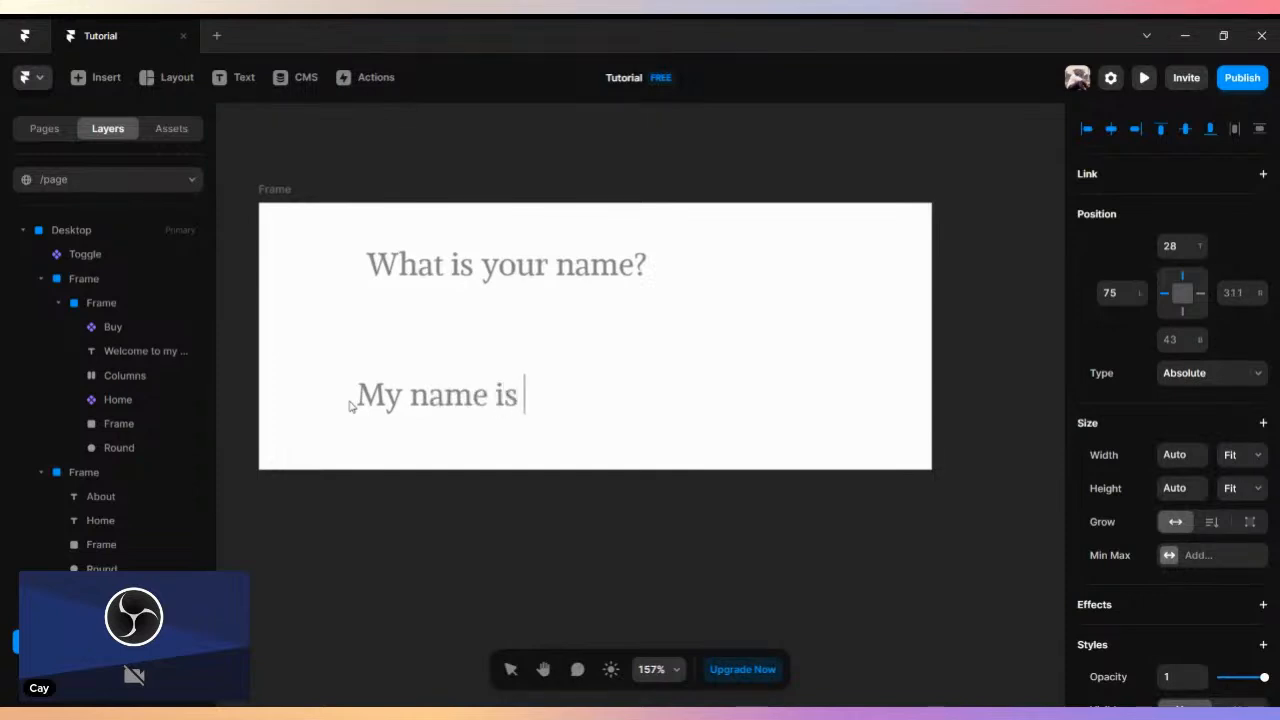
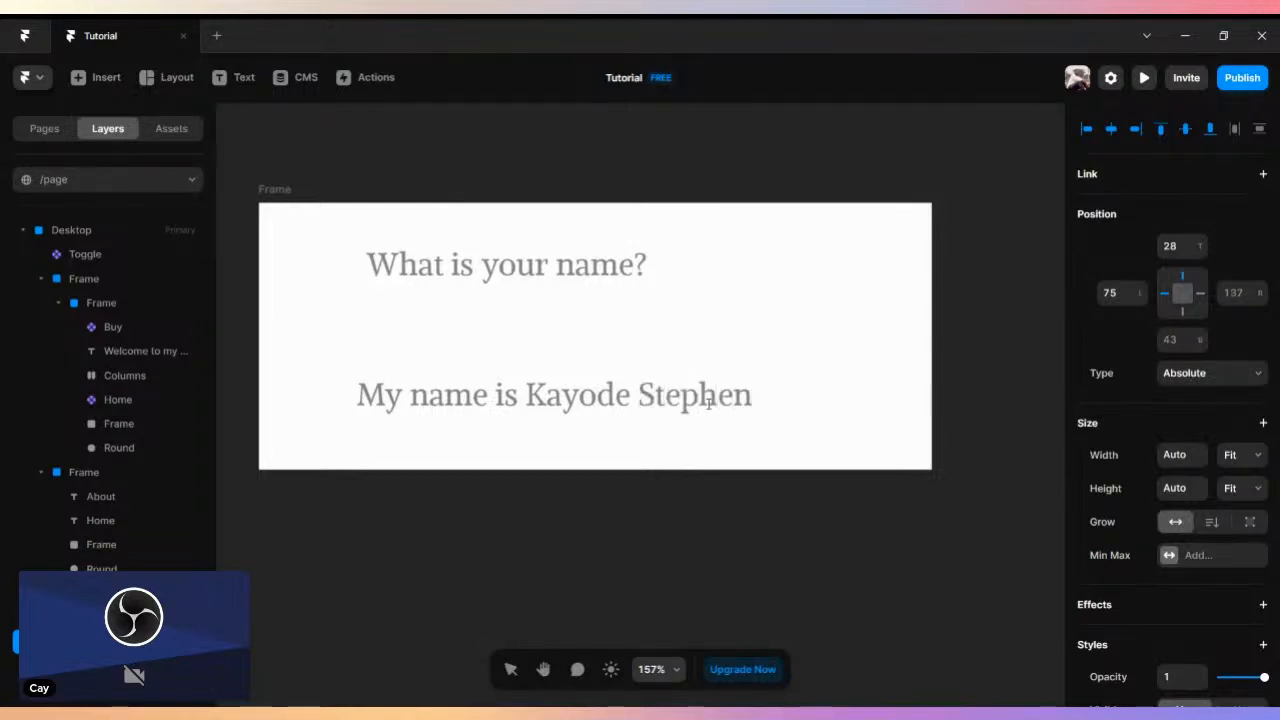
pyautogui.press('Escape')
# - Shift the question text to the right and move the answer text to about 59 from the left and -2 from the top
pyautogui.moveTo(643, 394); pyautogui.dragTo(650, 384)
pyautogui.click(534, 264)
pyautogui.moveTo(534, 264); pyautogui.dragTo(605, 272)
pyautogui.moveTo(627, 396); pyautogui.dragTo(647, 404)
pyautogui.moveTo(648, 405); pyautogui.dragTo(604, 371)
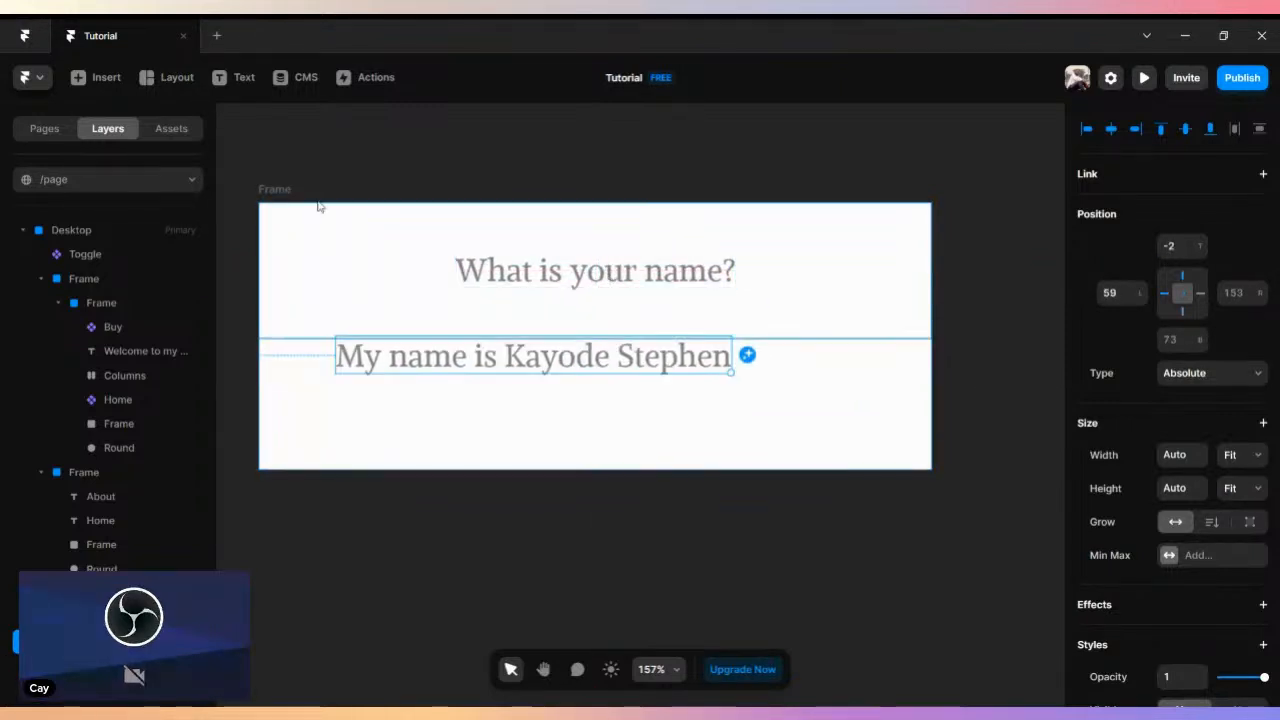
# - Create a component named "DropDown" from the parent frame holding the question and answer
pyautogui.click(275, 190)
pyautogui.rightClick(277, 188)
pyautogui.click(335, 201)
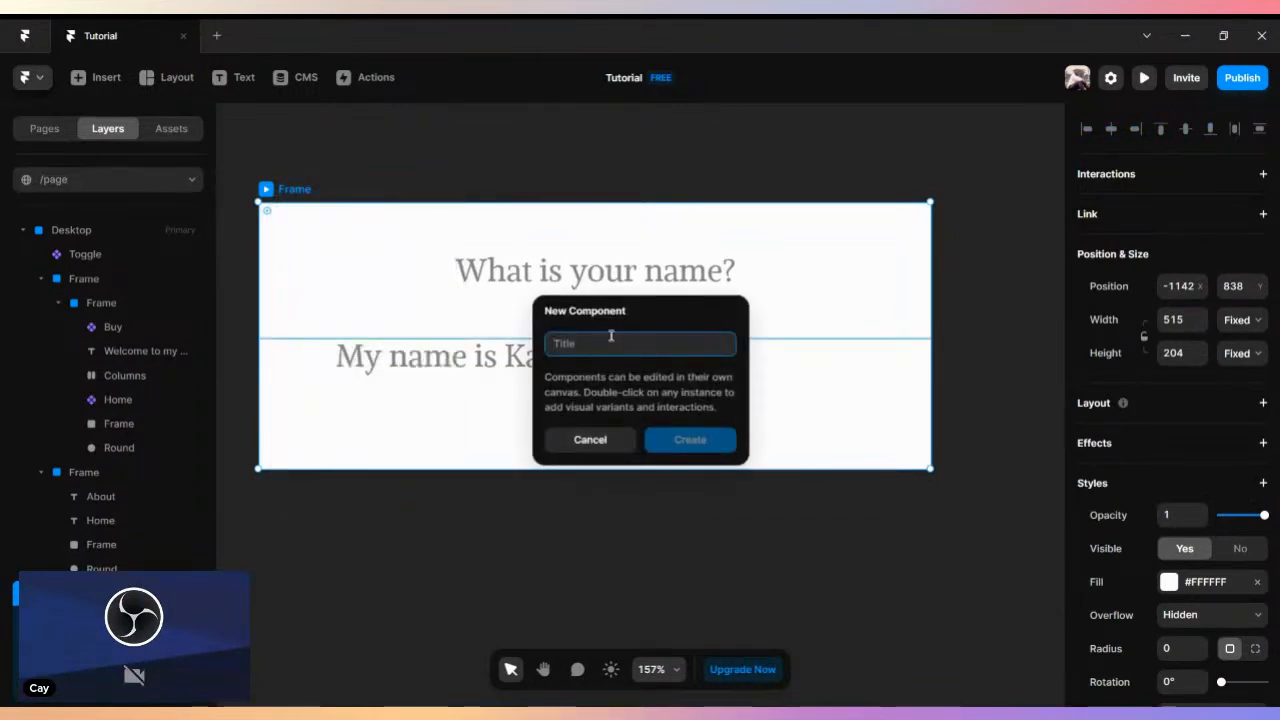
pyautogui.write('Drp')
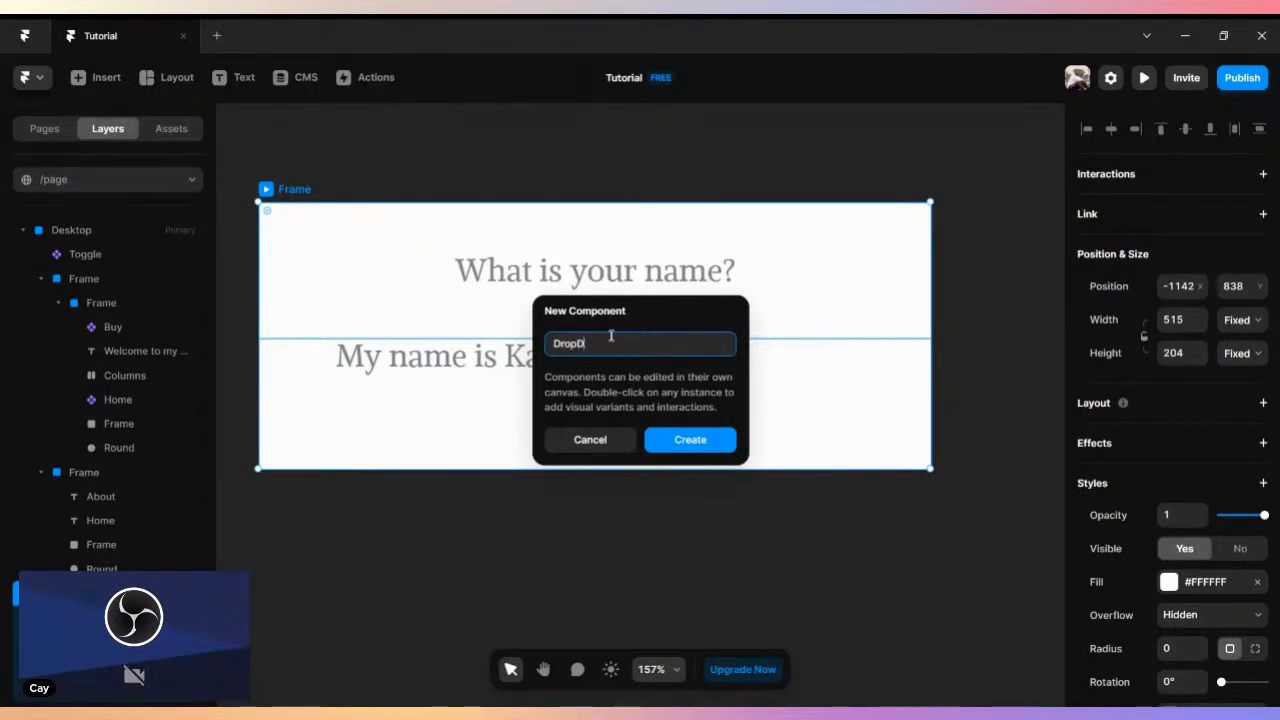
pyautogui.click(690, 440)
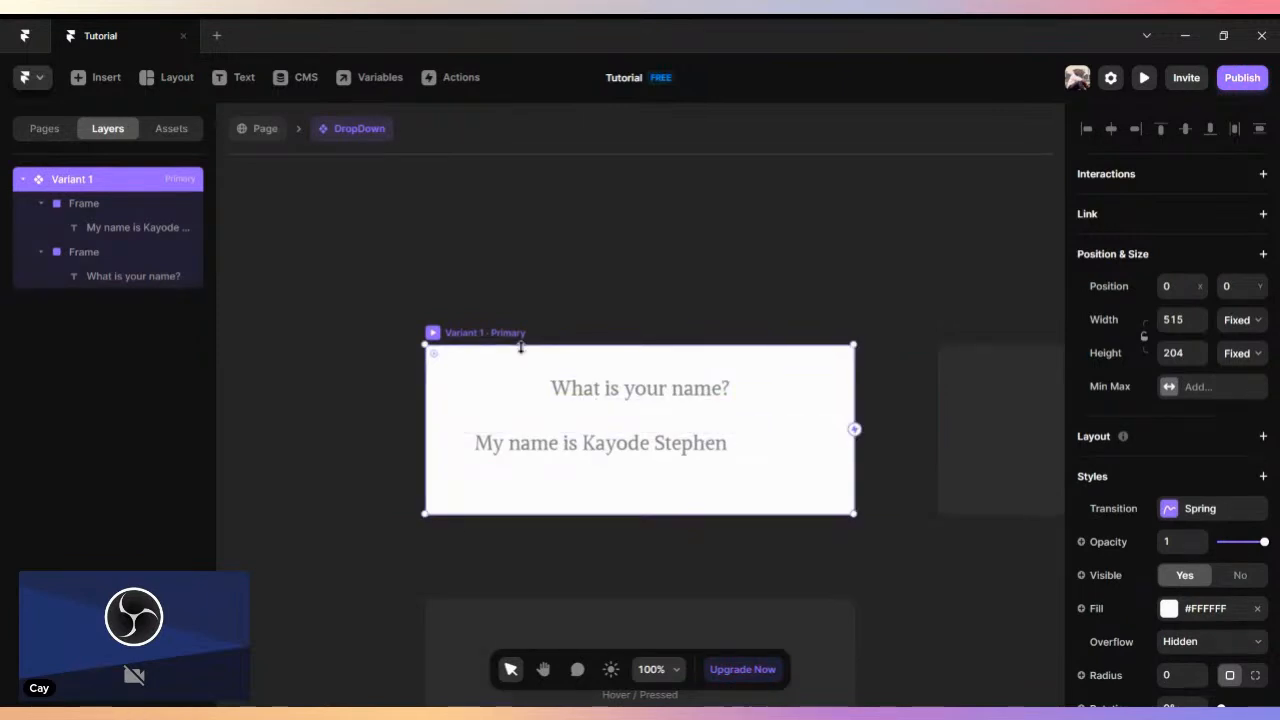
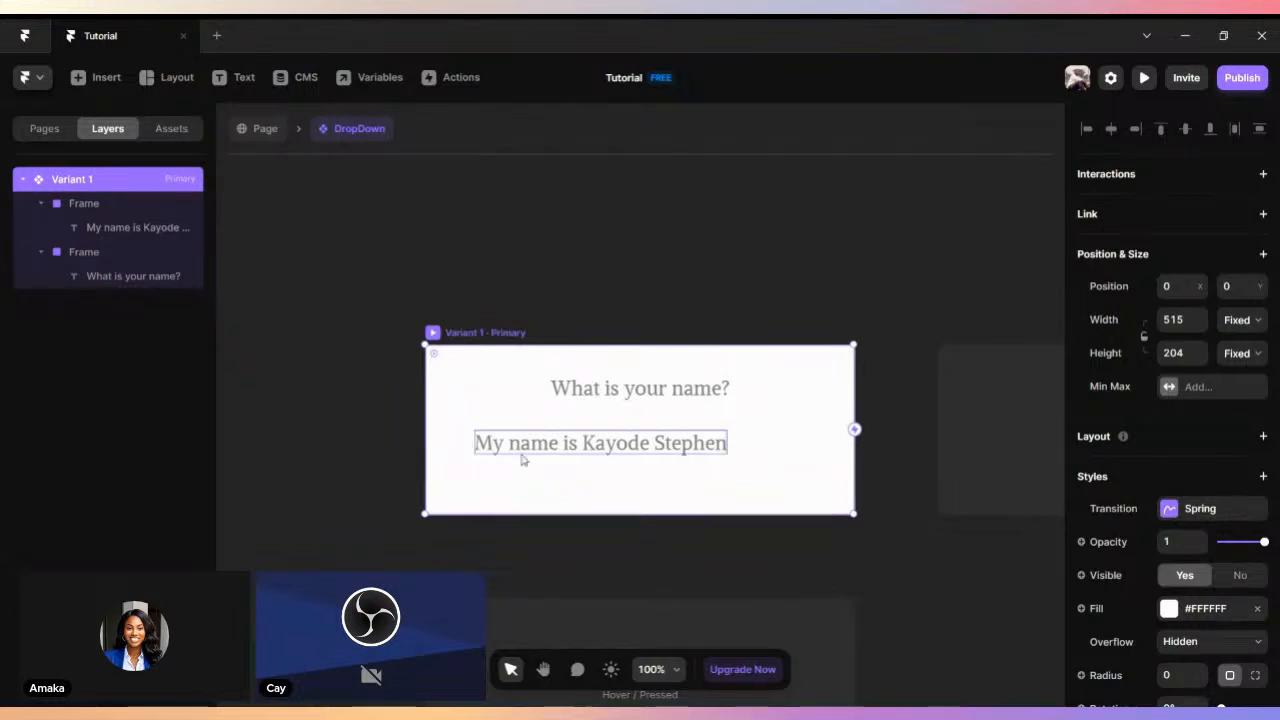
# - Move the answer text so it is centred in the lower frame beneath the question
pyautogui.moveTo(602, 447); pyautogui.dragTo(644, 461)
pyautogui.click(624, 398)
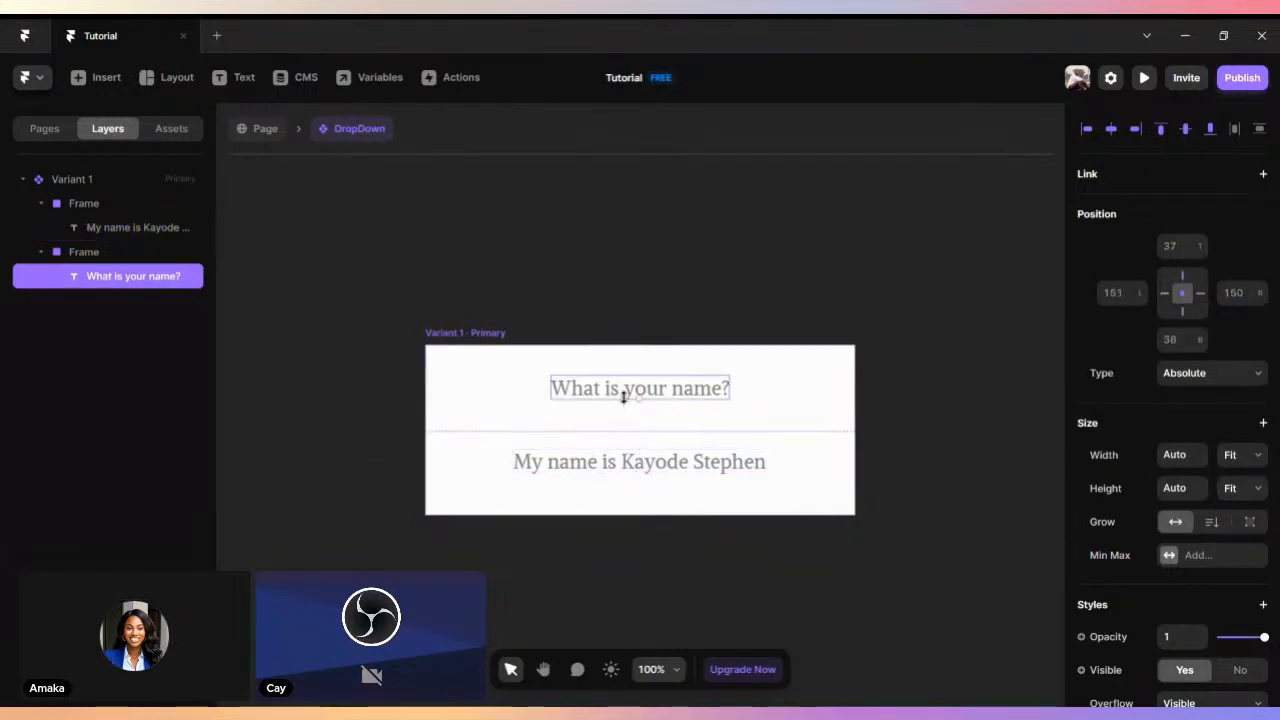
pyautogui.click(516, 318)
pyautogui.scroll(-3, 519, 316)
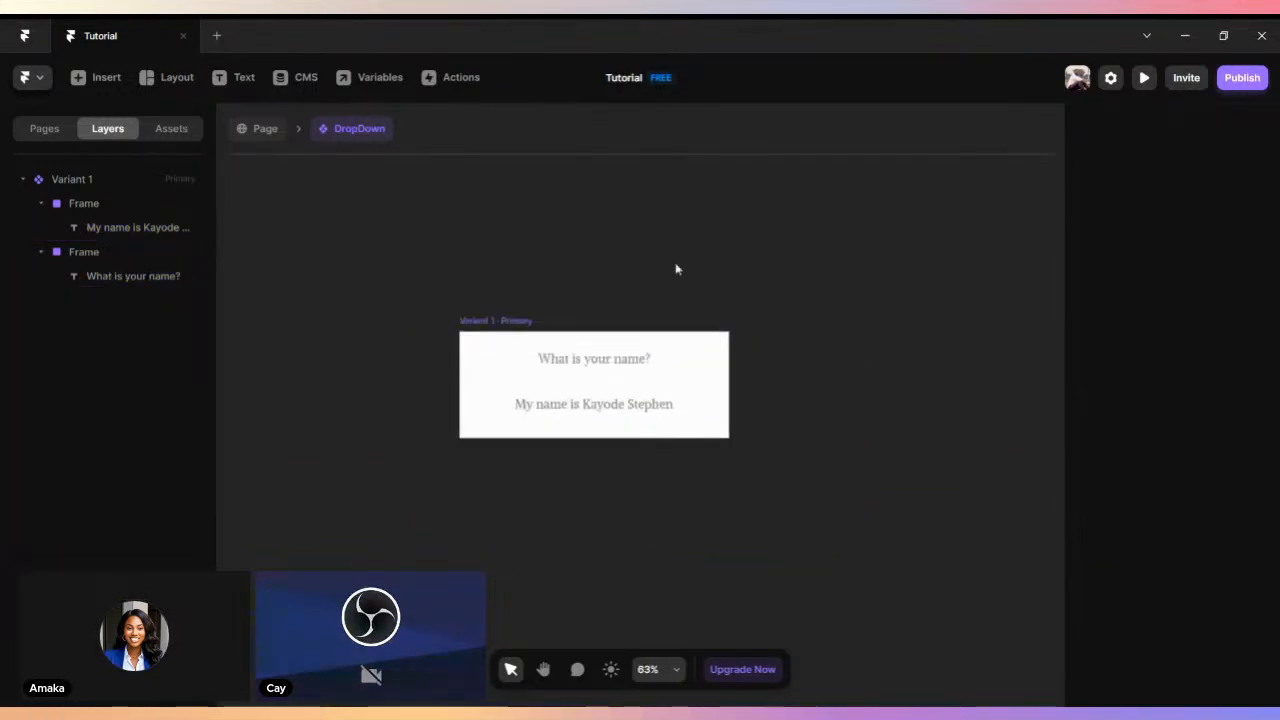
# - Return to the page, reopen the DropDown component for editing and set Variant 1's corner radius to 37
pyautogui.moveTo(677, 269); pyautogui.dragTo(563, 294)
pyautogui.click(400, 350)
pyautogui.click(256, 134)
pyautogui.scroll(-1, 1263, 438)
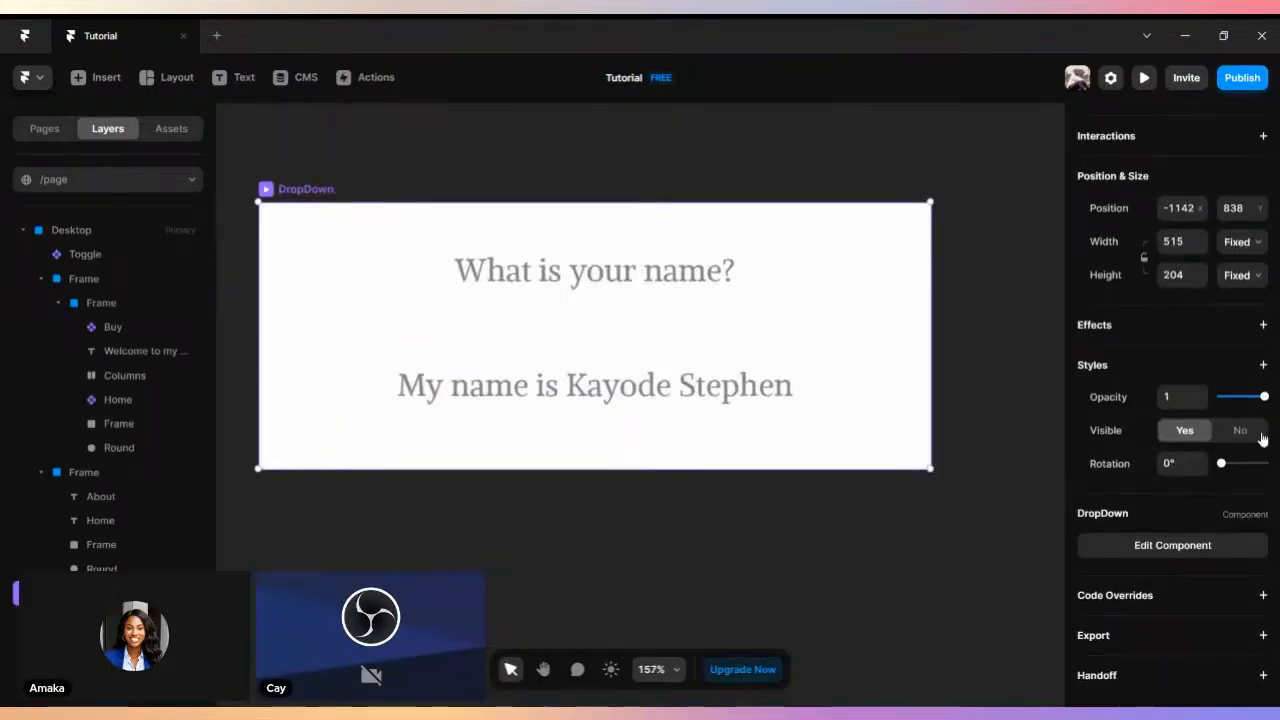
pyautogui.scroll(1, 1230, 405)
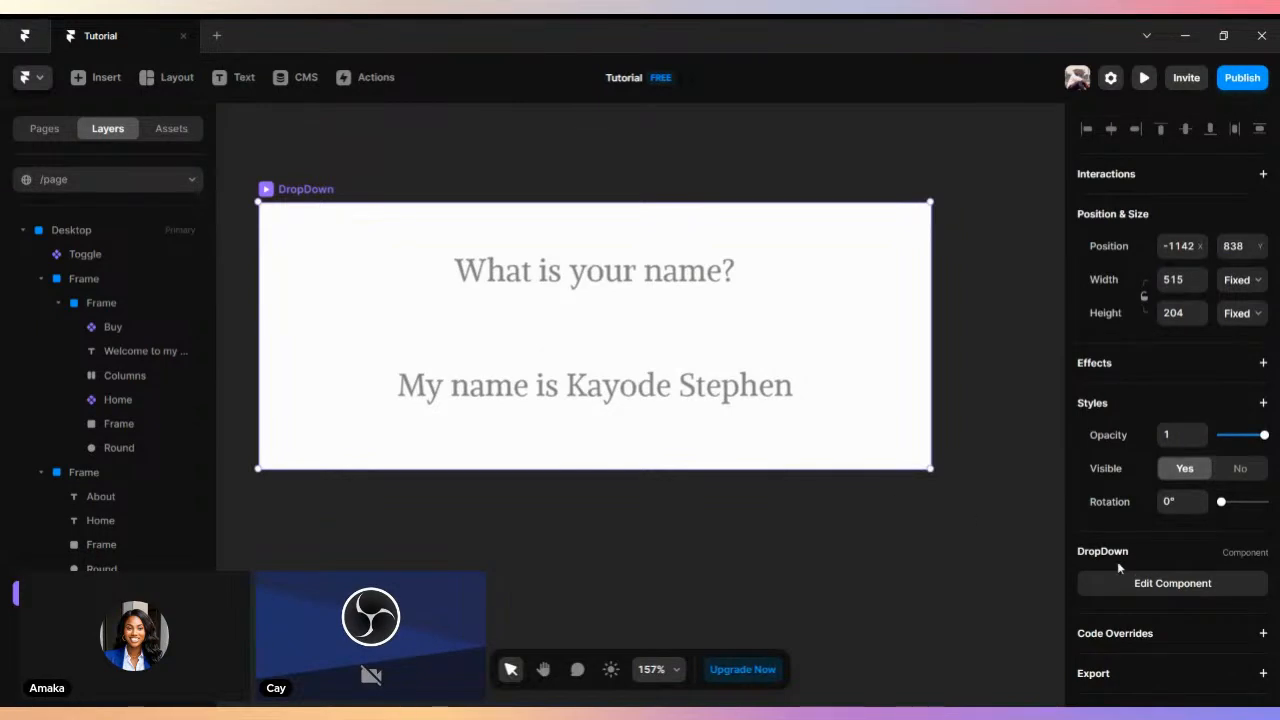
pyautogui.click(1172, 583)
pyautogui.scroll(-6, 1234, 551)
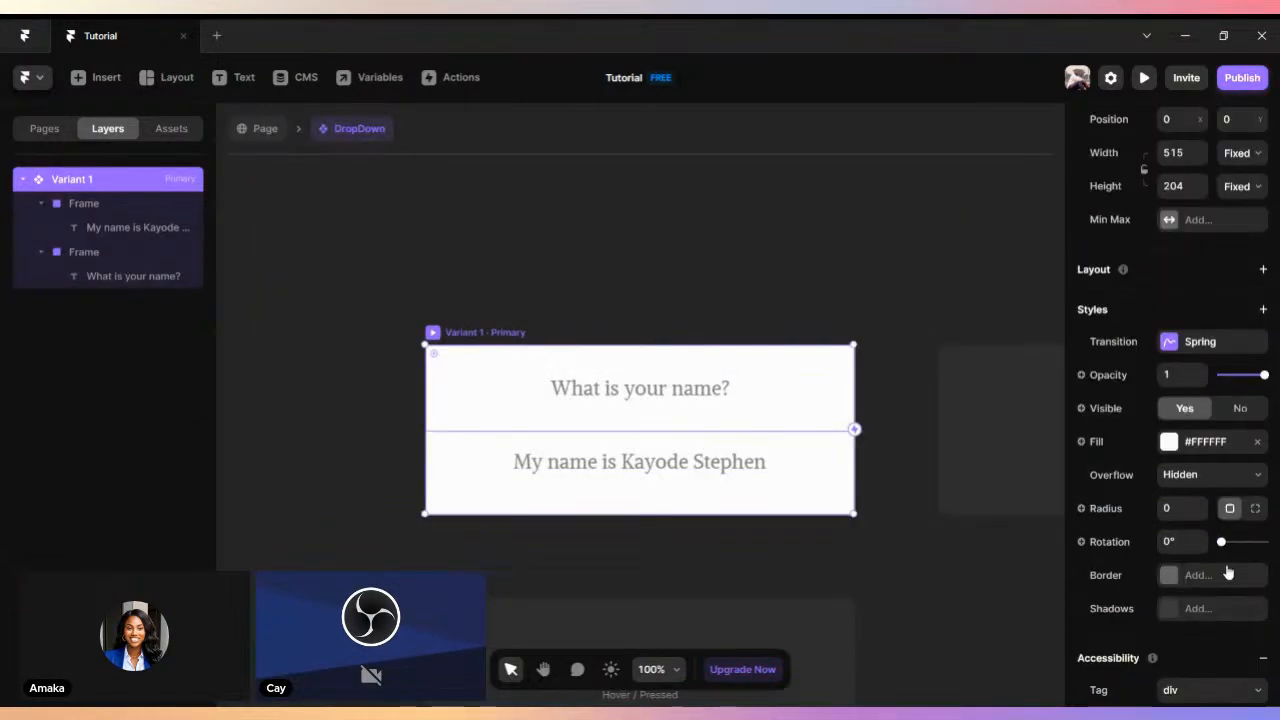
pyautogui.click(1203, 421)
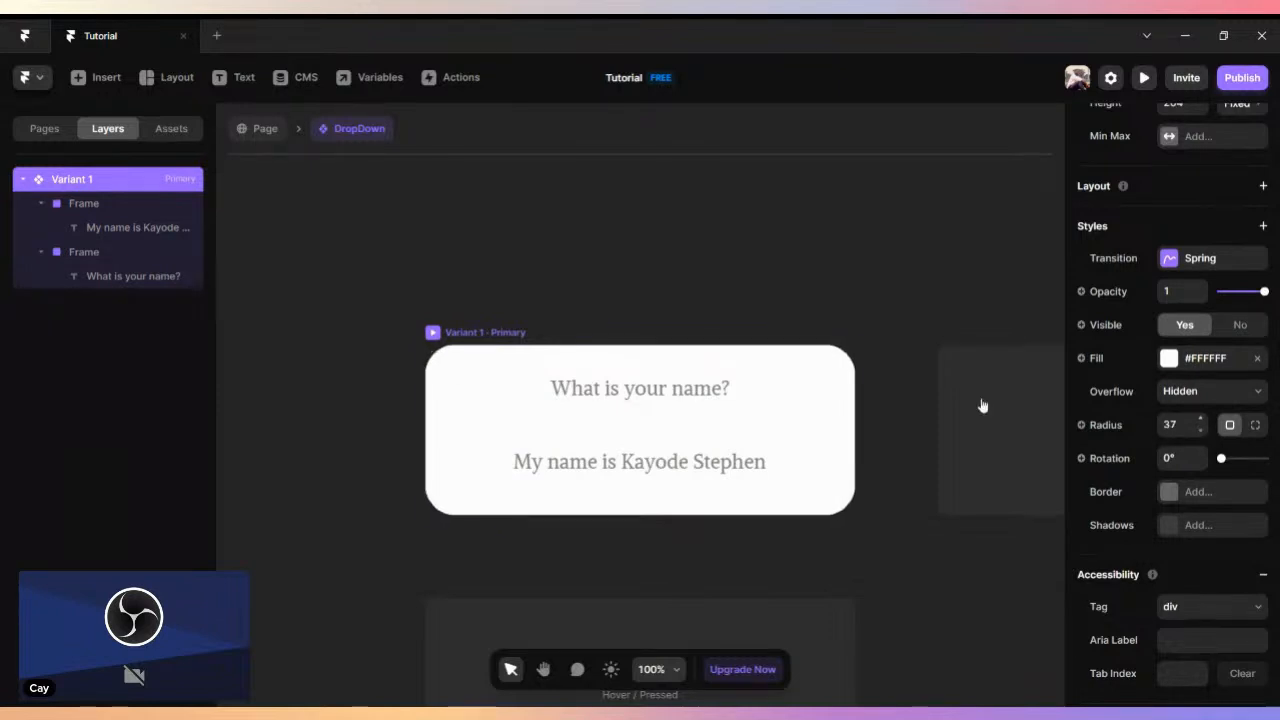
# - Add a solid #222222 border with a width of 2 to the question frame
pyautogui.click(772, 388)
pyautogui.scroll(-10, 1195, 417)
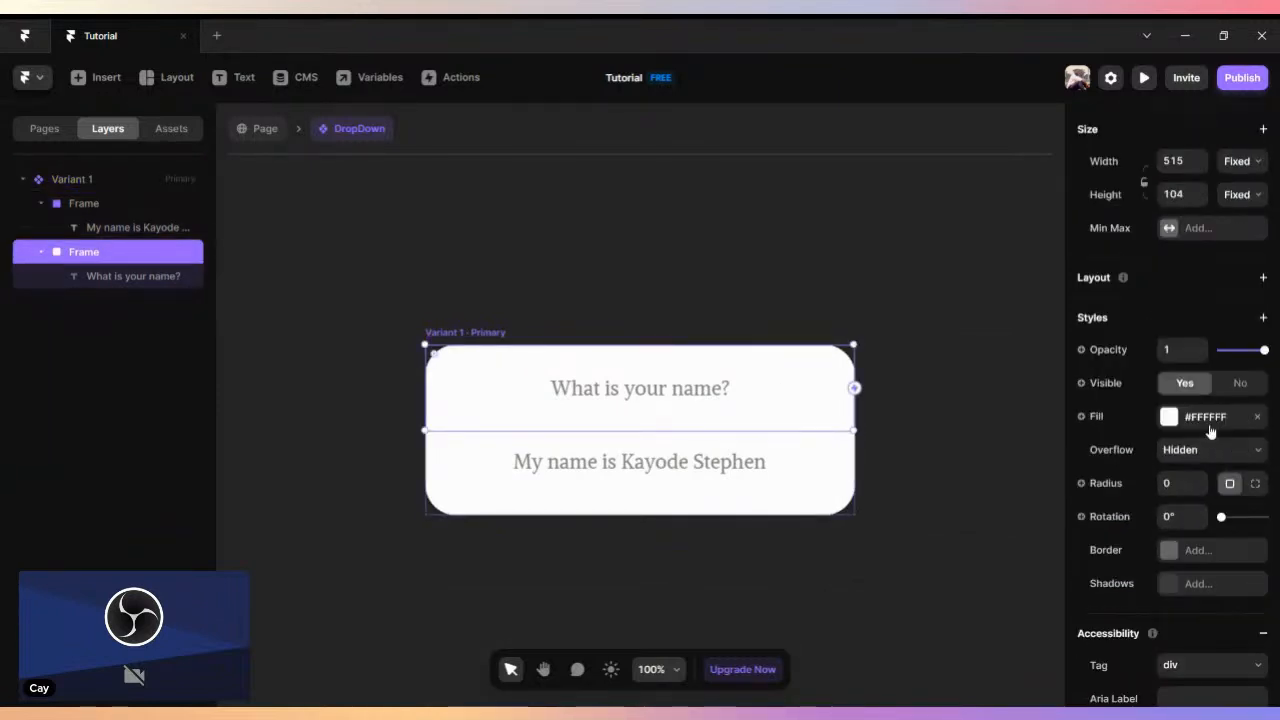
pyautogui.click(1175, 390)
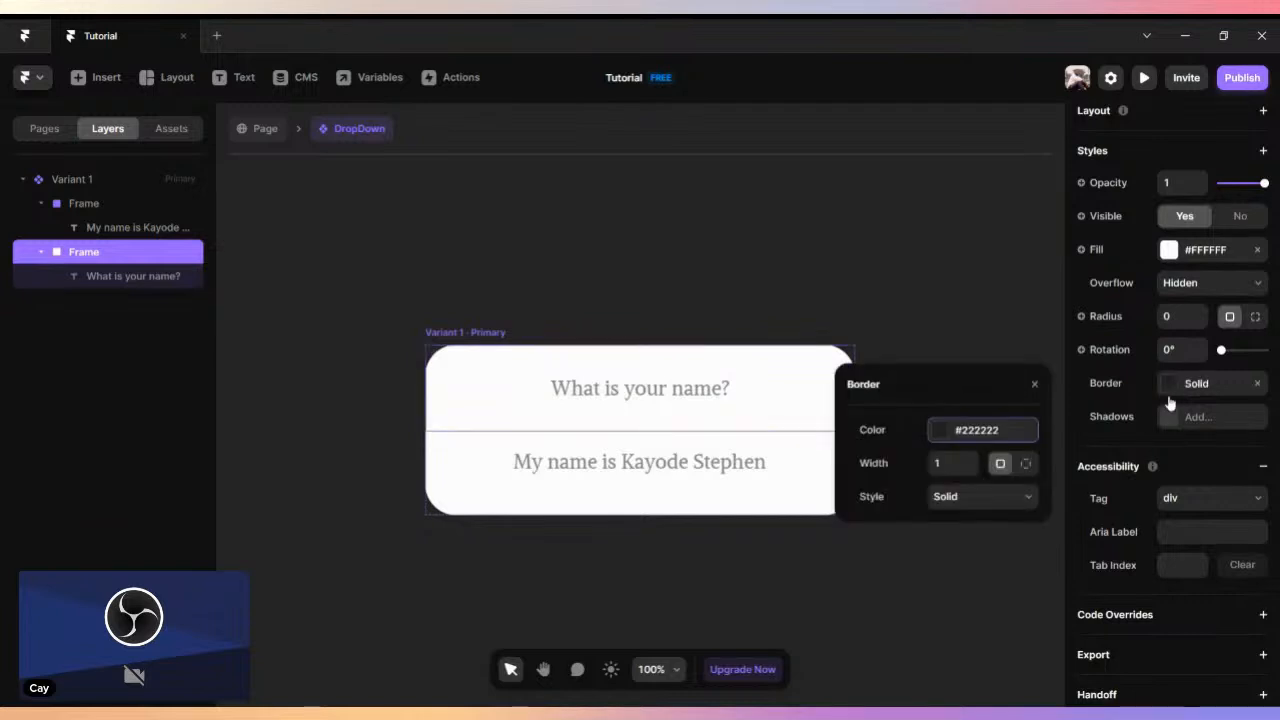
pyautogui.click(972, 459)
pyautogui.click(972, 459)
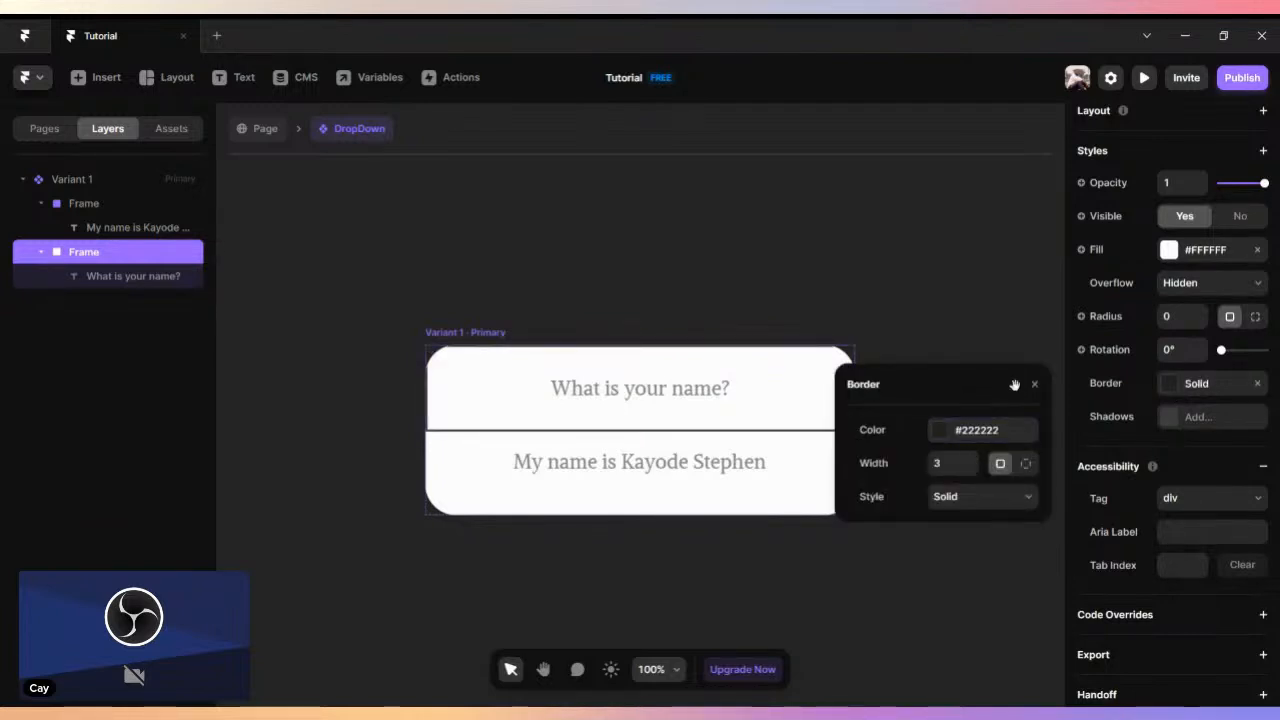
pyautogui.click(972, 468)
pyautogui.click(972, 468)
pyautogui.click(972, 459)
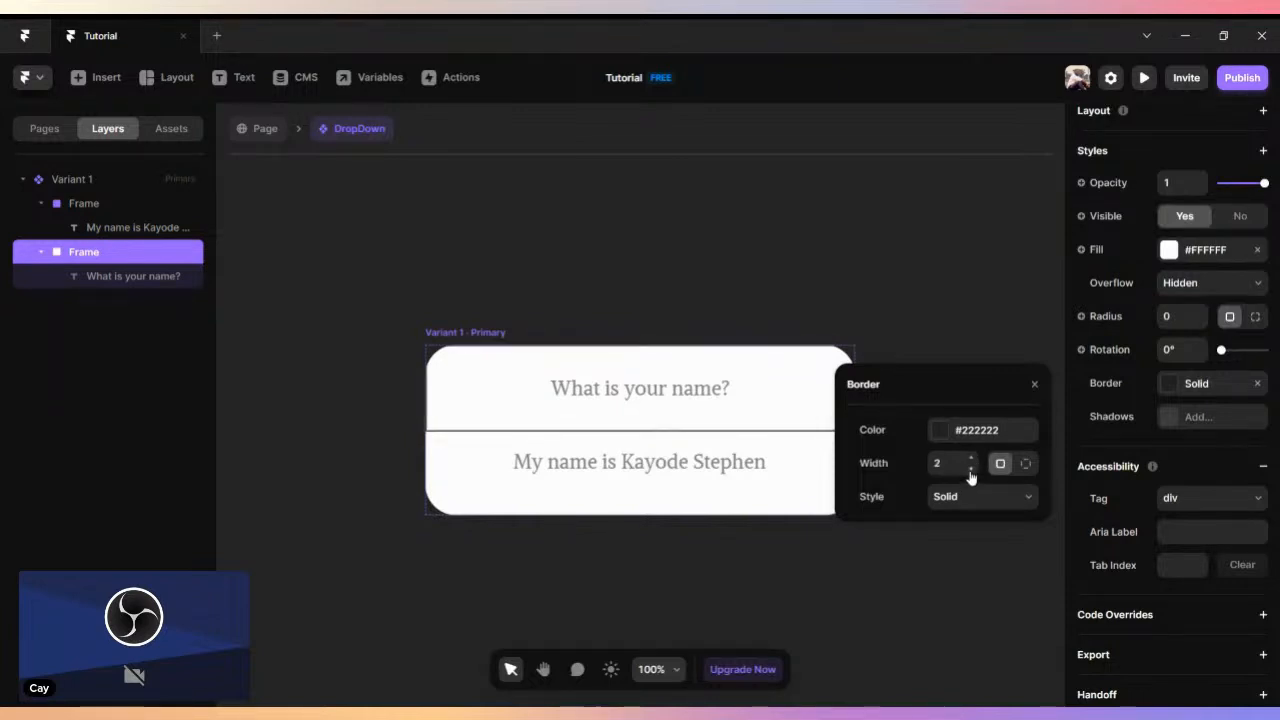
pyautogui.click(1035, 386)
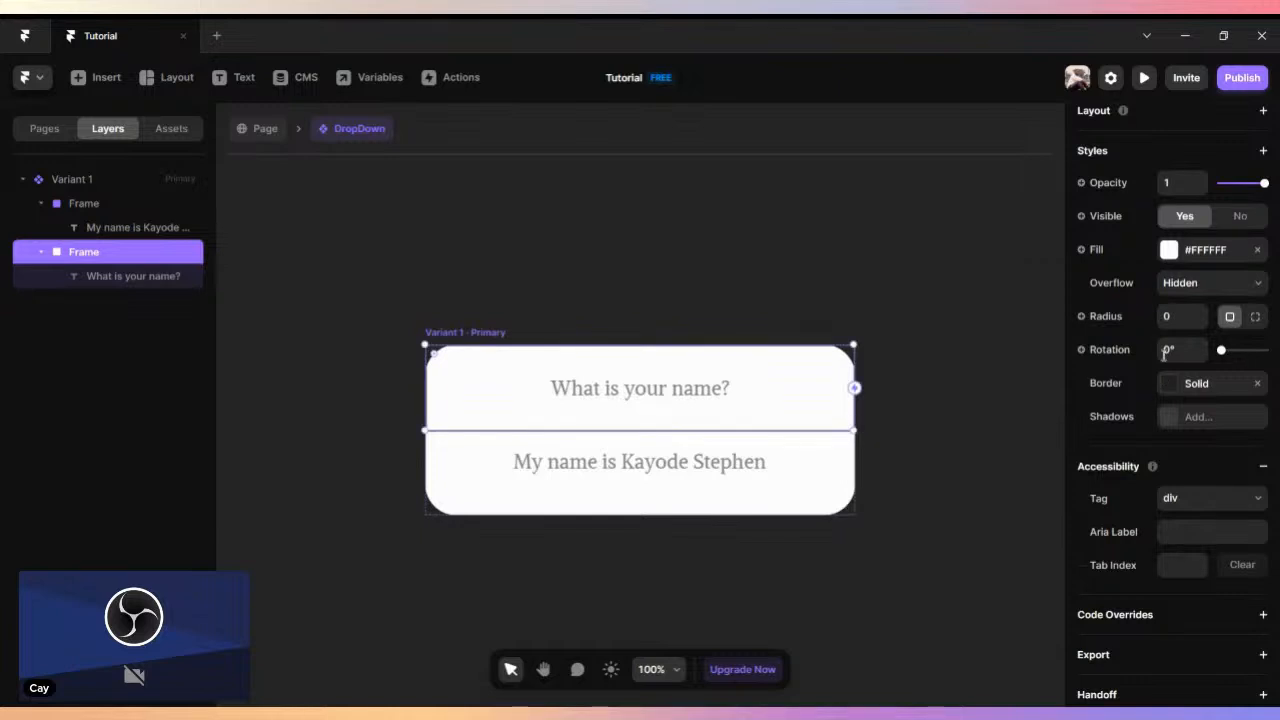
# - Reduce the corner radius of the whole Variant 1 frame to 22
pyautogui.click(485, 340)
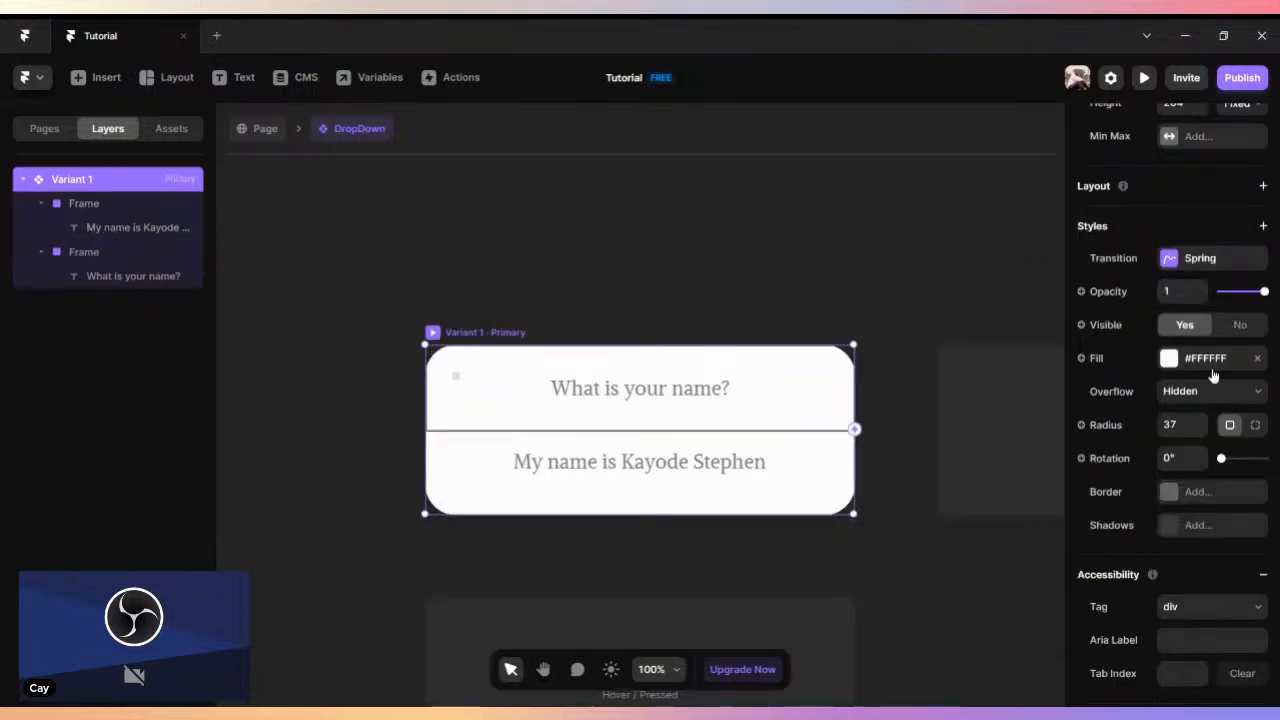
pyautogui.scroll(-3, 1212, 374)
pyautogui.scroll(4, 1217, 491)
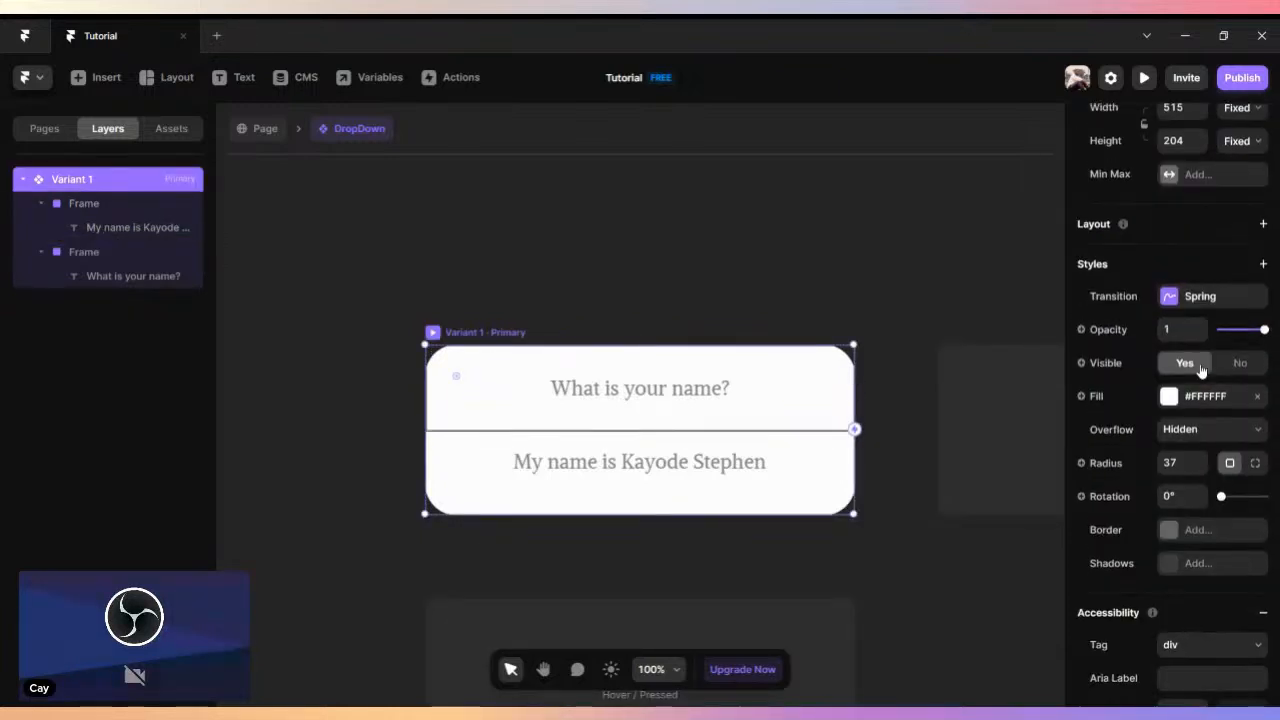
pyautogui.click(1200, 472)
pyautogui.click(1200, 474)
pyautogui.click(1200, 474)
pyautogui.click(1200, 474)
pyautogui.click(1200, 474)
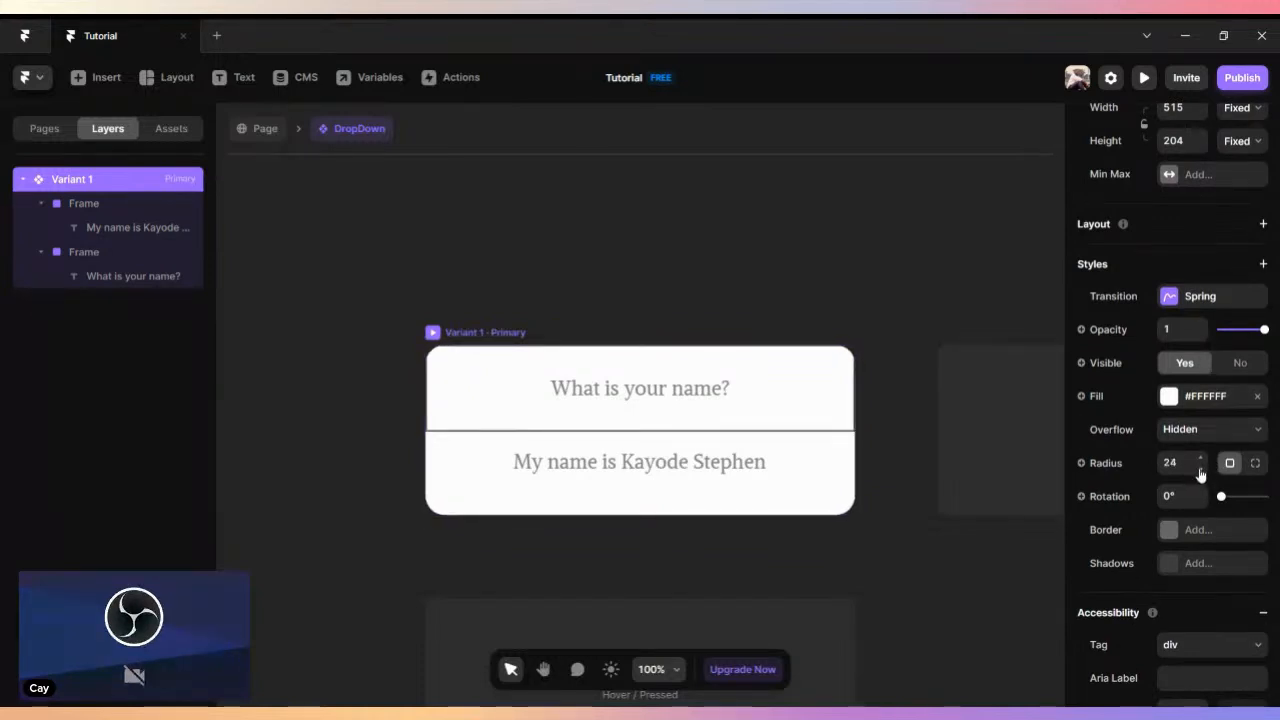
# - Limit the question frame's border to its lower edge by setting the top, right and left widths to 0
pyautogui.click(508, 417)
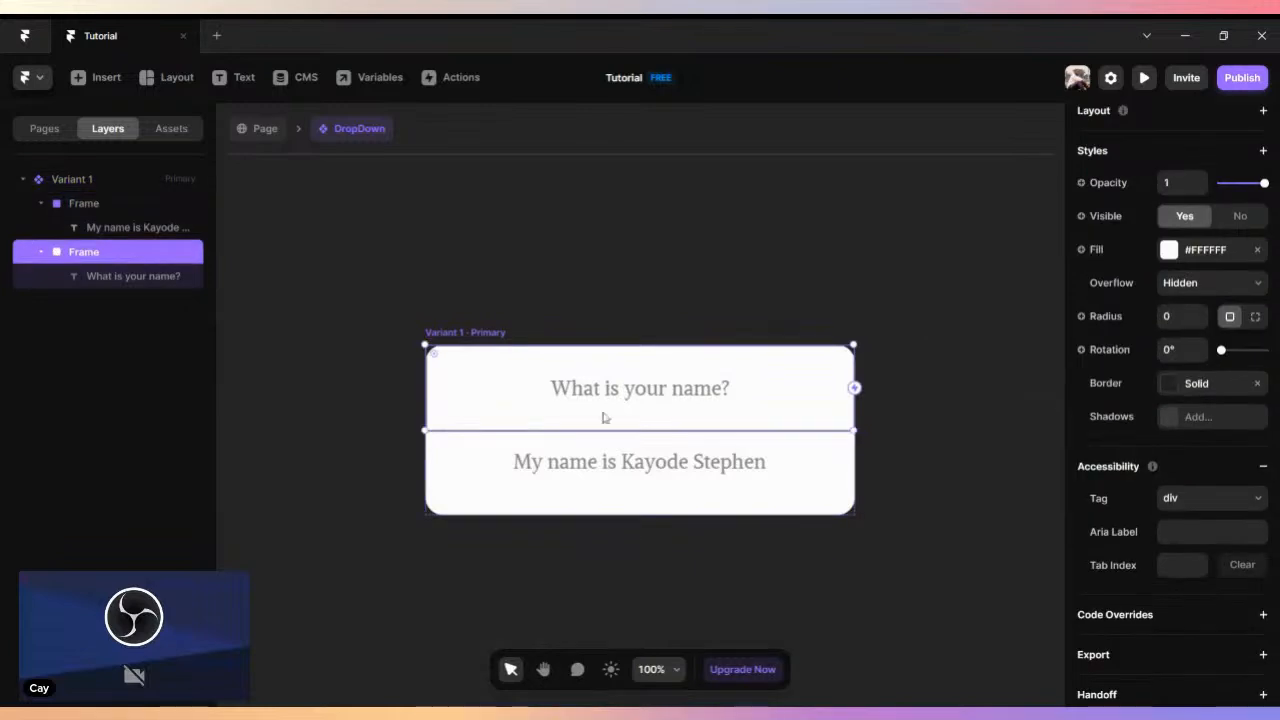
pyautogui.doubleClick(808, 419)
pyautogui.click(86, 251)
pyautogui.click(1178, 387)
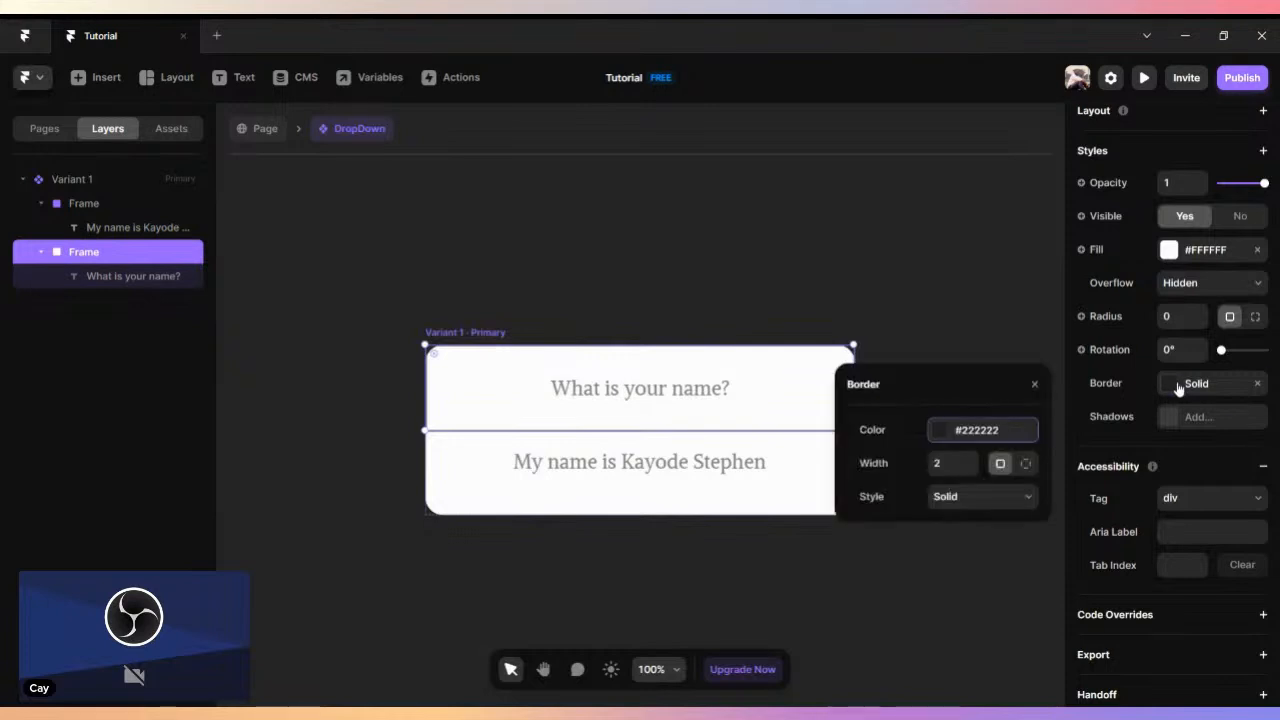
pyautogui.click(1026, 464)
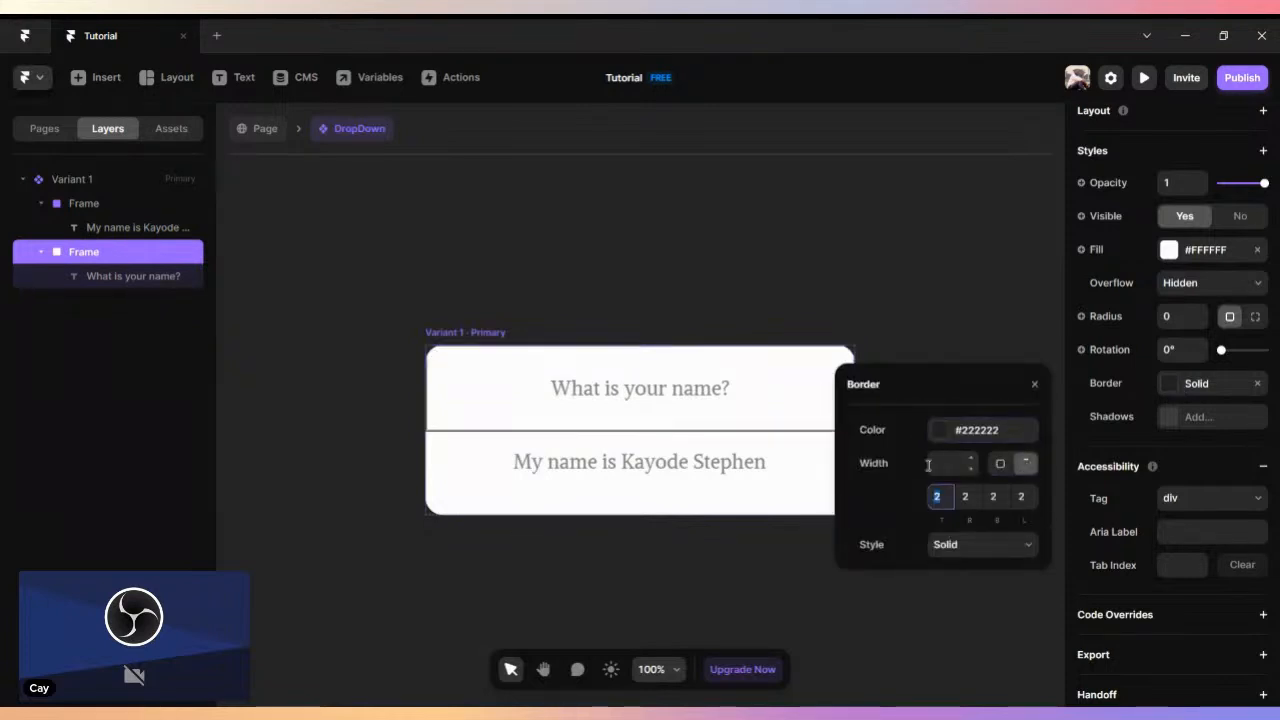
pyautogui.click(991, 497)
pyautogui.click(972, 504)
pyautogui.write('0')
pyautogui.click(937, 497)
pyautogui.write('0')
pyautogui.click(1021, 497)
pyautogui.write('0')
pyautogui.click(994, 499)
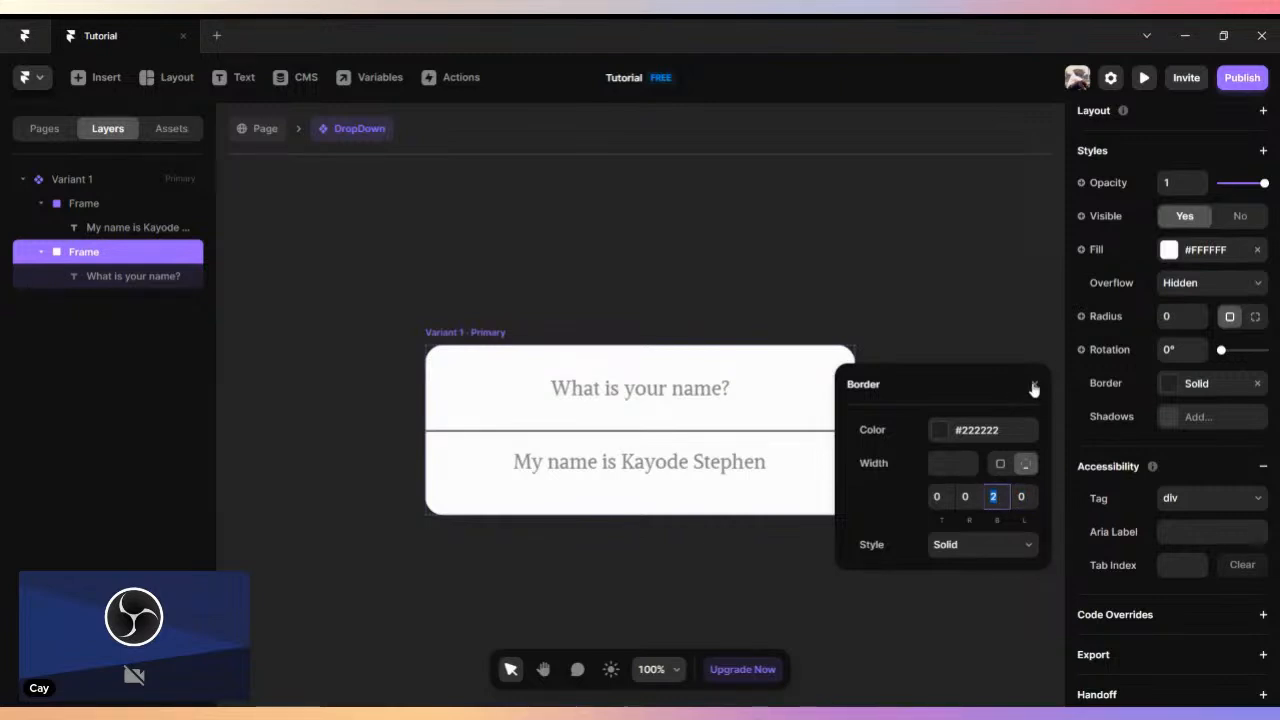
pyautogui.click(1034, 389)
pyautogui.click(929, 300)
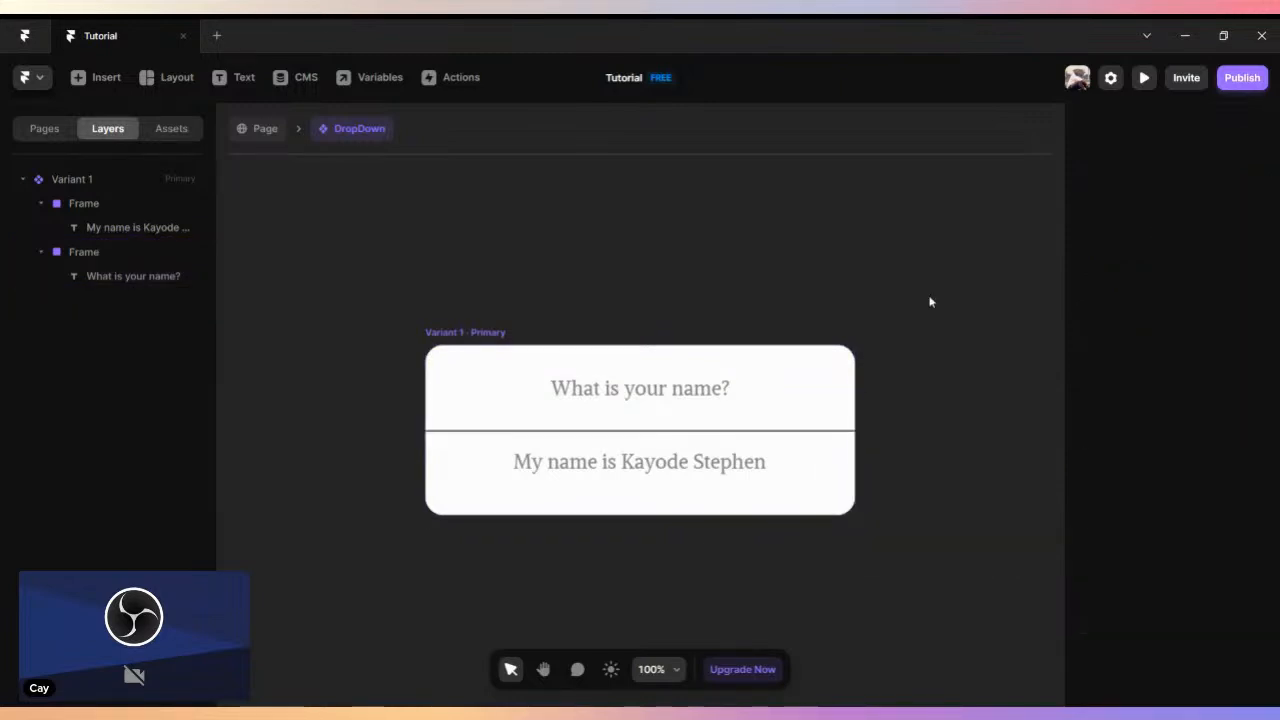
# - Add a second variant of the DropDown component based on Variant 1
pyautogui.click(484, 335)
pyautogui.scroll(-3, 520, 306)
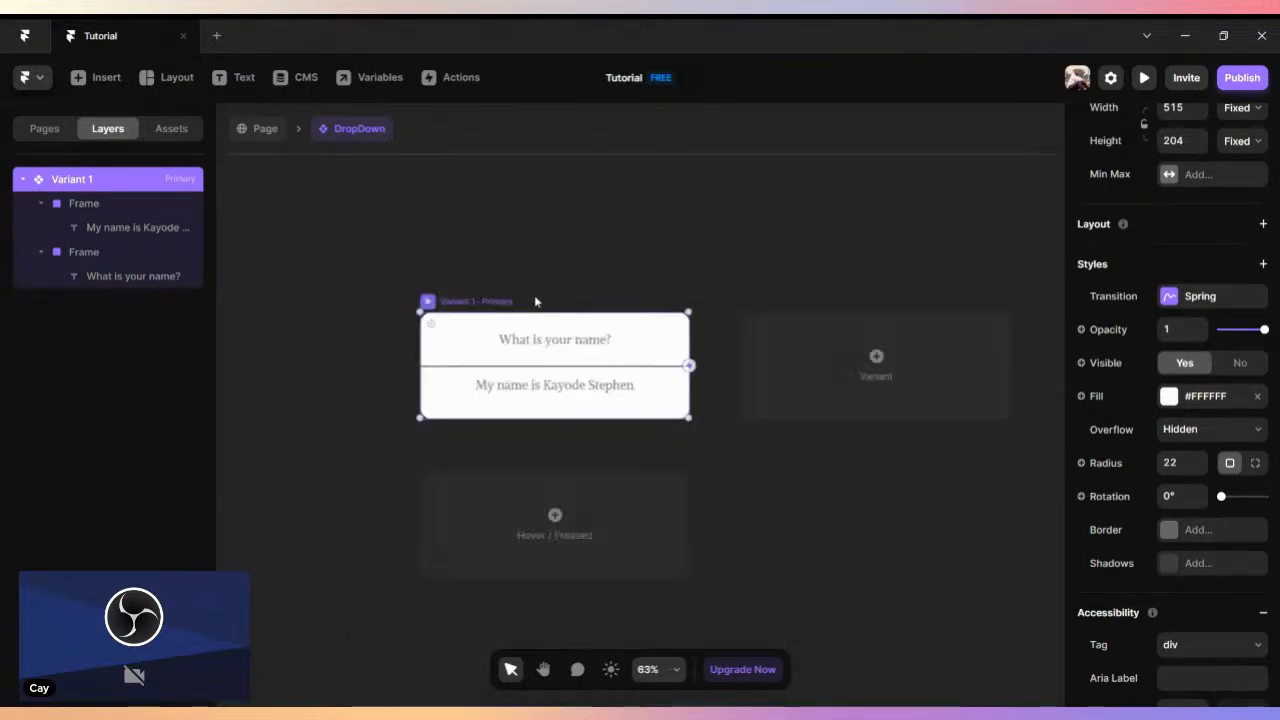
pyautogui.click(815, 379)
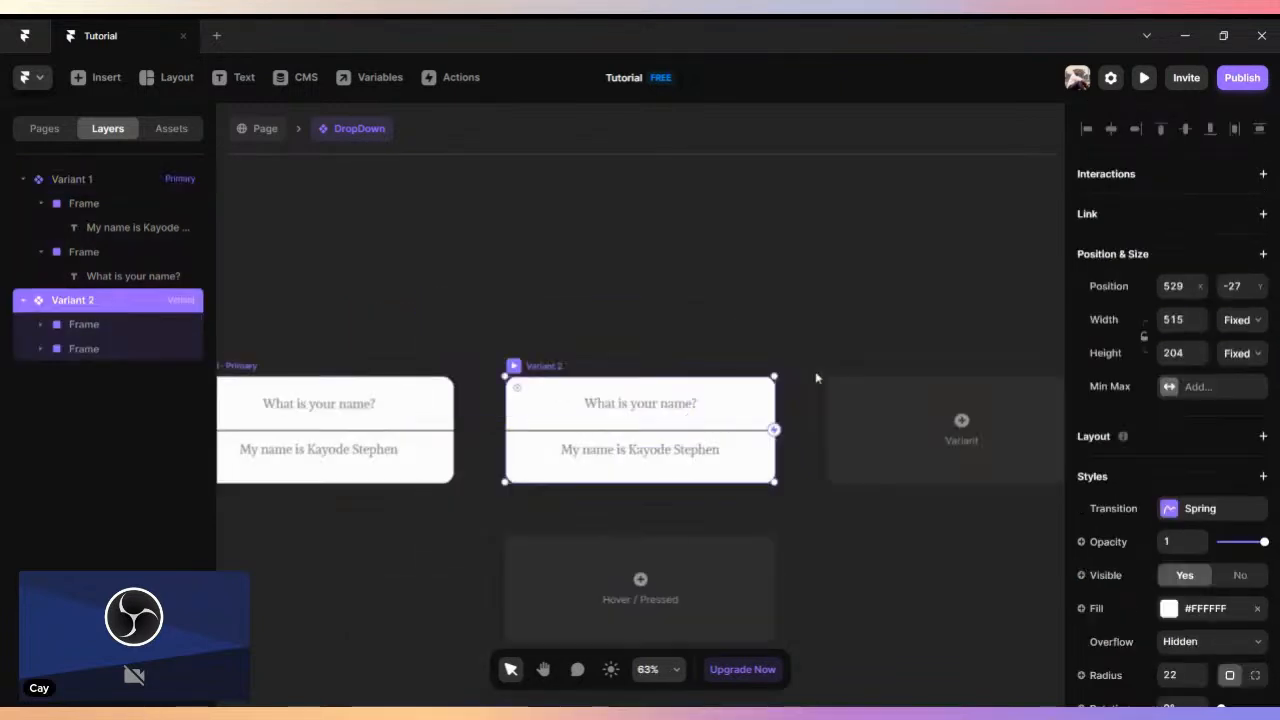
pyautogui.moveTo(505, 342); pyautogui.dragTo(607, 256)
# - Try hiding the answer frame in the primary Variant 1, and undo the visibility change
pyautogui.click(517, 369)
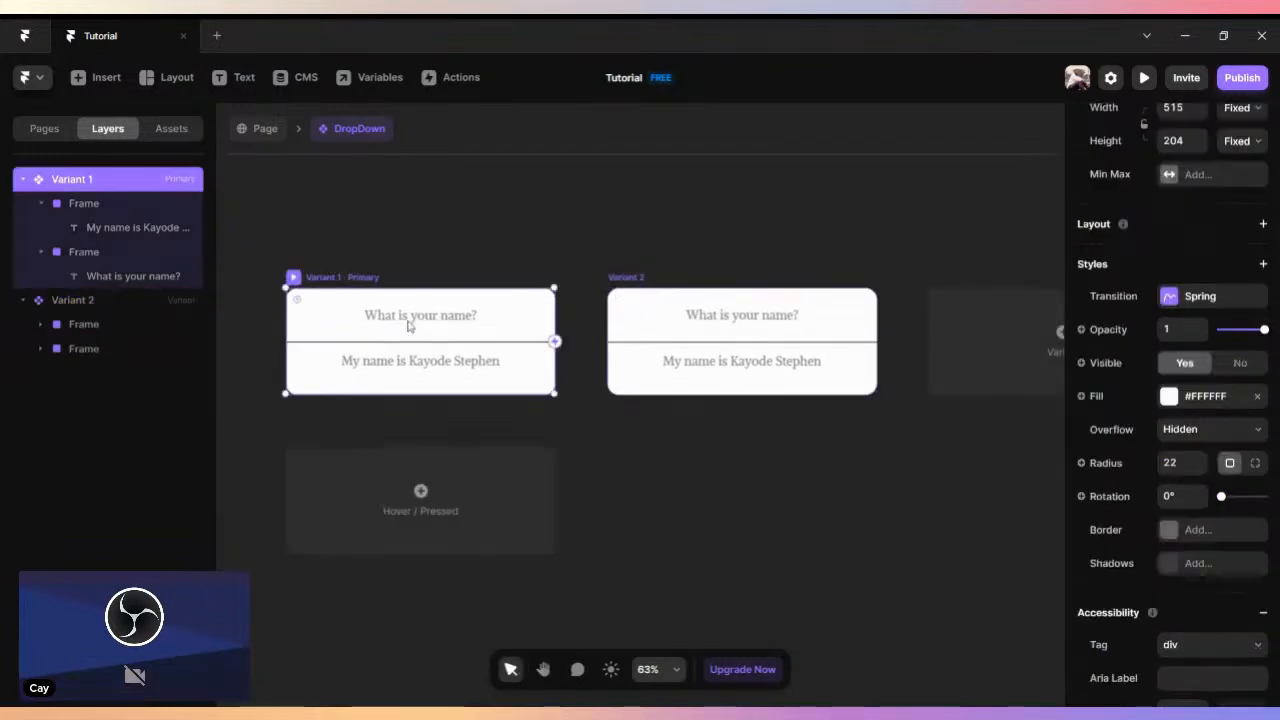
pyautogui.click(530, 367)
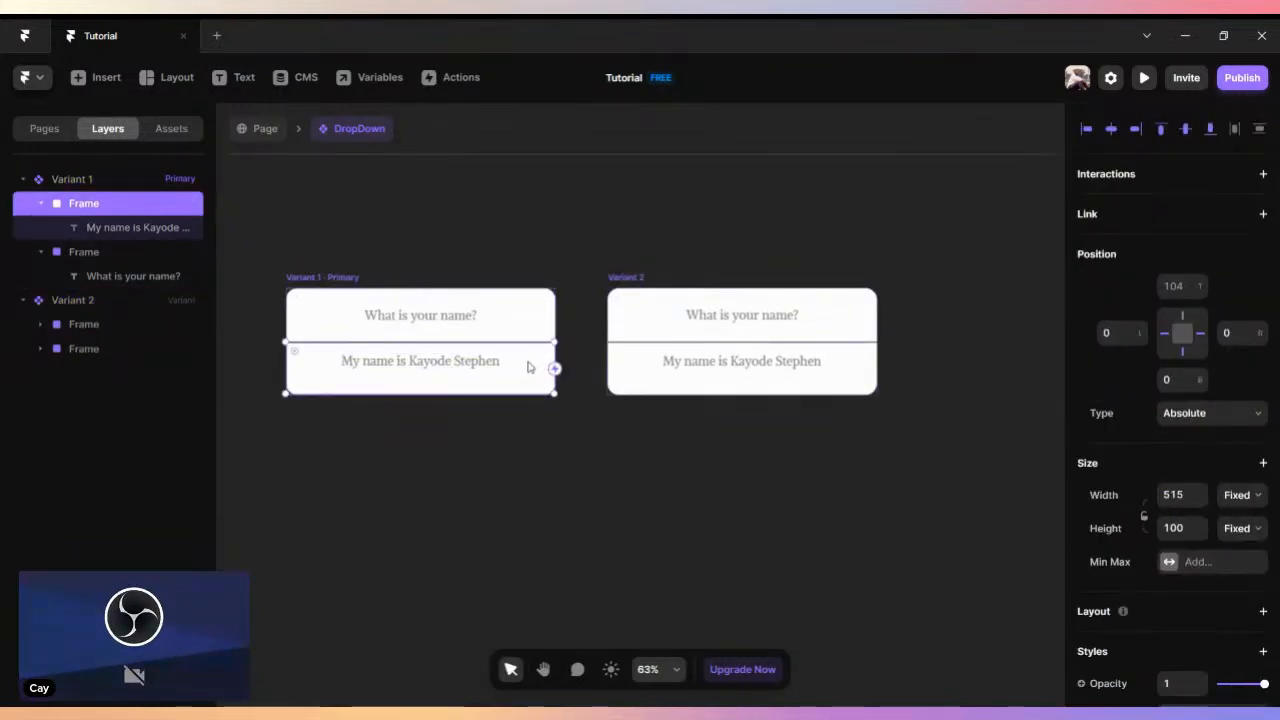
pyautogui.scroll(-5, 1221, 431)
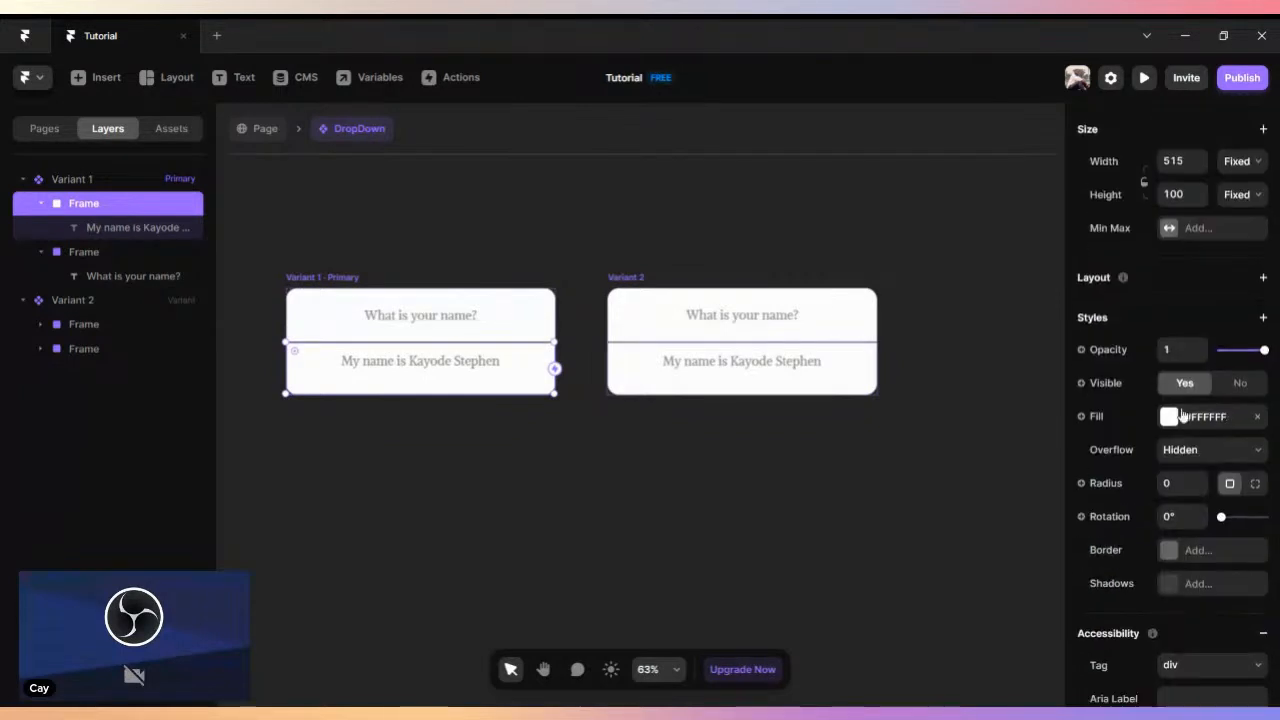
pyautogui.click(1240, 383)
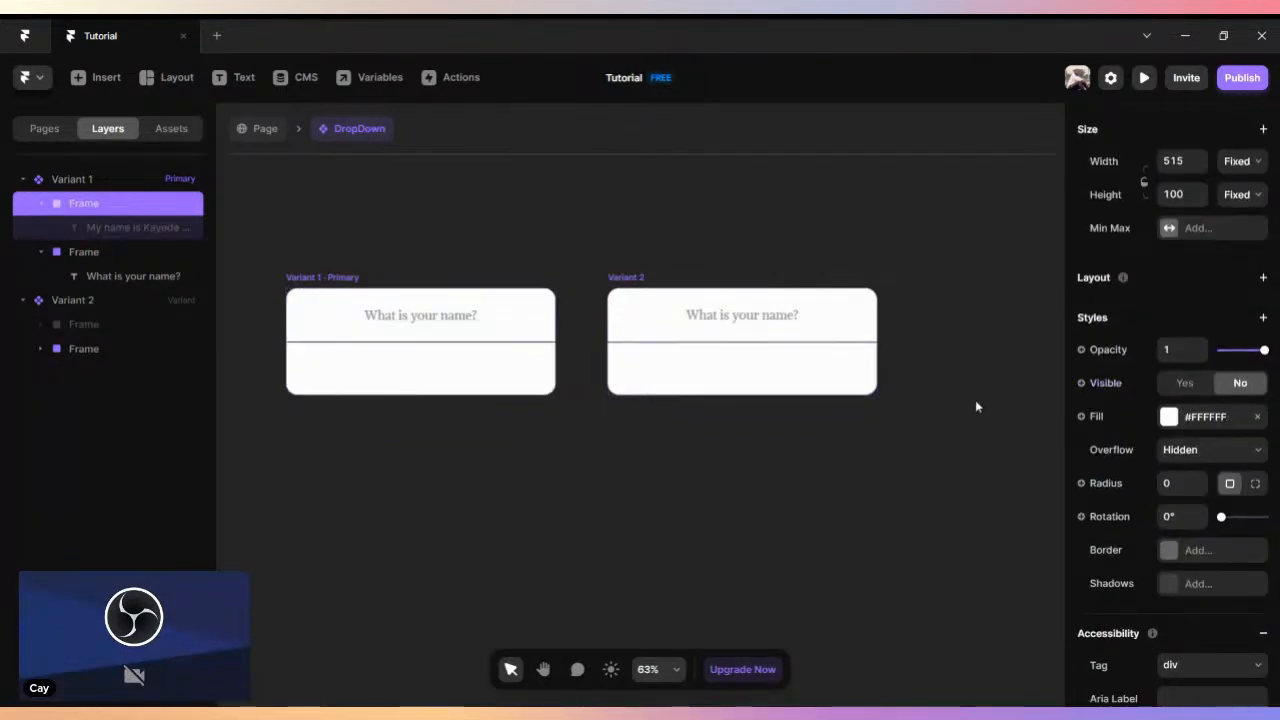
pyautogui.hotkey('ctrl', 'z')
# - Try hiding only Variant 2's answer frame, and undo the visibility change
pyautogui.click(633, 280)
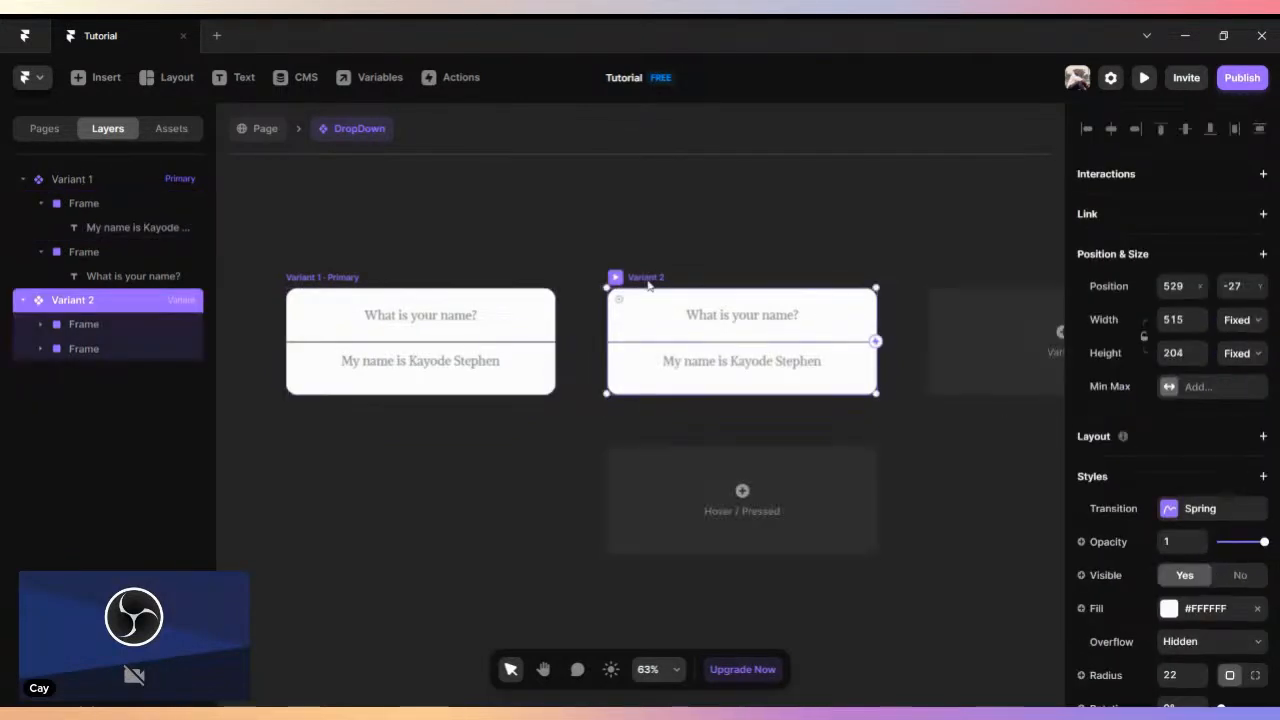
pyautogui.click(851, 377)
pyautogui.scroll(-3, 1218, 392)
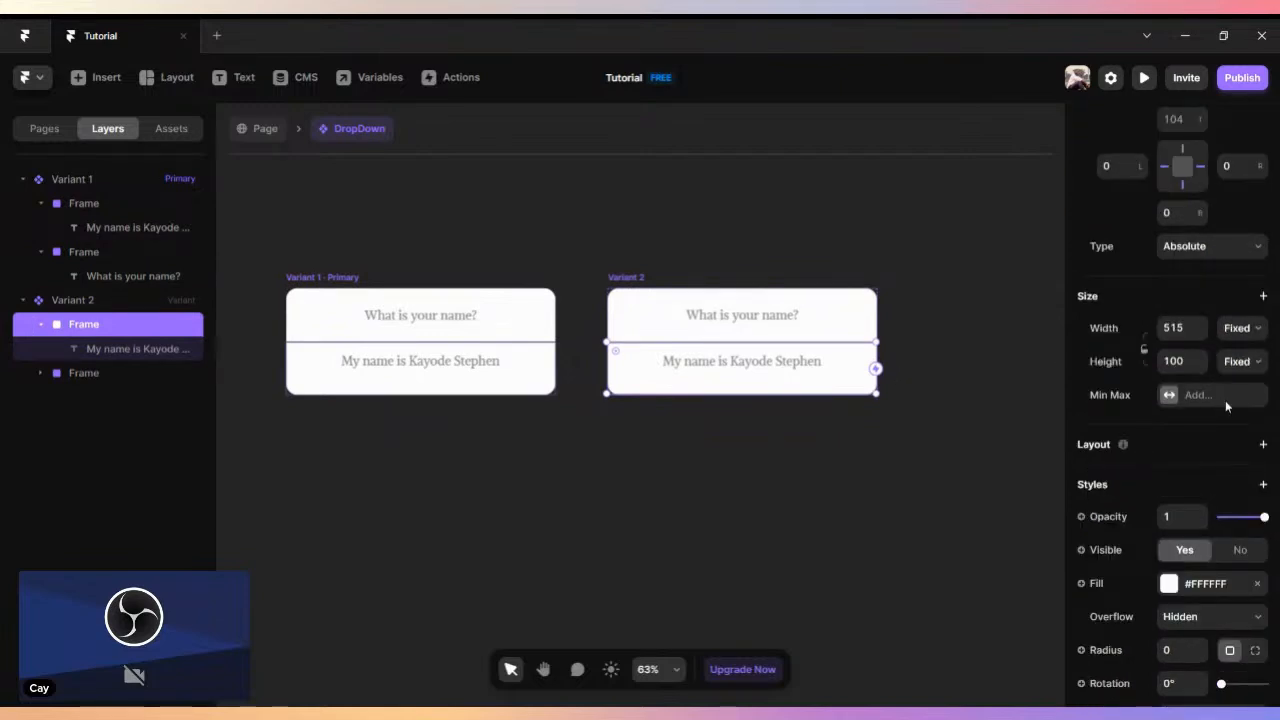
pyautogui.scroll(-4, 1227, 400)
pyautogui.click(1241, 305)
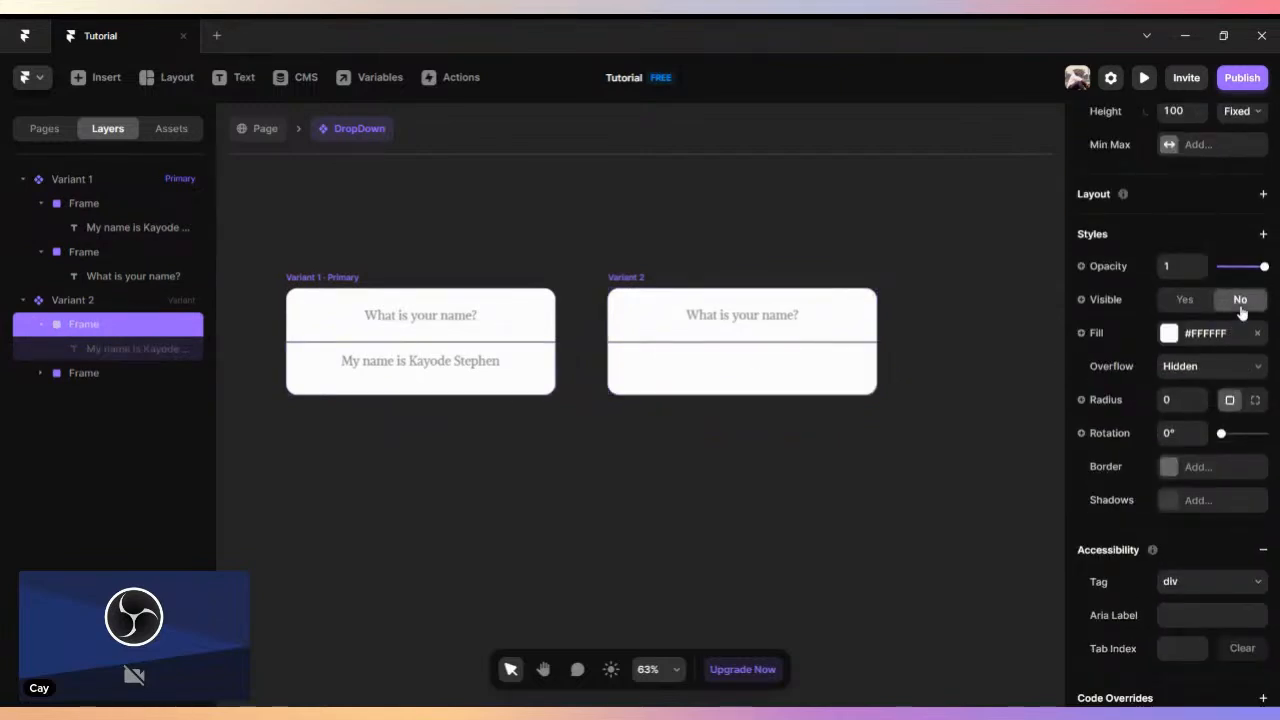
pyautogui.hotkey('ctrl', 'z')
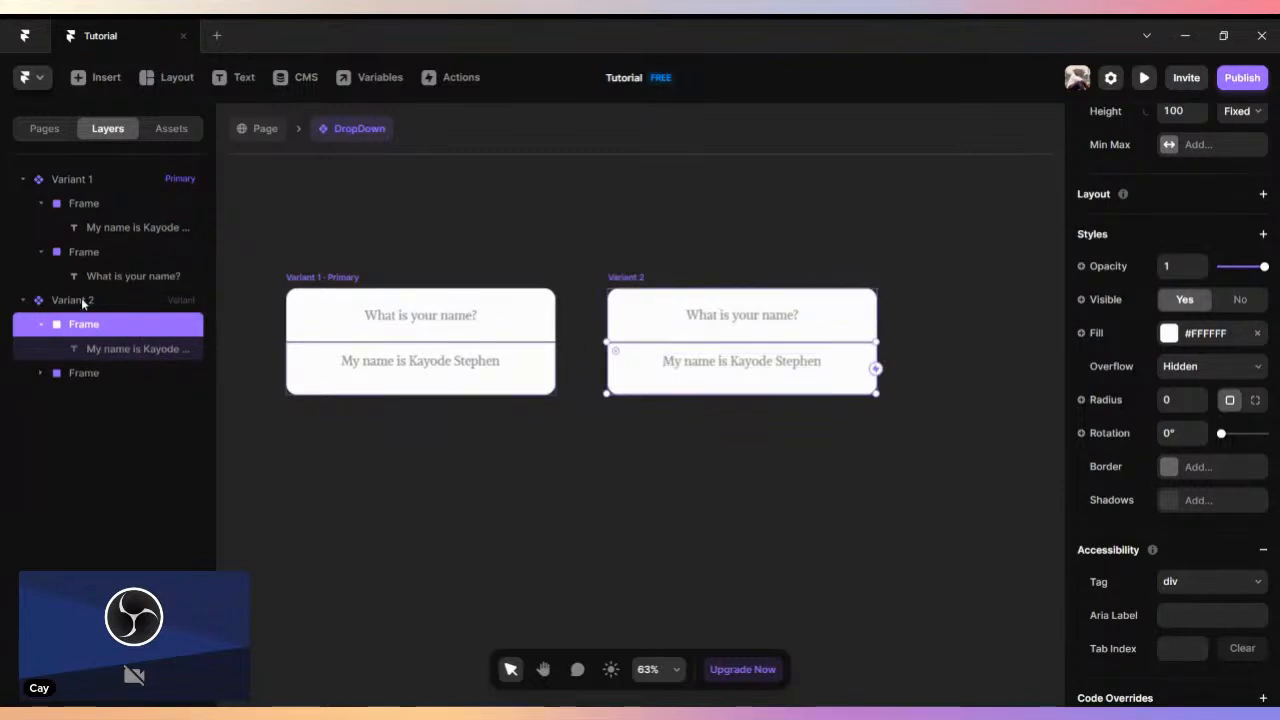
# - Set the visibility of Variant 1's answer frame to No and back to Yes
pyautogui.click(86, 300)
pyautogui.click(358, 316)
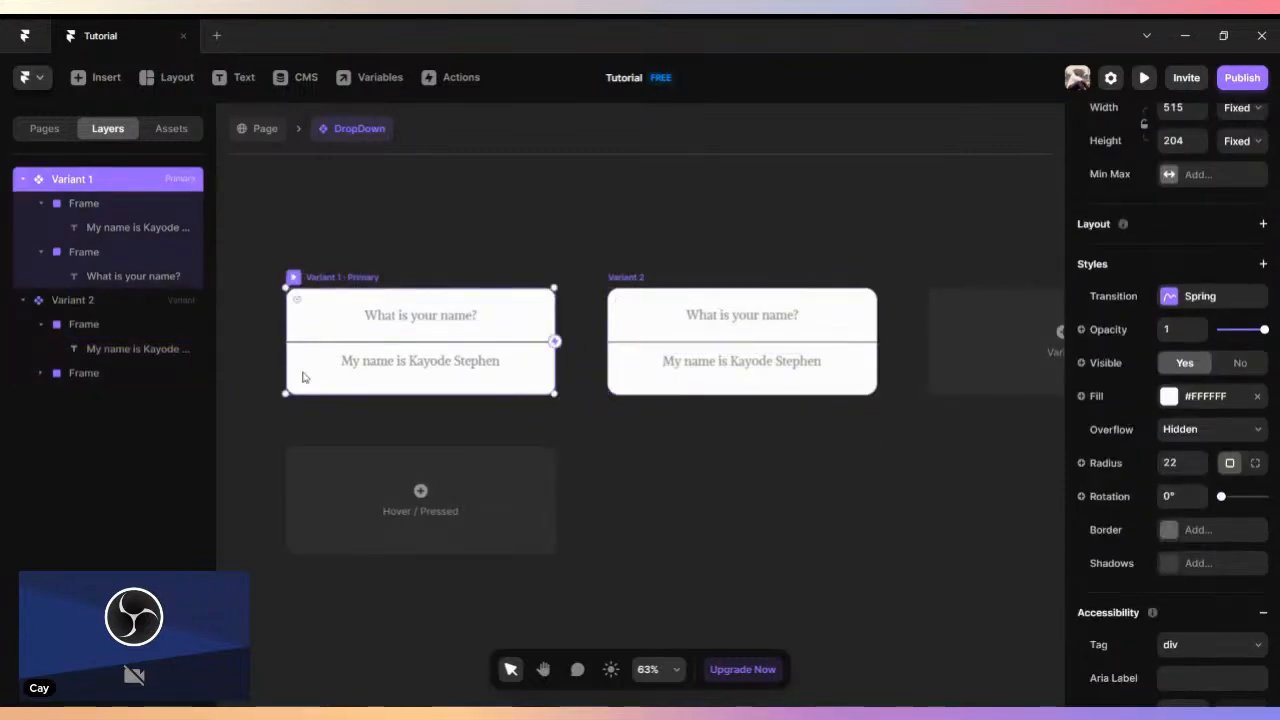
pyautogui.click(89, 255)
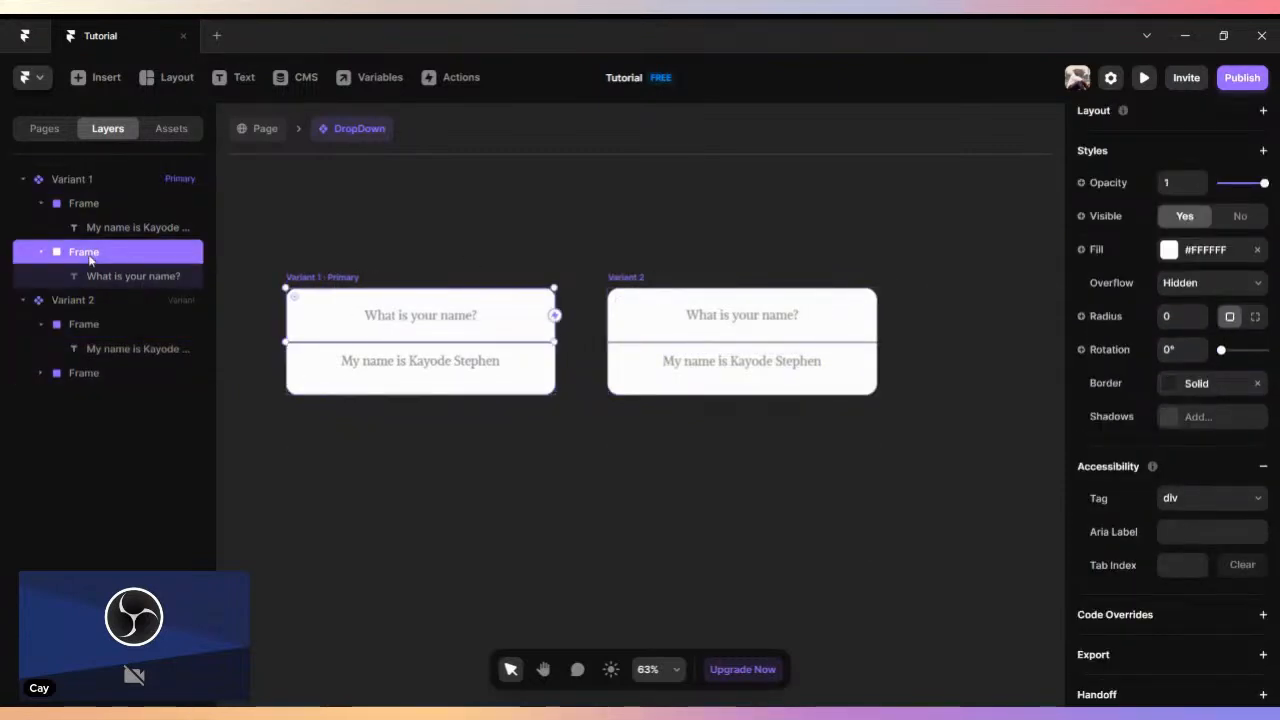
pyautogui.click(84, 204)
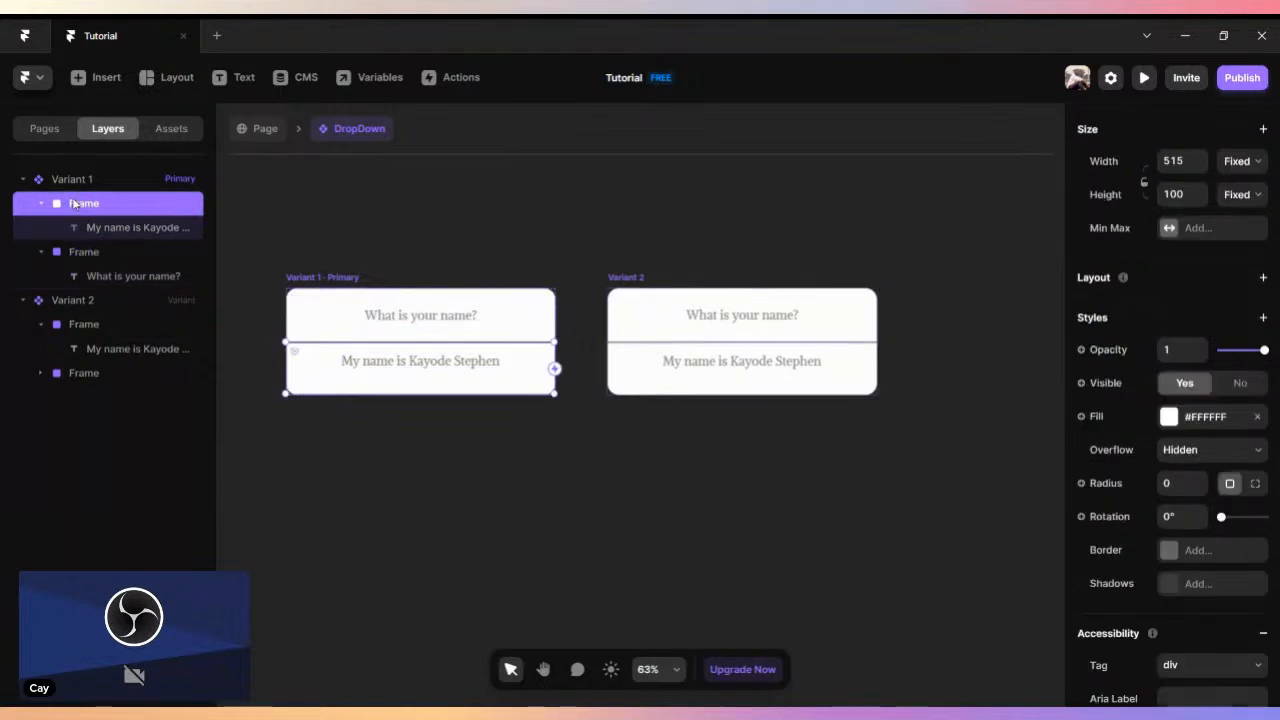
pyautogui.click(1241, 387)
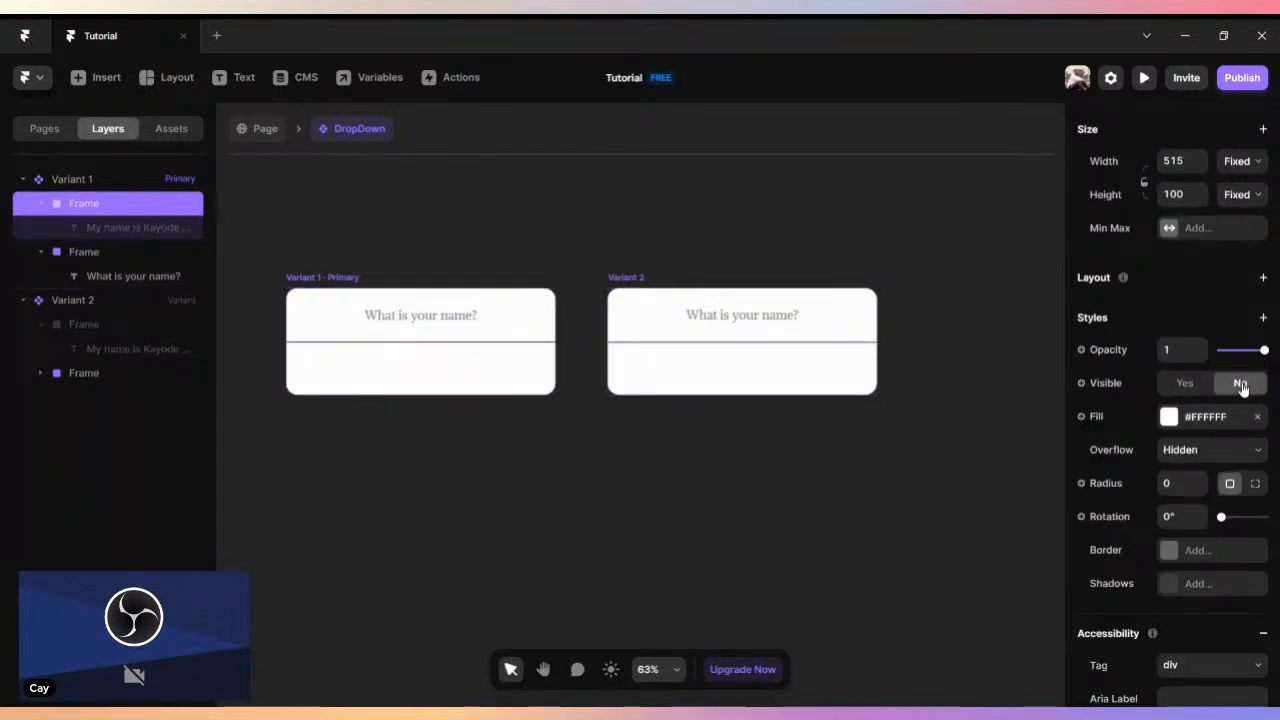
pyautogui.click(1184, 383)
pyautogui.click(322, 277)
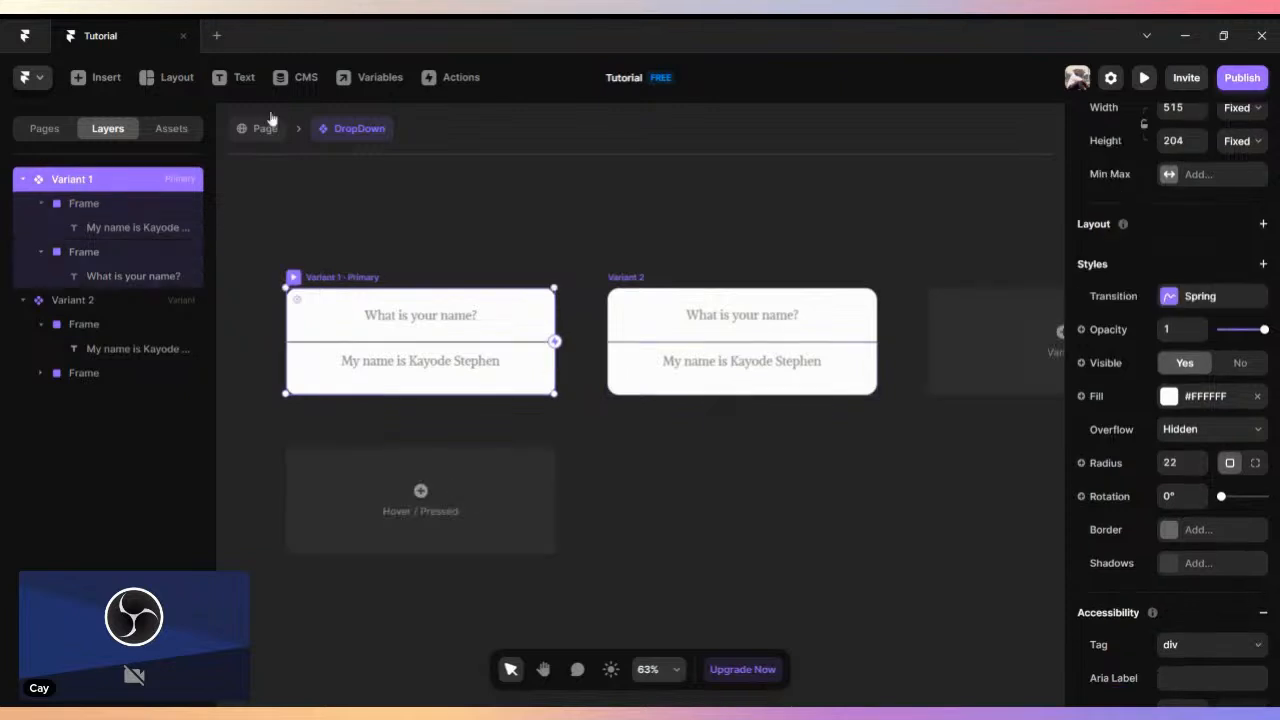
# - Clear the contents of the DropDown component's variants and delete its instance from the page canvas
pyautogui.press('Delete')
pyautogui.click(343, 278)
pyautogui.press('Delete')
pyautogui.moveTo(418, 226); pyautogui.dragTo(880, 410)
pyautogui.press('Delete')
pyautogui.click(241, 129)
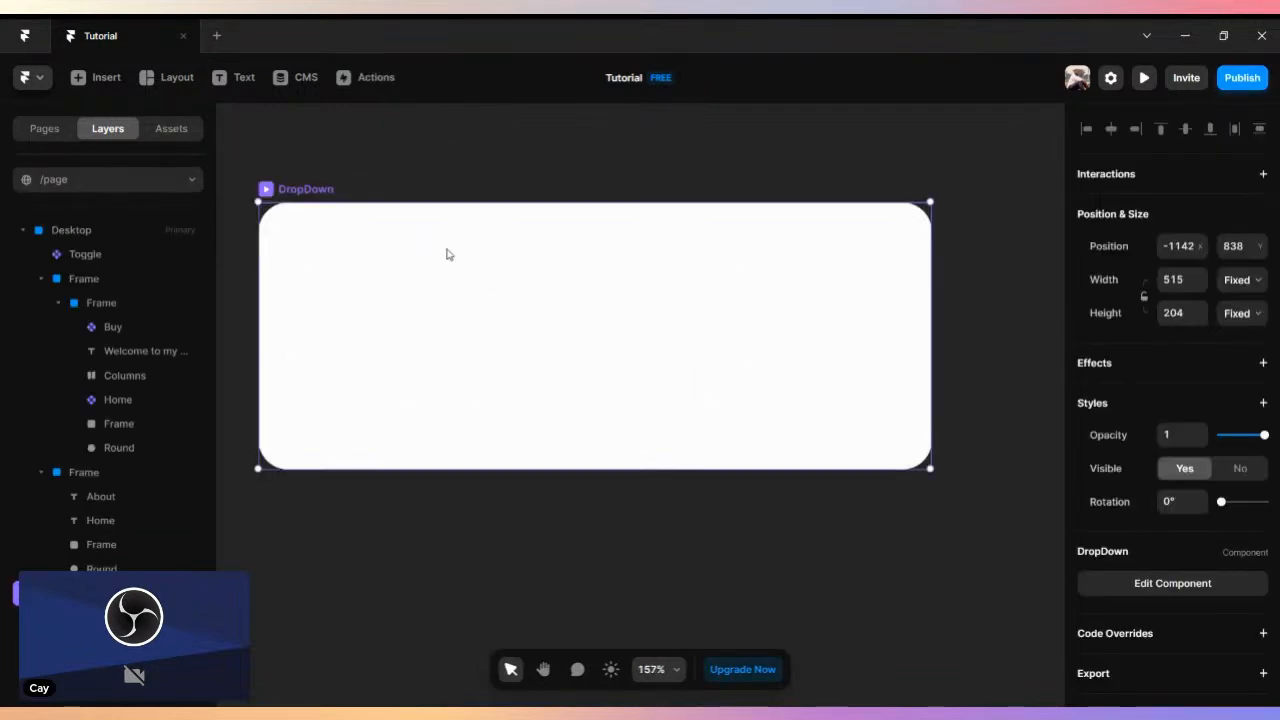
pyautogui.press('Delete')
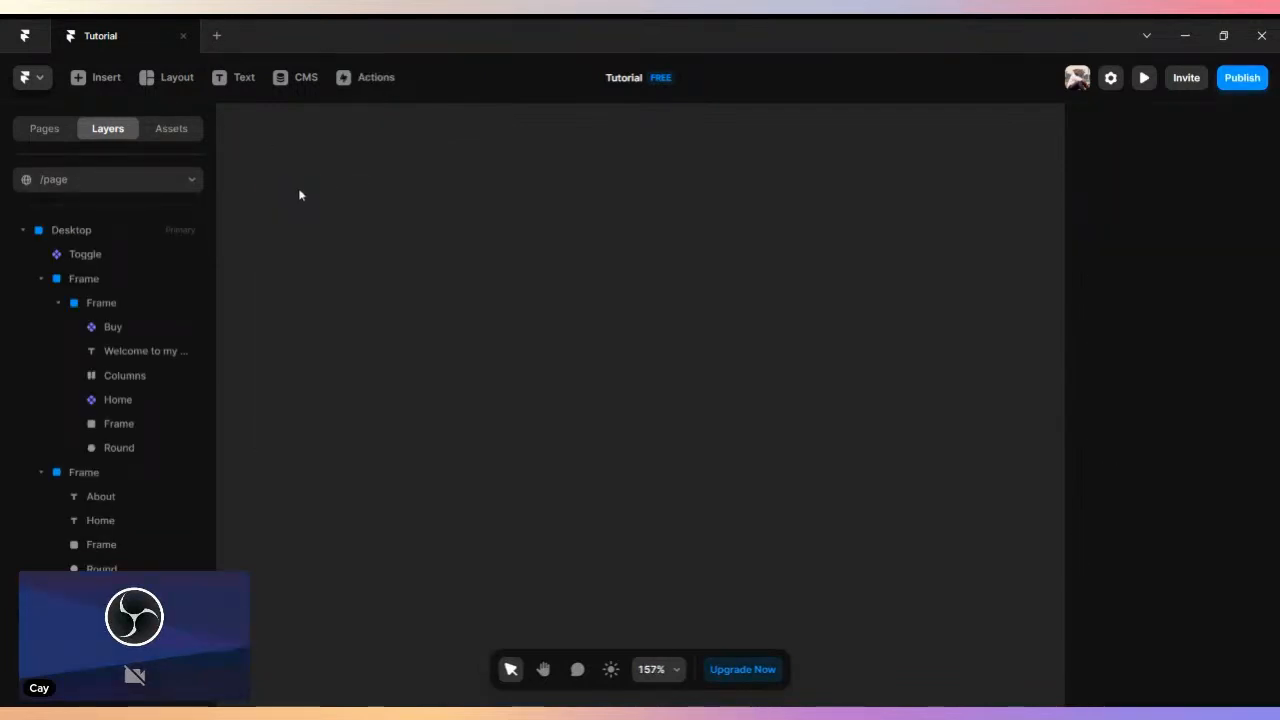
# - Draw a white frame on the empty canvas beside the desktop page and resize it to about 357 by 56
pyautogui.scroll(-3, 309, 192)
pyautogui.scroll(-1, 467, 231)
pyautogui.press('space')
pyautogui.moveTo(591, 266); pyautogui.dragTo(341, 391)
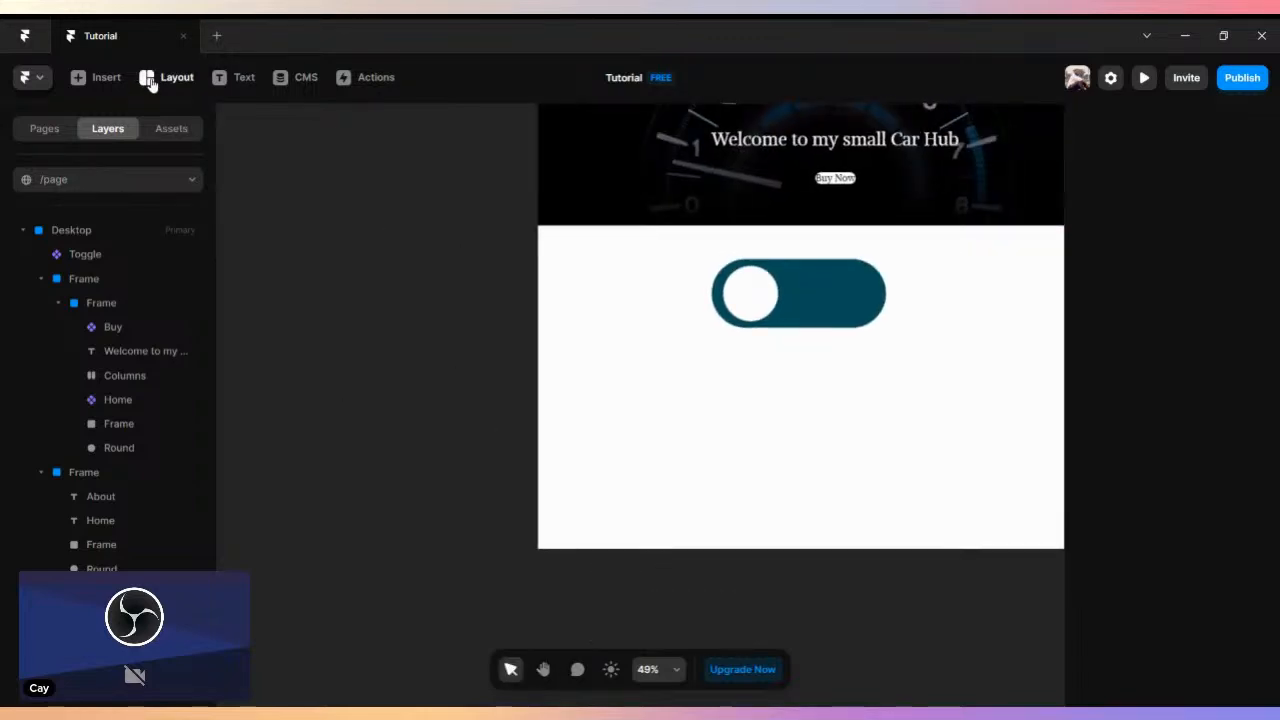
pyautogui.click(152, 78)
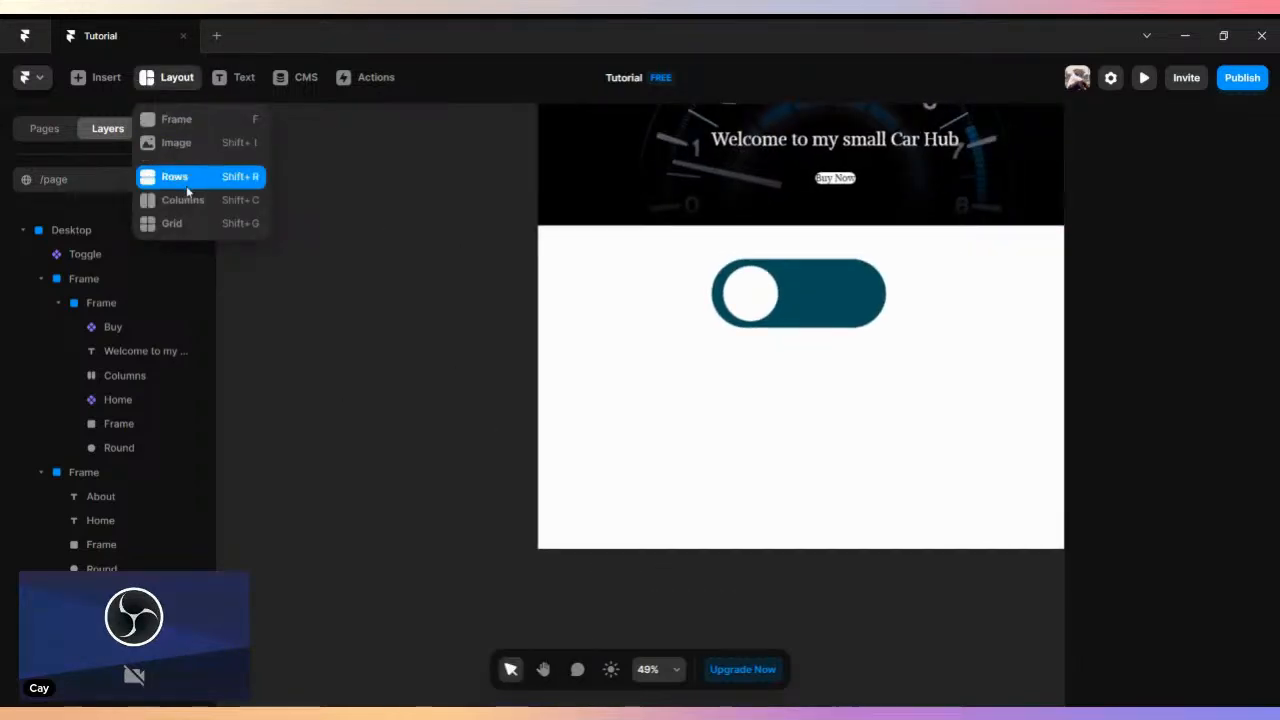
pyautogui.click(176, 119)
pyautogui.moveTo(350, 335); pyautogui.dragTo(494, 380)
pyautogui.scroll(3, 431, 373)
pyautogui.scroll(2, 431, 373)
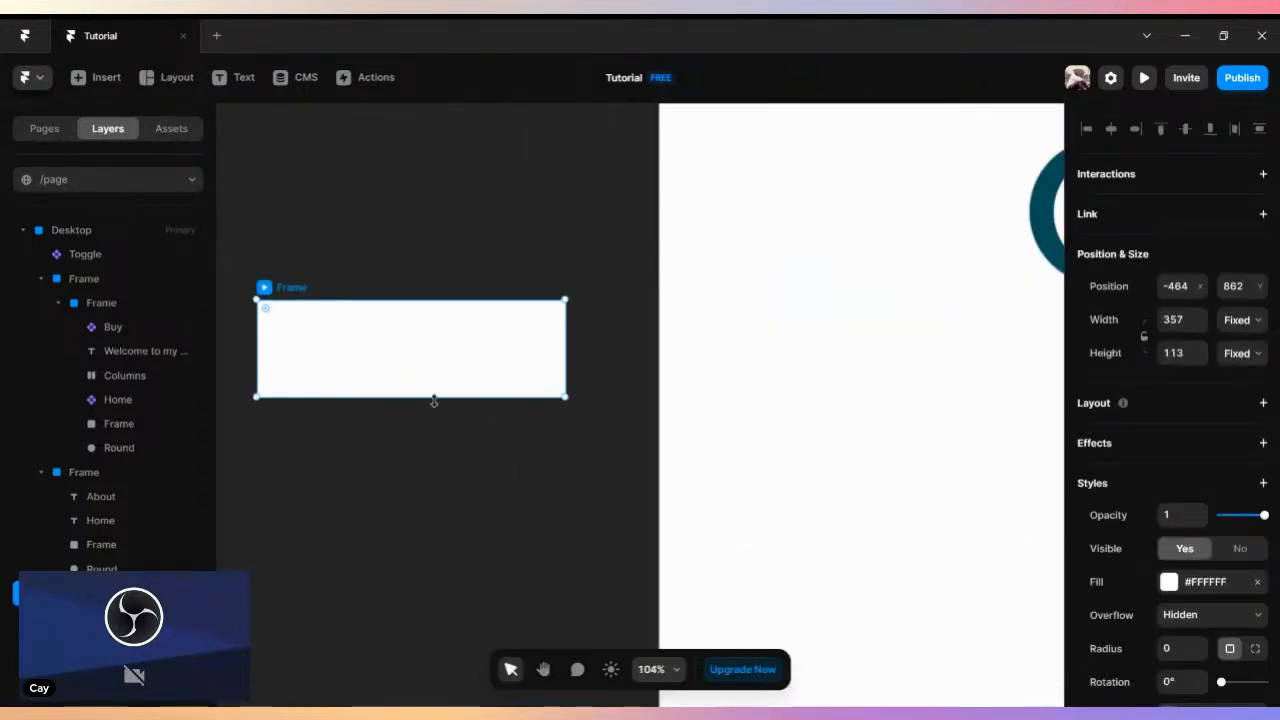
pyautogui.moveTo(447, 438); pyautogui.dragTo(446, 381)
# - Try adding a text layer reading "What is" inside the new frame, and remove the text
pyautogui.click(240, 79)
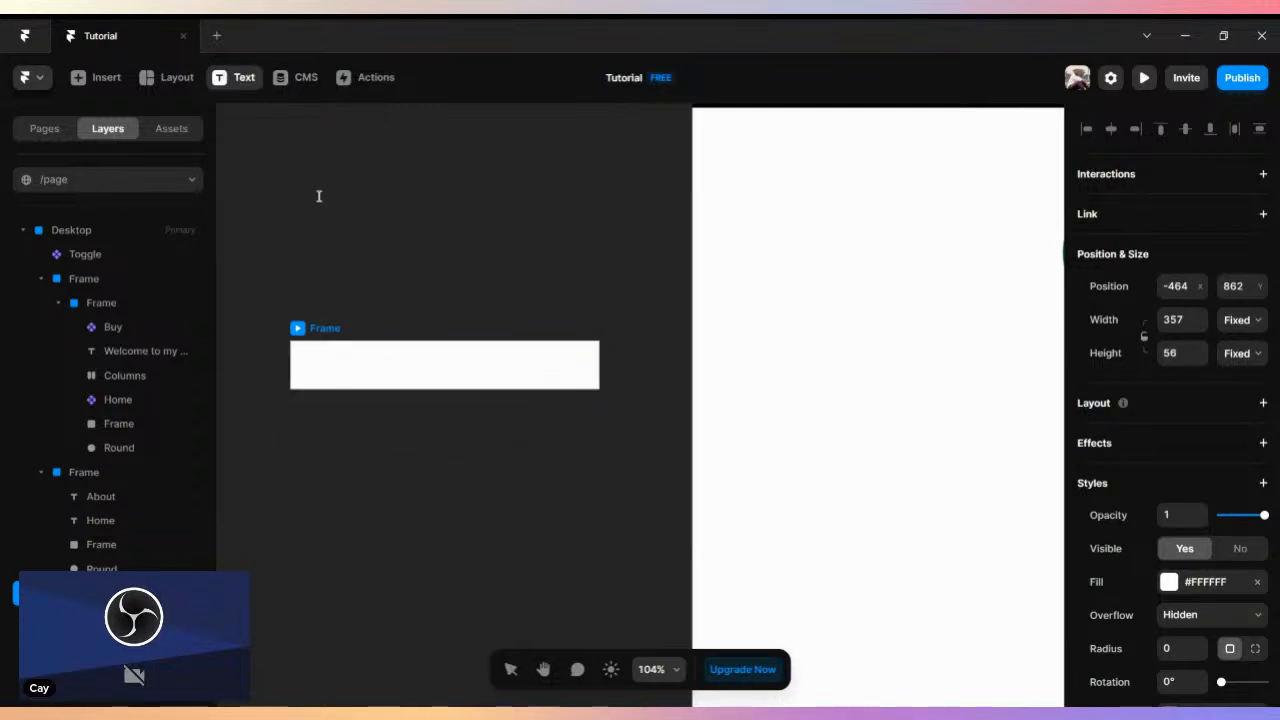
pyautogui.click(369, 371)
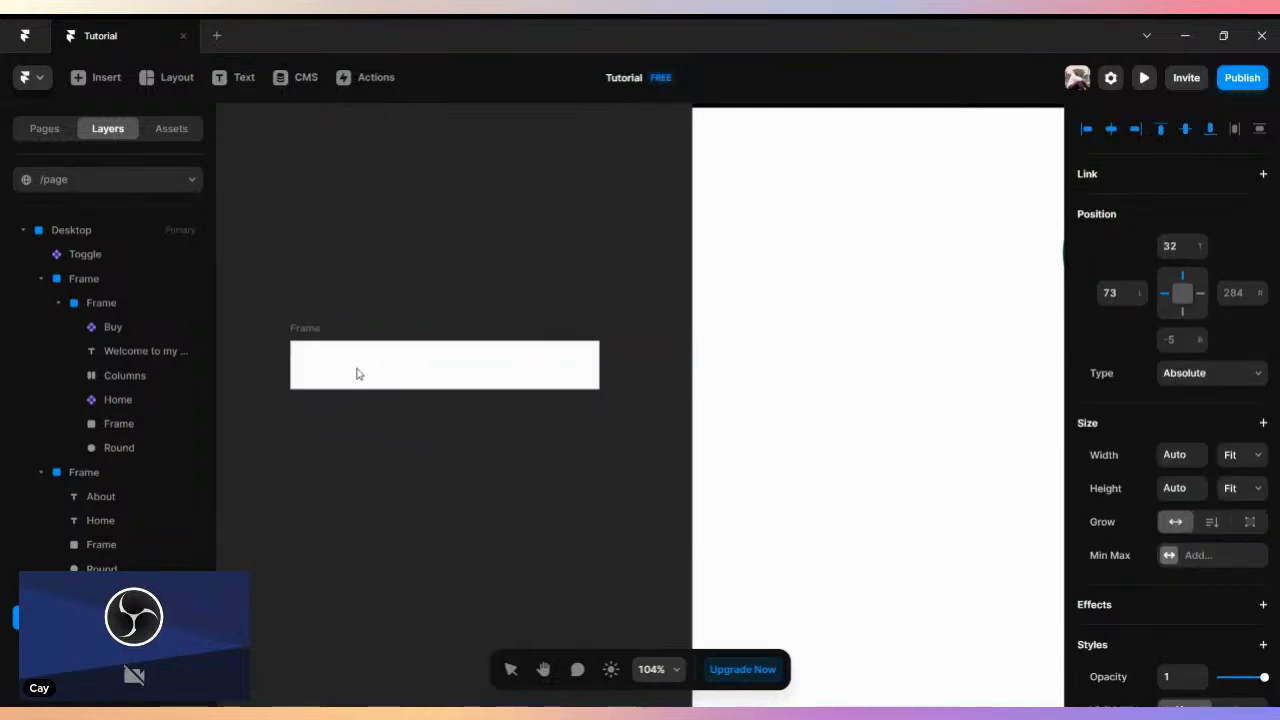
pyautogui.write('What is')
pyautogui.press('BackSpace')
pyautogui.click(306, 327)
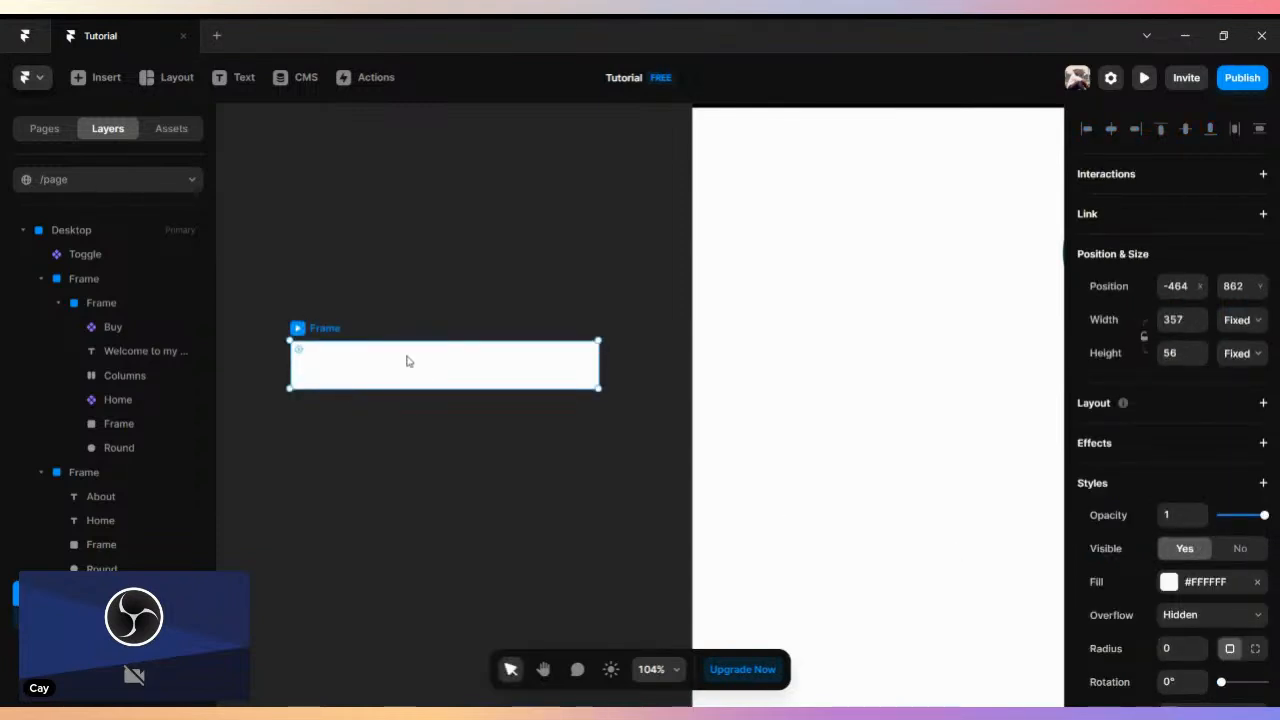
# - Duplicate the frame directly below the original and wrap both frames in a vertical stack
pyautogui.moveTo(406, 361); pyautogui.dragTo(406, 418)
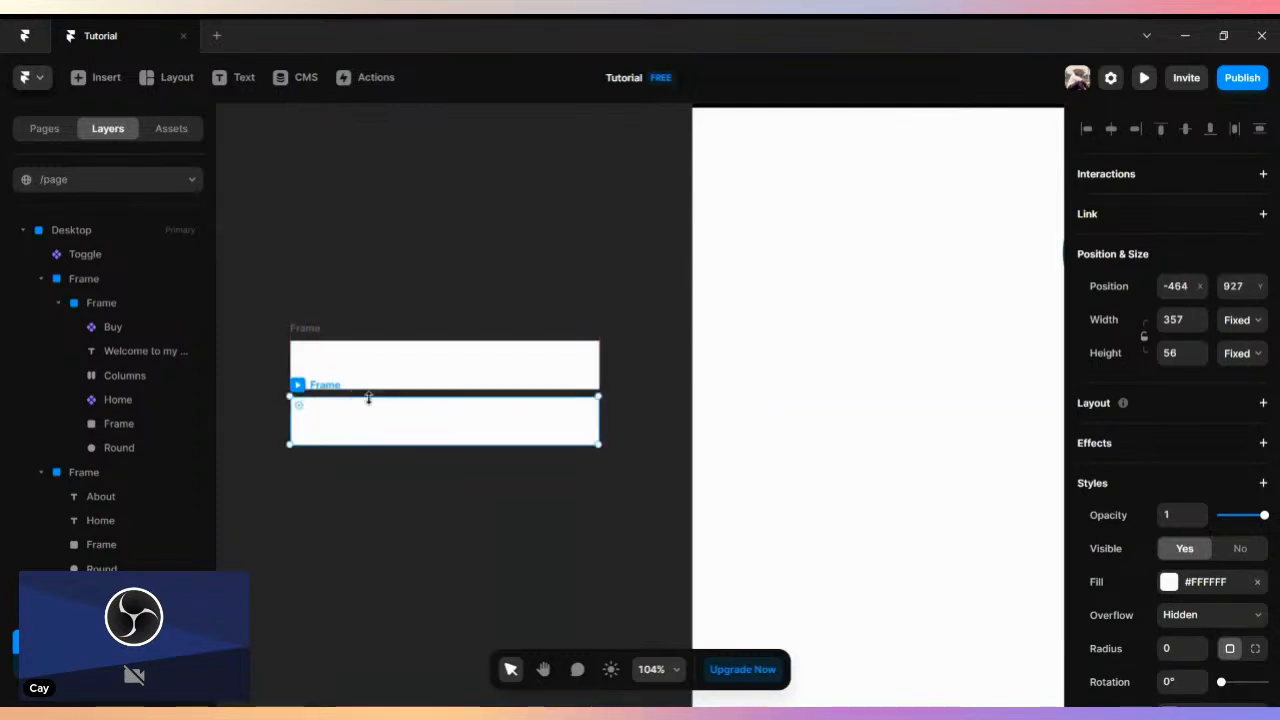
pyautogui.click(319, 387)
pyautogui.keyDown('shift'); pyautogui.click(319, 388); pyautogui.keyUp('shift')
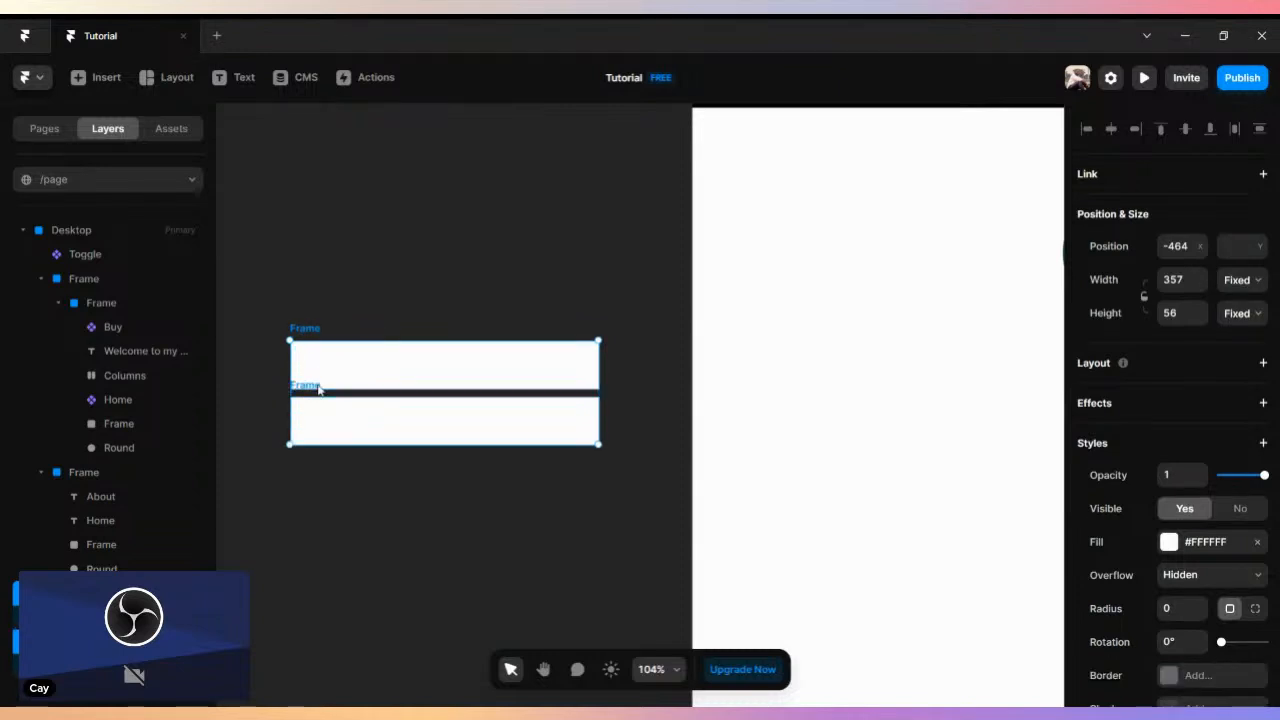
pyautogui.rightClick(313, 332)
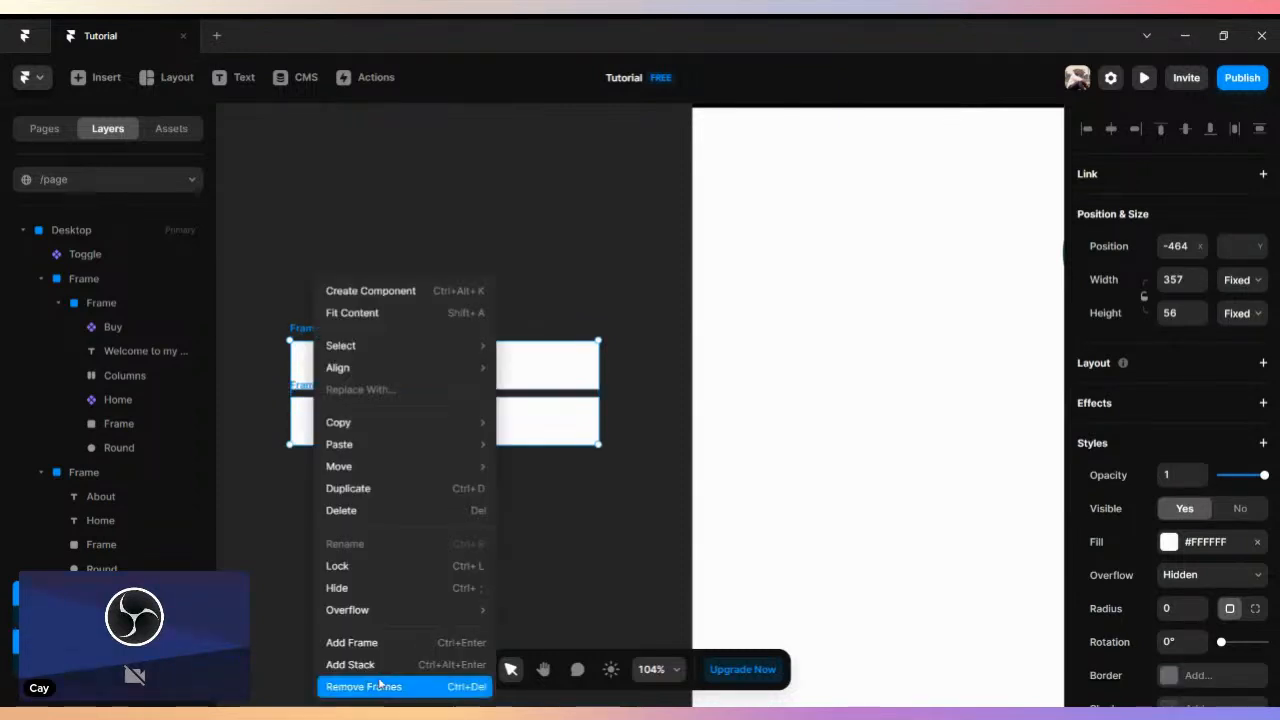
pyautogui.click(345, 660)
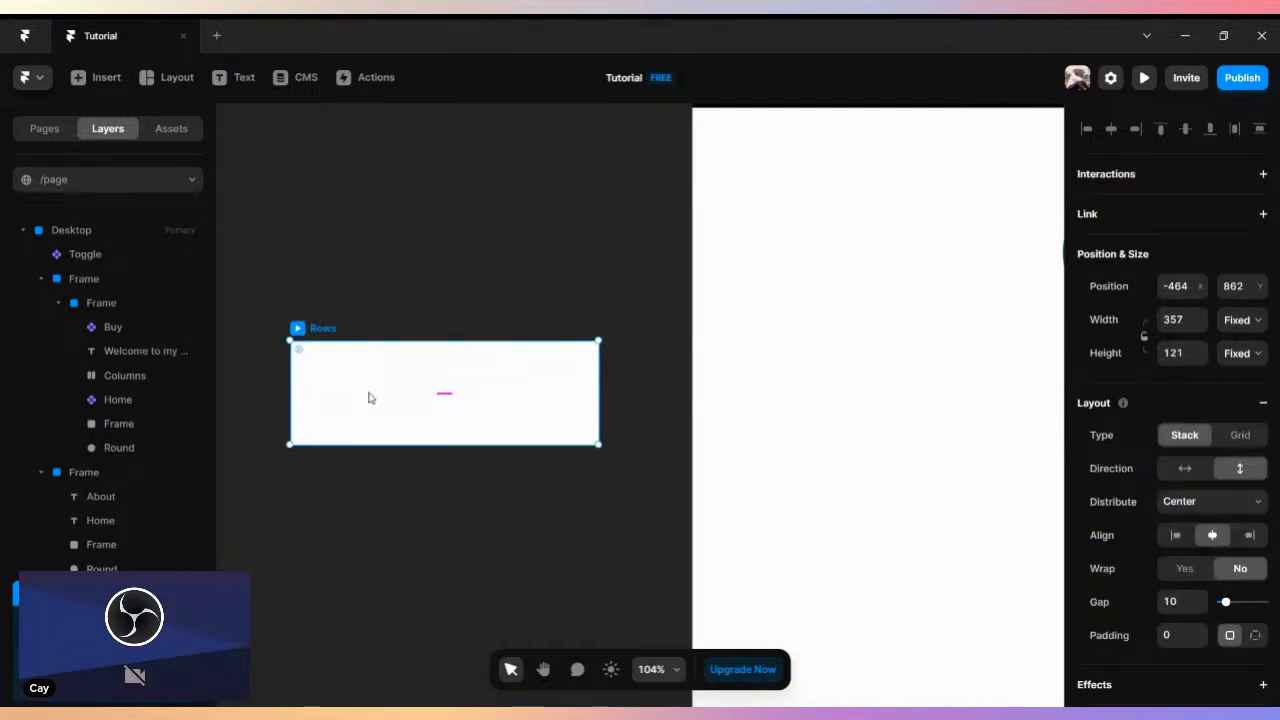
# - Set the gap of the stack to 27, preview it and return to the canvas
pyautogui.moveTo(444, 392); pyautogui.dragTo(443, 409)
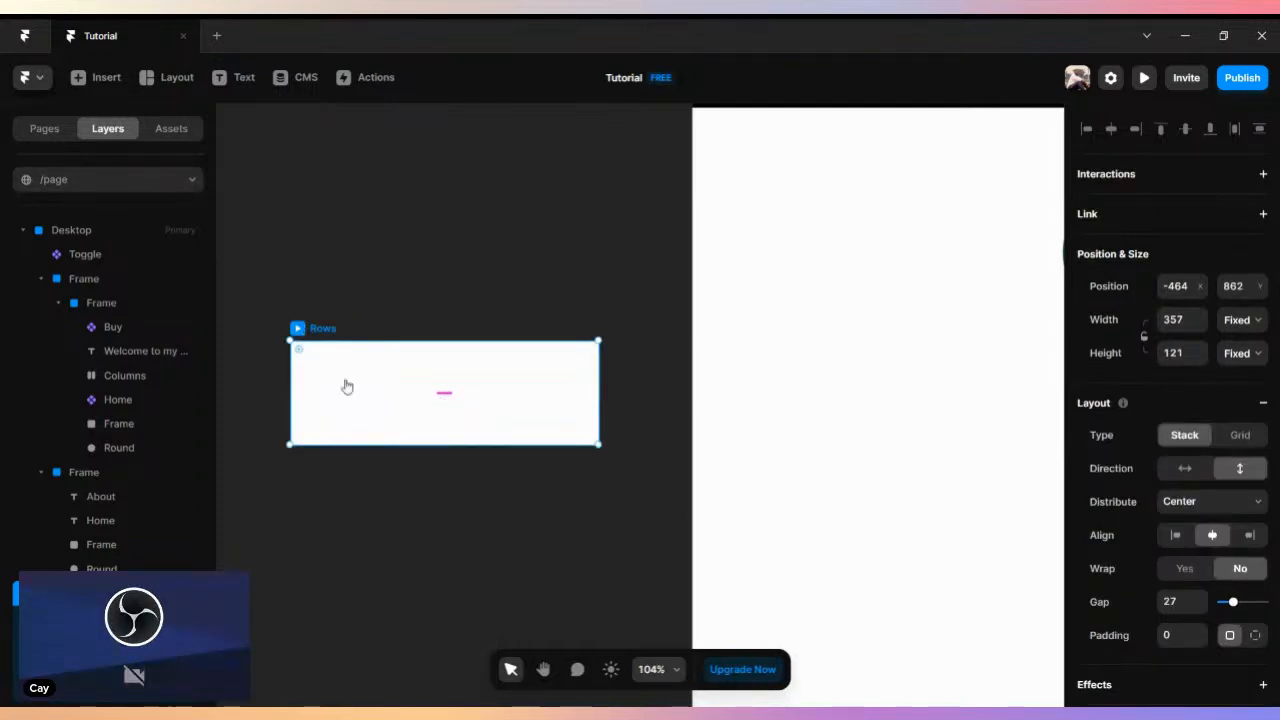
pyautogui.hotkey('ctrl', 'p')
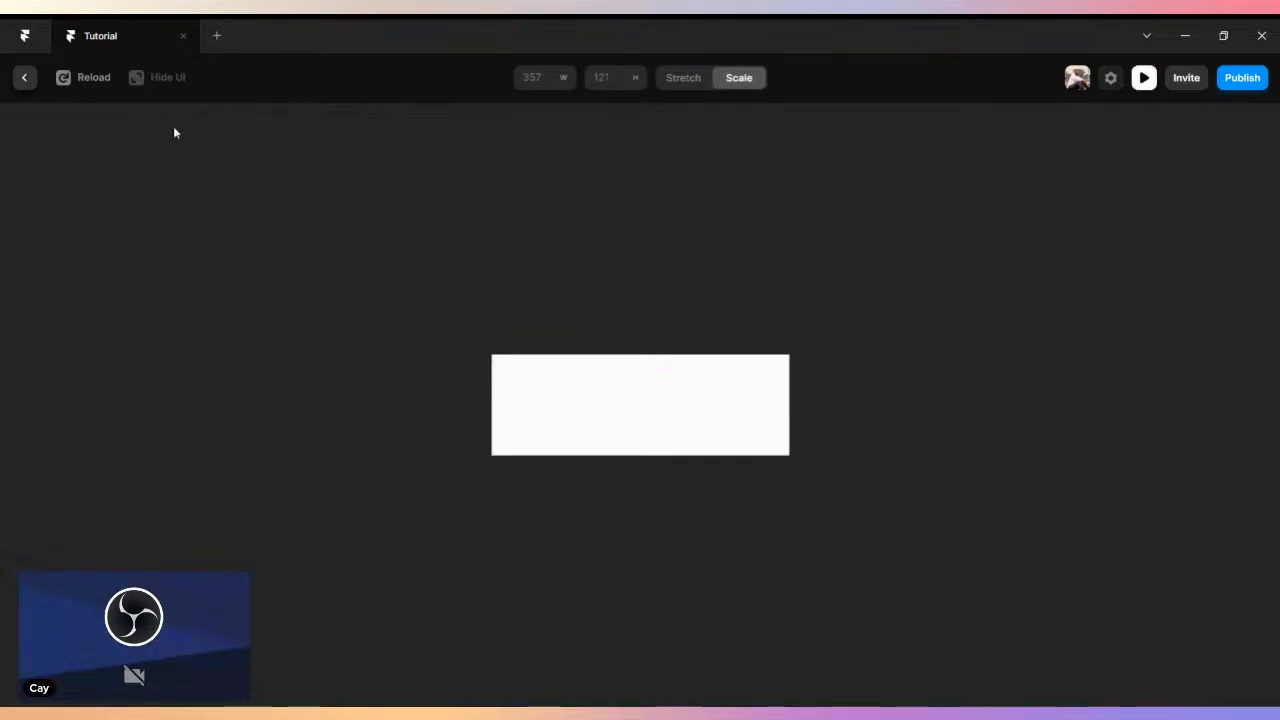
pyautogui.click(24, 78)
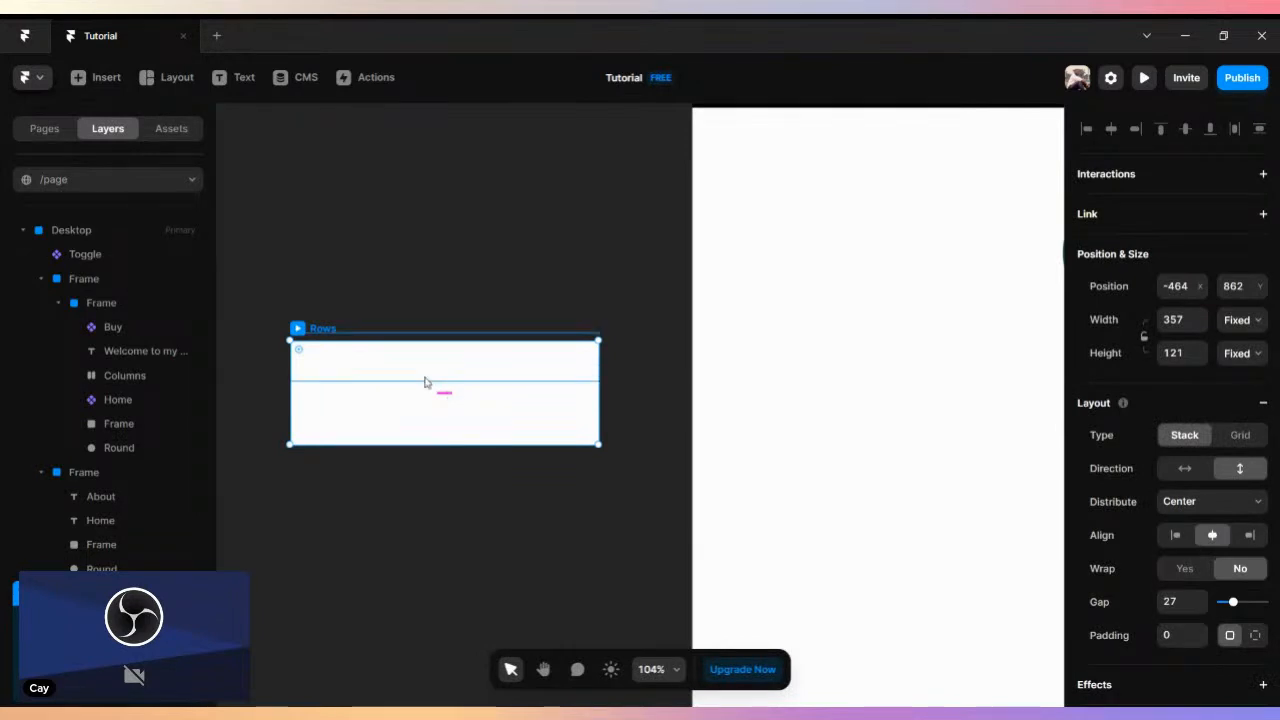
# - Delete the stack together with its two frames from the canvas
pyautogui.click(424, 382)
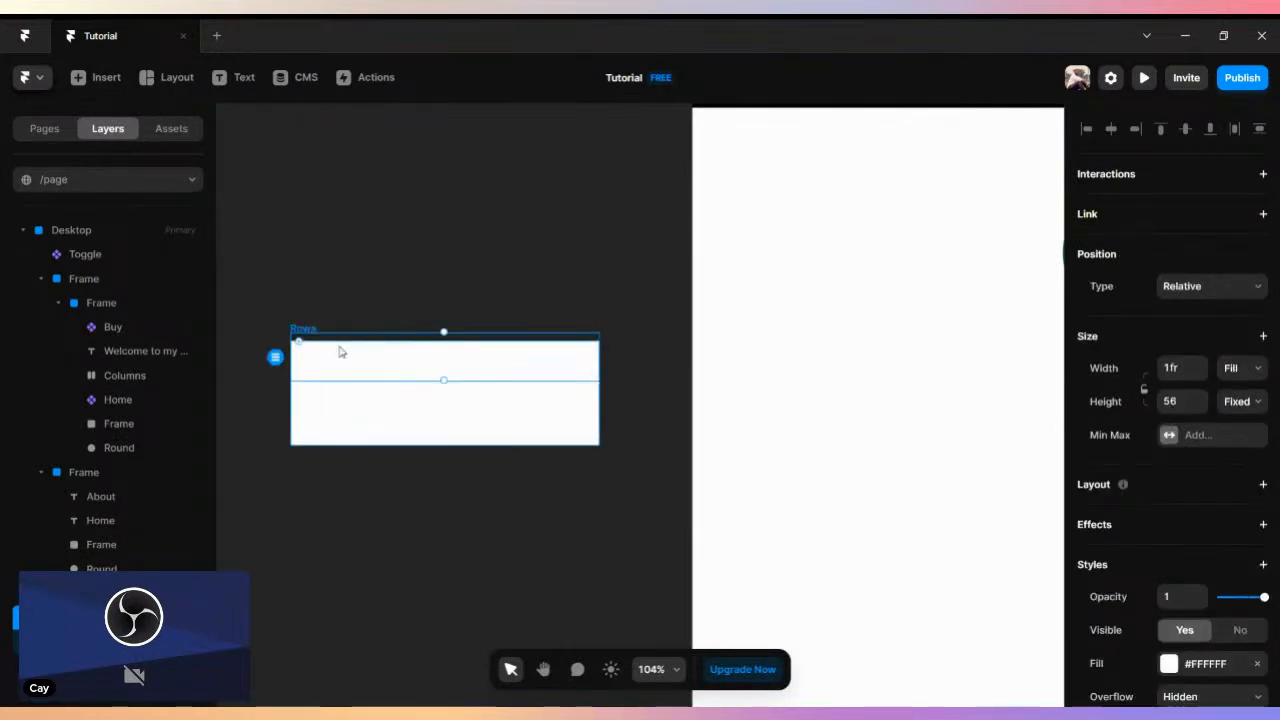
pyautogui.click(300, 289)
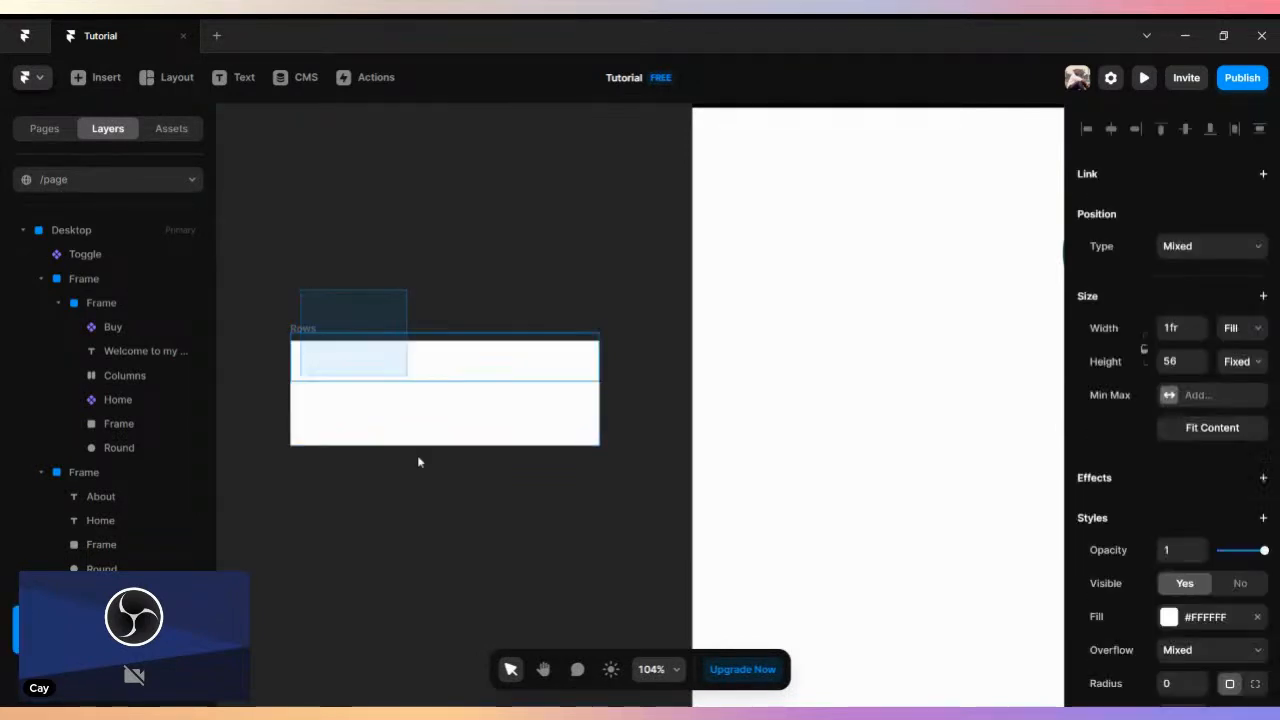
pyautogui.click(309, 330)
pyautogui.press('Delete')
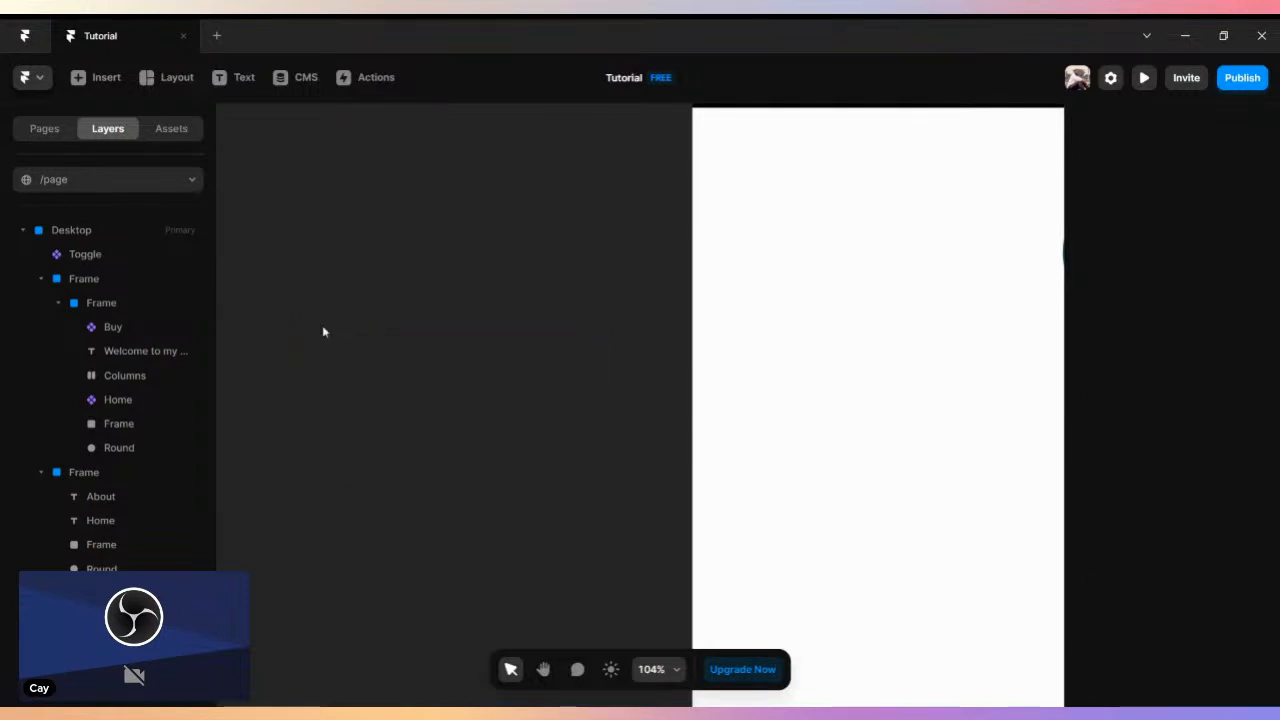
# - Draw a frame about 268 by 50 on the empty canvas beside the desktop page
pyautogui.rightClick(344, 319)
pyautogui.click(309, 280)
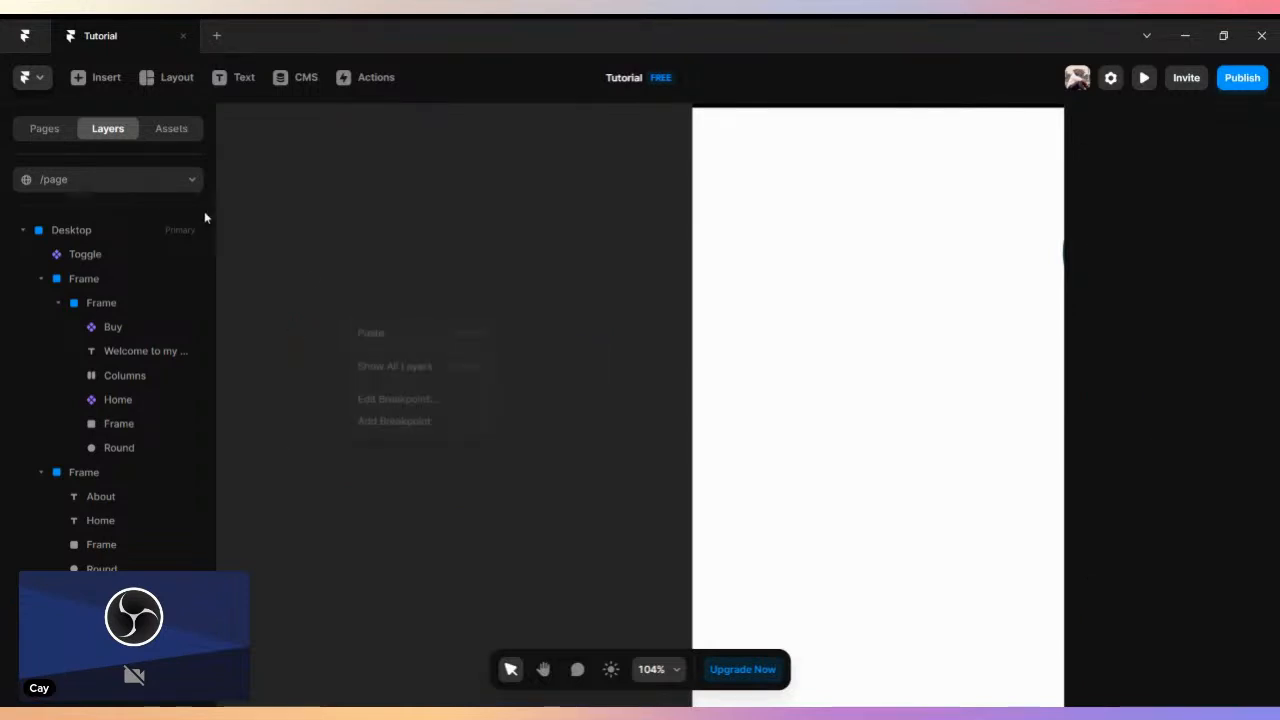
pyautogui.click(165, 77)
pyautogui.click(200, 125)
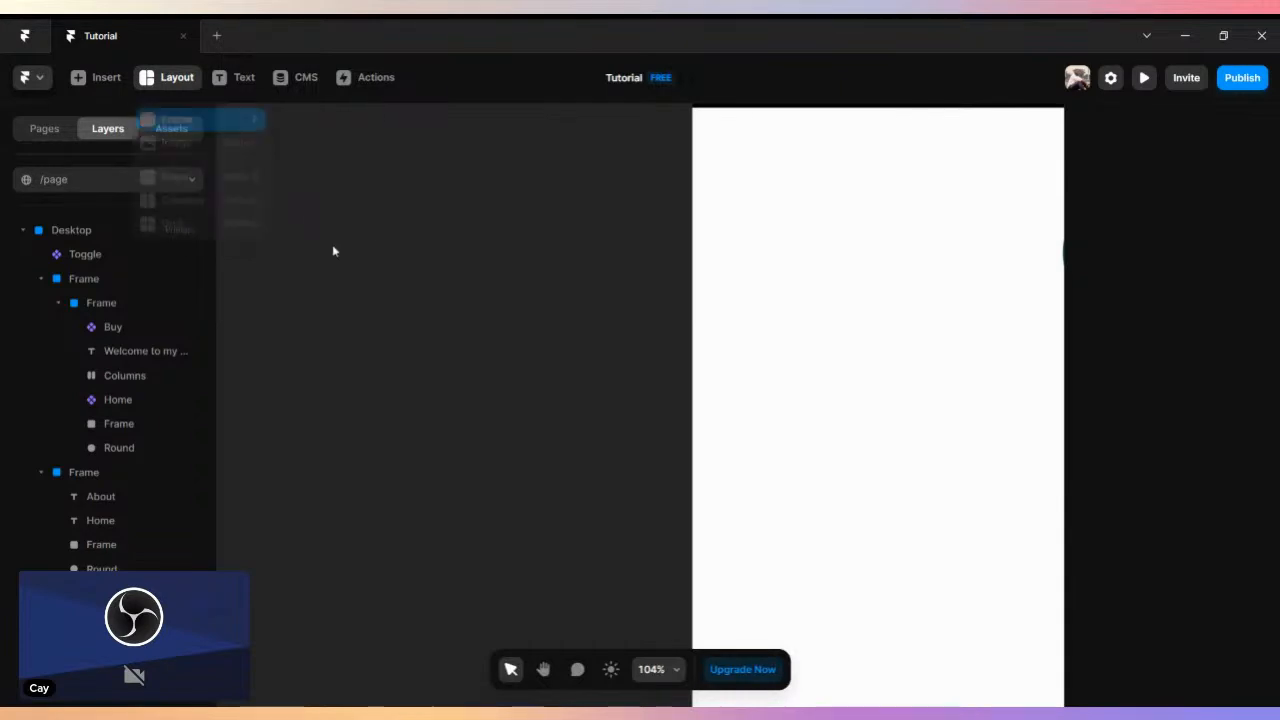
pyautogui.moveTo(312, 218); pyautogui.dragTo(545, 262)
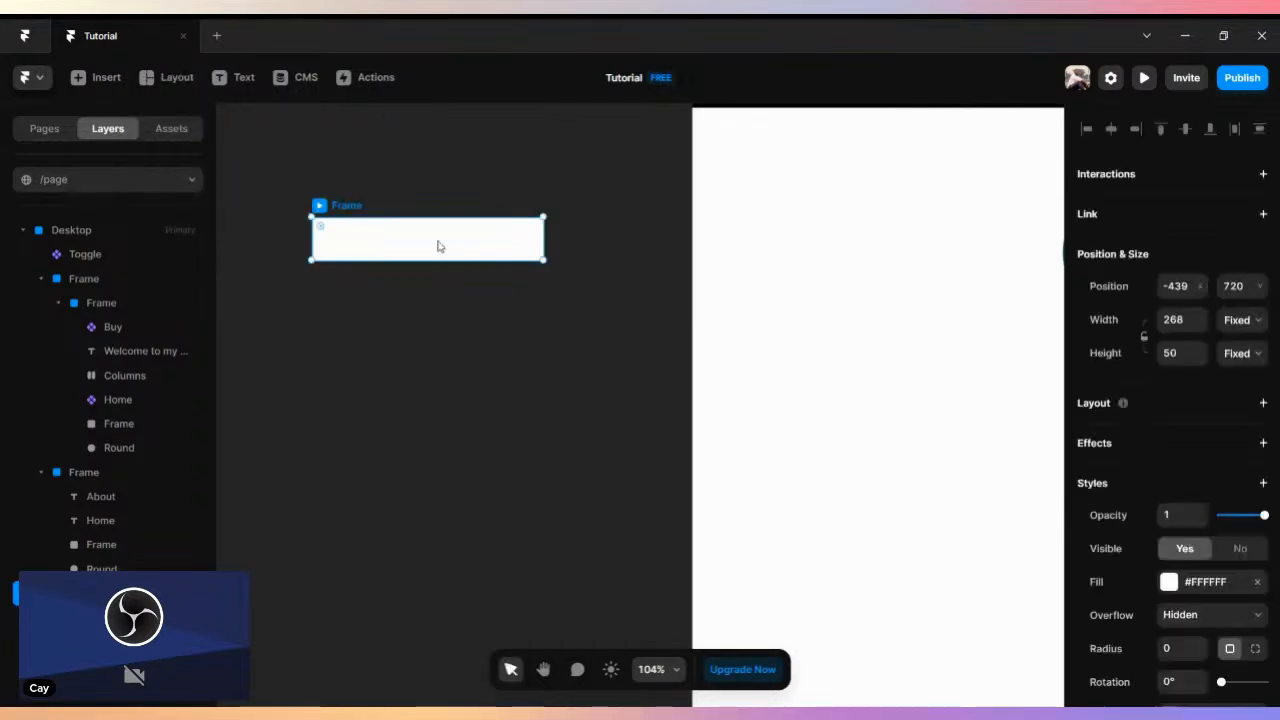
# - Create a component named "Drop Down" from the 268 by 50 frame
pyautogui.rightClick(440, 246)
pyautogui.click(492, 256)
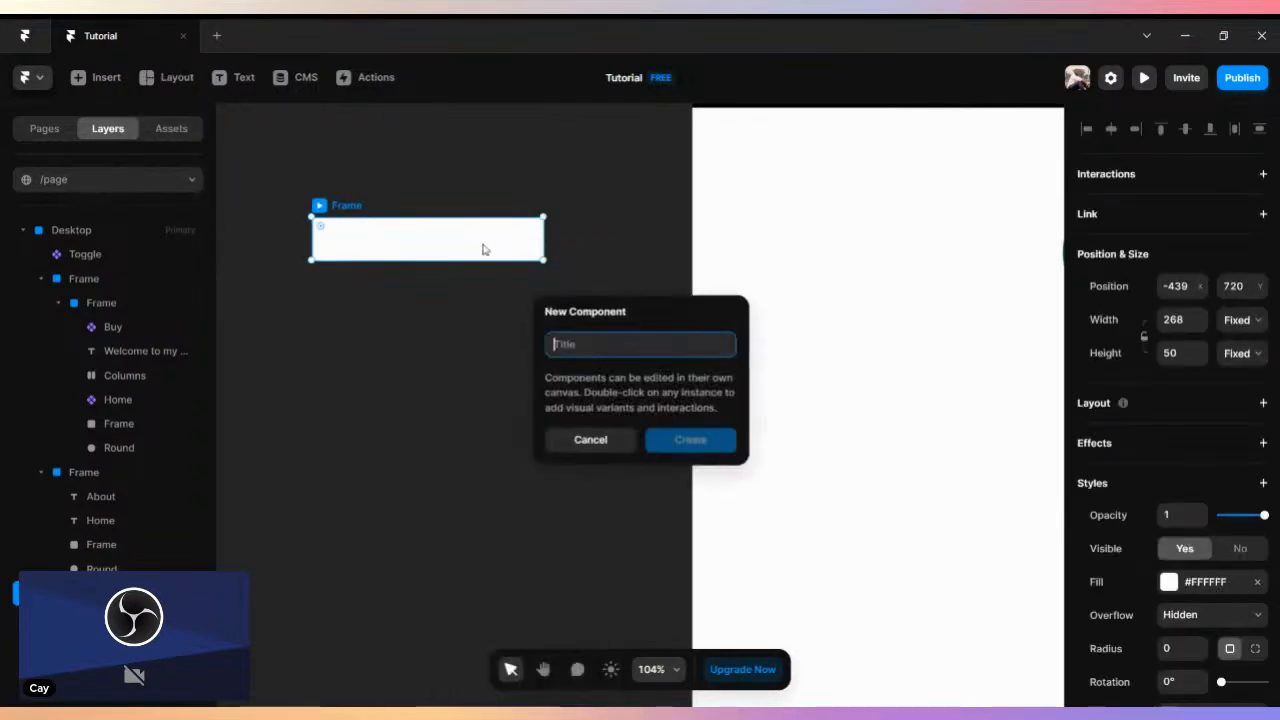
pyautogui.click(620, 352)
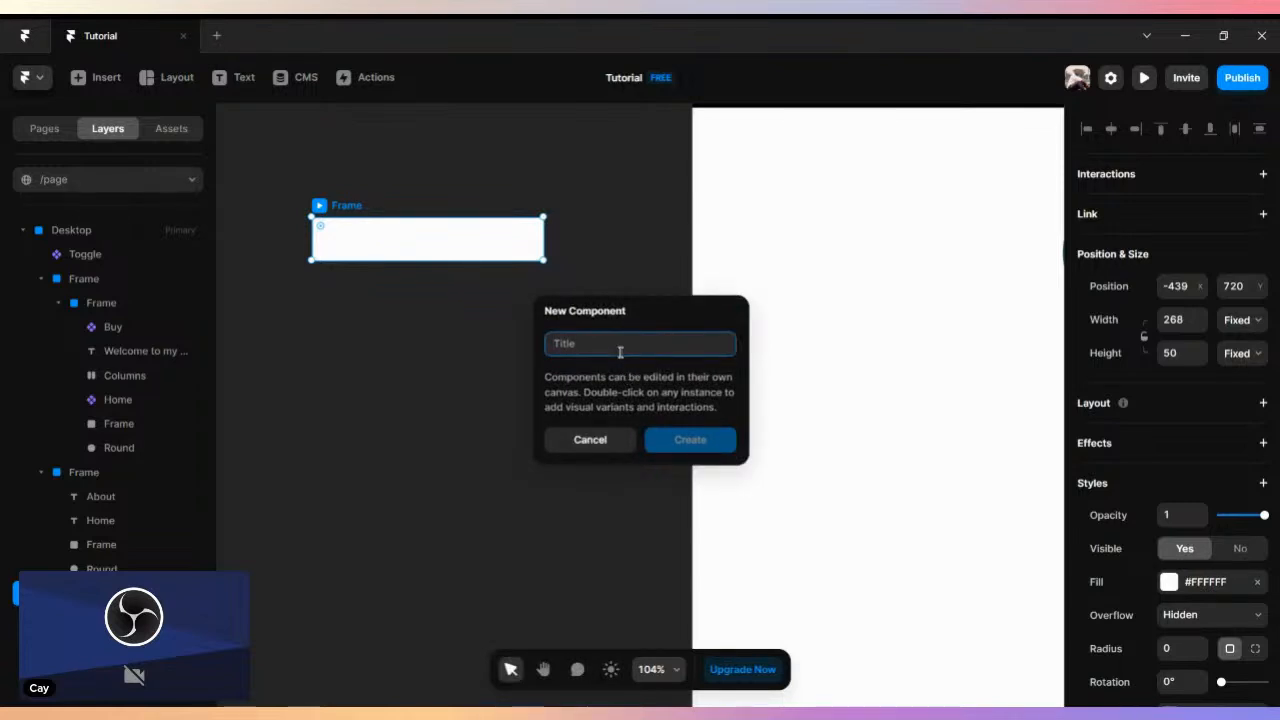
pyautogui.write('Drop ')
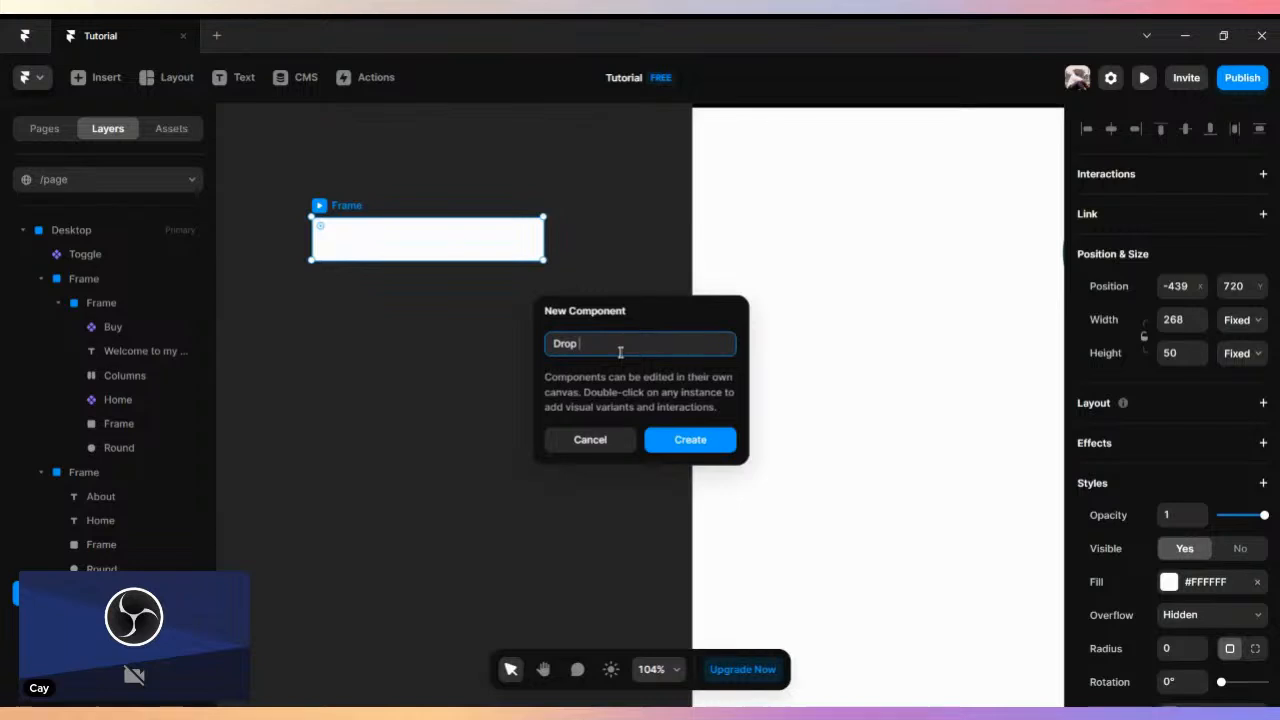
pyautogui.write('Down')
pyautogui.click(694, 442)
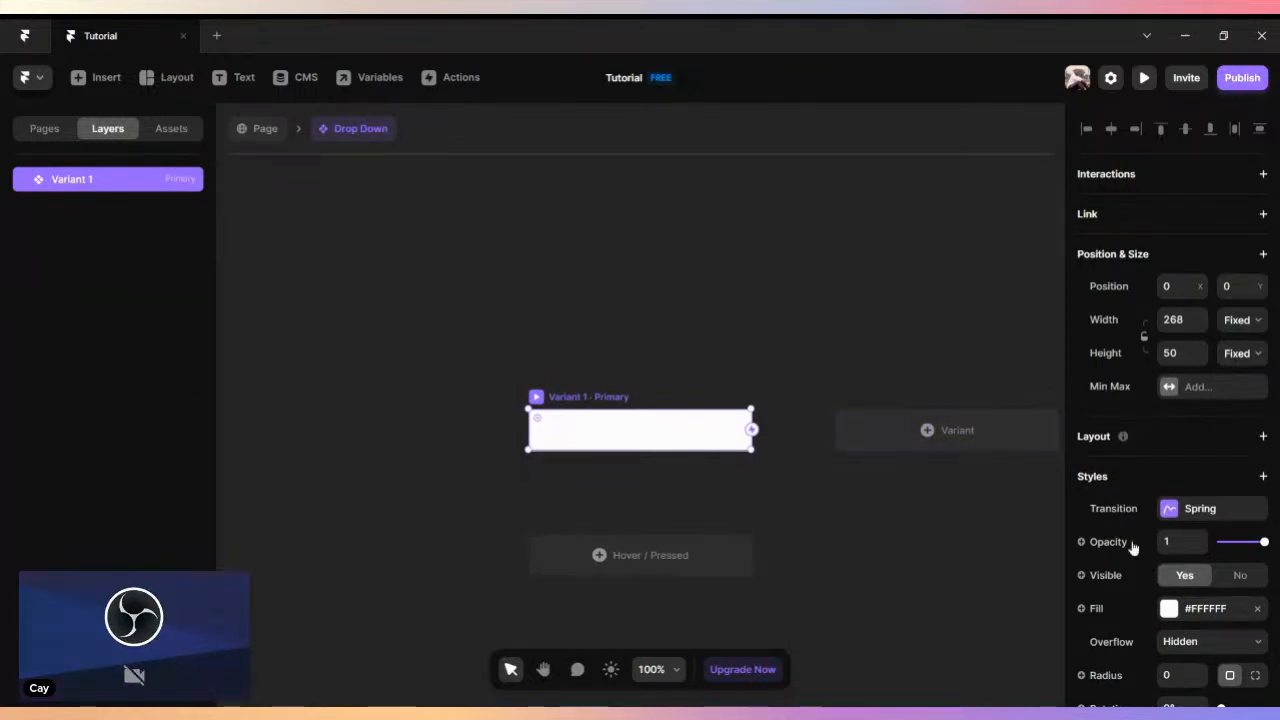
# - Set the fill of the component's primary variant to dark red #7B2424 and return to the page
pyautogui.click(1170, 609)
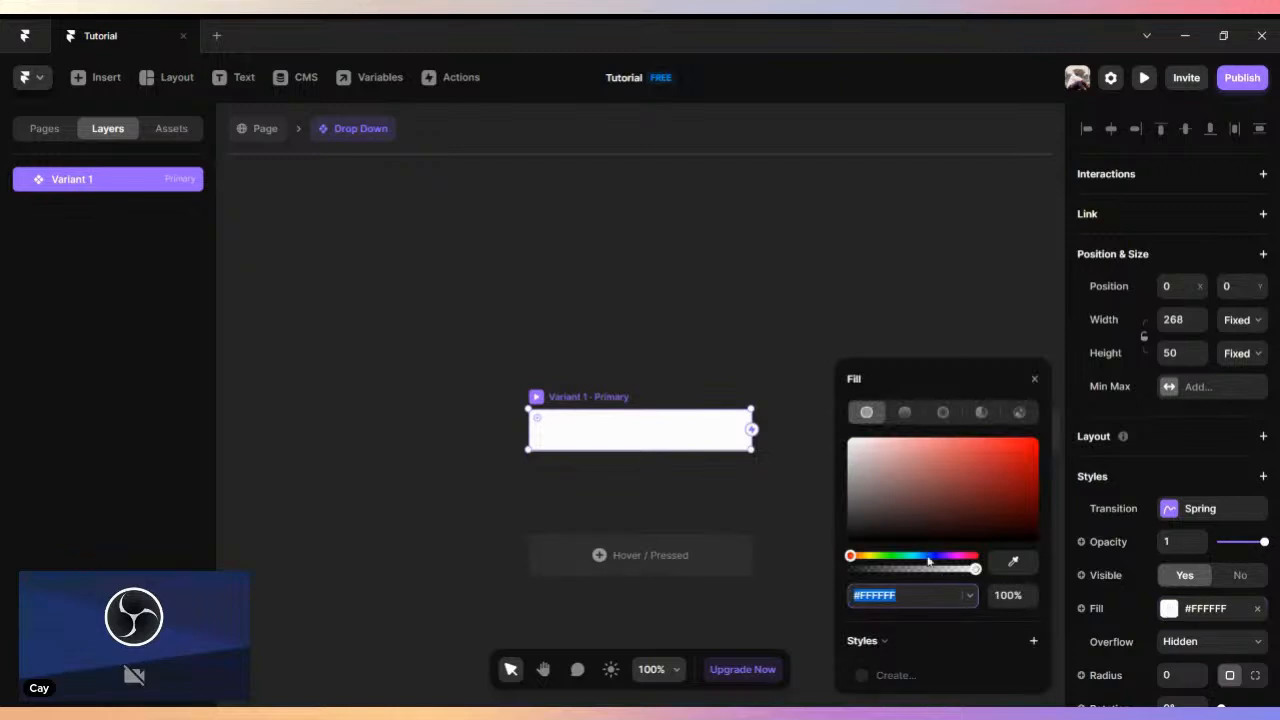
pyautogui.moveTo(985, 512); pyautogui.dragTo(983, 492)
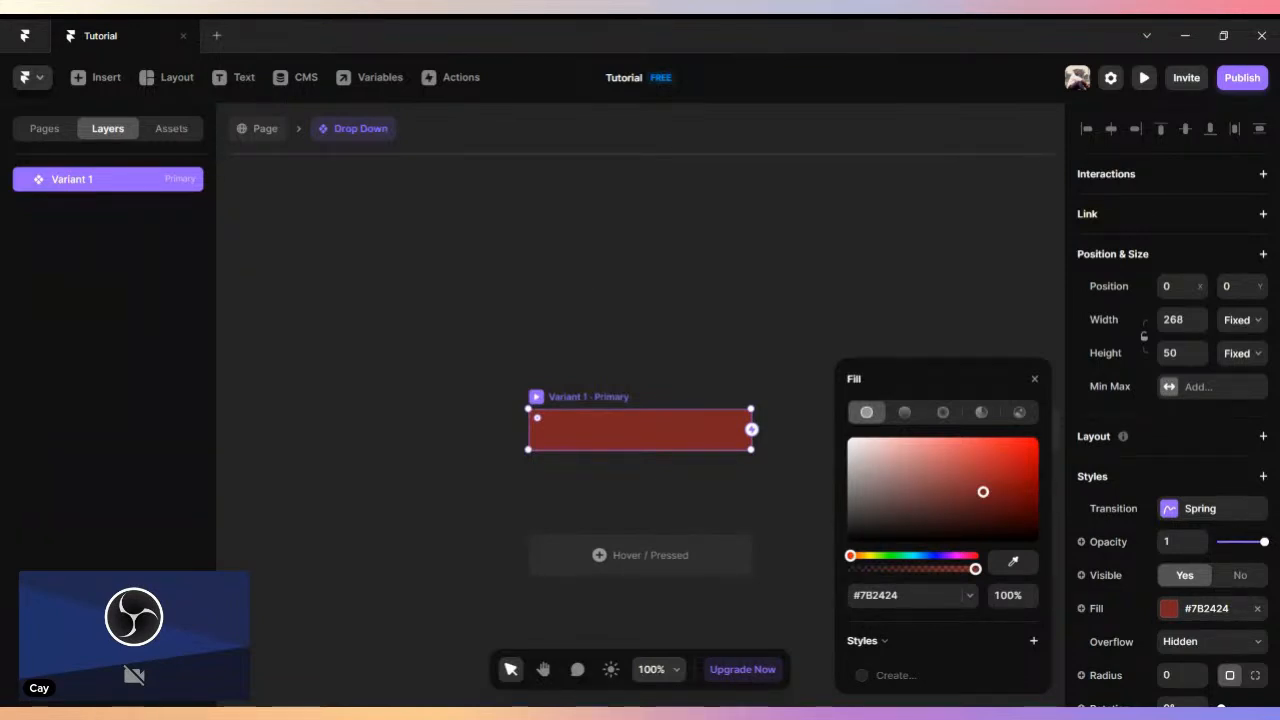
pyautogui.click(258, 128)
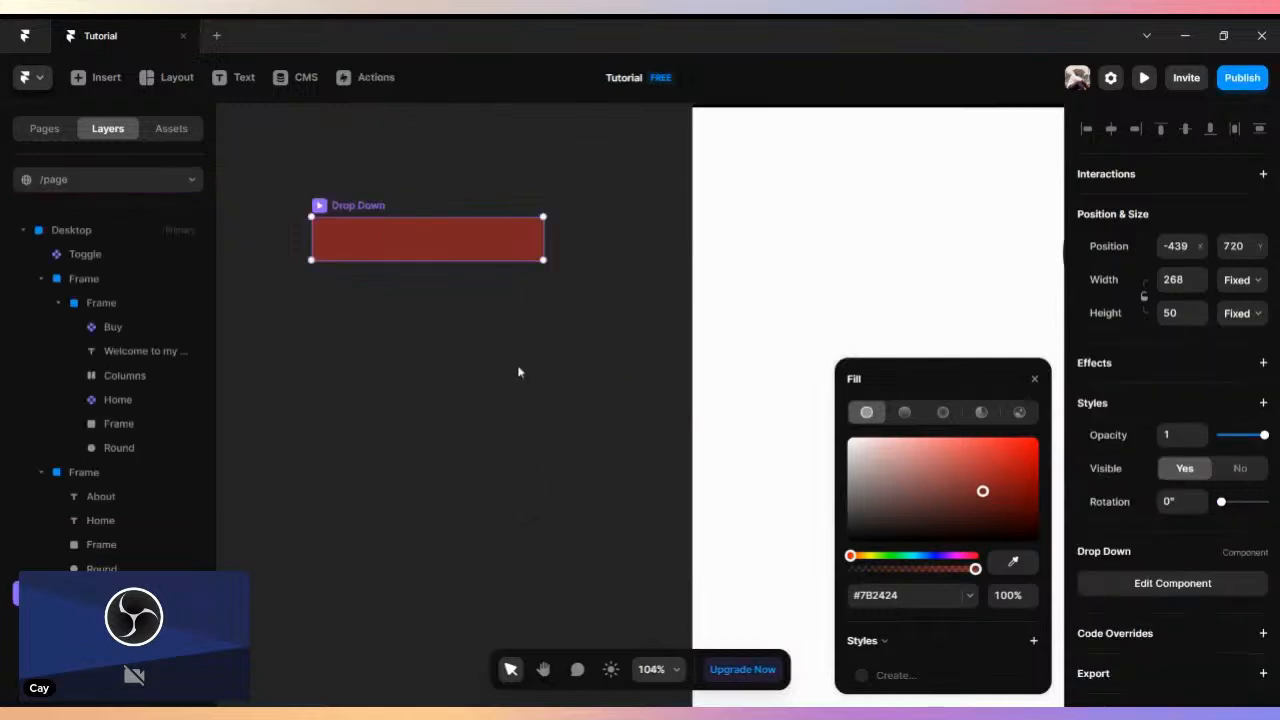
# - Delete the dark red Drop Down component instance from the canvas
pyautogui.click(314, 293)
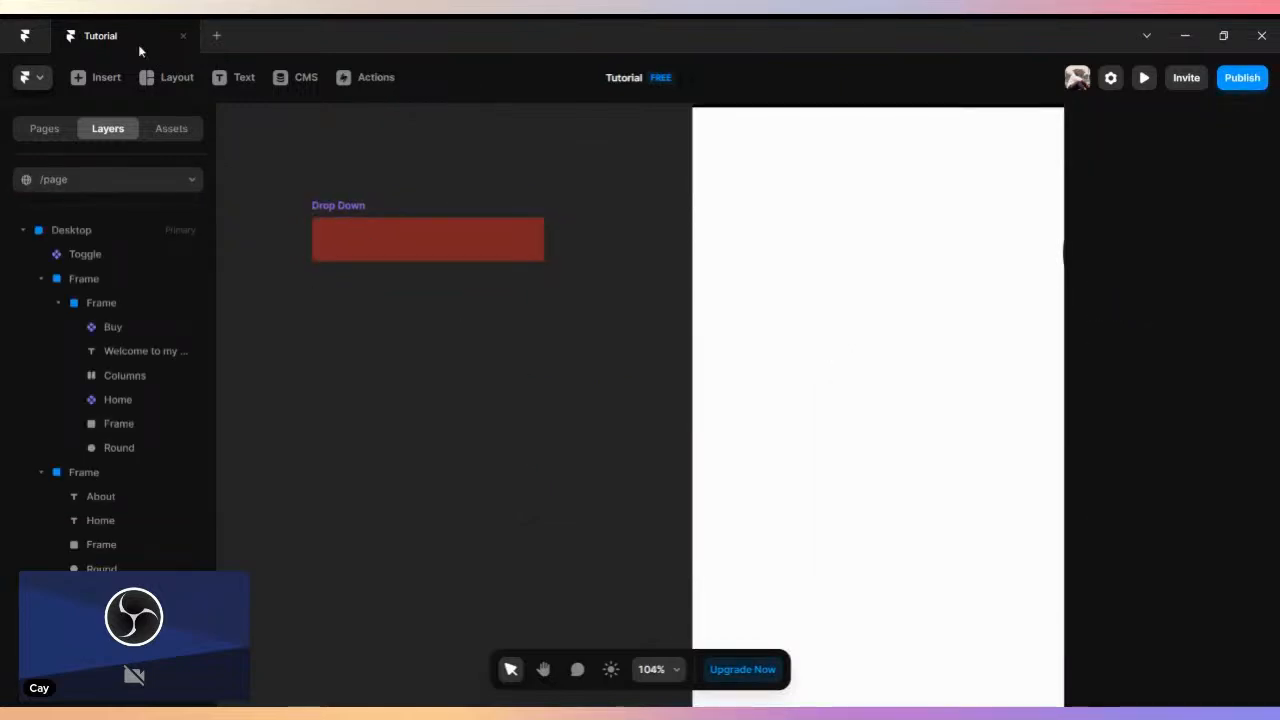
pyautogui.click(351, 229)
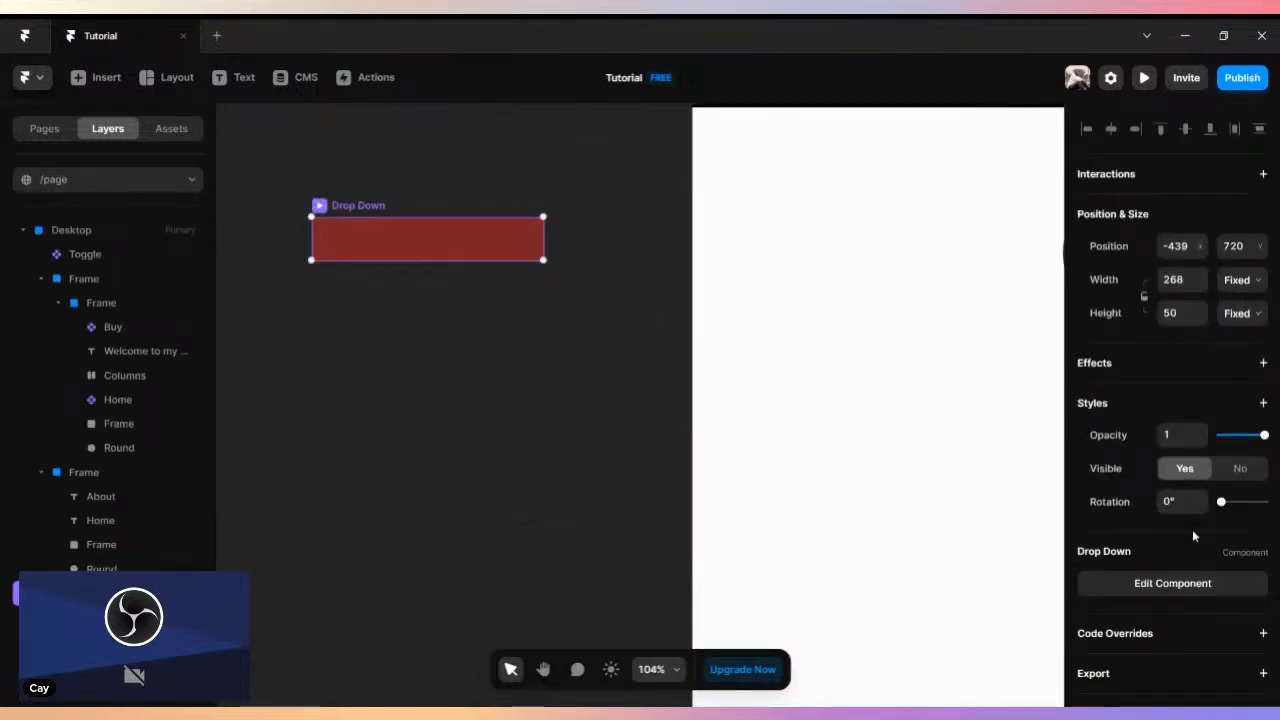
pyautogui.scroll(-1, 1191, 531)
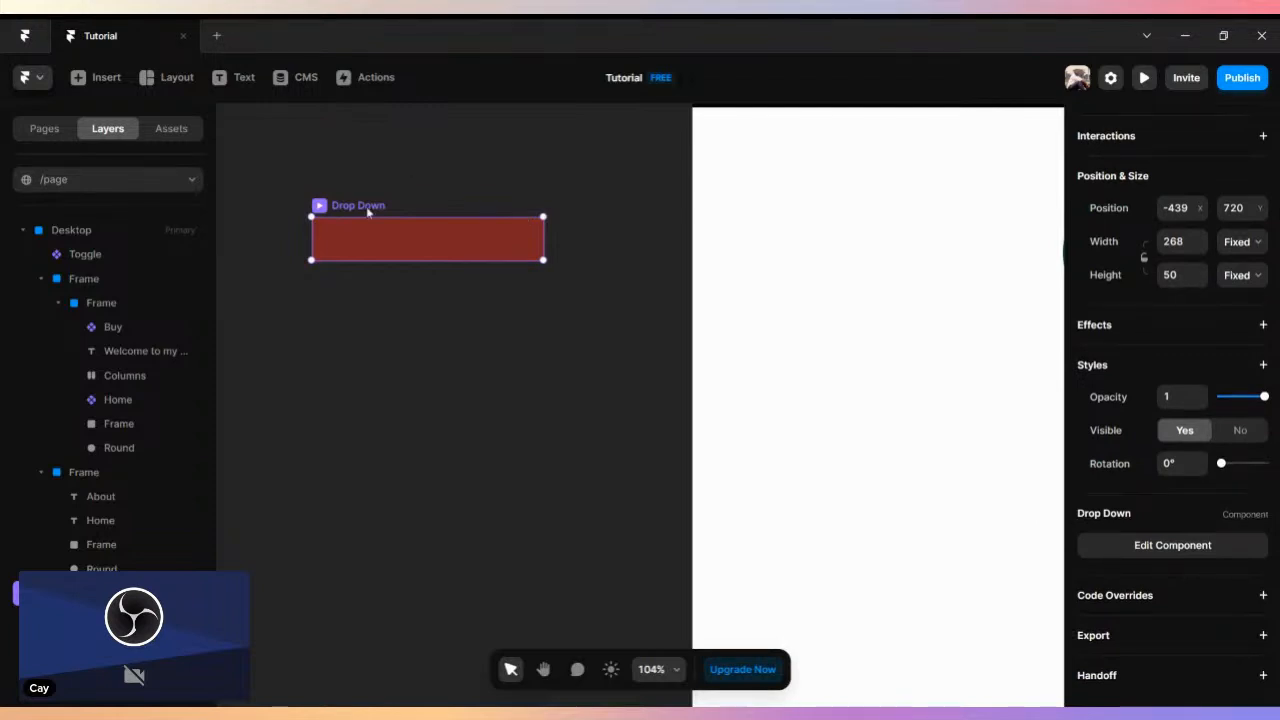
pyautogui.press('Delete')
# - Draw a frame about 326 by 60 beside the desktop page and place a copy of it just below
pyautogui.click(147, 82)
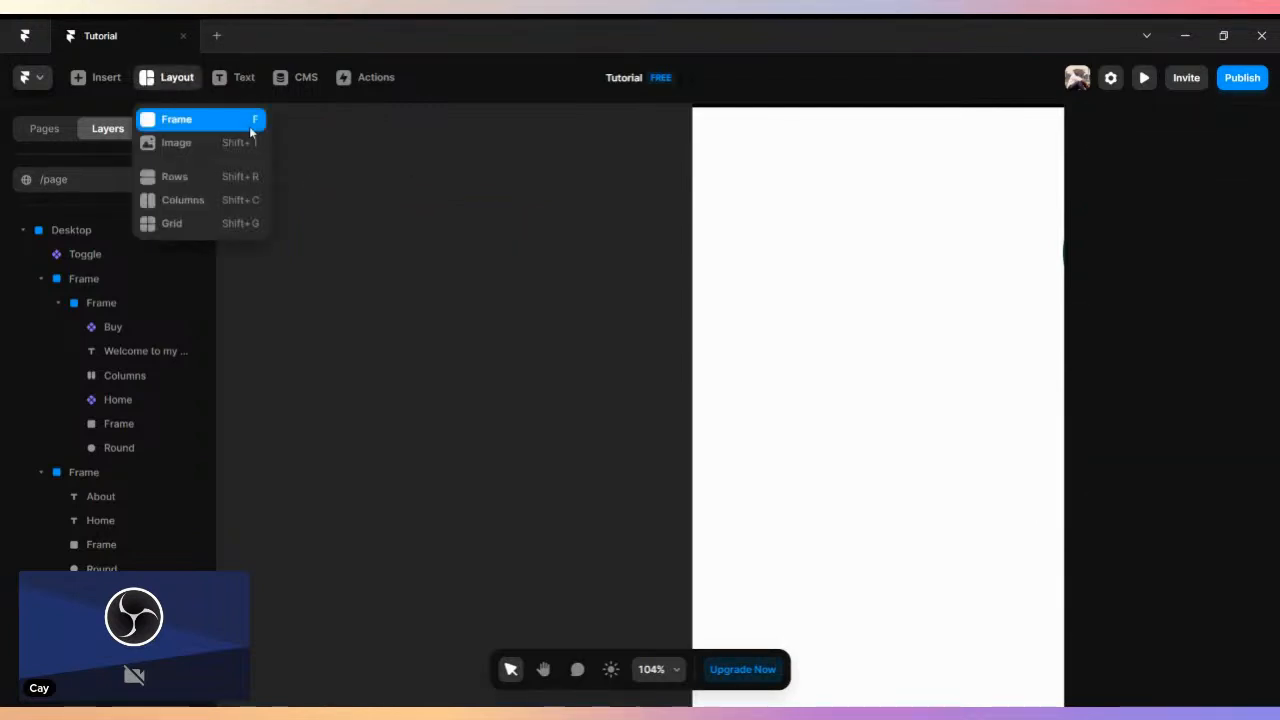
pyautogui.press('f')
pyautogui.moveTo(331, 163); pyautogui.dragTo(614, 214)
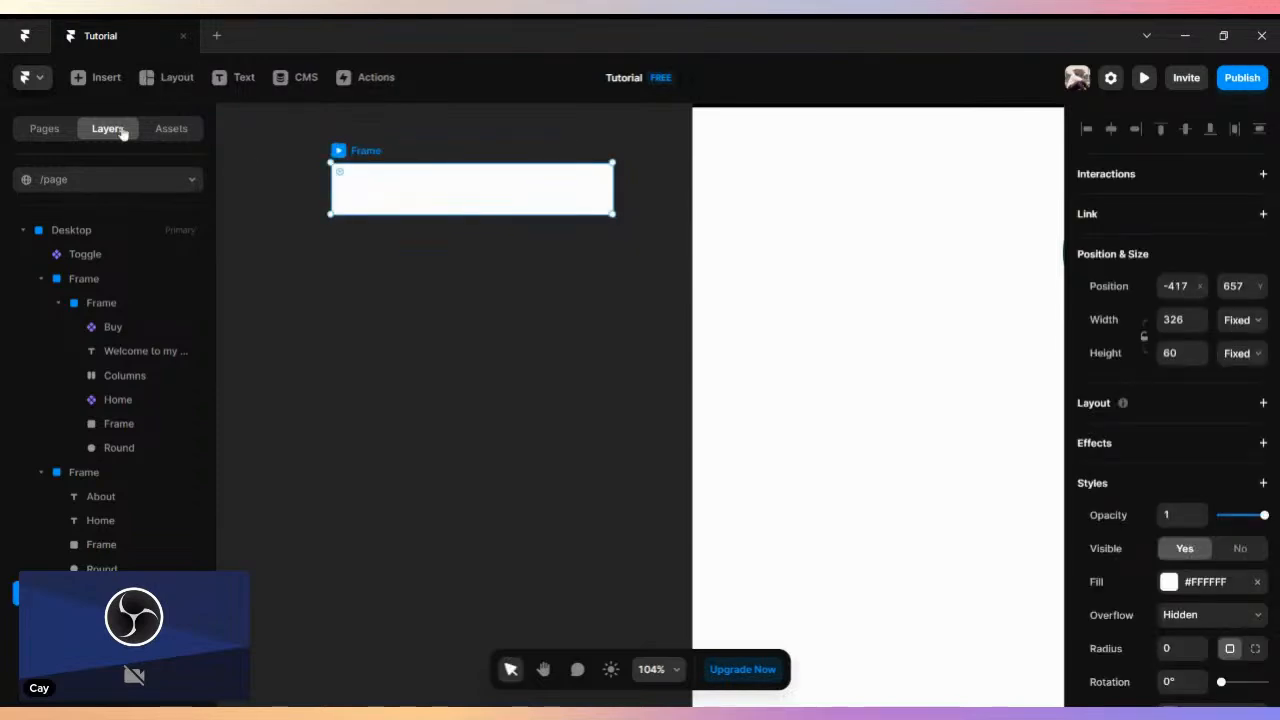
pyautogui.moveTo(368, 152); pyautogui.dragTo(385, 216)
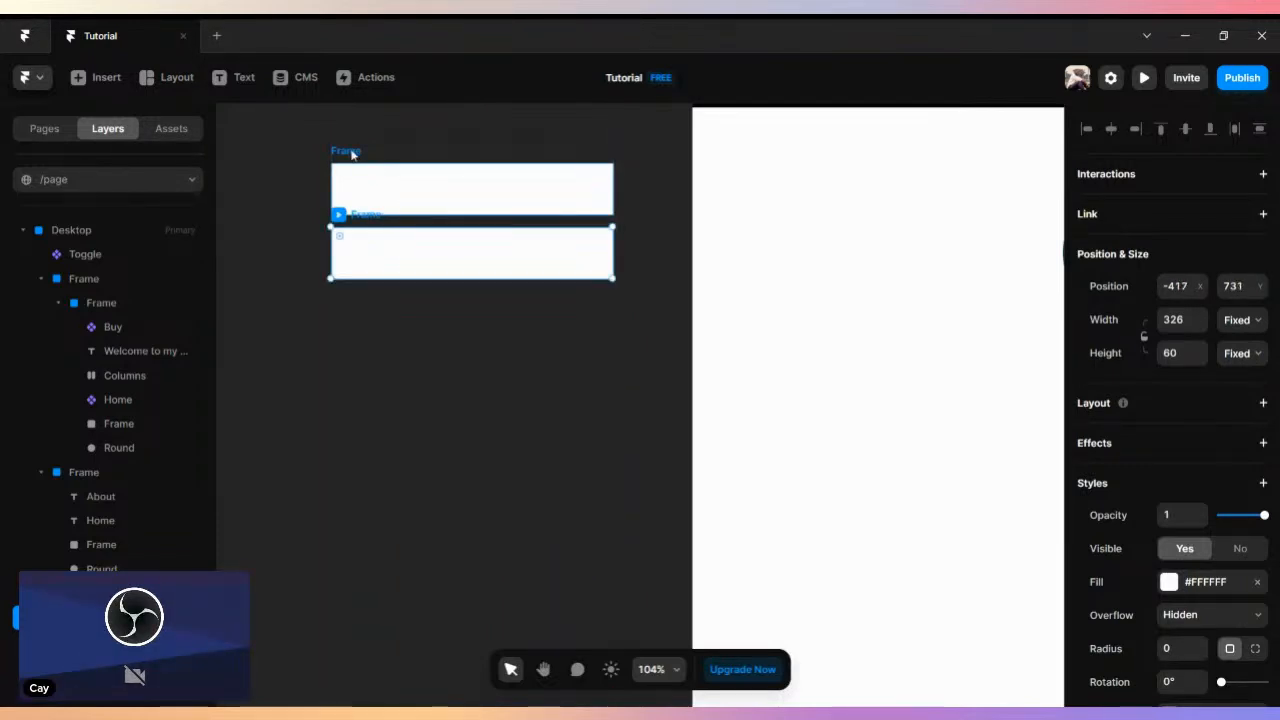
# - Add the text "What is your name" inside the upper frame
pyautogui.click(351, 154)
pyautogui.click(224, 79)
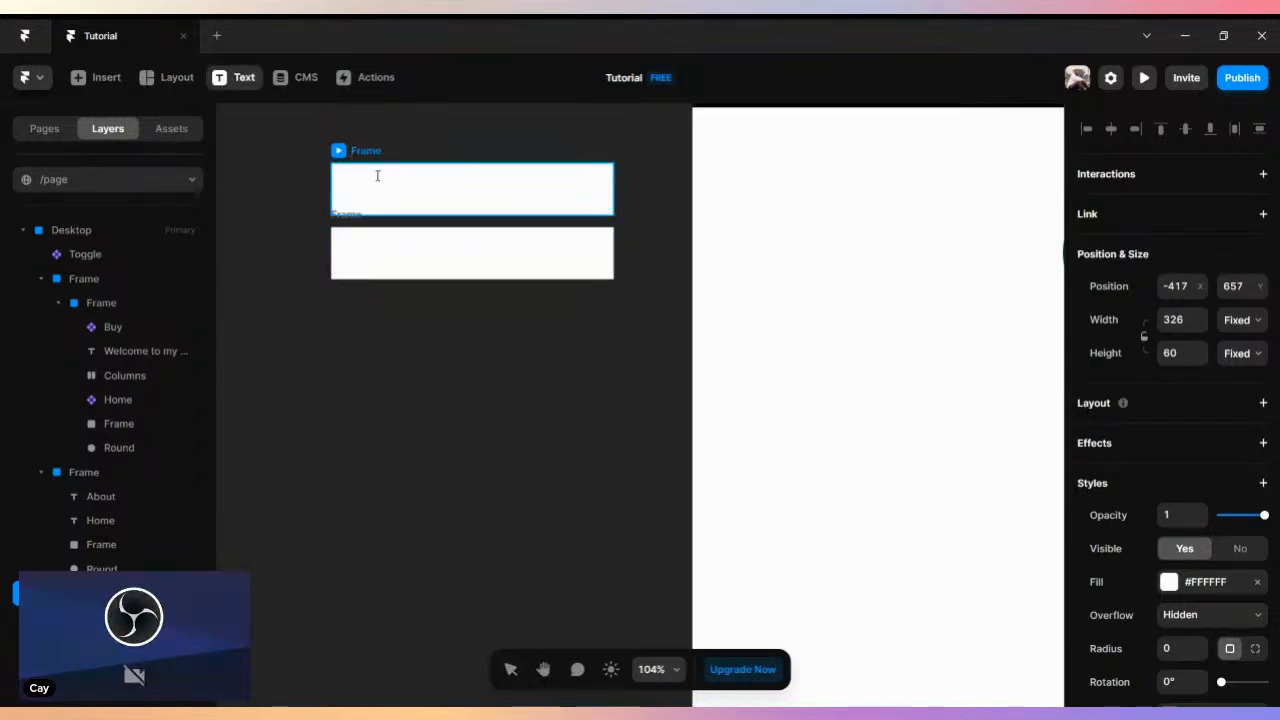
pyautogui.click(377, 176)
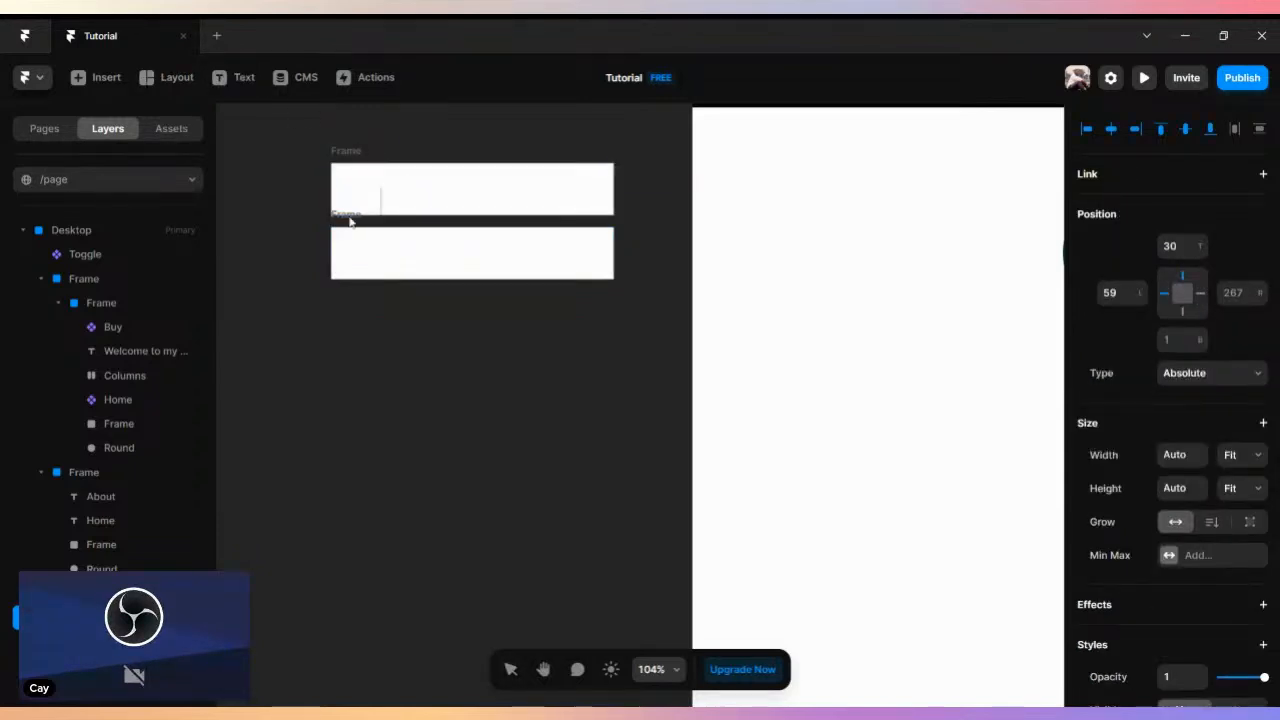
pyautogui.write('What is')
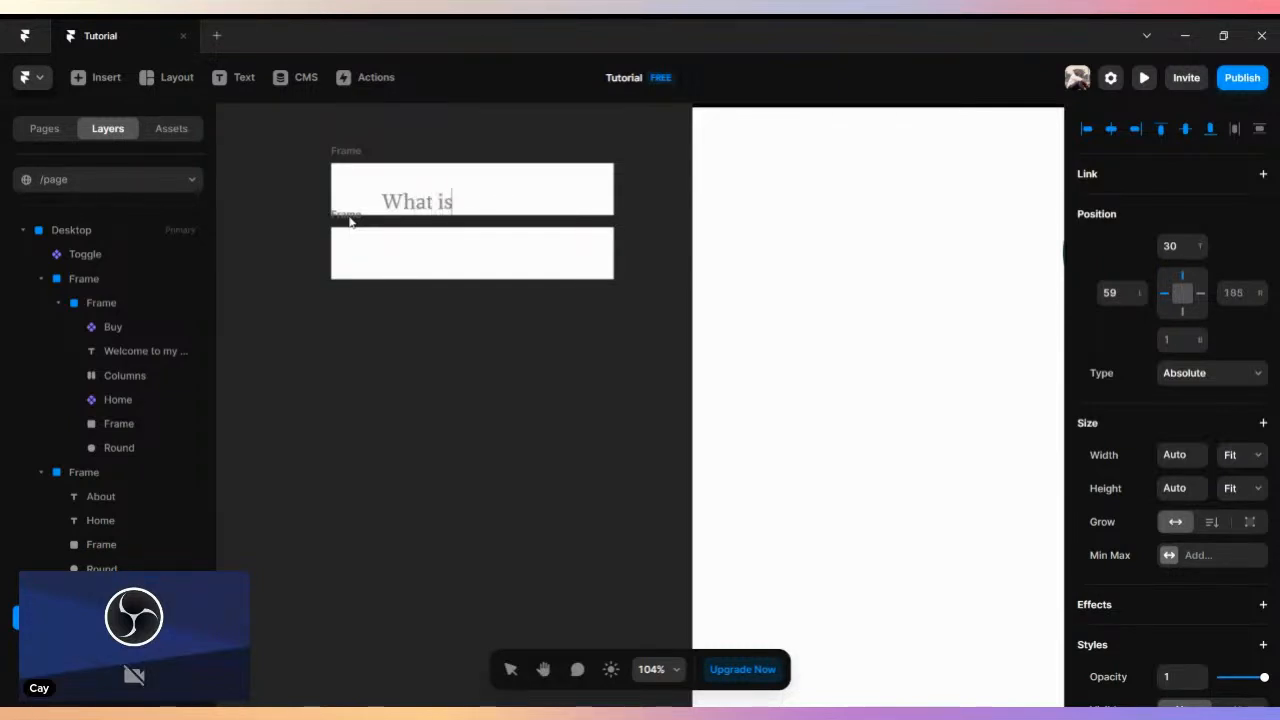
pyautogui.write(' Your')
pyautogui.press('BackSpace')
pyautogui.press('BackSpace')
pyautogui.write('your')
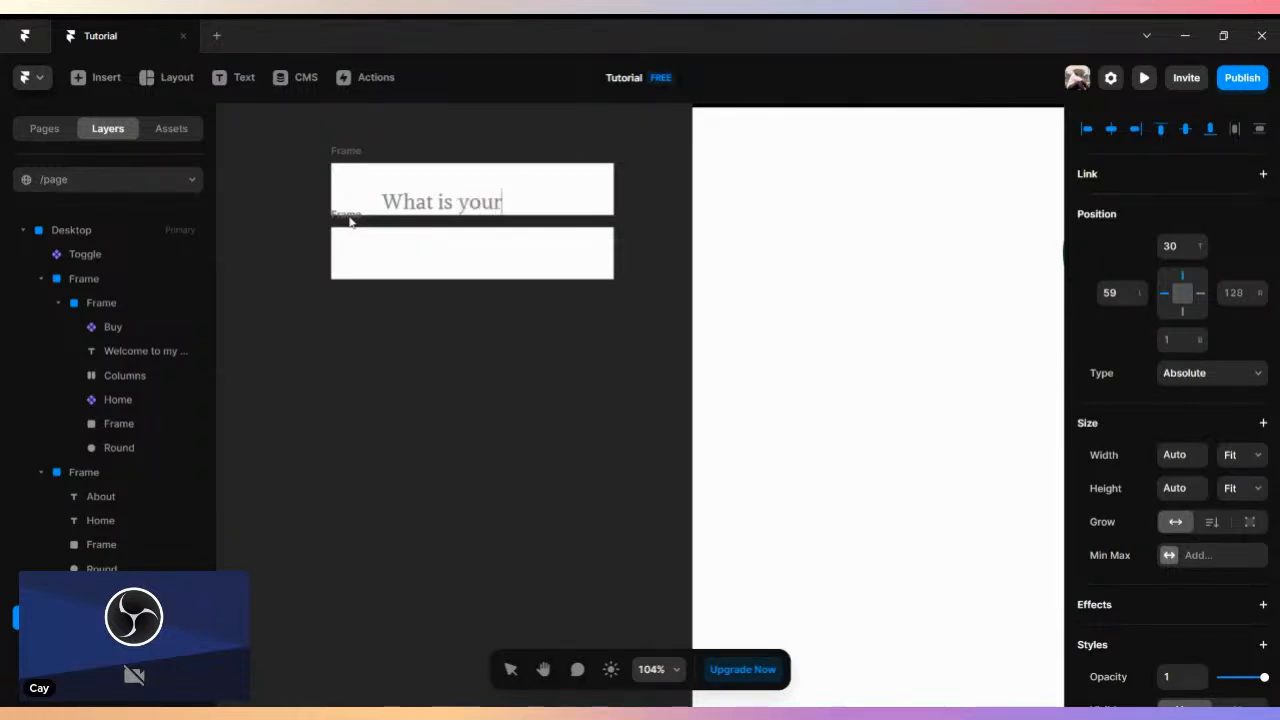
pyautogui.write(' name')
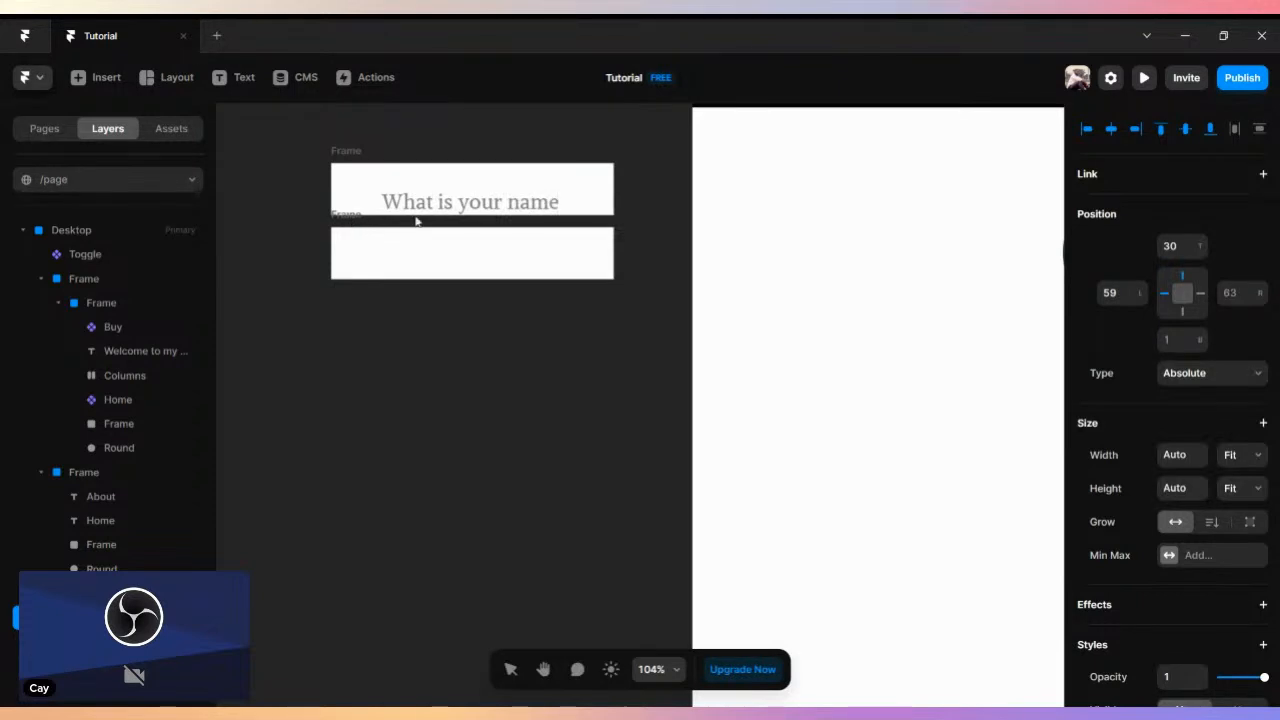
pyautogui.press('Escape')
# - Copy the question text into the lower frame and reword the copy as "My name is" followed by the full name
pyautogui.moveTo(485, 209); pyautogui.dragTo(474, 249)
pyautogui.doubleClick(474, 258)
pyautogui.doubleClick(474, 252)
pyautogui.click(557, 254)
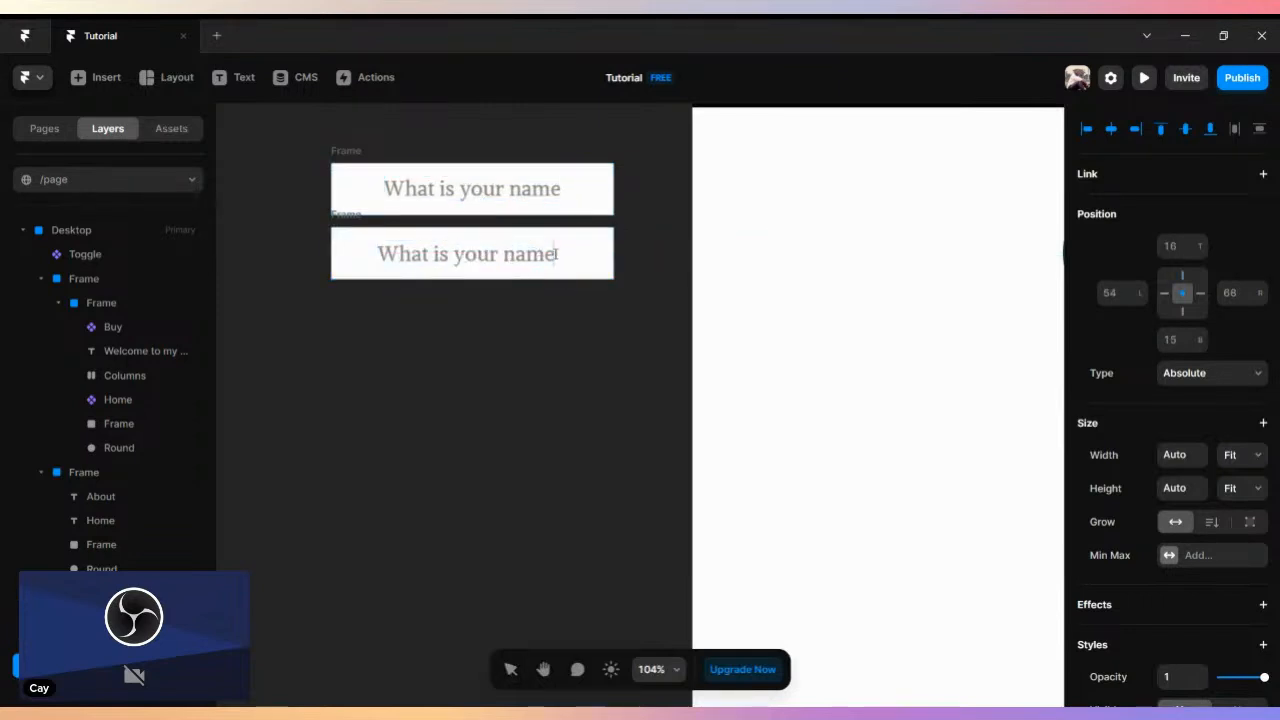
pyautogui.hotkey('ctrl', 'a')
pyautogui.write('M')
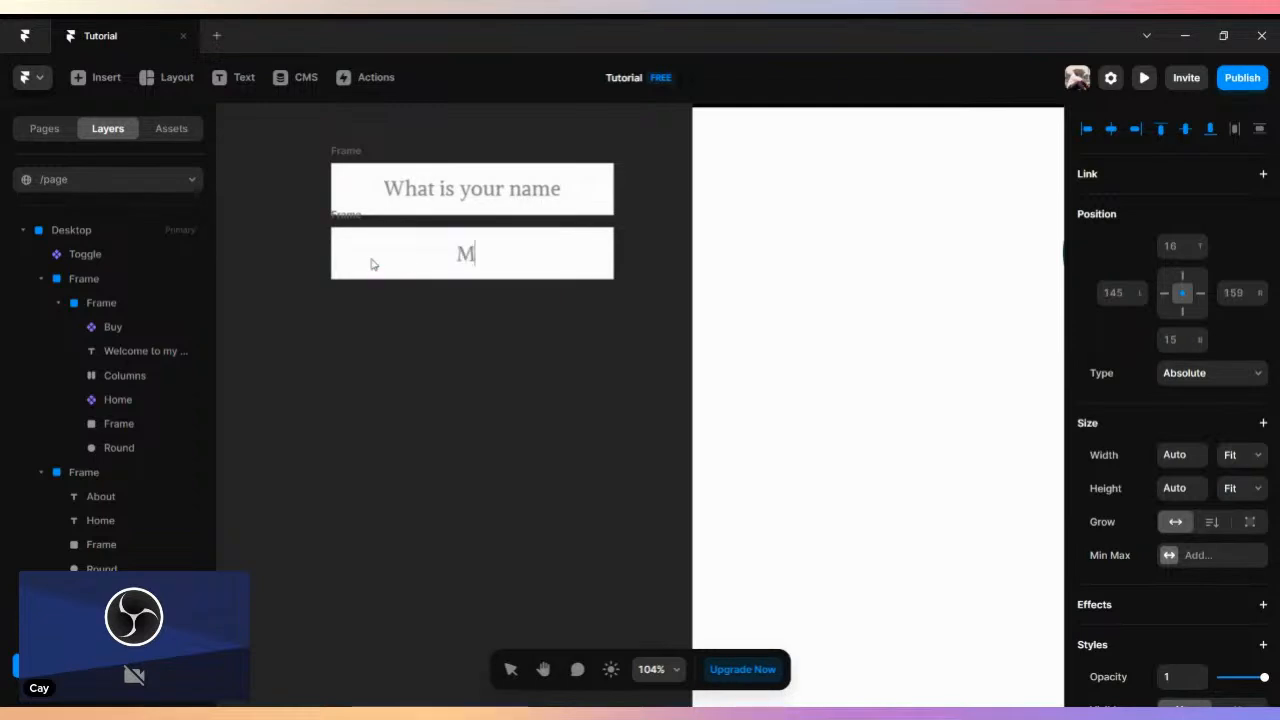
pyautogui.write('y name ')
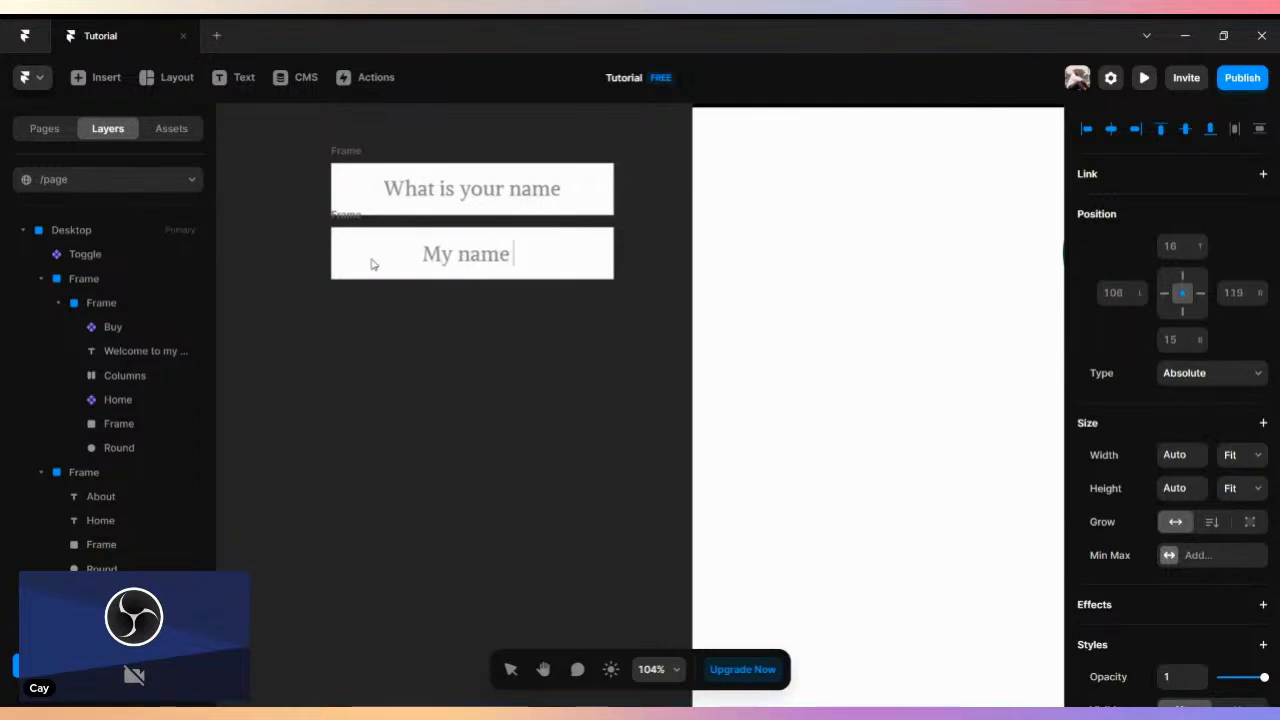
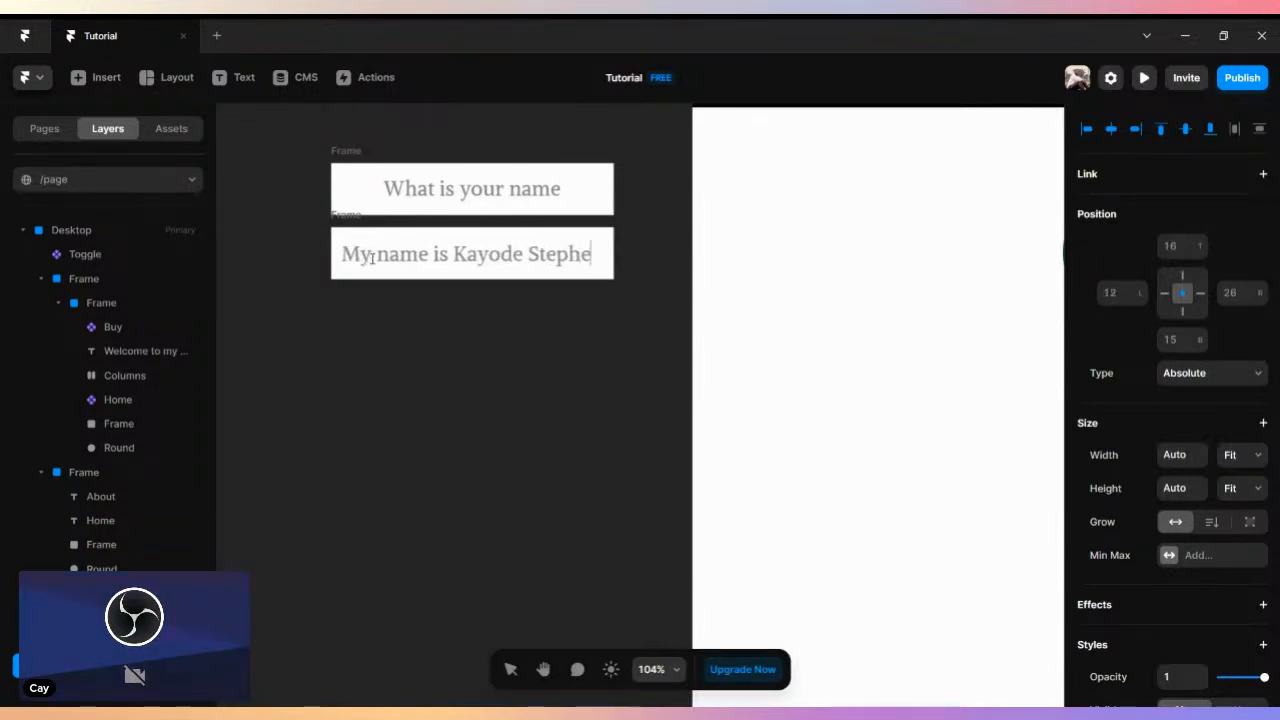
pyautogui.press('Escape')
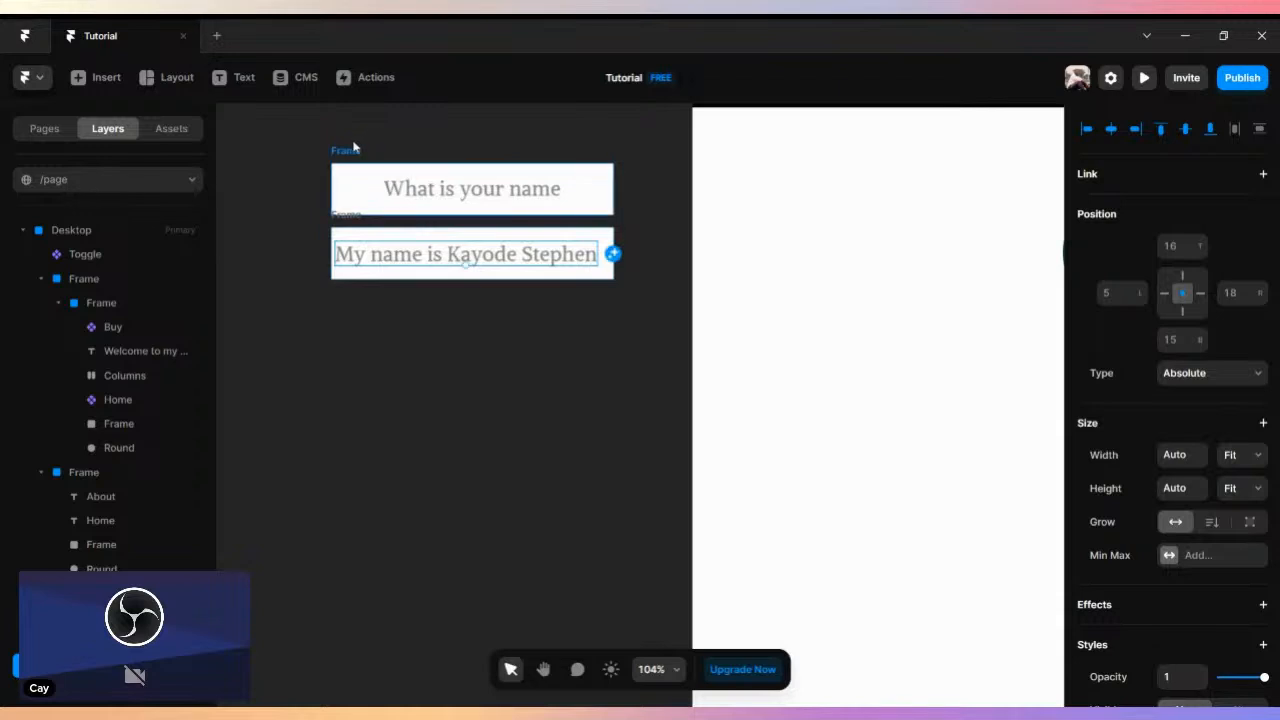
# - Shorten the question frame to a height of about 46
pyautogui.click(350, 150)
pyautogui.moveTo(345, 216); pyautogui.dragTo(369, 205)
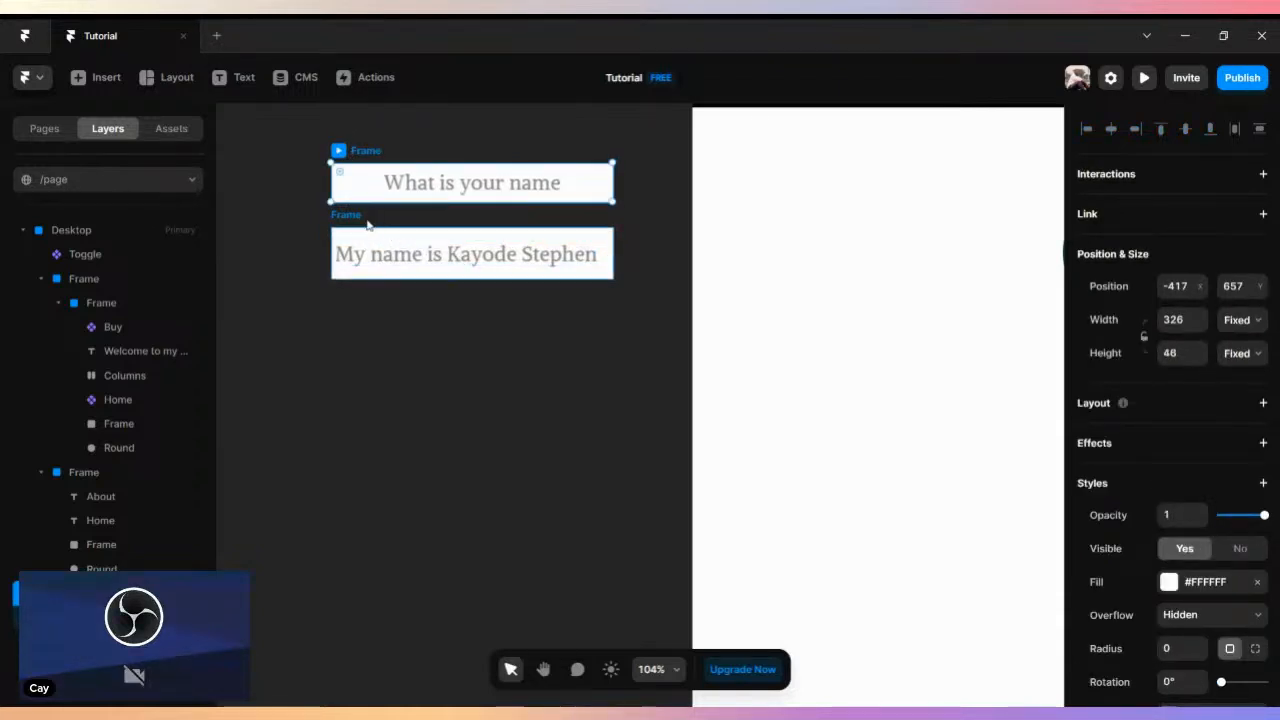
# - Reduce the font size of the answer text by a few pixels so it sits comfortably within its frame
pyautogui.click(410, 250)
pyautogui.scroll(-3, 1021, 417)
pyautogui.scroll(-3, 1258, 497)
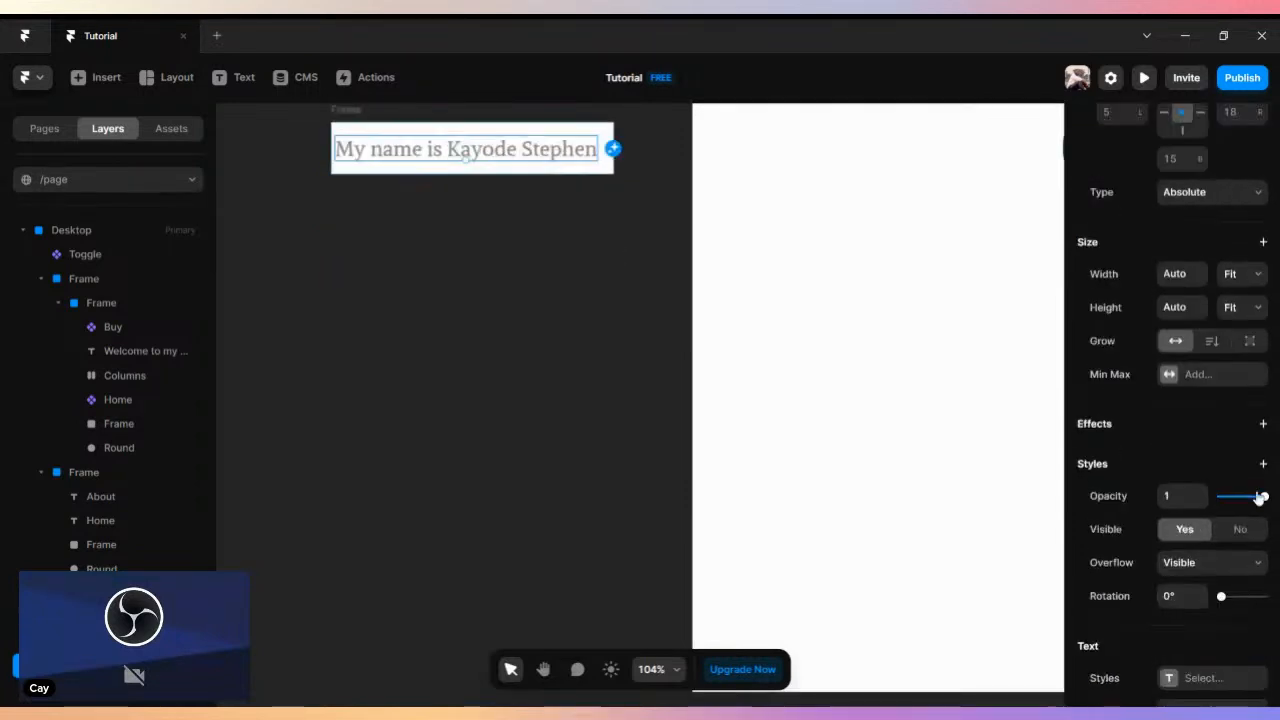
pyautogui.scroll(1, 327, 257)
pyautogui.scroll(1, 325, 257)
pyautogui.scroll(2, 1232, 620)
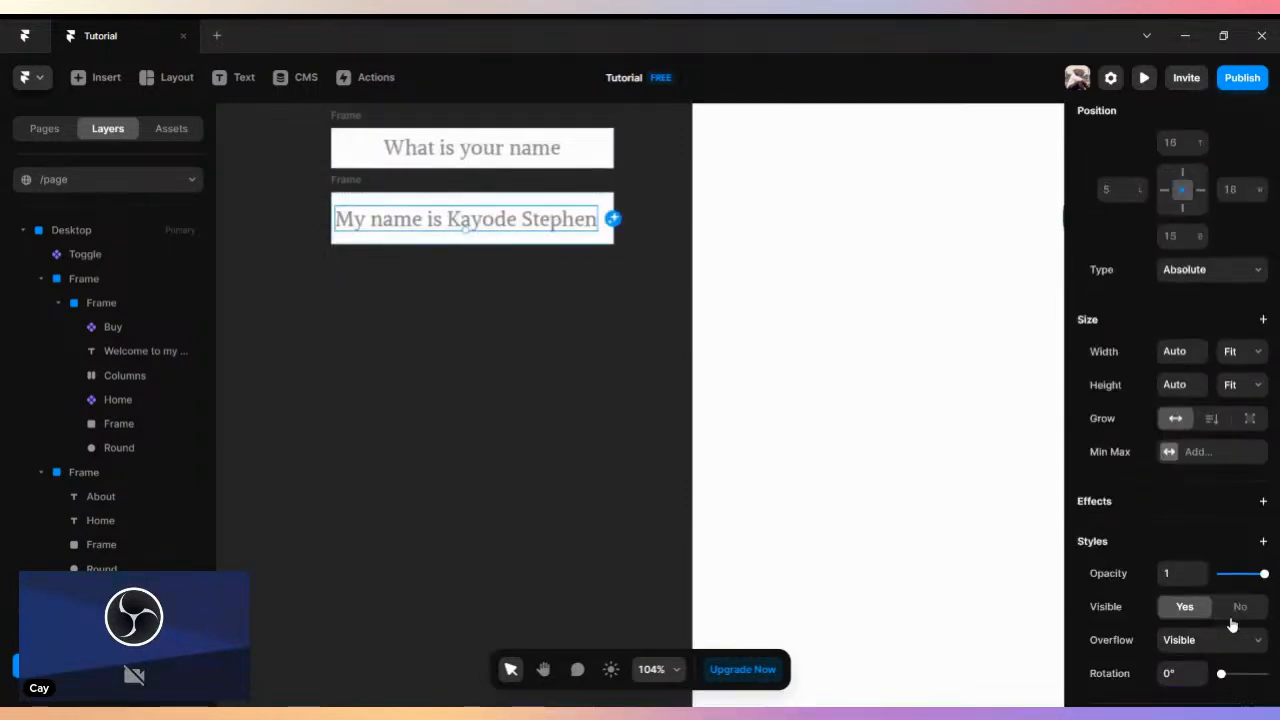
pyautogui.scroll(-4, 1230, 618)
pyautogui.scroll(-4, 1229, 615)
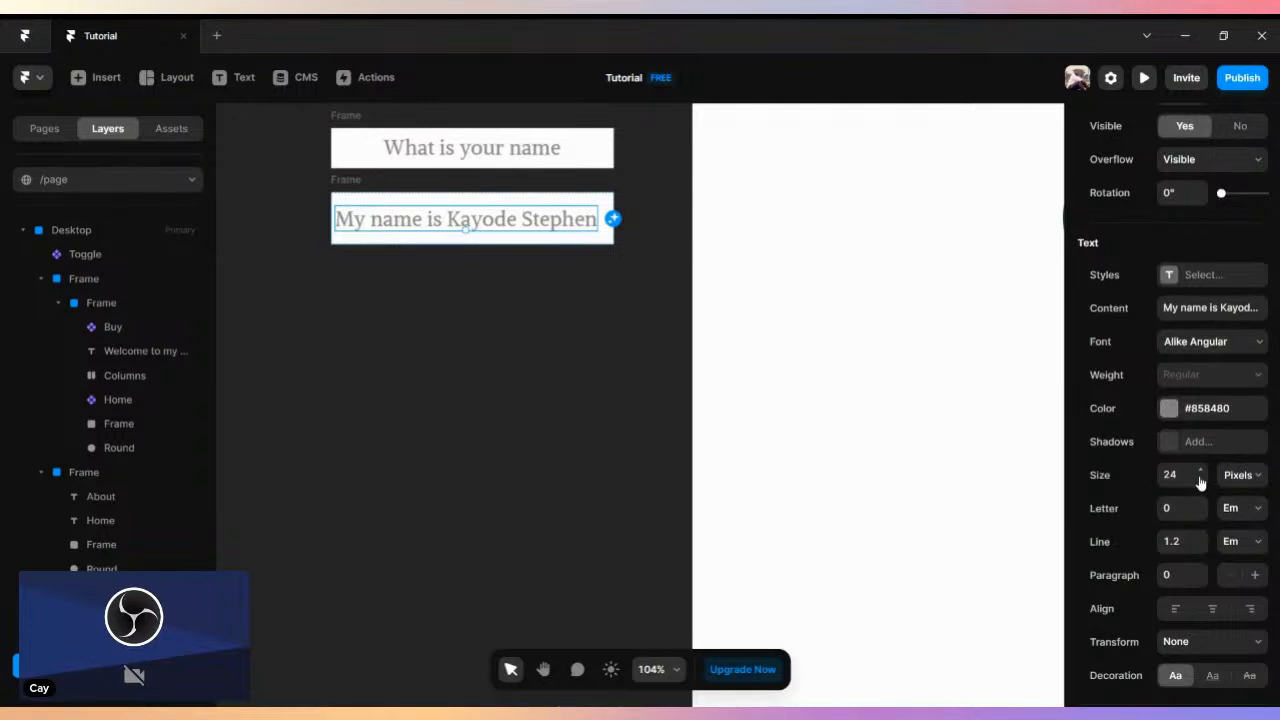
pyautogui.click(1200, 481)
pyautogui.click(1200, 482)
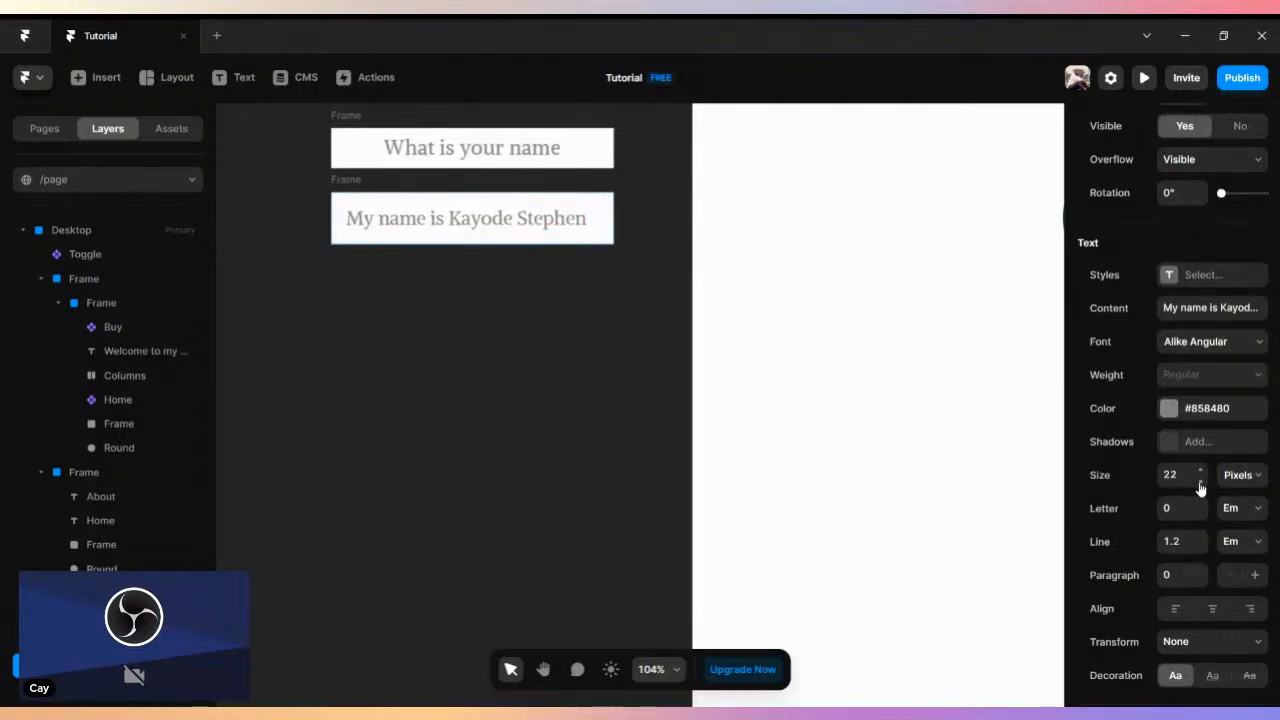
pyautogui.click(421, 397)
pyautogui.scroll(1, 385, 133)
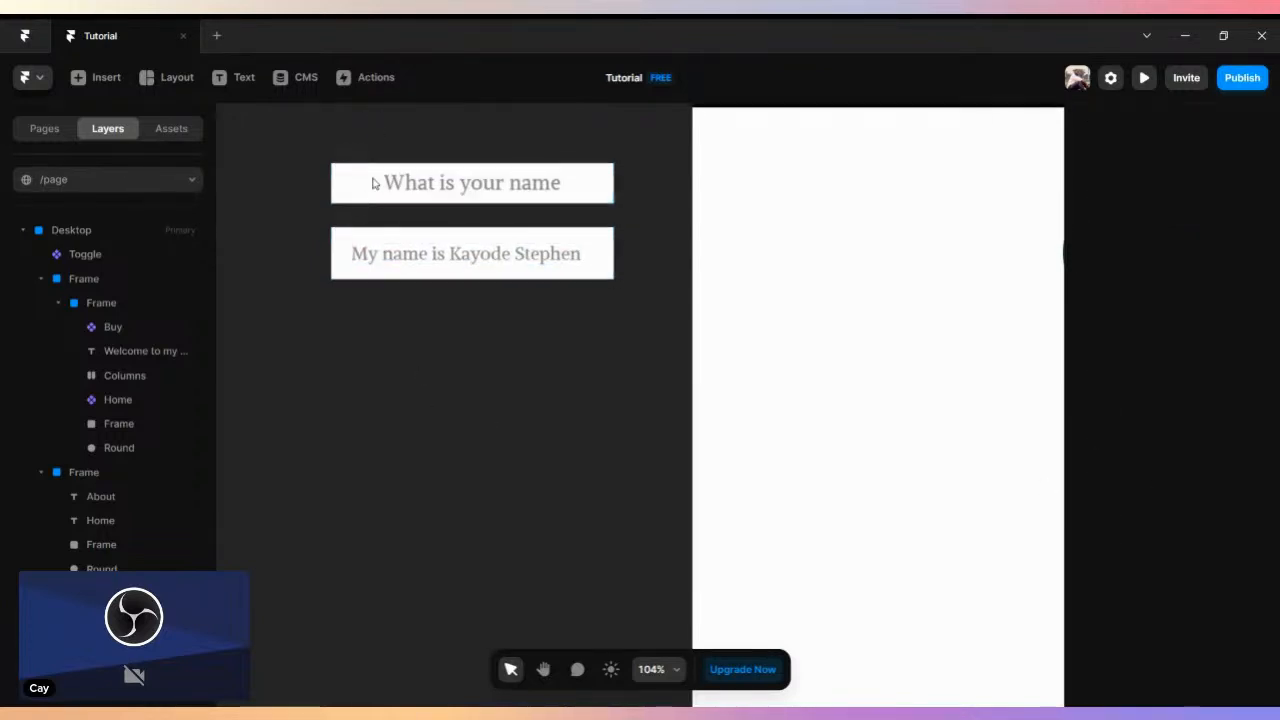
# - Move the question frame down to a Y position of about 676, just above the answer frame
pyautogui.click(347, 152)
pyautogui.moveTo(361, 152); pyautogui.dragTo(365, 177)
pyautogui.click(378, 140)
pyautogui.click(379, 278)
pyautogui.click(343, 183)
pyautogui.moveTo(374, 180); pyautogui.dragTo(372, 172)
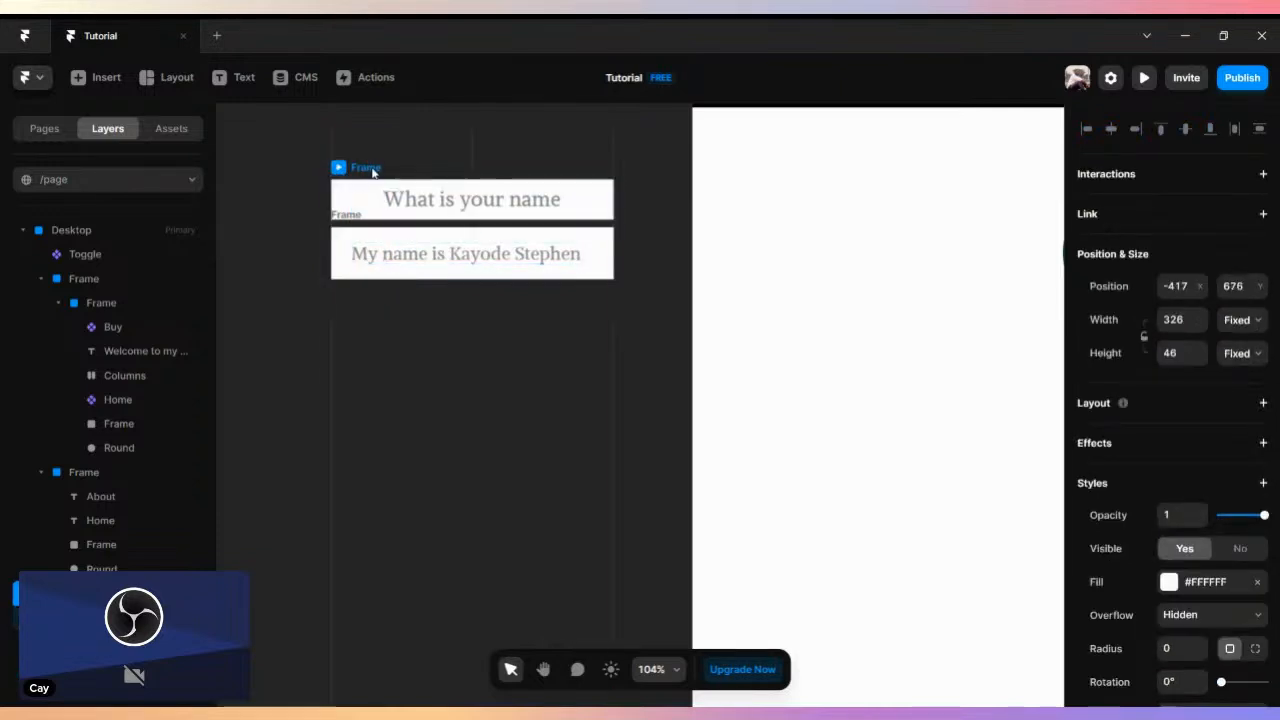
# - Wrap the question and answer frames in one parent frame and name it "Drop Down"
pyautogui.click(323, 226)
pyautogui.click(340, 217)
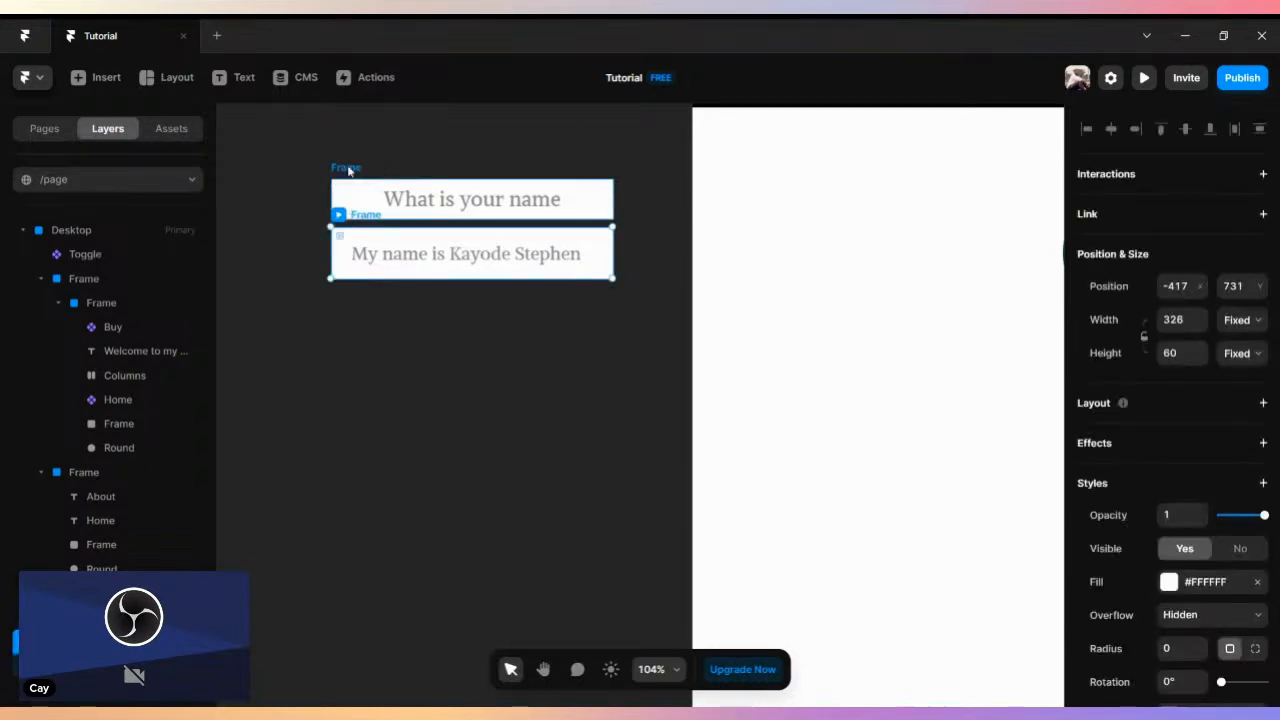
pyautogui.keyDown('shift'); pyautogui.click(349, 169); pyautogui.keyUp('shift')
pyautogui.rightClick(72, 279)
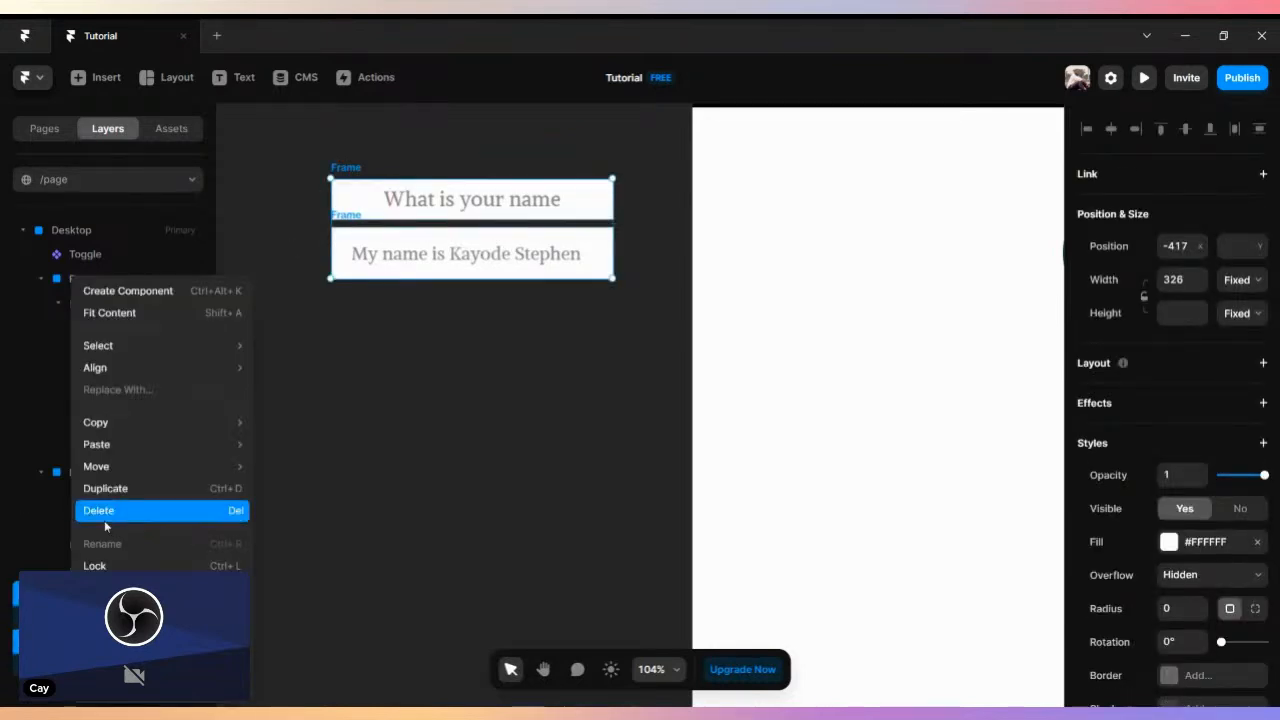
pyautogui.click(108, 621)
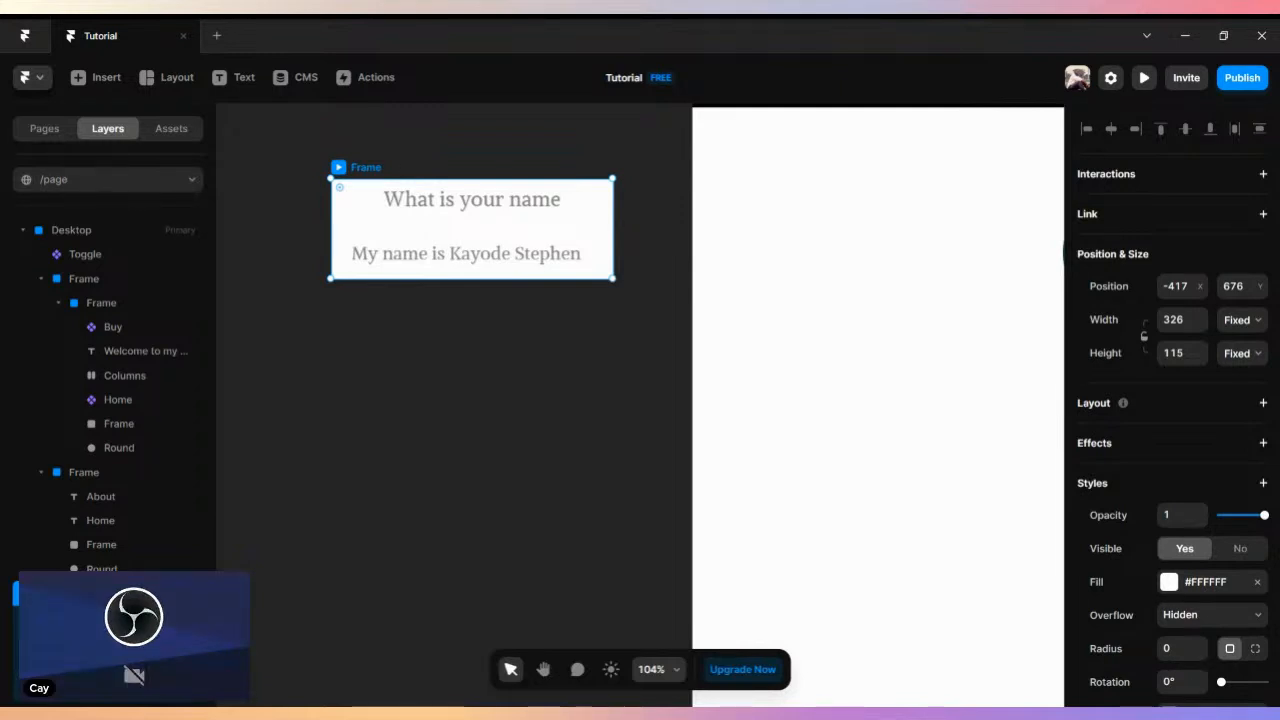
pyautogui.click(374, 605)
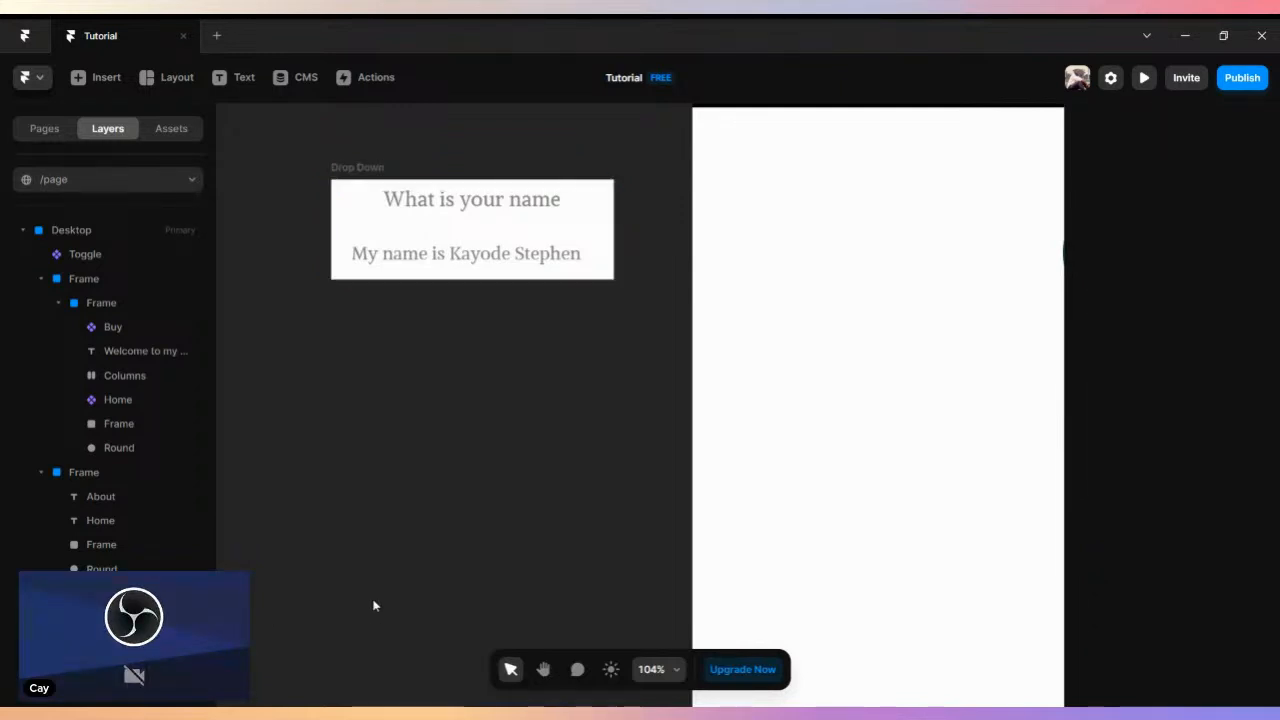
# - Give the question frame a solid #222222 border with a bottom width of 9 and the other three sides at 0
pyautogui.click(568, 208)
pyautogui.scroll(-6, 1221, 435)
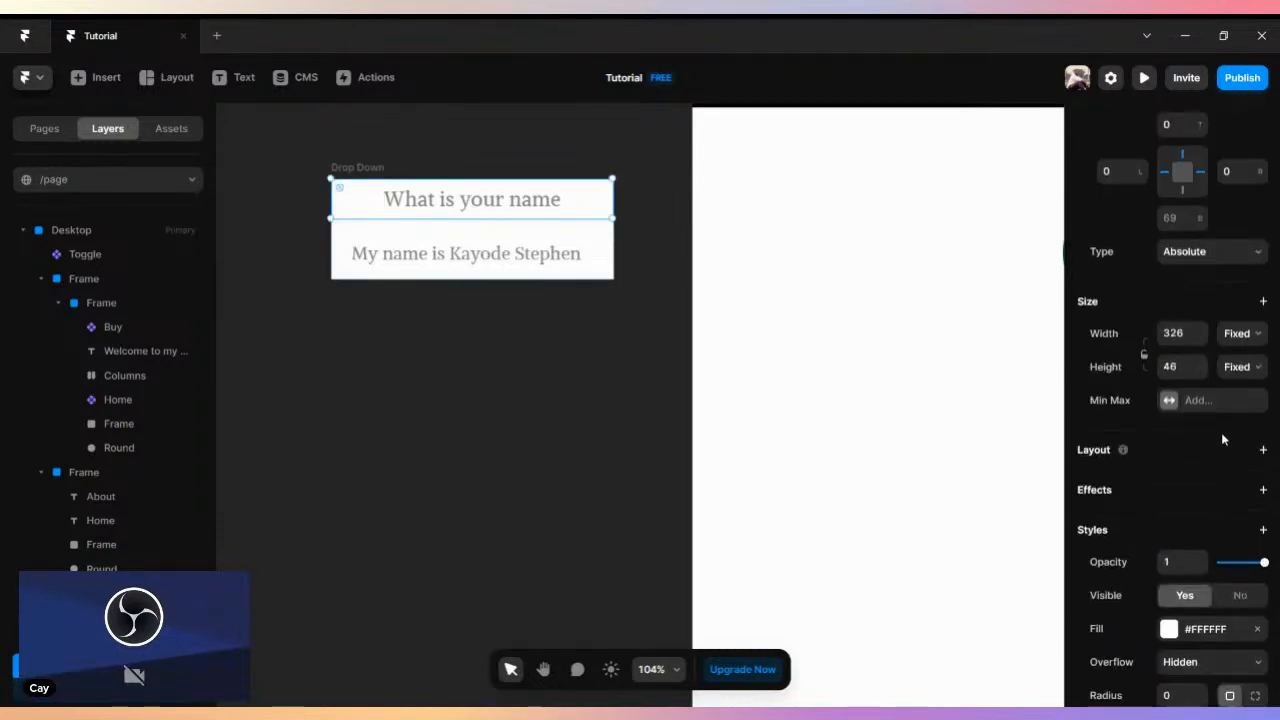
pyautogui.click(1186, 341)
pyautogui.click(1026, 420)
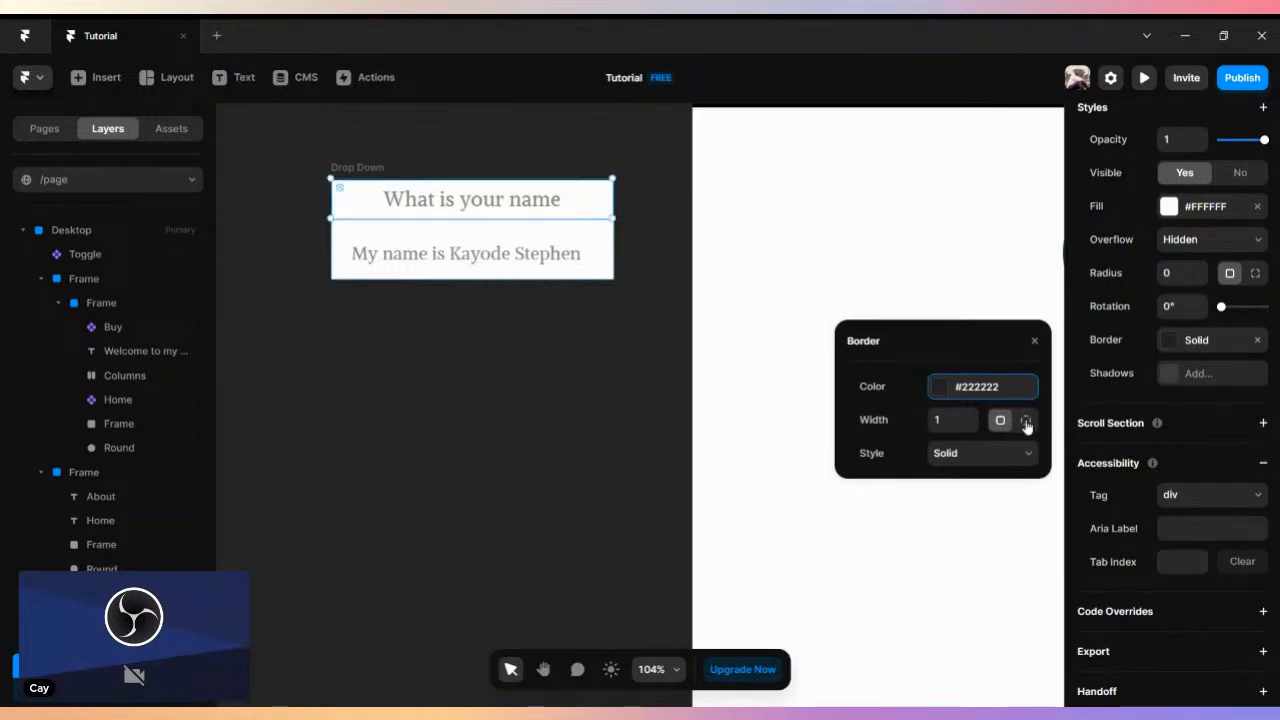
pyautogui.click(1002, 456)
pyautogui.write('9')
pyautogui.click(972, 451)
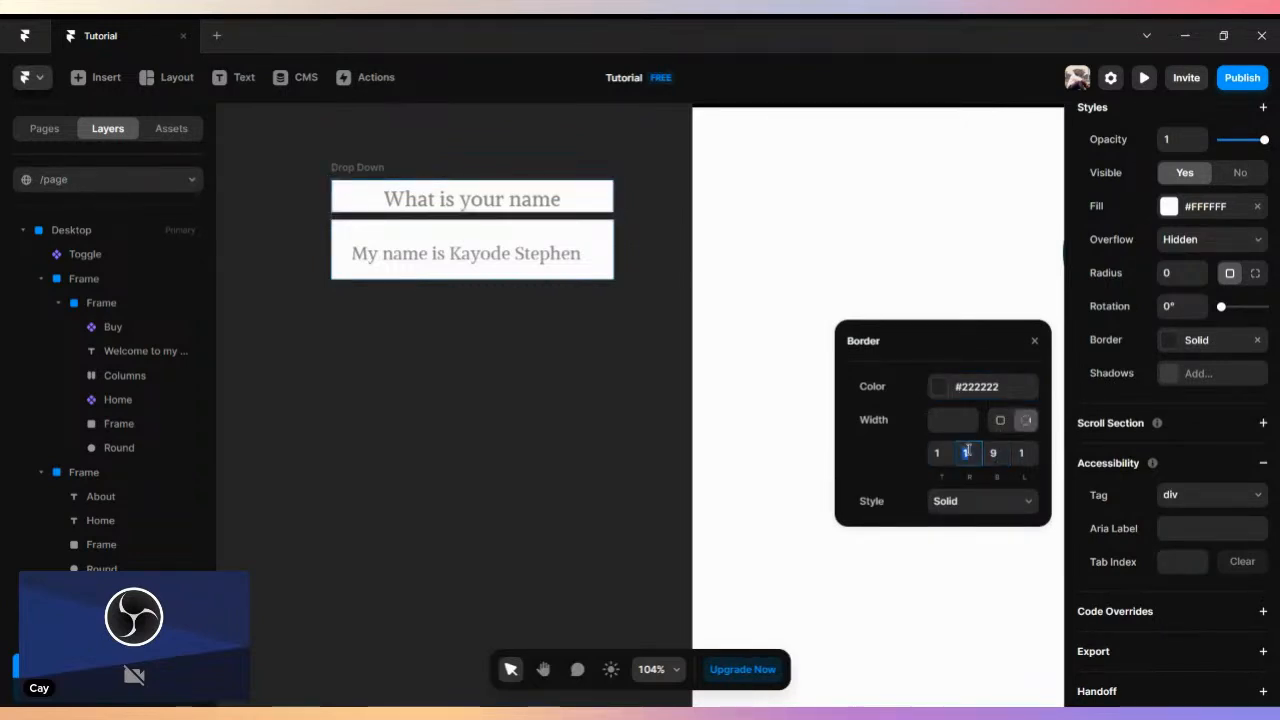
pyautogui.write('0')
pyautogui.click(938, 454)
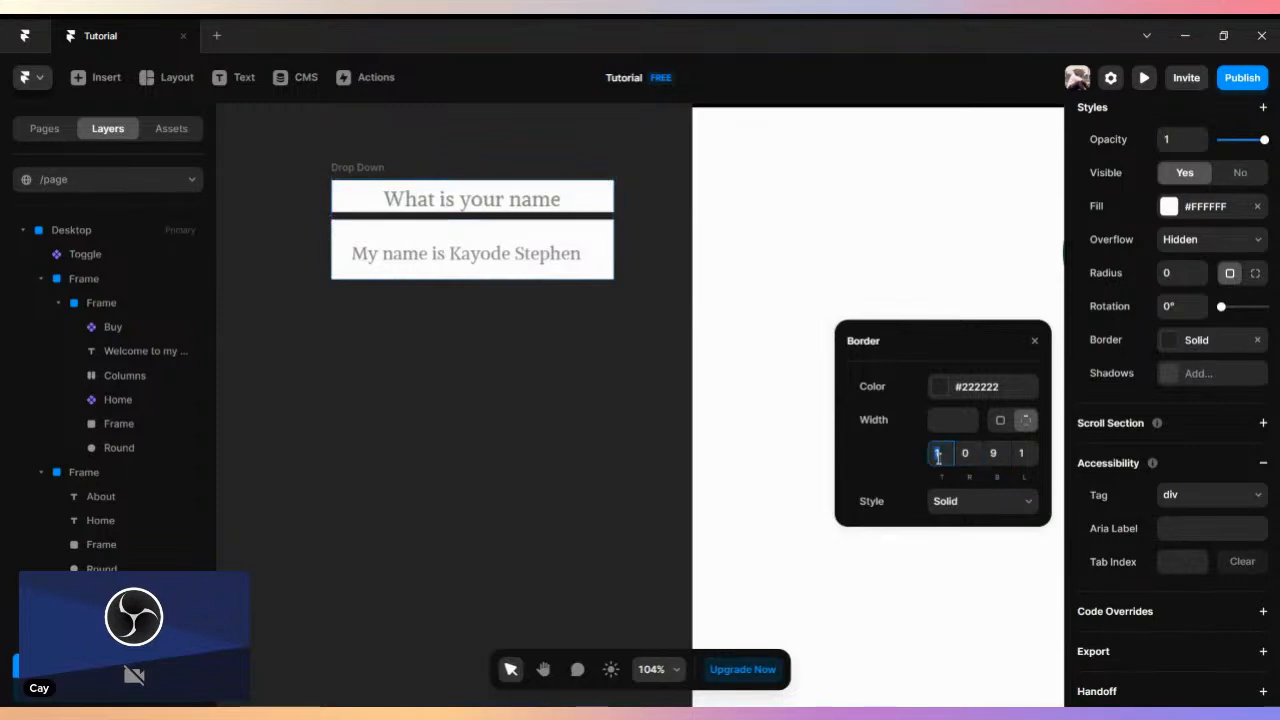
pyautogui.click(1026, 453)
pyautogui.write('0')
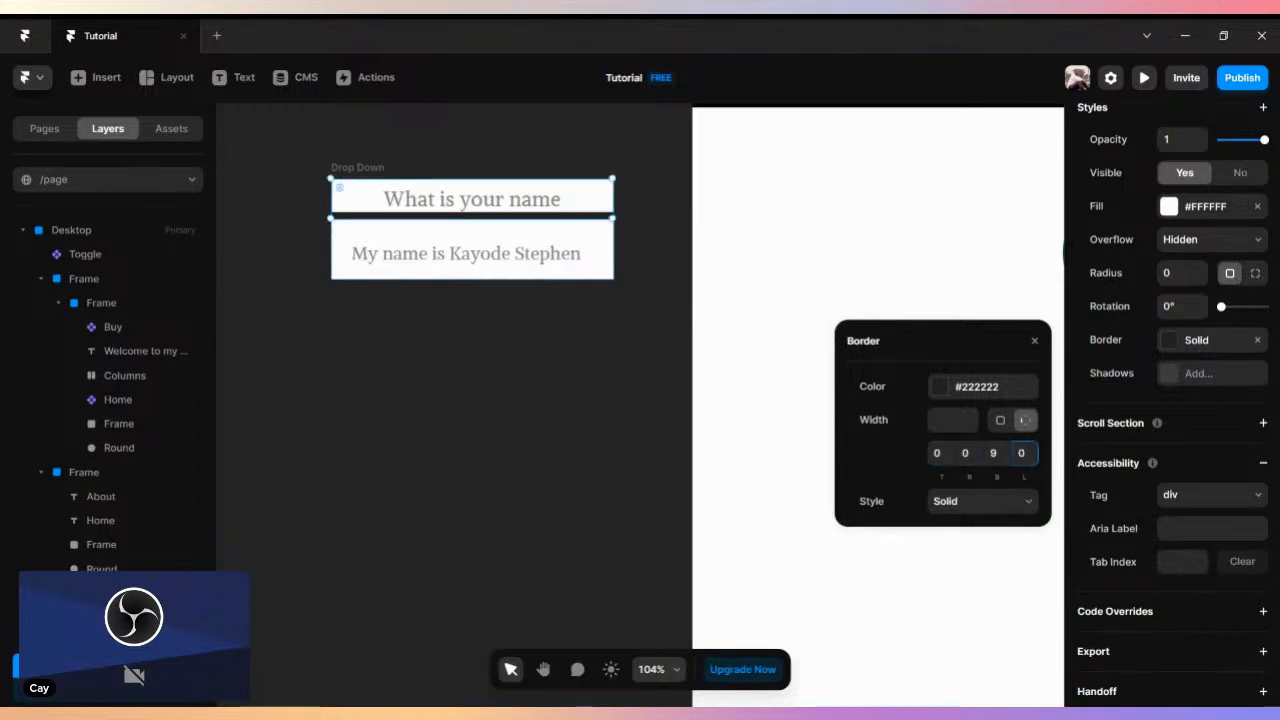
pyautogui.click(222, 573)
# - Try to create a component named "Drop Down" from the parent frame
pyautogui.scroll(-2, 221, 571)
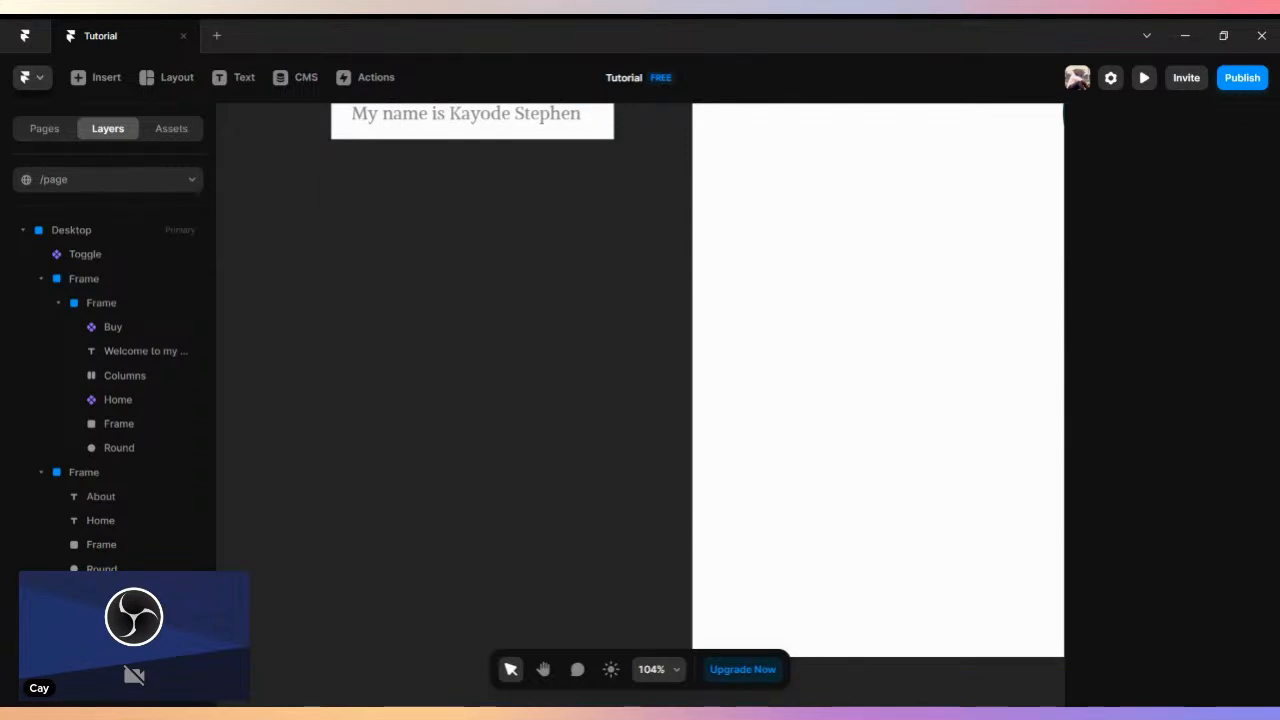
pyautogui.scroll(3, 446, 323)
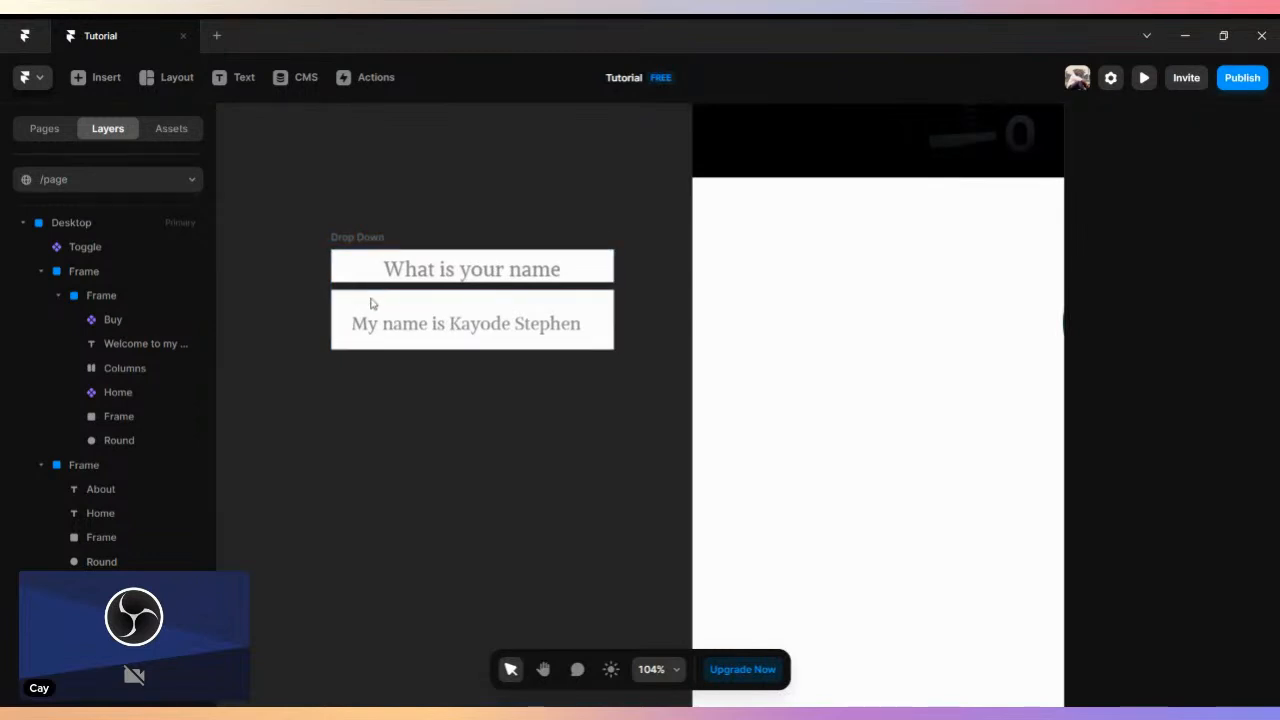
pyautogui.click(342, 238)
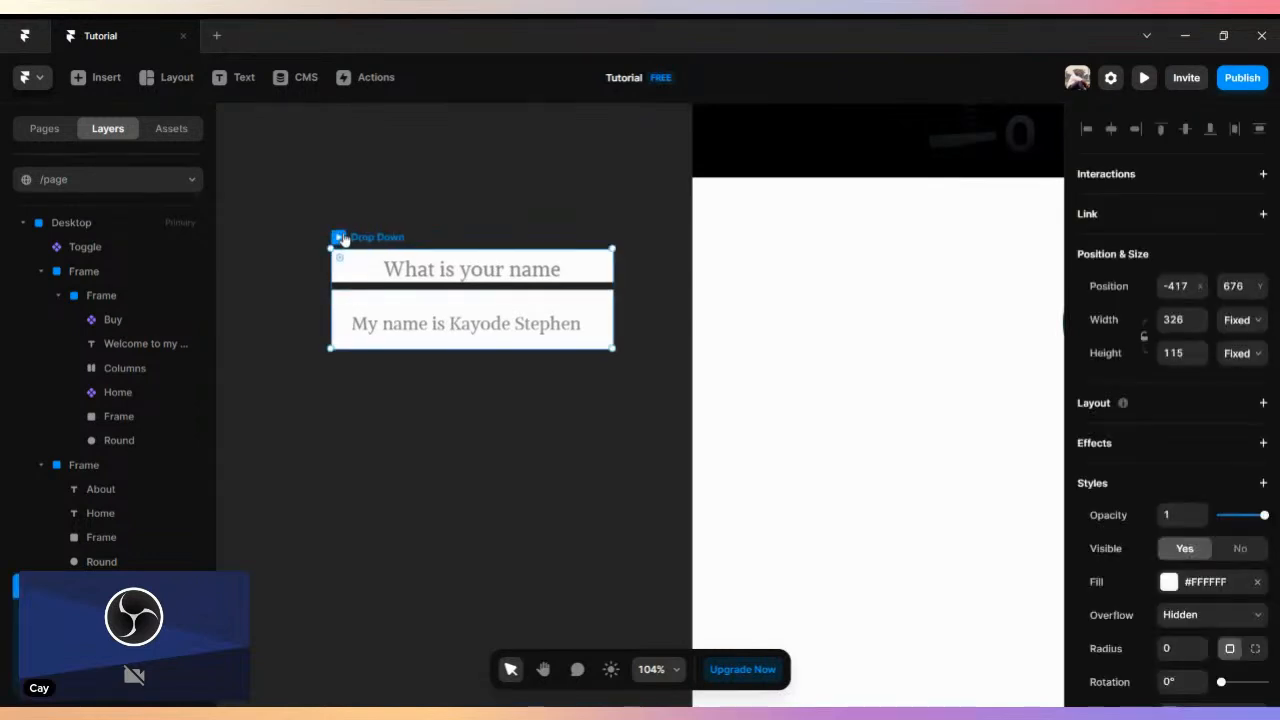
pyautogui.rightClick(350, 240)
pyautogui.click(375, 250)
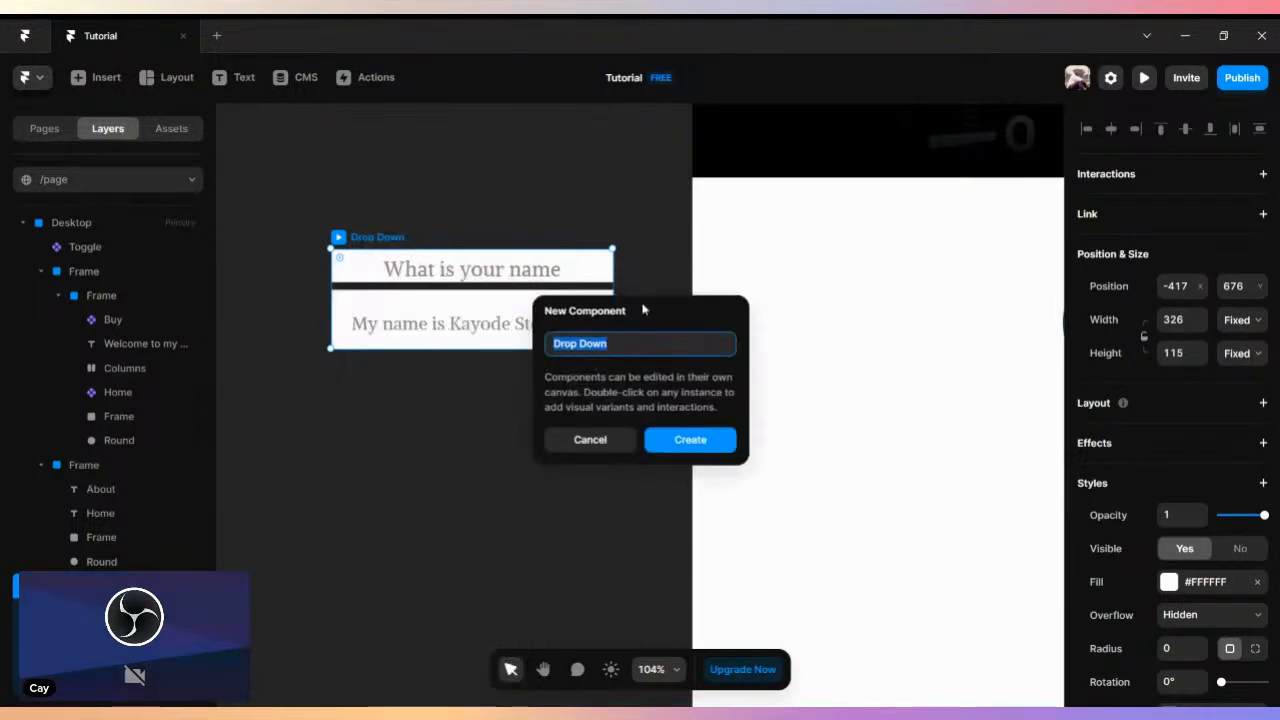
pyautogui.click(688, 441)
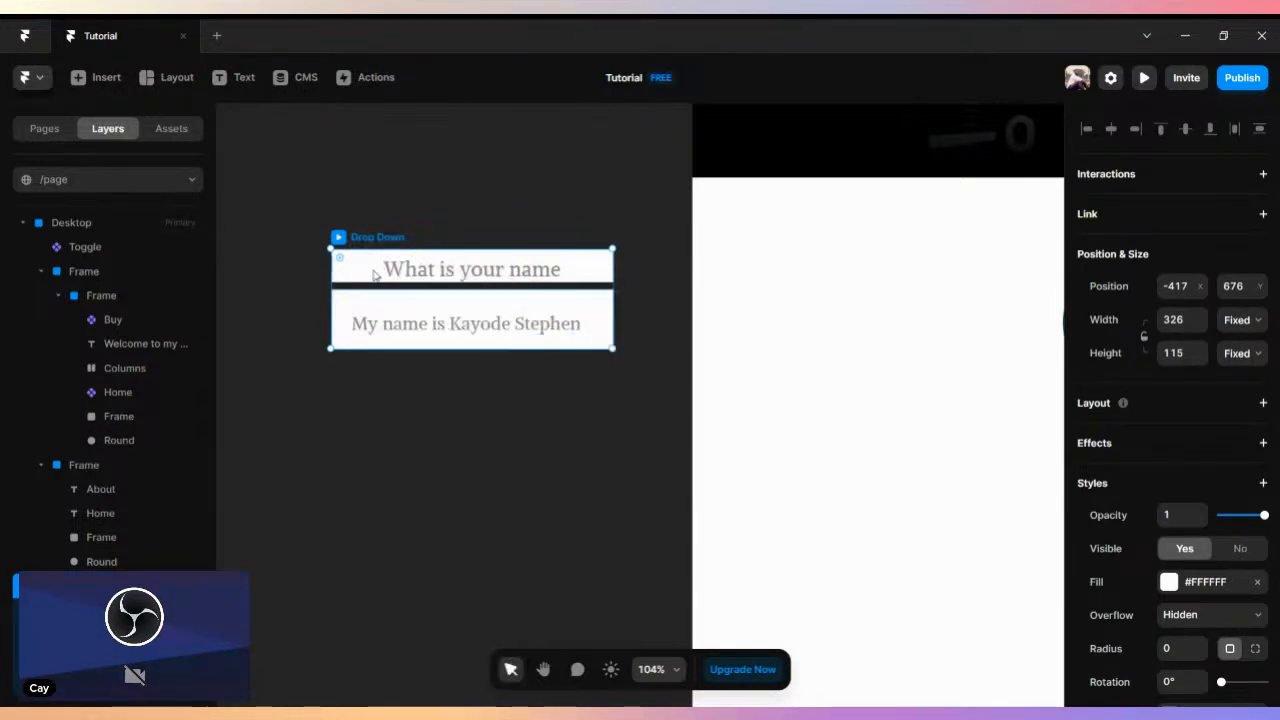
# - Extend the question frame's bottom edge slightly downward inside the Drop Down frame
pyautogui.doubleClick(373, 275)
pyautogui.press('Escape')
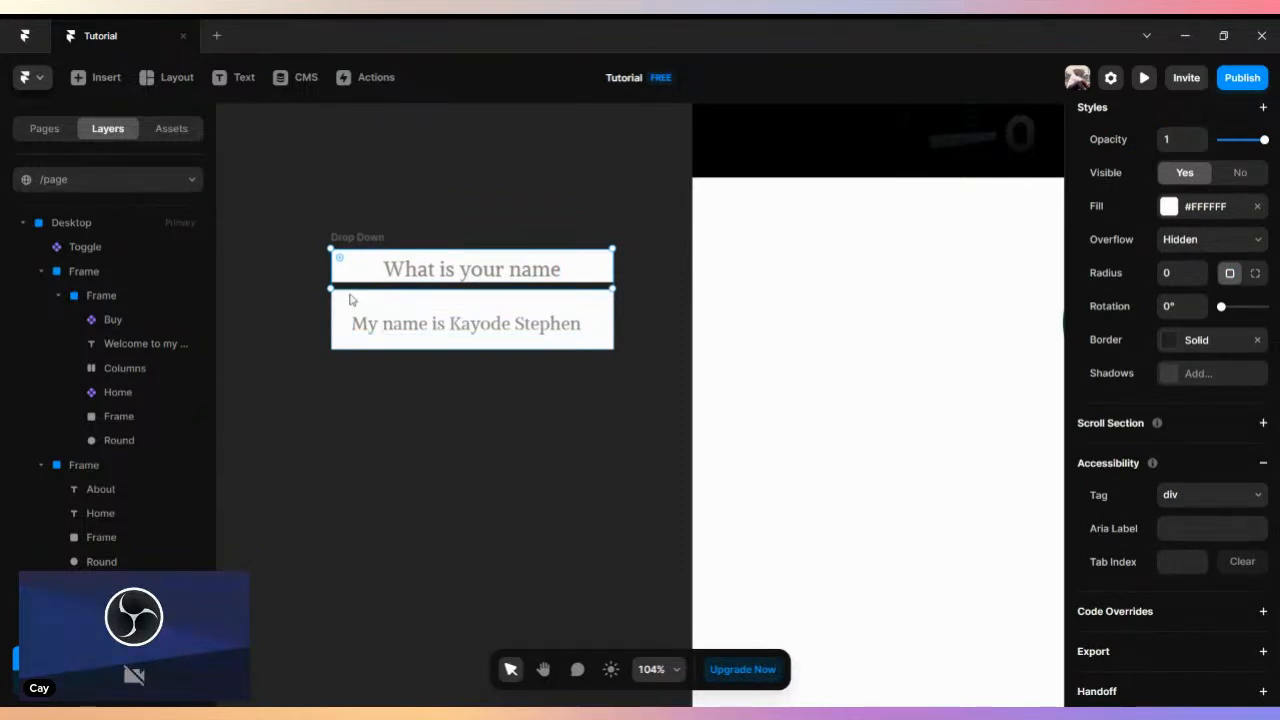
pyautogui.moveTo(349, 288); pyautogui.dragTo(349, 290)
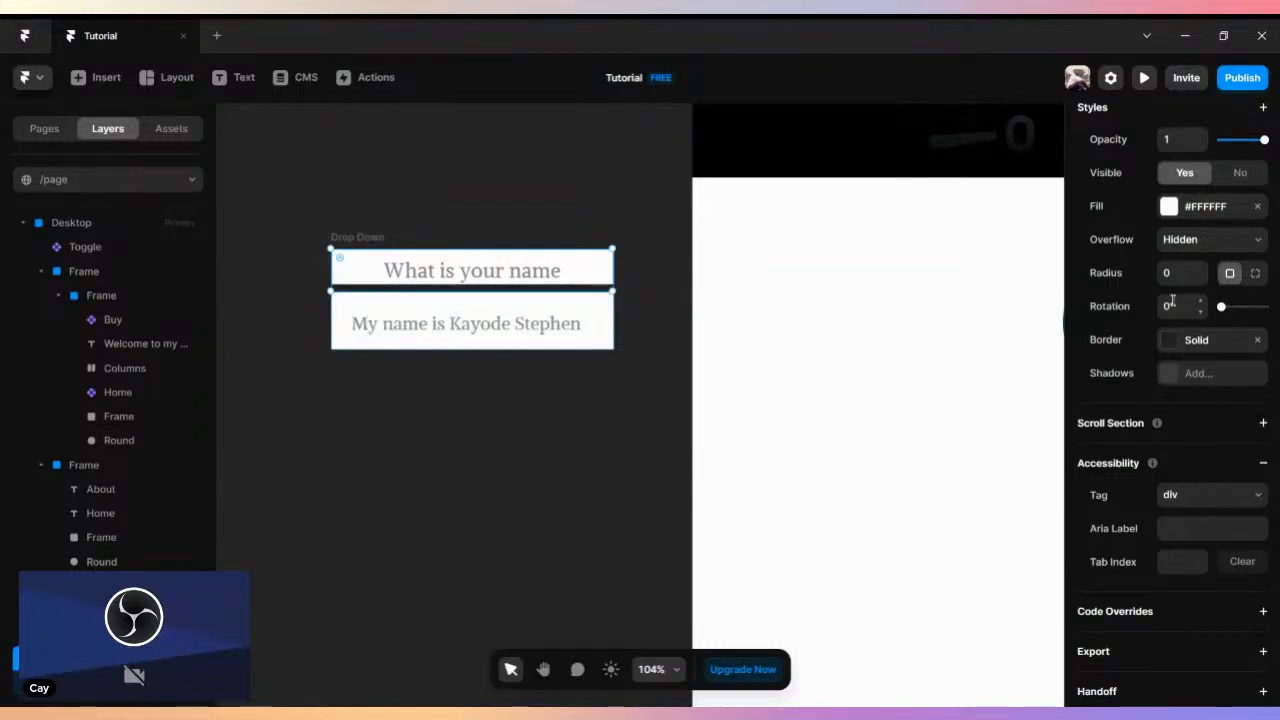
# - Set the question frame's bottom border width to 2, keeping the solid #222222 border
pyautogui.click(1167, 340)
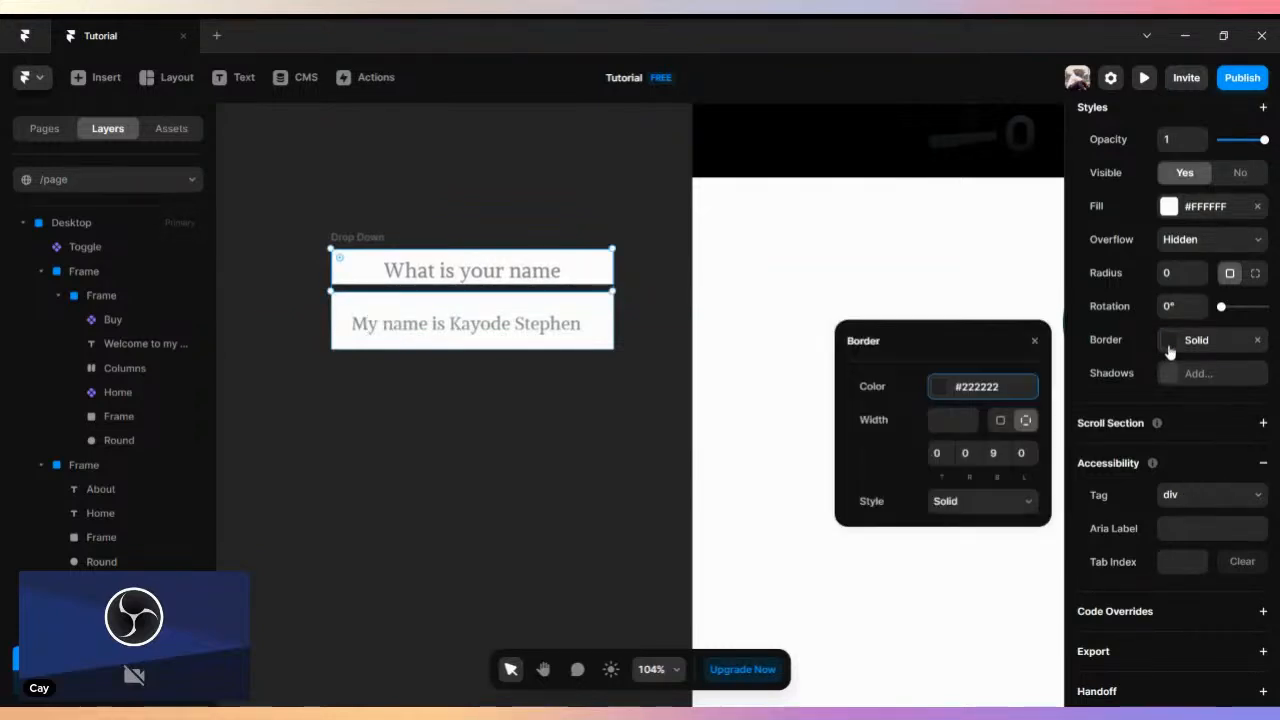
pyautogui.click(993, 452)
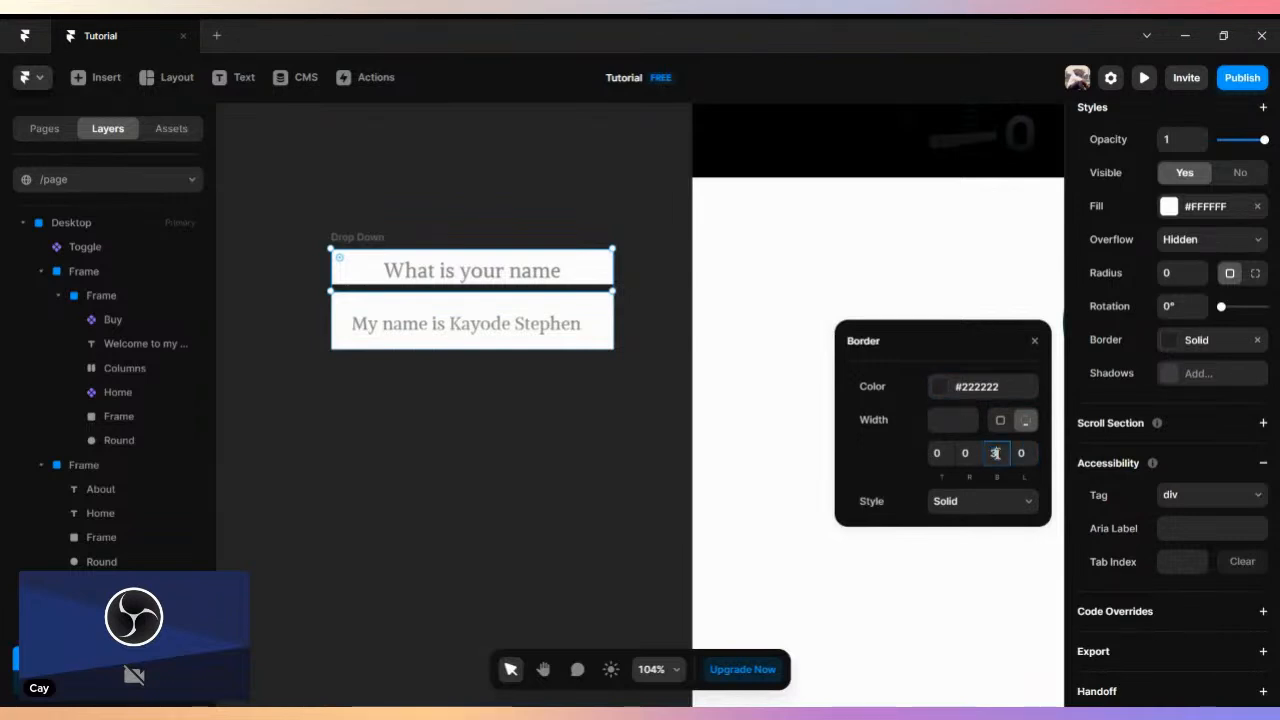
pyautogui.write('3')
pyautogui.press('Return')
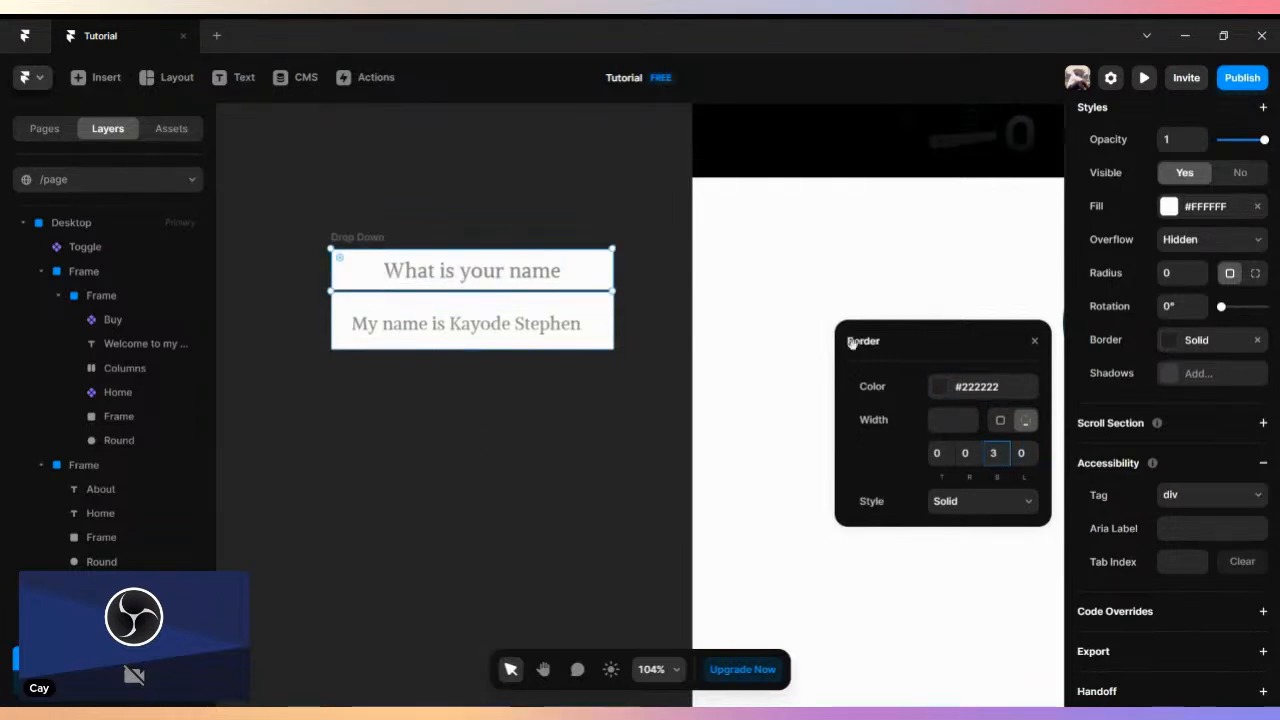
pyautogui.click(996, 453)
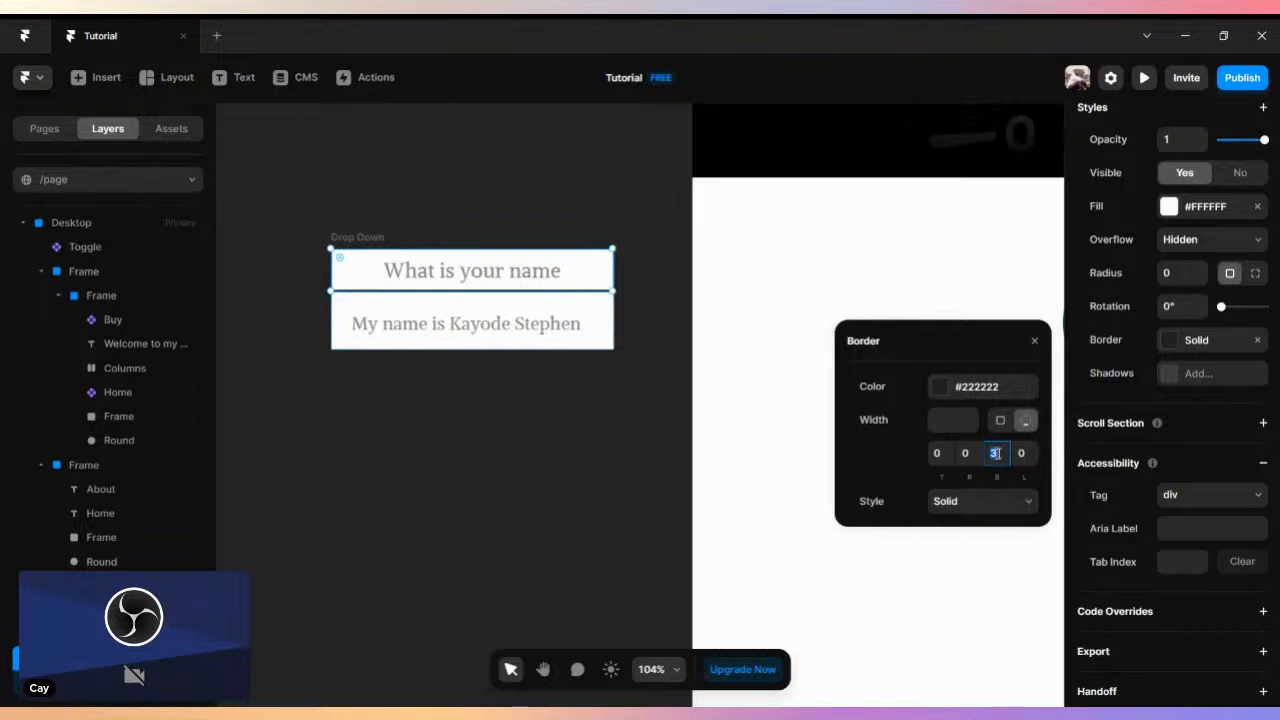
pyautogui.write('2')
pyautogui.press('Return')
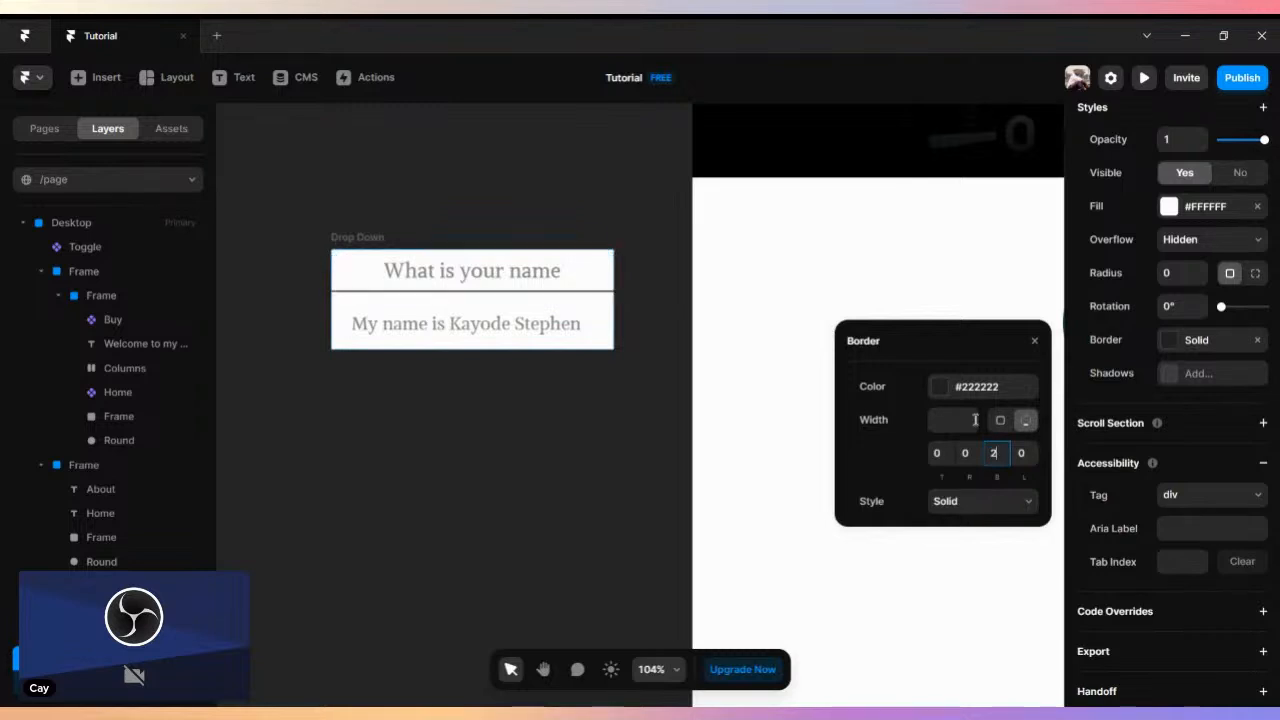
pyautogui.click(1034, 341)
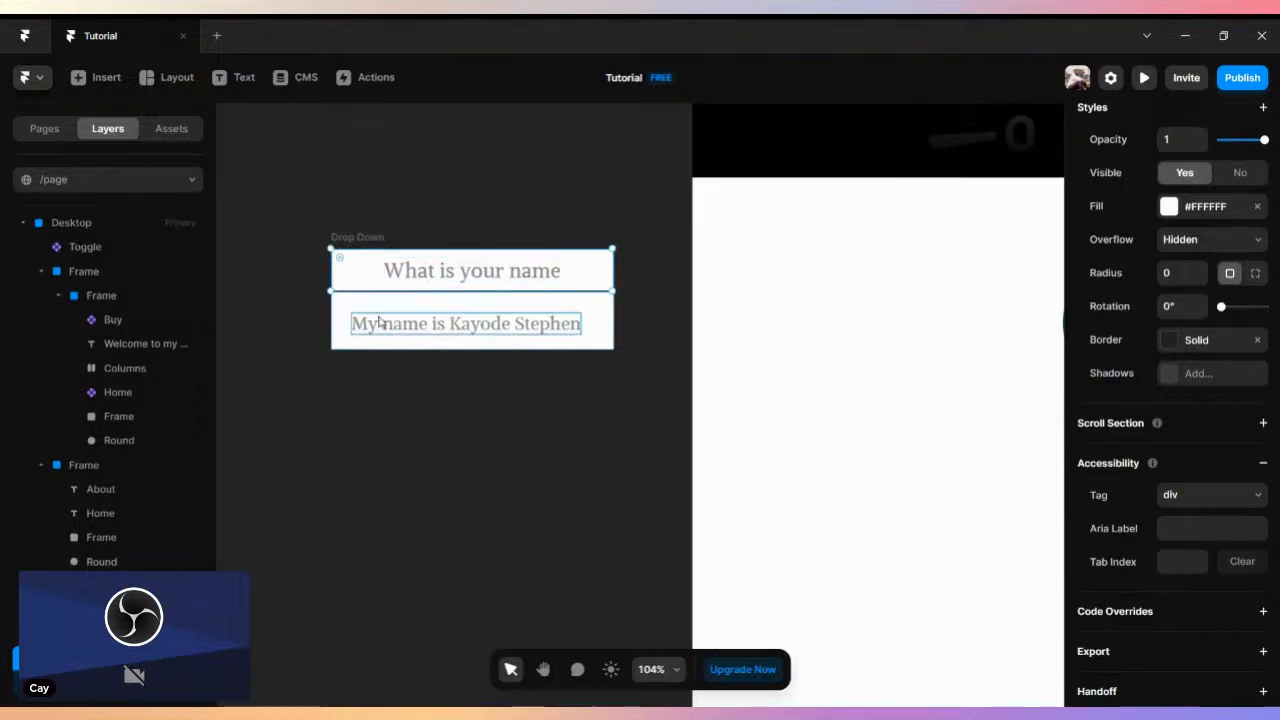
pyautogui.press('Escape')
pyautogui.click(472, 271)
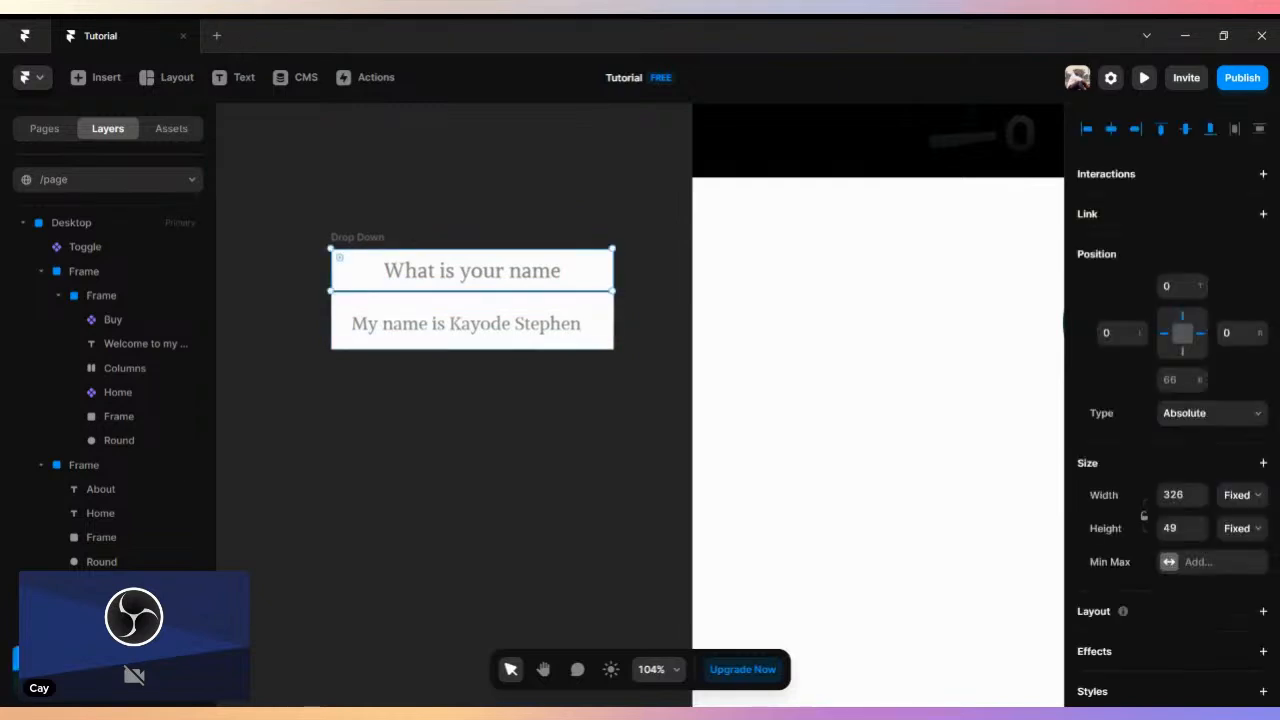
pyautogui.click(465, 323)
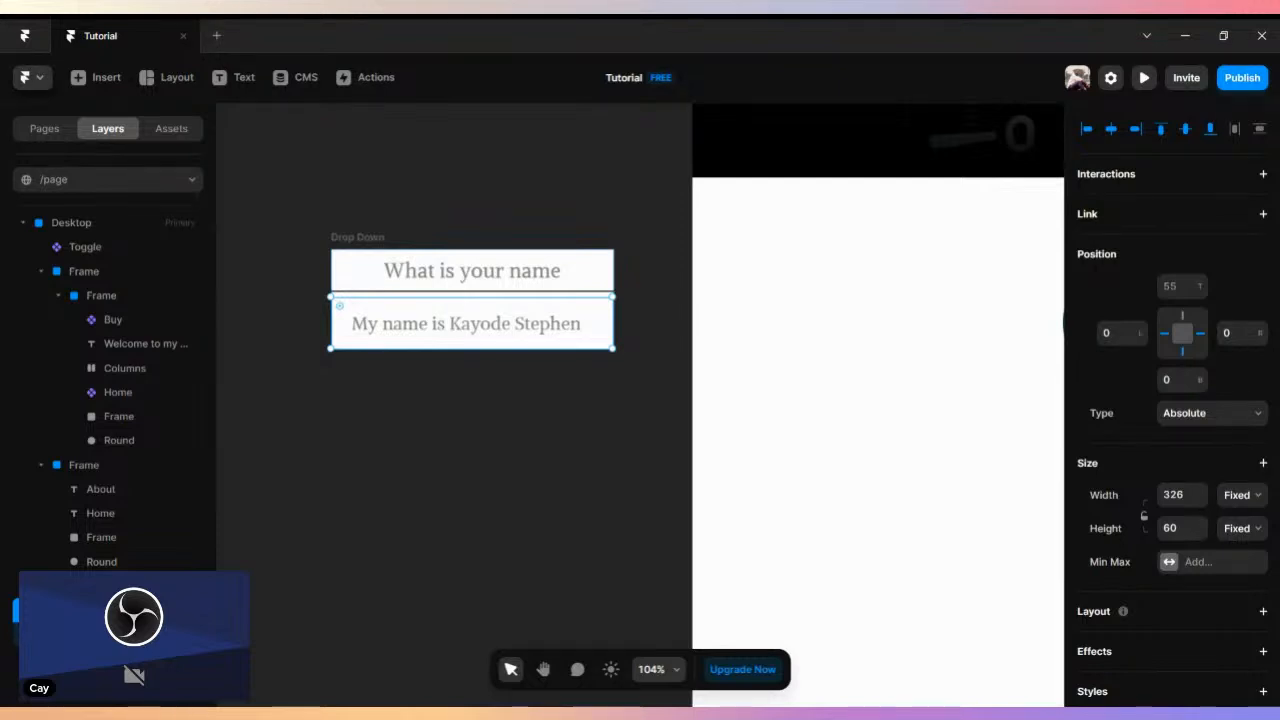
pyautogui.click(262, 588)
pyautogui.click(160, 658)
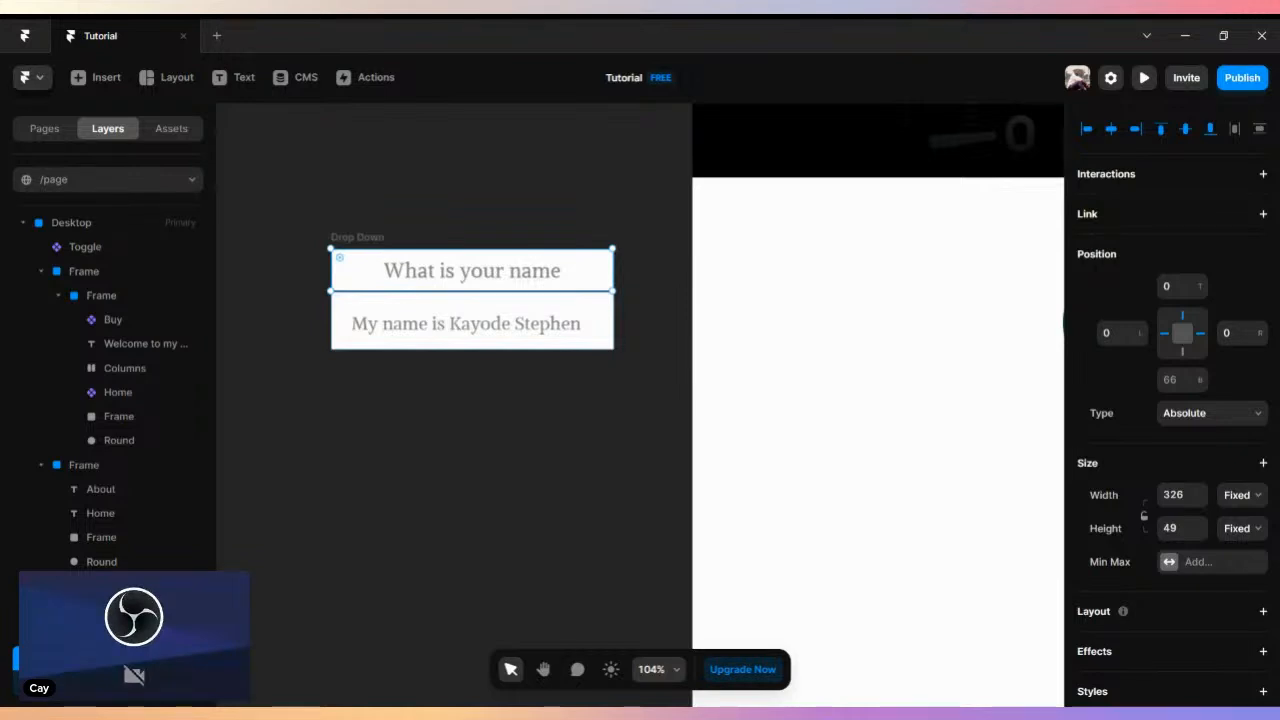
pyautogui.scroll(-6, 1170, 400)
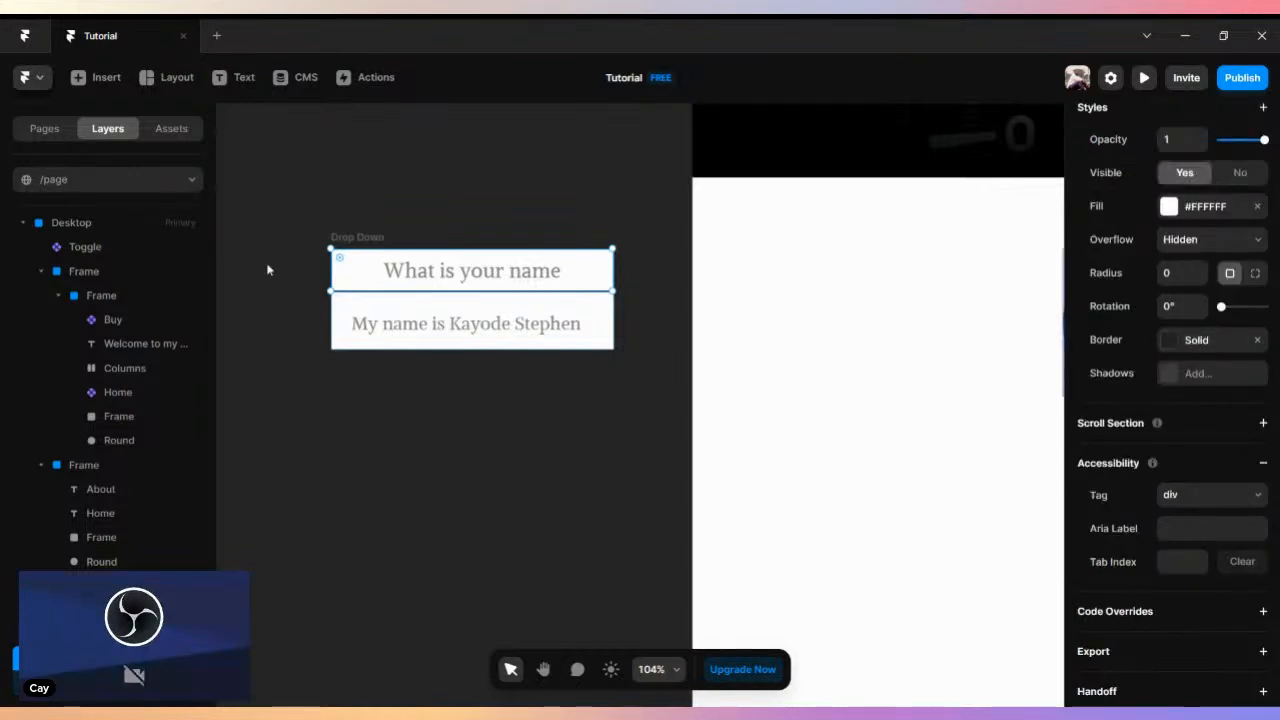
# - Create a component from the Drop Down parent frame
pyautogui.click(345, 238)
pyautogui.rightClick(365, 242)
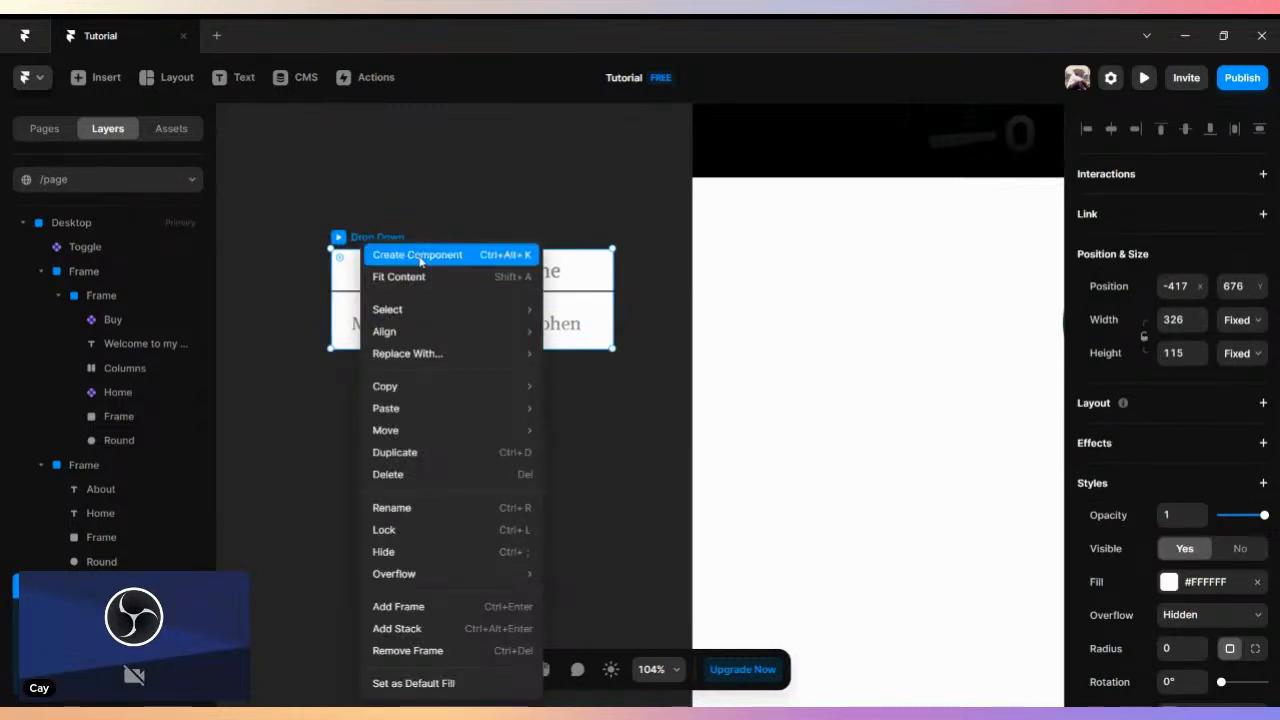
pyautogui.click(417, 255)
pyautogui.click(688, 440)
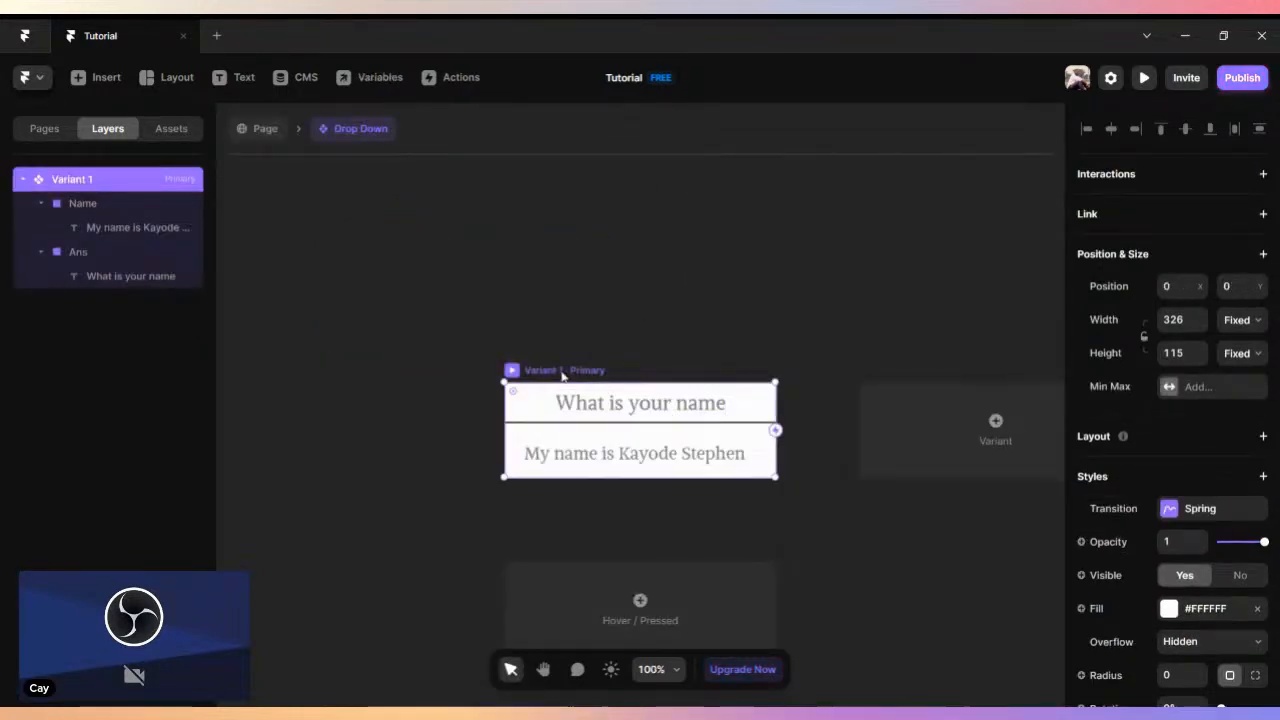
# - Rename the component's primary variant as Q and add a second variant beside it
pyautogui.doubleClick(74, 178)
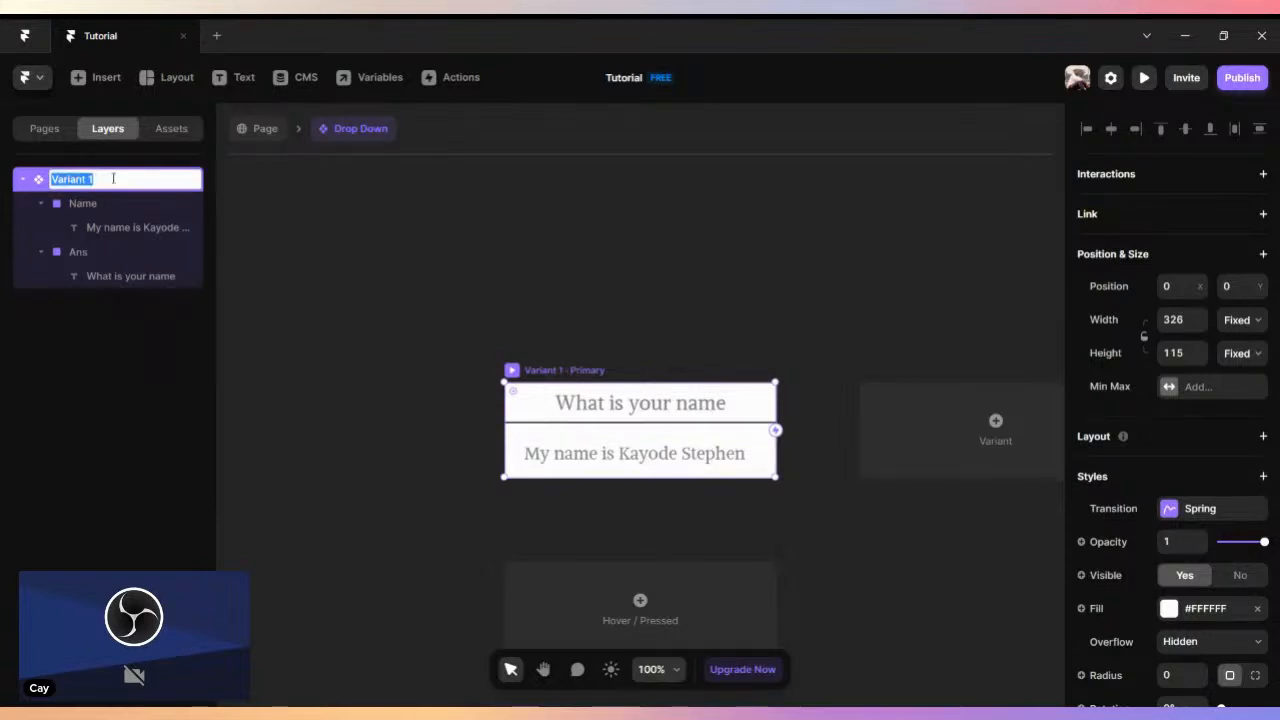
pyautogui.write('Q')
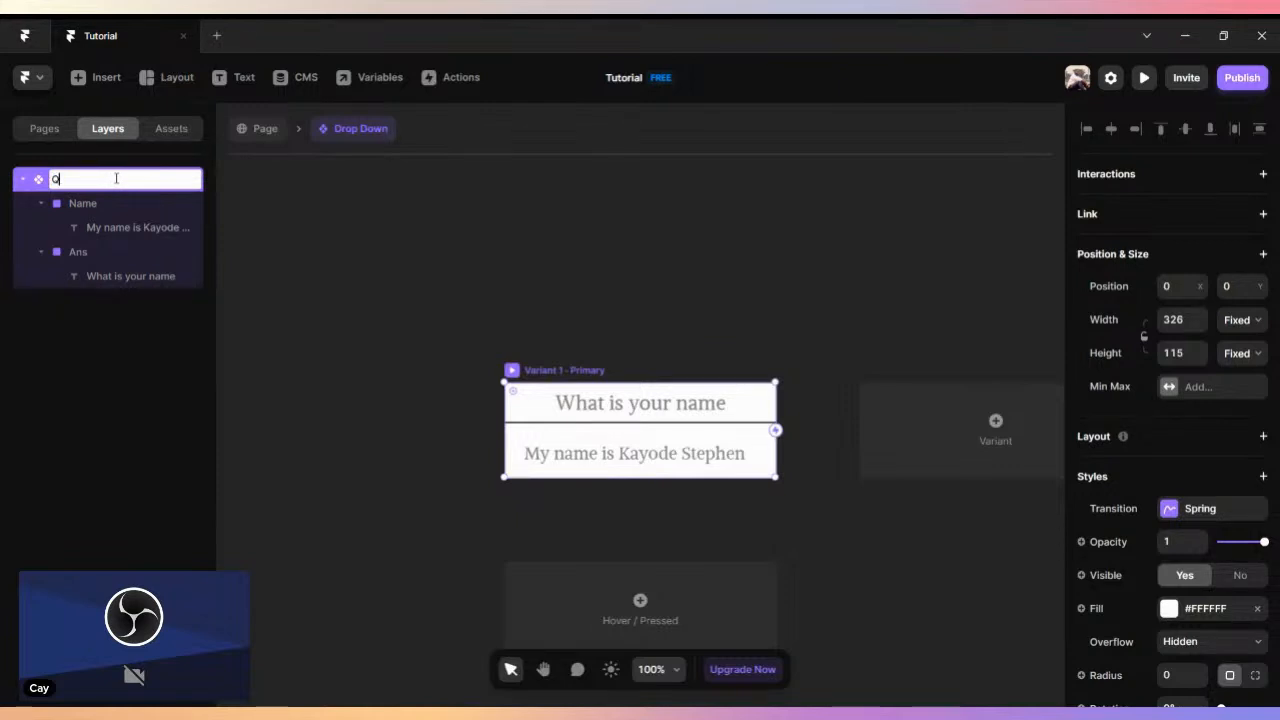
pyautogui.press('Return')
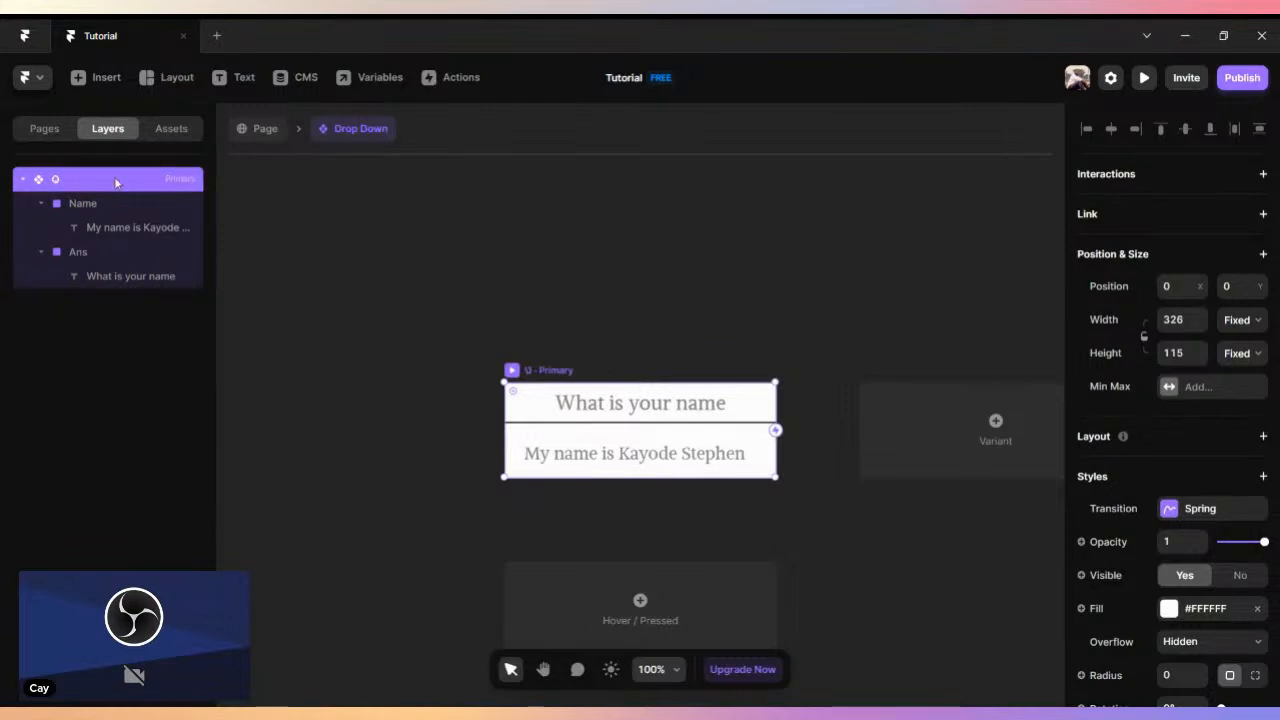
pyautogui.click(23, 179)
pyautogui.click(925, 417)
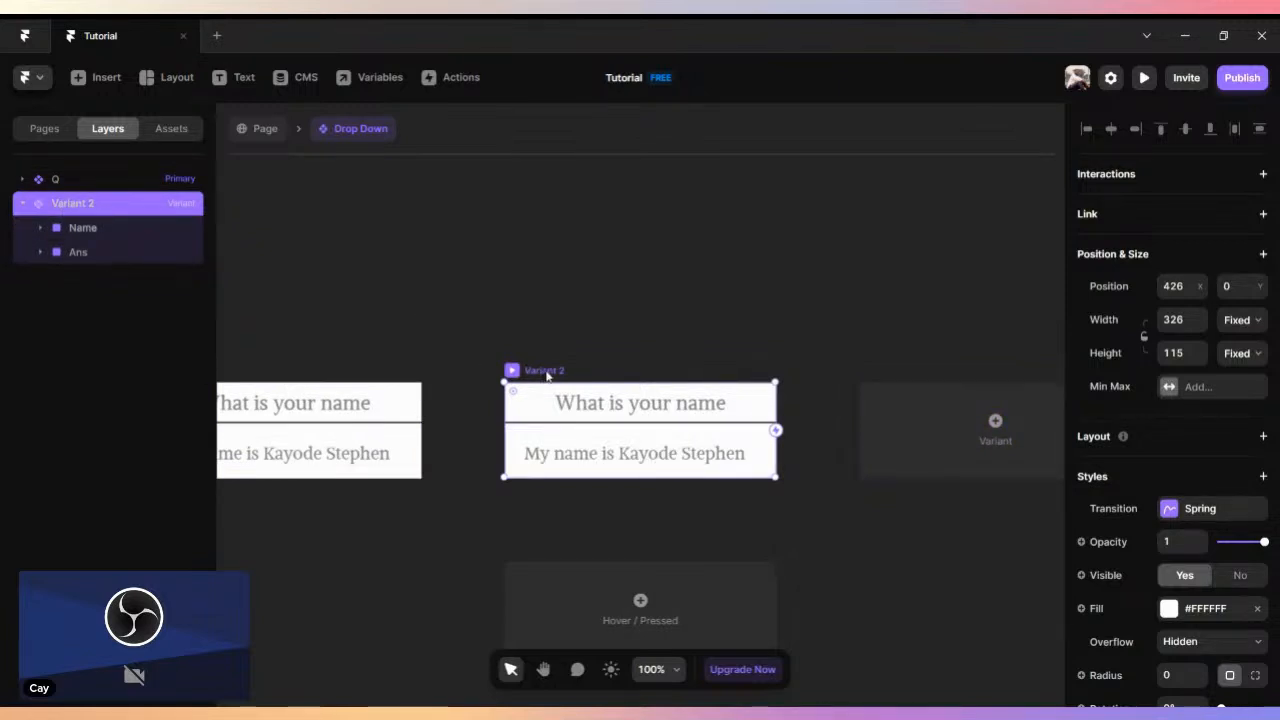
pyautogui.click(463, 343)
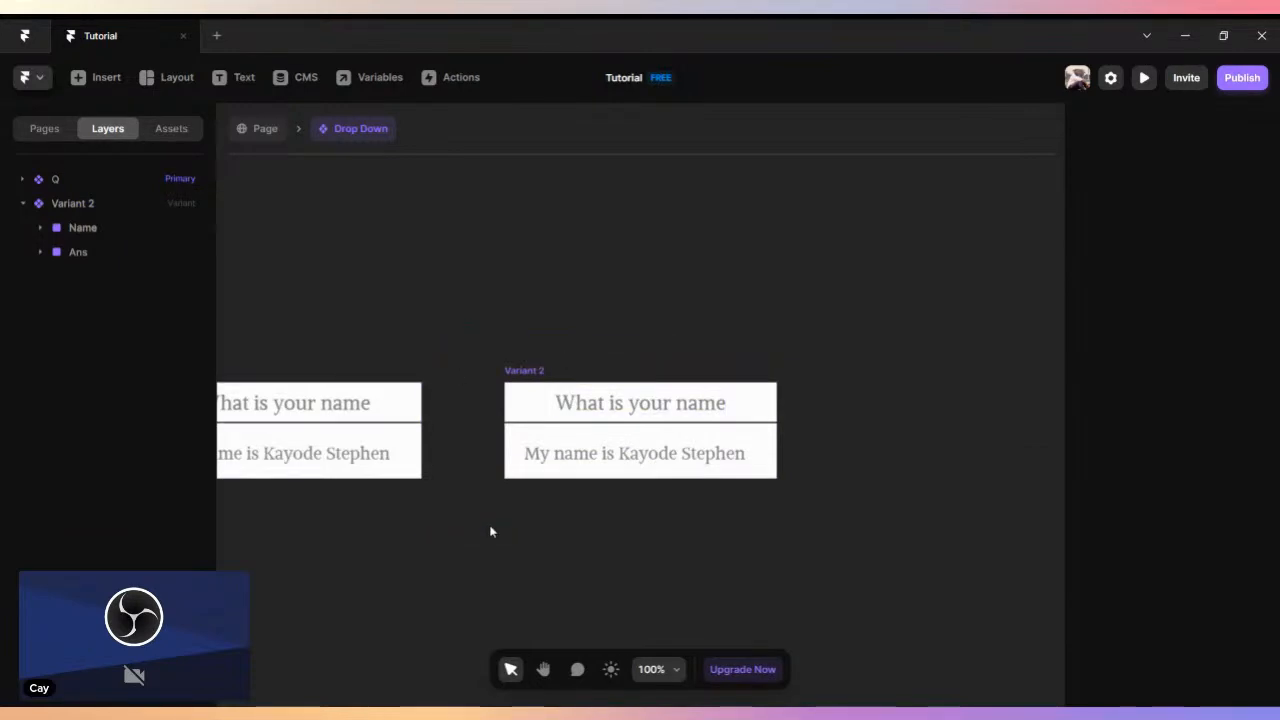
pyautogui.click(348, 392)
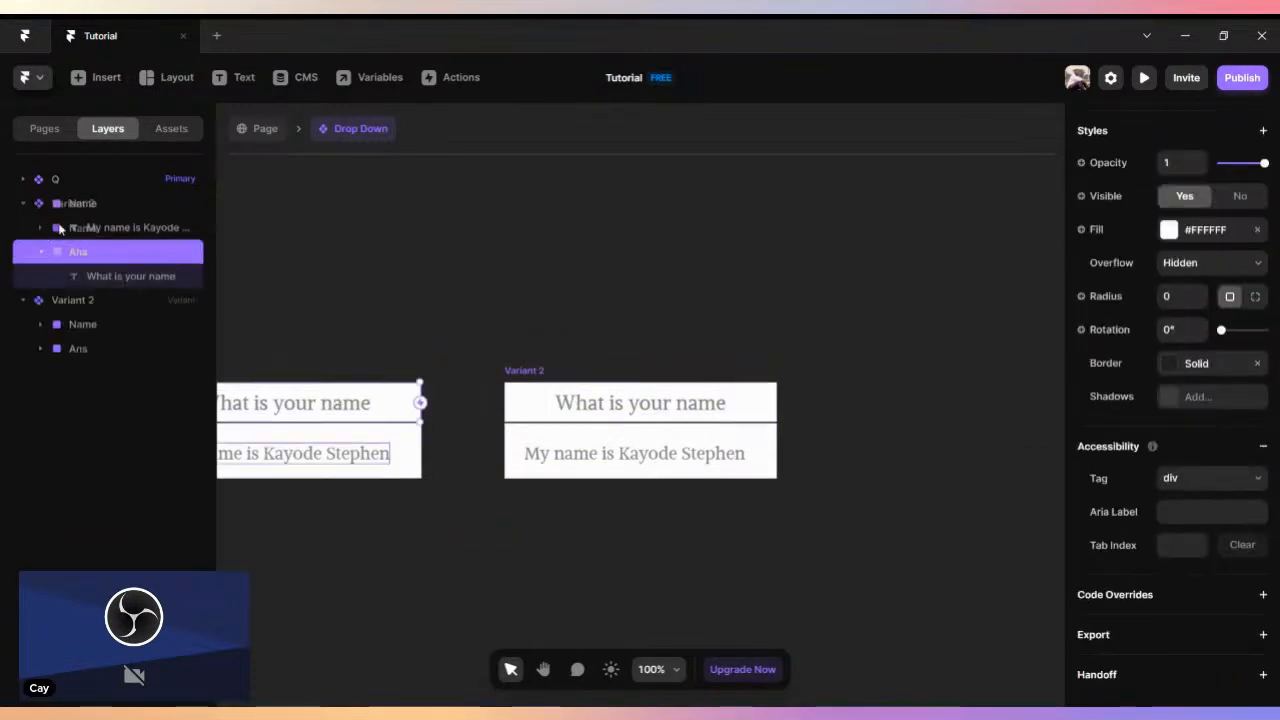
pyautogui.click(27, 205)
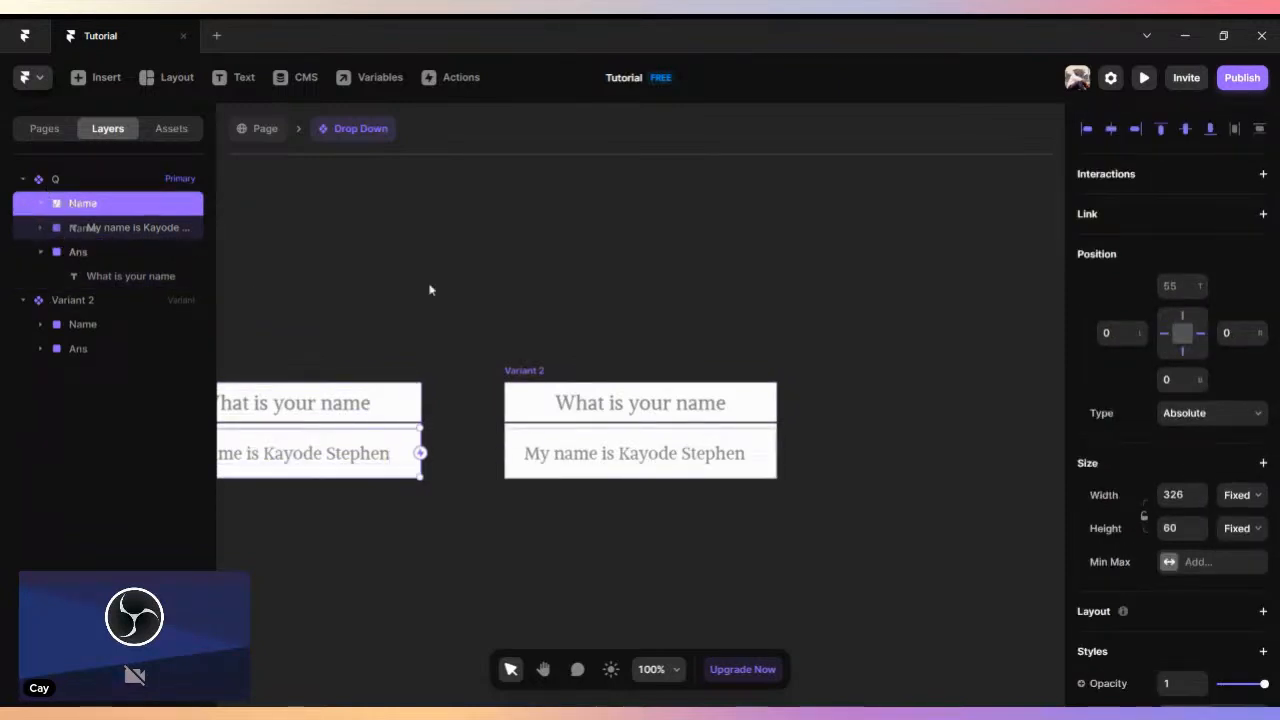
pyautogui.click(406, 331)
pyautogui.click(531, 371)
pyautogui.click(514, 337)
pyautogui.click(22, 179)
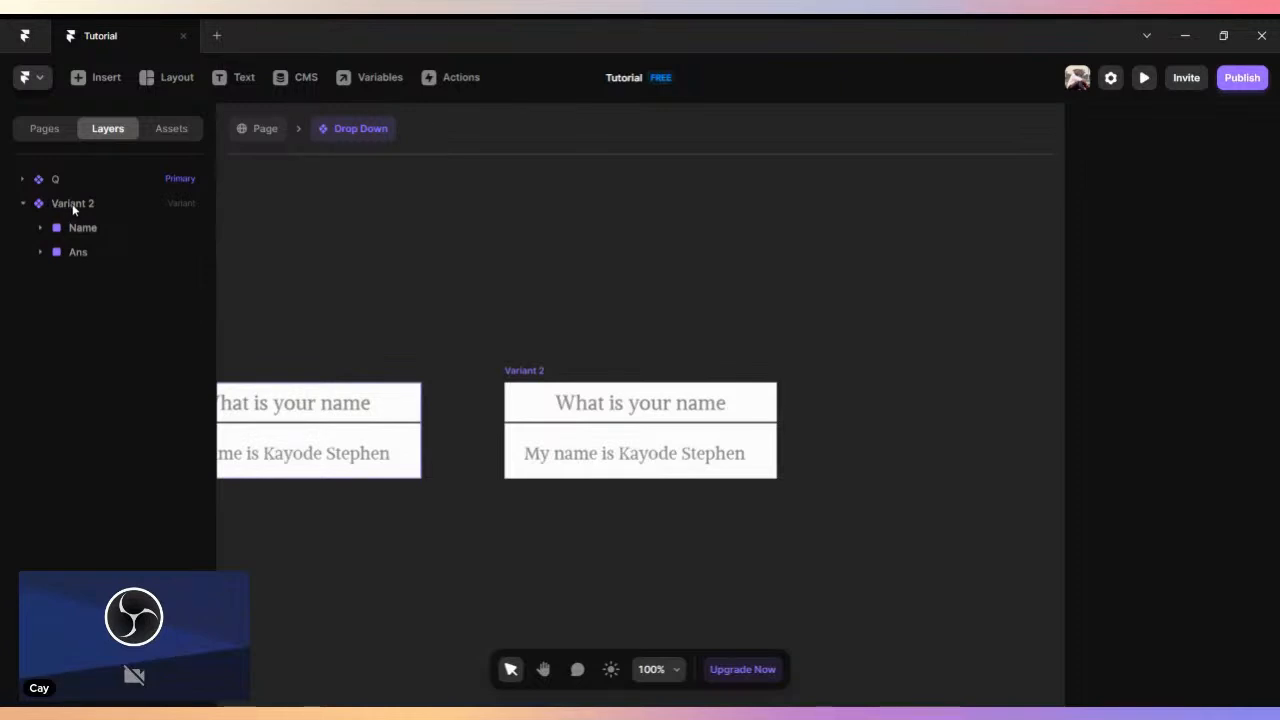
pyautogui.click(404, 399)
pyautogui.click(514, 517)
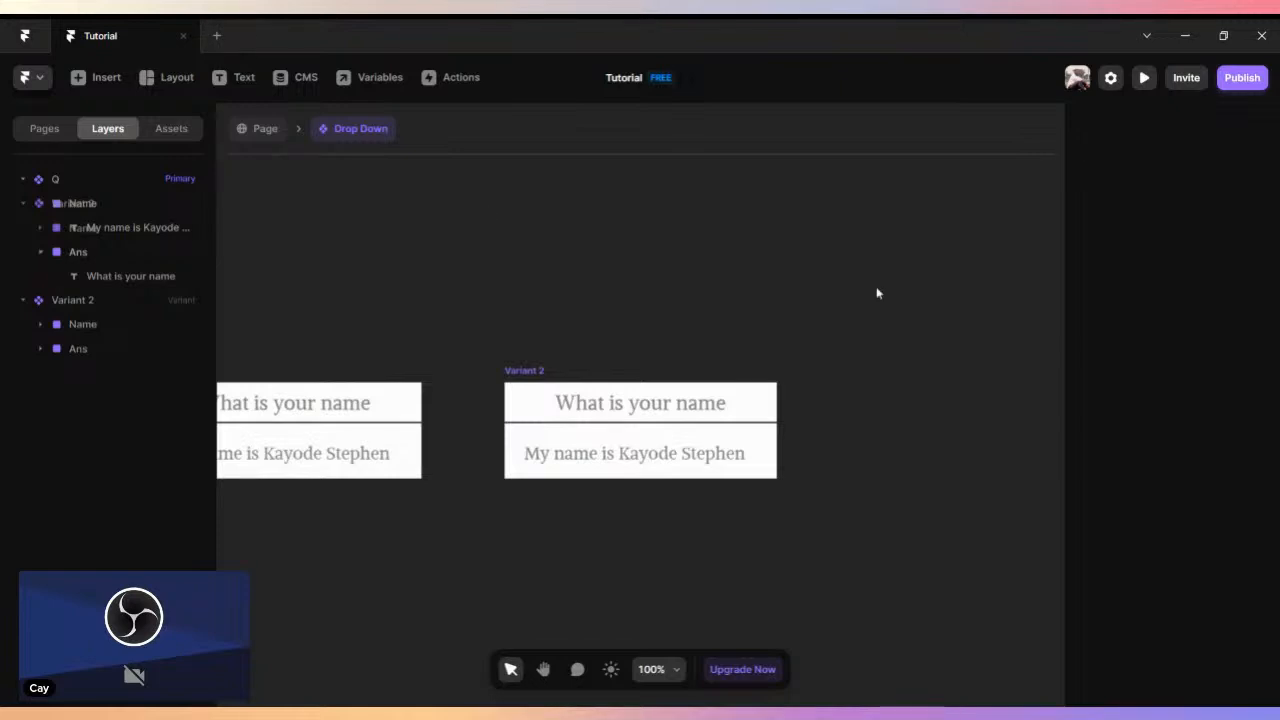
pyautogui.moveTo(610, 297); pyautogui.dragTo(744, 281)
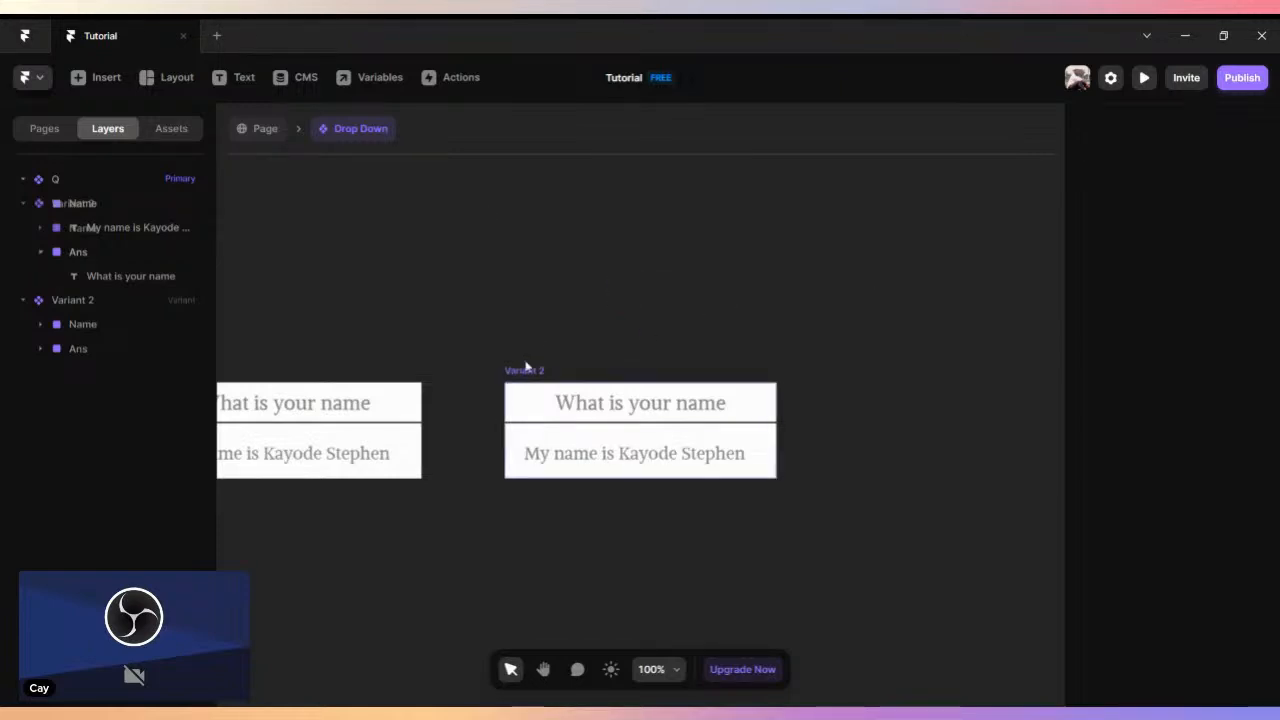
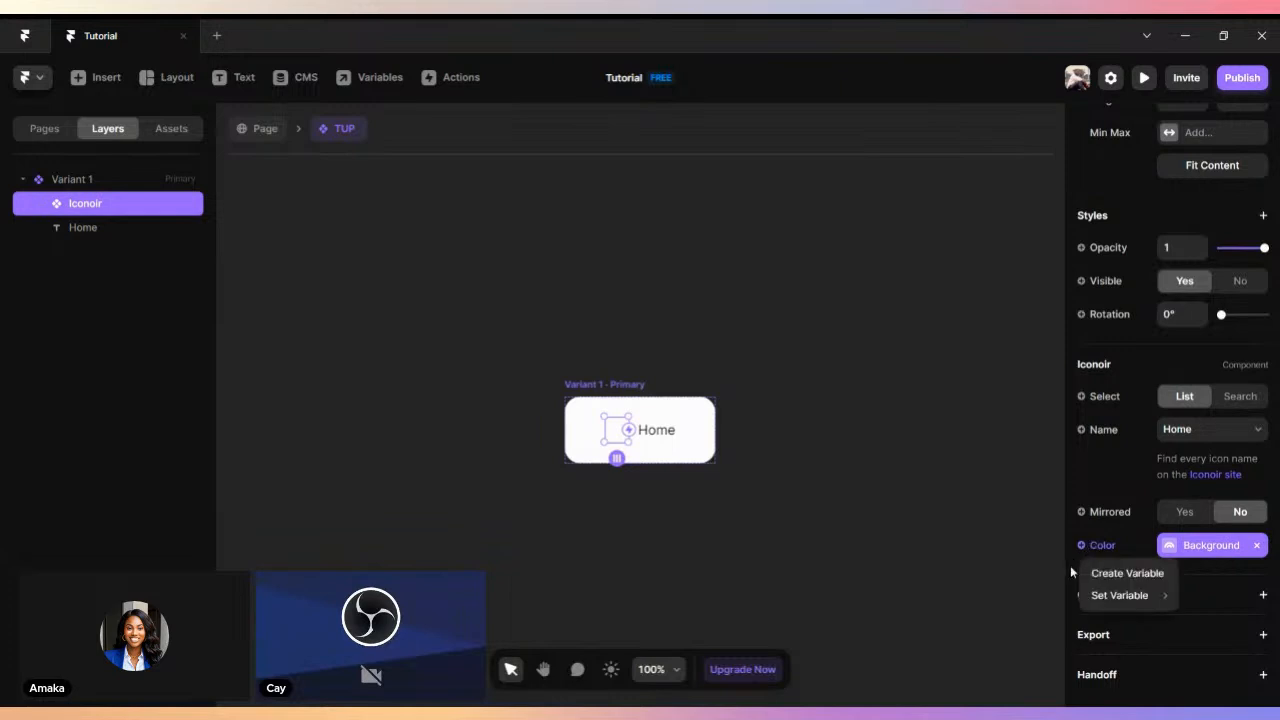
# - Assign the Font Color variable to the home icon's color
pyautogui.moveTo(1110, 593)
pyautogui.click(1025, 615)
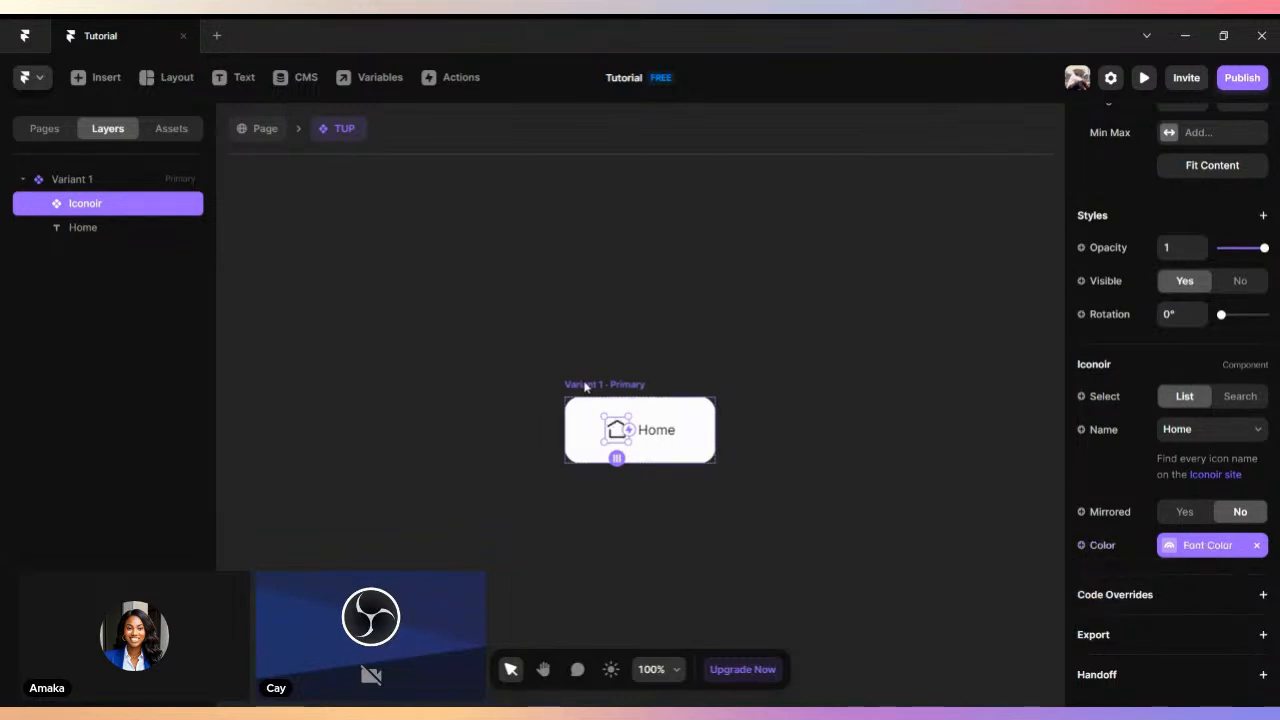
# - Create a color variable named Button Color for Variant 1's fill
pyautogui.click(617, 384)
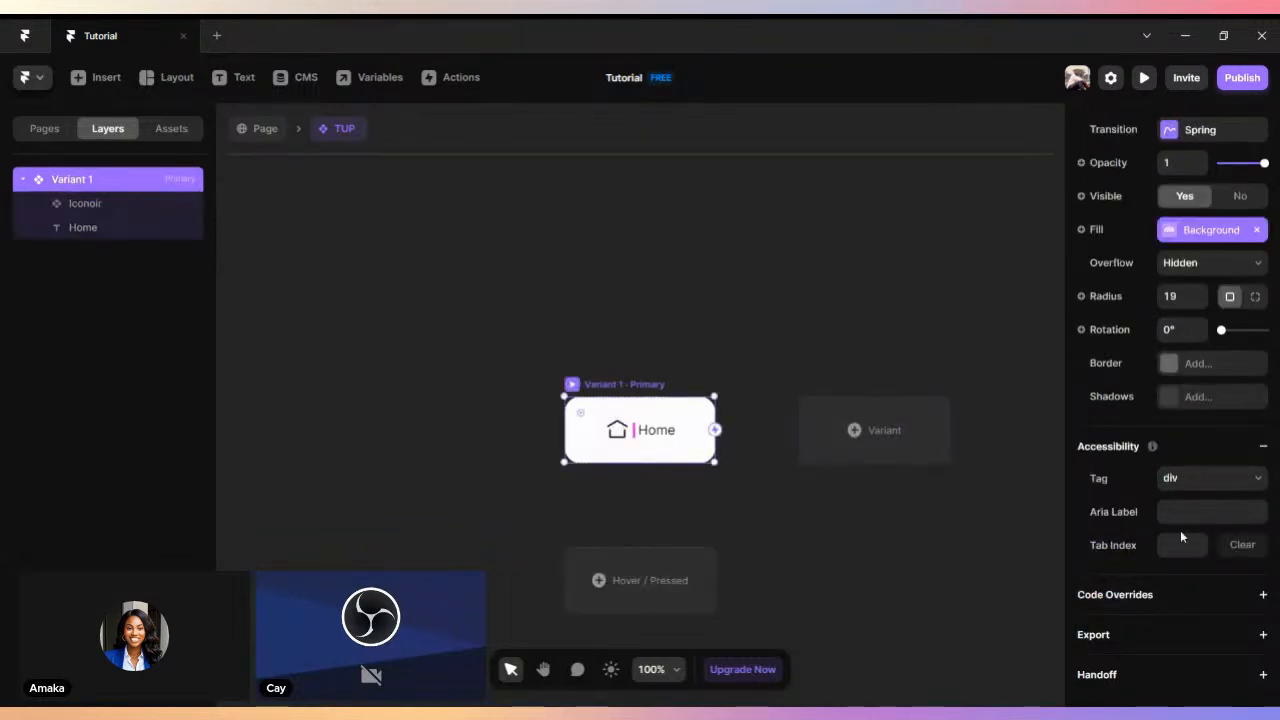
pyautogui.scroll(3, 1128, 400)
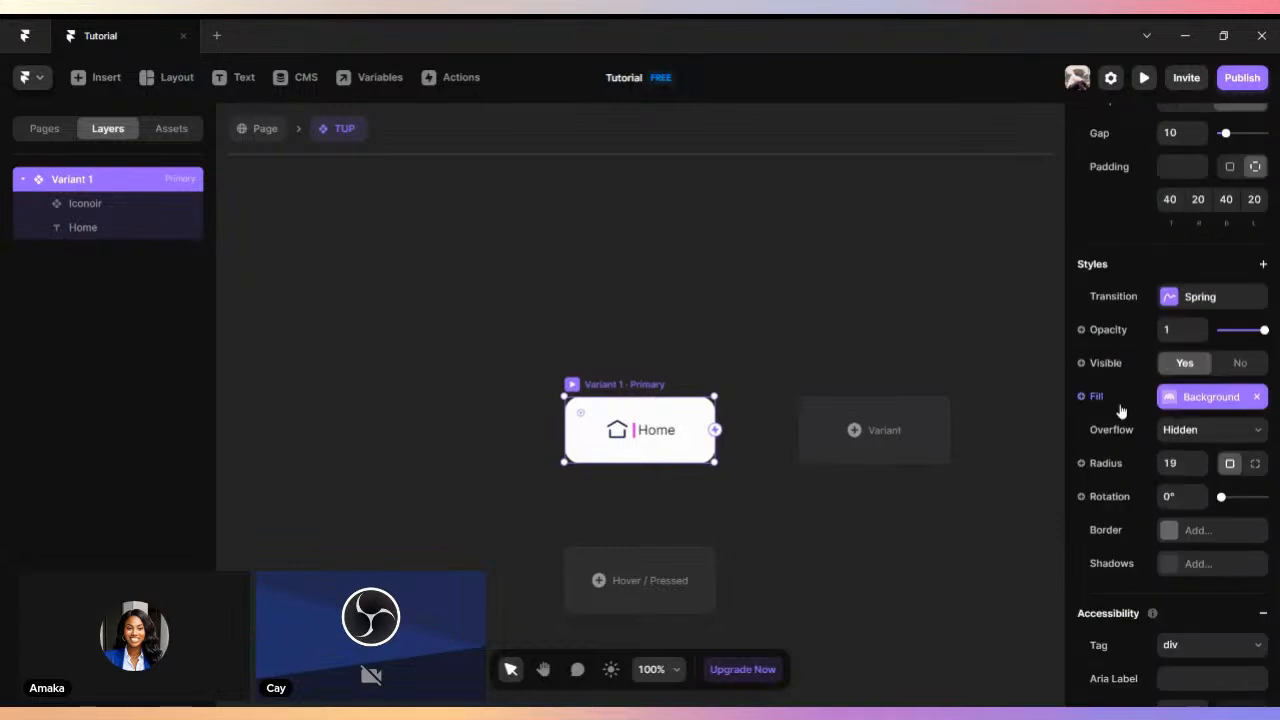
pyautogui.click(1082, 397)
pyautogui.moveTo(1112, 433)
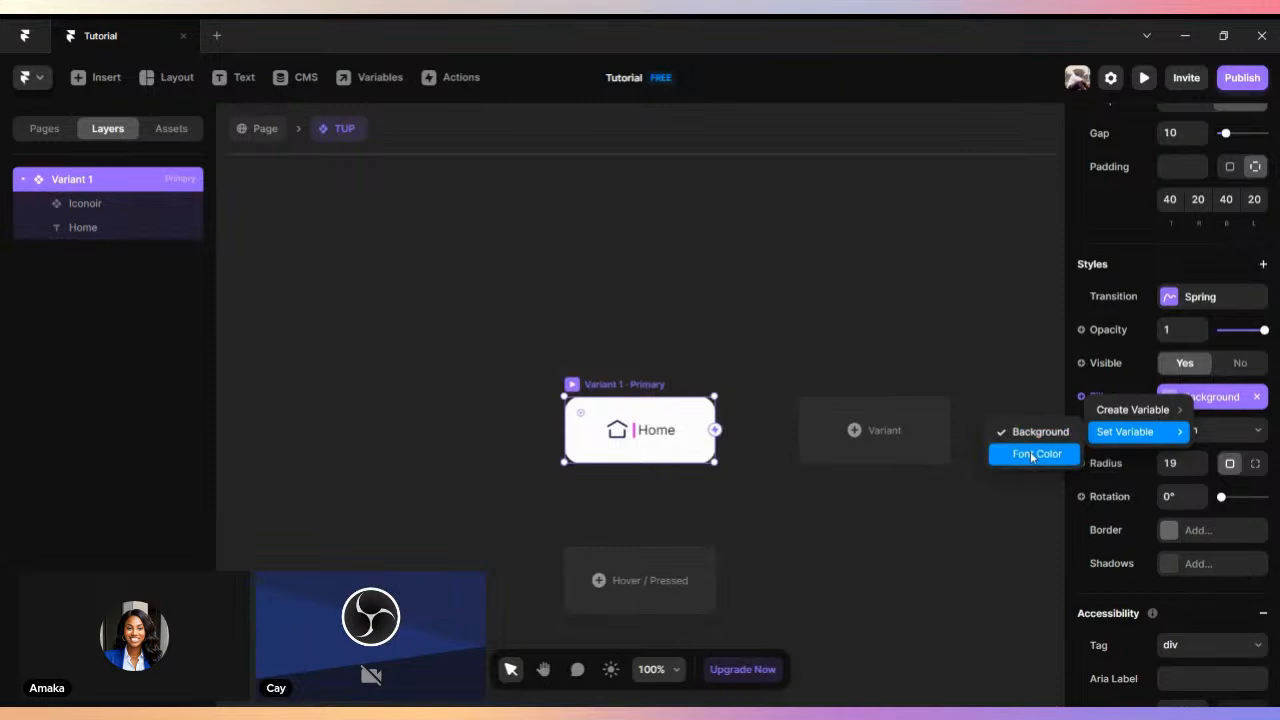
pyautogui.moveTo(1095, 410)
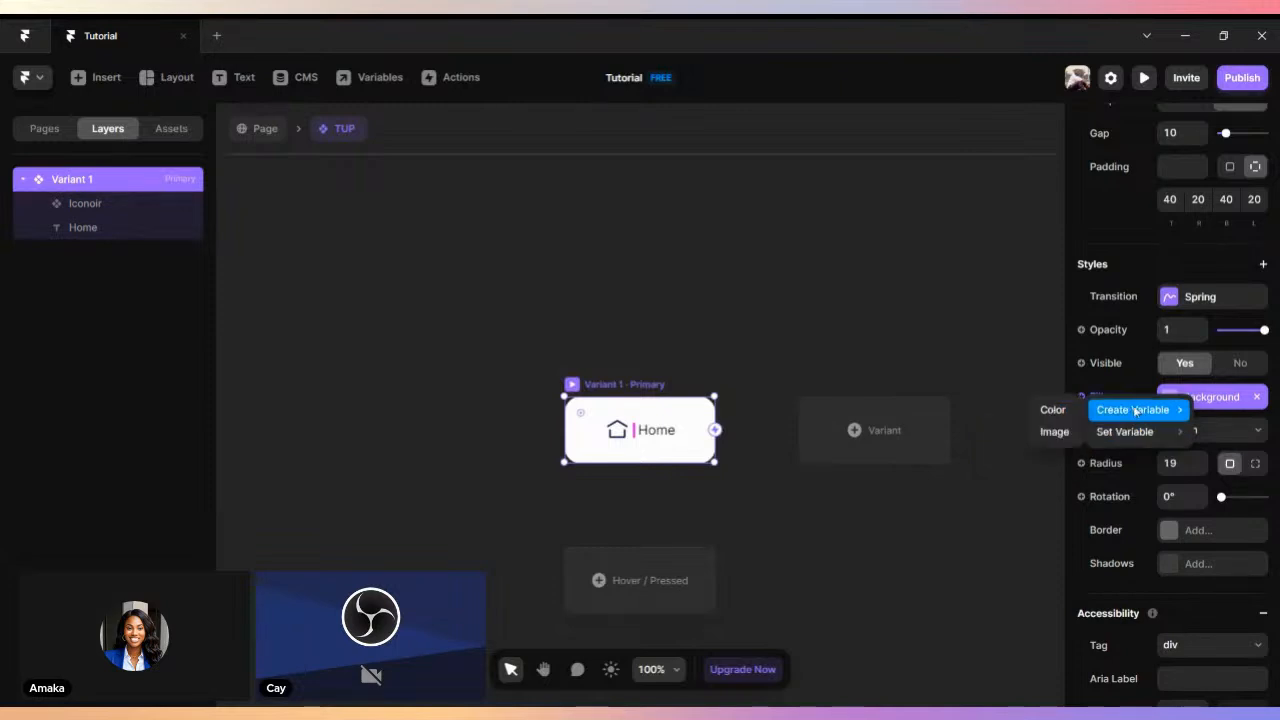
pyautogui.click(1052, 409)
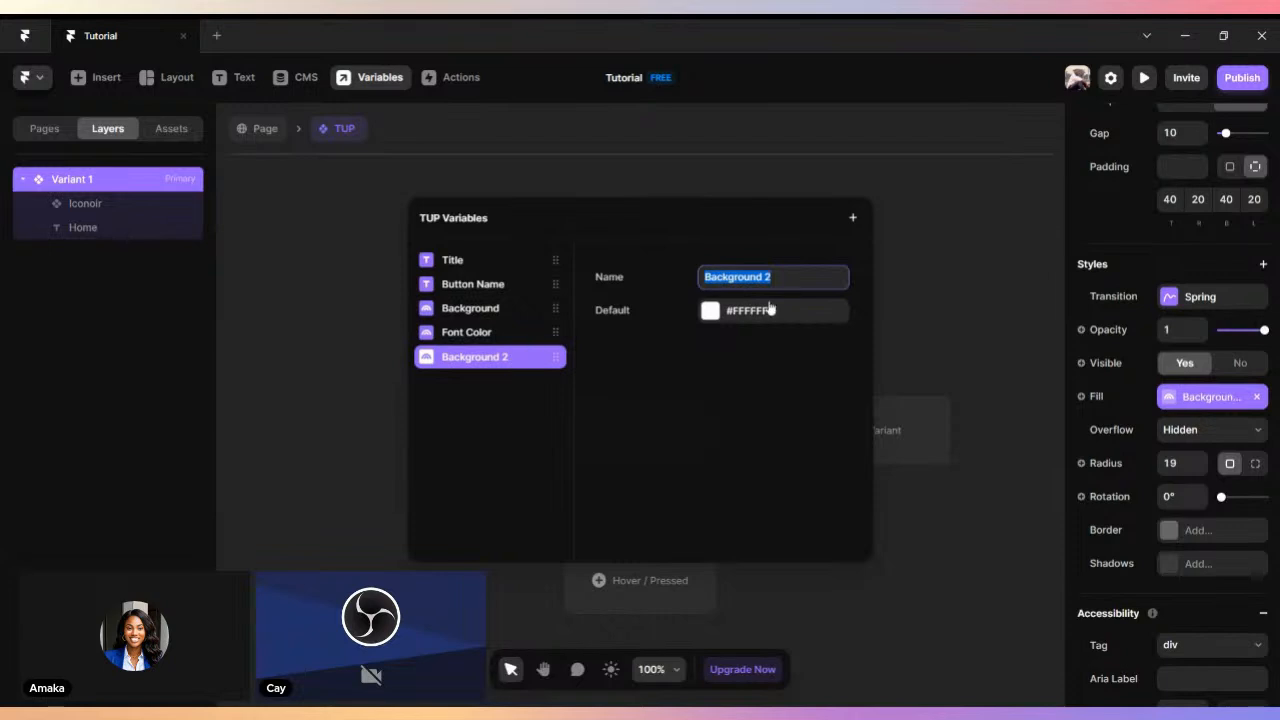
pyautogui.write('Button C')
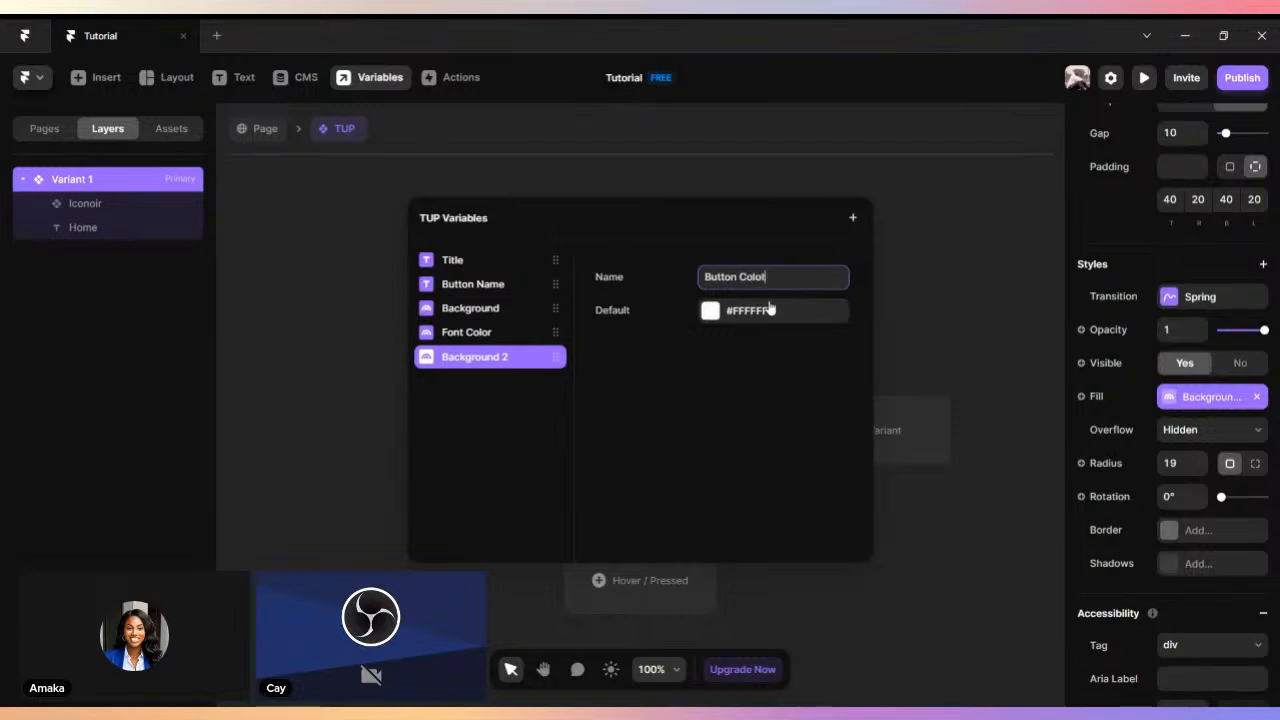
pyautogui.write('olor')
# - Set the Button Color variable's default color to #0F0F0F and close the variables dialog
pyautogui.click(710, 310)
pyautogui.click(872, 264)
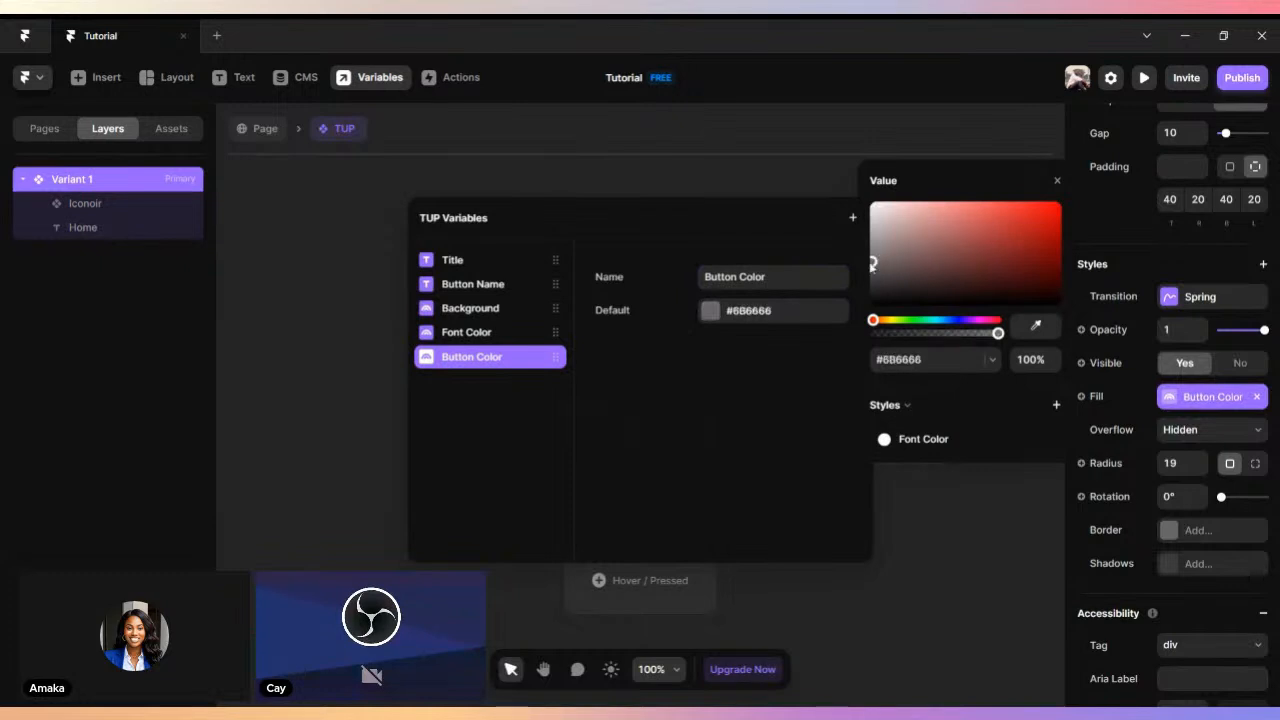
pyautogui.moveTo(868, 268); pyautogui.dragTo(872, 300)
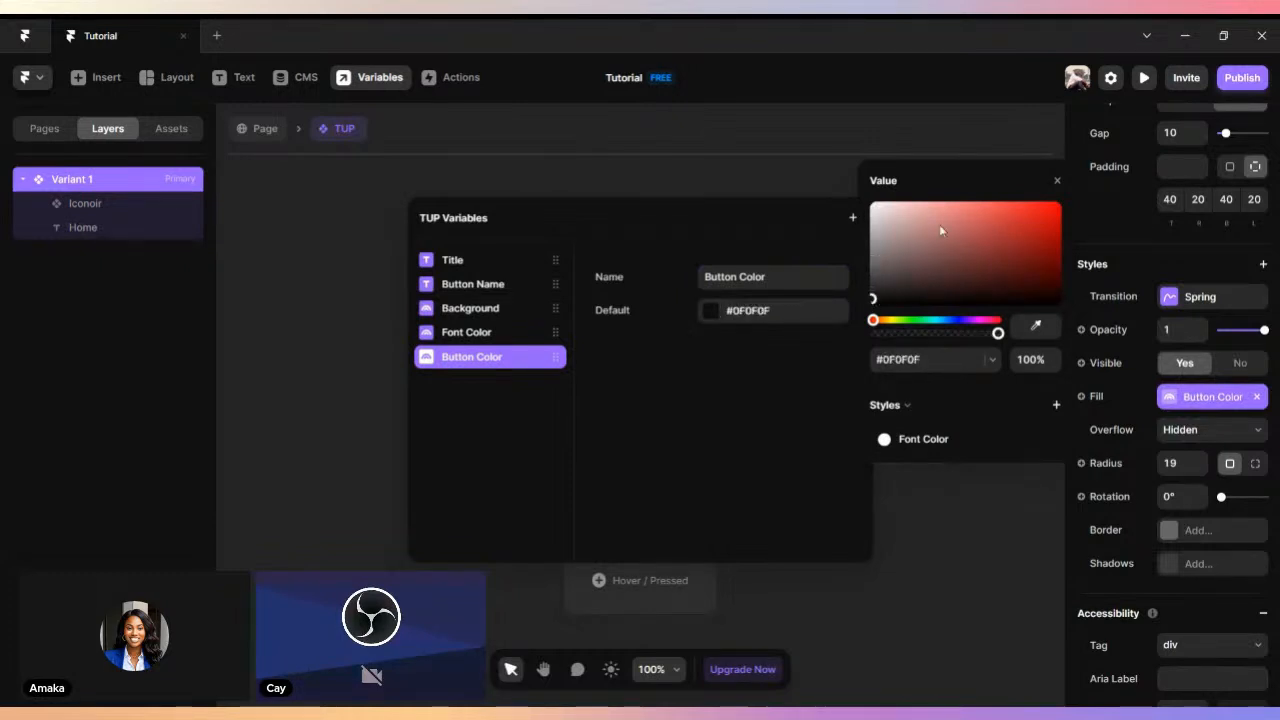
pyautogui.click(1055, 187)
pyautogui.click(895, 305)
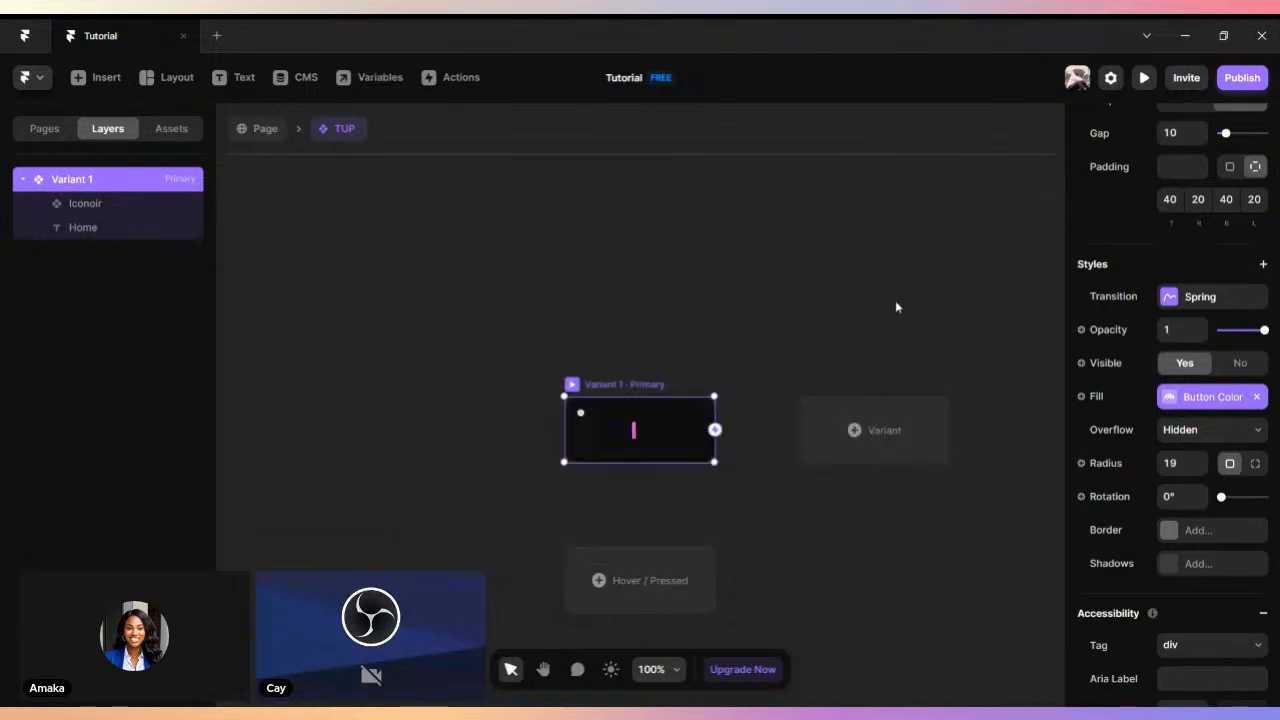
# - Assign the Background variable to the Home text's color
pyautogui.click(648, 434)
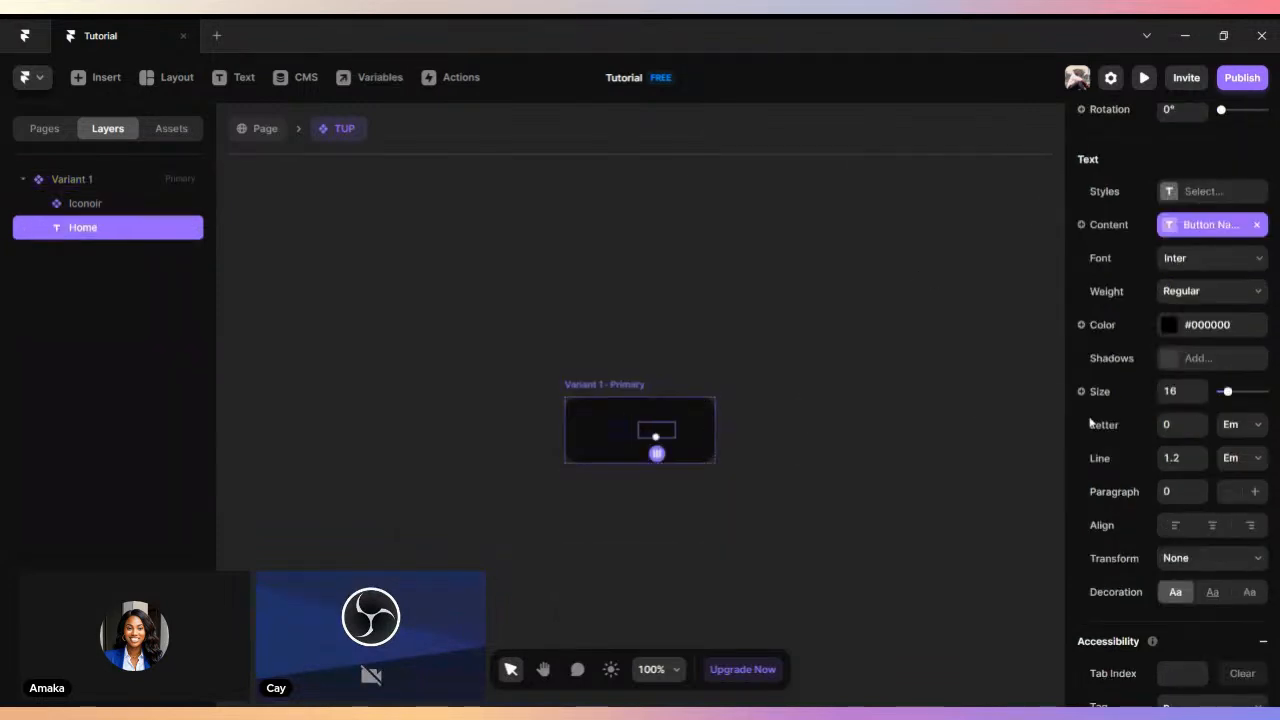
pyautogui.click(1081, 325)
pyautogui.moveTo(1120, 361)
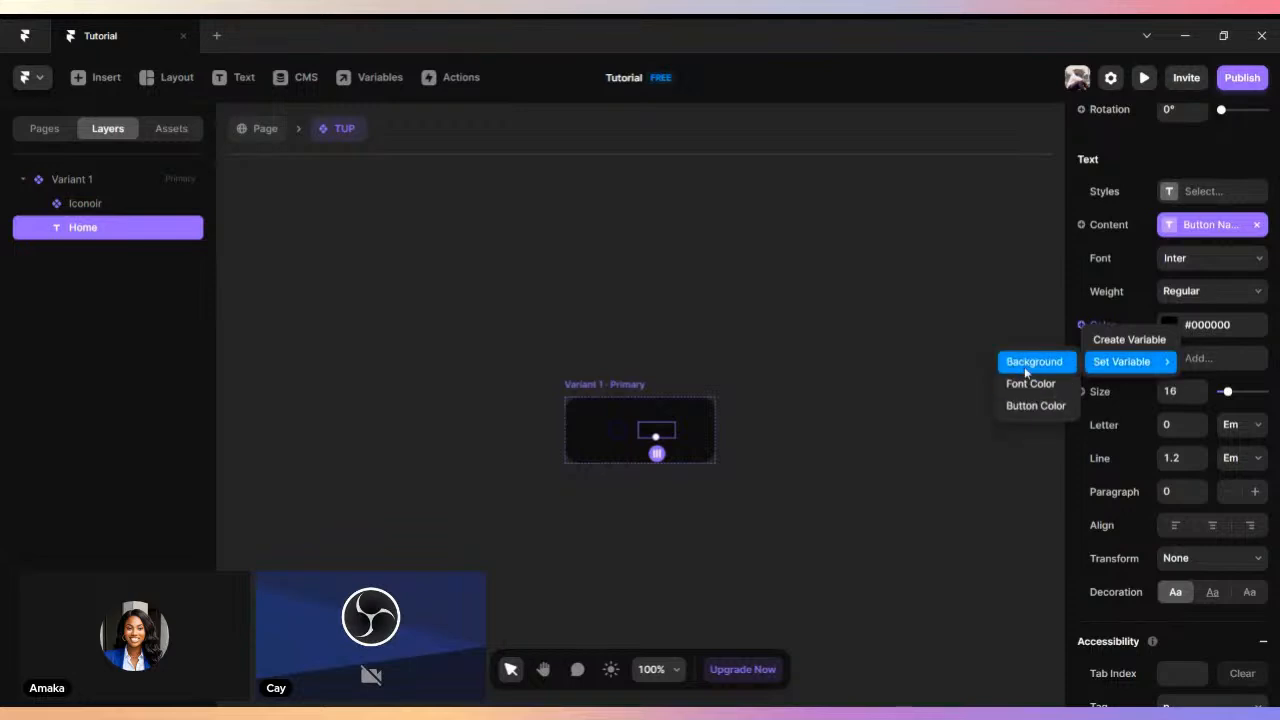
pyautogui.click(1030, 362)
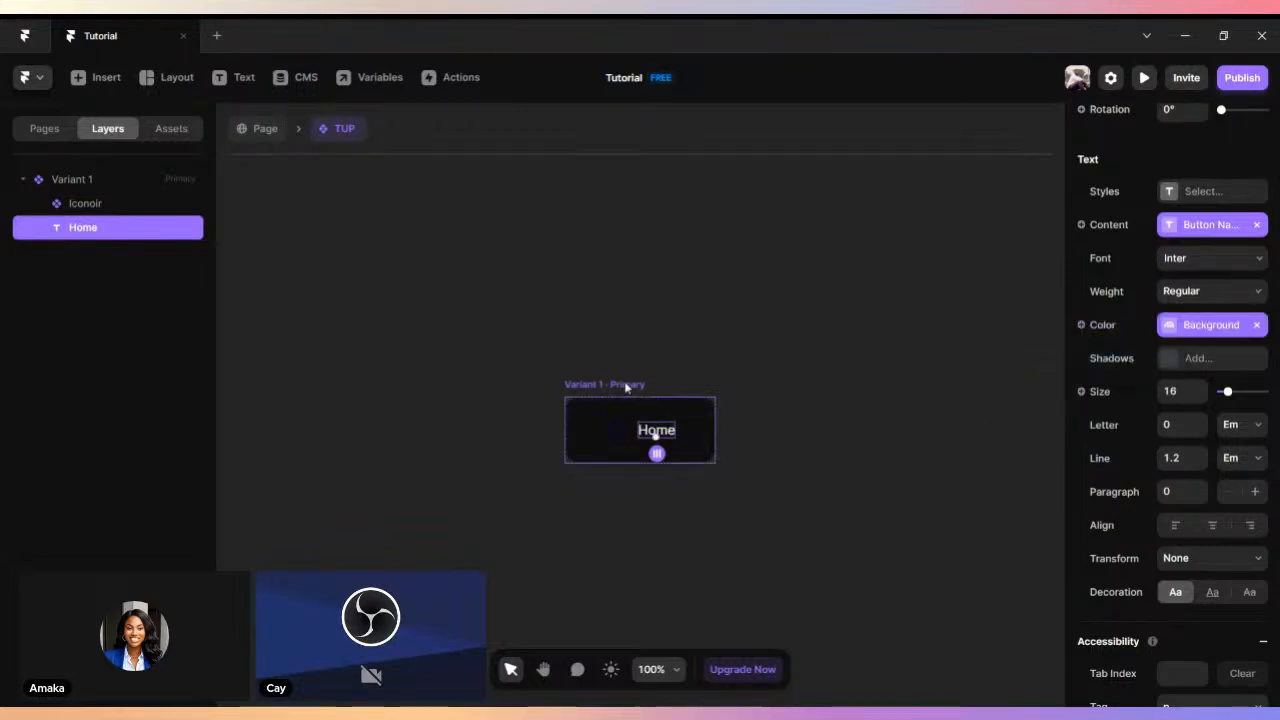
# - Try the Font Color variable as Variant 1's fill, and return the fill to the Button Color variable
pyautogui.click(634, 387)
pyautogui.click(1080, 398)
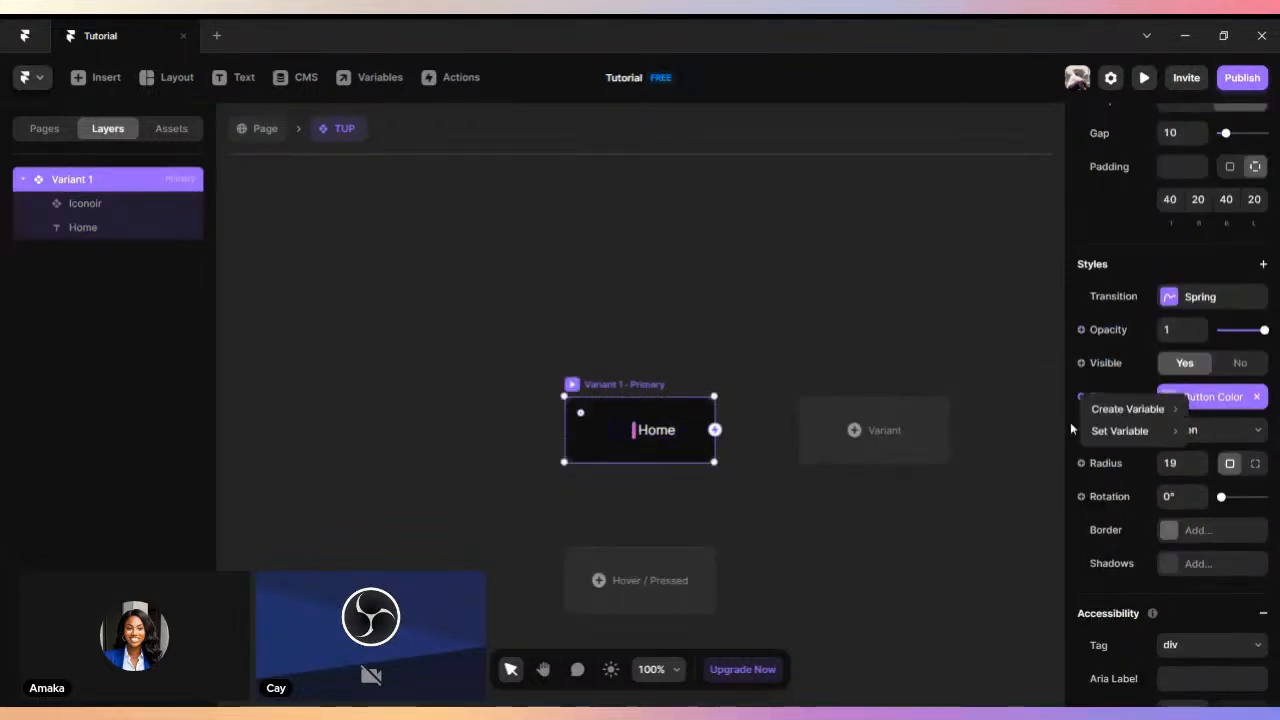
pyautogui.click(1017, 455)
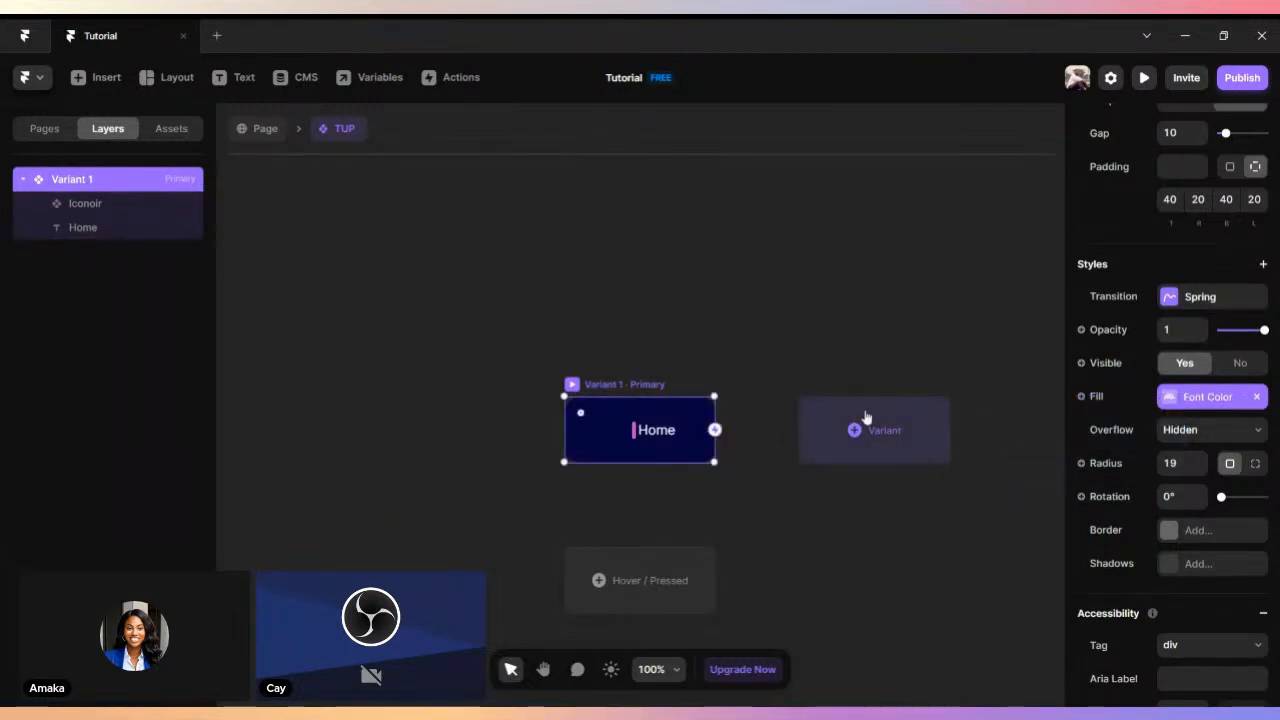
pyautogui.click(1081, 397)
pyautogui.moveTo(1124, 436)
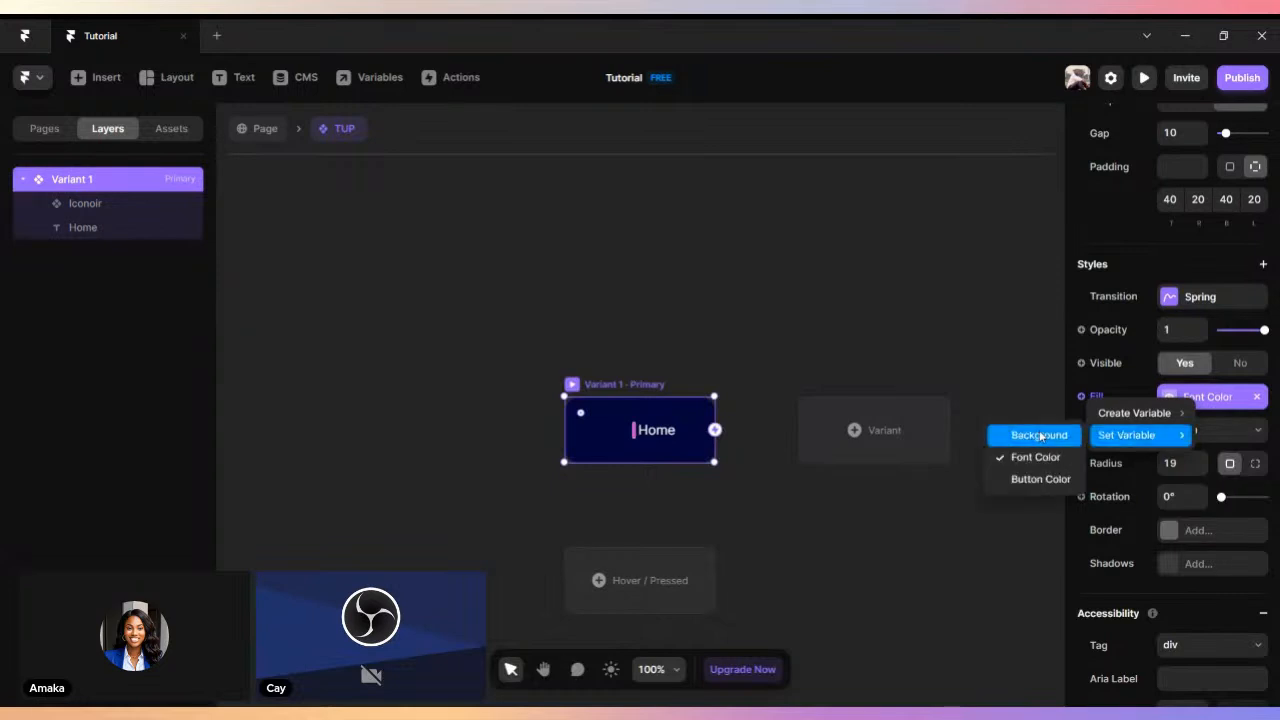
pyautogui.click(1046, 478)
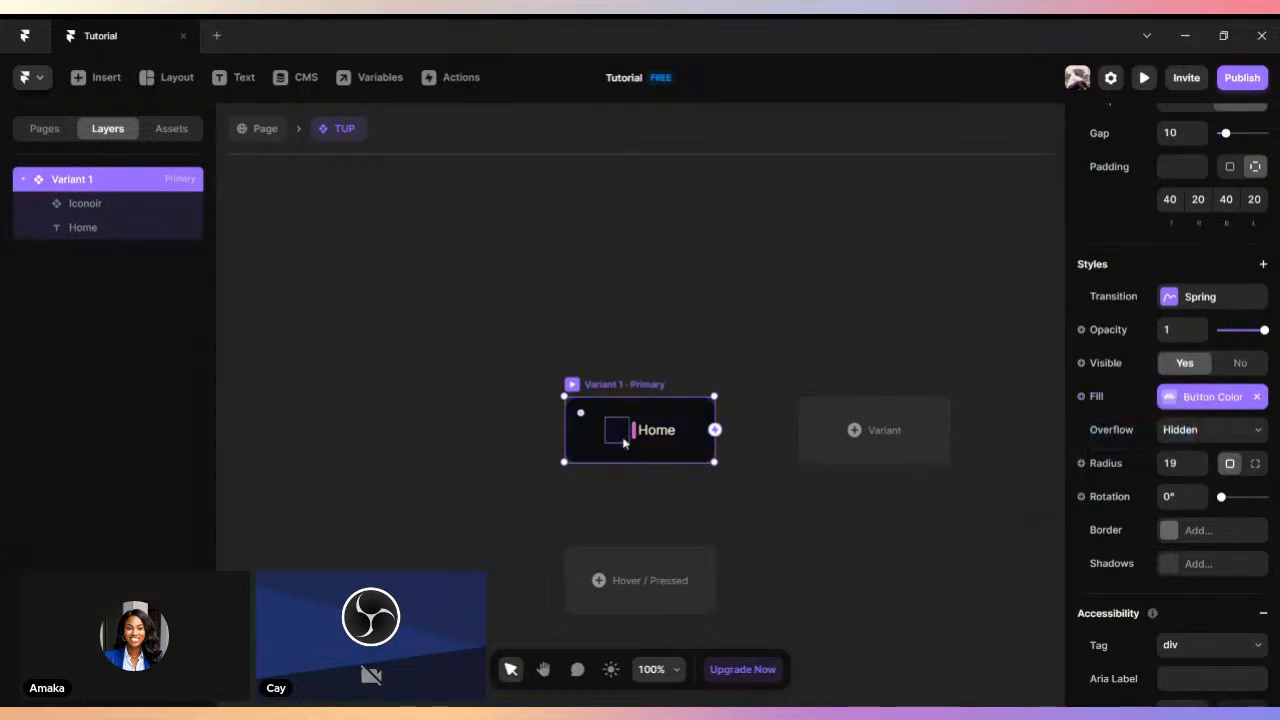
# - Assign the Background variable to the home icon's color and deselect the icon
pyautogui.click(617, 430)
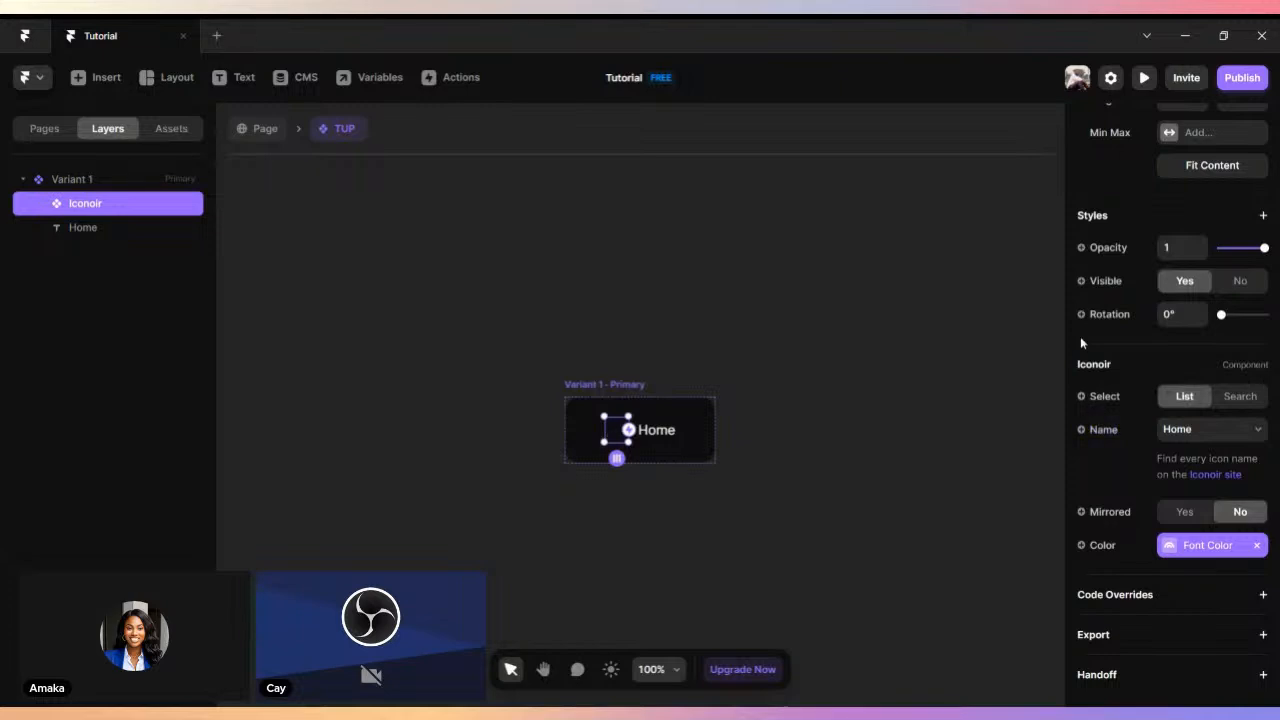
pyautogui.click(1080, 549)
pyautogui.moveTo(1114, 598)
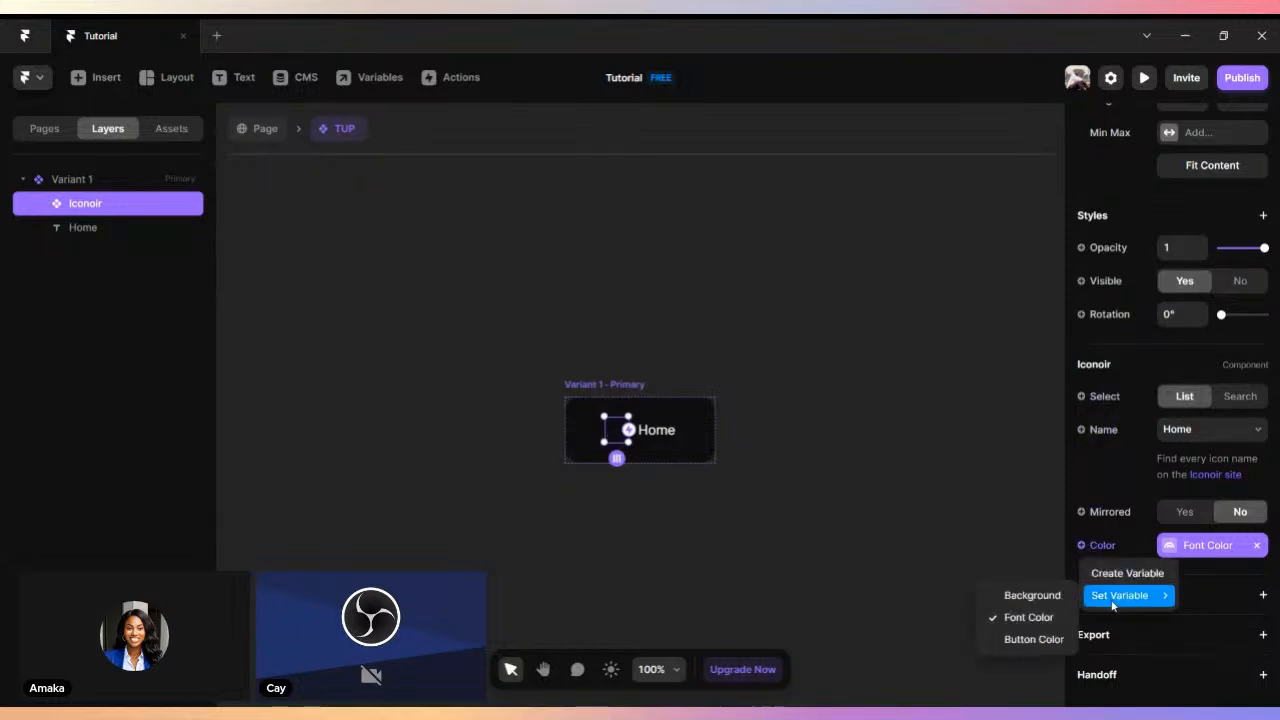
pyautogui.click(1042, 596)
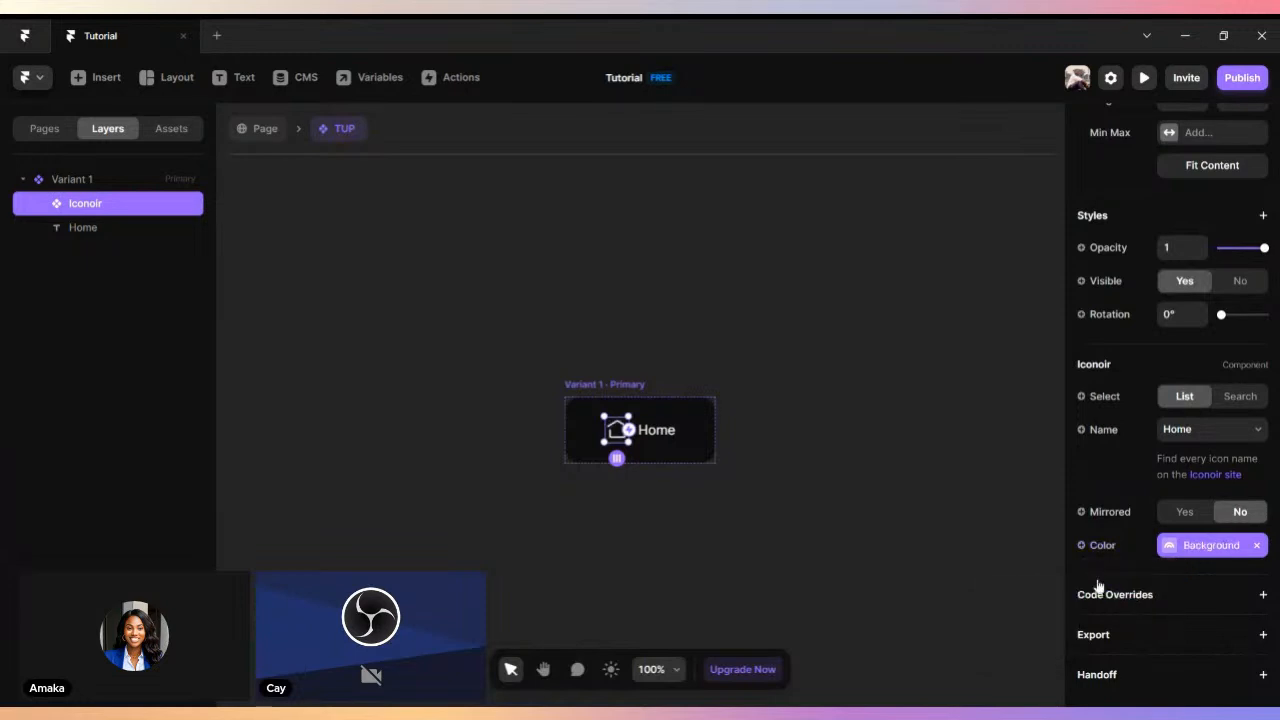
pyautogui.click(853, 454)
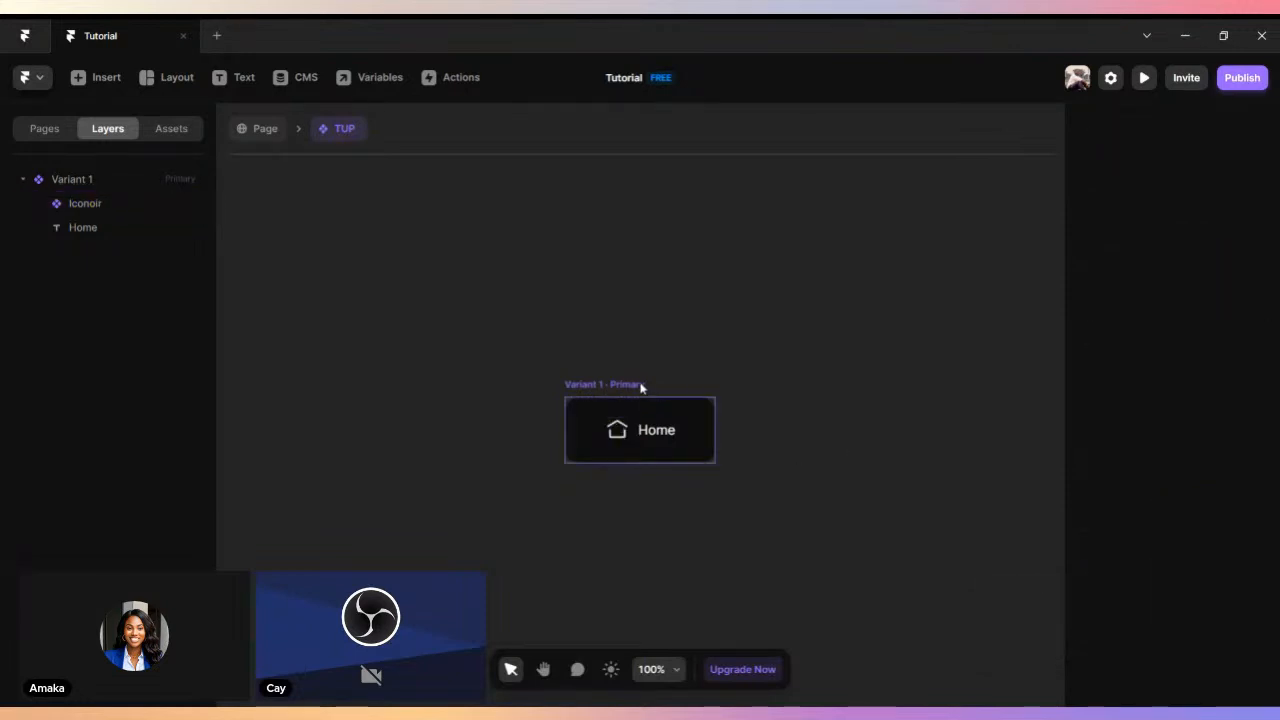
# - Create a Font Size variable for the Home text's size with a default of 30
pyautogui.click(666, 430)
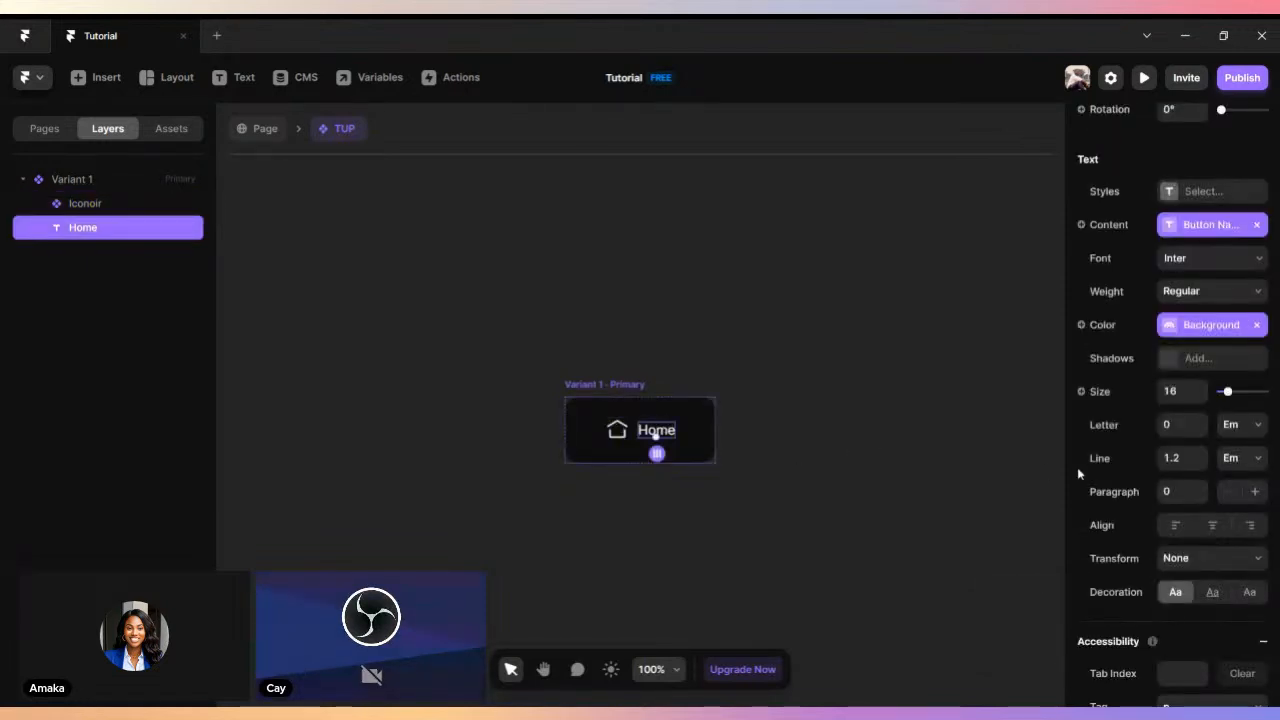
pyautogui.click(1081, 391)
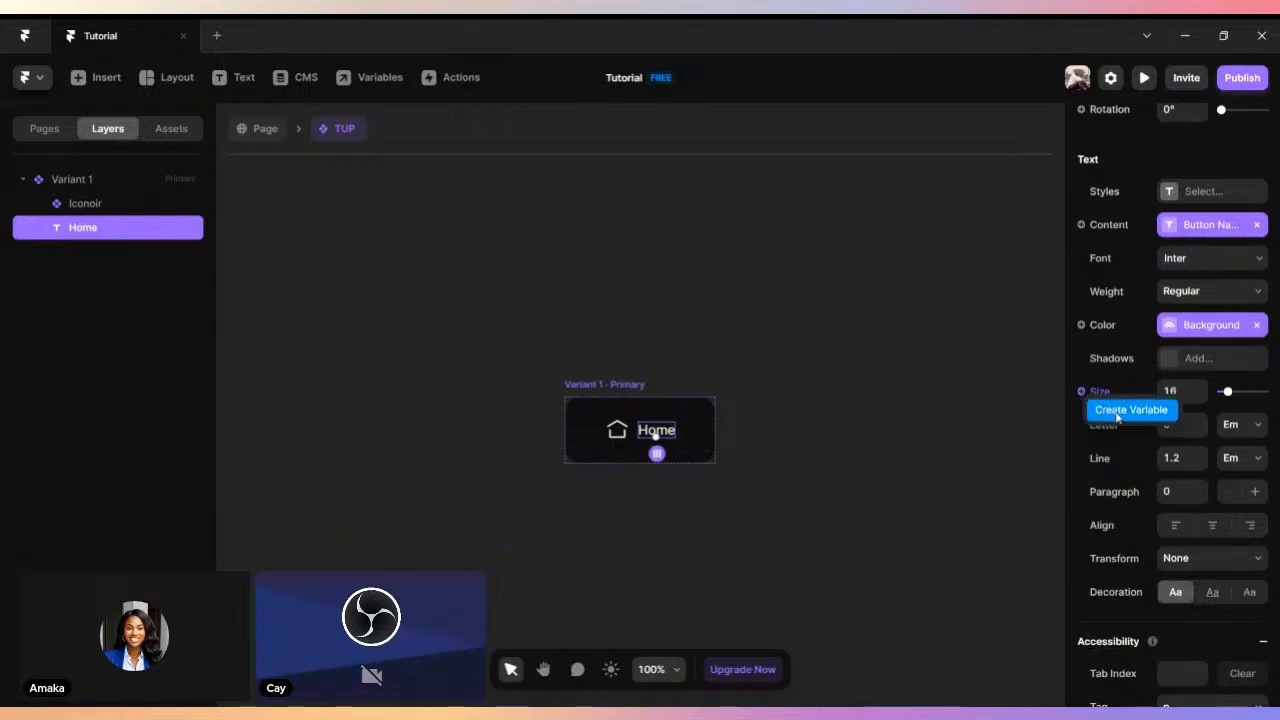
pyautogui.click(1118, 417)
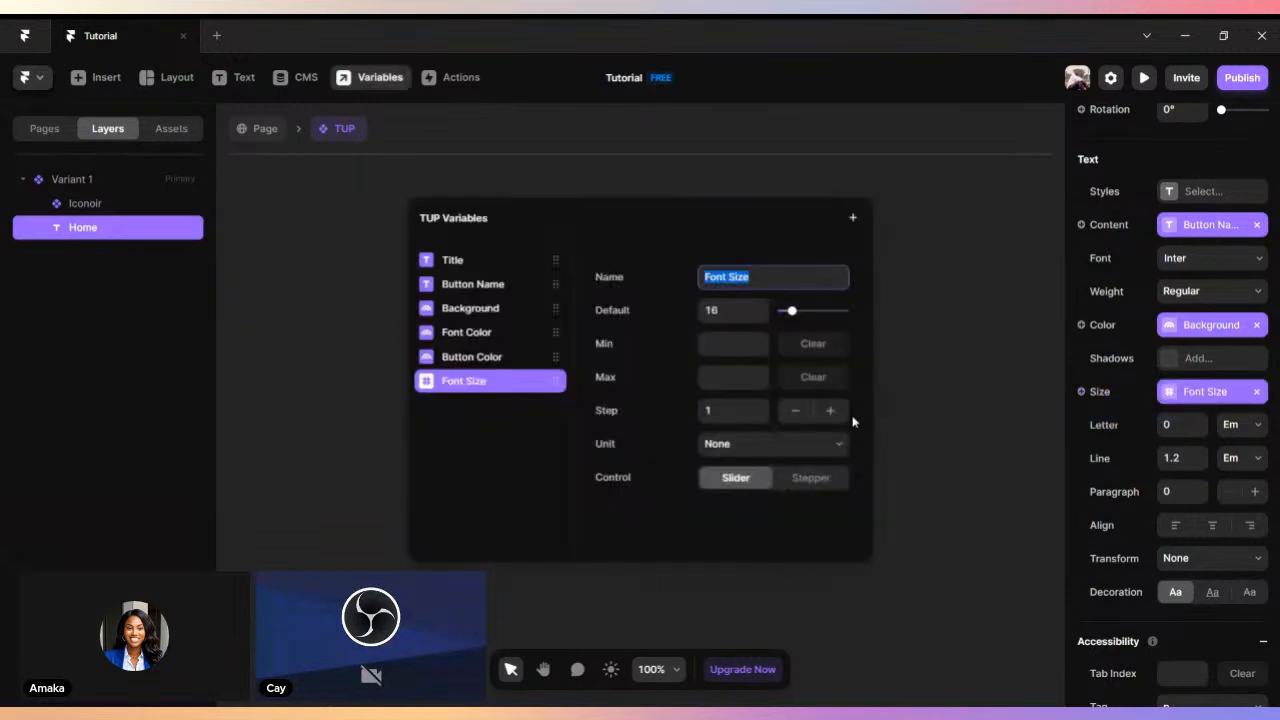
pyautogui.click(734, 311)
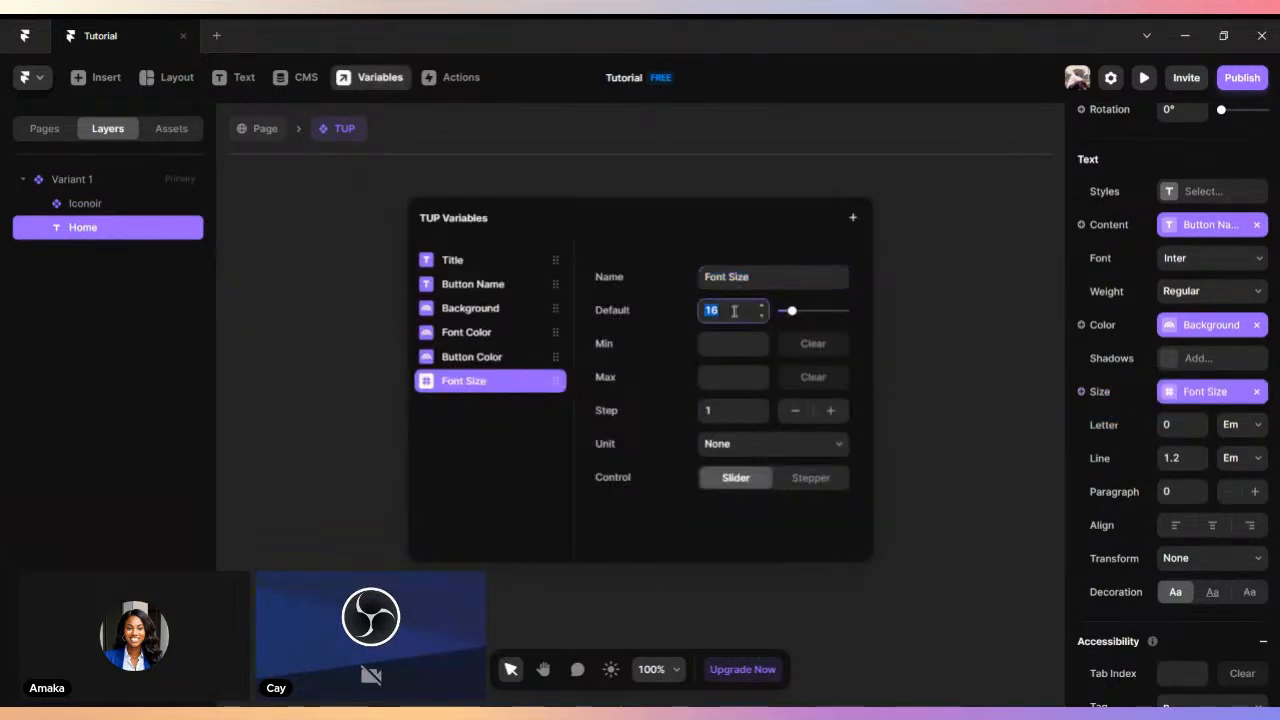
pyautogui.press('BackSpace')
pyautogui.write('30')
# - Limit the Font Size variable to a minimum of 15 and a maximum of 30
pyautogui.click(716, 344)
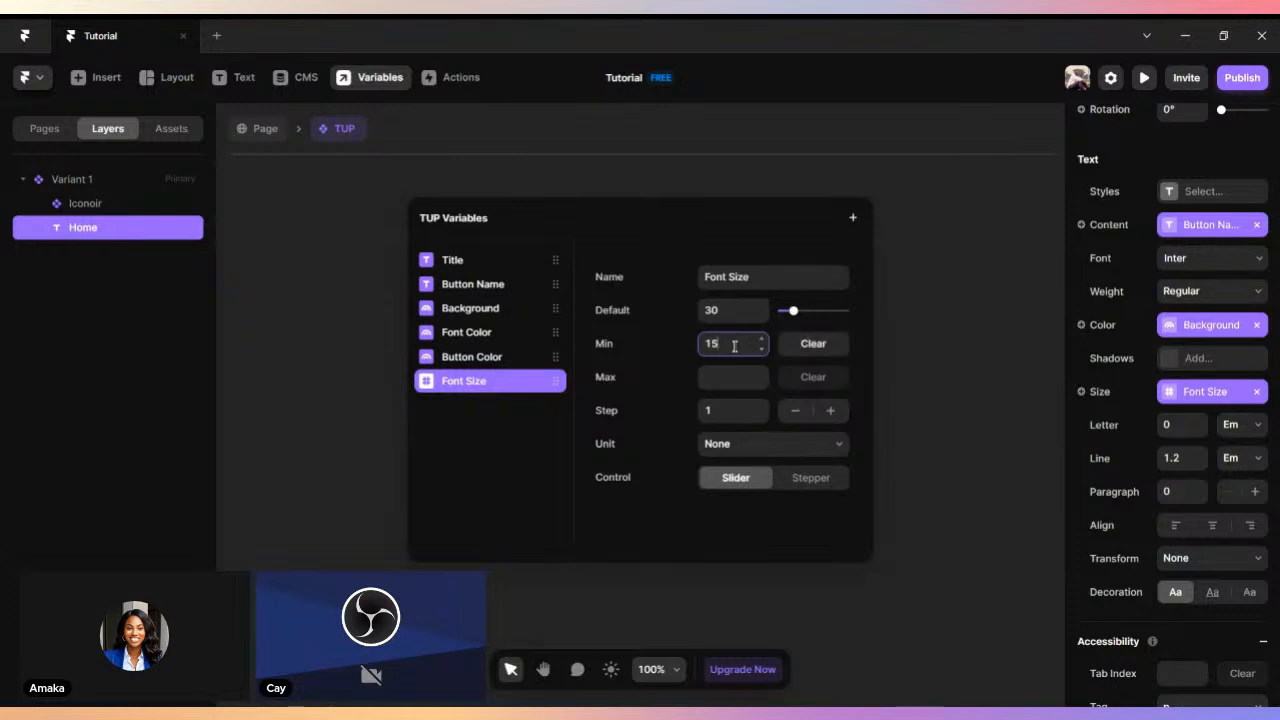
pyautogui.click(736, 377)
pyautogui.write('30')
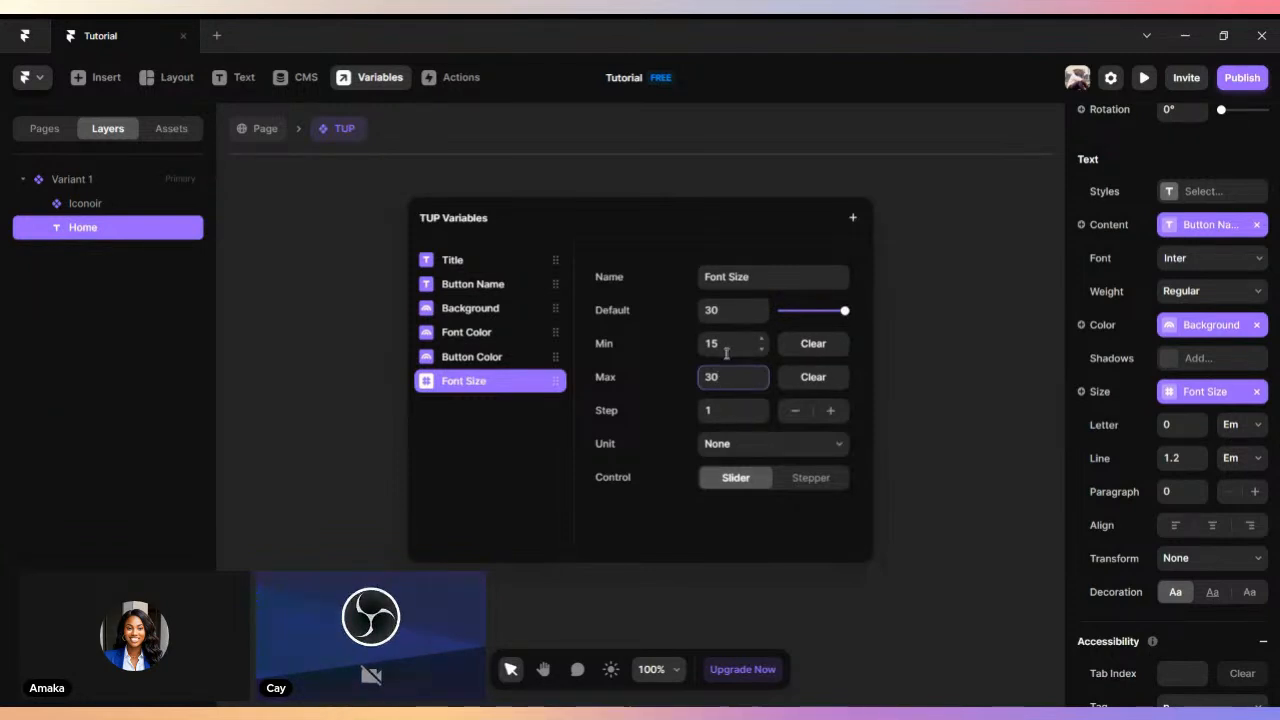
pyautogui.click(981, 436)
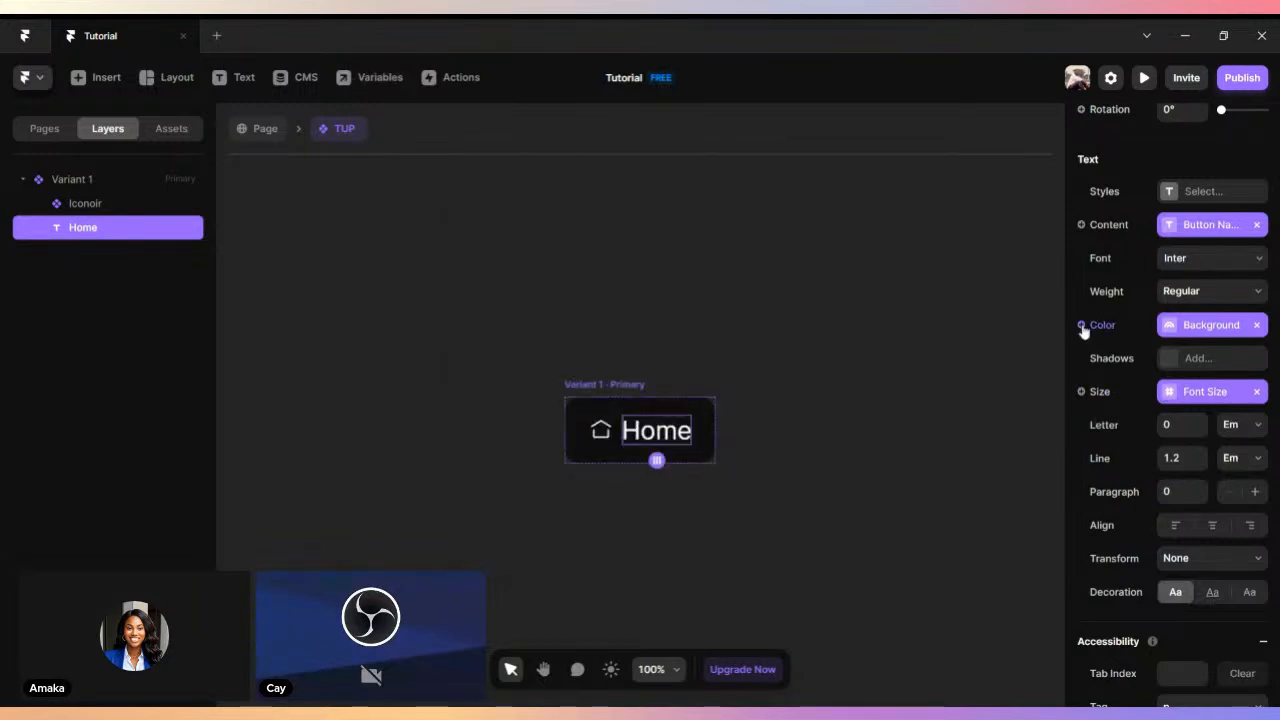
pyautogui.click(1081, 224)
pyautogui.moveTo(1112, 272)
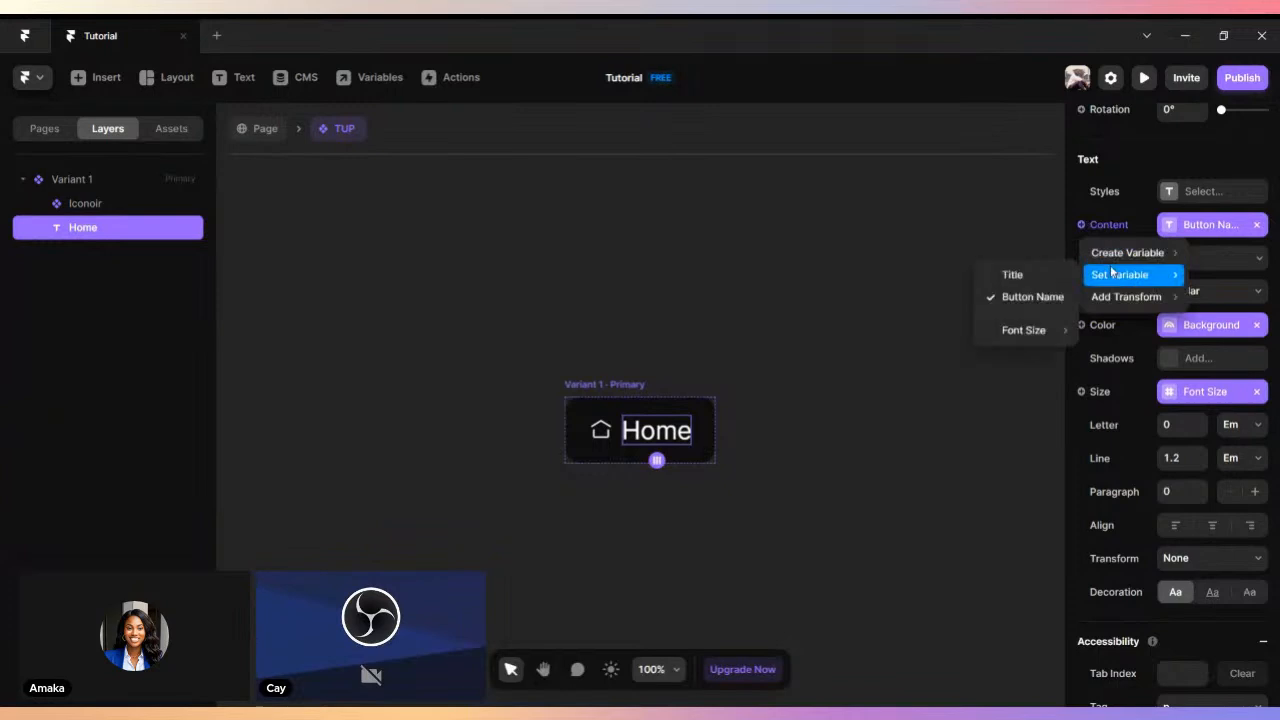
pyautogui.click(1040, 298)
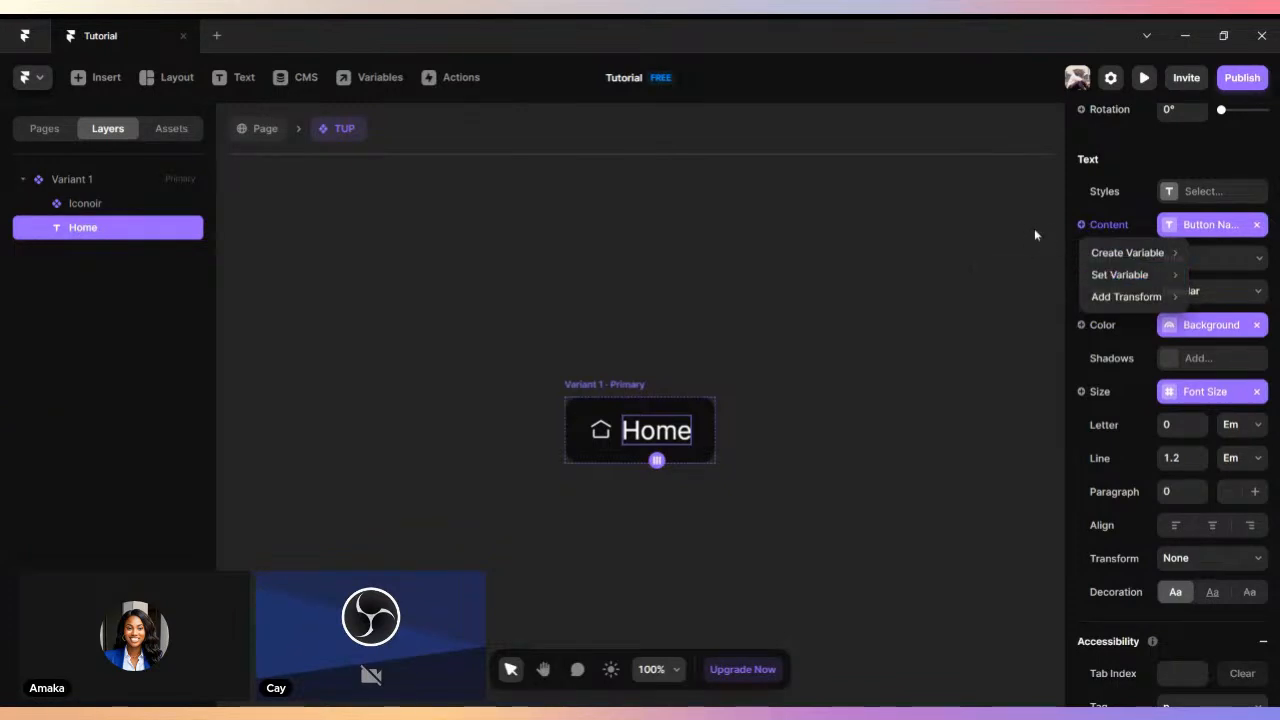
pyautogui.click(1081, 325)
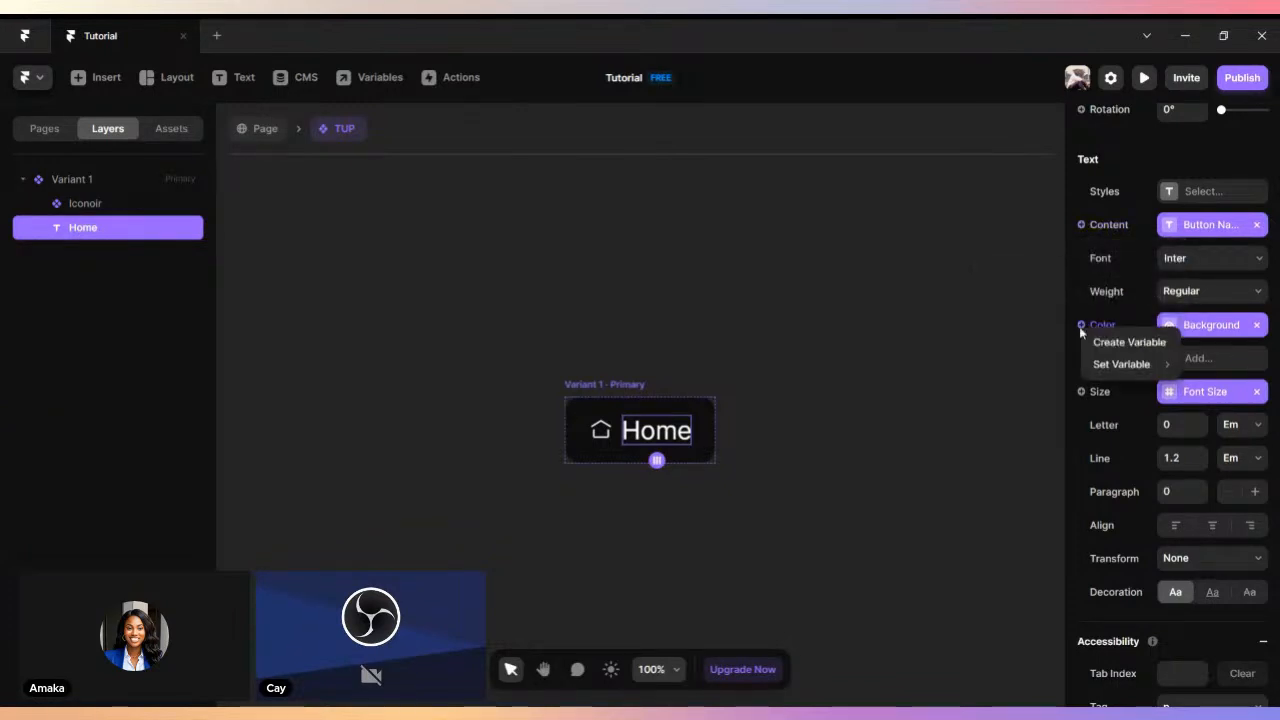
pyautogui.click(1081, 391)
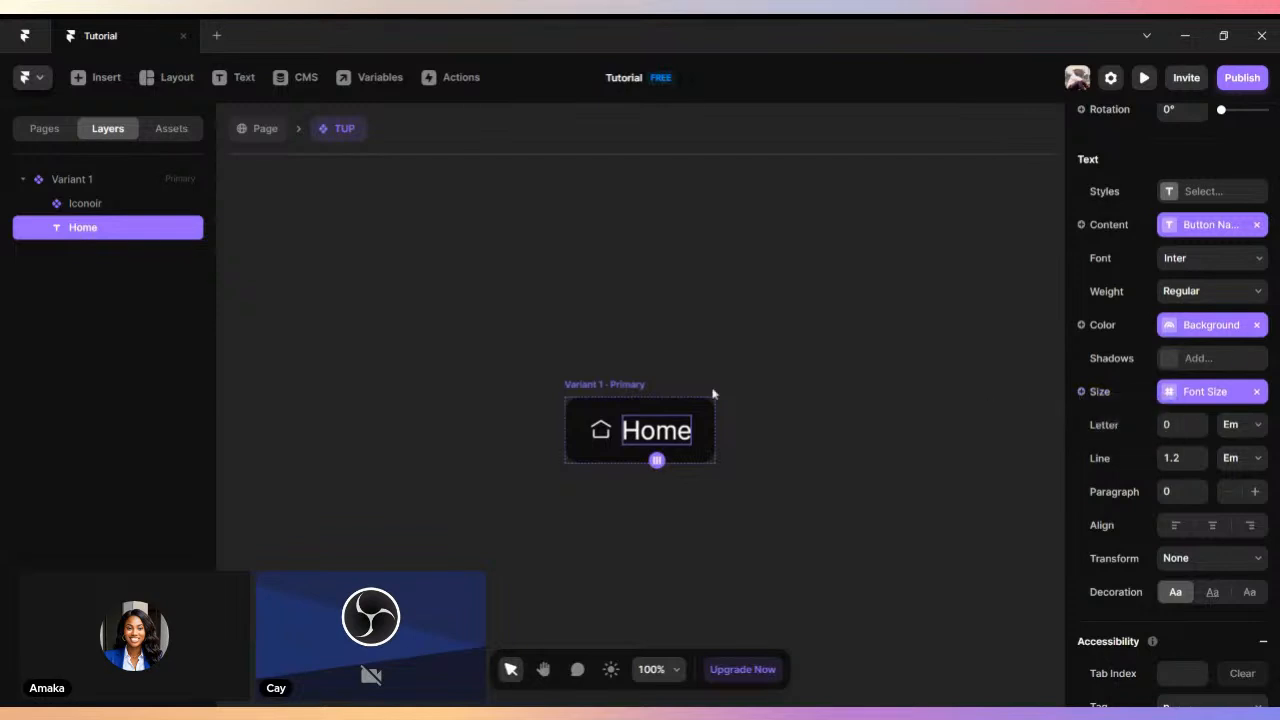
# - Create a toggle variable named Icon for the home icon's Select property, with Yes as the default
pyautogui.click(600, 426)
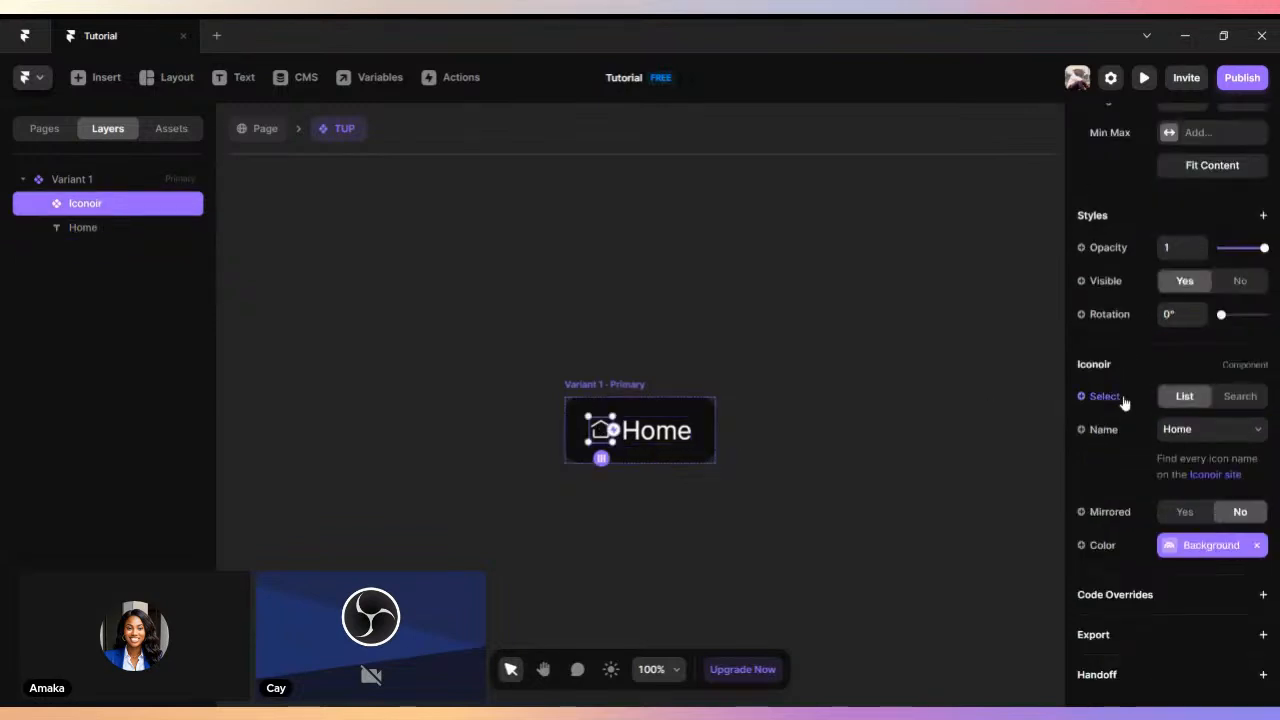
pyautogui.click(1081, 282)
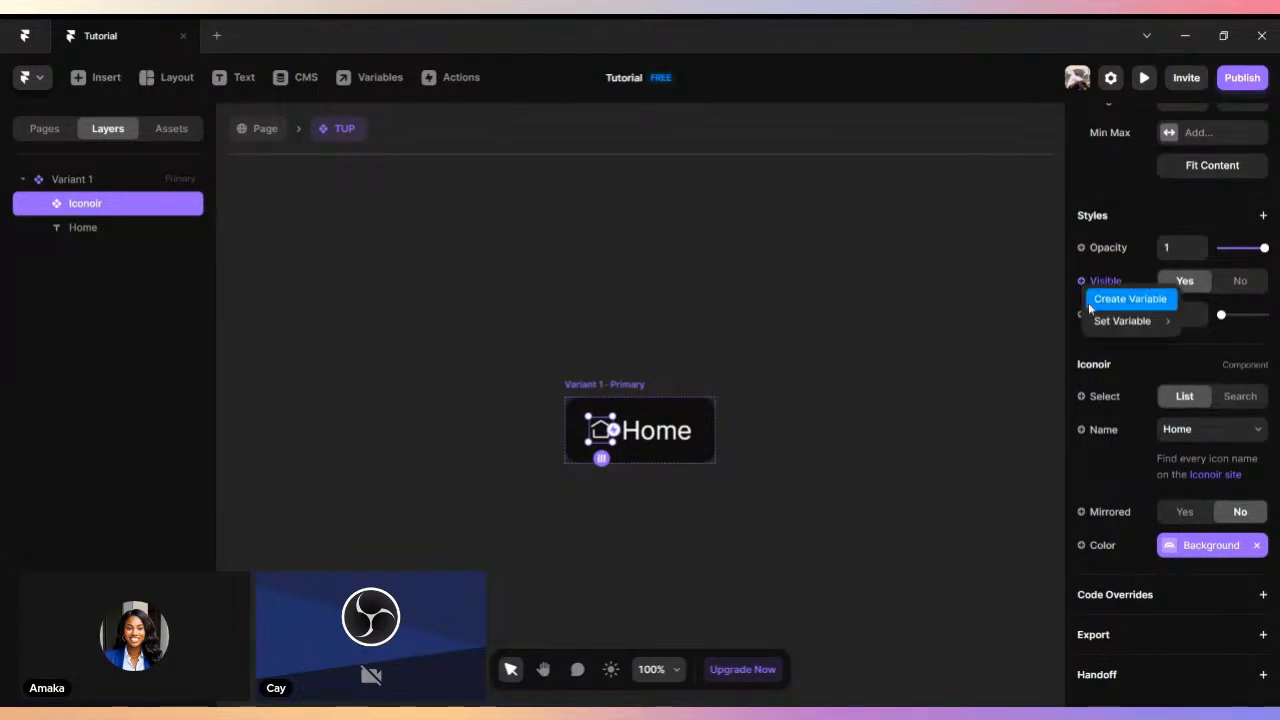
pyautogui.click(1036, 317)
pyautogui.click(1081, 397)
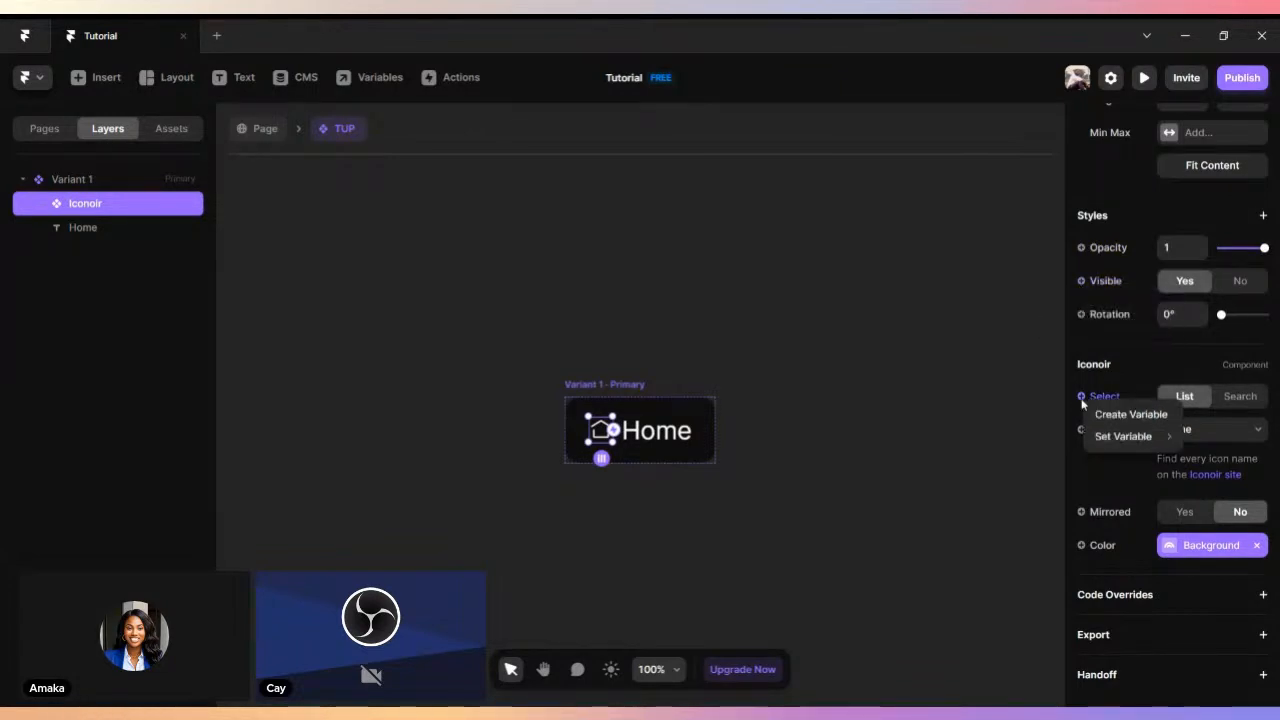
pyautogui.click(1118, 416)
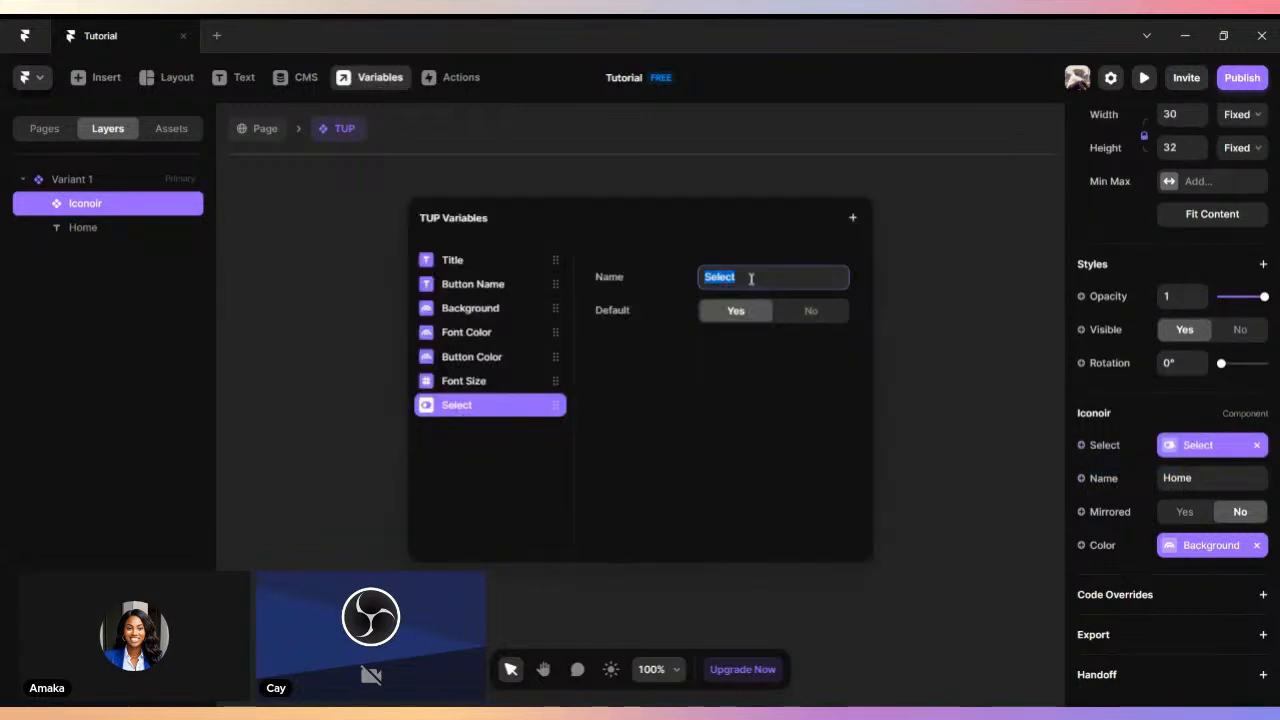
pyautogui.press('BackSpace')
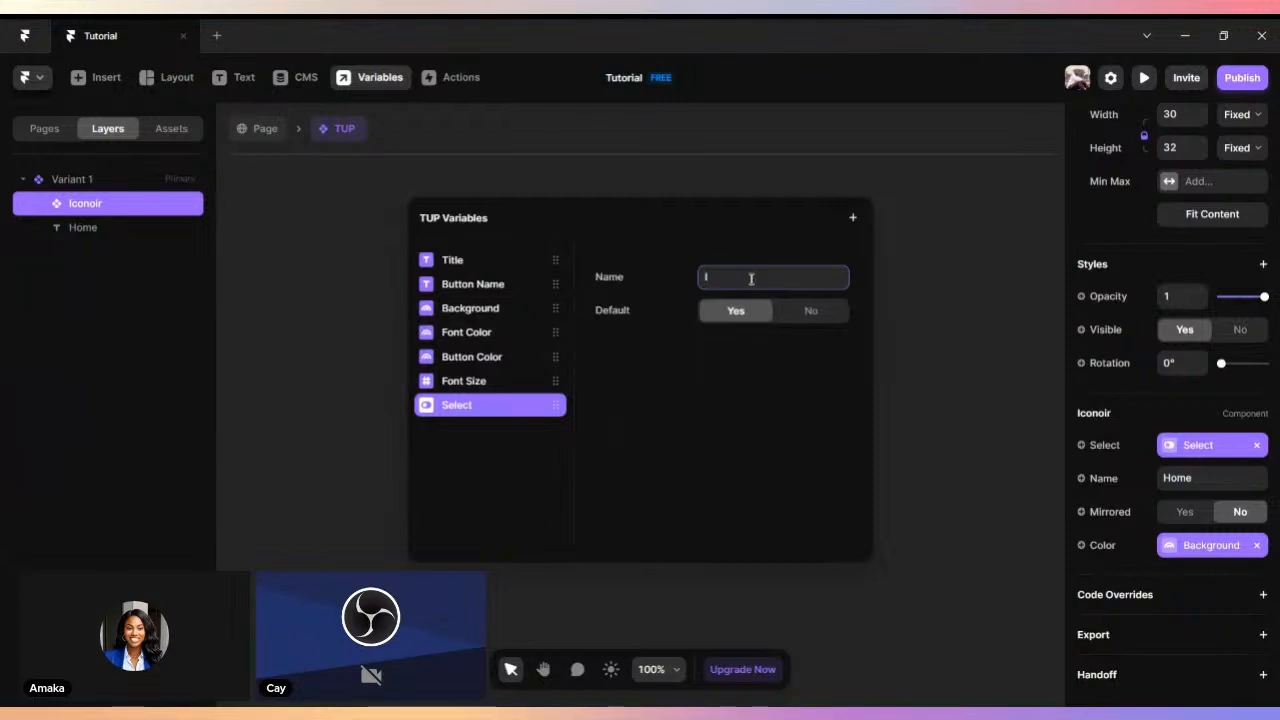
pyautogui.write('Icon')
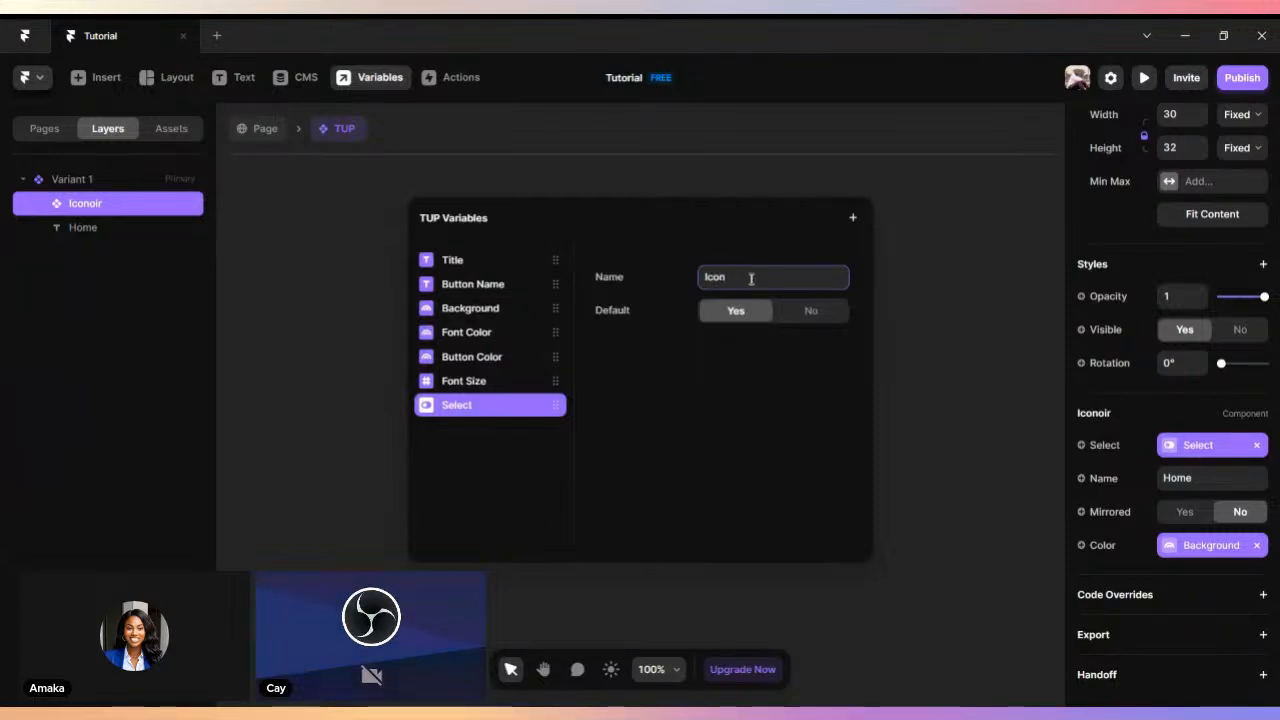
pyautogui.click(765, 322)
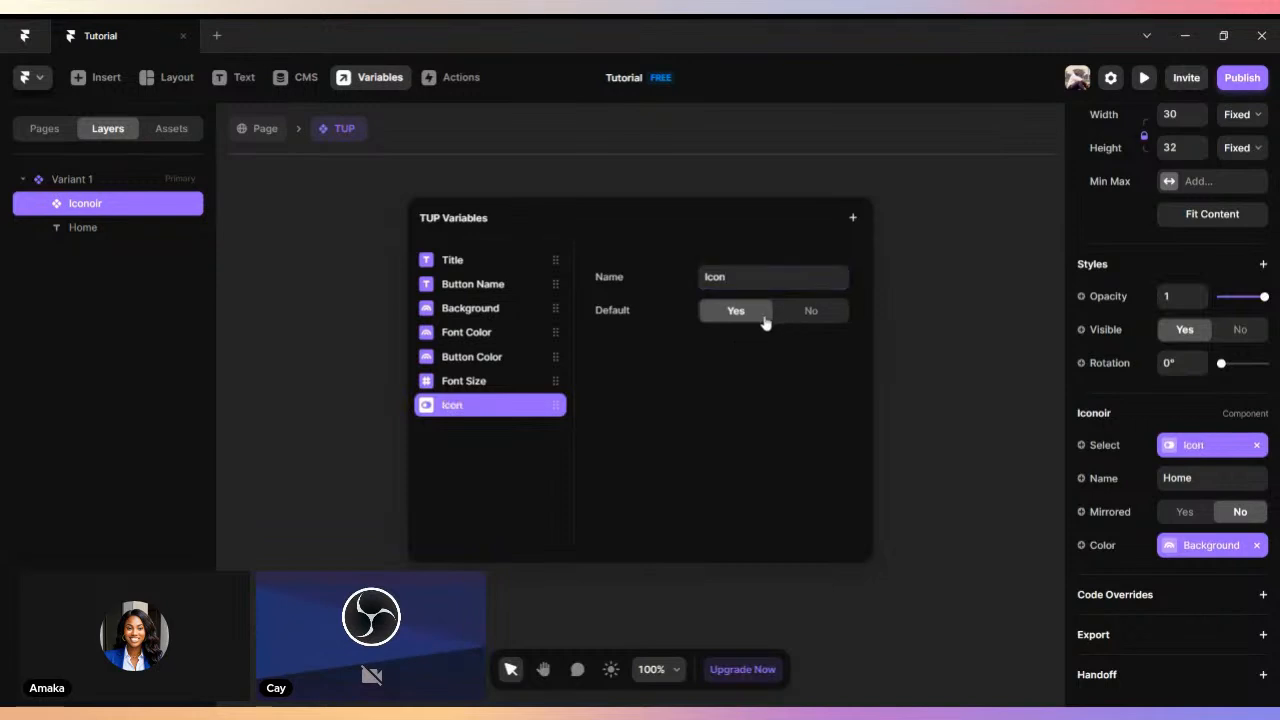
pyautogui.click(965, 325)
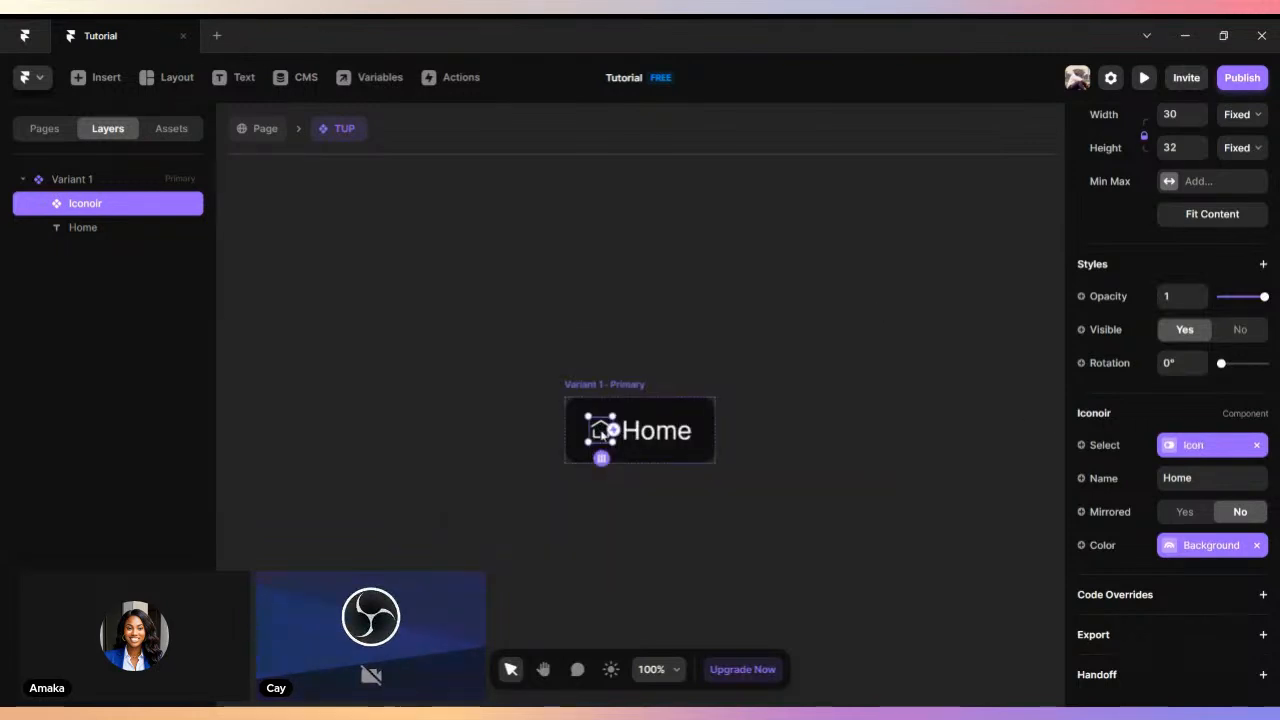
# - Return to the page and test the TUP instance's Icon option by setting it to No and back to Yes
pyautogui.click(252, 128)
pyautogui.scroll(-2, 1104, 554)
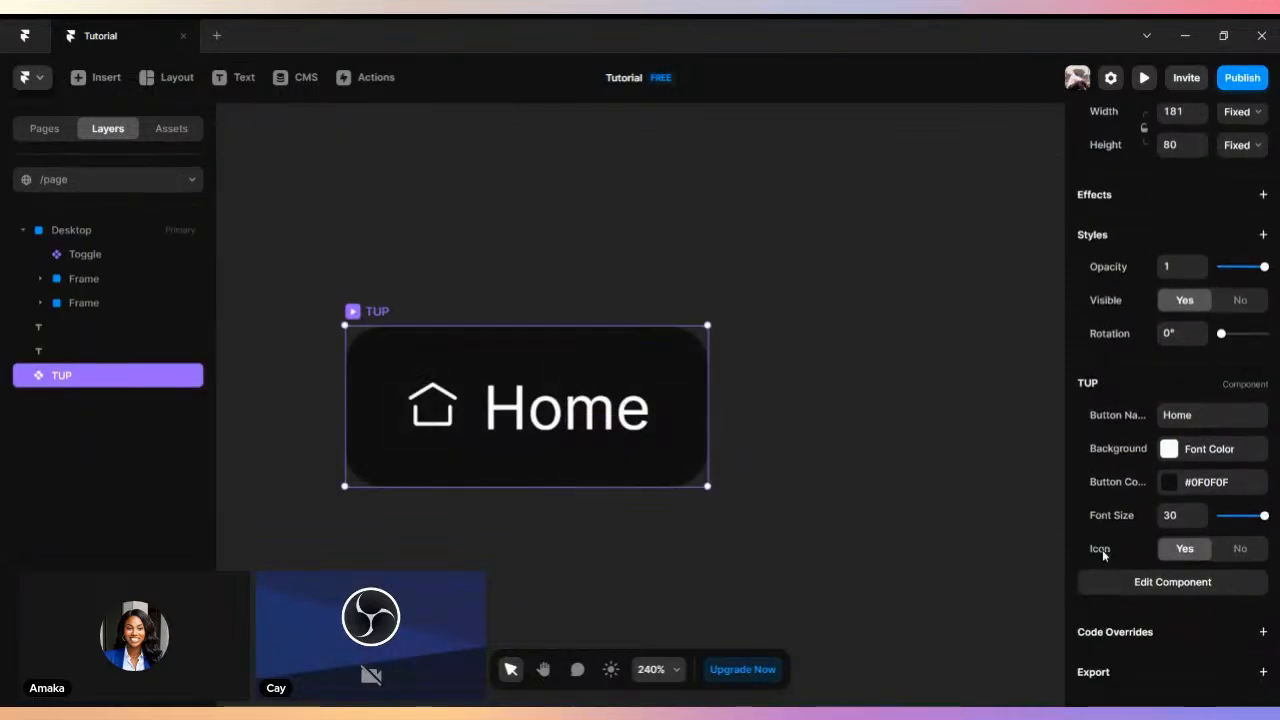
pyautogui.scroll(-1, 1104, 554)
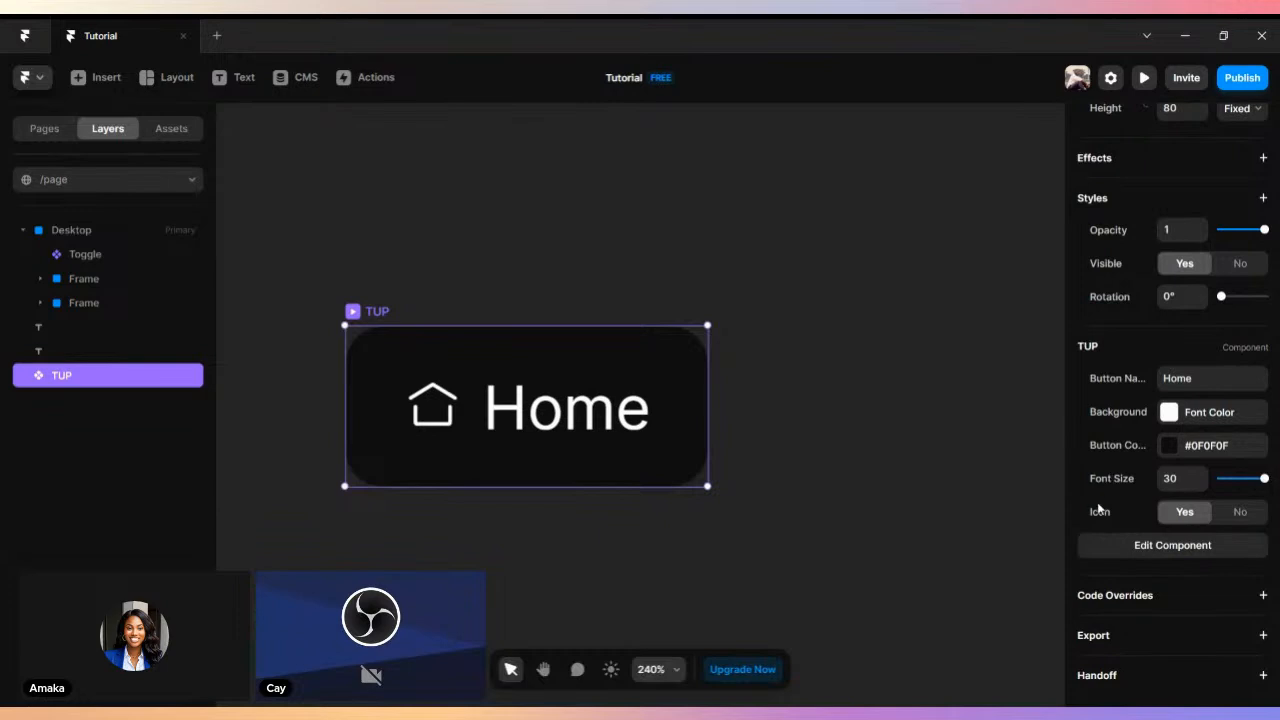
pyautogui.click(1241, 515)
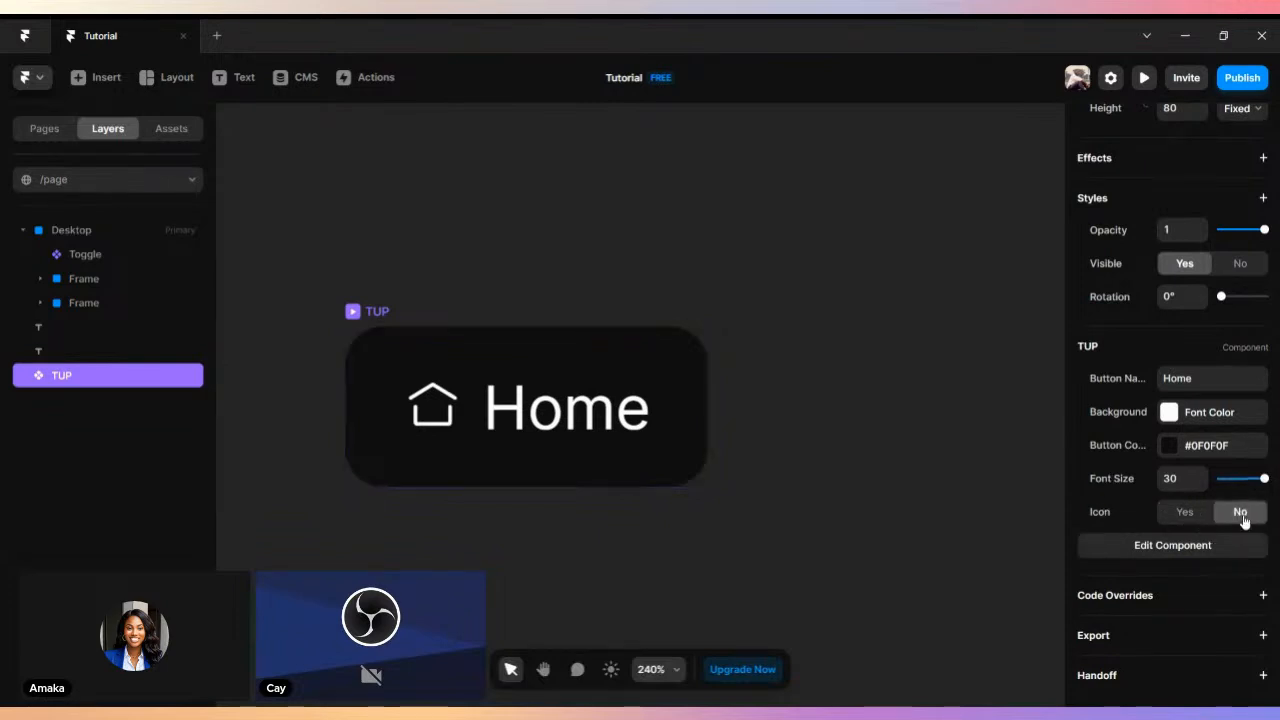
pyautogui.click(1186, 513)
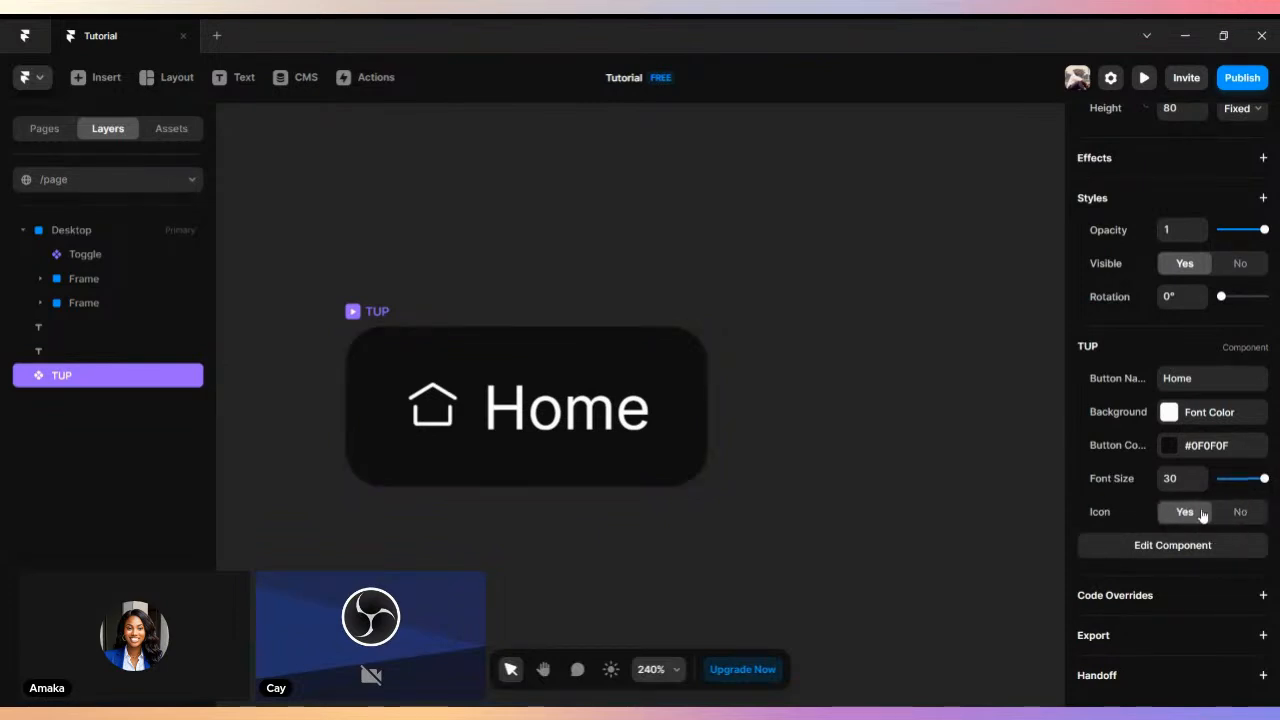
# - Remove the Icon variable from the home icon's Select property in the TUP component and return to the page
pyautogui.doubleClick(452, 424)
pyautogui.click(600, 430)
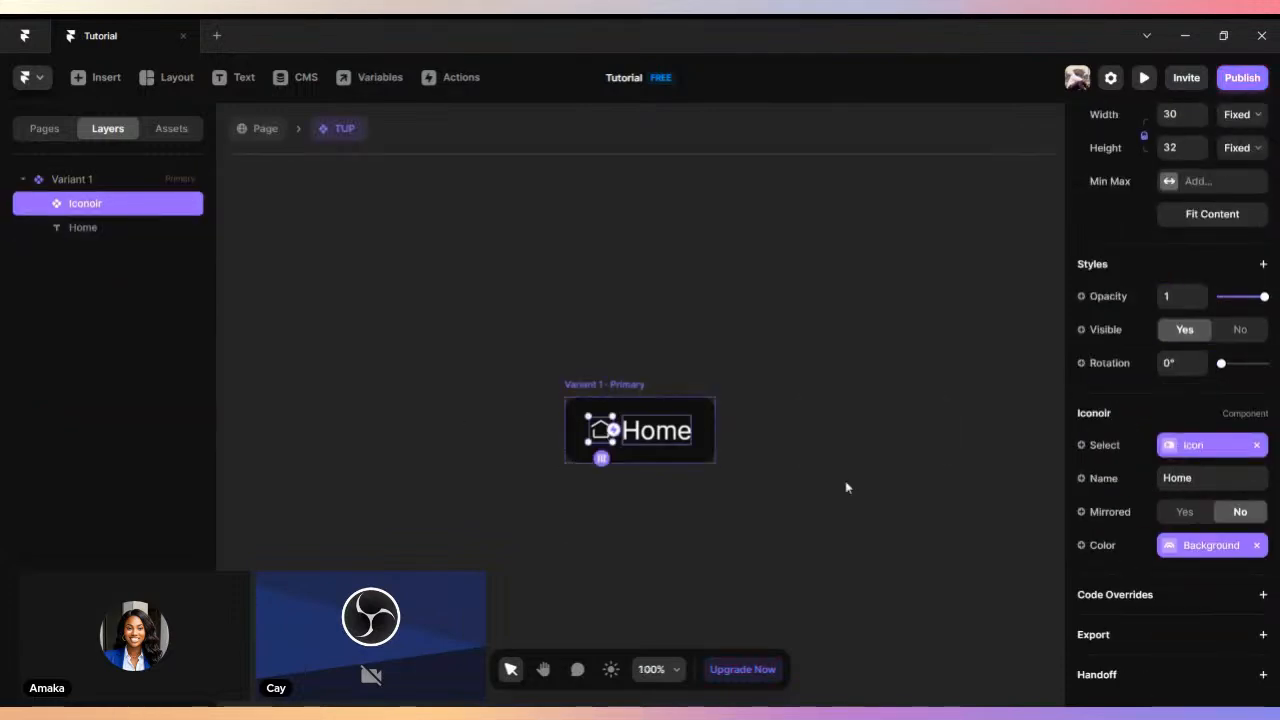
pyautogui.click(1257, 445)
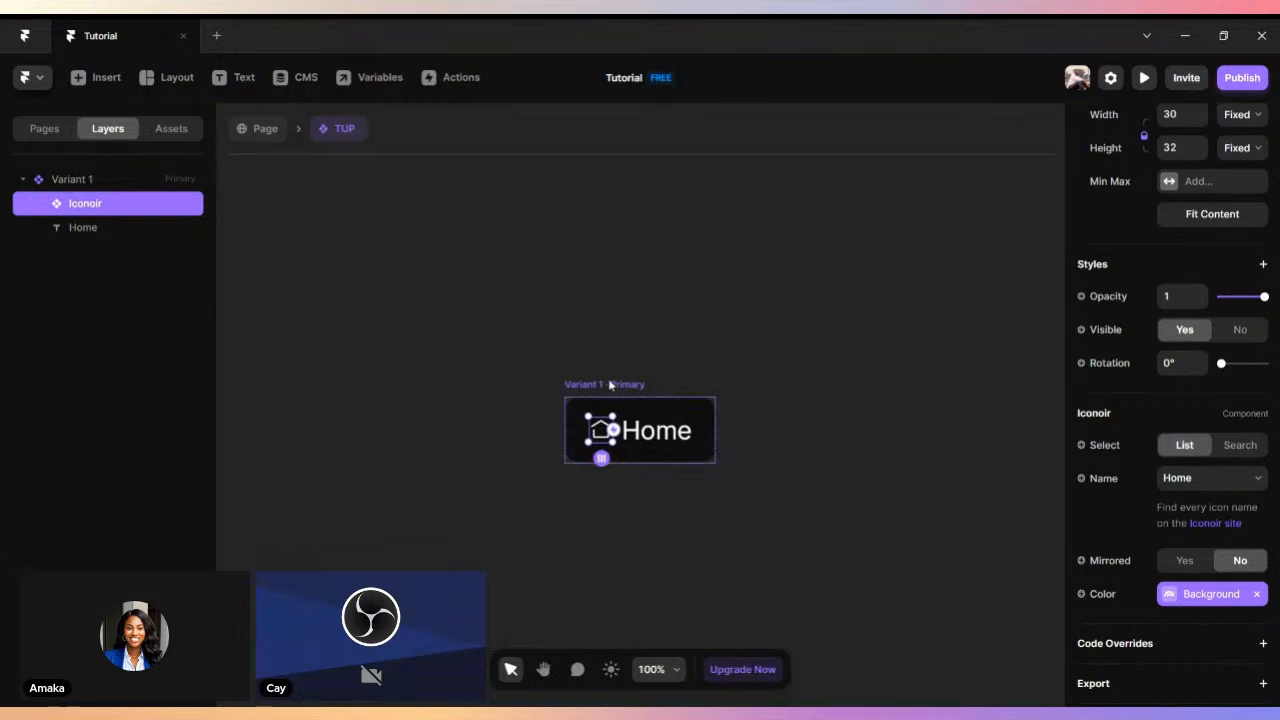
pyautogui.click(609, 384)
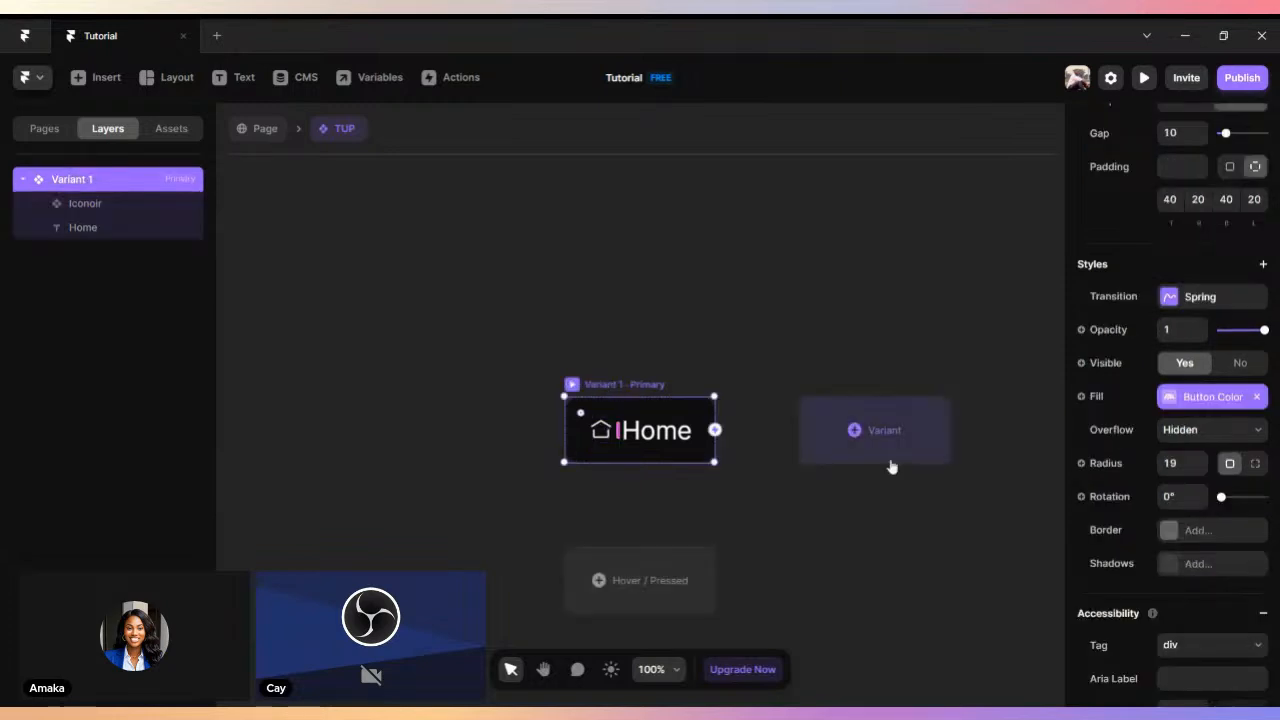
pyautogui.click(233, 133)
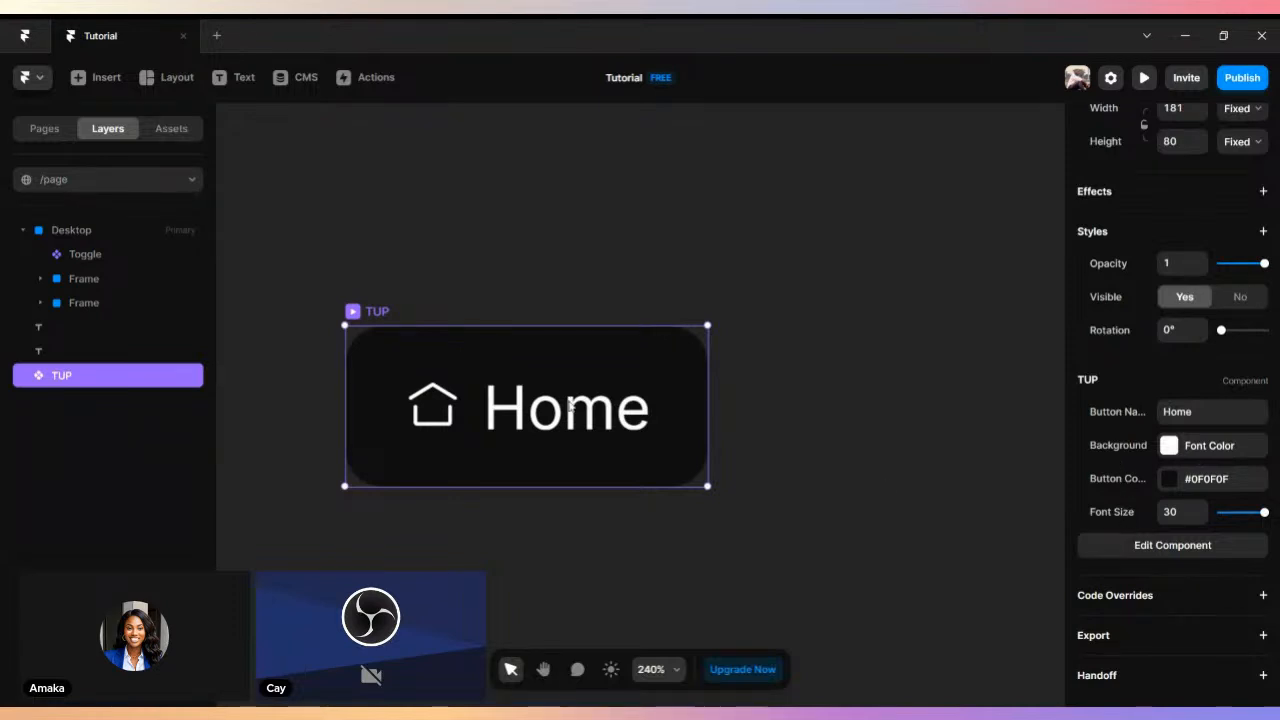
# - Create a new color variable for the Home text's color inside the TUP component
pyautogui.doubleClick(538, 372)
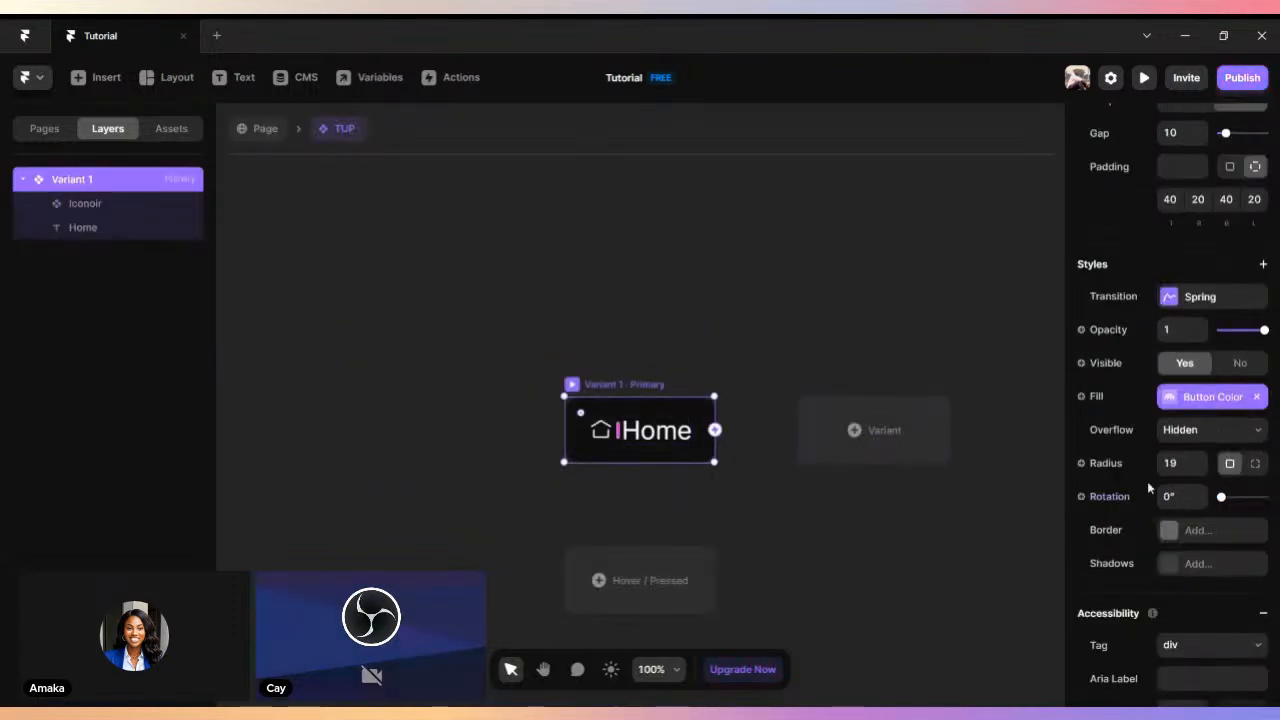
pyautogui.scroll(-3, 1151, 478)
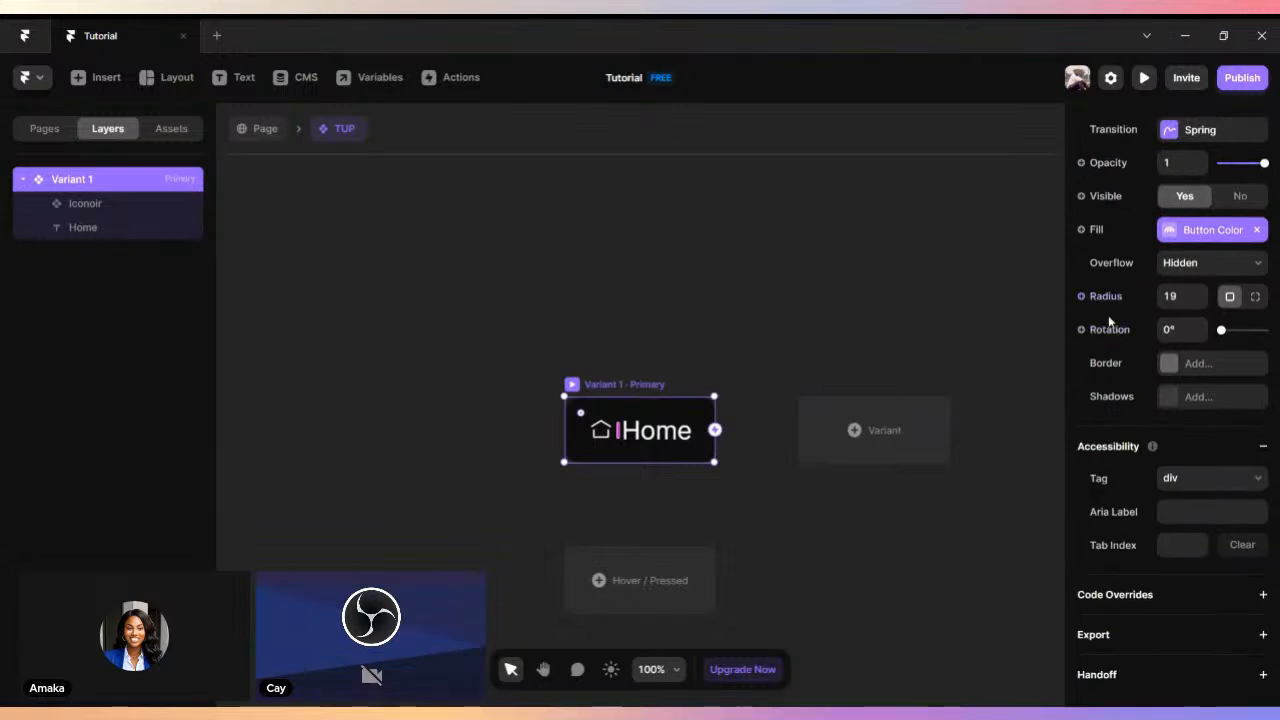
pyautogui.scroll(3, 1083, 340)
pyautogui.click(660, 436)
pyautogui.scroll(-3, 1226, 472)
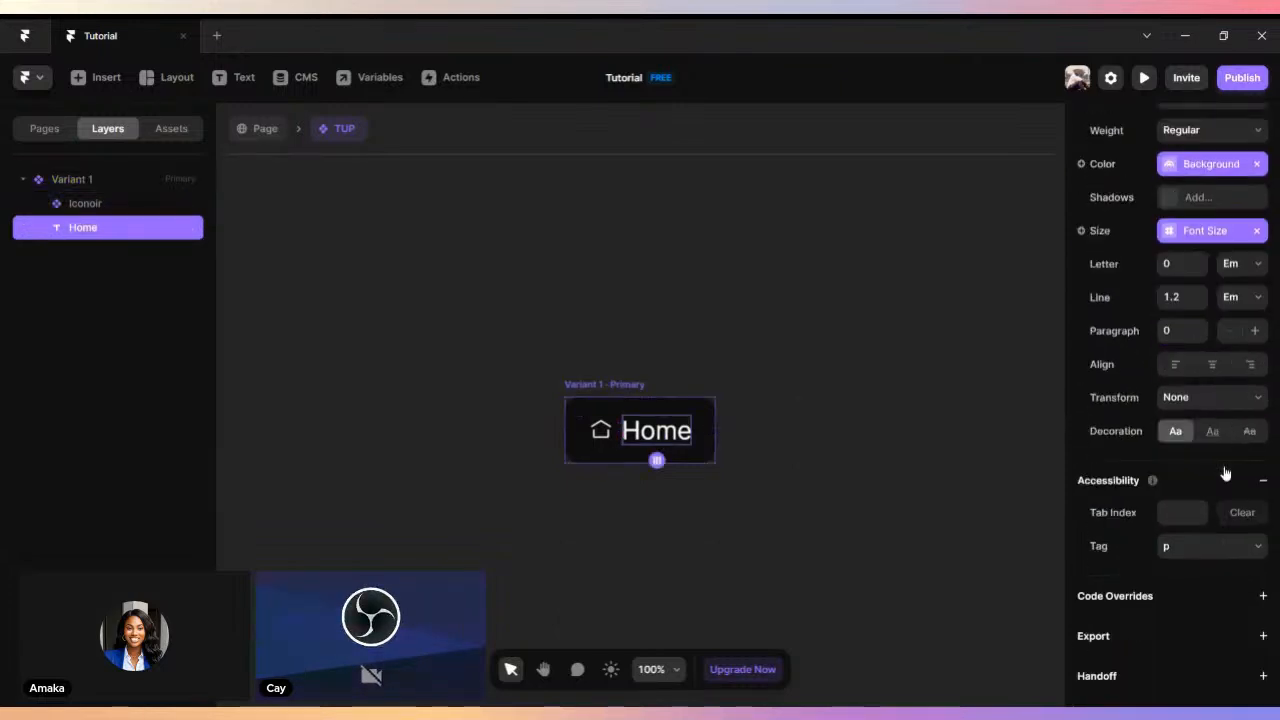
pyautogui.click(1080, 231)
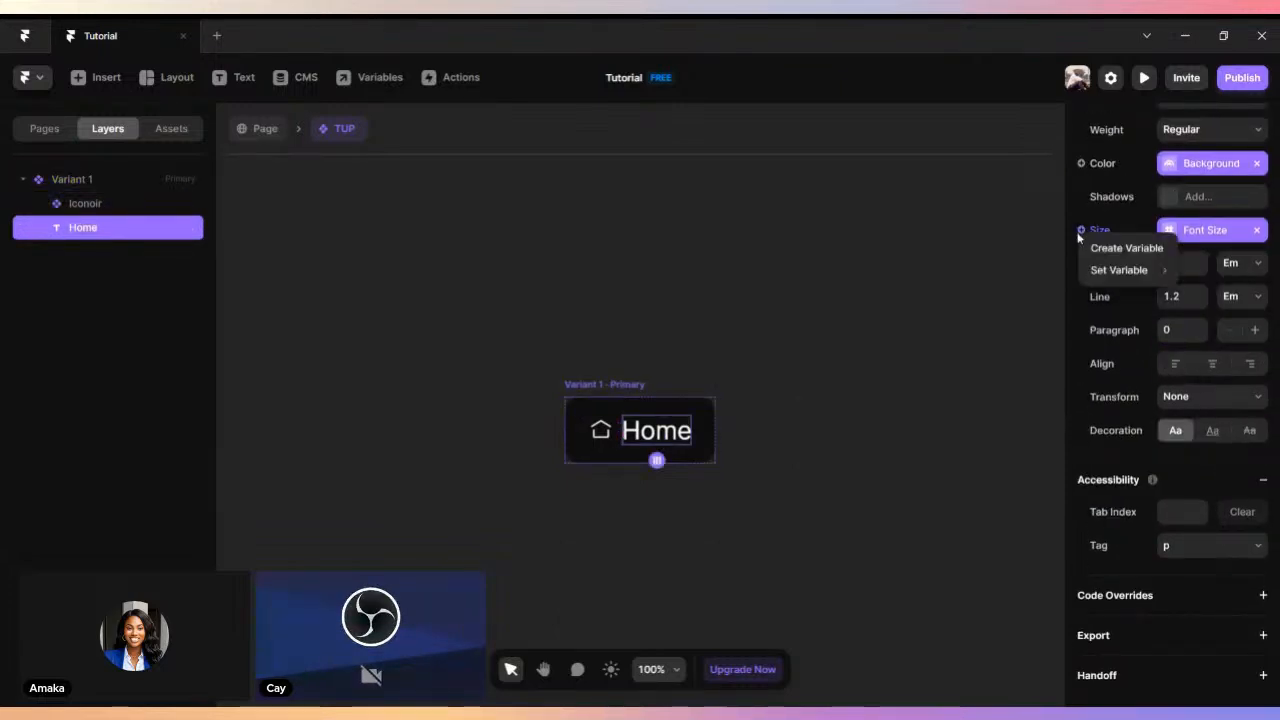
pyautogui.click(1080, 165)
pyautogui.click(1080, 165)
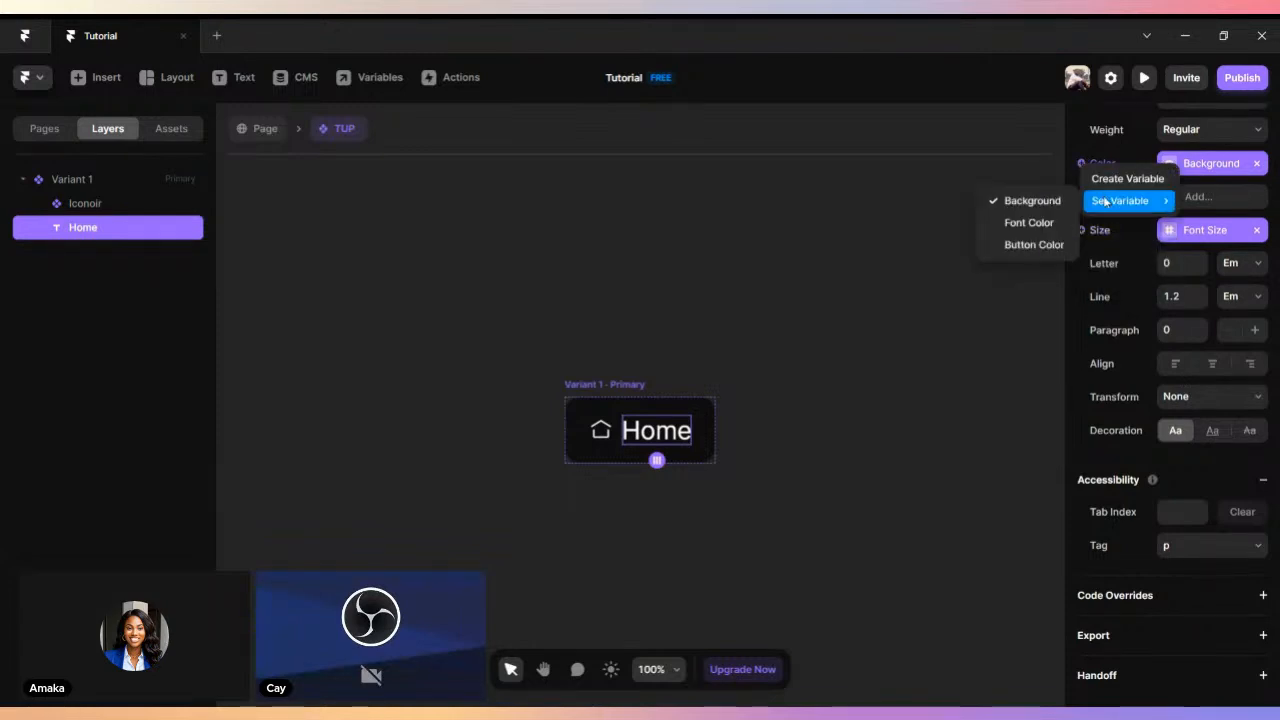
pyautogui.click(1112, 178)
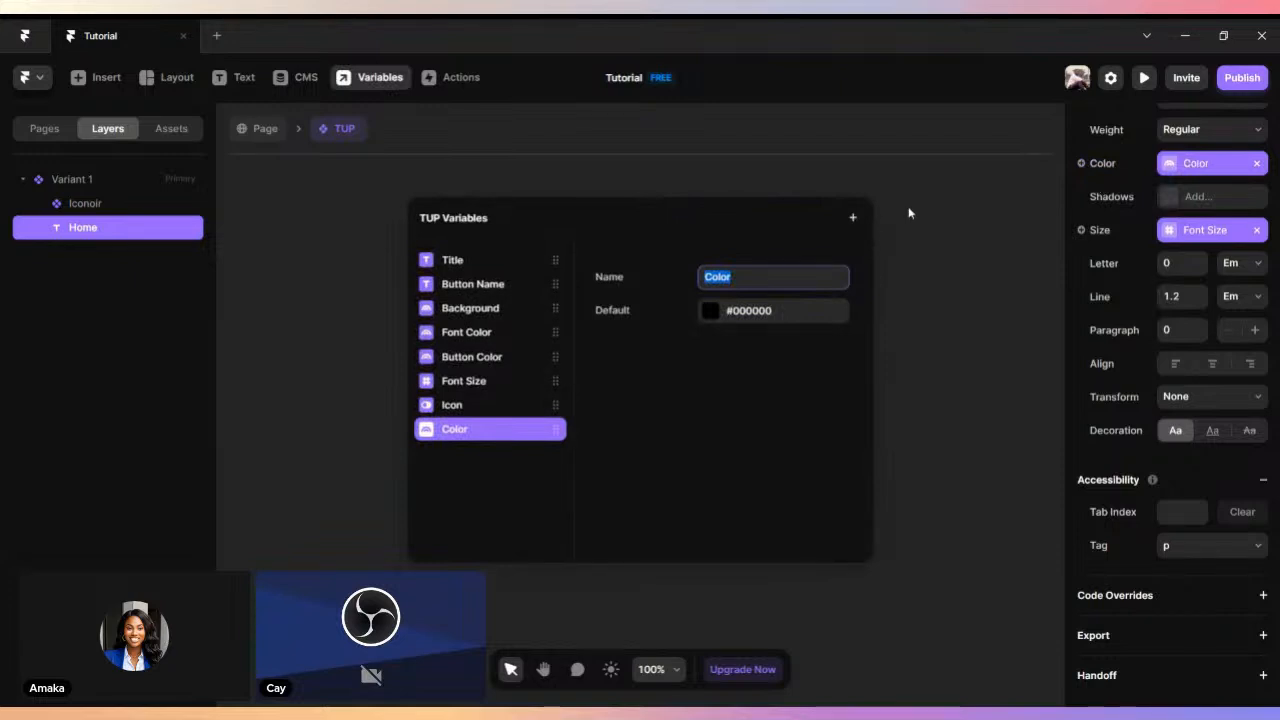
pyautogui.click(908, 206)
# - Add a Formatted Text variable named Paragraph to the TUP component, with Paragraph as its default text style
pyautogui.click(371, 80)
pyautogui.click(853, 217)
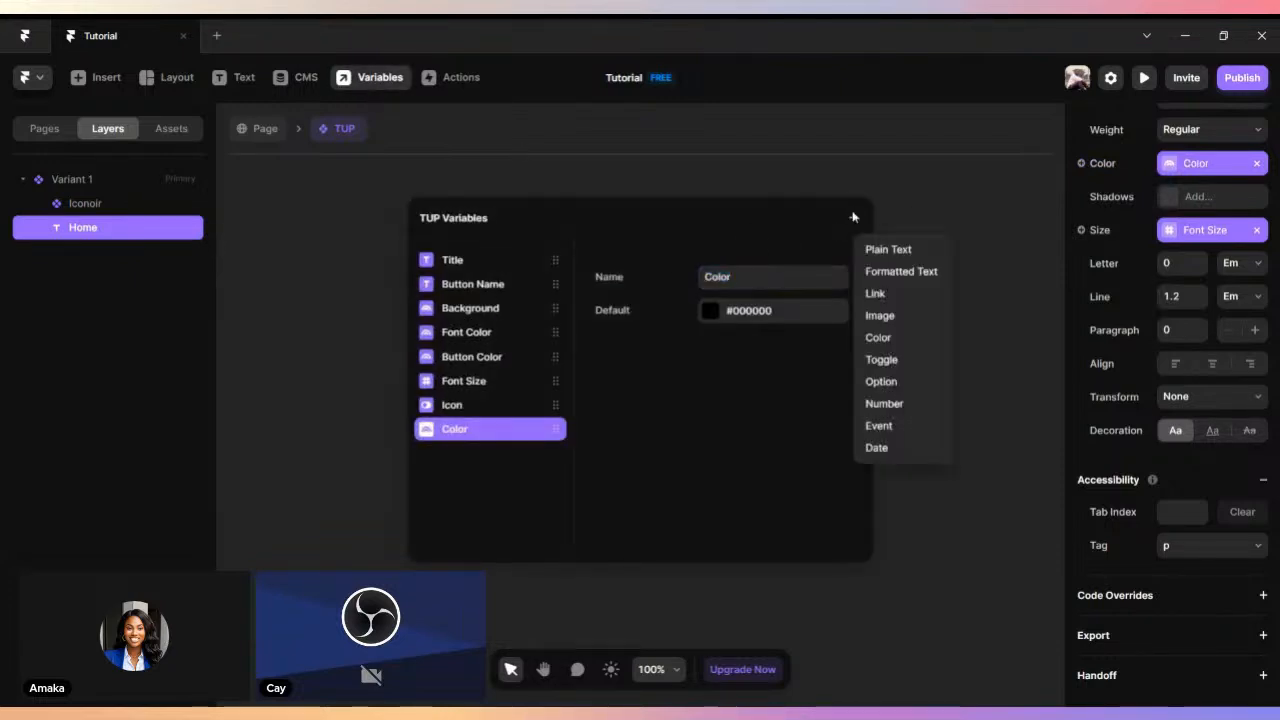
pyautogui.click(879, 279)
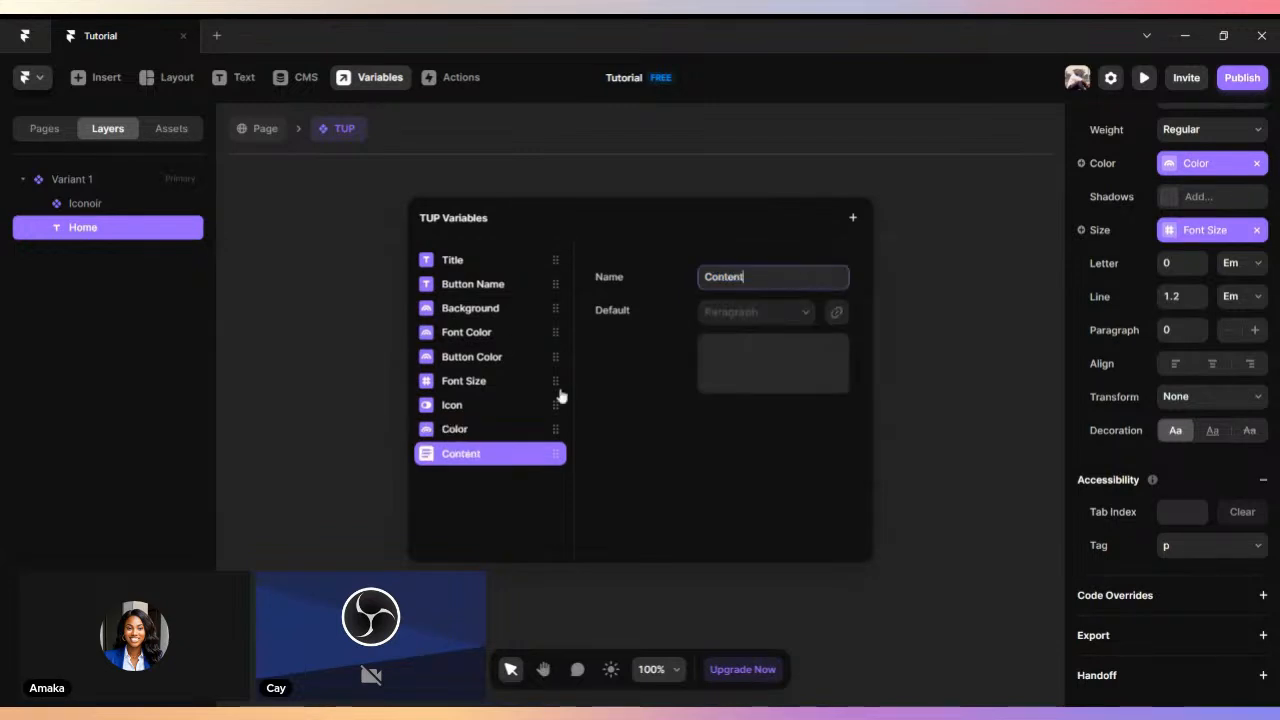
pyautogui.doubleClick(750, 280)
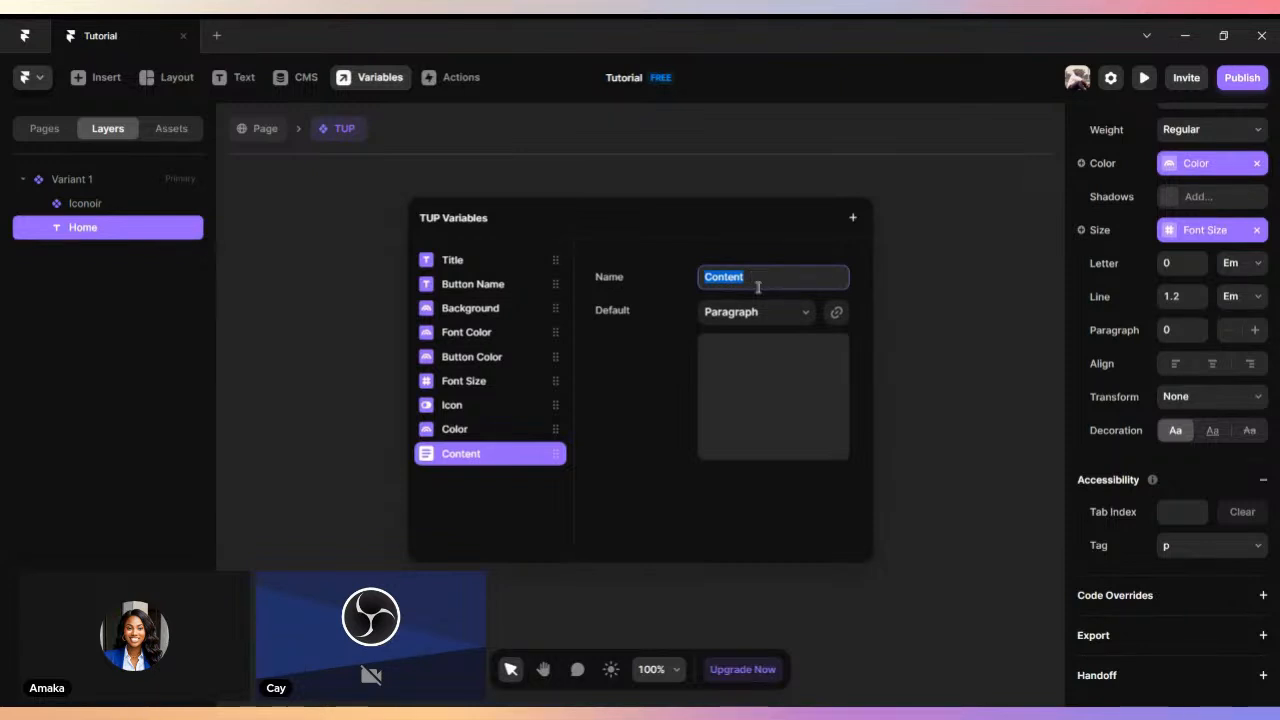
pyautogui.write('Par')
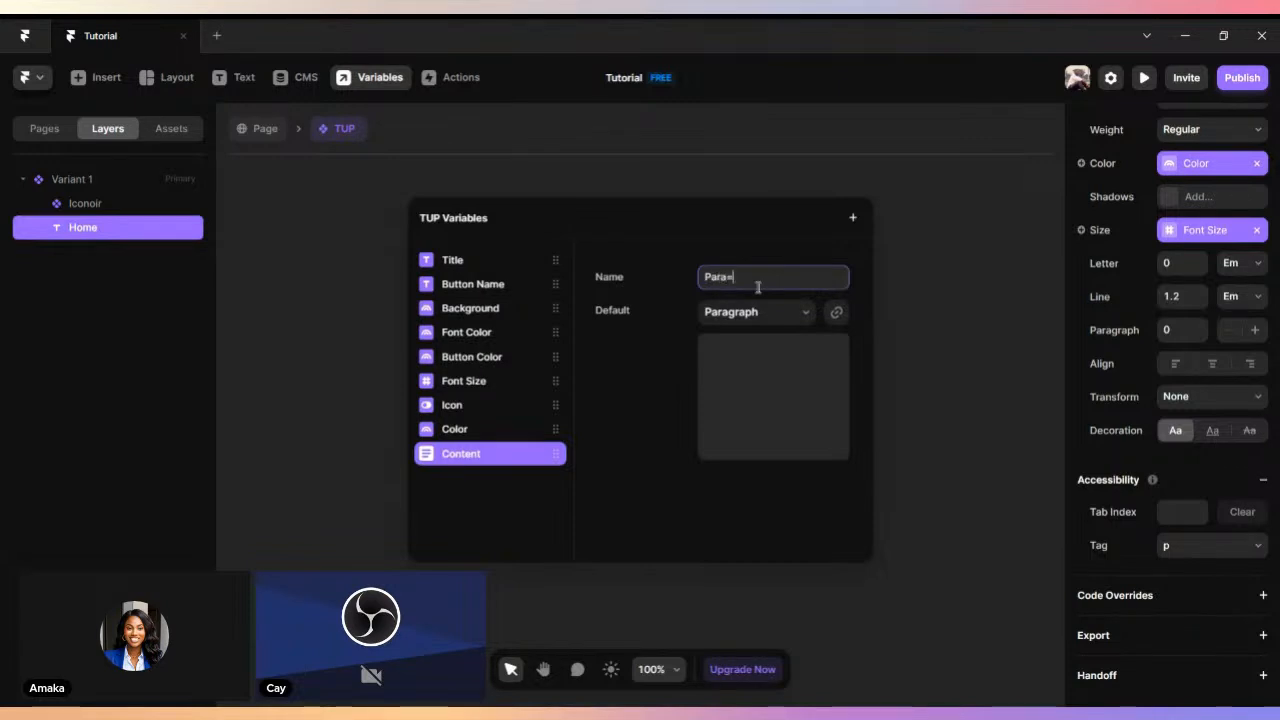
pyautogui.write('agraph')
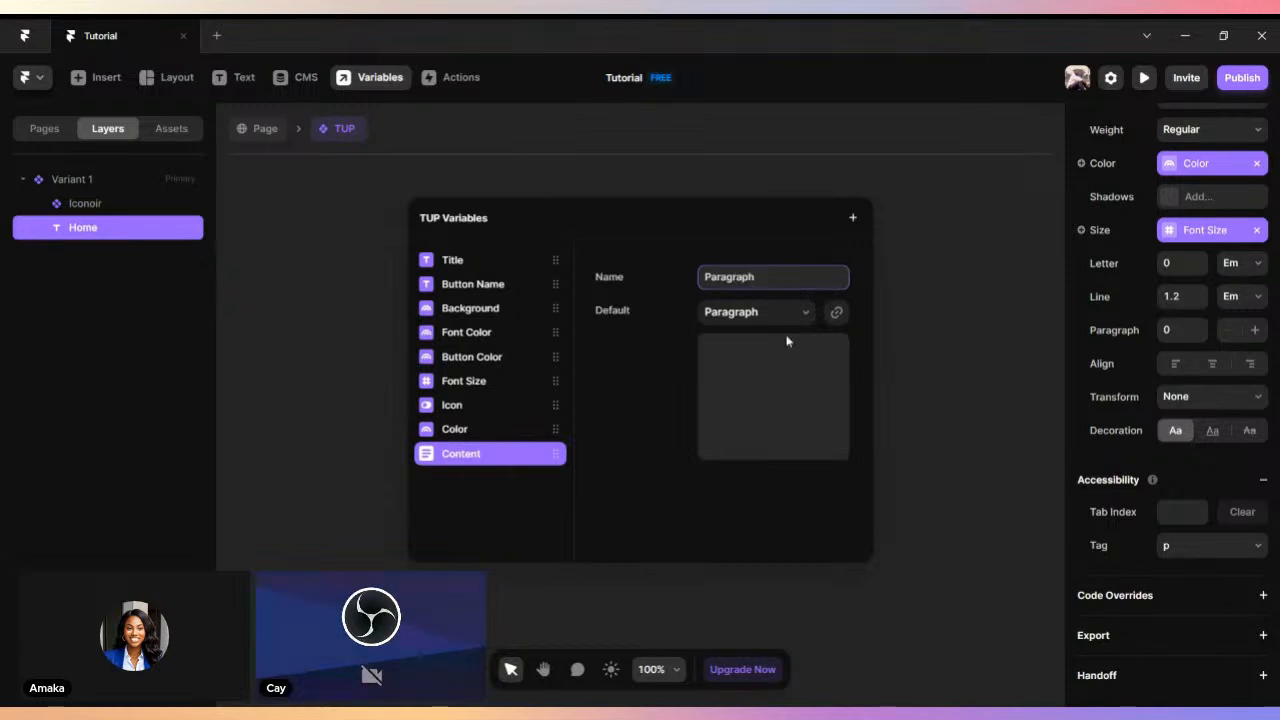
pyautogui.click(814, 316)
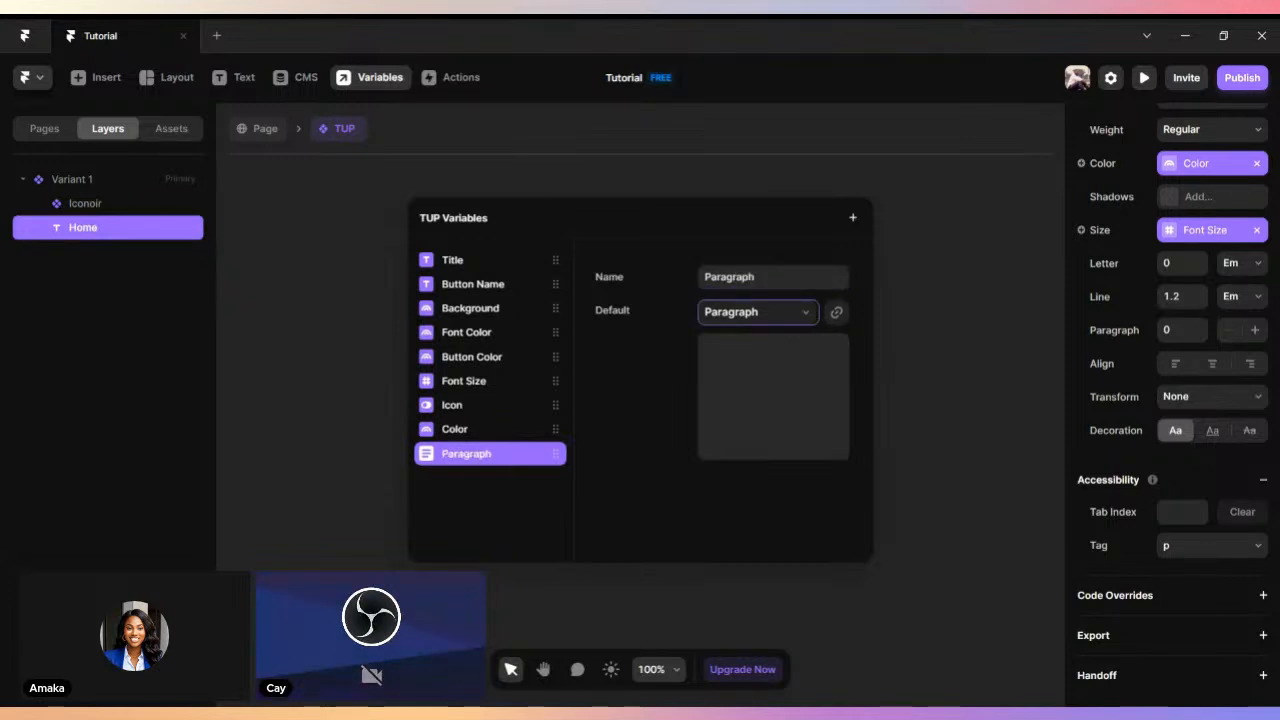
pyautogui.click(750, 350)
pyautogui.click(788, 316)
pyautogui.click(785, 337)
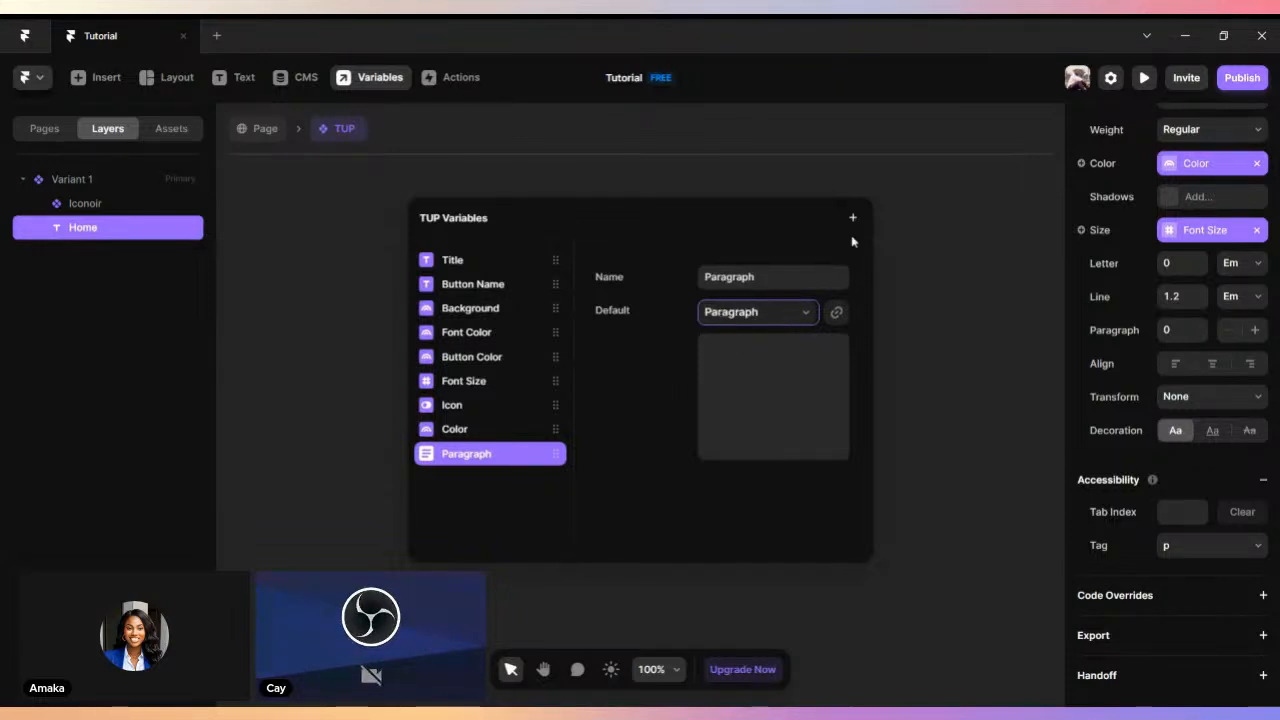
pyautogui.click(916, 234)
# - Return to the page and inspect the TUP instance's variable settings, including its Button Color picker
pyautogui.click(619, 384)
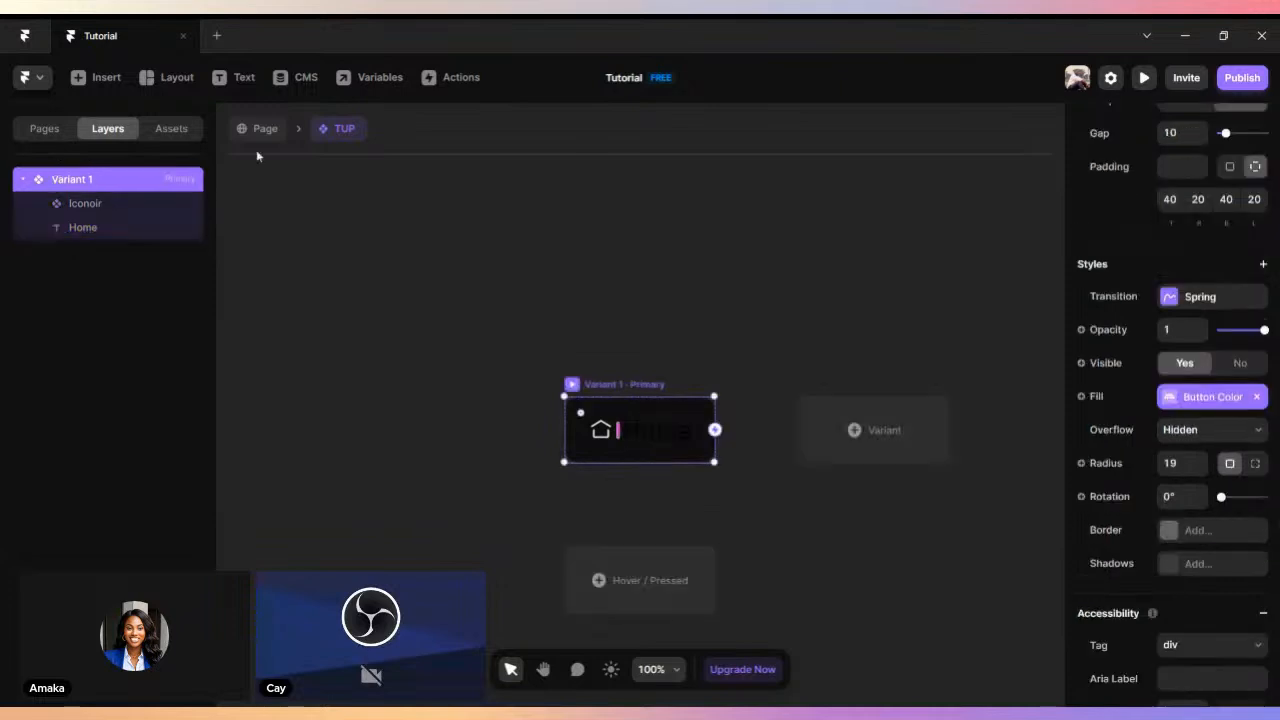
pyautogui.click(260, 131)
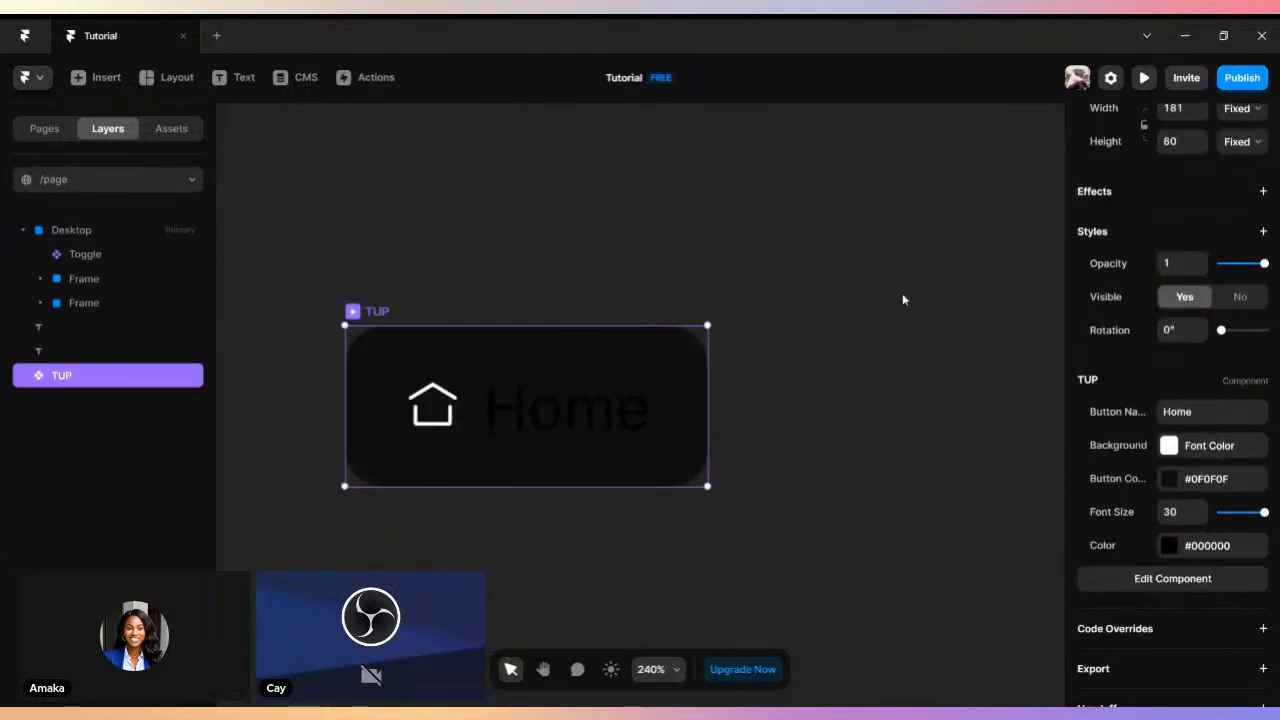
pyautogui.scroll(-1, 962, 328)
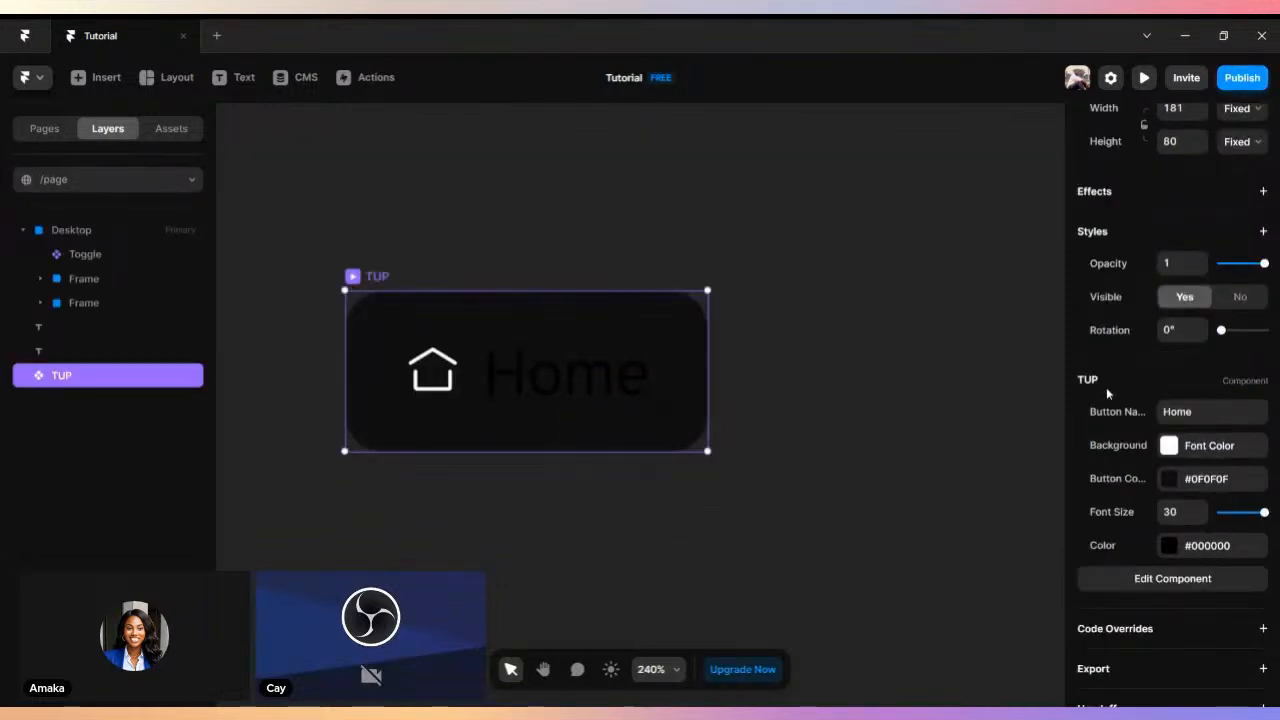
pyautogui.click(1172, 480)
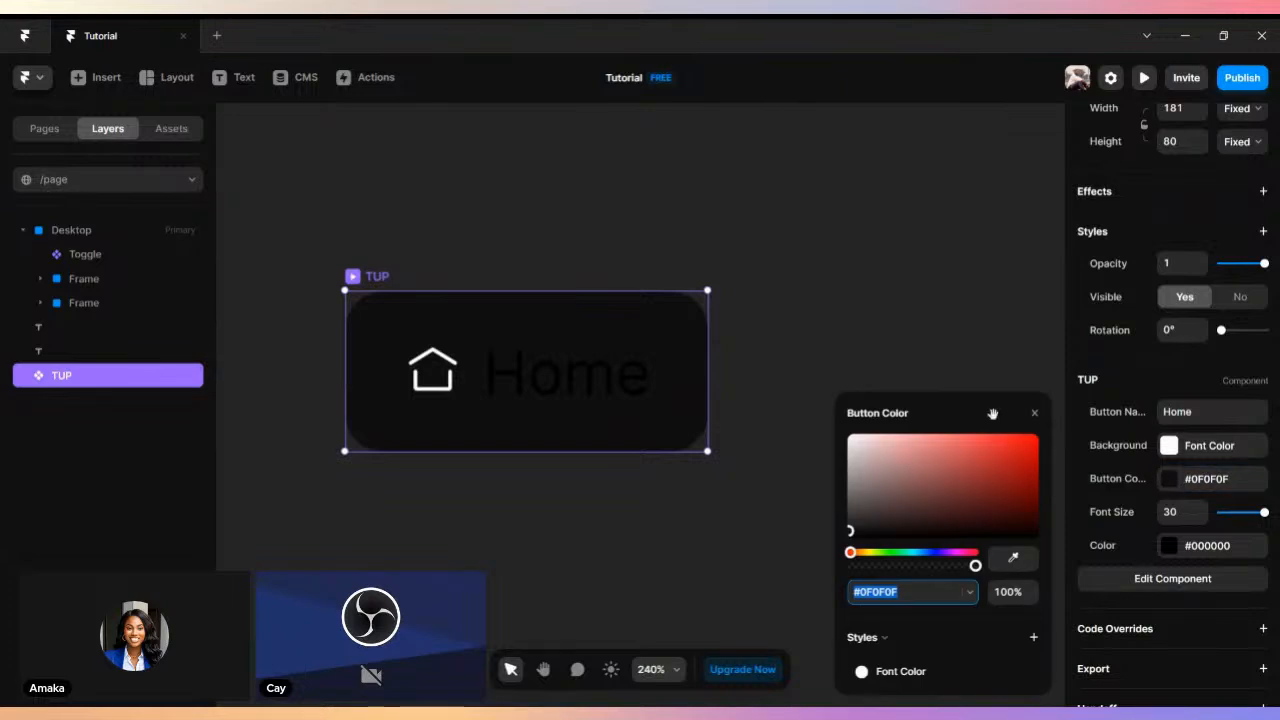
pyautogui.click(1034, 413)
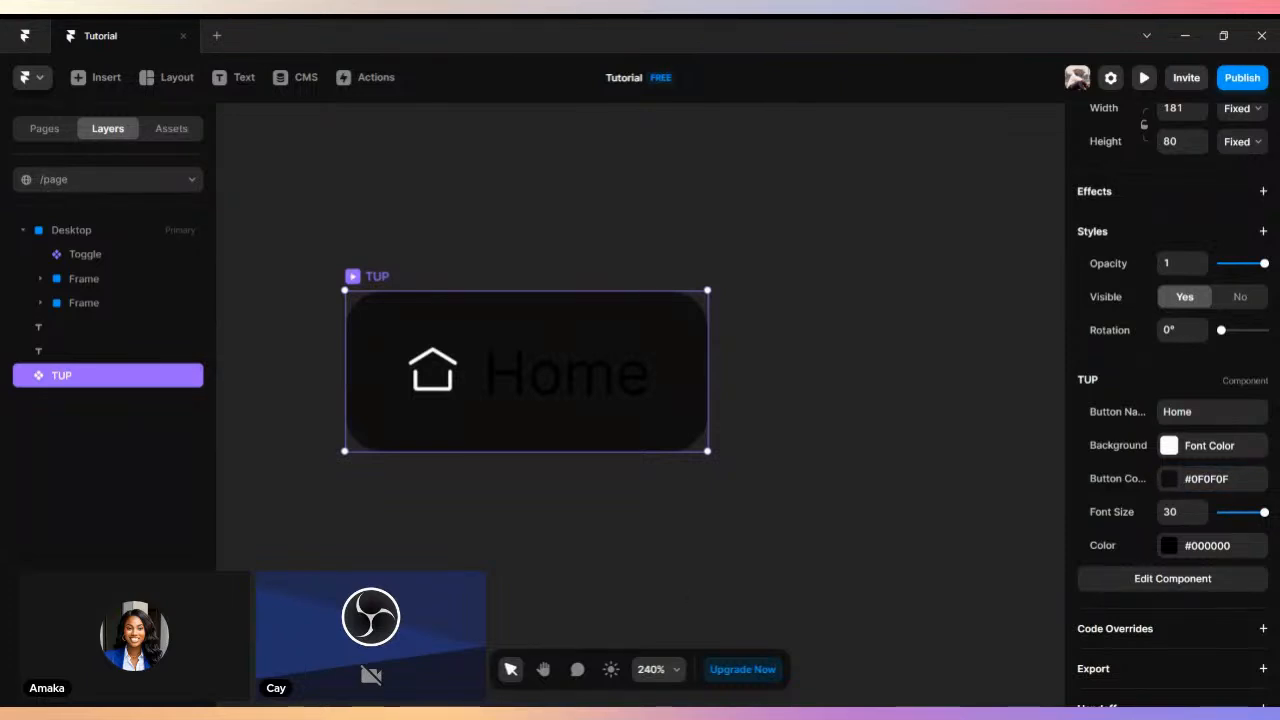